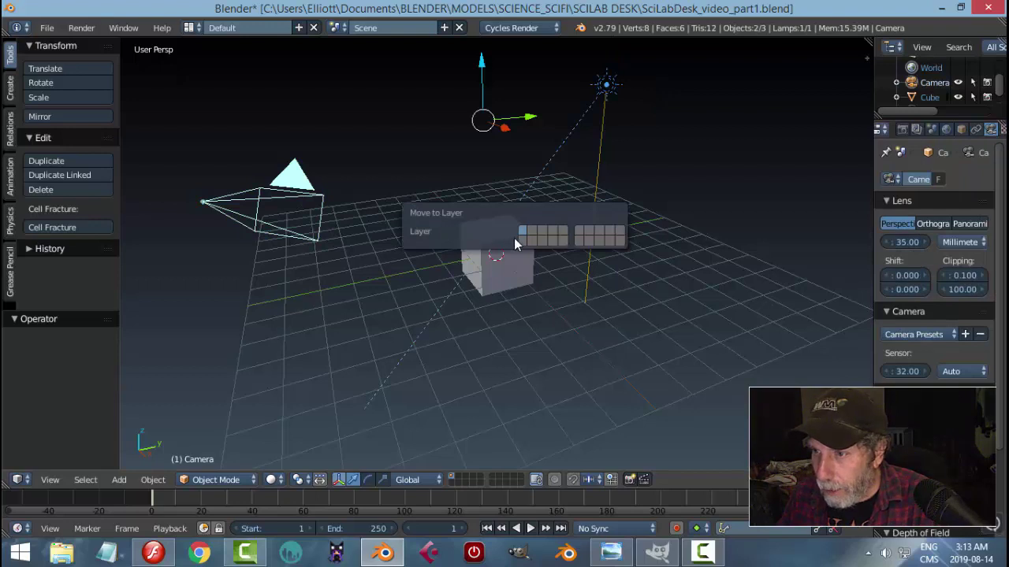
- Move the camera and lamp to layer 11 and delete the default cube
click(525, 239)
right_click(504, 264)
key(x)
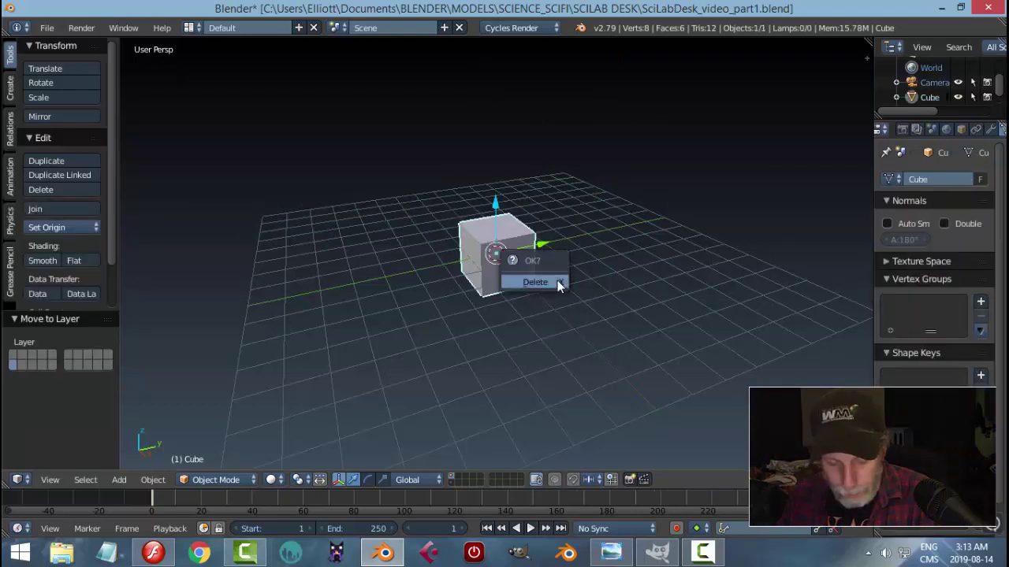
click(557, 281)
key(n)
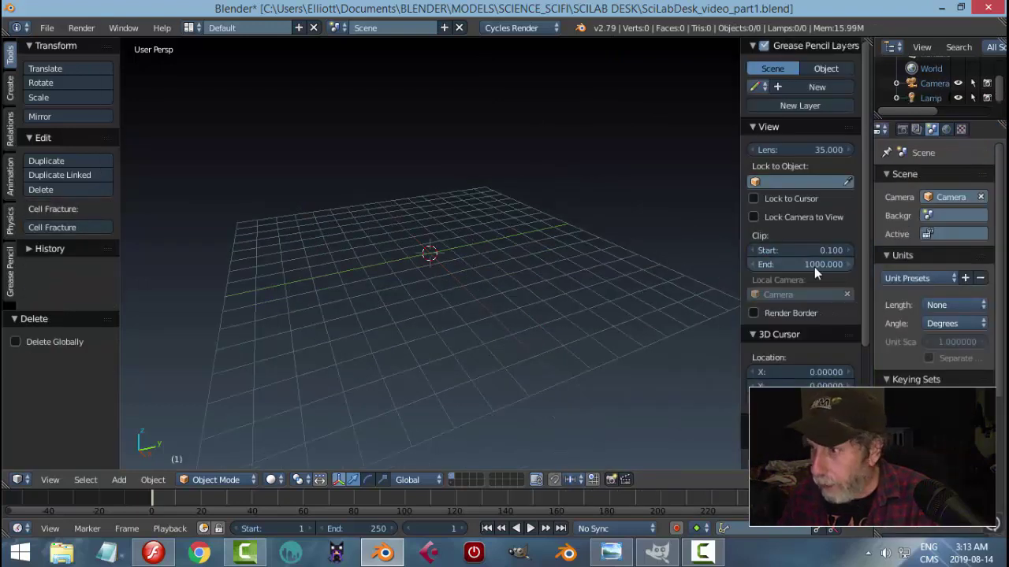
scroll(868, 241, down, 5)
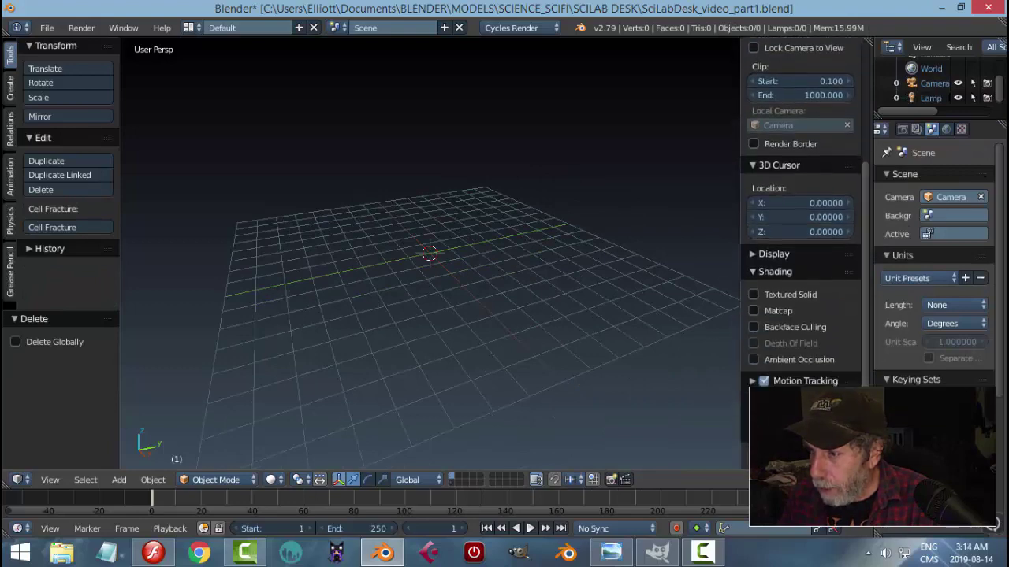
key(n)
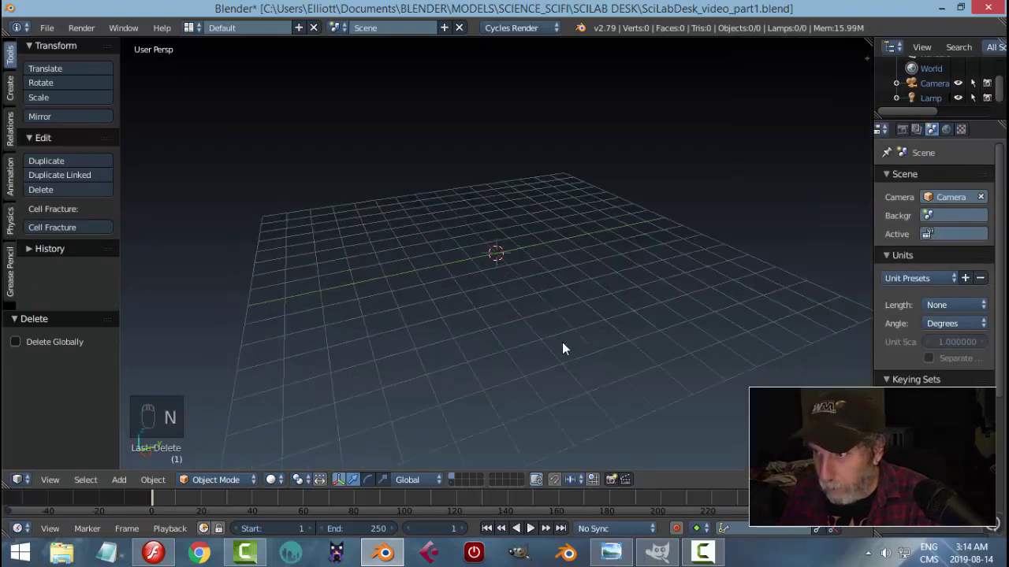
- Add a circle mesh with 6 vertices at the origin, working in an orthographic view
key(KP_7)
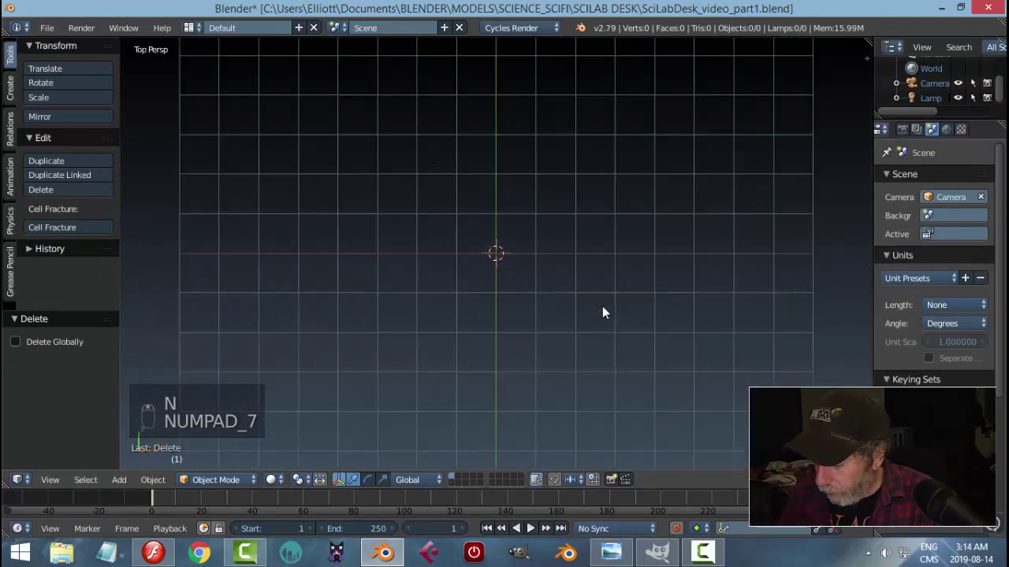
key(KP_1)
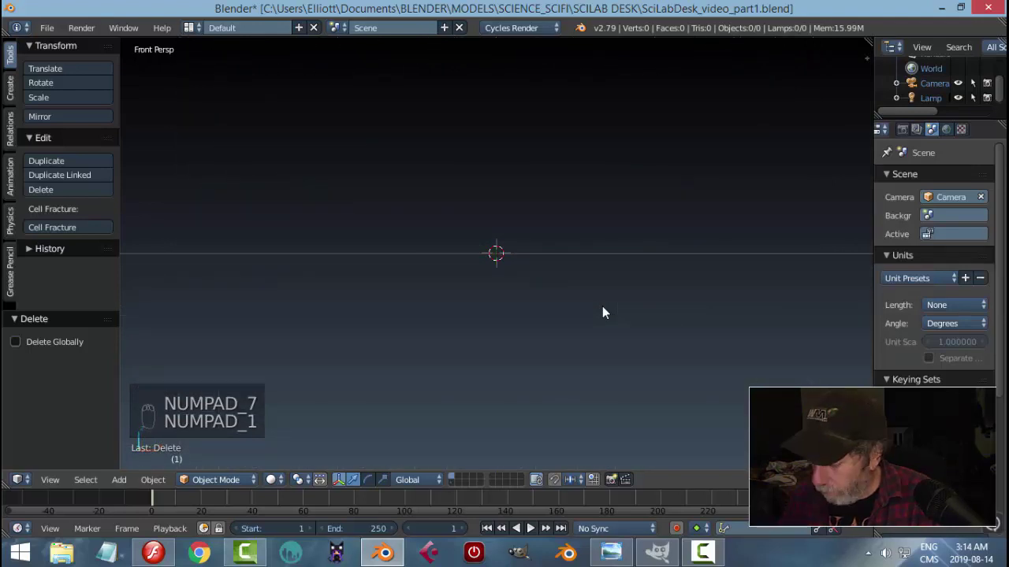
key(KP_5)
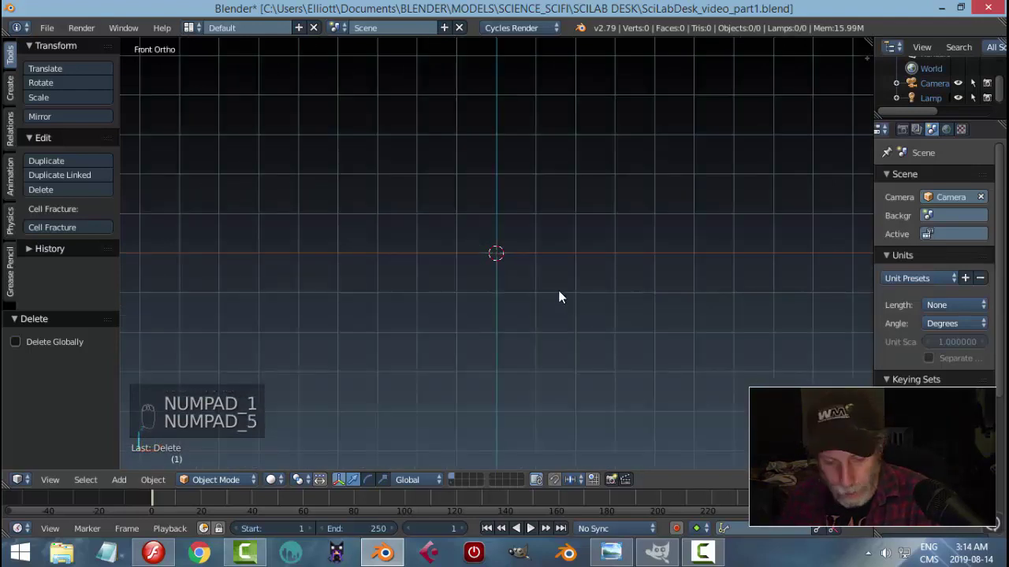
key(shift+a)
mouse_move(561, 292)
click(605, 312)
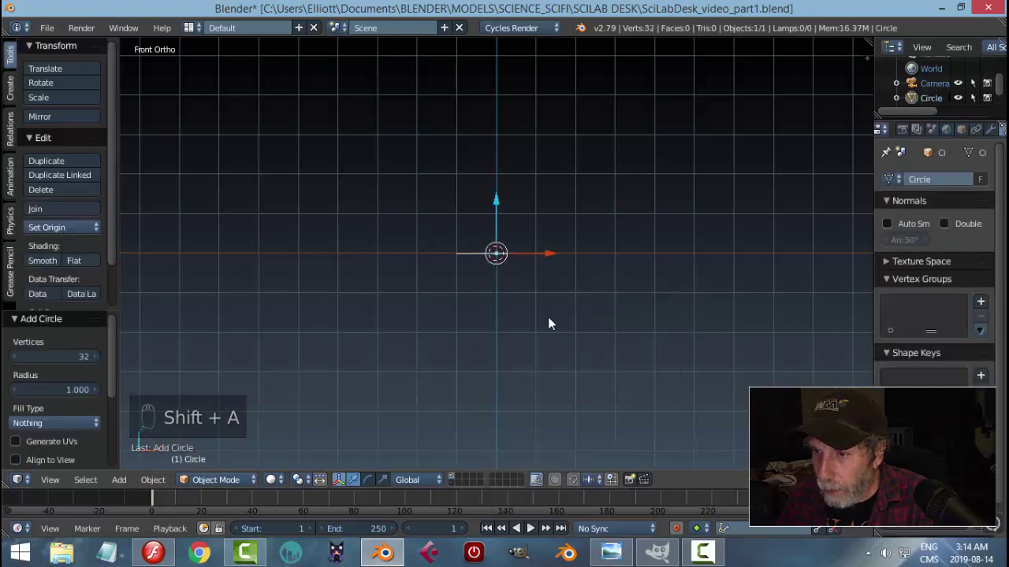
click(64, 358)
text(6)
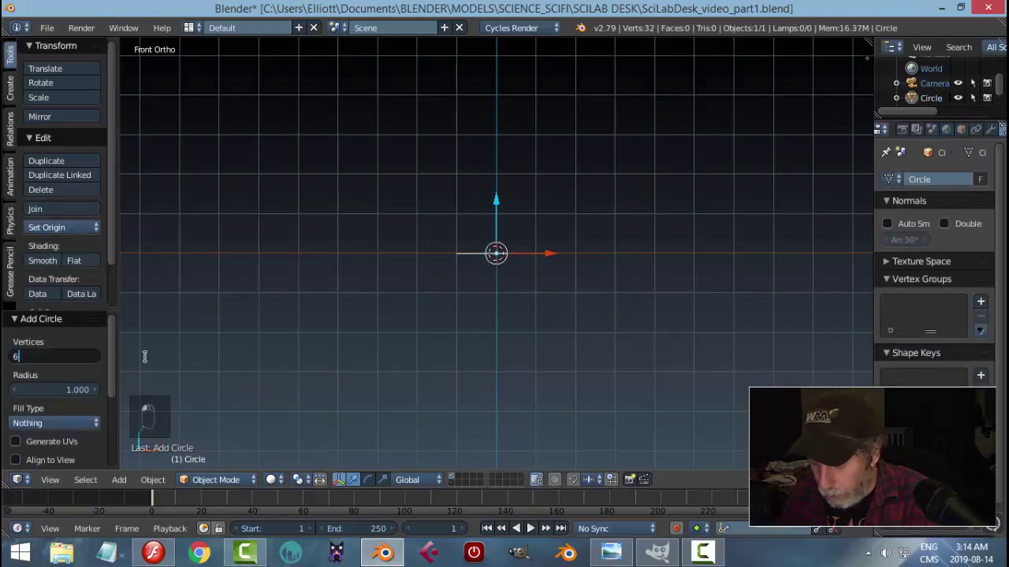
key(Return)
scroll(567, 301, up, 1)
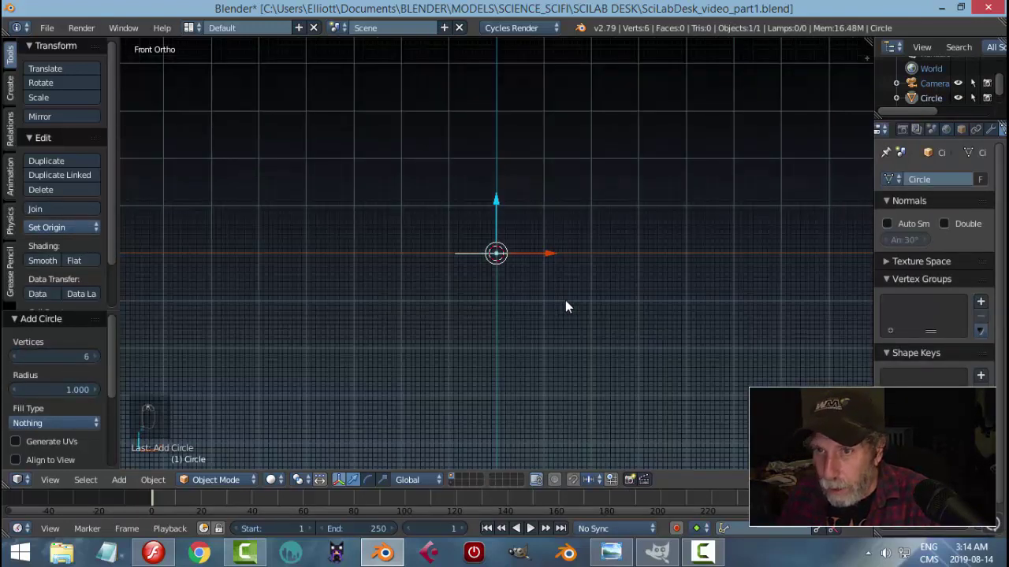
- In Edit Mode and top view, delete the hexagon's vertex on the negative Y side to open the outline
key(KP_7)
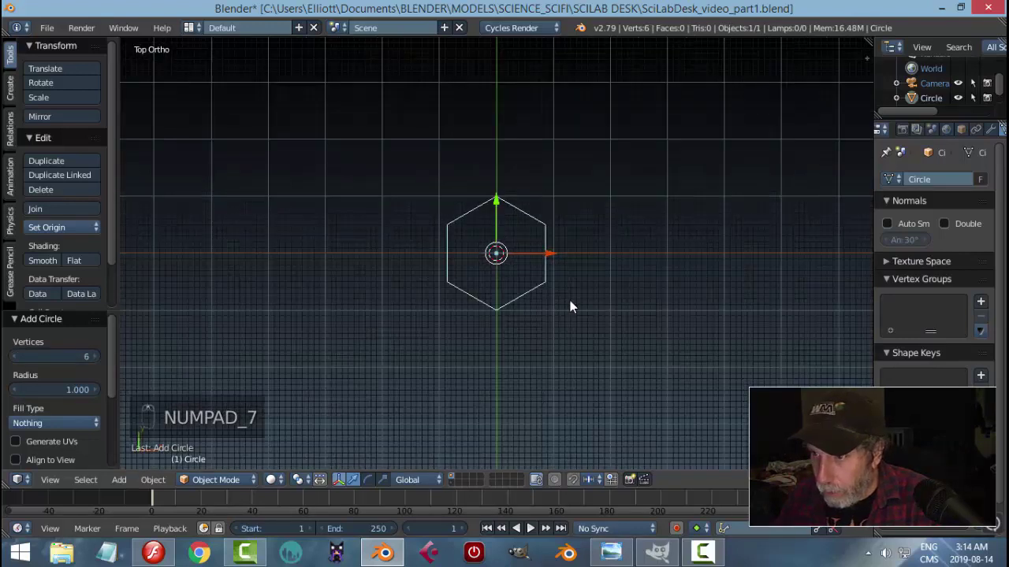
key(Tab)
click(694, 299)
right_click(545, 335)
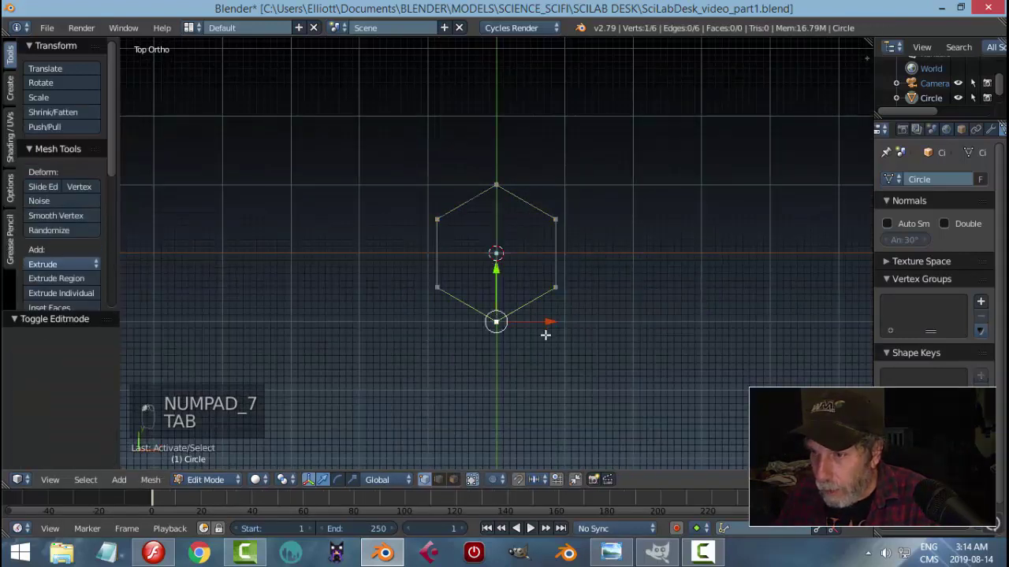
key(x)
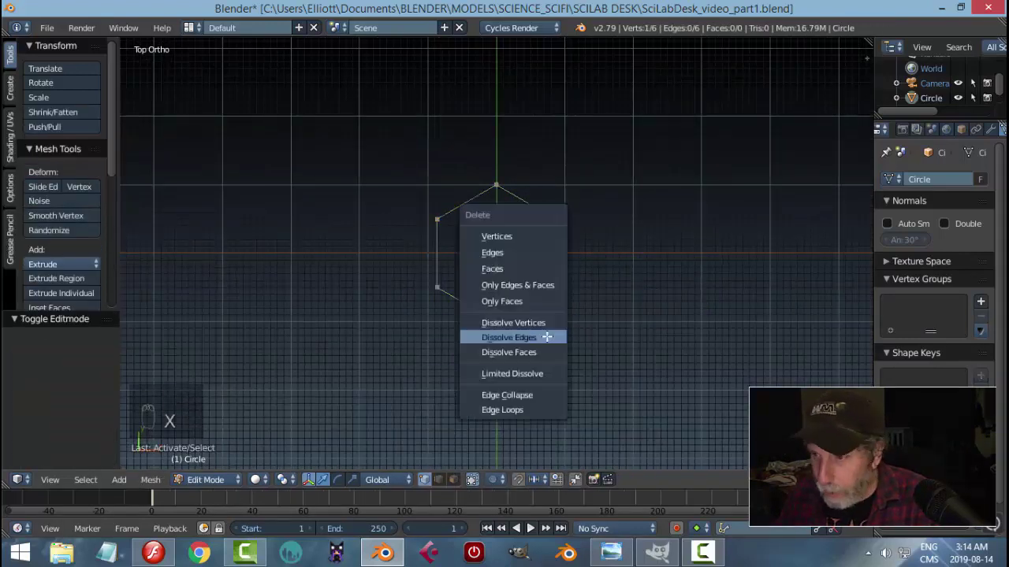
click(539, 233)
- Extrude the two open end vertices, scale them inward along X by about 0.528 and move them slightly toward negative Y
right_click(557, 315)
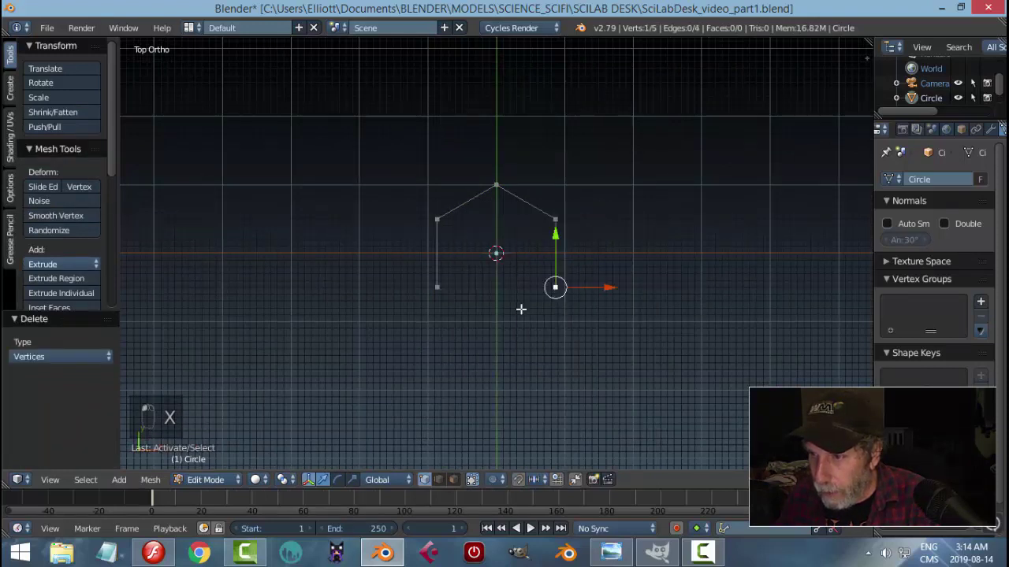
shift+right_click(423, 279)
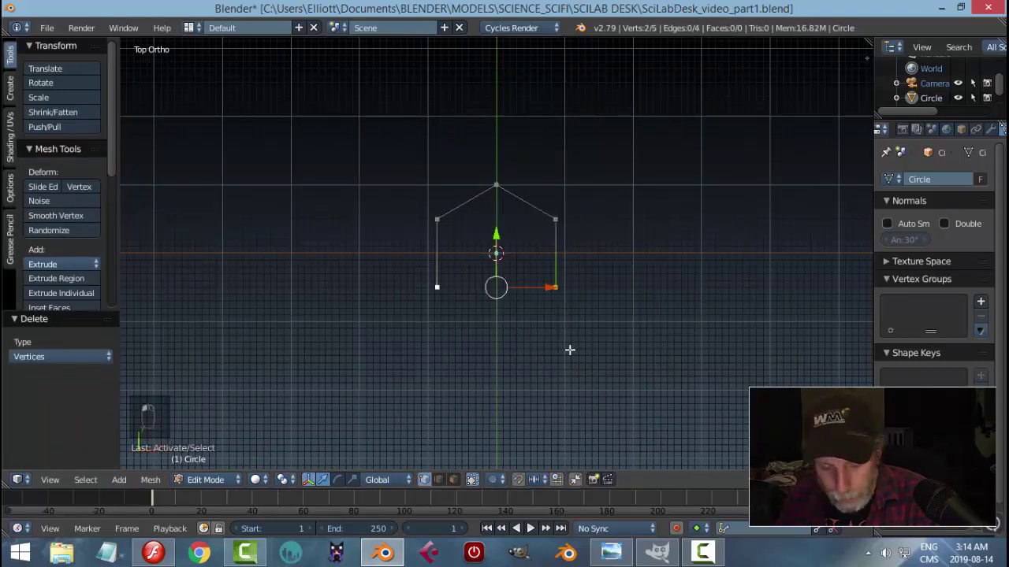
key(e)
key(s)
key(x)
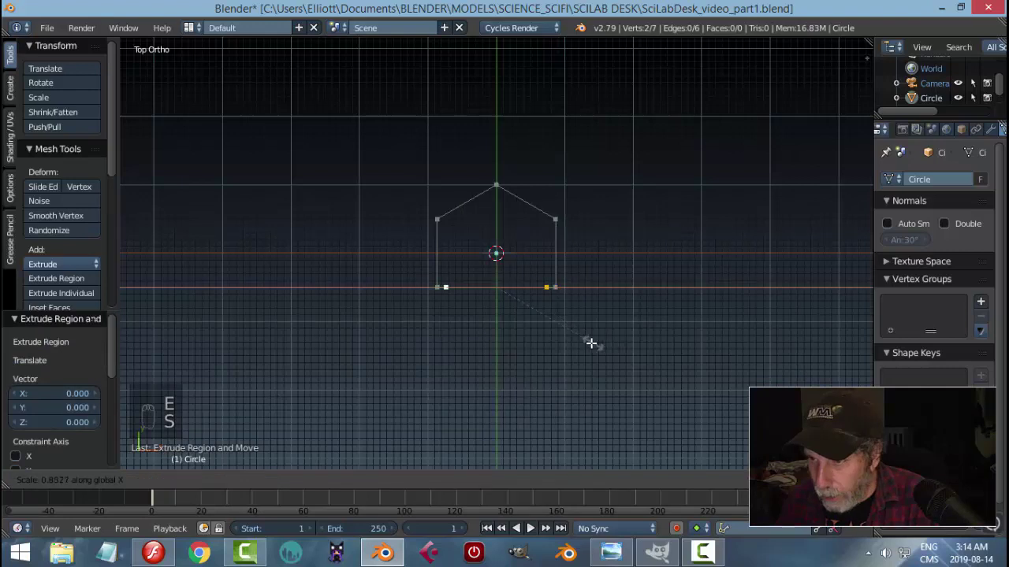
click(542, 340)
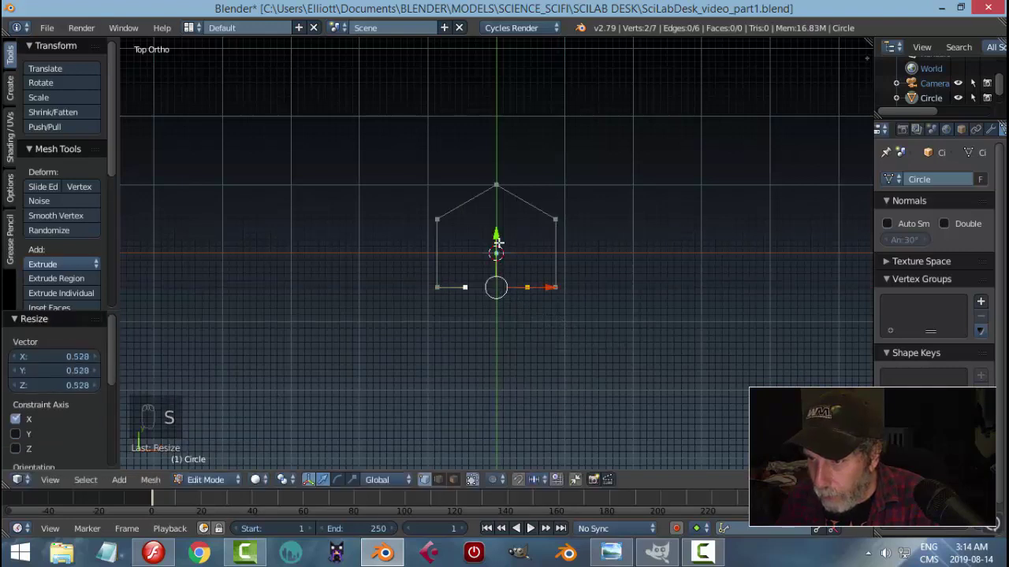
key(g)
click(504, 253)
key(a)
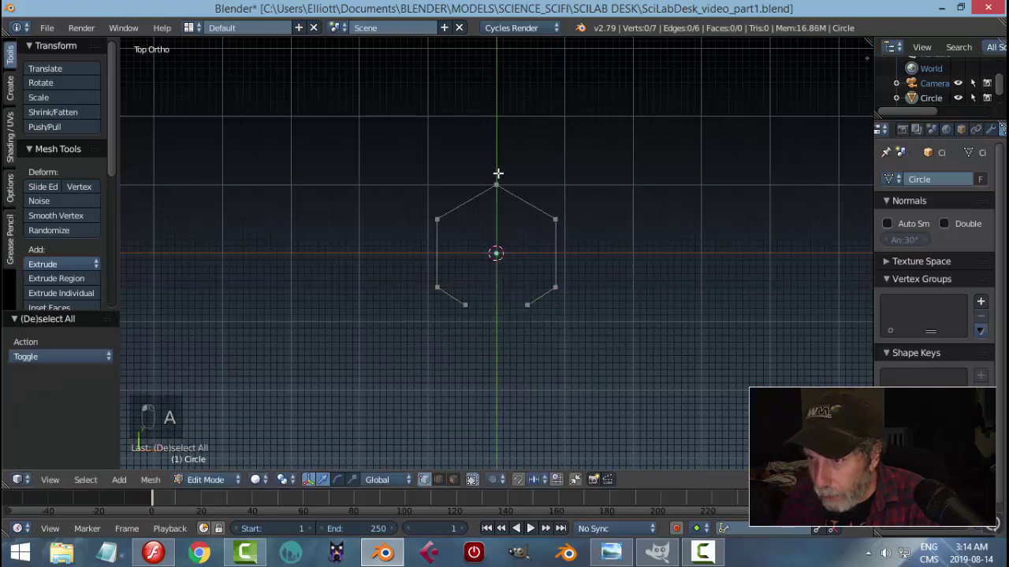
- Move the outline's tip vertex on the positive Y side slightly along Y toward the center
right_click(497, 178)
key(g)
key(y)
click(497, 142)
- Scale the whole outline along X by about 0.839
key(a)
key(a)
key(a)
key(a)
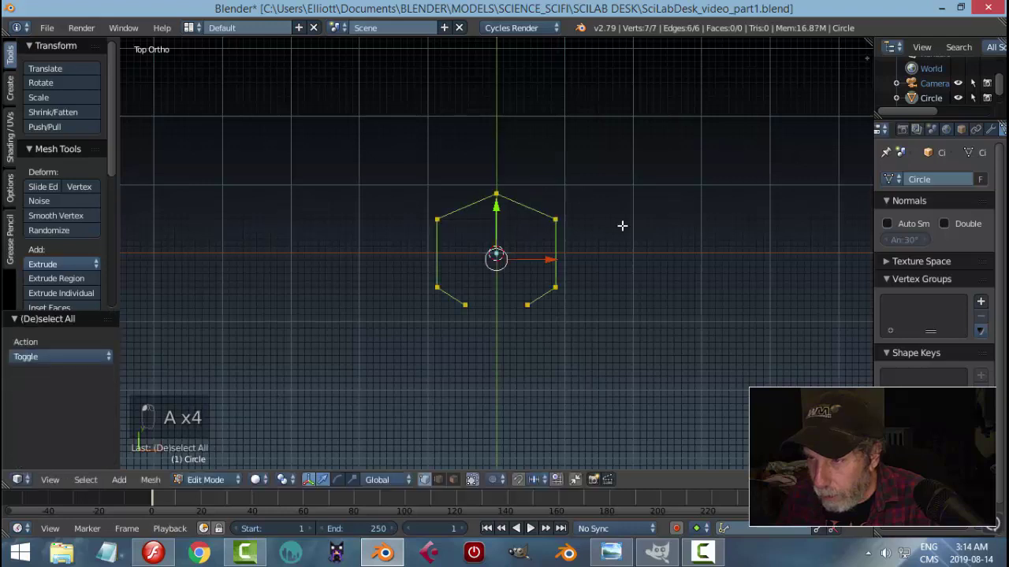
key(s)
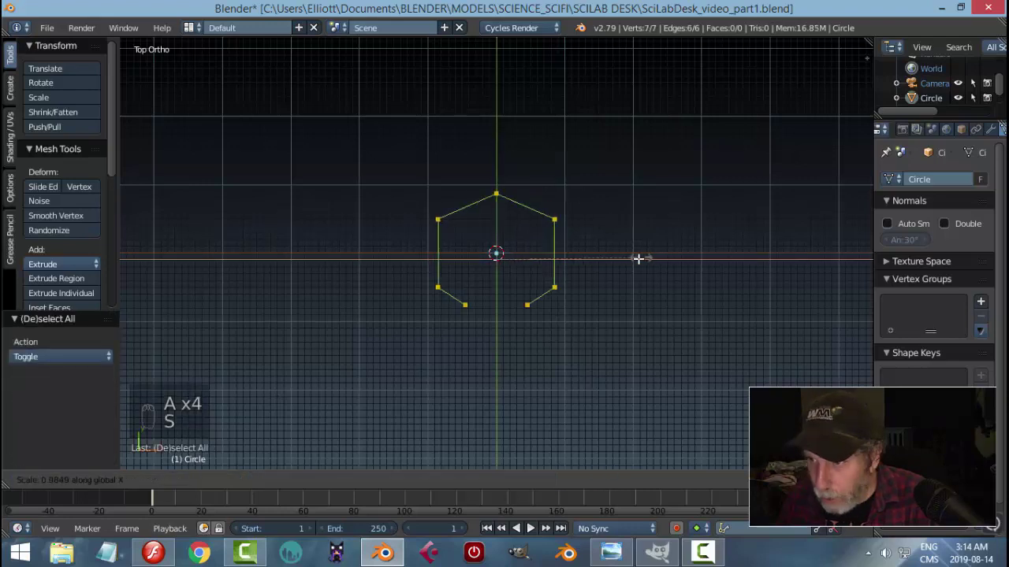
key(x)
click(621, 258)
- Extrude the outline upward along Z by about 0.552 to form the desk wall
middle_drag(600, 284, 624, 223)
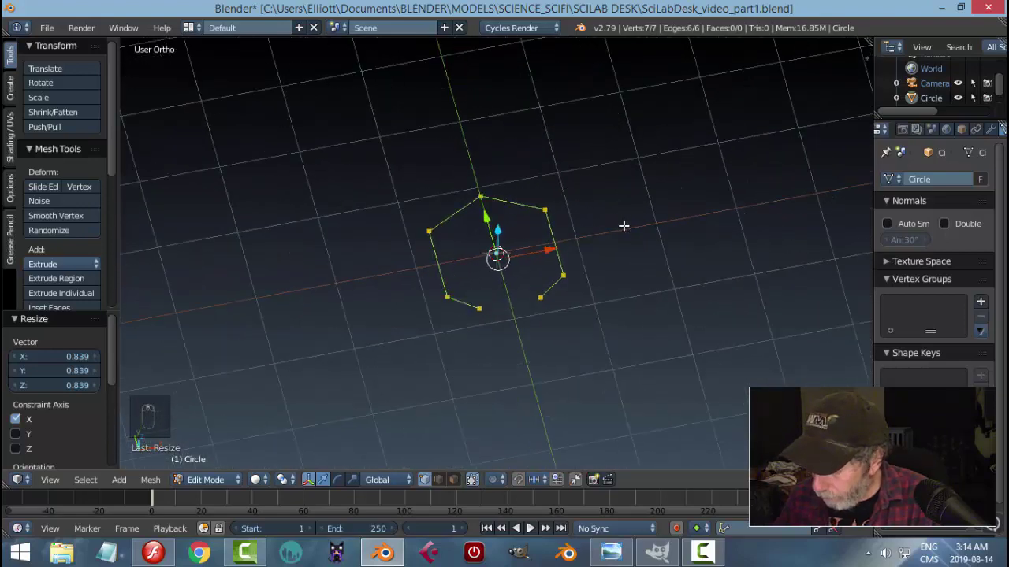
key(KP_1)
scroll(543, 365, up, 3)
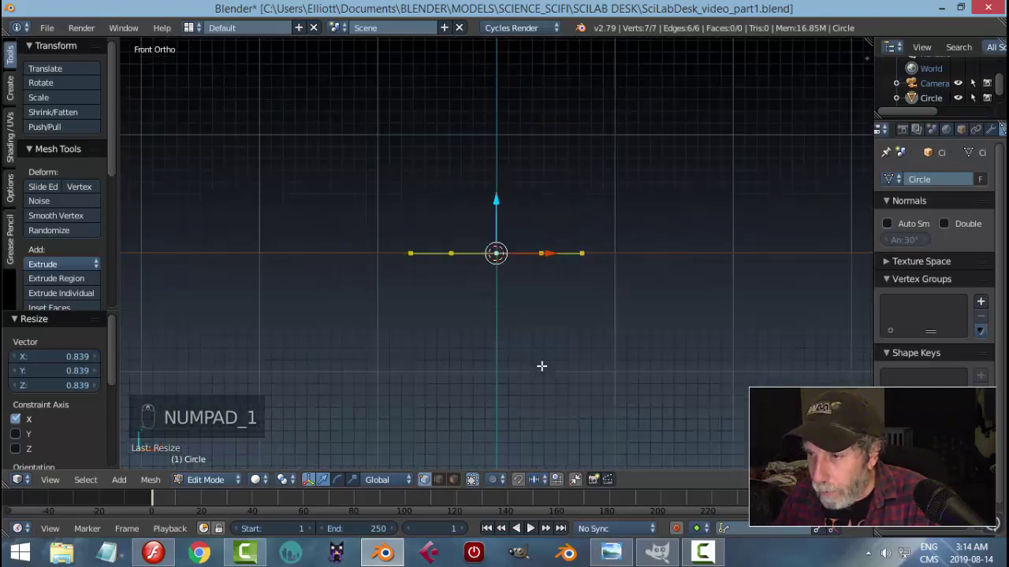
key(e)
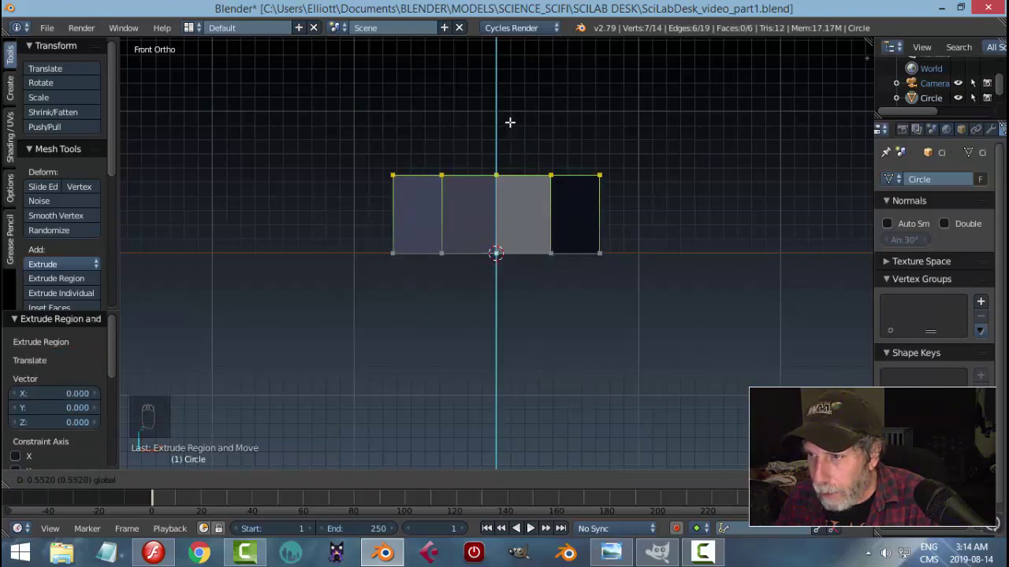
click(509, 122)
- Select the whole wall and recalculate its normals to be consistent
middle_drag(665, 226, 599, 250)
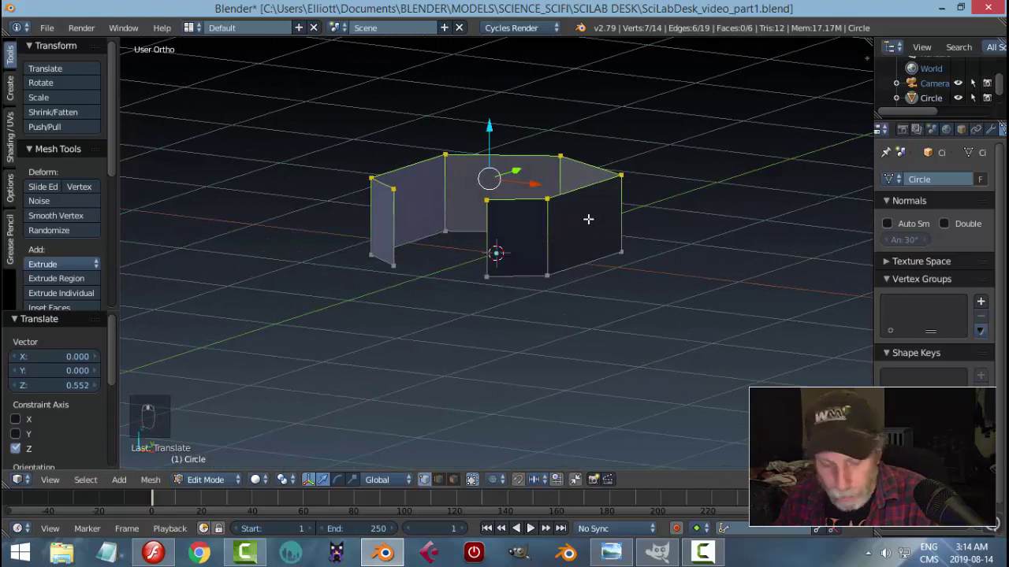
key(a)
key(a)
key(a)
key(ctrl+n)
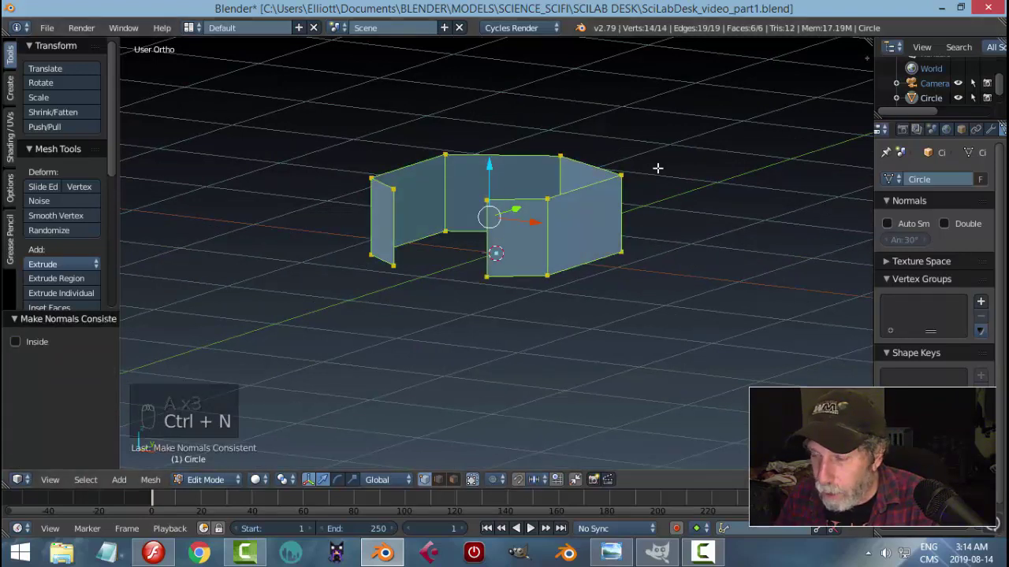
middle_drag(657, 166, 691, 178)
- Extrude all wall faces and fatten them outward along their normals to give the desk ring its thickness
middle_drag(549, 195, 595, 249)
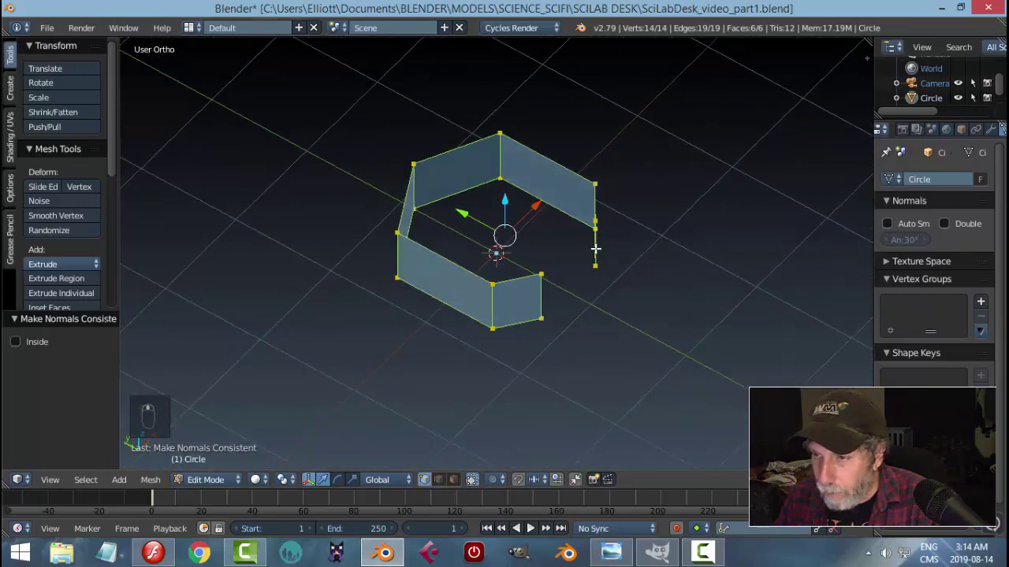
key(e)
key(alt+s)
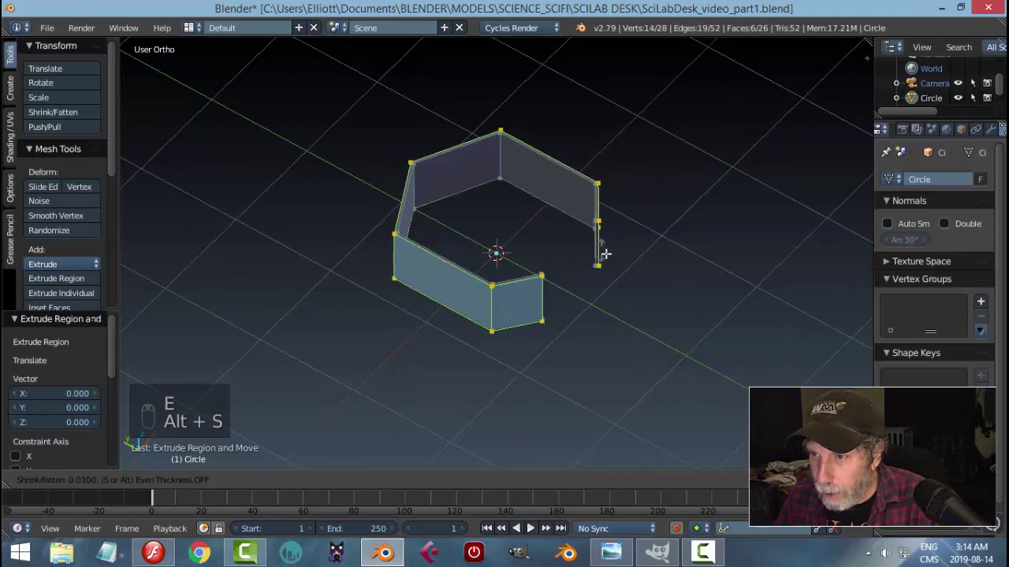
click(674, 328)
middle_drag(674, 328, 636, 271)
key(a)
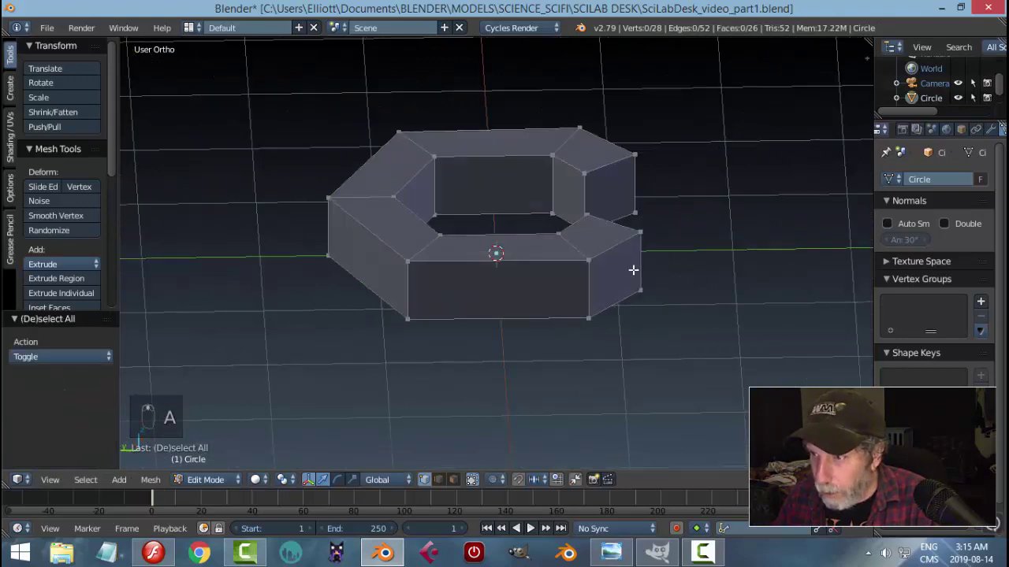
- In face select mode, select all upper and lower faces of the ring and delete them, keeping the inner and outer walls
key(ctrl+Tab)
click(579, 272)
right_click(597, 237)
shift+right_click(480, 246)
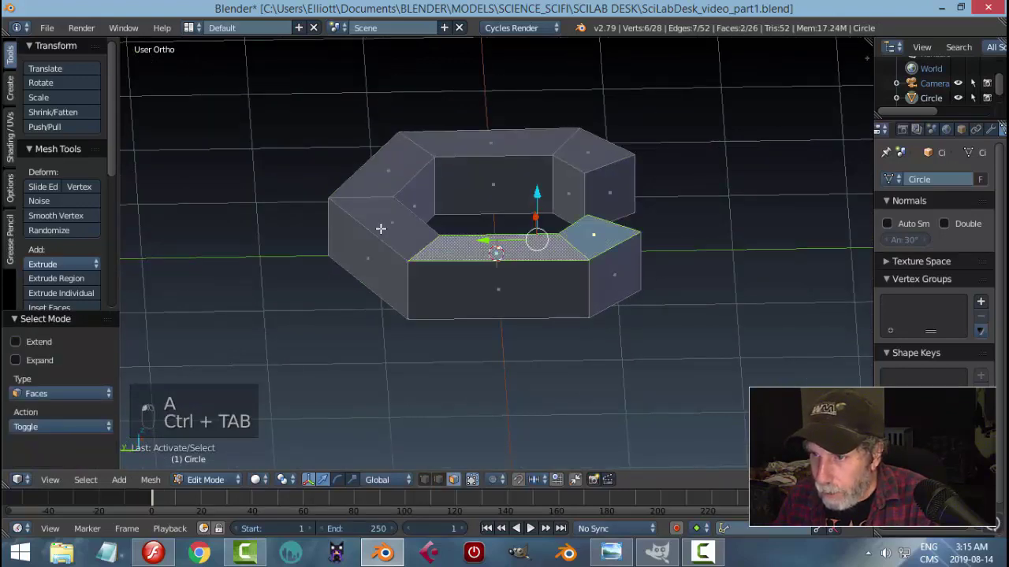
shift+right_click(383, 227)
shift+right_click(387, 175)
shift+right_click(445, 148)
shift+right_click(590, 144)
middle_drag(590, 143, 586, 180)
shift+right_click(585, 180)
shift+right_click(472, 188)
shift+right_click(378, 220)
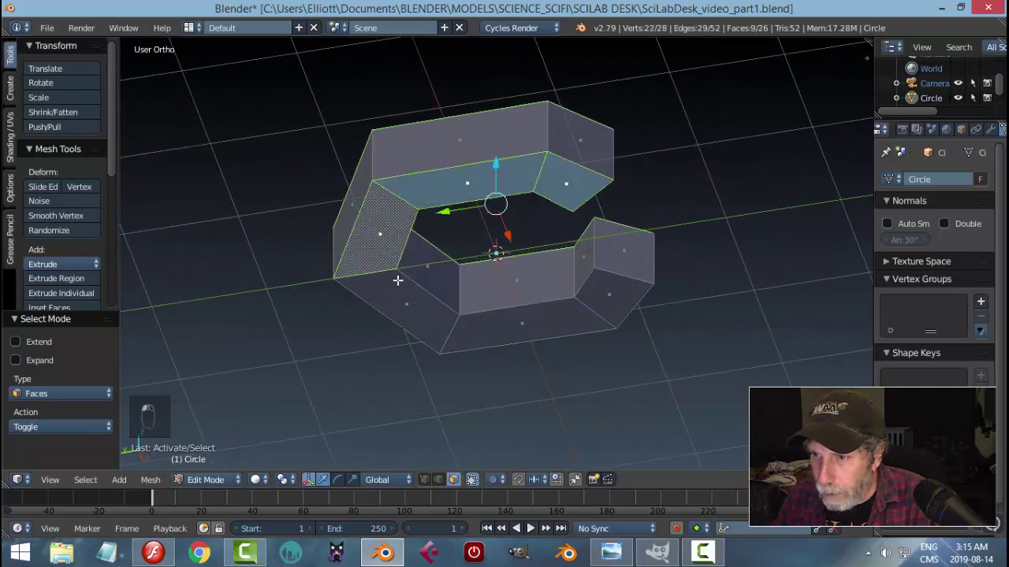
shift+right_click(402, 290)
shift+right_click(496, 319)
shift+right_click(611, 287)
key(x)
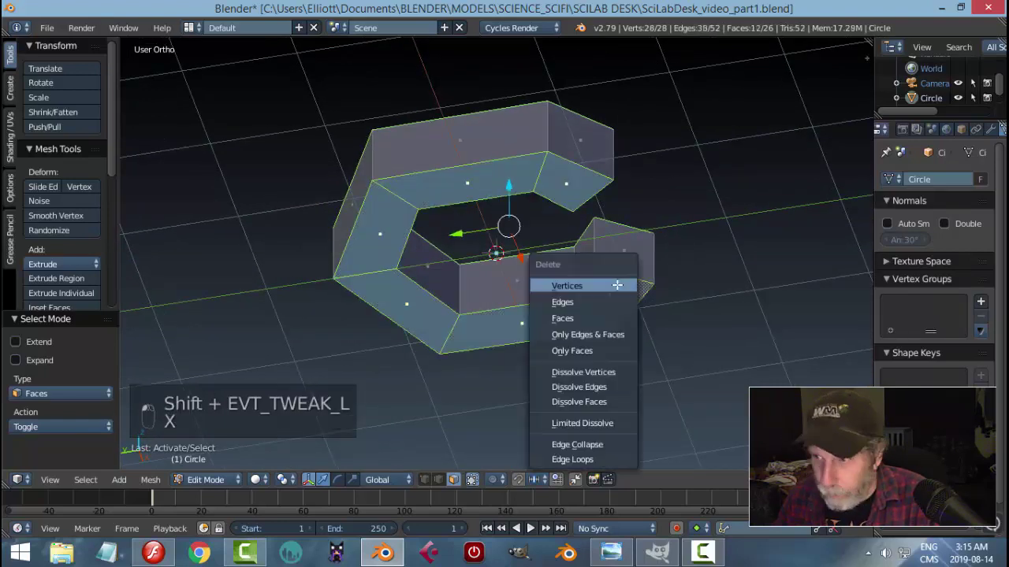
click(553, 318)
- In edge select mode, select five vertical corner edges of the desk's outer wall
mouse_move(588, 308)
middle_down()
mouse_move(550, 259)
mouse_move(586, 308)
middle_up()
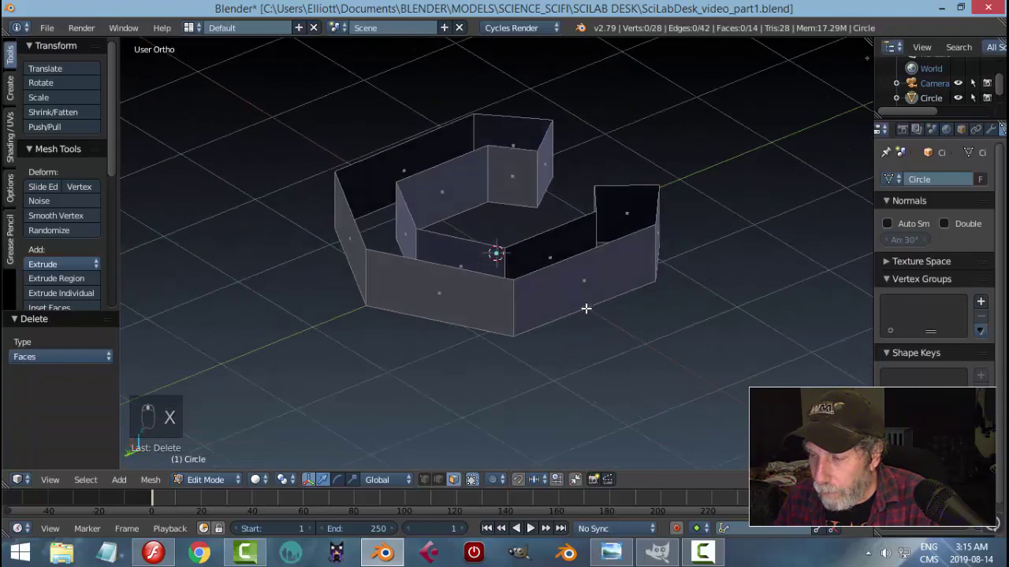
key(ctrl+Tab)
click(554, 275)
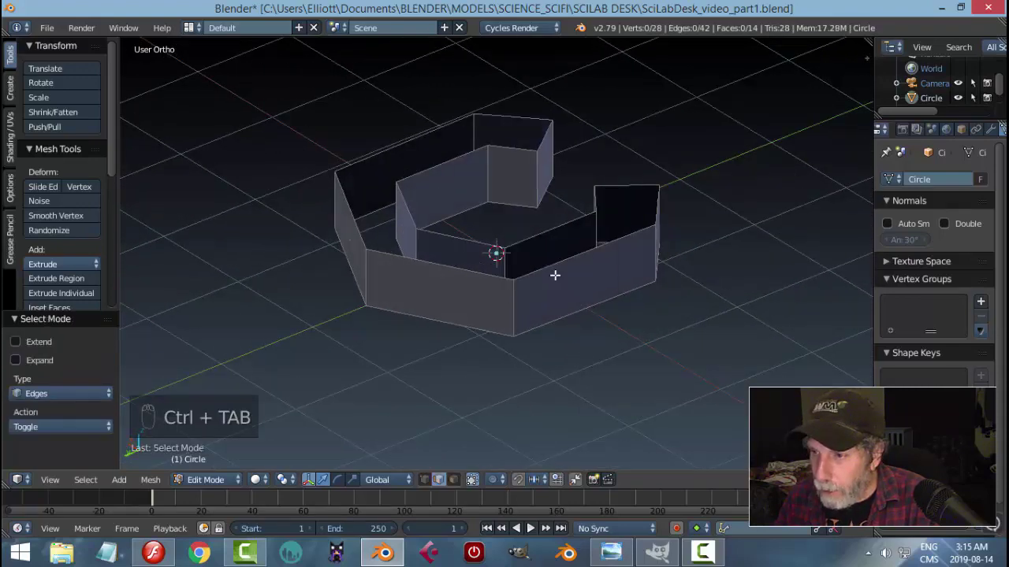
right_click(513, 300)
shift+right_click(359, 256)
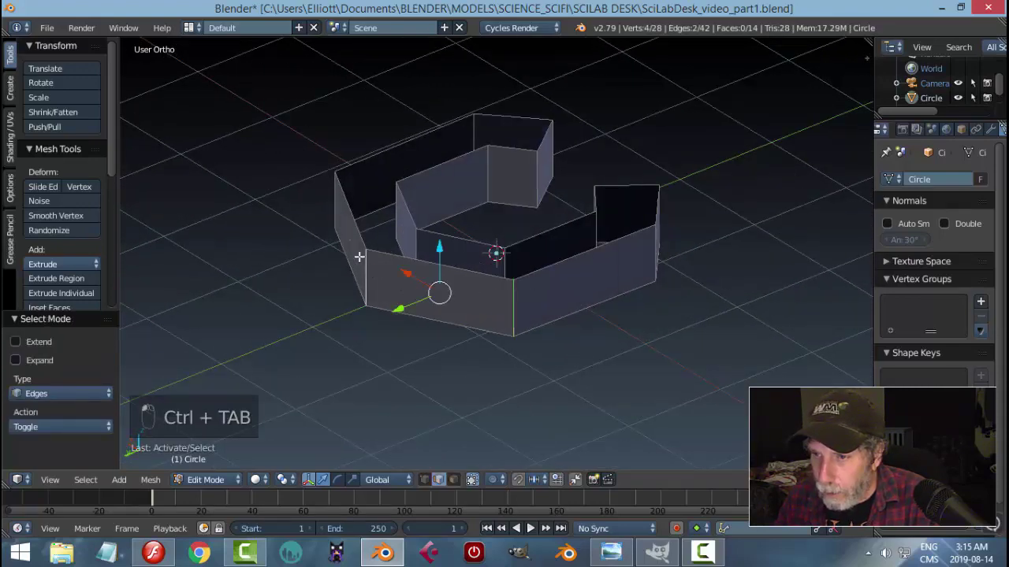
shift+right_click(339, 206)
shift+right_click(653, 262)
middle_drag(653, 261, 417, 263)
shift+right_click(494, 291)
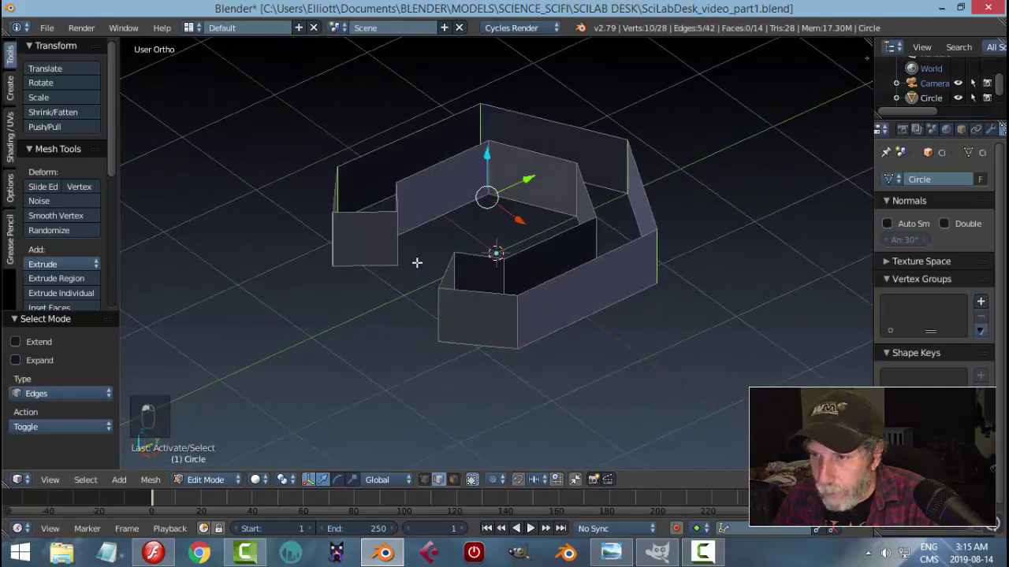
- Add all the remaining vertical corner edges of the inner and outer walls, including those at the open ends, to the selection
shift+right_click(400, 231)
middle_drag(424, 223, 423, 176)
key(ctrl+z)
shift+right_click(475, 181)
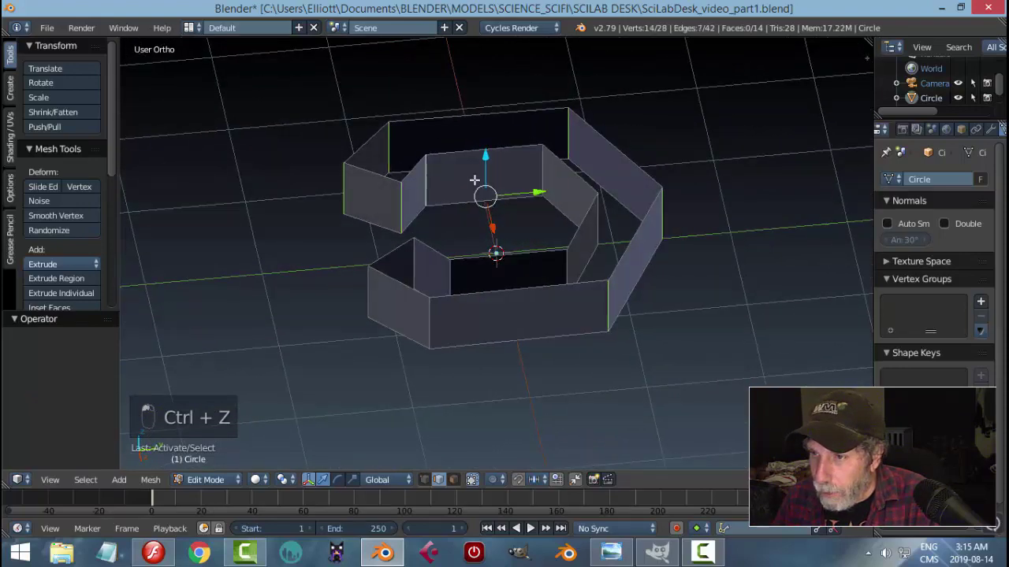
shift+right_click(552, 223)
middle_drag(551, 223, 694, 219)
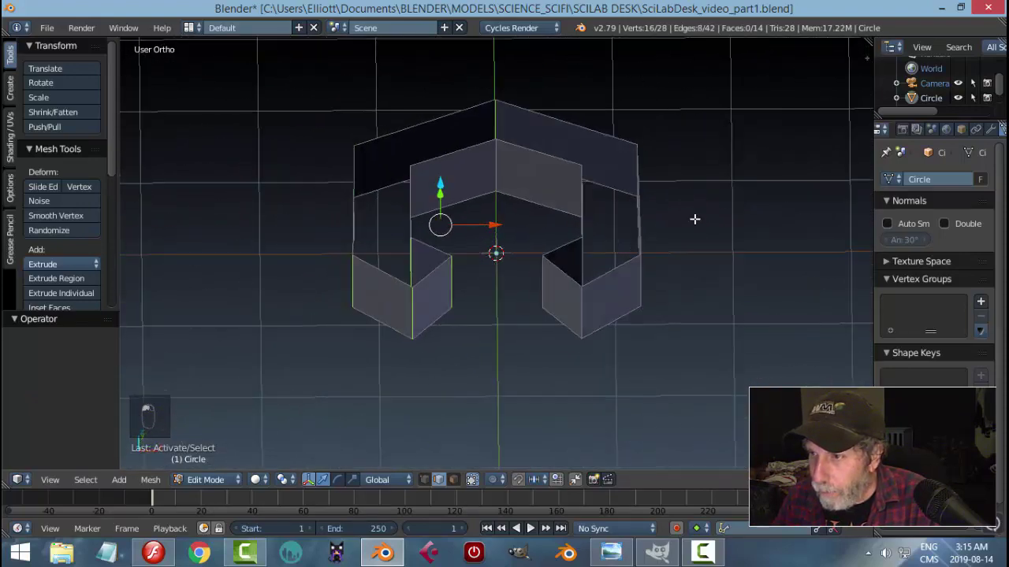
shift+right_click(490, 171)
middle_drag(535, 221, 654, 216)
shift+right_click(526, 194)
shift+right_click(553, 173)
shift+right_click(580, 187)
shift+right_click(661, 217)
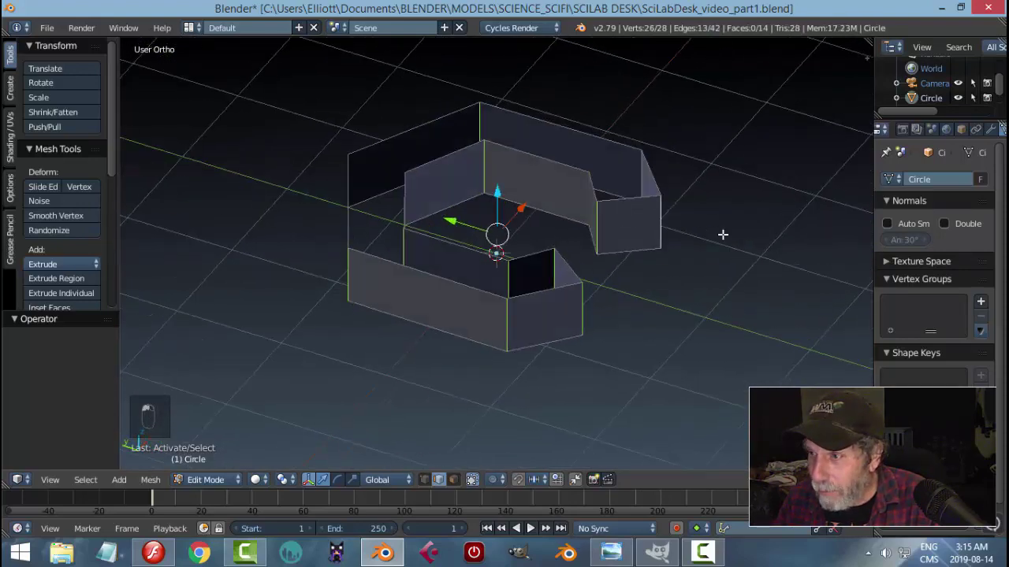
middle_drag(723, 234, 597, 272)
shift+right_click(597, 273)
- Bevel the selected corner edges with three segments and an offset of about 0.065, and clear the selection
middle_drag(675, 286, 547, 271)
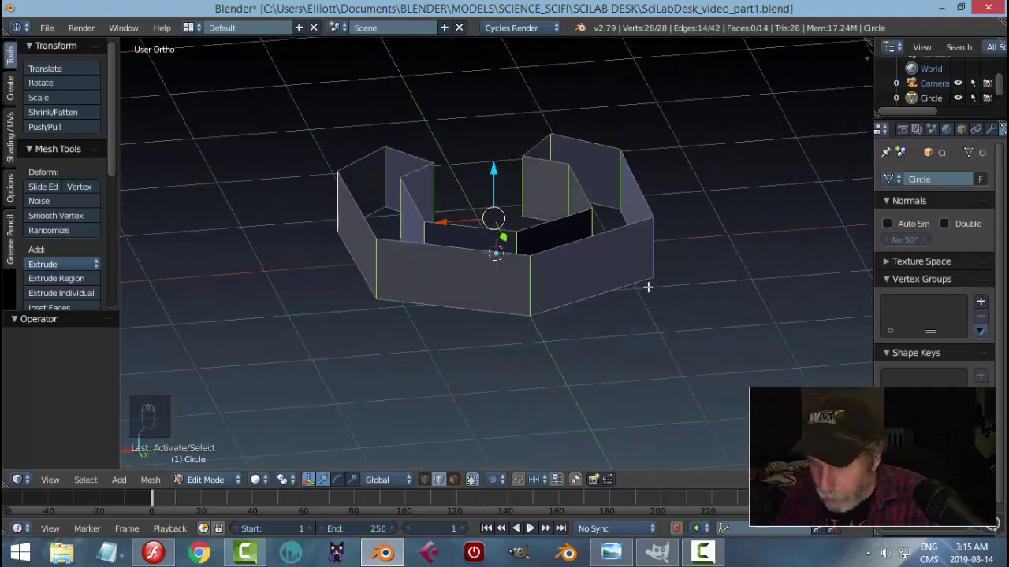
key(ctrl+b)
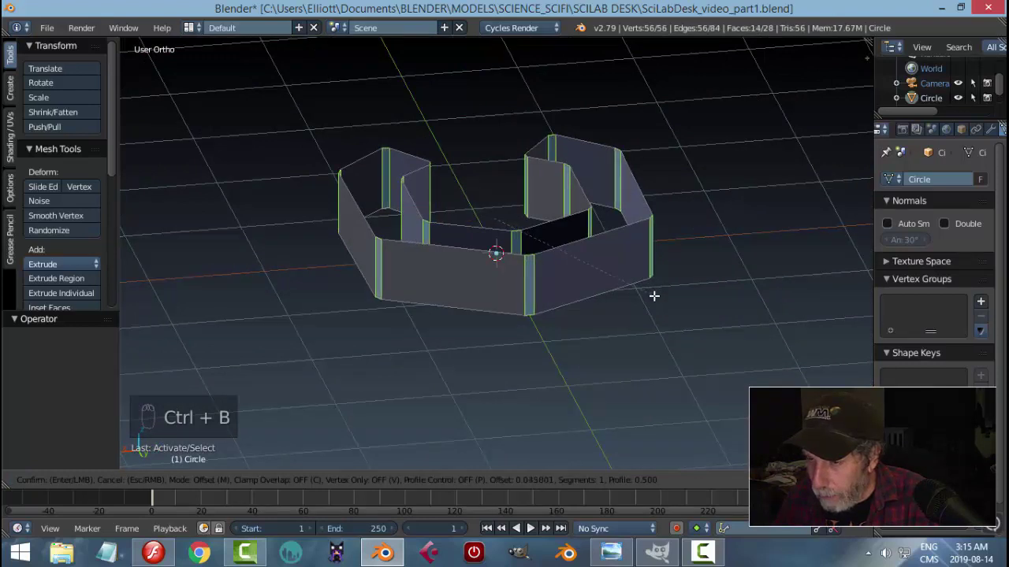
scroll(655, 298, up, 2)
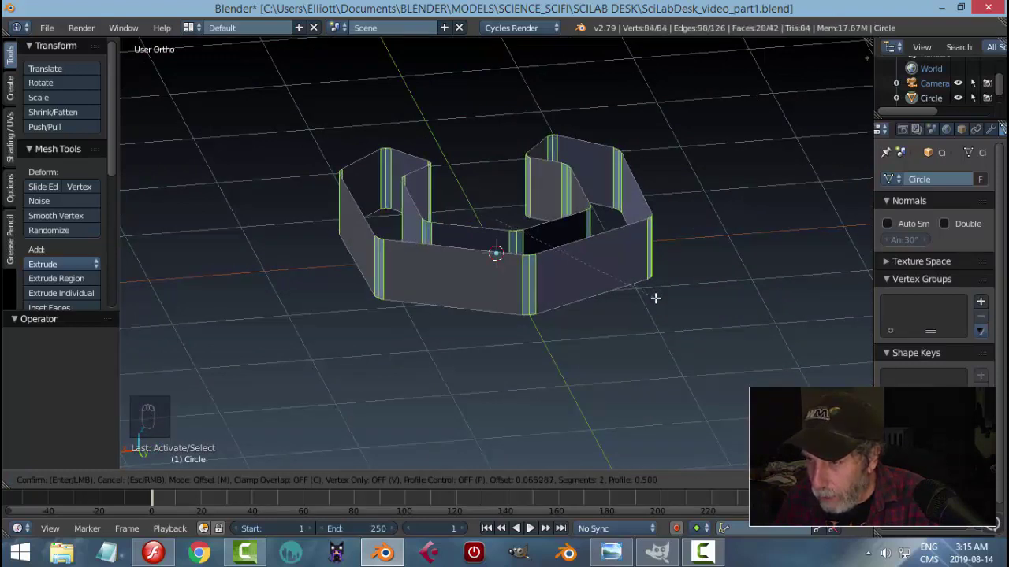
click(655, 298)
key(a)
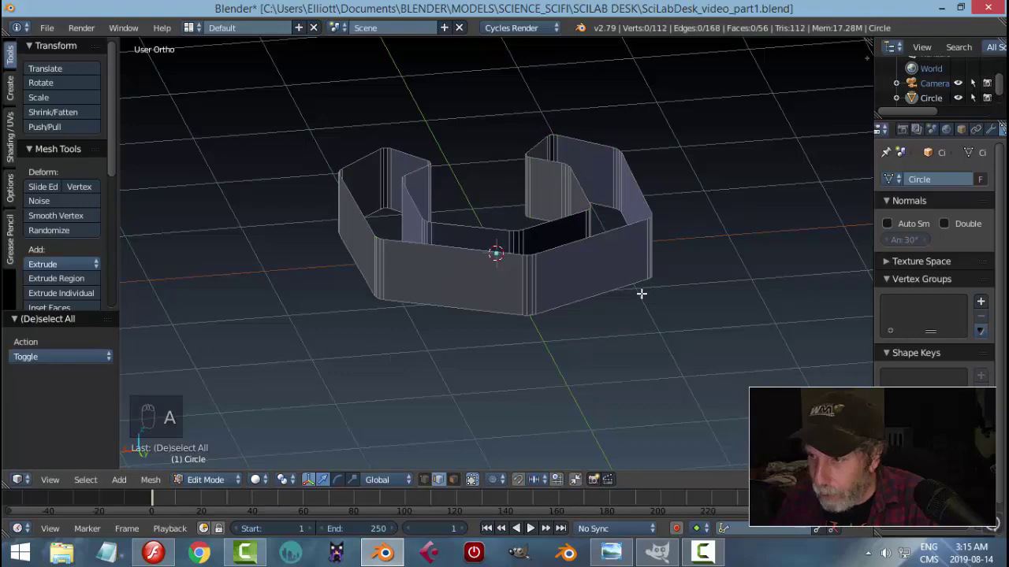
- Duplicate the upper edge loop of the desk wall in place, separate it into its own object, and return to object mode
middle_drag(642, 292, 592, 280)
alt+right_click(585, 249)
key(shift+d)
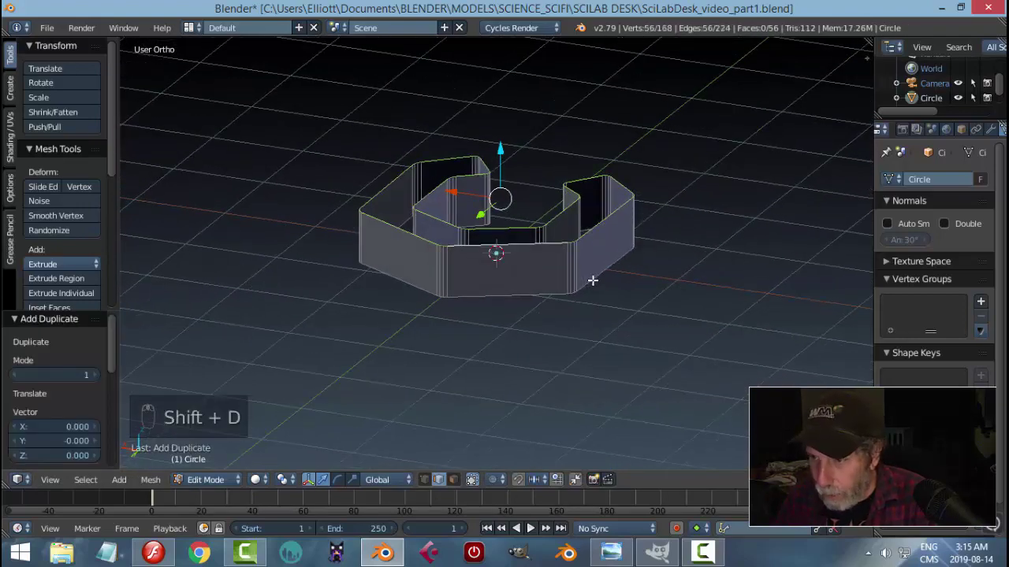
key(p)
click(591, 279)
key(Tab)
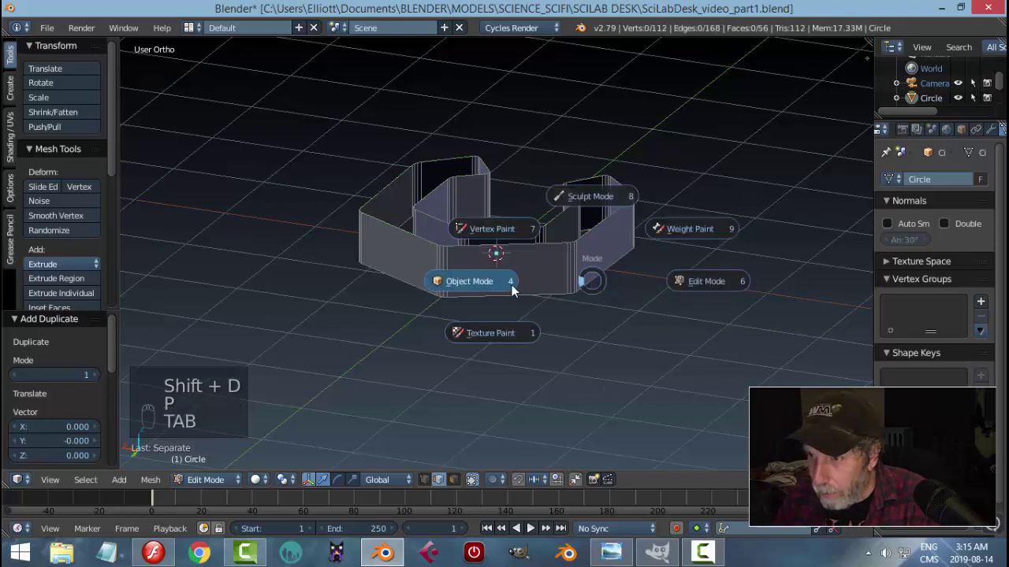
click(513, 286)
- Select the separated outline object and set its origin to its geometry
right_click(547, 246)
click(64, 227)
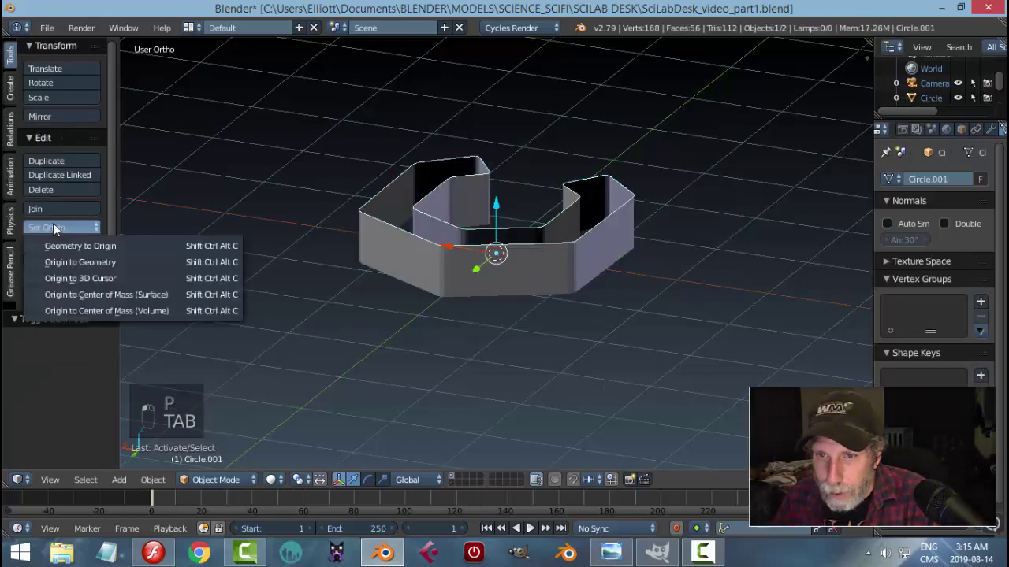
click(80, 263)
middle_drag(436, 260, 483, 257)
- In edit mode, fill the separated outline with a face and extrude it upward by about 0.071 to form the desktop slab
key(Tab)
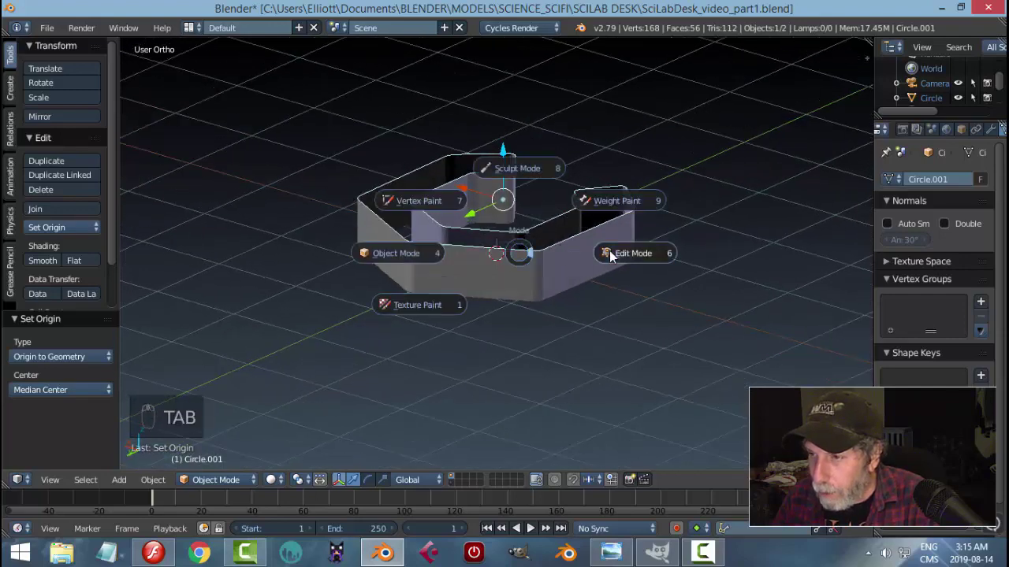
click(620, 250)
key(a)
key(a)
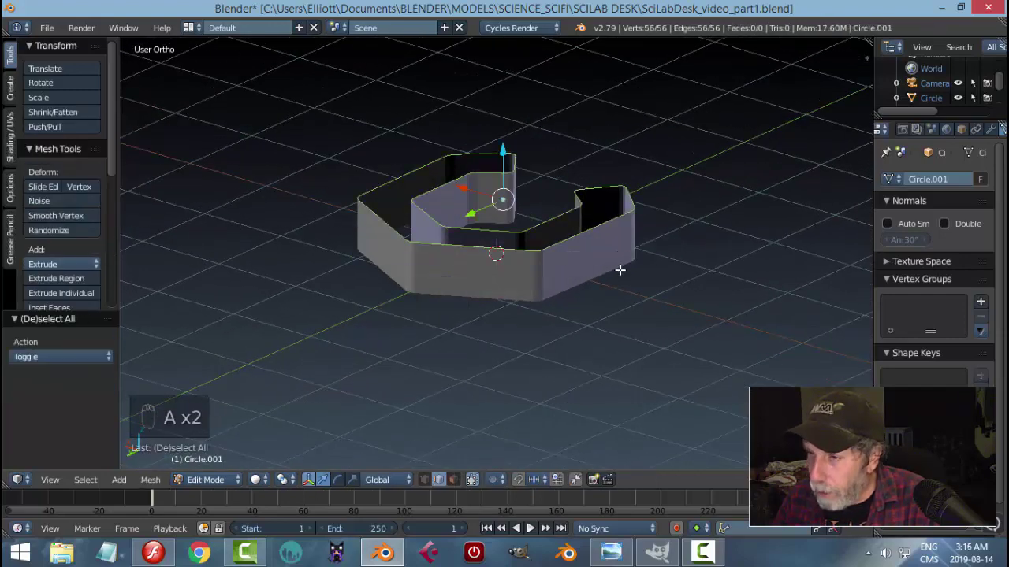
middle_drag(619, 271, 615, 270)
key(f)
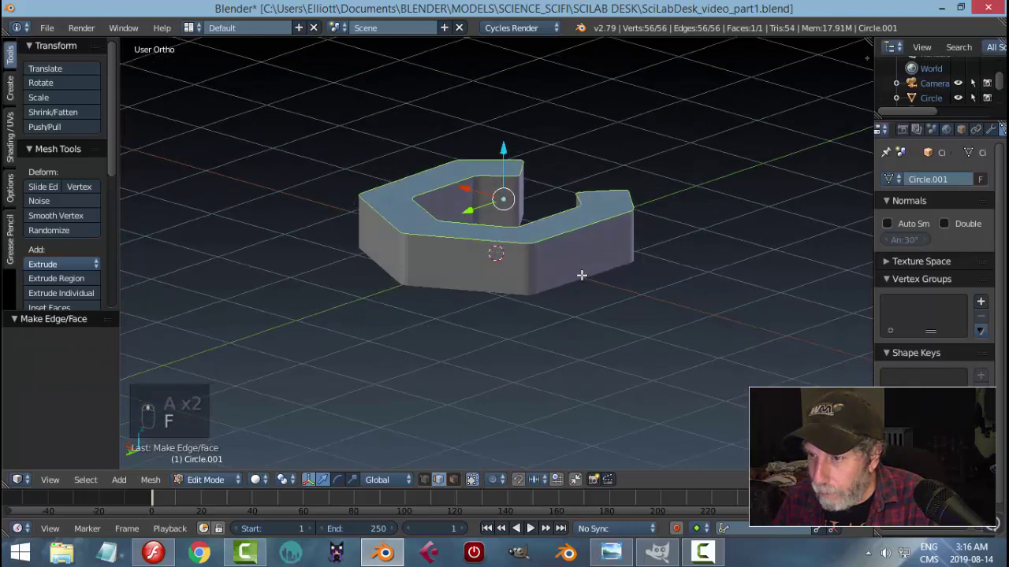
key(e)
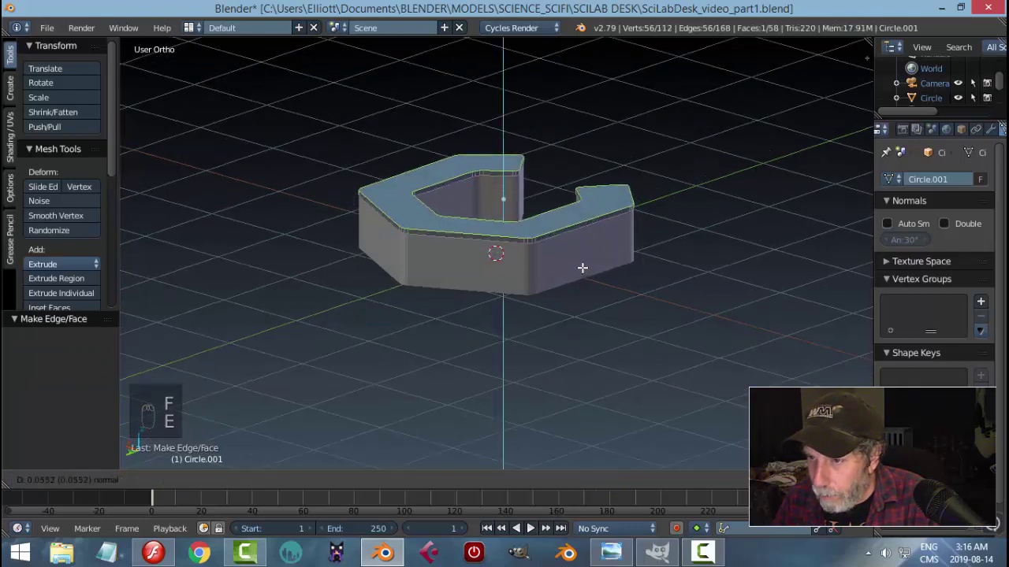
click(582, 267)
scroll(531, 267, up, 2)
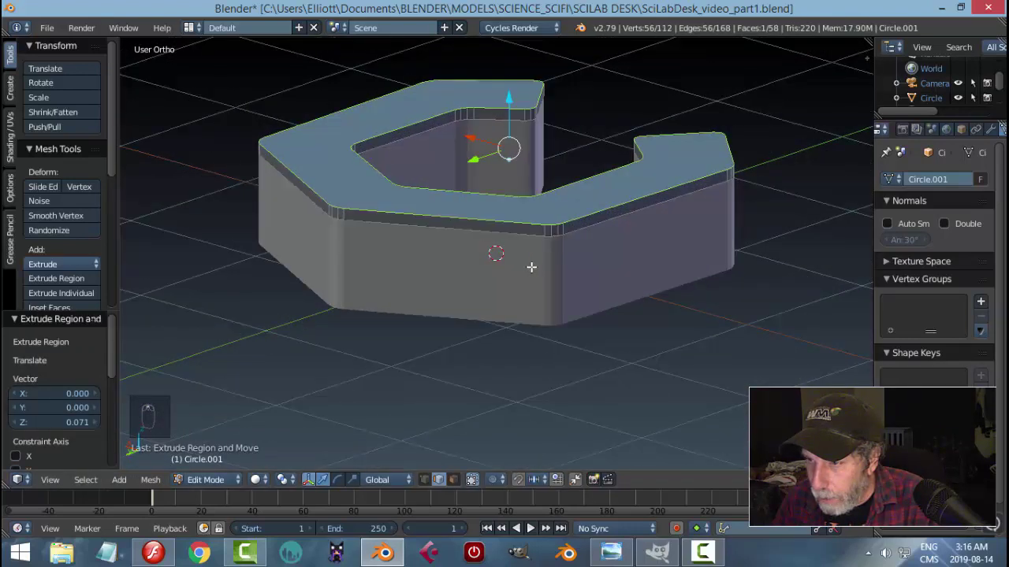
- Bevel the slab's upper and lower outline edge loops by about 0.01, and apply smooth shading to the slab in object mode
key(a)
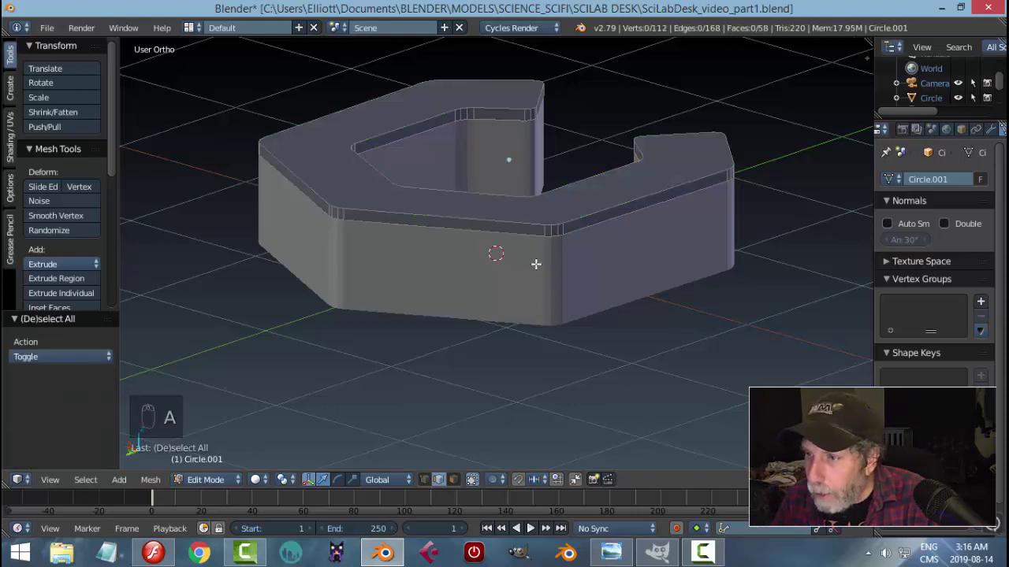
alt+right_click(517, 222)
alt+shift+right_click(526, 237)
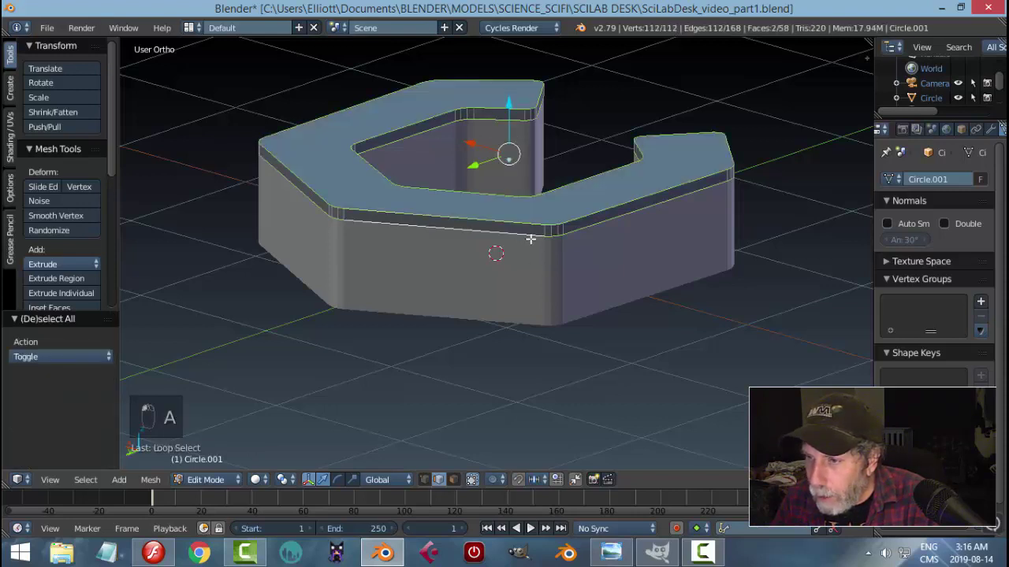
middle_drag(531, 238, 591, 266)
key(ctrl+b)
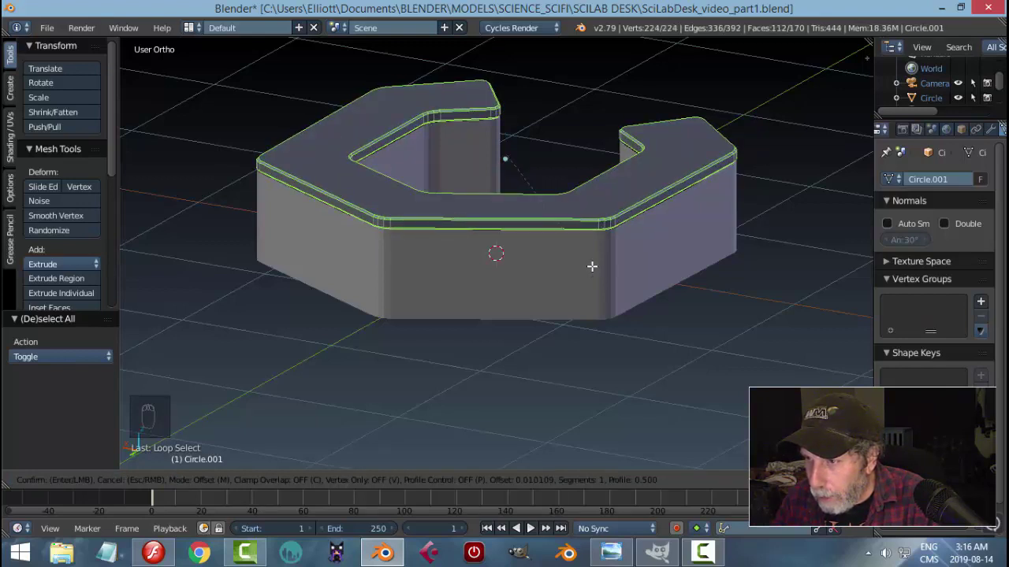
click(592, 267)
key(Tab)
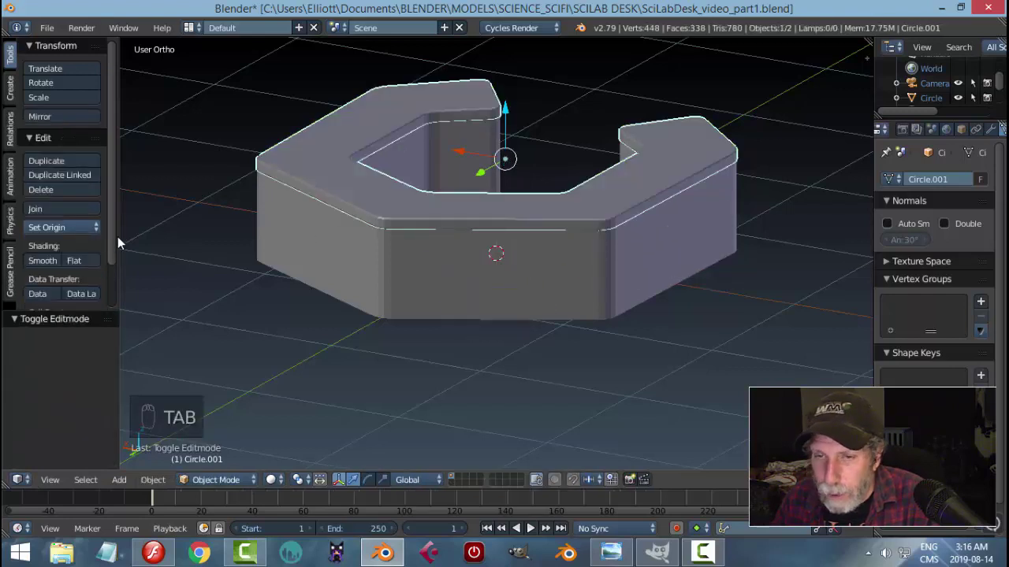
click(43, 261)
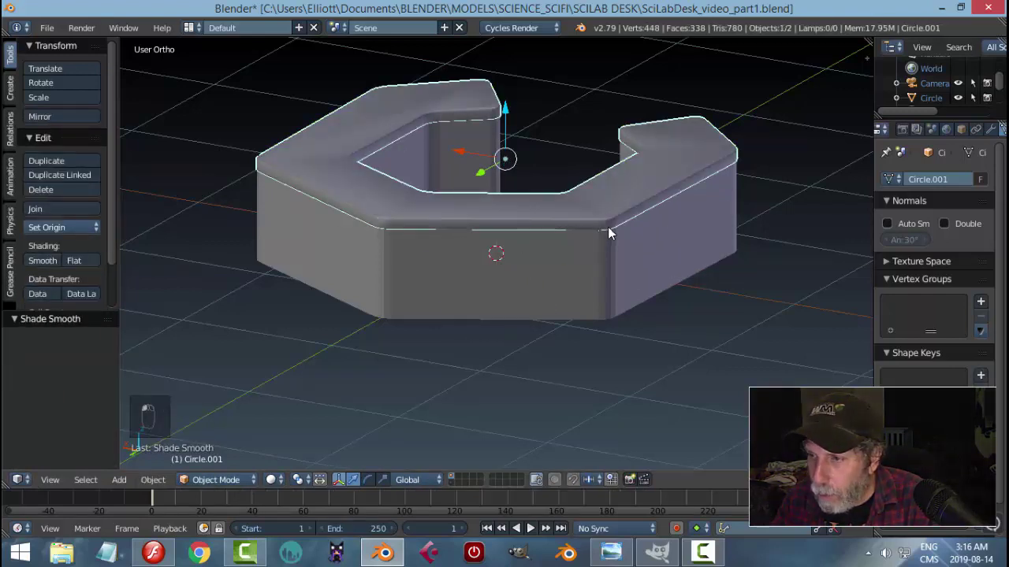
- In face select mode, inset the slab's top face slightly, return to object mode and deselect everything
key(Tab)
click(662, 229)
middle_drag(673, 241, 585, 253)
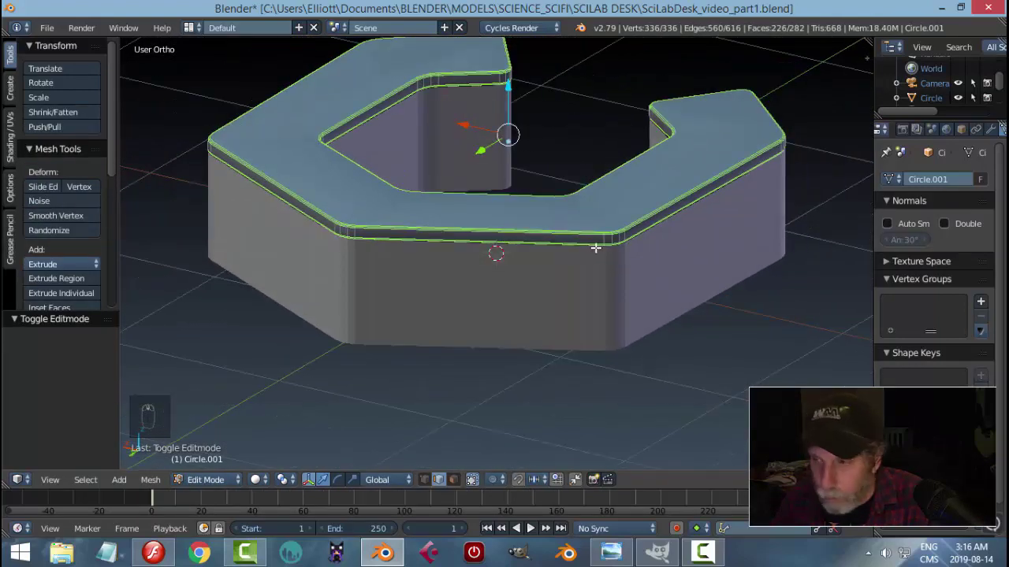
key(a)
key(ctrl+Tab)
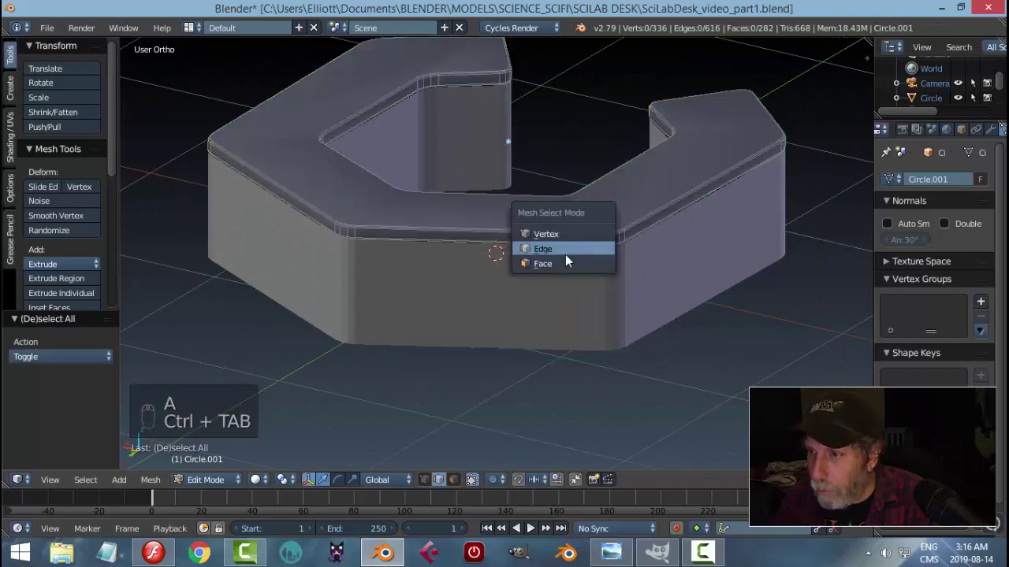
click(563, 263)
right_click(654, 225)
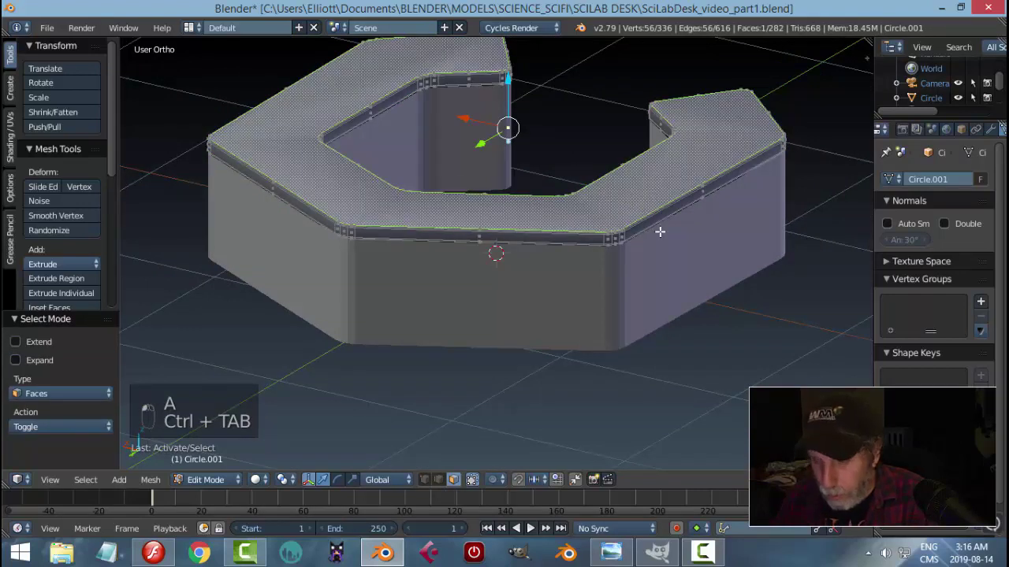
key(i)
key(ctrl+Tab)
key(Tab)
key(a)
key(a)
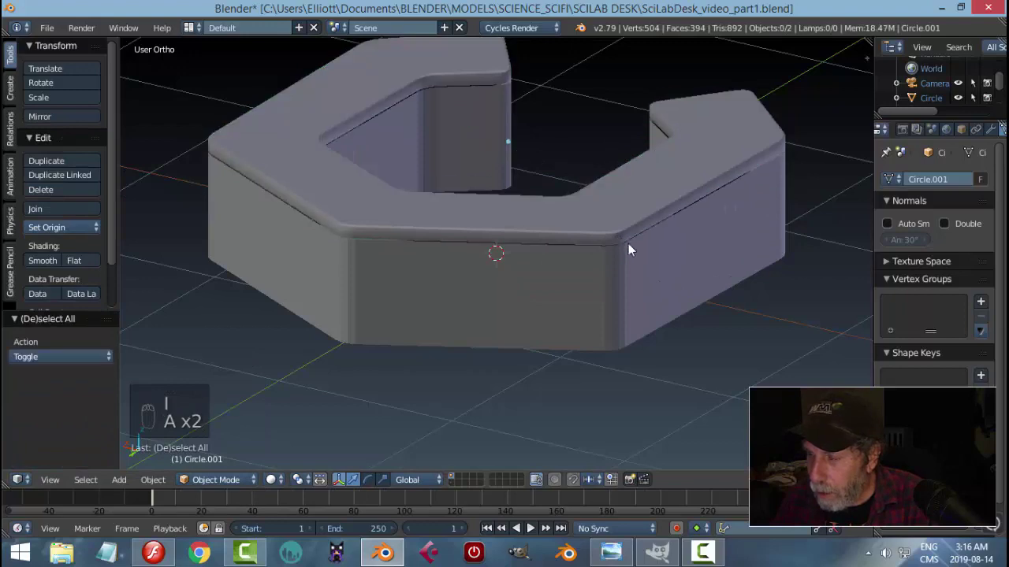
- Edit the desktop slab and add a loop cut around its side, placed close to the upper bevel
middle_drag(628, 244, 630, 208)
right_click(612, 150)
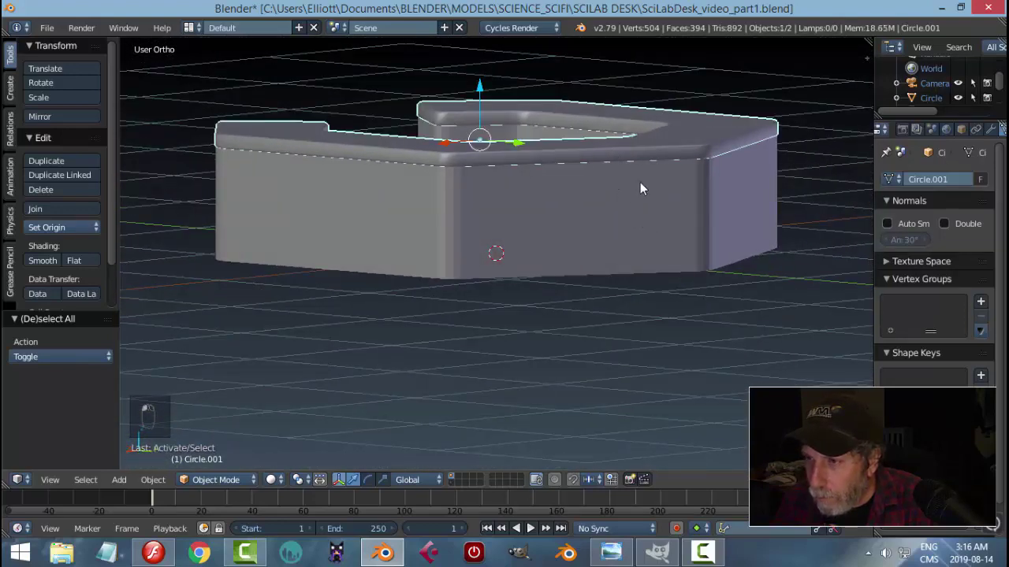
scroll(636, 182, up, 4)
key(Tab)
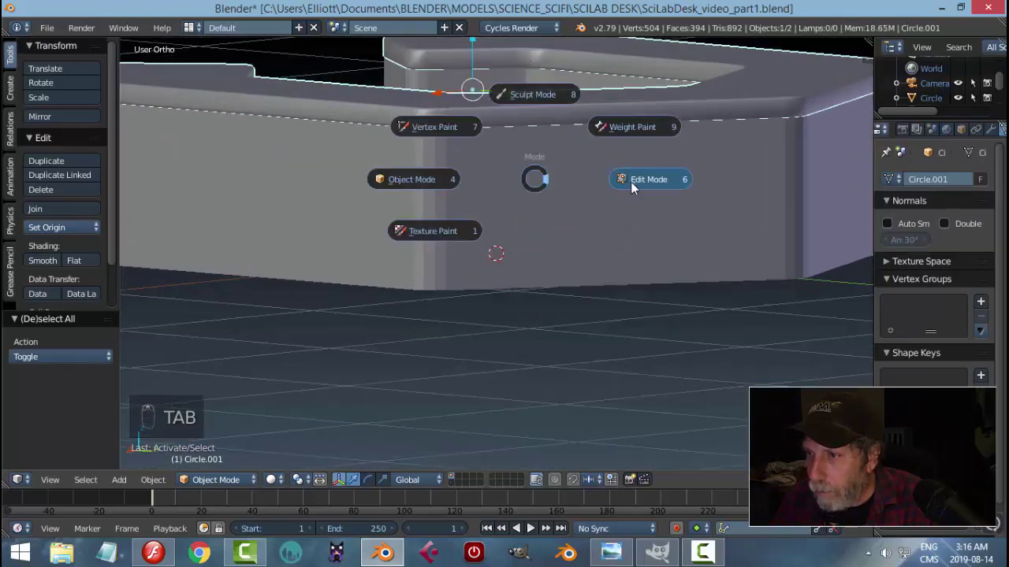
click(635, 181)
scroll(465, 162, up, 2)
middle_drag(472, 178, 465, 218)
scroll(450, 189, up, 1)
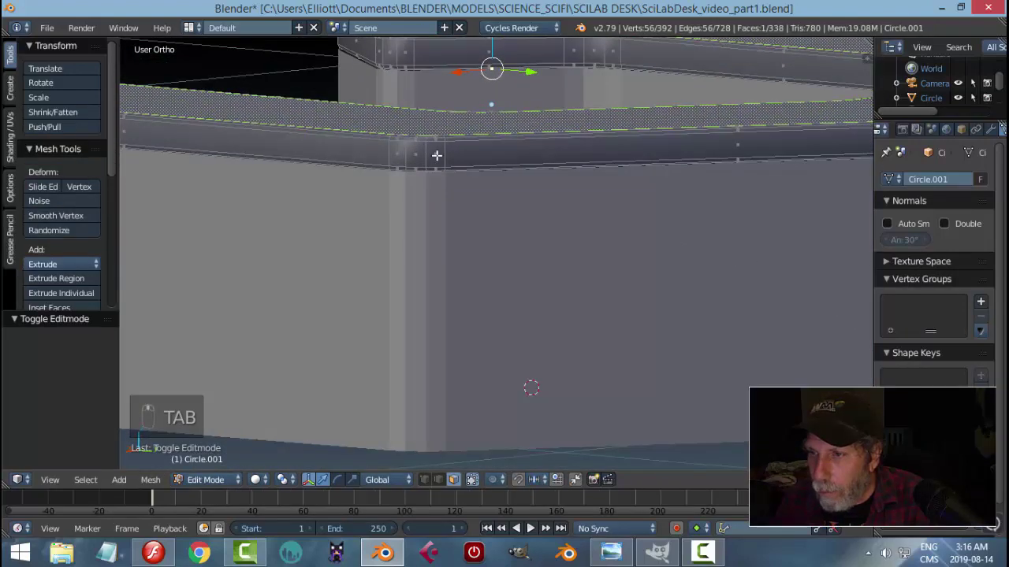
key(ctrl+r)
click(437, 155)
click(439, 145)
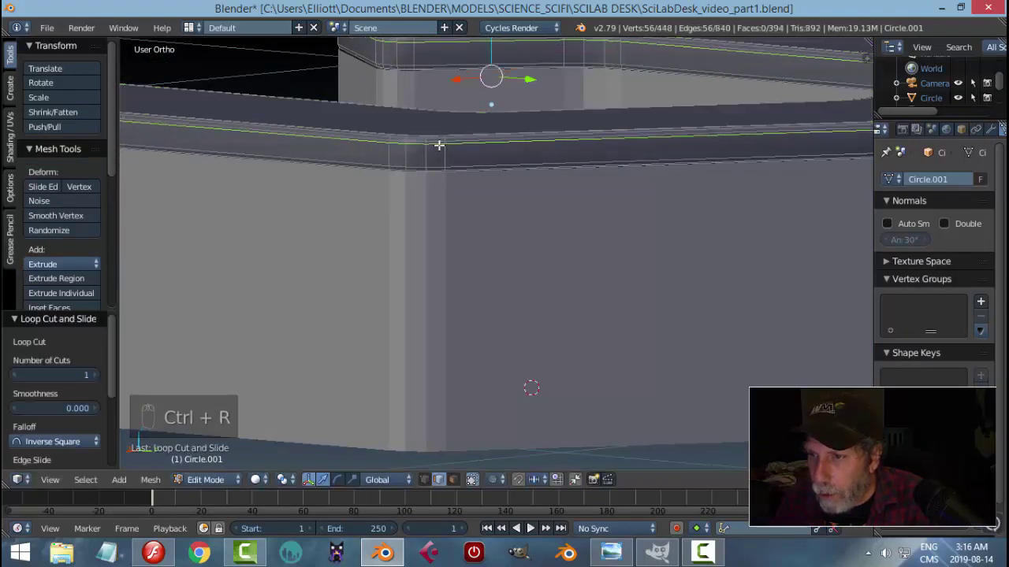
- Add a second loop cut around the slab's side close to the lower bevel, return to object mode and deselect everything
key(ctrl+r)
click(444, 165)
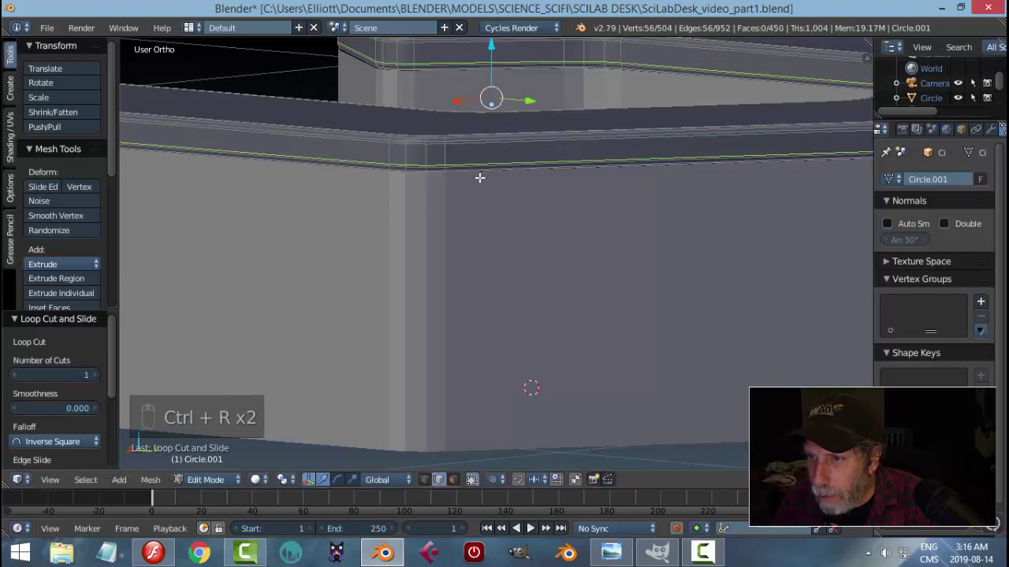
key(Tab)
click(394, 180)
key(a)
key(a)
- Duplicate the desktop slab, move the copy straight down to the foot of the wall ring, and deselect everything
middle_drag(571, 191, 526, 206)
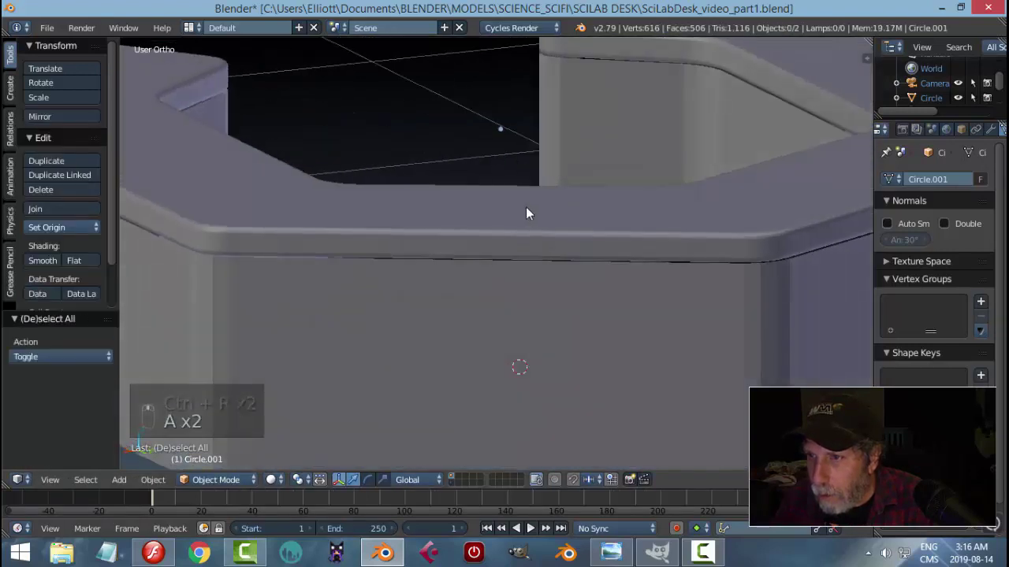
scroll(525, 206, down, 2)
scroll(653, 230, down, 2)
middle_drag(653, 230, 551, 224)
right_click(561, 229)
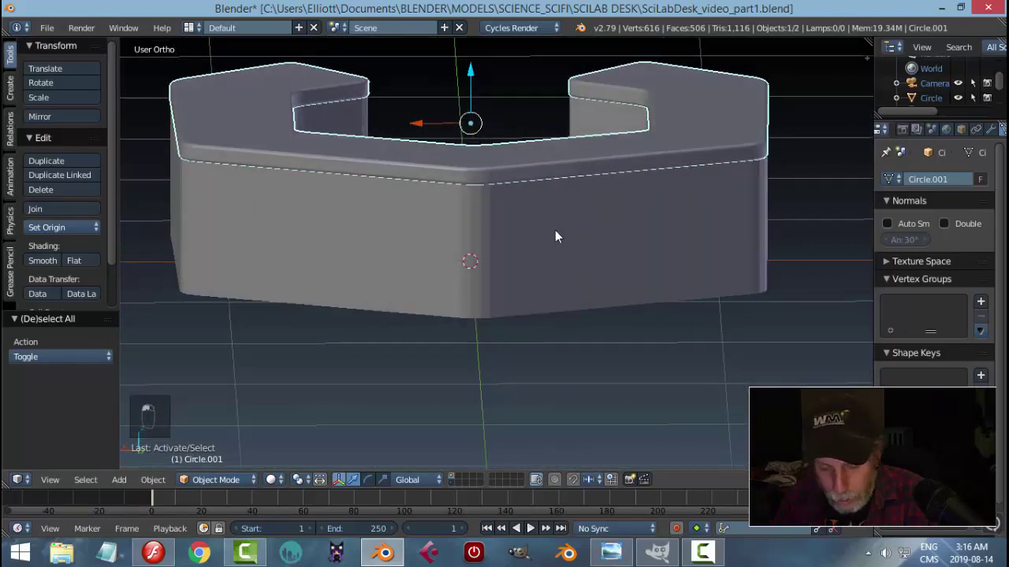
key(shift+d)
drag(474, 76, 495, 226)
key(a)
- Try smooth shading on the wall ring, then restore its flat shading and deselect everything
scroll(560, 231, down, 2)
mouse_move(560, 231)
middle_down()
mouse_move(592, 223)
mouse_move(561, 230)
middle_up()
right_click(561, 231)
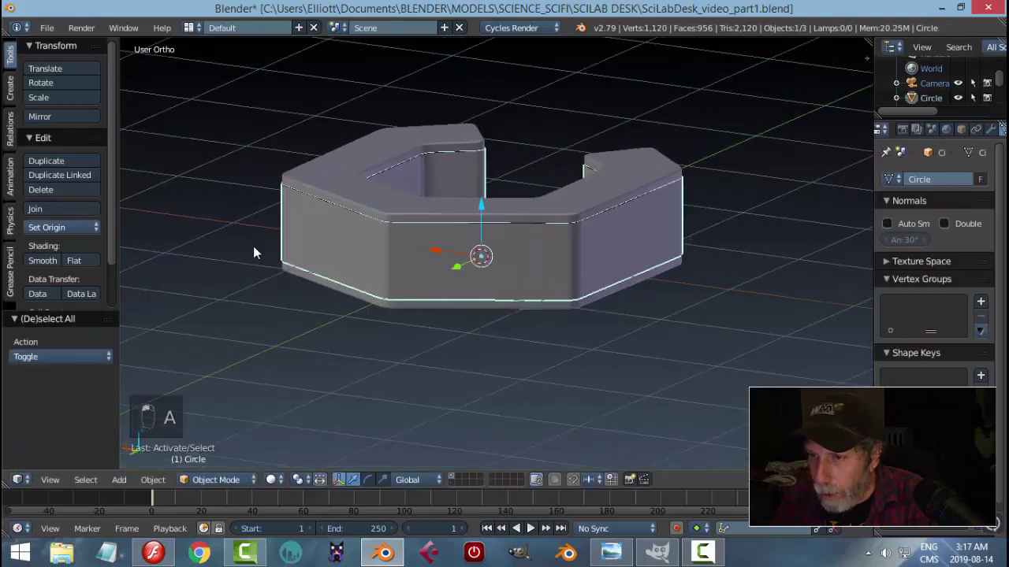
click(44, 260)
middle_drag(378, 260, 434, 259)
key(a)
key(a)
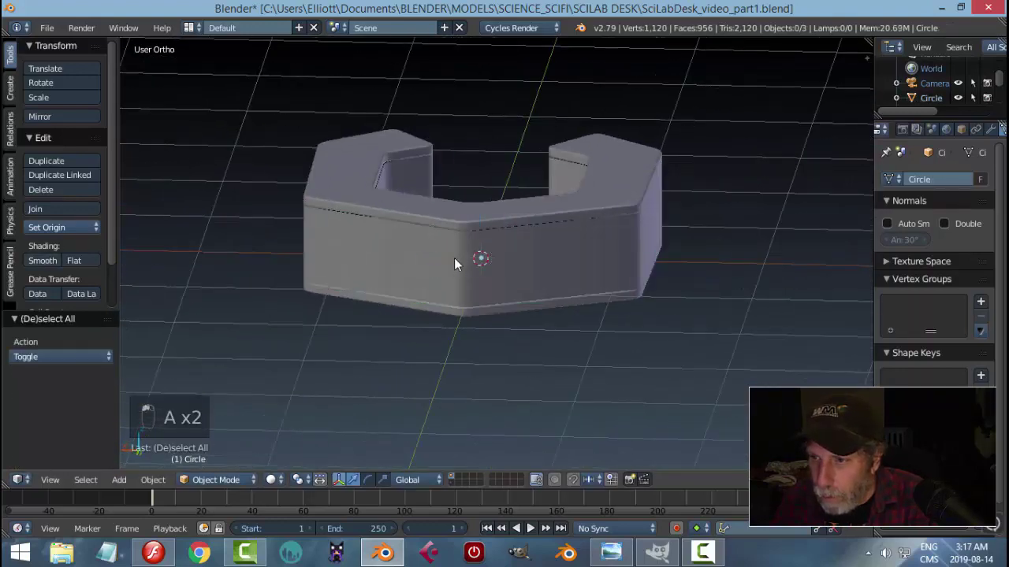
right_click(439, 260)
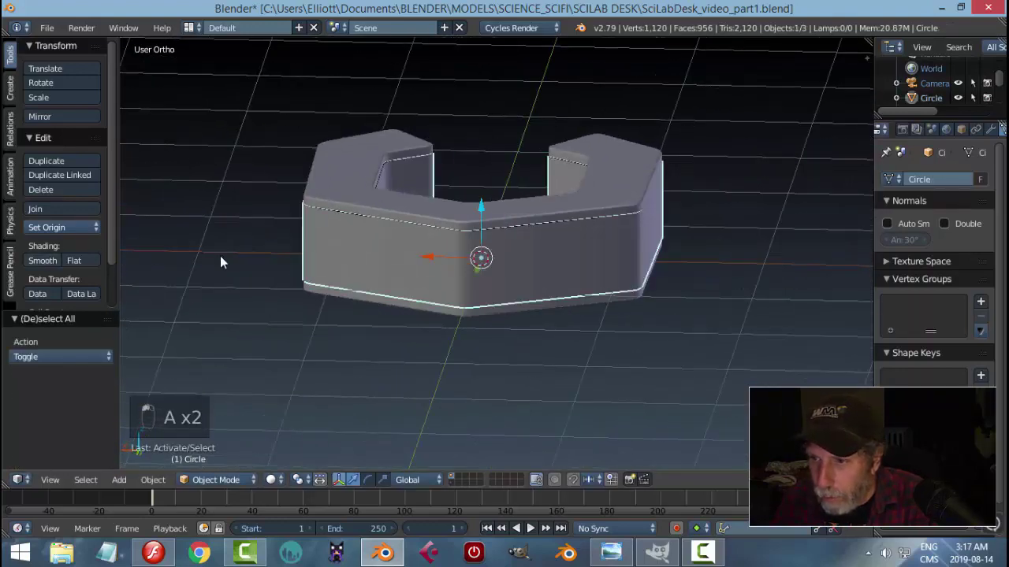
click(76, 260)
key(a)
- Duplicate the desktop slab and raise the copy 0.32 along Z above the desk
mouse_move(514, 256)
middle_down()
mouse_move(517, 267)
mouse_move(451, 278)
mouse_move(452, 249)
mouse_move(538, 237)
mouse_move(554, 221)
mouse_move(540, 271)
mouse_move(576, 229)
mouse_move(567, 241)
mouse_move(586, 252)
middle_up()
right_click(583, 262)
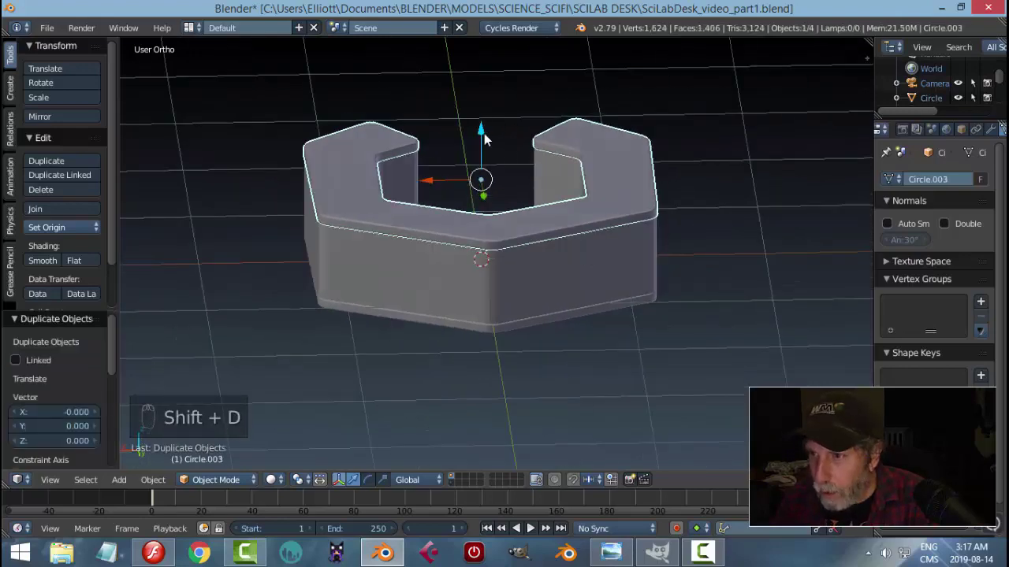
drag(485, 139, 486, 87)
middle_drag(587, 188, 577, 174)
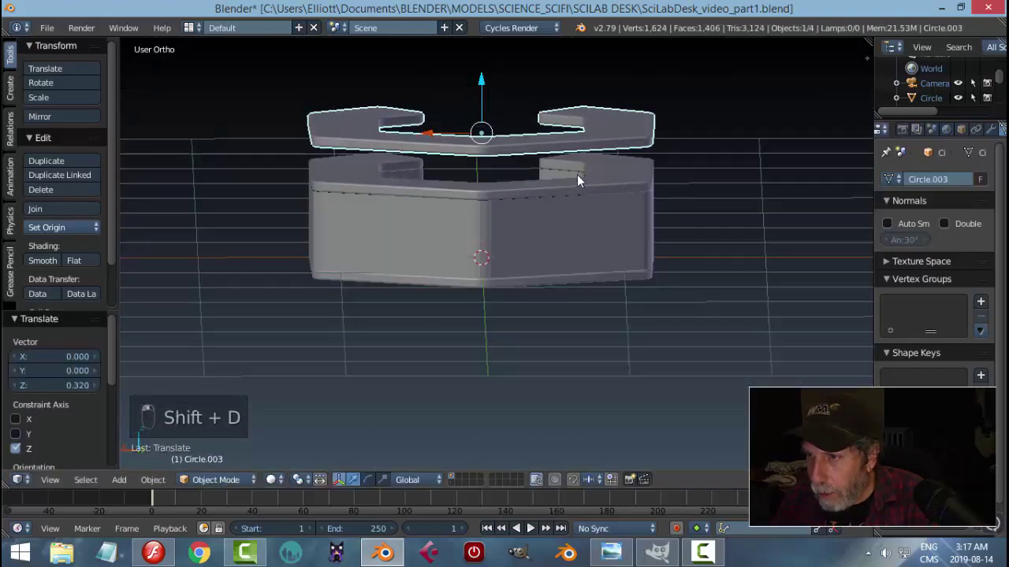
scroll(538, 223, up, 5)
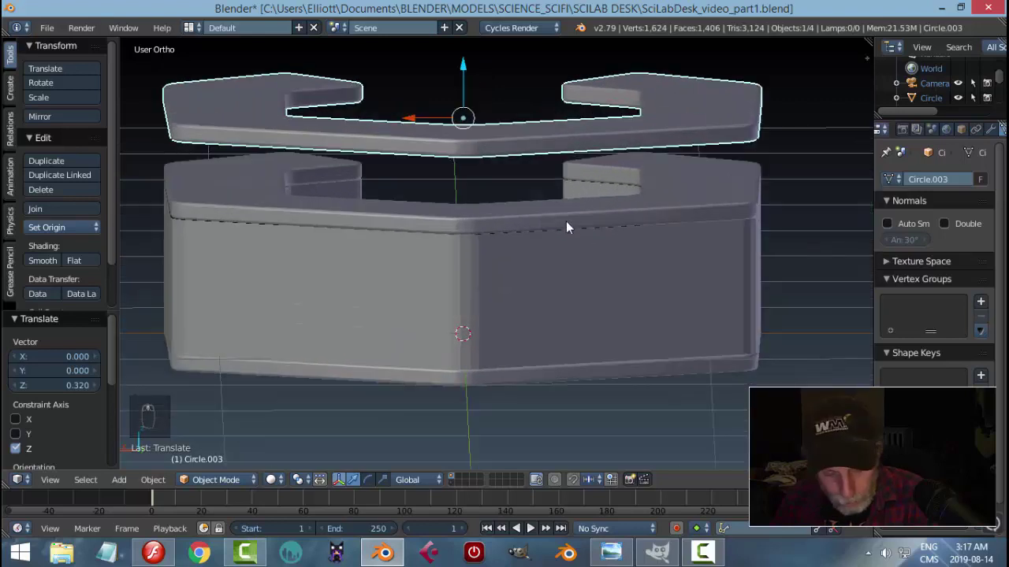
- Scale the raised slab to about 0.467 along Z to thin it, and lower it by about 0.012
key(s)
key(z)
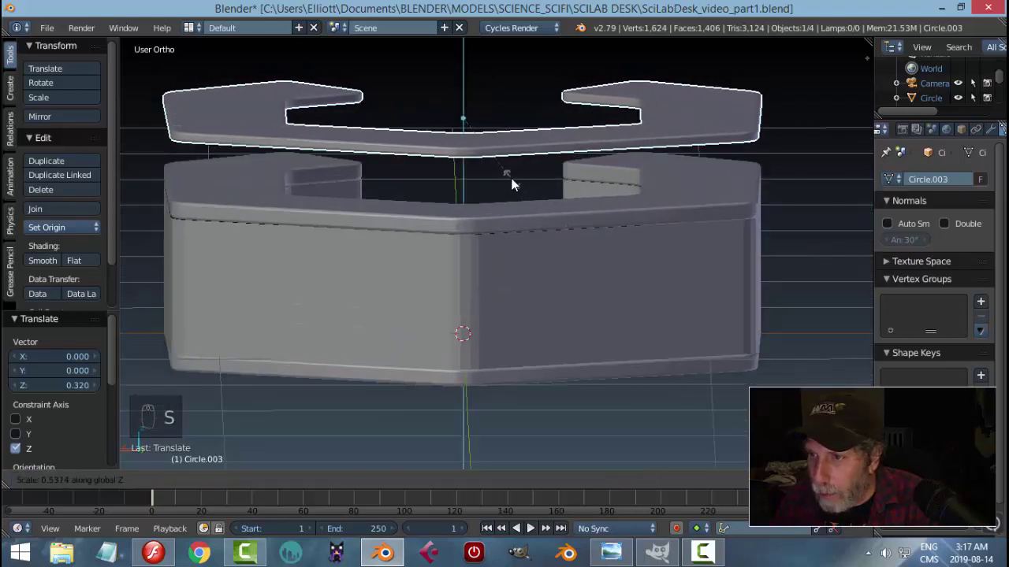
click(507, 170)
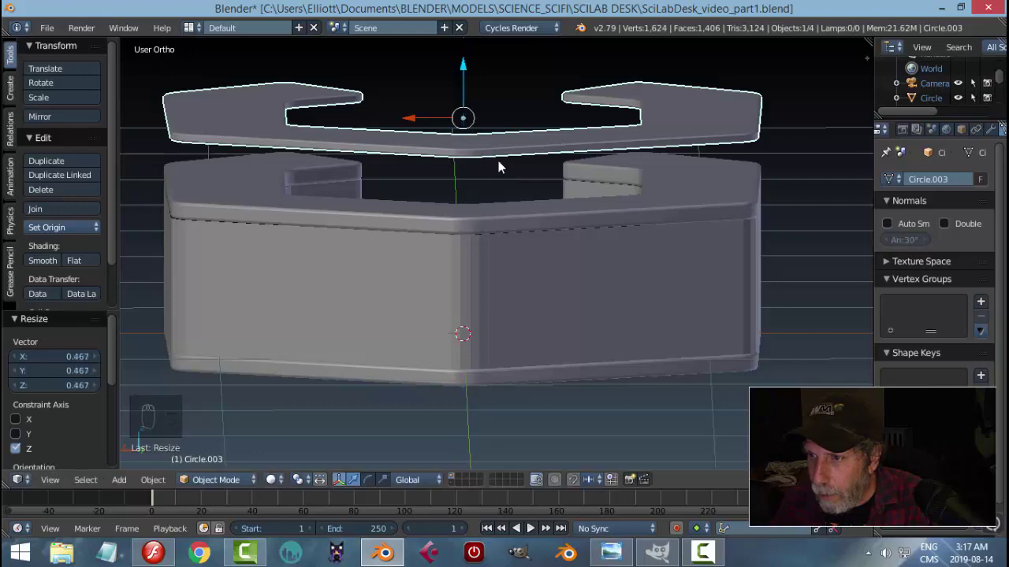
drag(464, 70, 469, 76)
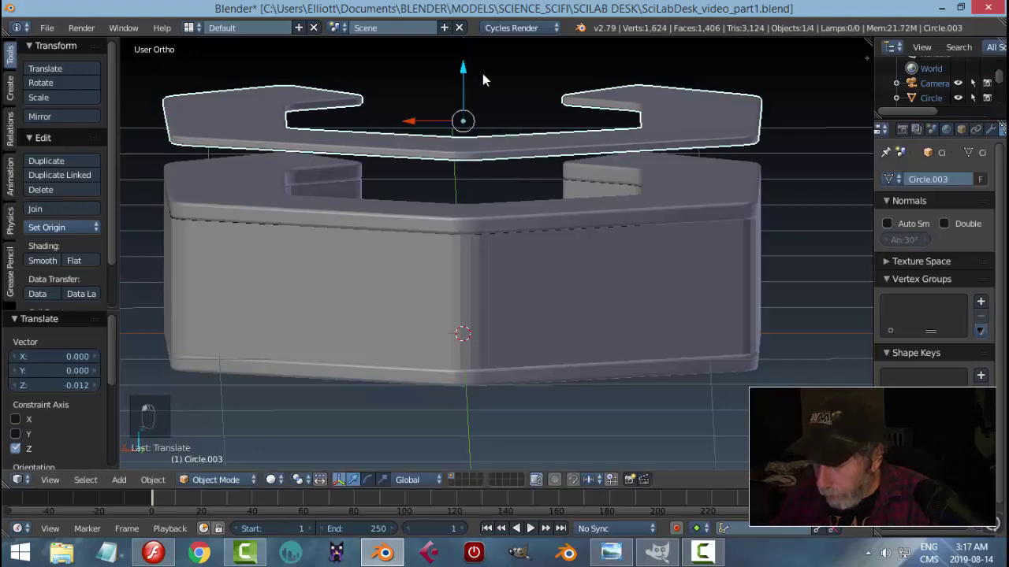
- Rotate all the desk parts 180 degrees around the Z axis and deselect everything
key(KP_1)
key(a)
key(a)
key(a)
scroll(580, 194, down, 3)
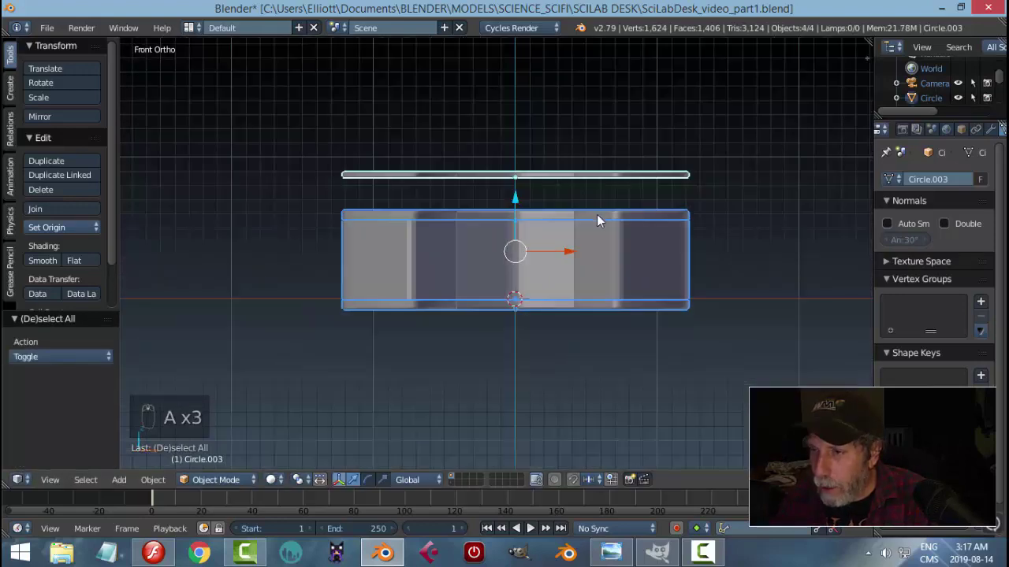
shift+middle_drag(596, 214, 534, 225)
text(rz)
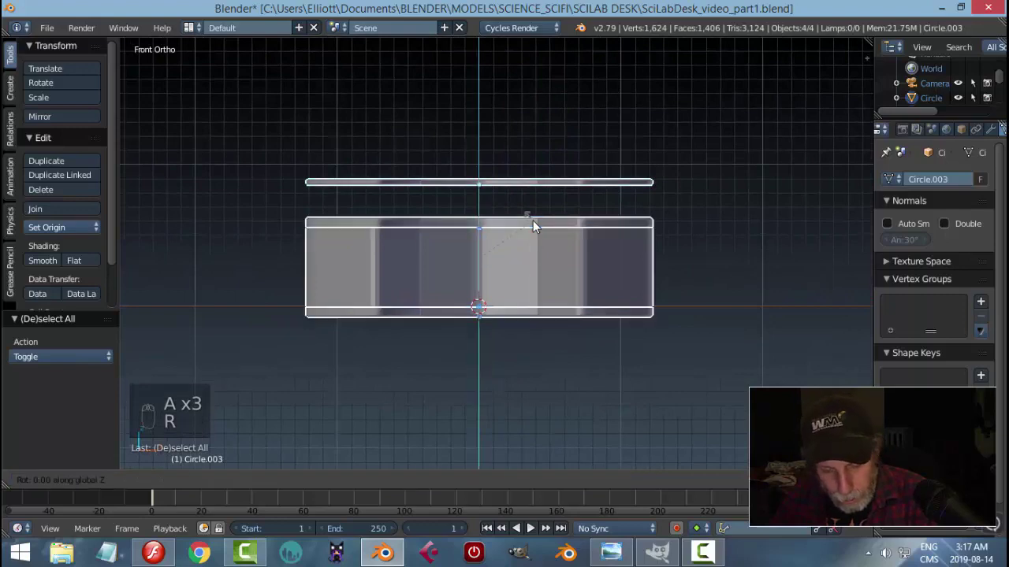
text(180)
key(Return)
middle_drag(552, 229, 573, 269)
key(a)
- Snap the 3D cursor to a vertical edge at the raised thin slab's outer corner in edit mode, and return to object mode
right_click(626, 209)
middle_drag(626, 210, 518, 252)
key(Tab)
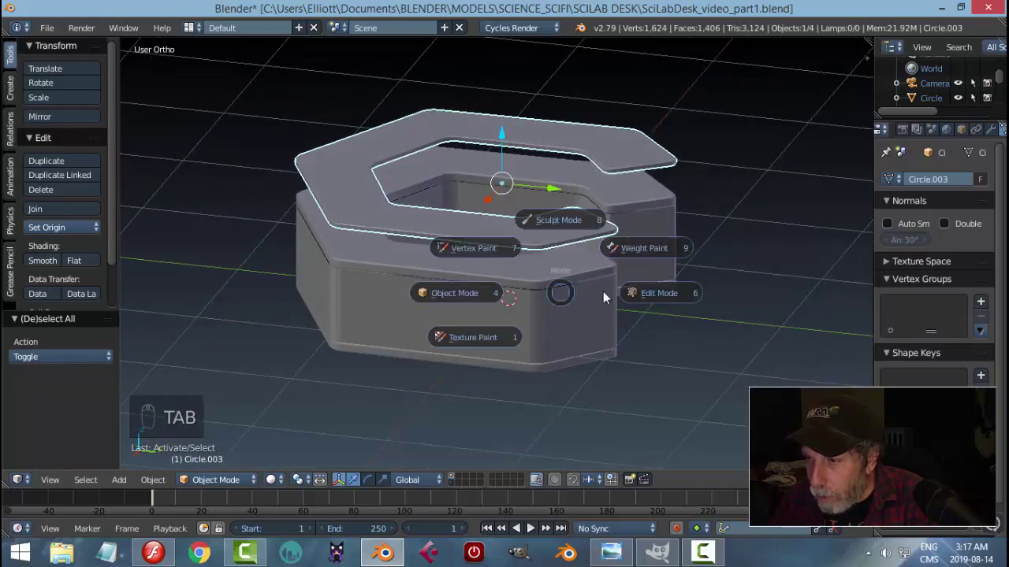
click(603, 292)
scroll(552, 284, up, 3)
scroll(544, 279, up, 2)
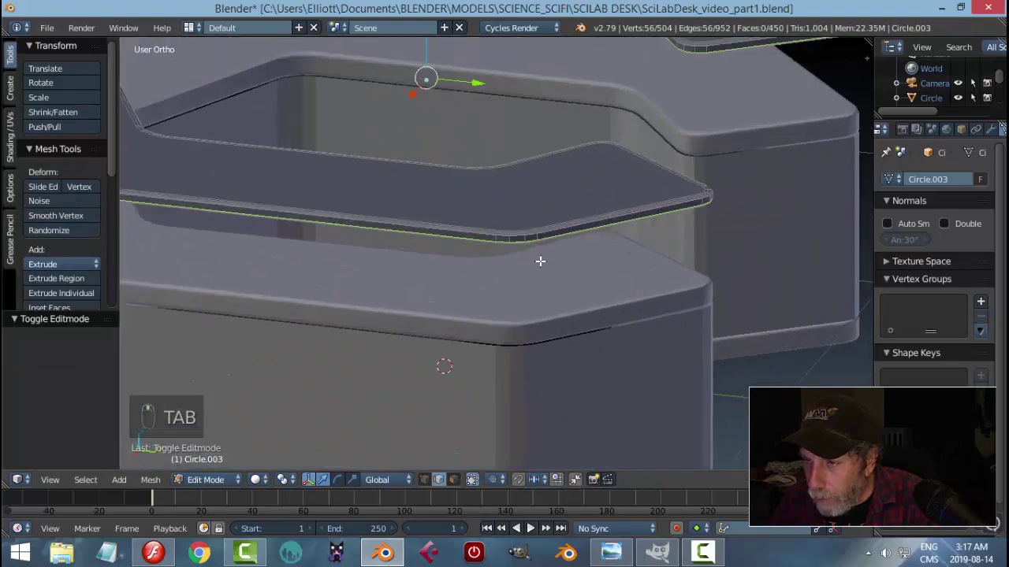
key(a)
key(a)
scroll(531, 254, up, 2)
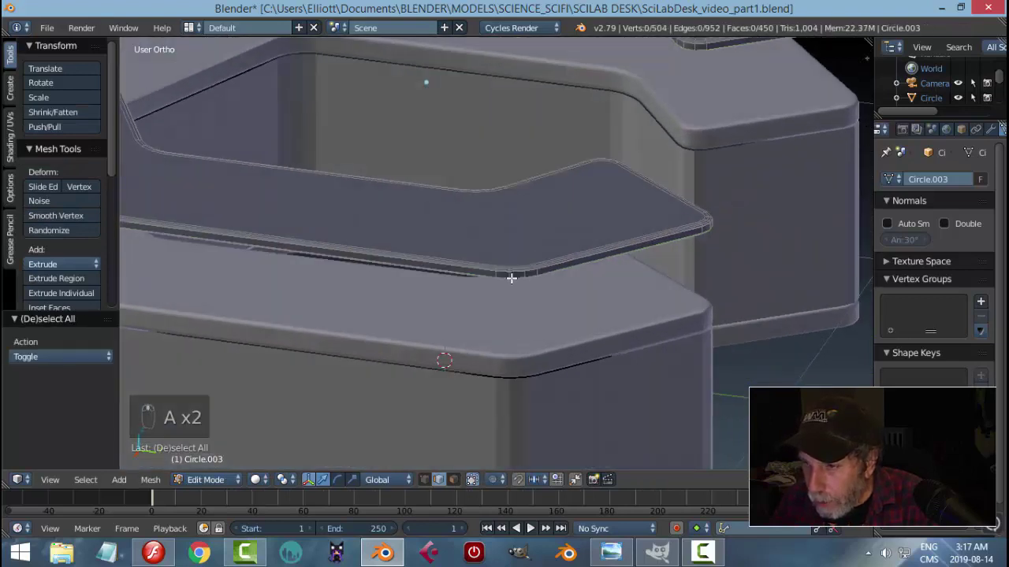
right_click(511, 277)
key(a)
right_click(509, 275)
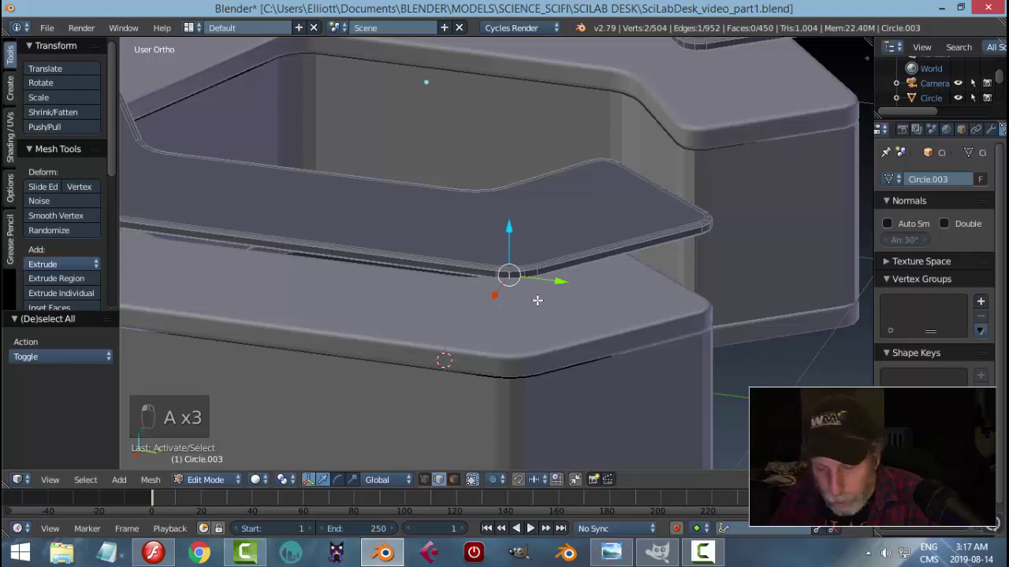
key(shift+s)
click(538, 300)
key(a)
key(Tab)
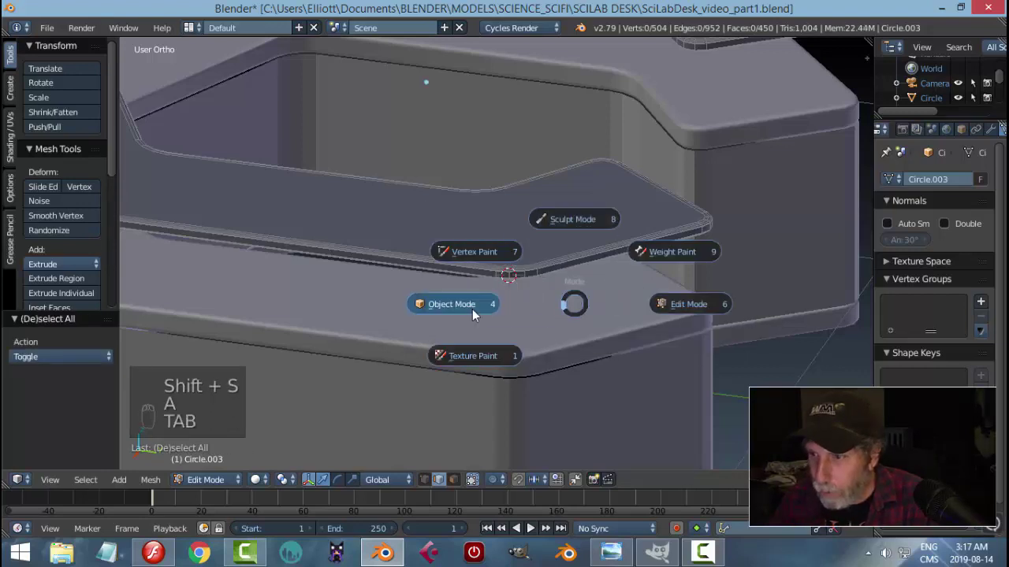
click(471, 309)
- Add a mesh circle with 20 vertices at the 3D cursor
key(shift+a)
mouse_move(578, 308)
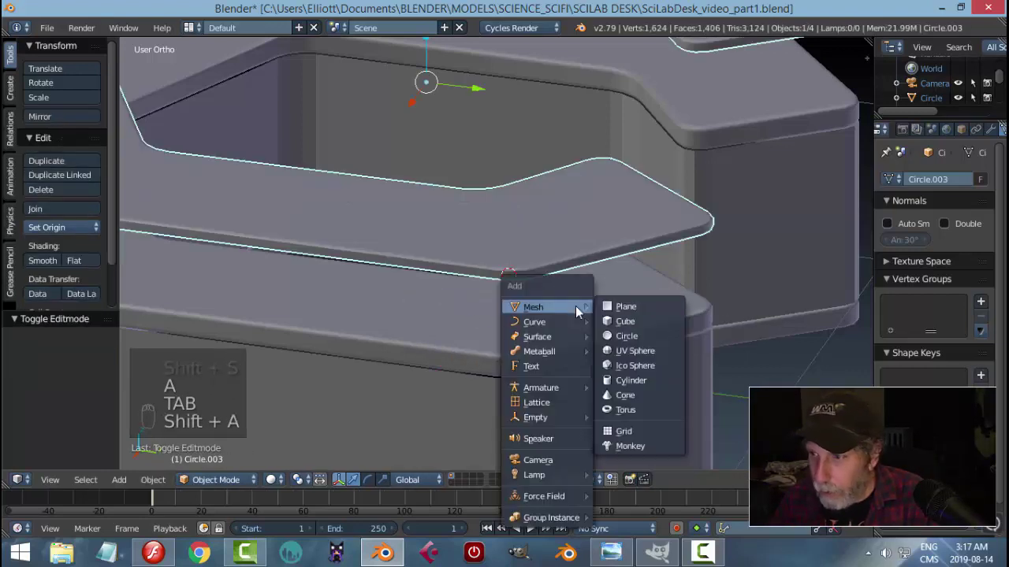
click(623, 329)
click(54, 359)
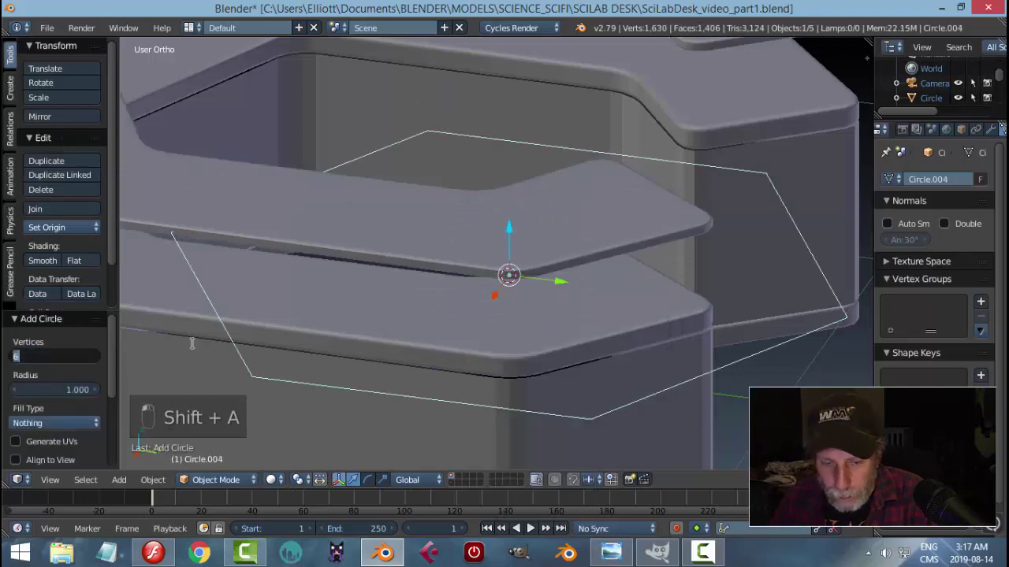
text(20)
key(Return)
middle_drag(299, 334, 575, 293)
- In edit mode, scale the circle to about 0.056 and lower it about 0.249 along Z onto the desktop slab
key(Tab)
click(669, 291)
key(s)
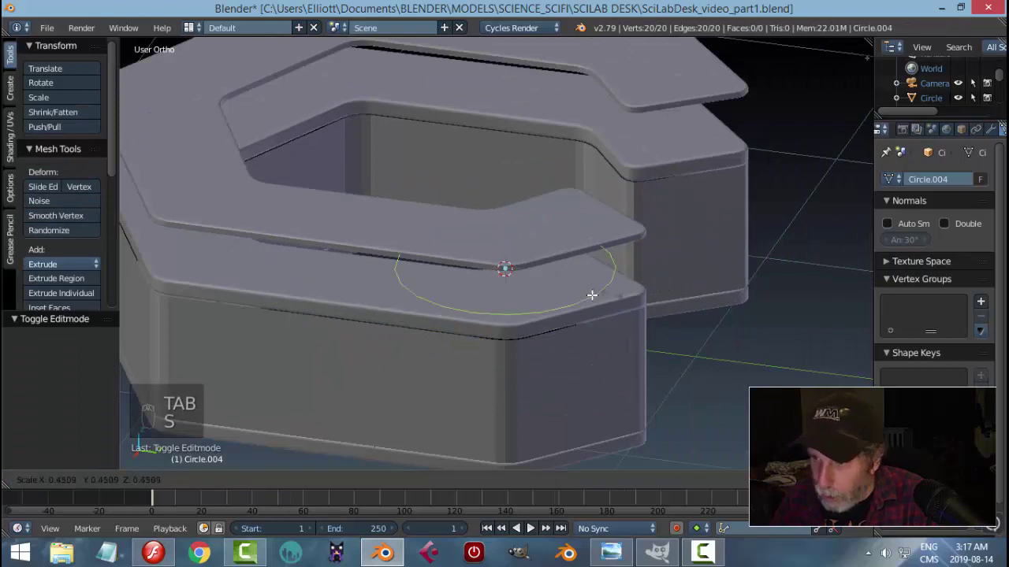
click(514, 279)
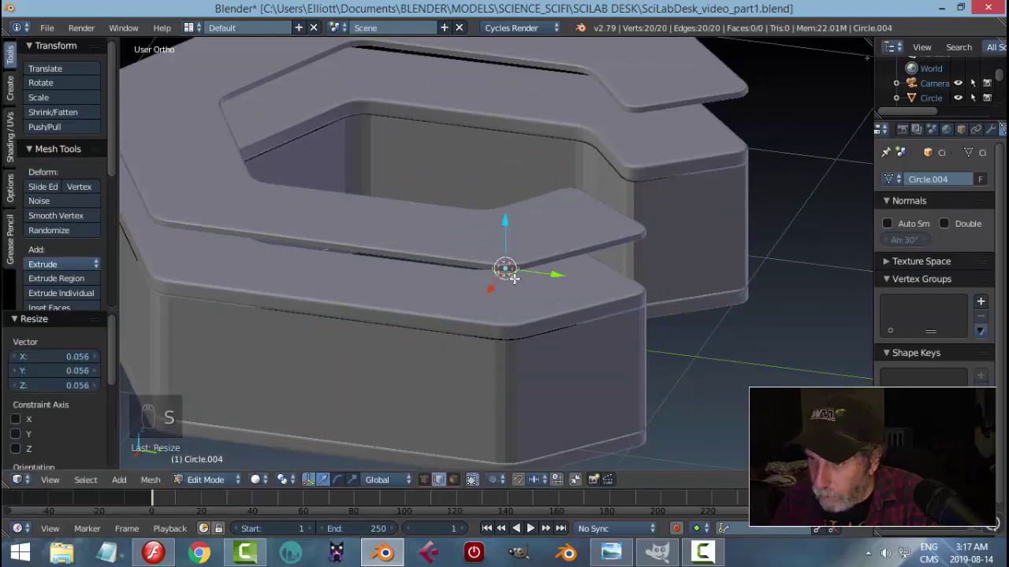
key(g)
key(z)
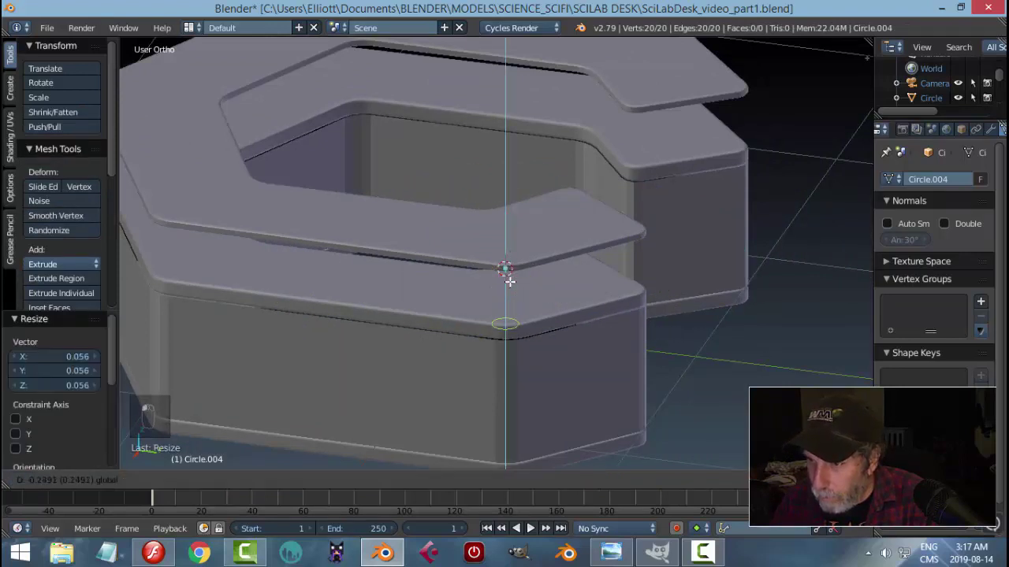
click(509, 282)
- From the top view, move the circle inward from the slab's corner by about -0.084 in X and -0.024 in Y
key(ctrl+KP_3)
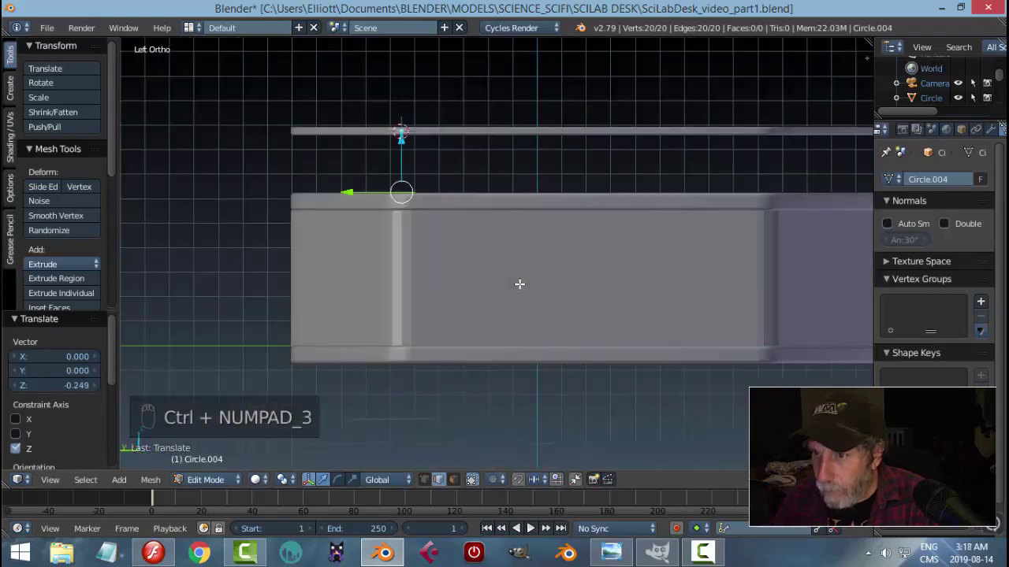
key(KP_7)
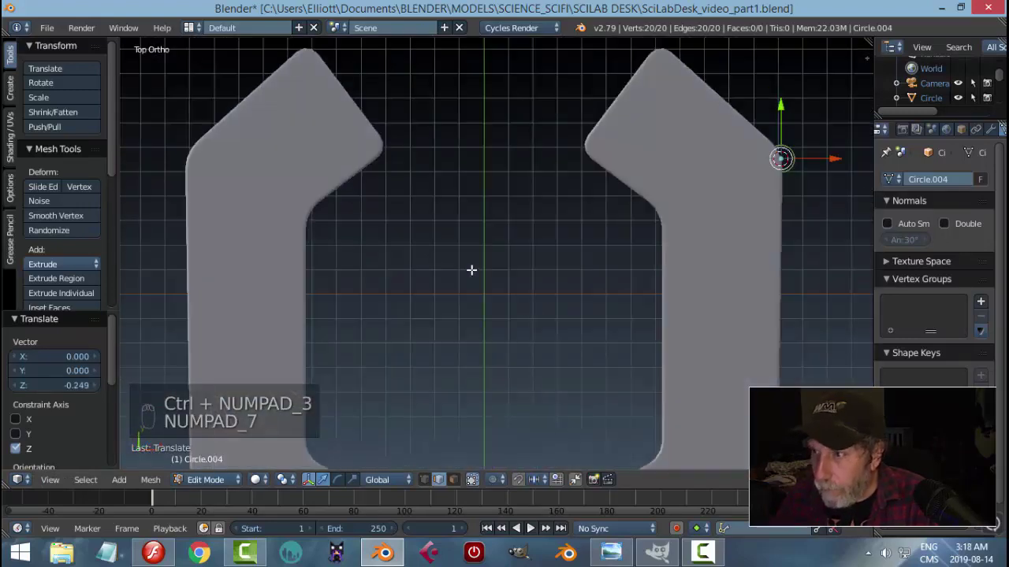
key(g)
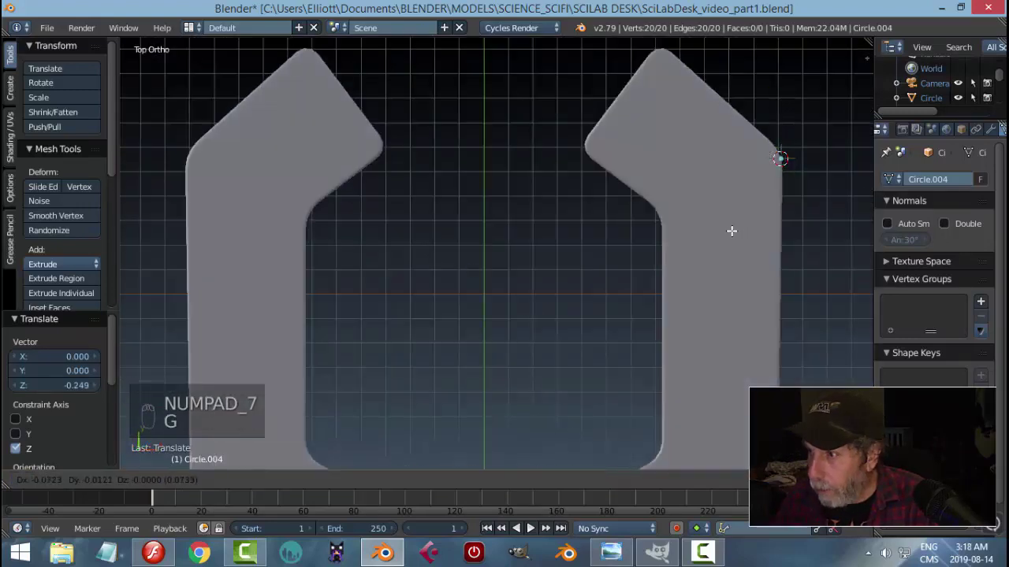
click(728, 233)
- Extrude the circle upward into a short disc, and extrude its upper rim inward to about half its diameter
middle_drag(770, 235, 578, 291)
key(KP_Decimal)
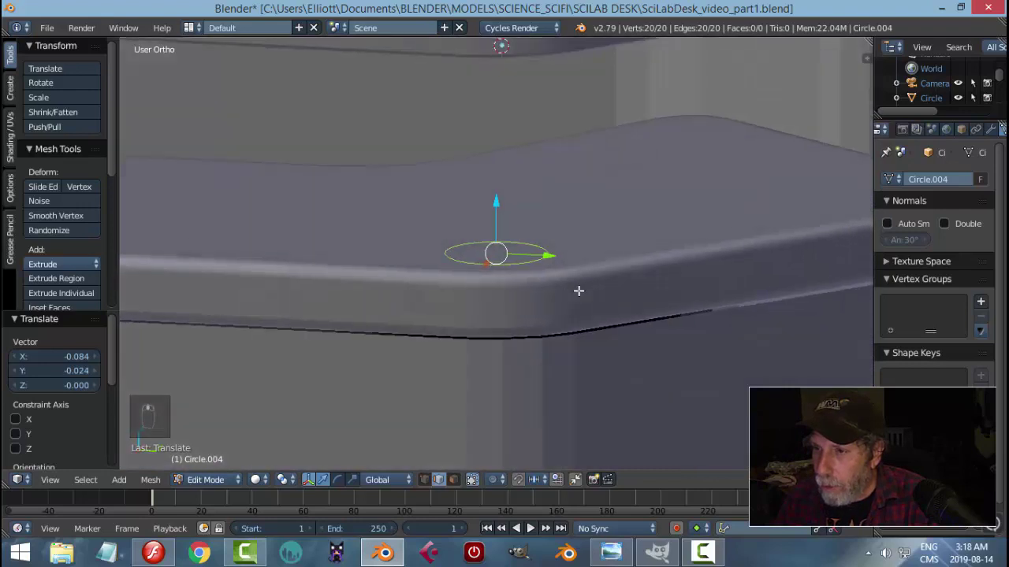
key(e)
click(574, 350)
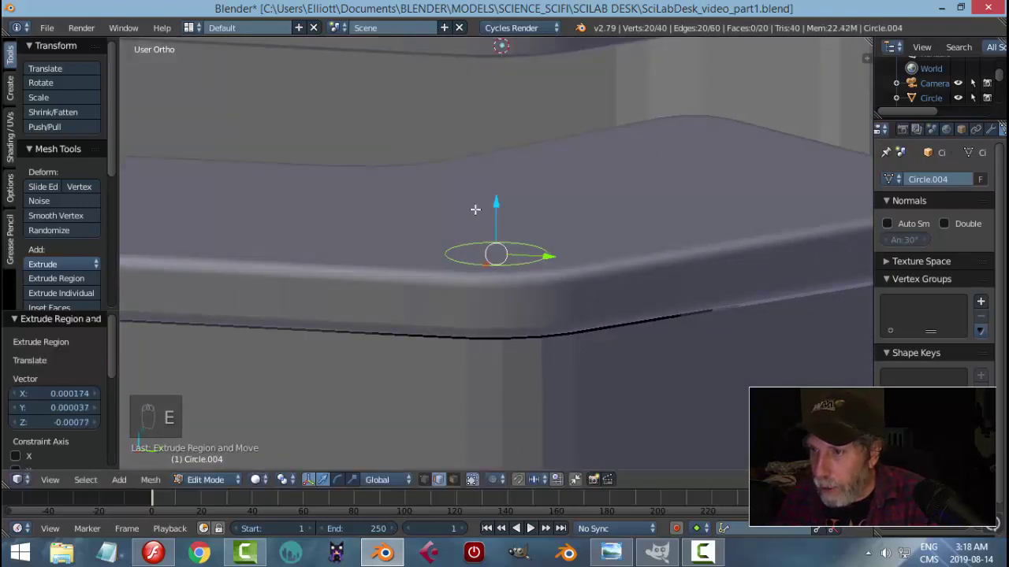
drag(496, 203, 502, 178)
key(e)
key(s)
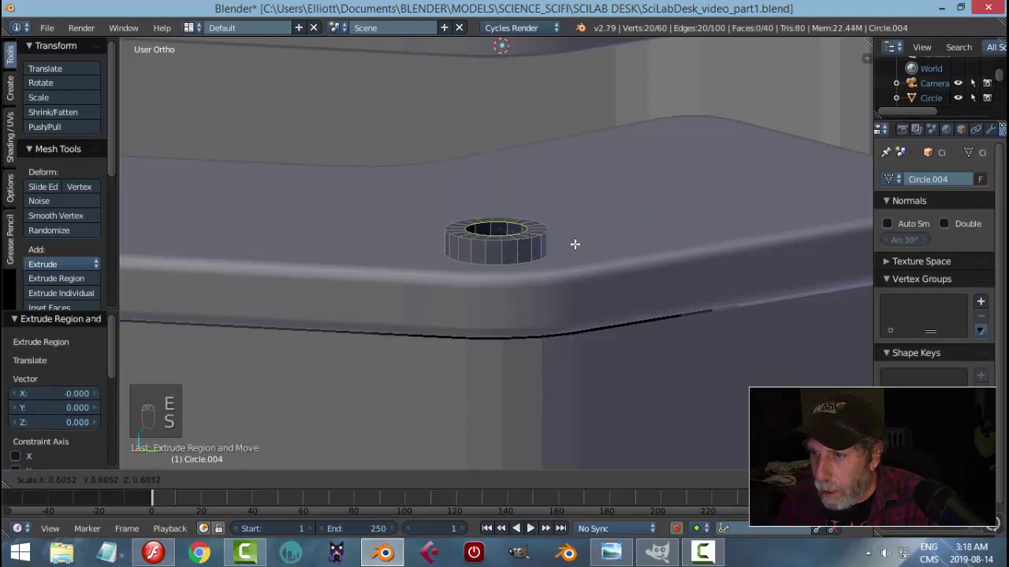
click(570, 245)
- Extrude the inner rim upward by about 0.081 to form the support's post
scroll(571, 245, down, 4)
key(e)
click(523, 246)
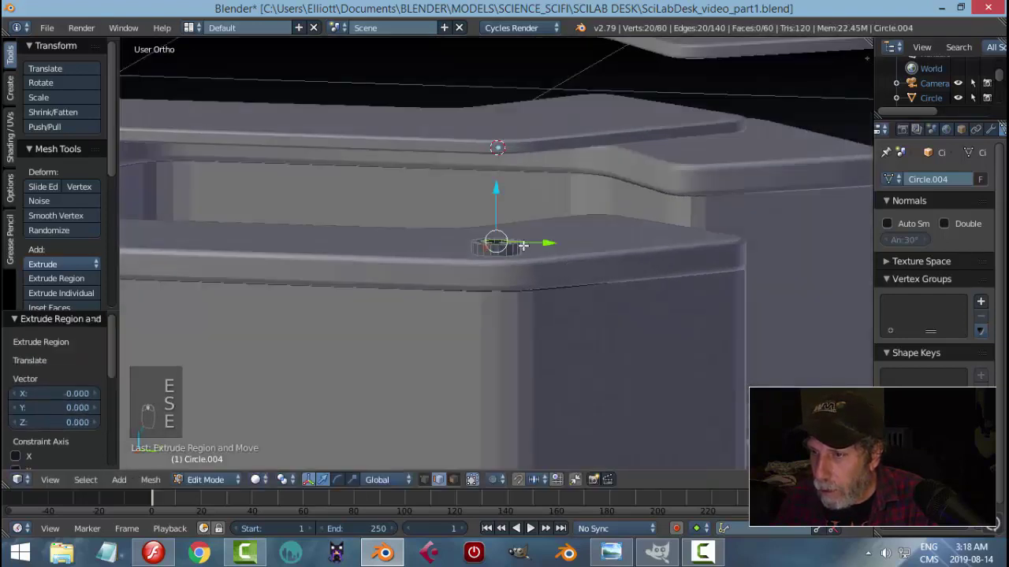
drag(497, 191, 501, 154)
- Bevel the disc's upper outer edge loop by about 0.0056 with 3 segments, and return to object mode
scroll(574, 241, up, 4)
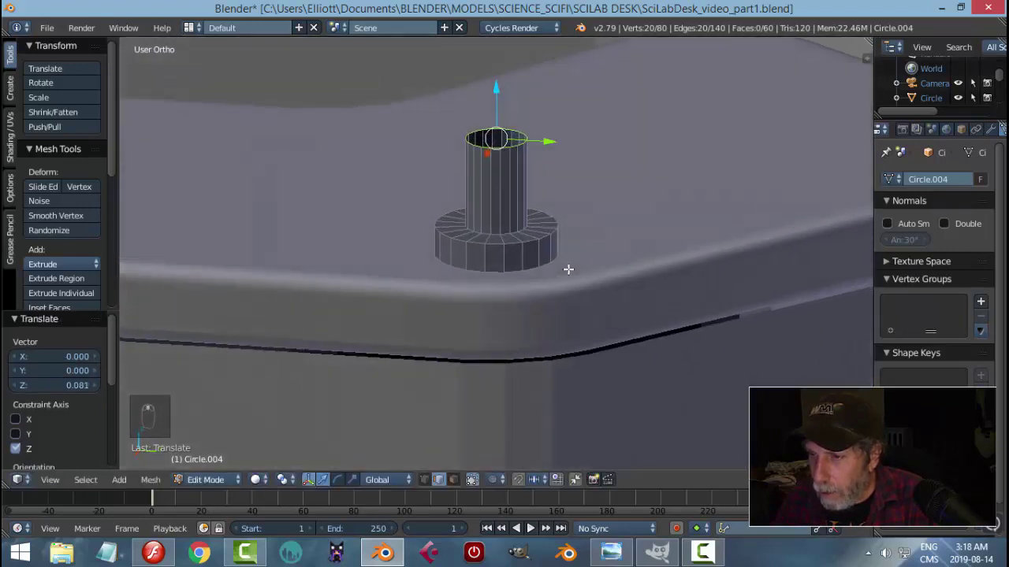
scroll(568, 270, up, 2)
key(a)
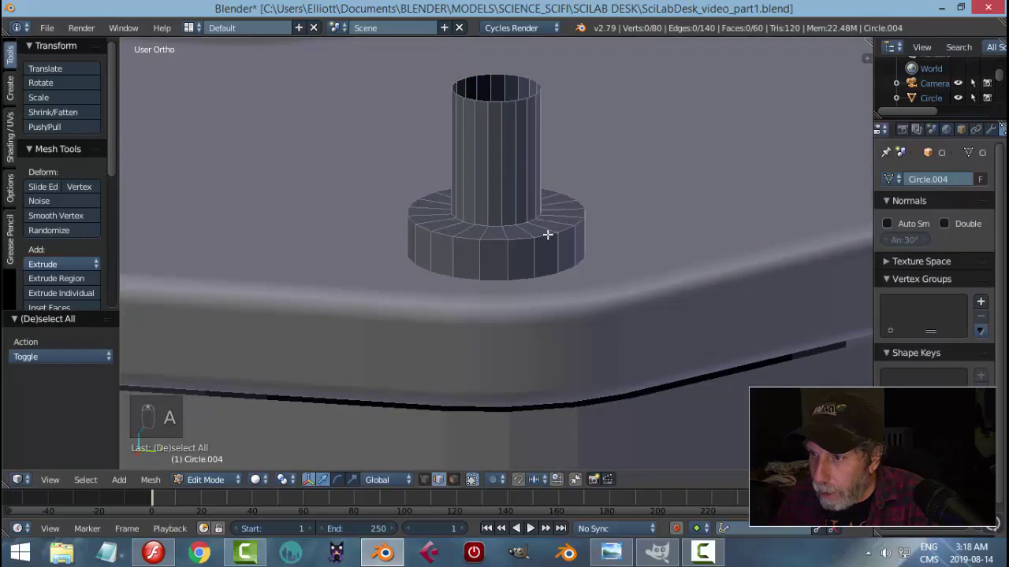
alt+right_click(548, 234)
key(ctrl+b)
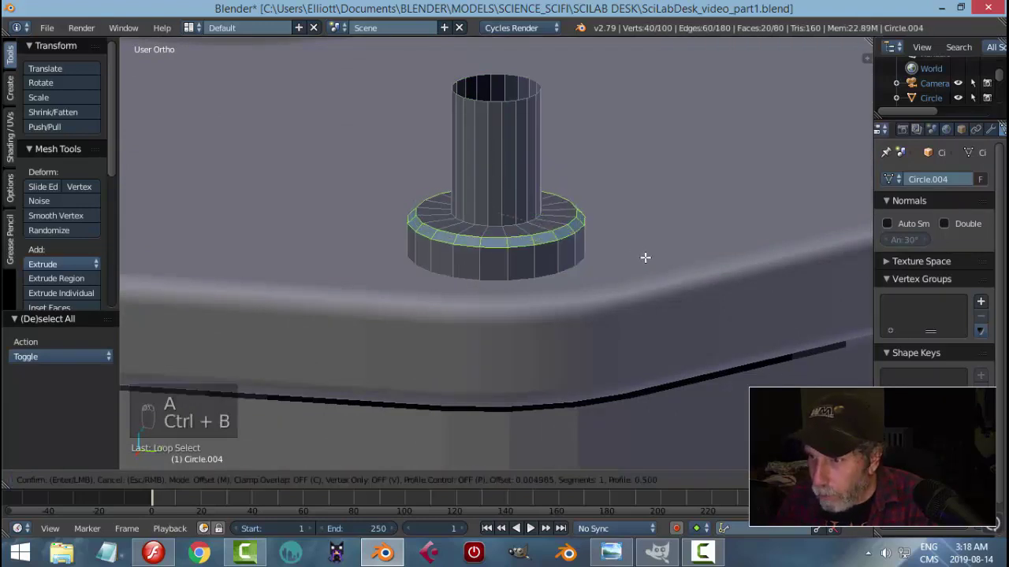
scroll(645, 257, up, 1)
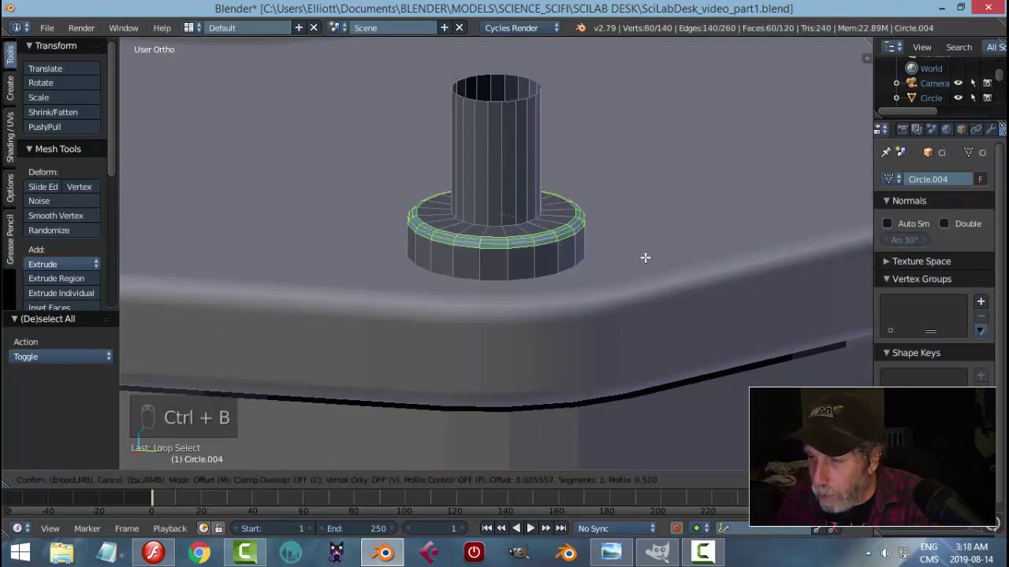
click(645, 256)
key(a)
key(Tab)
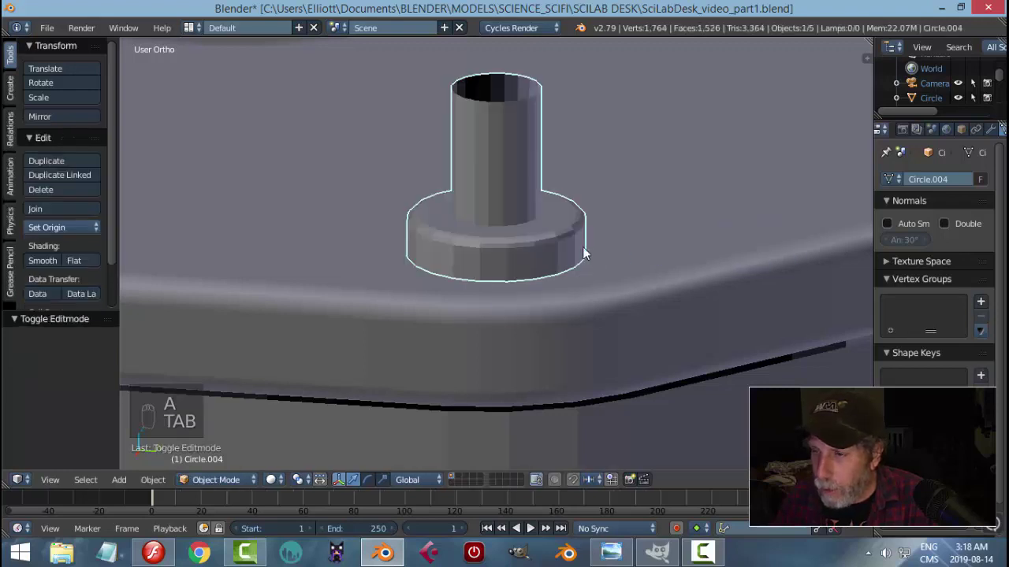
- Shade the support smooth and add one edge loop around the post, slid down close to its base disc
scroll(582, 247, down, 3)
middle_drag(574, 258, 543, 250)
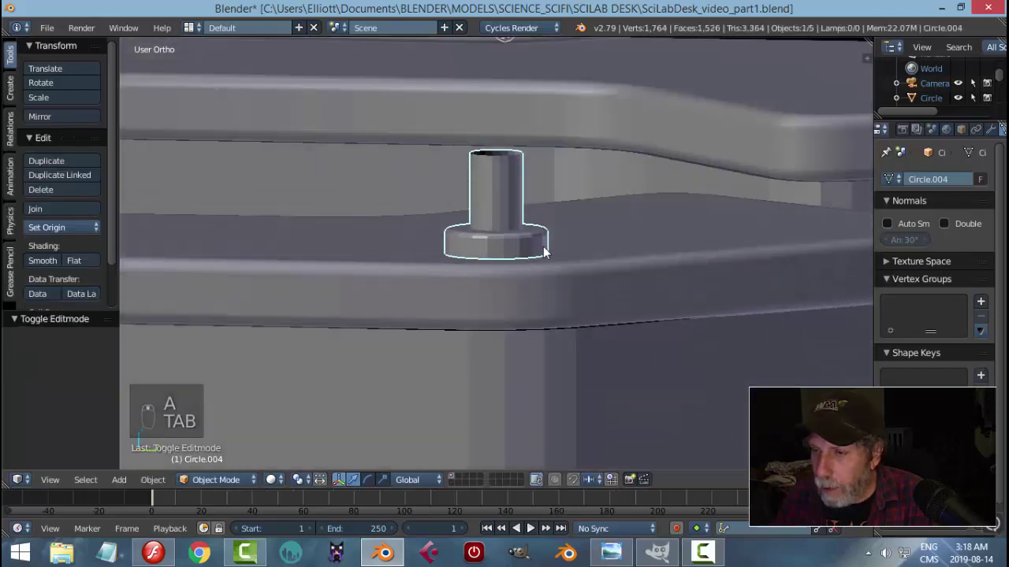
click(39, 262)
middle_drag(462, 232, 468, 252)
key(Tab)
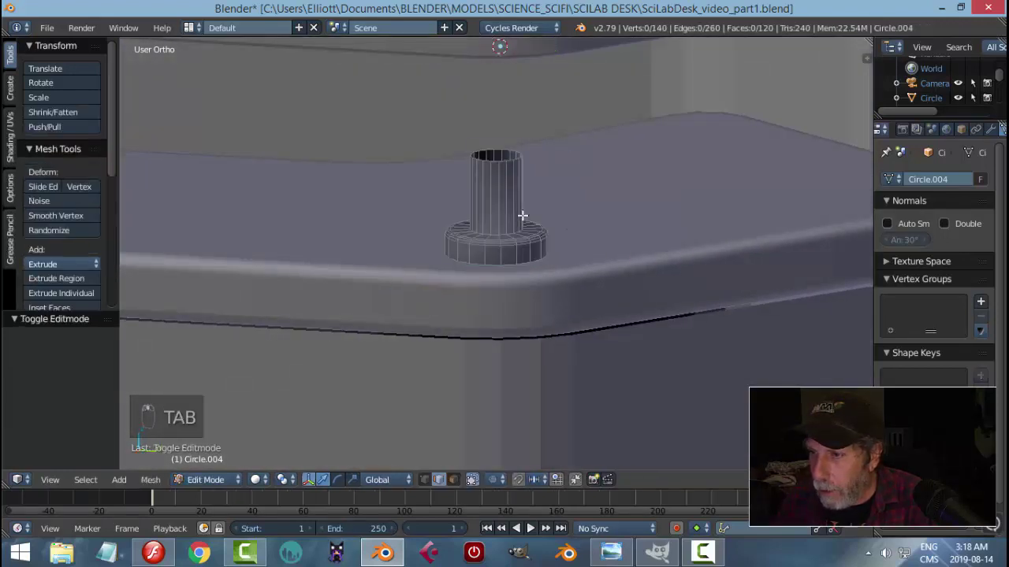
key(ctrl+r)
click(512, 209)
click(517, 239)
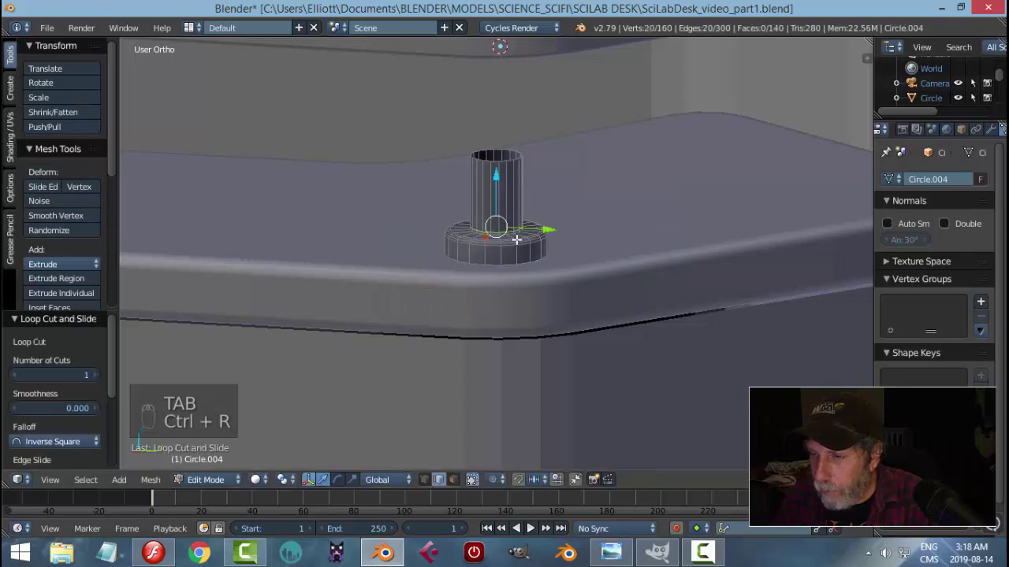
key(Tab)
scroll(490, 241, down, 2)
middle_drag(490, 241, 520, 247)
- From the left view, lower the support's entire mesh by 0.006 in Z onto the desktop slab
key(Tab)
key(a)
key(a)
key(a)
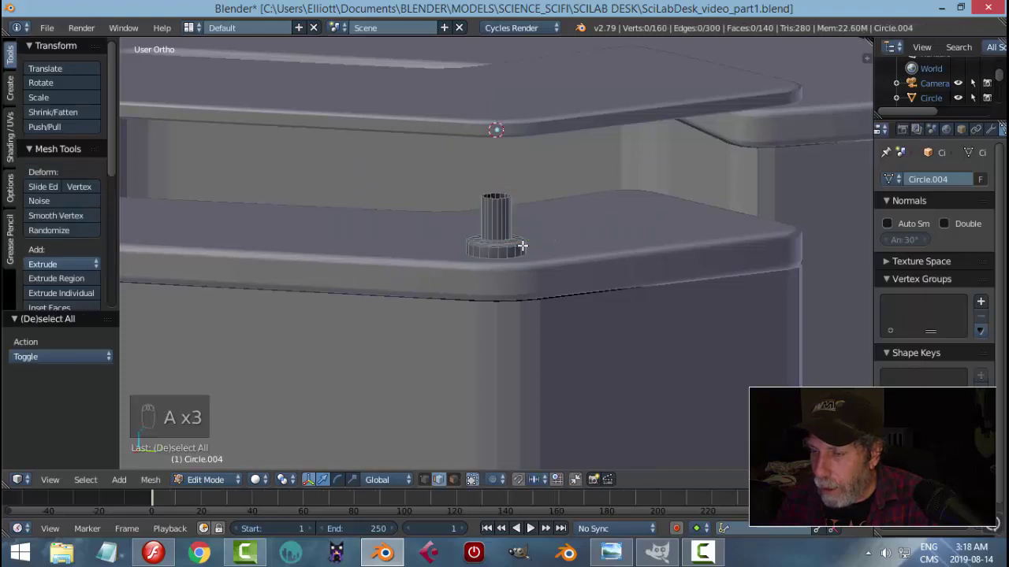
key(a)
key(ctrl+KP_3)
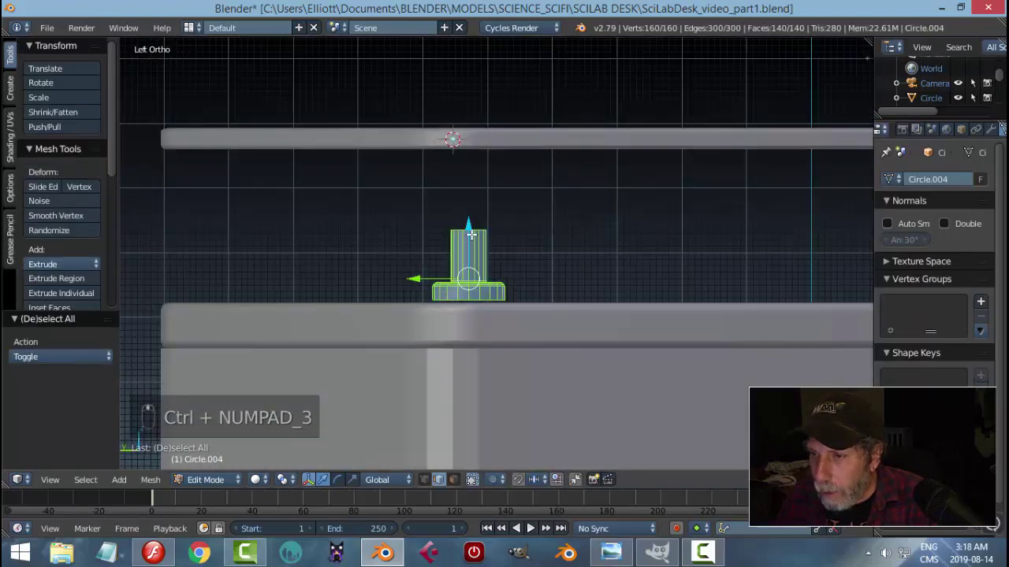
drag(470, 228, 473, 234)
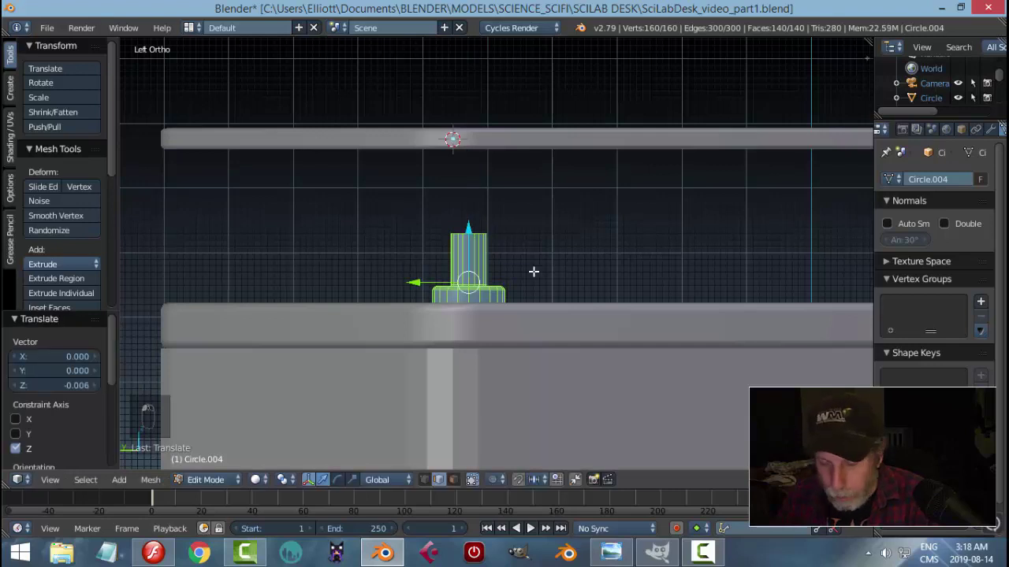
- Duplicate the support's mesh, rotate the copy 180° about Y, and raise it by 0.162 in Z
key(shift+d)
text(ry1)
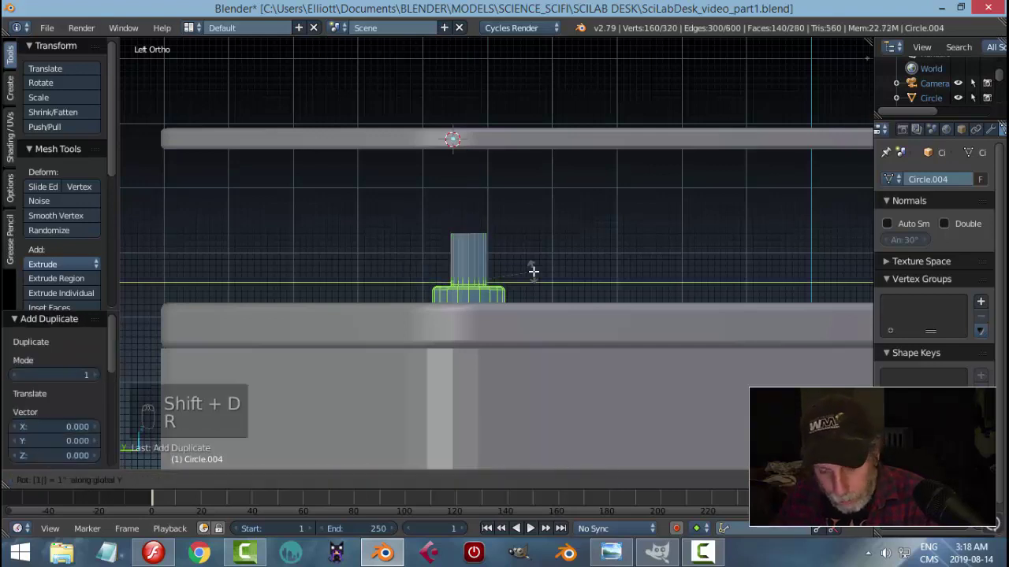
text(80)
key(Return)
key(g)
key(z)
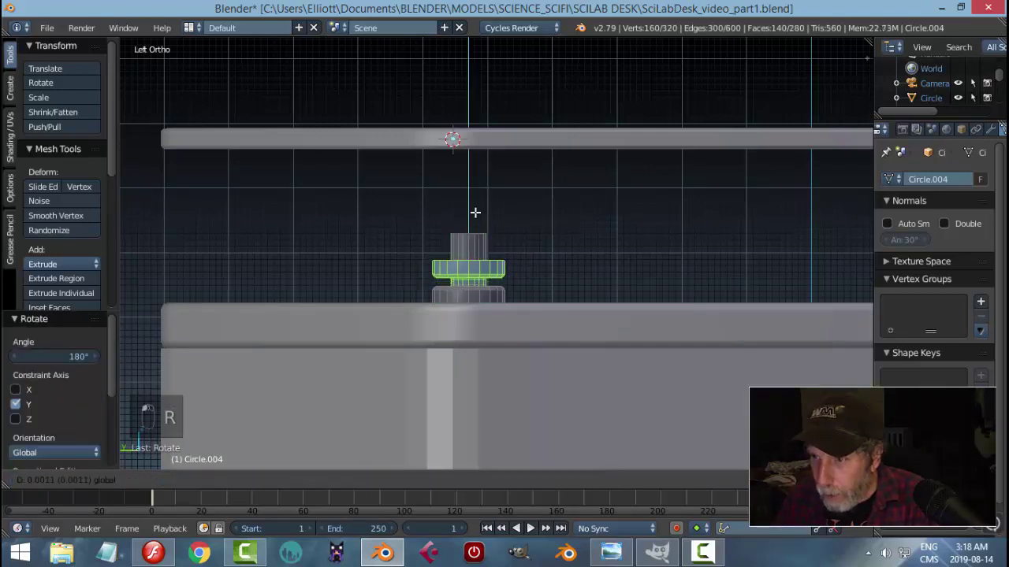
click(487, 128)
- Raise the flipped copy by about 0.011 in Z so its disc meets the underside of the thin shelf
scroll(516, 209, up, 3)
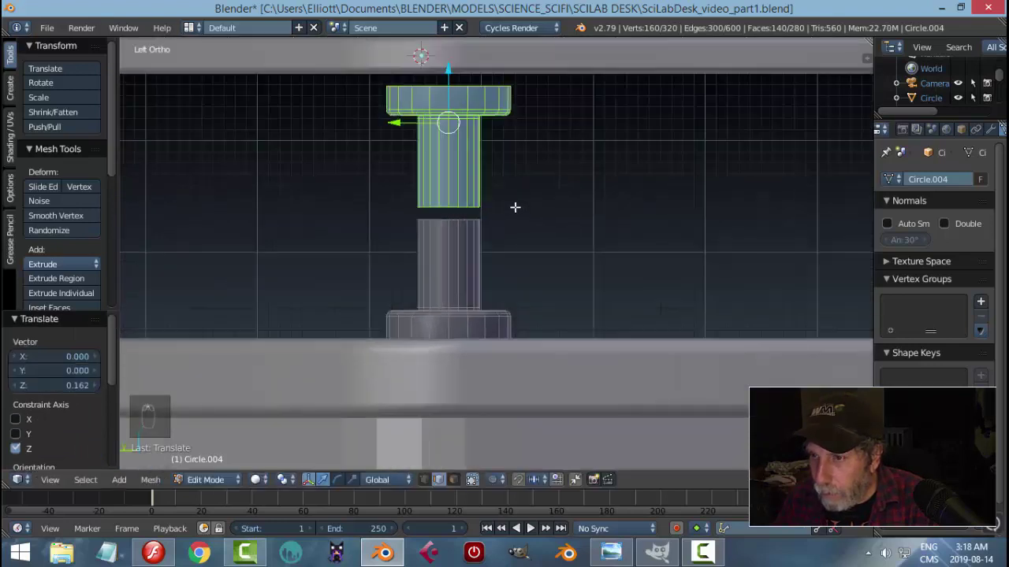
key(g)
key(z)
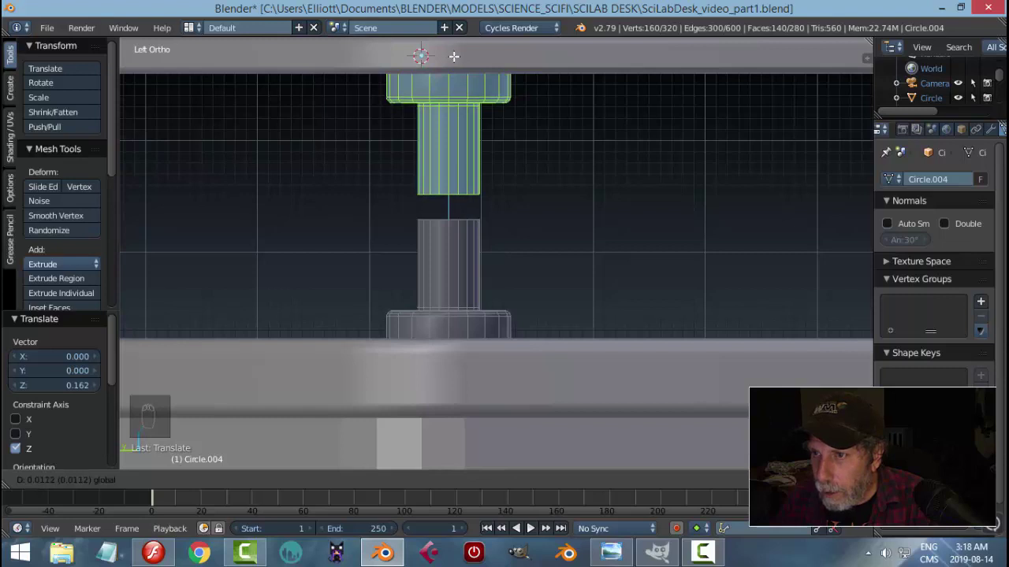
click(453, 55)
- Bridge the facing open edge loops of the two post halves, with Merge enabled
key(a)
scroll(467, 202, up, 1)
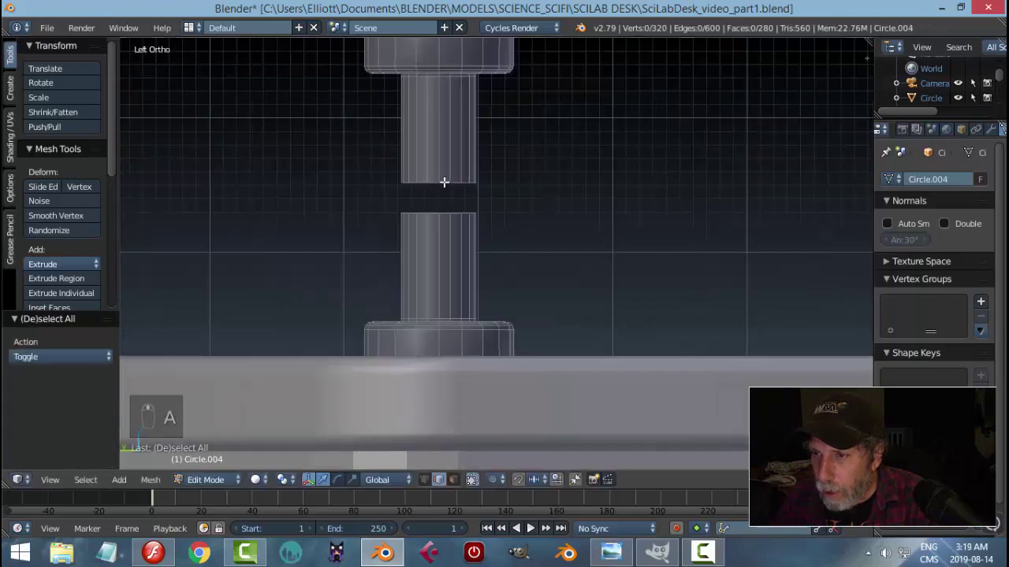
alt+right_click(443, 182)
alt+shift+right_click(456, 215)
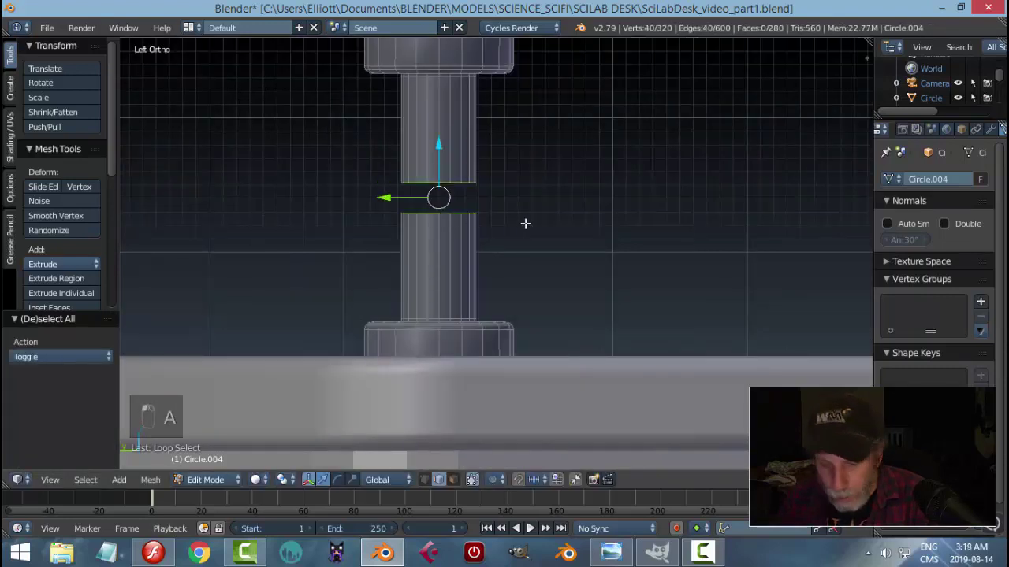
key(ctrl+e)
click(493, 392)
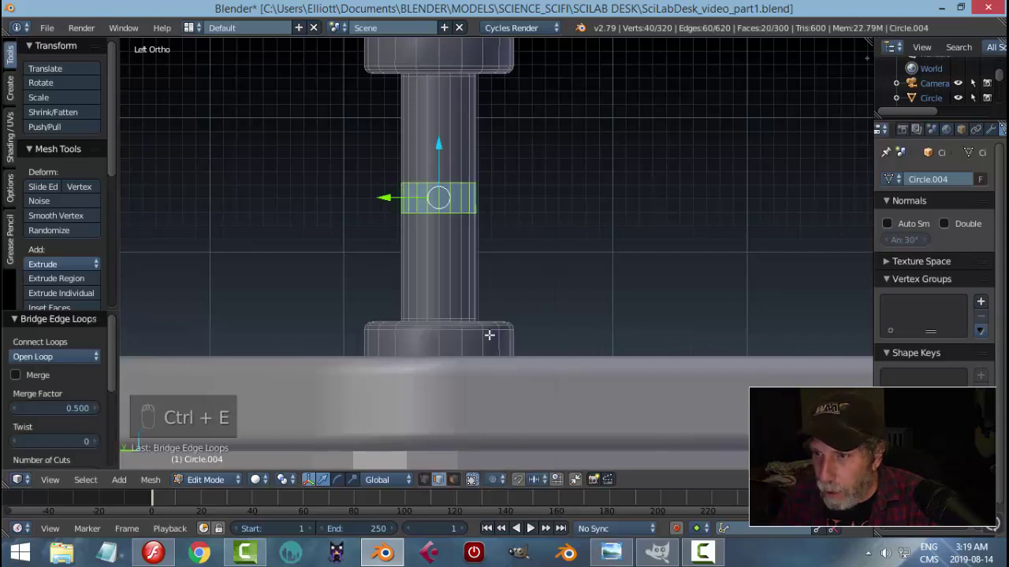
click(16, 375)
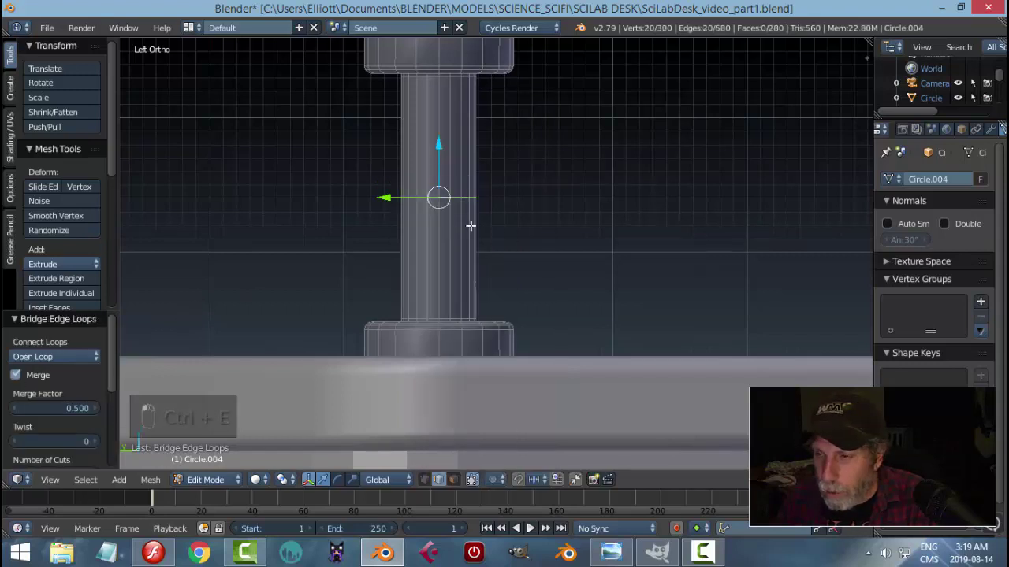
- Dissolve the merged edge loop at the middle of the post and return to object mode
key(x)
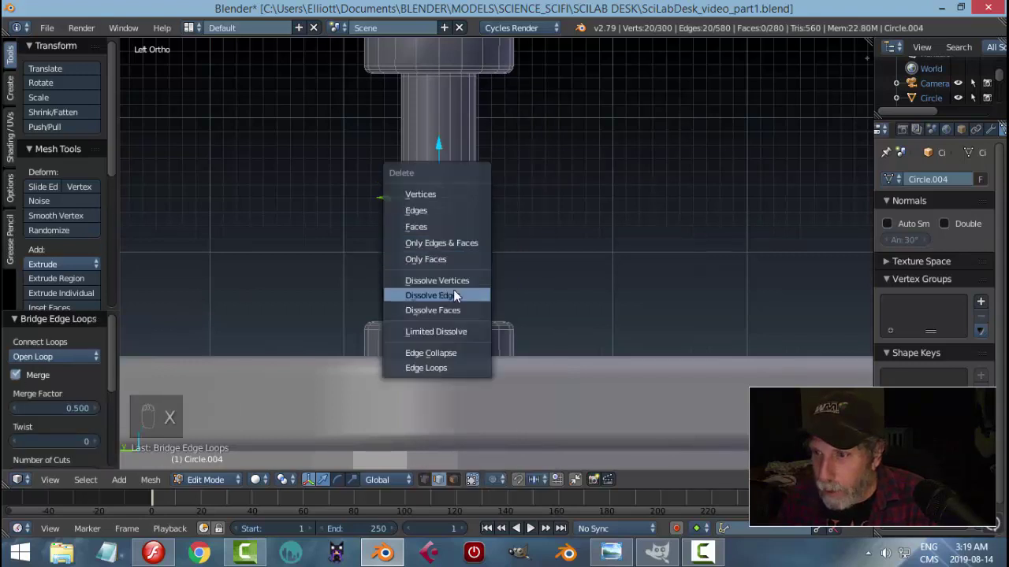
click(453, 290)
key(Tab)
click(453, 246)
key(a)
key(a)
scroll(486, 226, down, 3)
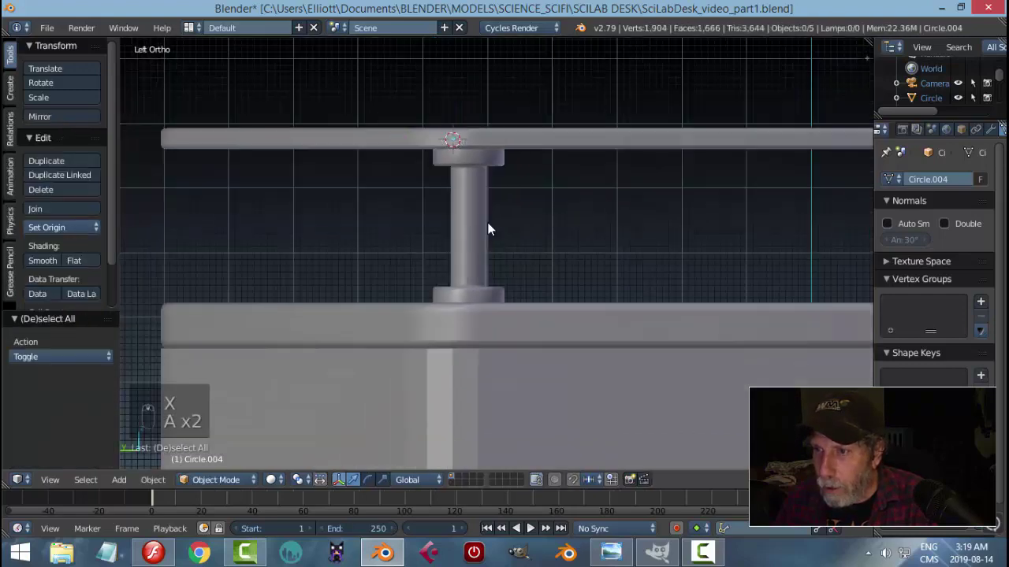
- Set the support post's origin to its geometry, working in the wireframe top view
middle_drag(486, 225, 696, 276)
right_click(517, 258)
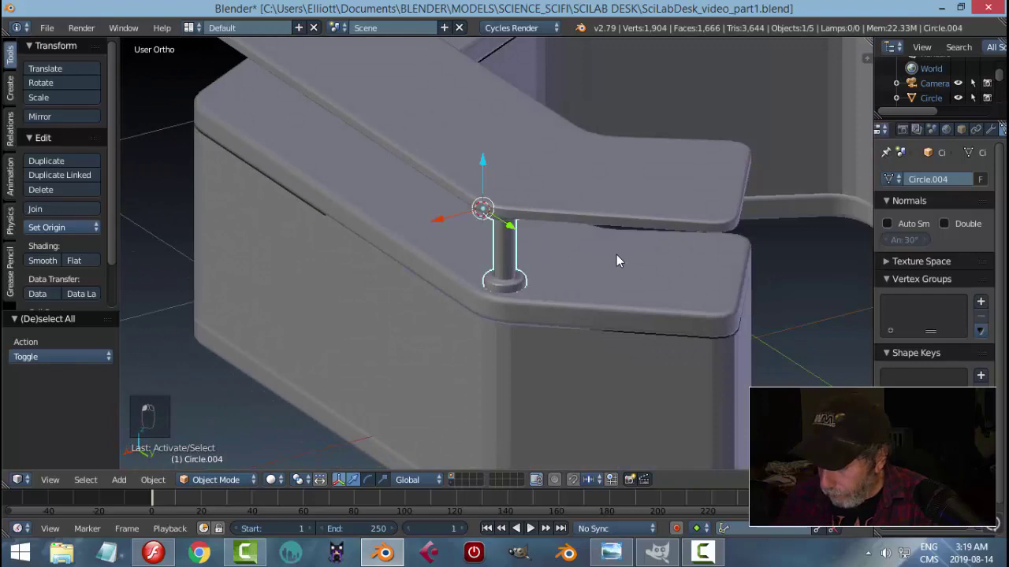
key(KP_7)
key(z)
click(657, 249)
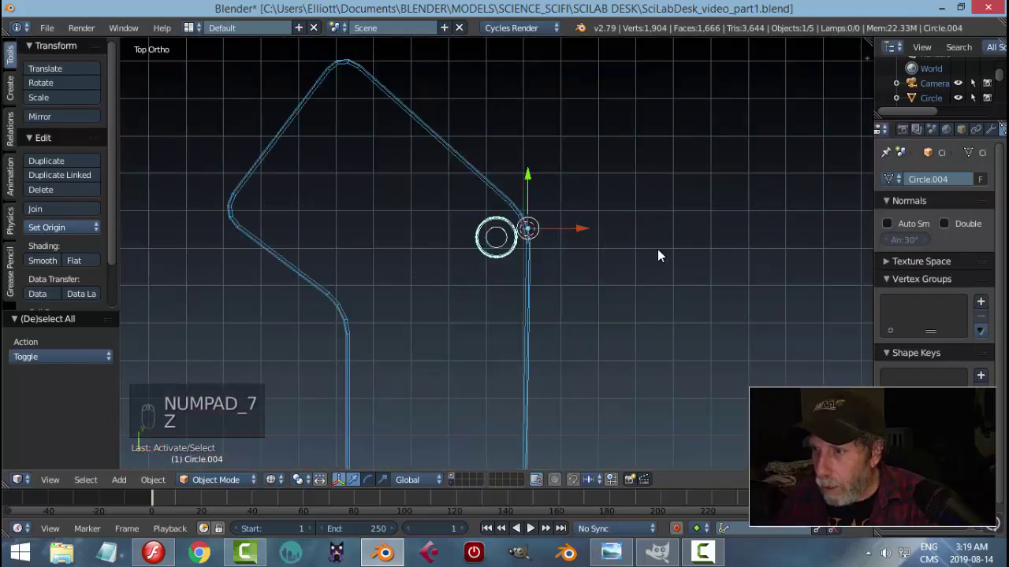
click(62, 229)
click(80, 260)
- Duplicate the support post and move the copy by -2.242 in X to the matching corner at the desk's opposite end
scroll(504, 257, down, 2)
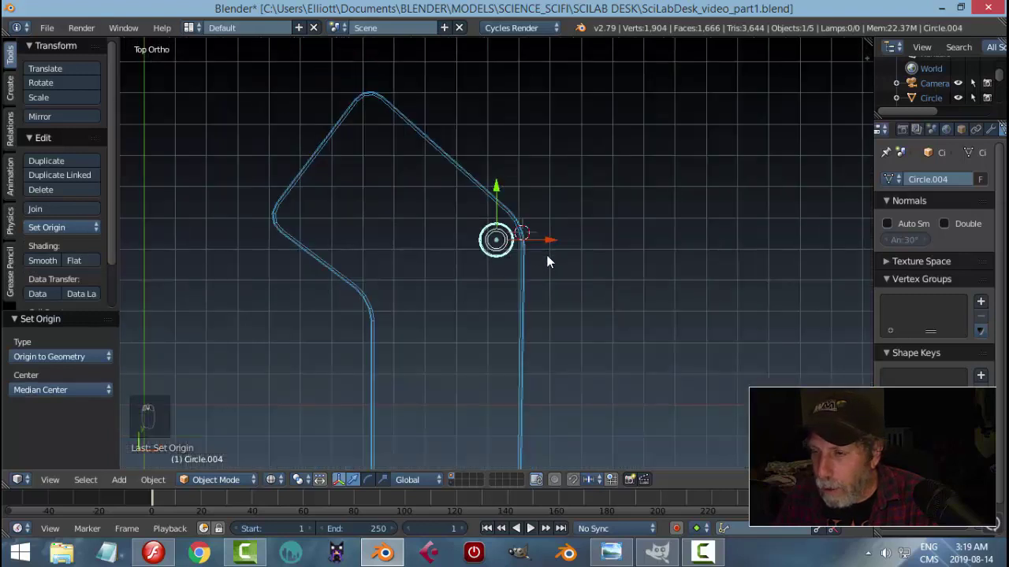
scroll(504, 276, down, 4)
shift+middle_drag(549, 288, 581, 282)
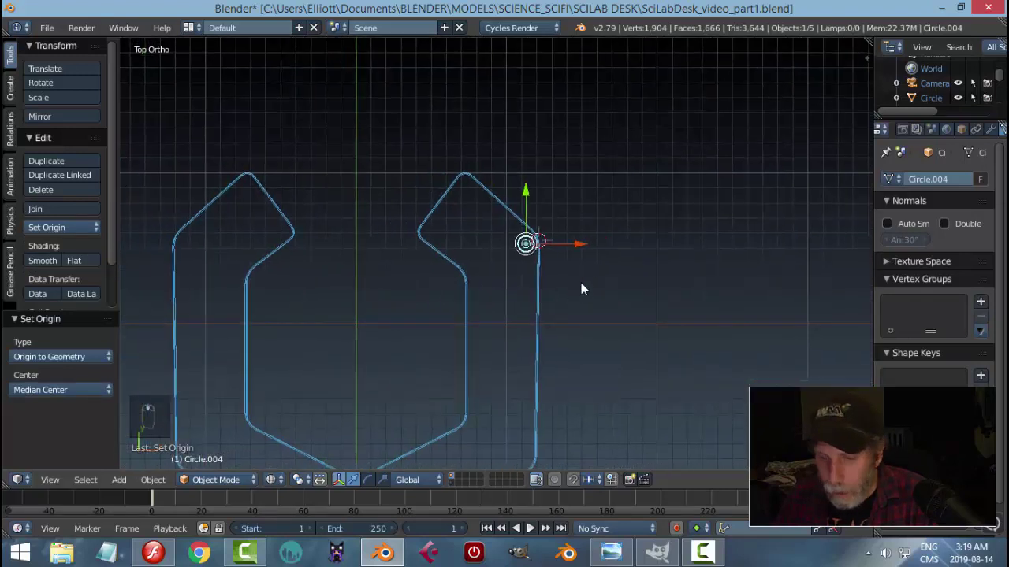
key(shift+d)
right_click(581, 282)
key(g)
key(x)
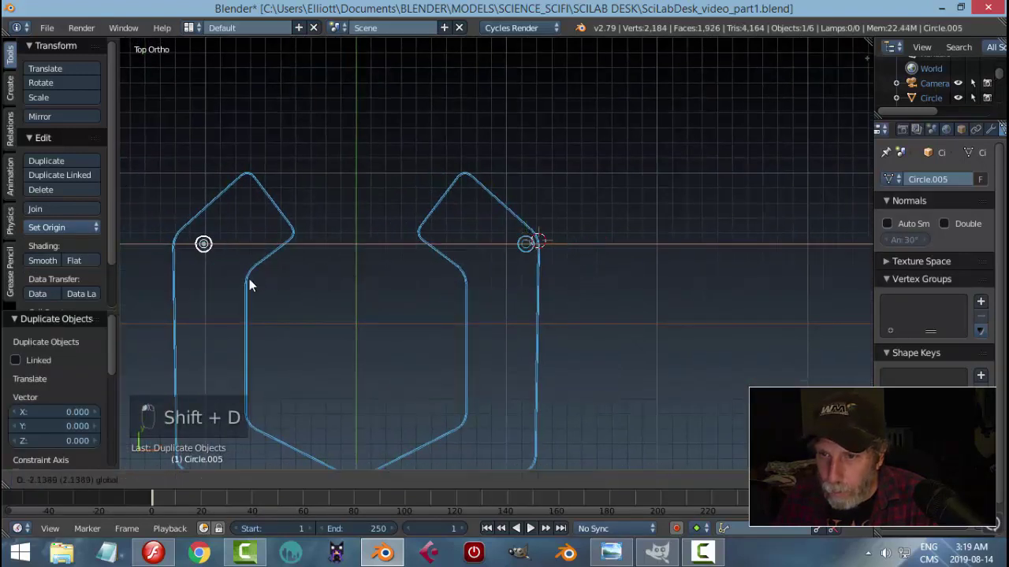
click(238, 284)
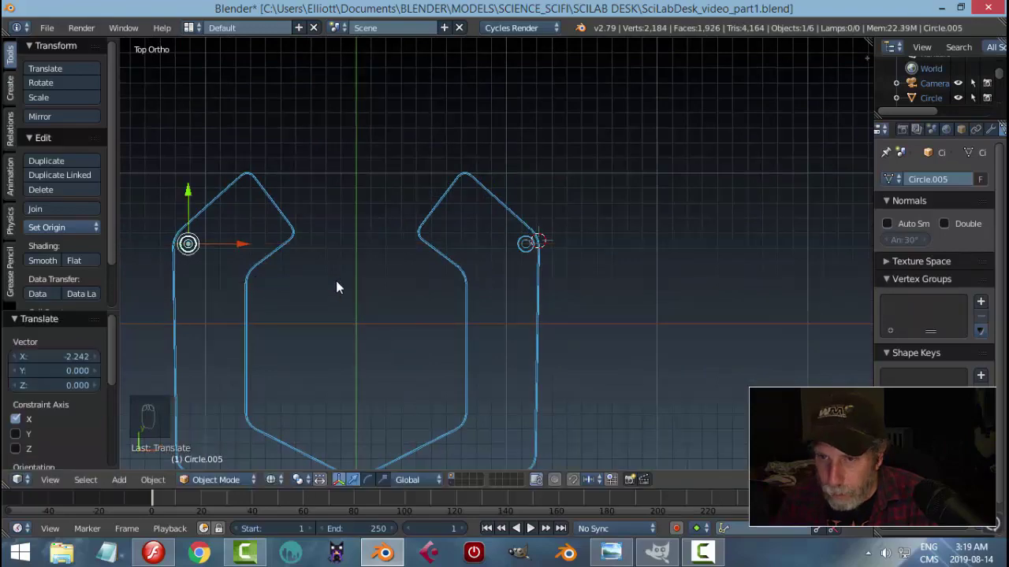
- Return to solid shading, deselect everything and save the file
key(z)
click(325, 361)
mouse_move(573, 323)
middle_down()
mouse_move(558, 209)
mouse_move(468, 283)
mouse_move(462, 238)
mouse_move(607, 262)
middle_up()
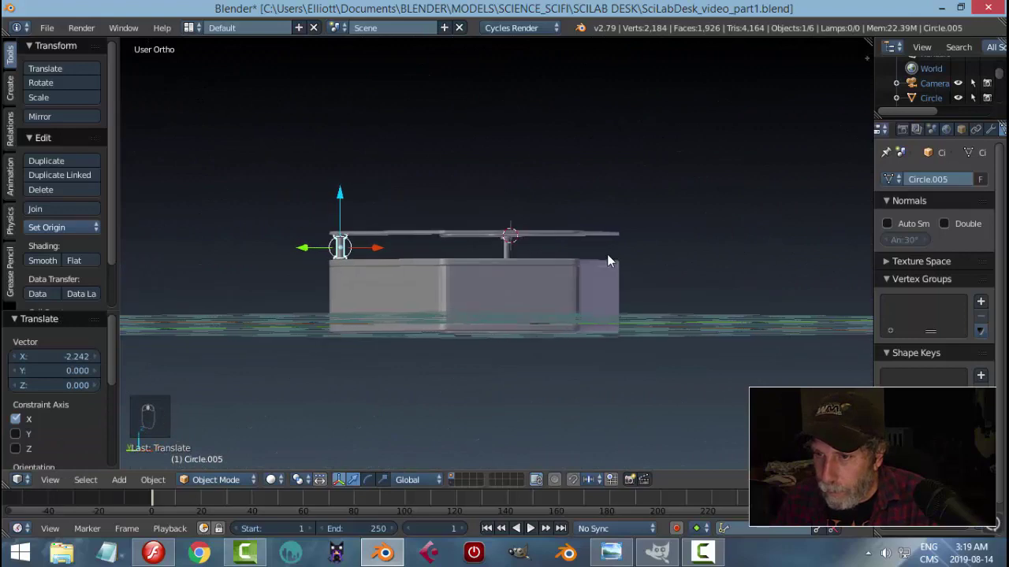
key(a)
middle_drag(436, 256, 487, 275)
key(ctrl+s)
- Switch to Windows Photo Viewer to study the reference image SciLabDeskWIP.png, and compare it with the desk model in Blender
click(612, 552)
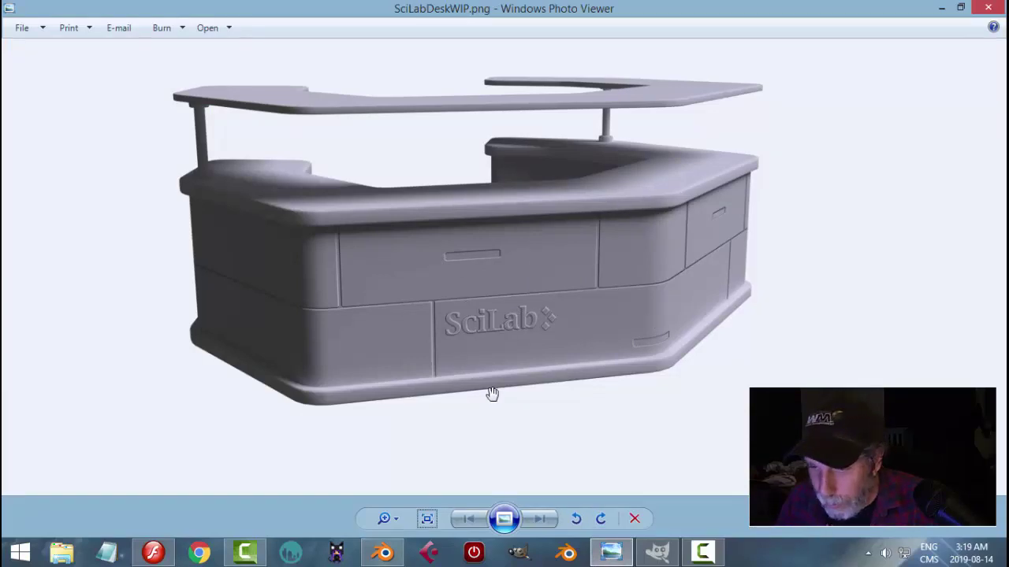
click(384, 552)
middle_drag(555, 347, 580, 342)
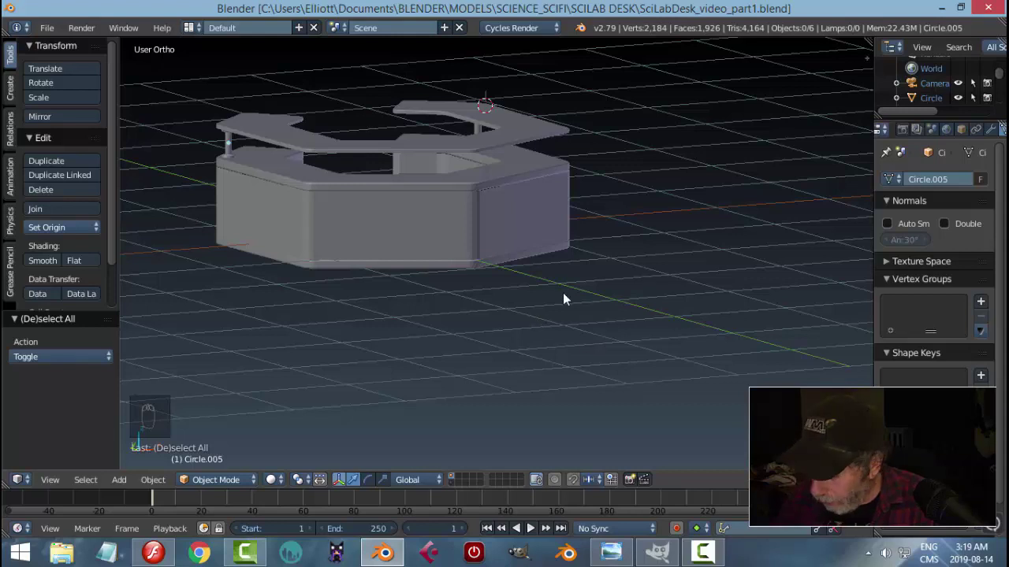
key(KP_1)
scroll(540, 298, up, 2)
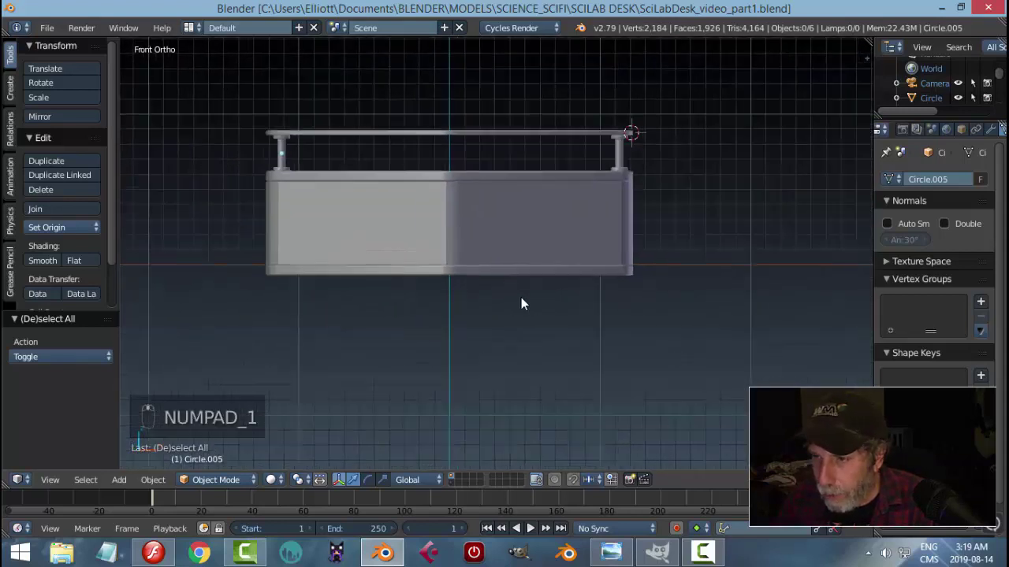
middle_drag(521, 303, 539, 317)
- Open the desk's wall ring in edit mode with face selection
right_click(532, 263)
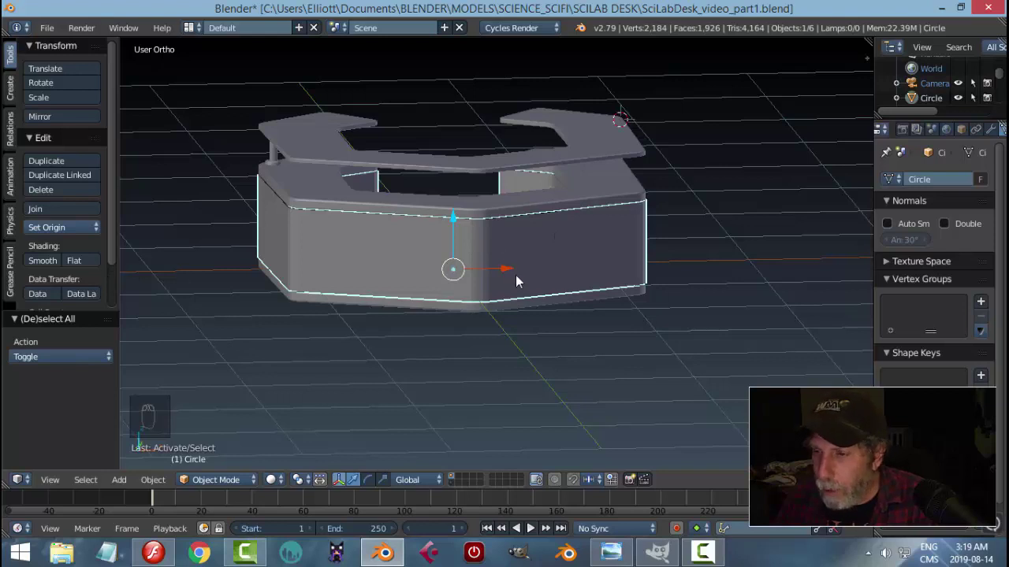
key(Tab)
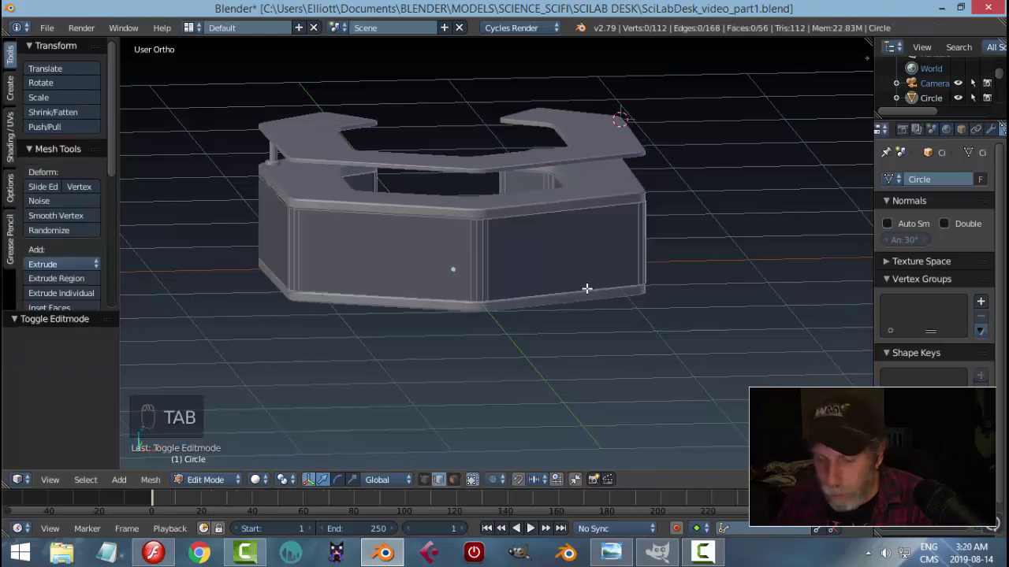
key(ctrl+Tab)
click(561, 294)
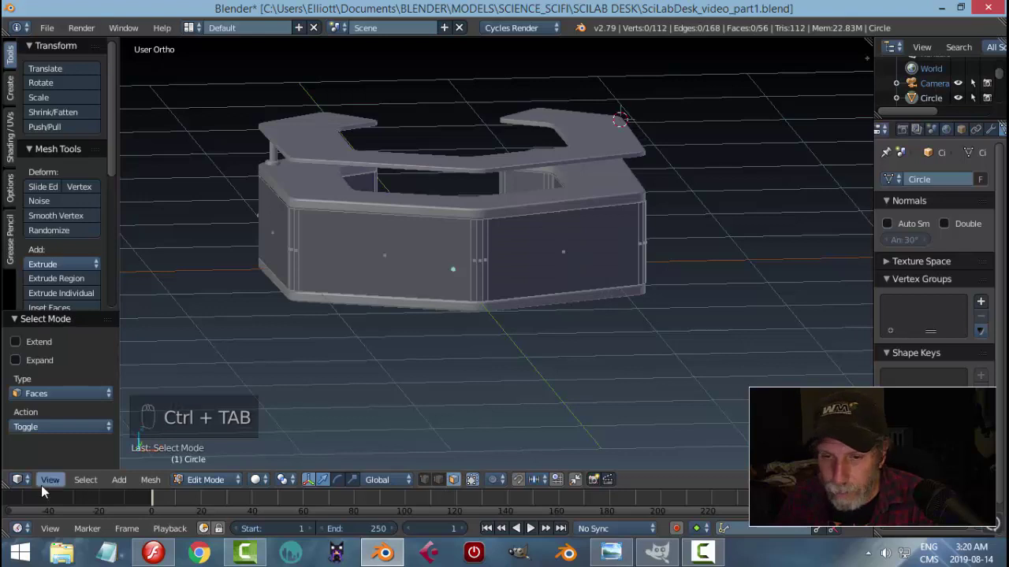
- Split the 3D view into two areas, hide their tool shelves, and turn one area into a UV/Image Editor
drag(4, 484, 440, 299)
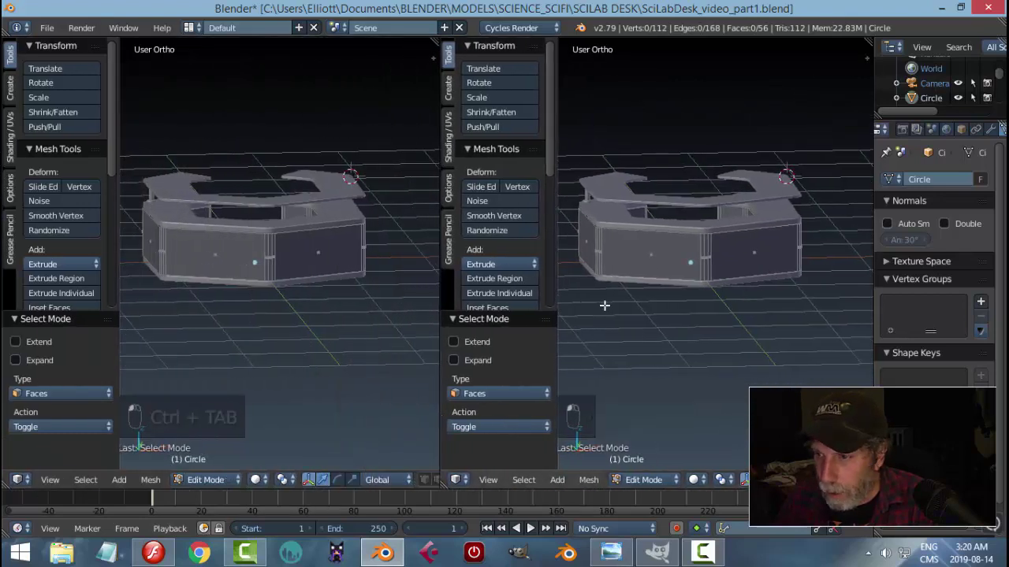
key(t)
key(t)
click(18, 479)
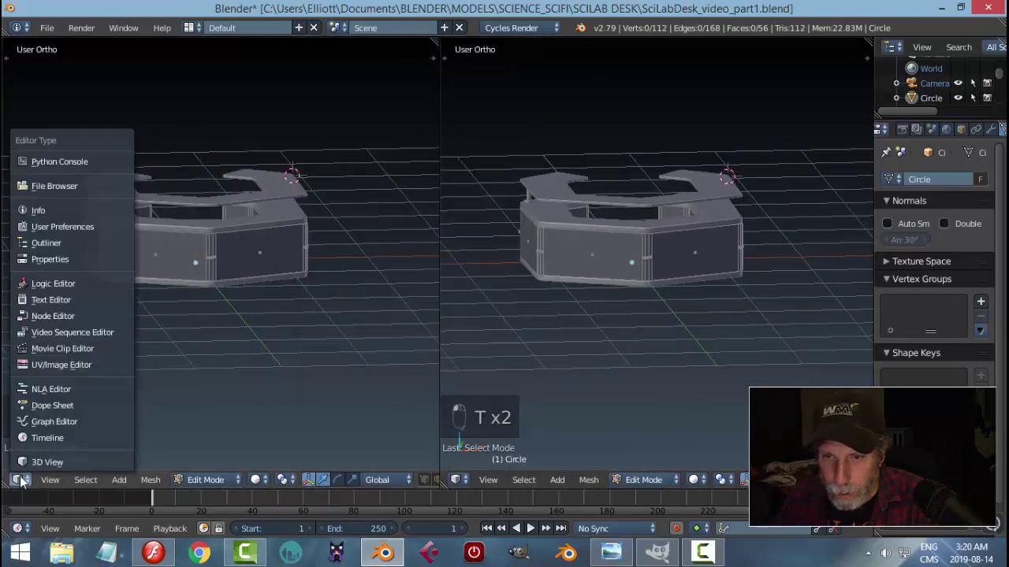
click(51, 364)
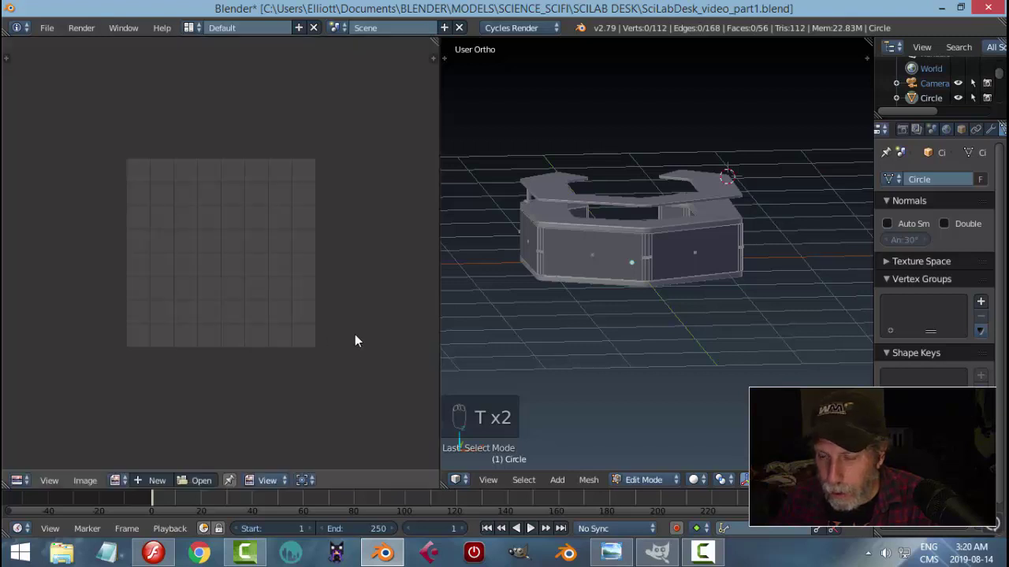
- Select the face loop running around the wall ring, starting at its front corner
scroll(334, 363, up, 1)
middle_drag(647, 337, 635, 339)
scroll(627, 327, up, 2)
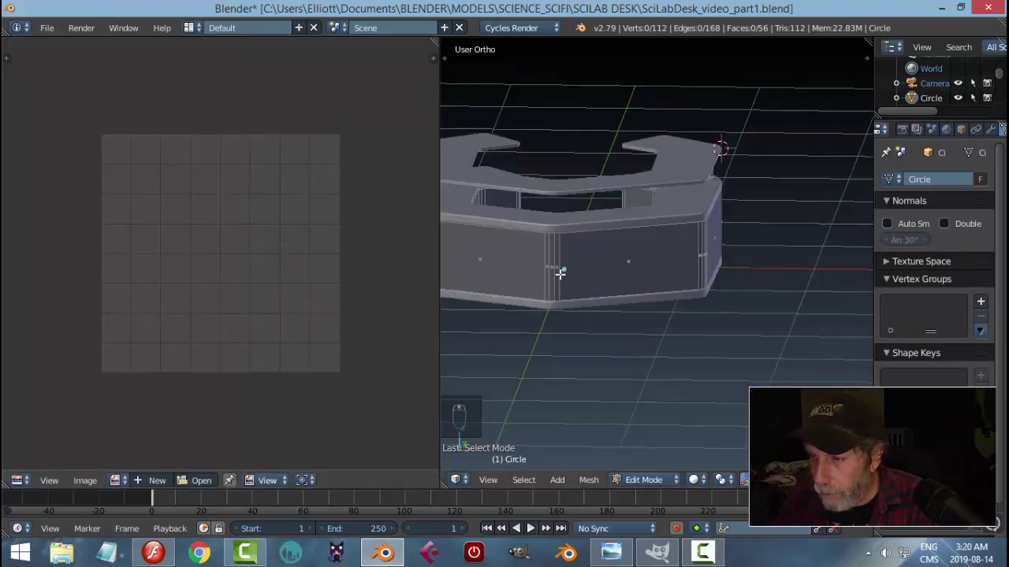
mouse_move(562, 288)
middle_down()
mouse_move(544, 269)
mouse_move(549, 278)
middle_up()
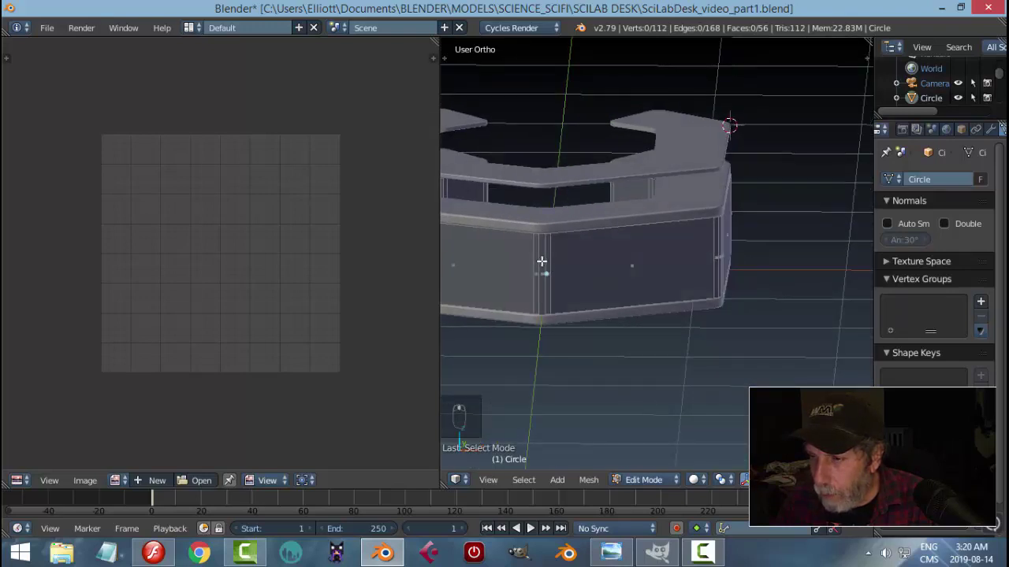
alt+right_click(544, 258)
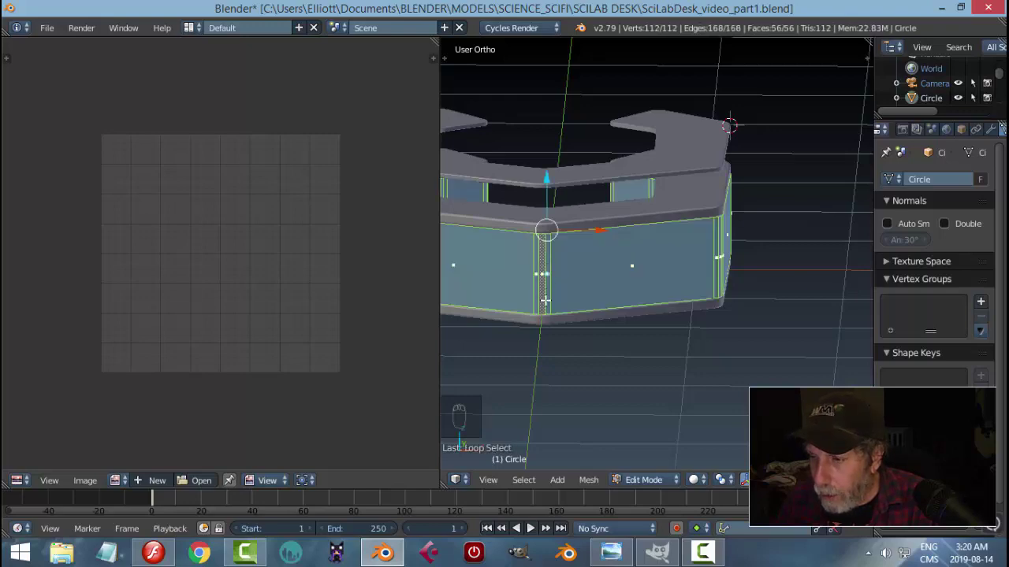
- Unwrap the wall ring's selected face loop with Follow Active Quads, using the Length Average edge length mode
mouse_move(565, 300)
middle_down()
mouse_move(686, 281)
mouse_move(716, 266)
mouse_move(583, 289)
mouse_move(594, 305)
mouse_move(557, 259)
mouse_move(550, 293)
middle_up()
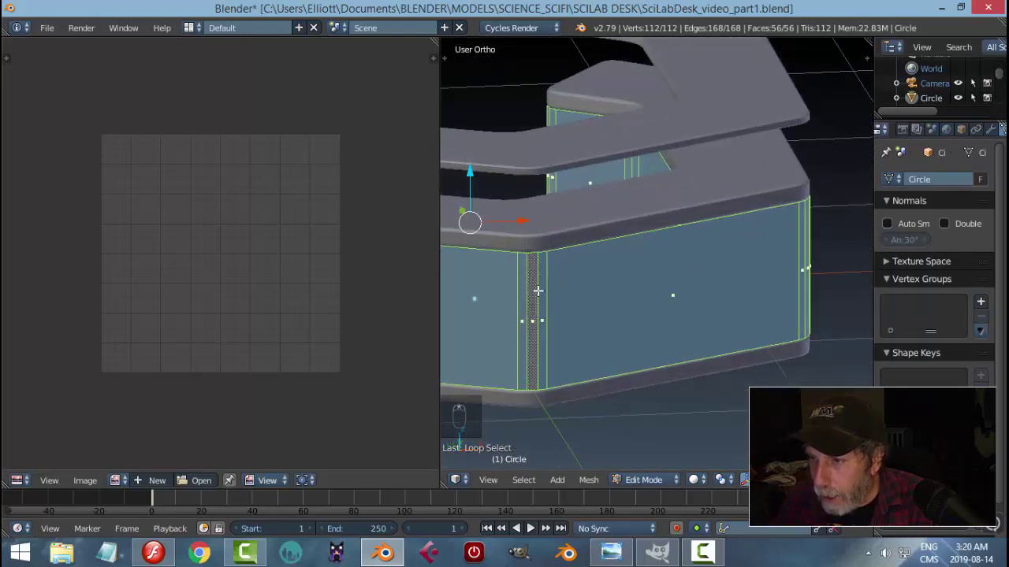
scroll(522, 306, down, 6)
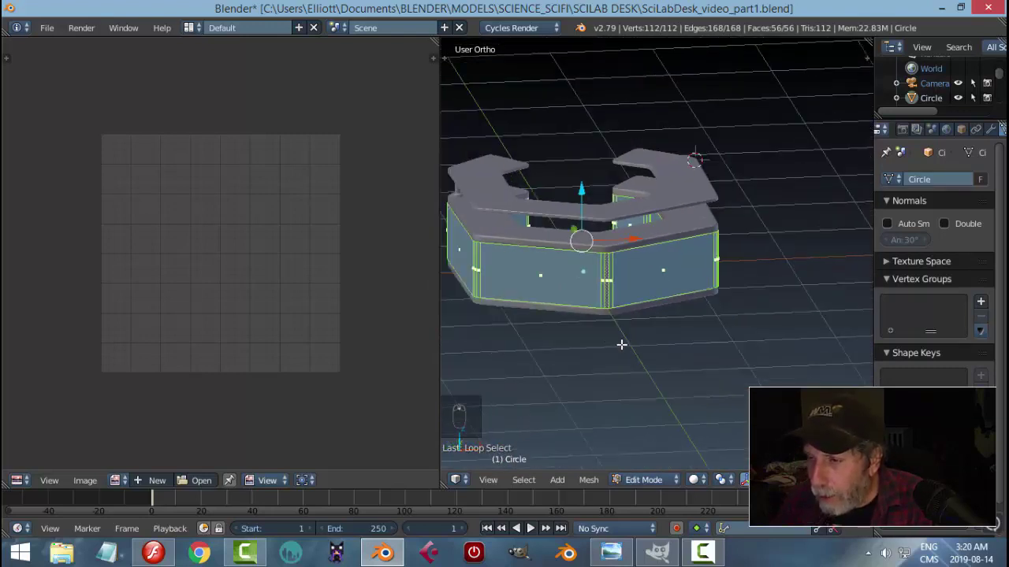
mouse_move(662, 328)
middle_down()
mouse_move(640, 327)
mouse_move(649, 308)
mouse_move(691, 355)
mouse_move(678, 333)
middle_up()
key(u)
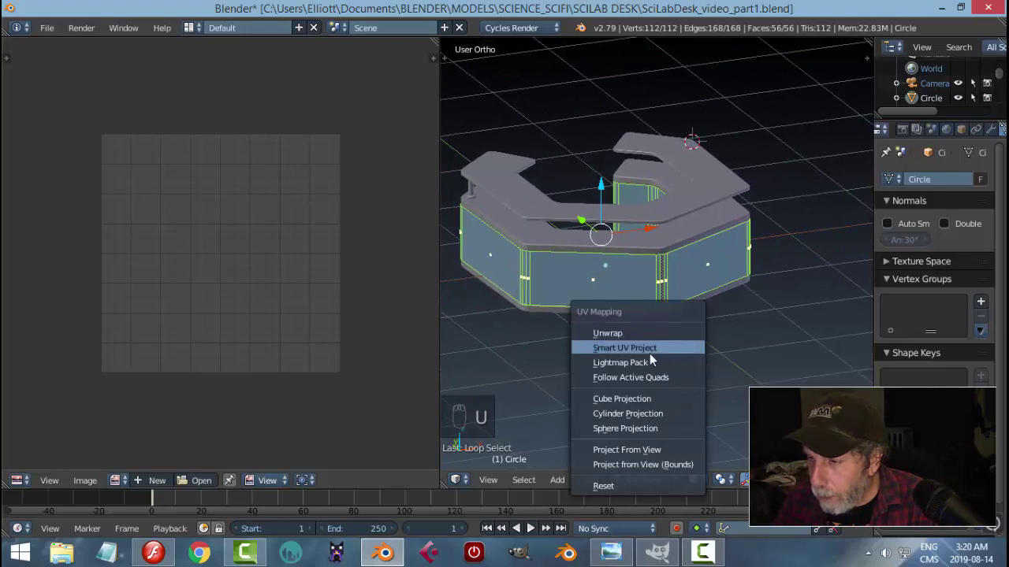
click(642, 379)
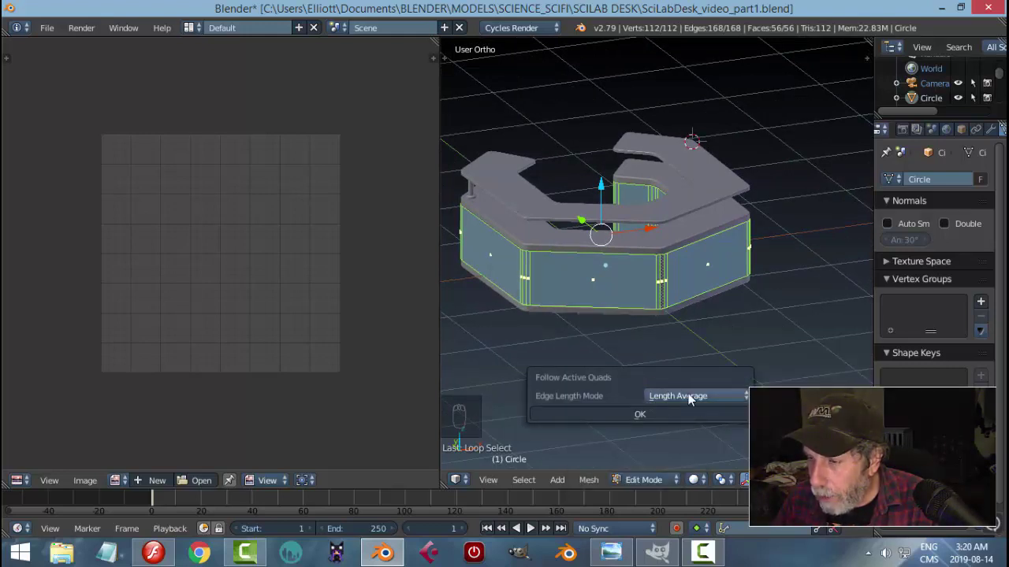
click(645, 415)
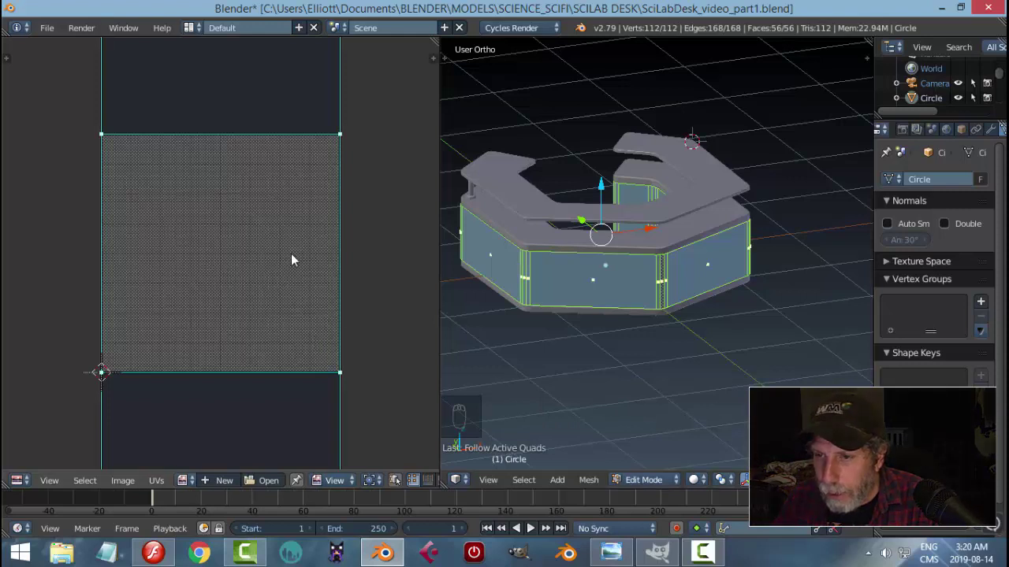
- Scale the unwrapped UV strip along X only, squeezing it into a very thin vertical strip
key(s)
key(x)
key(0)
key(Return)
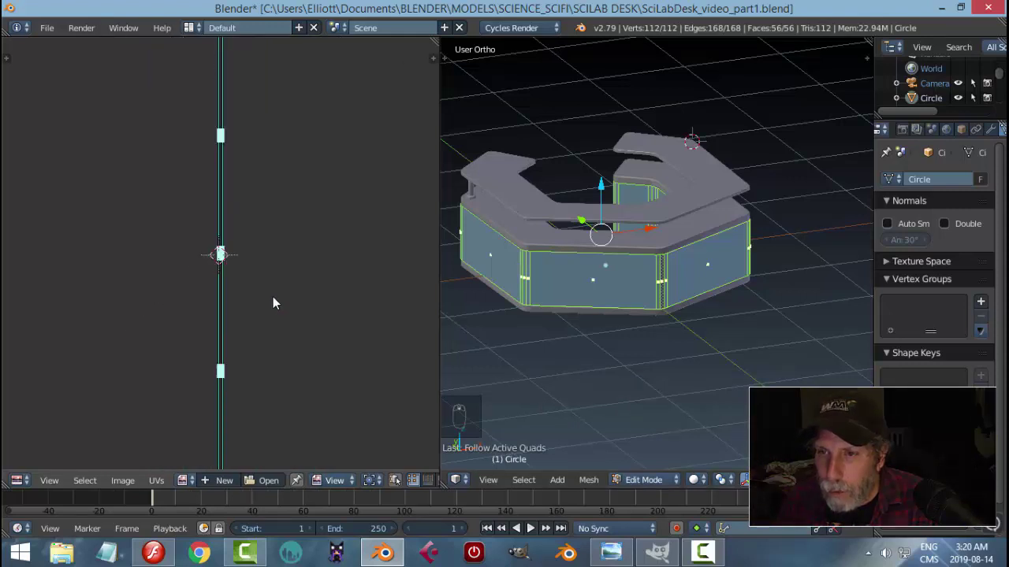
- Select all the UVs of the thin strip and rotate them 90 degrees so the strip lies horizontally
scroll(273, 298, down, 1)
key(a)
key(a)
key(a)
key(a)
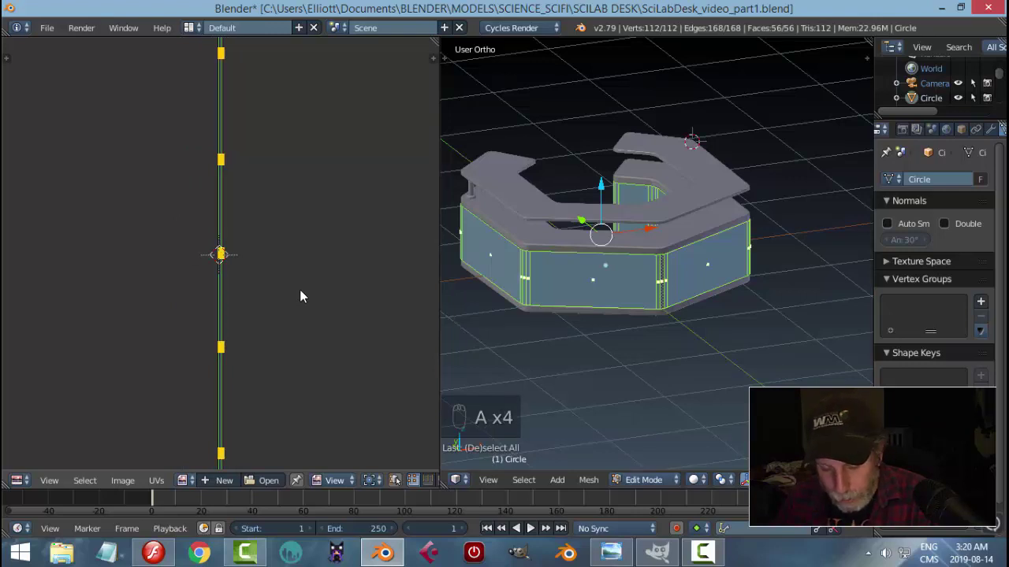
text(r90)
key(Return)
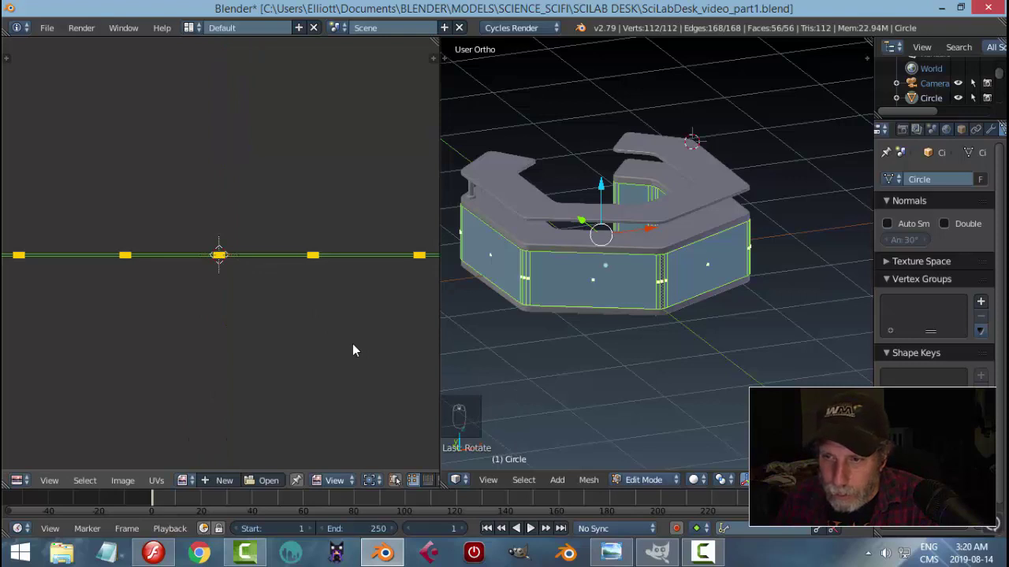
- Scale the horizontal UV strip down repeatedly until its length is close to the width of the UV tile
key(s)
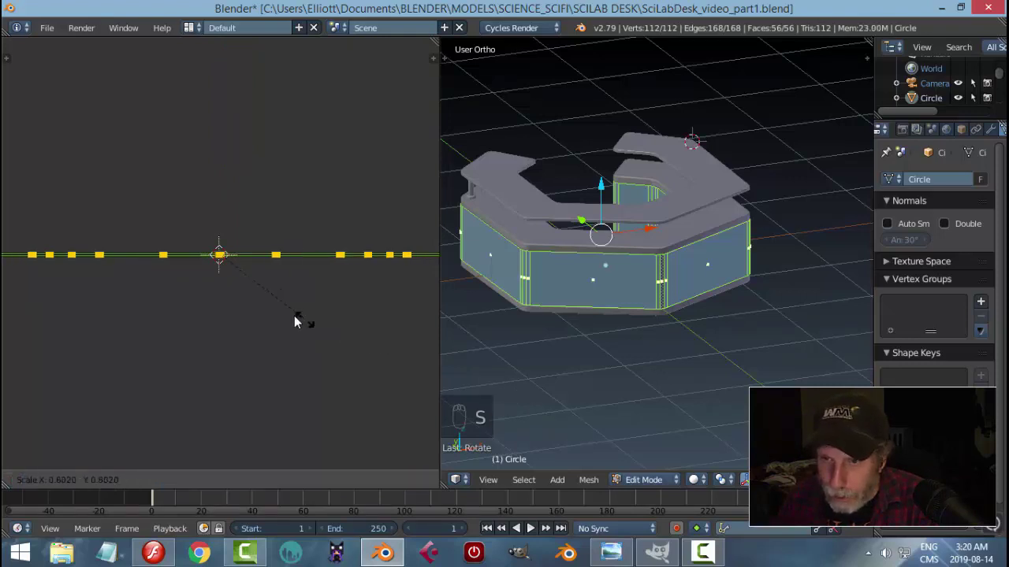
click(217, 284)
key(s)
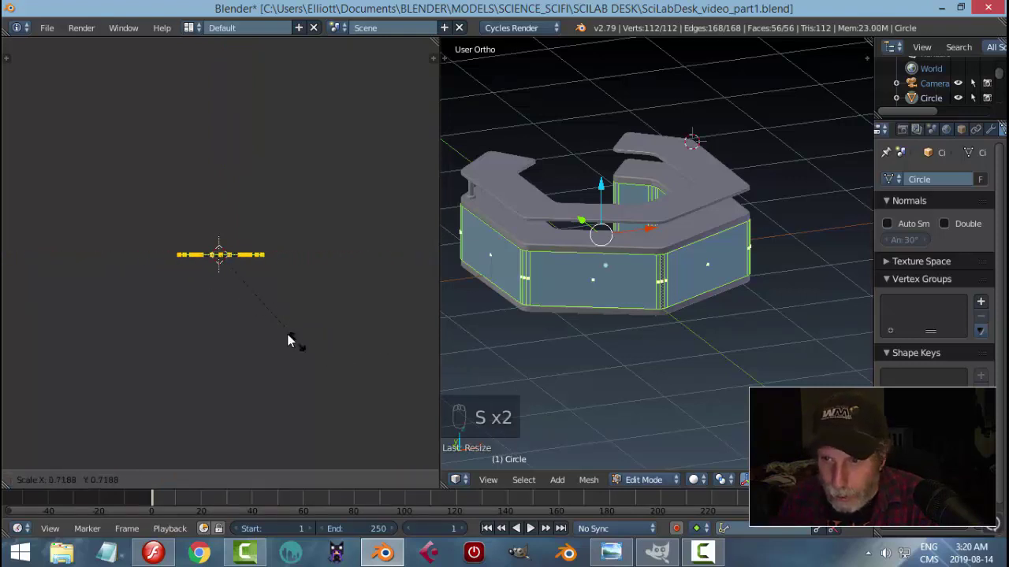
click(223, 279)
key(KP_Decimal)
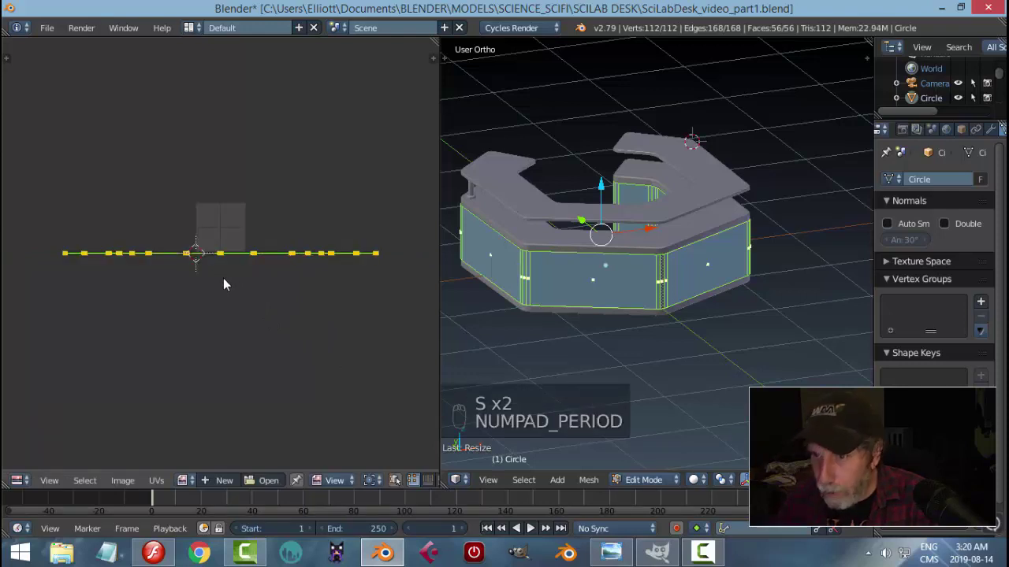
key(s)
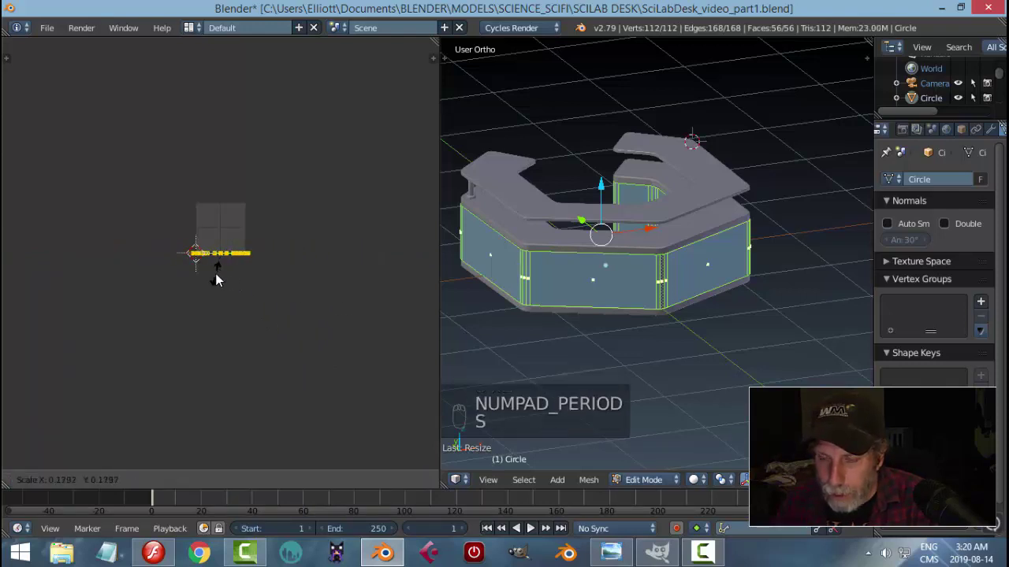
click(221, 284)
scroll(249, 311, up, 8)
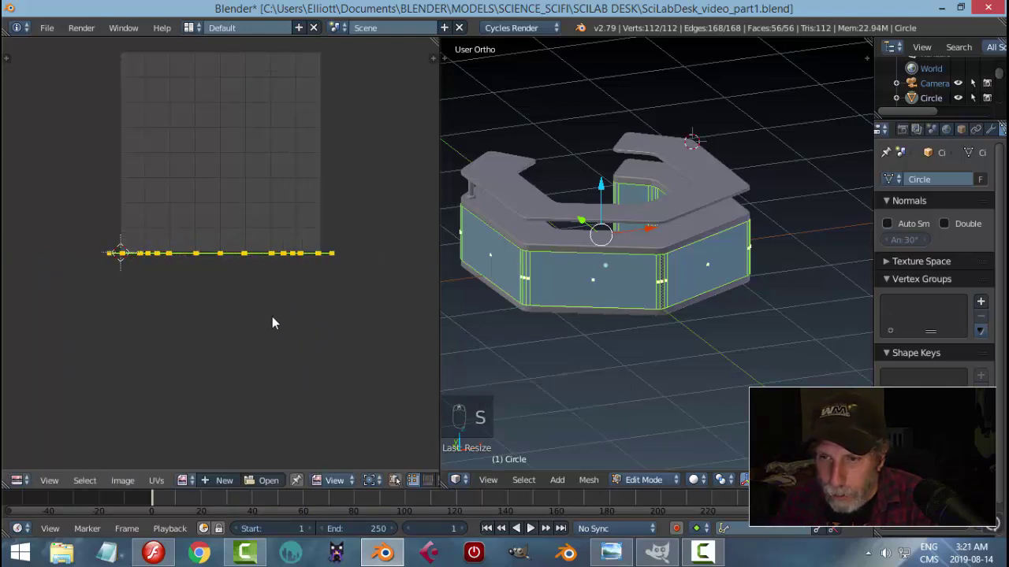
- Scale the UV strip to about 0.8 and move it up inside the lower part of the UV tile
key(s)
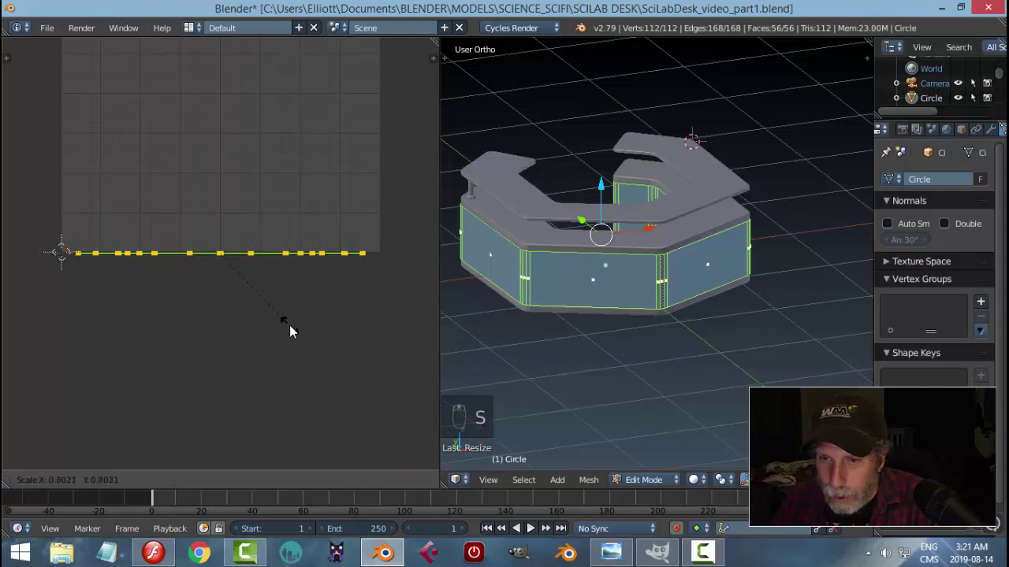
click(271, 328)
key(g)
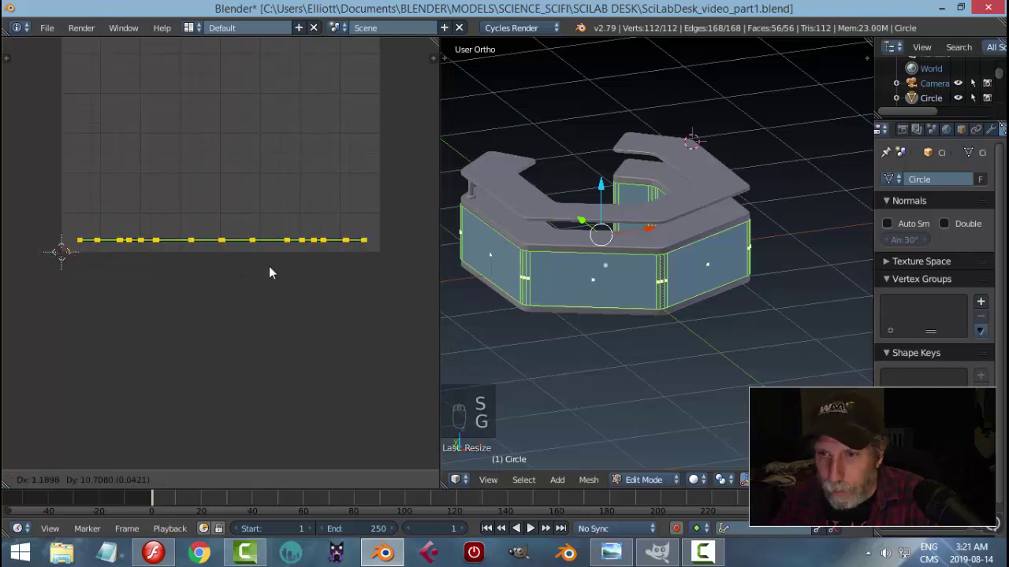
click(266, 241)
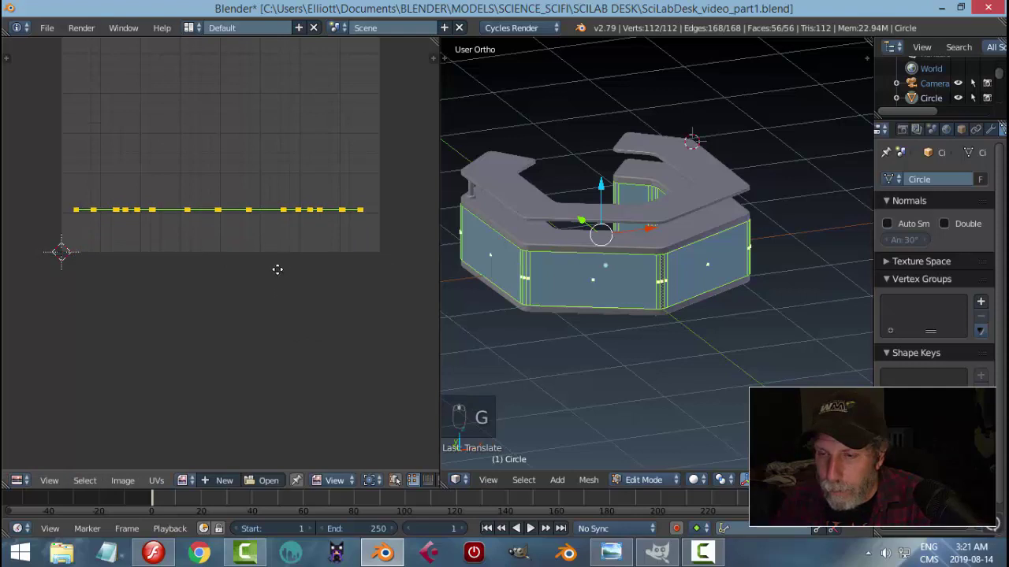
scroll(275, 276, down, 1)
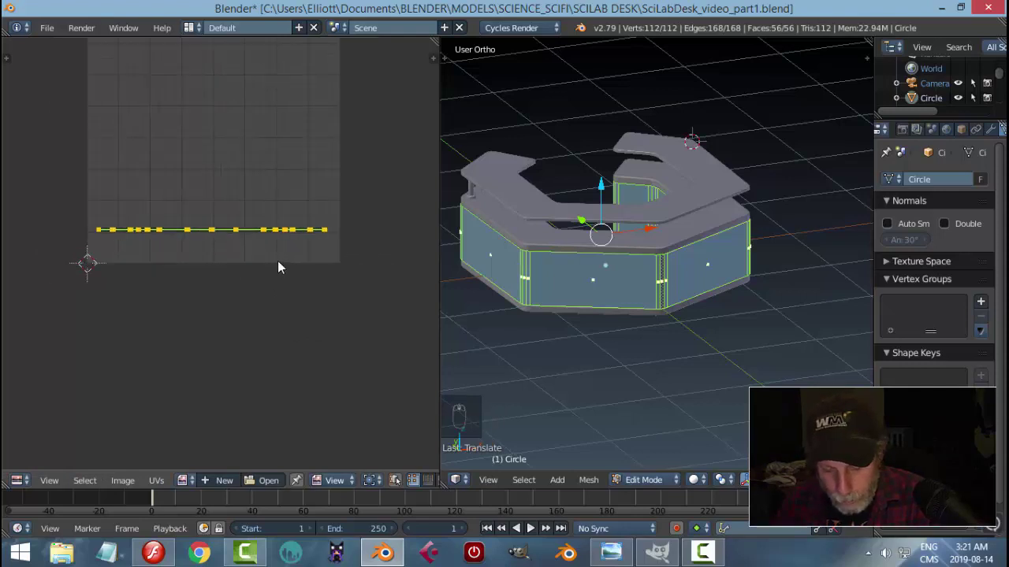
- Stretch the UV strip along Y by about 10 times to give its panels some height
key(s)
key(y)
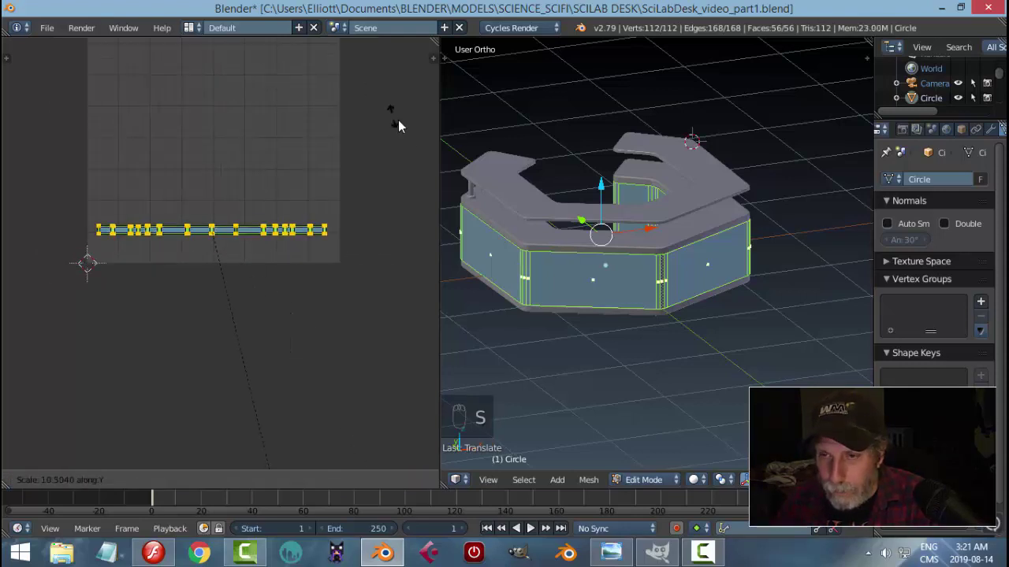
click(394, 264)
scroll(317, 265, up, 3)
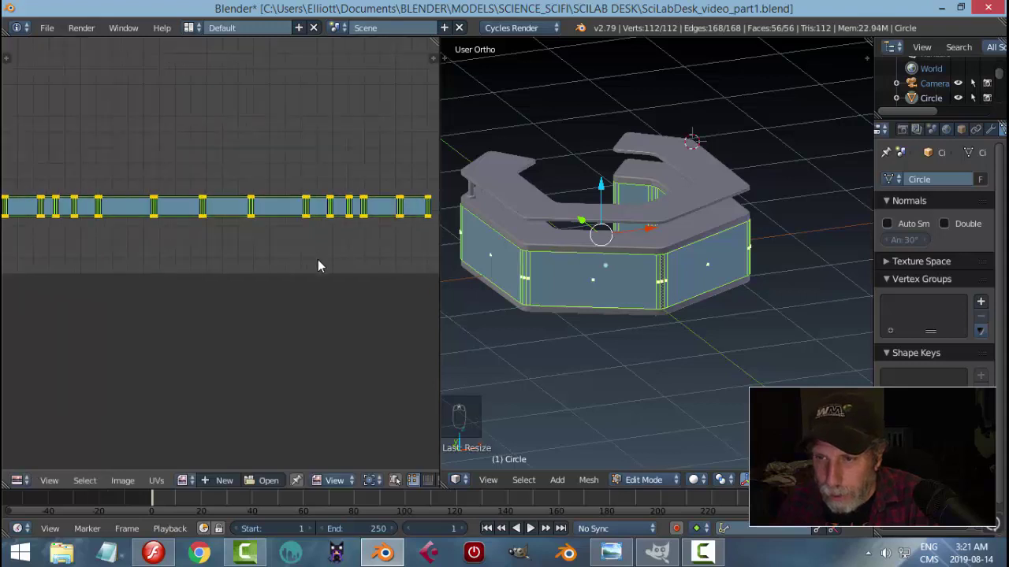
- Enlarge the UV strip by about 1.09 to fill the tile's width, and stretch it further along Y
key(s)
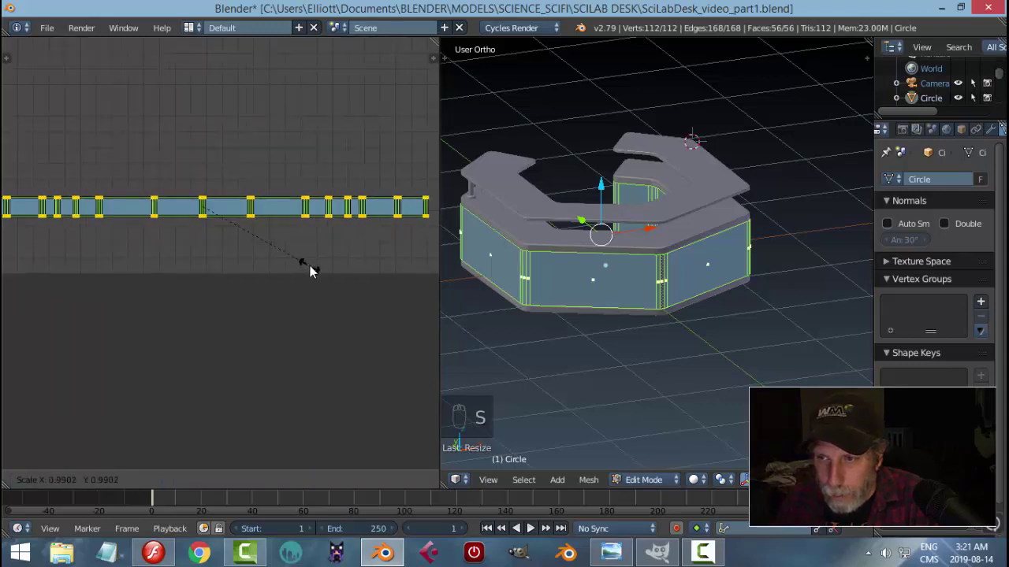
right_click(309, 270)
scroll(319, 260, down, 2)
key(s)
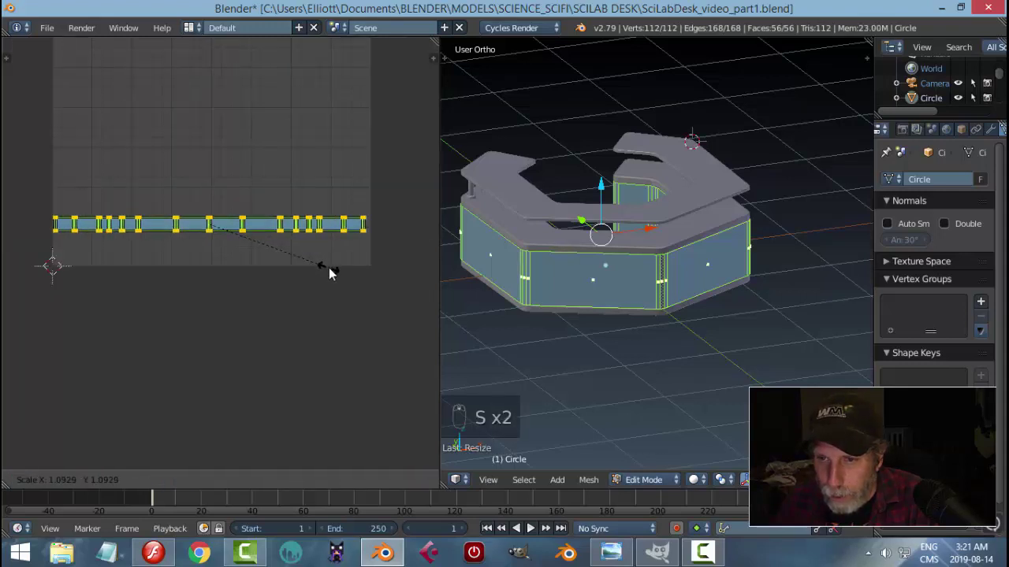
click(330, 269)
key(s)
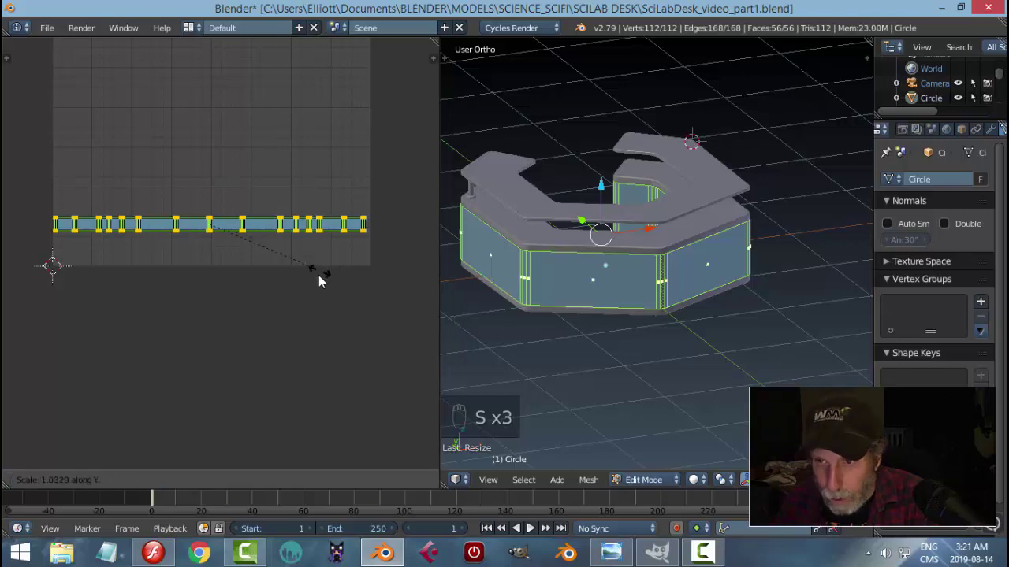
click(352, 370)
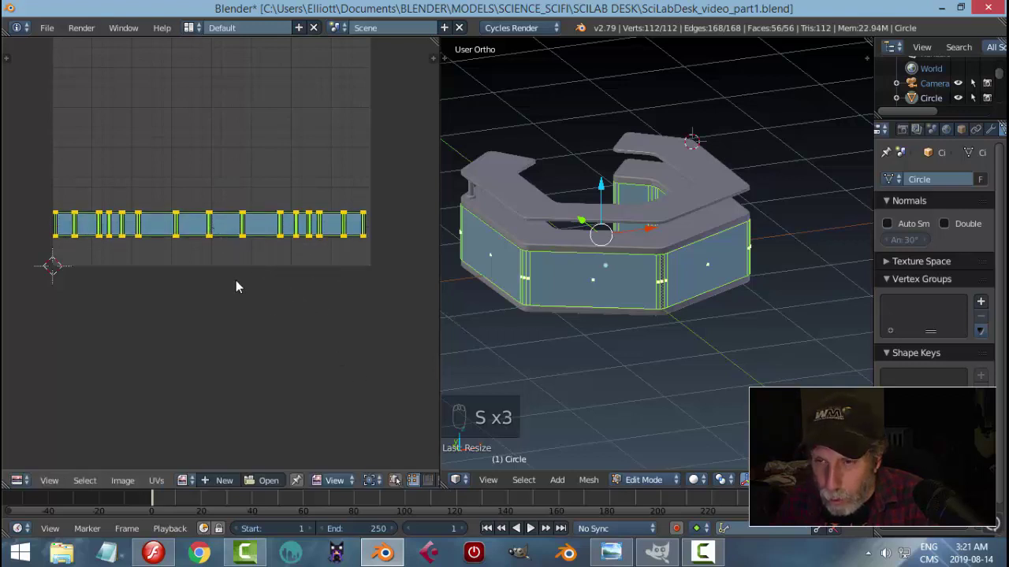
- Turn on synchronized selection between the UV layout and the mesh
scroll(236, 276, up, 2)
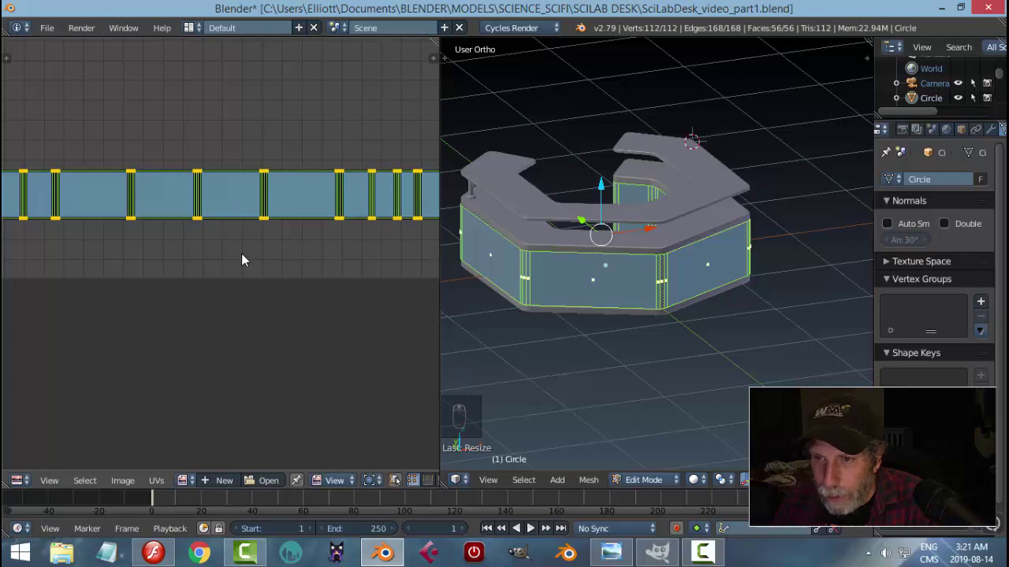
scroll(236, 252, up, 2)
scroll(235, 248, down, 1)
right_click(244, 223)
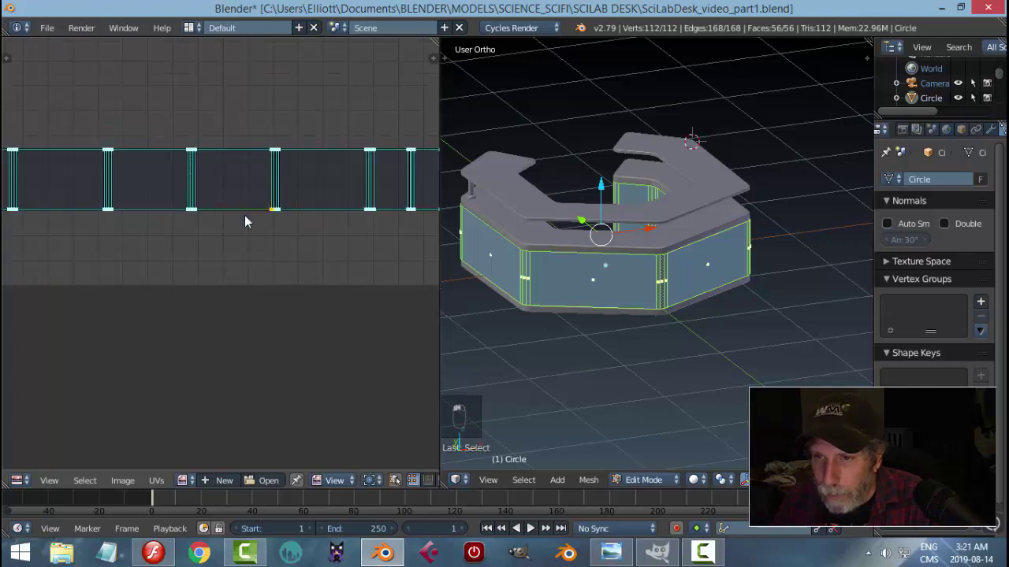
scroll(362, 481, down, 2)
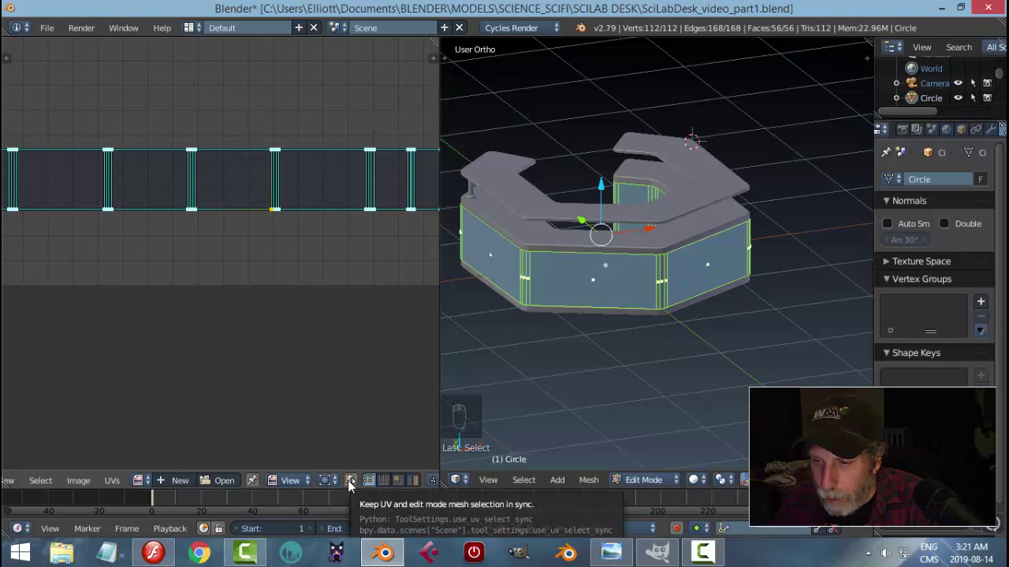
click(351, 484)
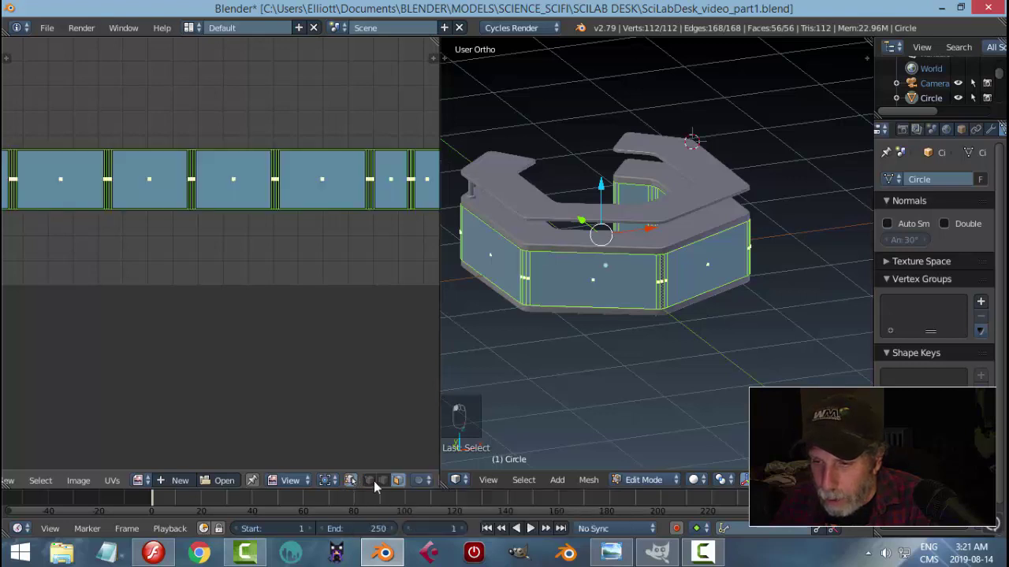
- Select the two front wall faces in turn in the 3D view and UV layout to examine how their panels correspond
right_click(700, 268)
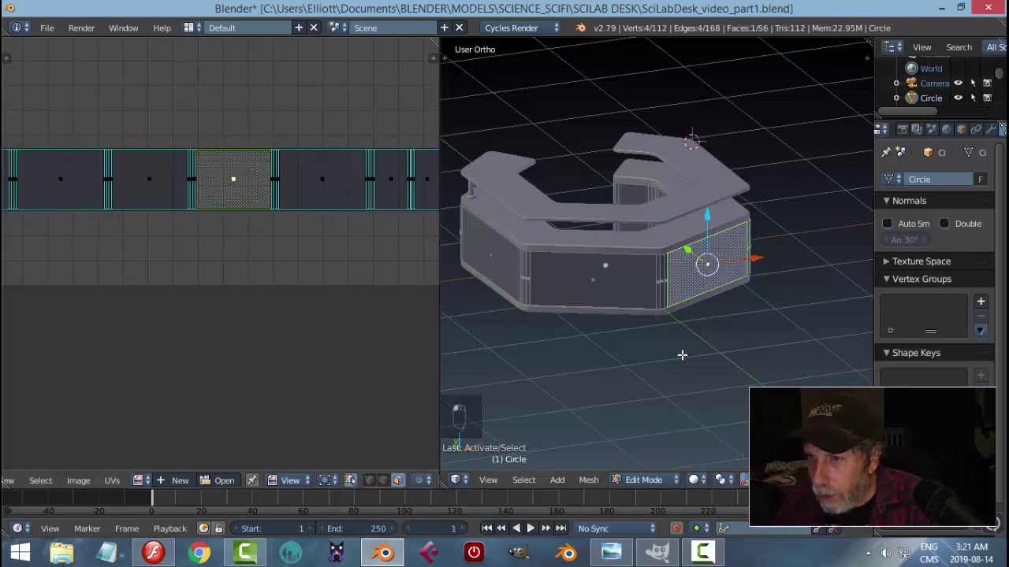
scroll(278, 223, up, 1)
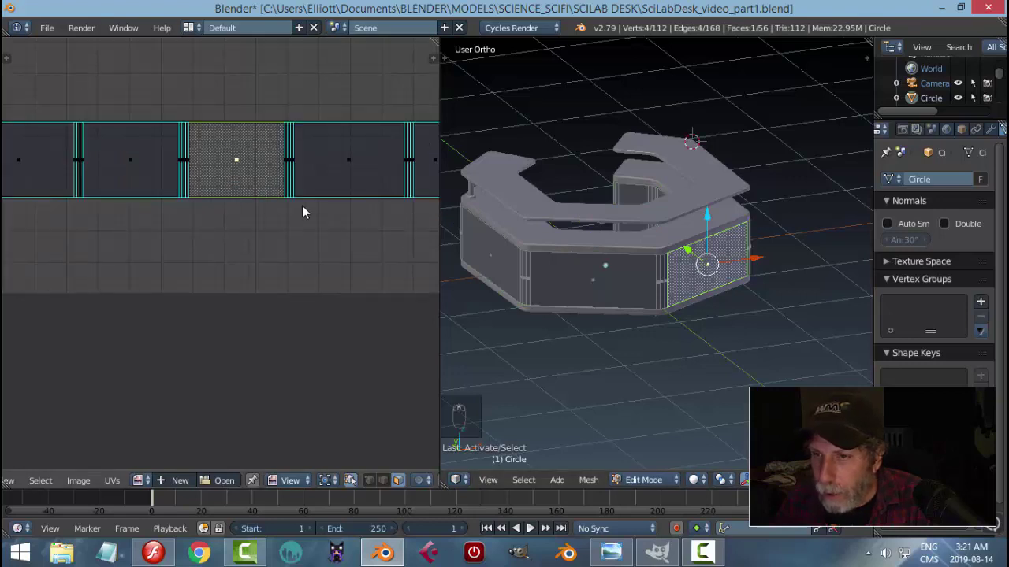
scroll(325, 142, up, 2)
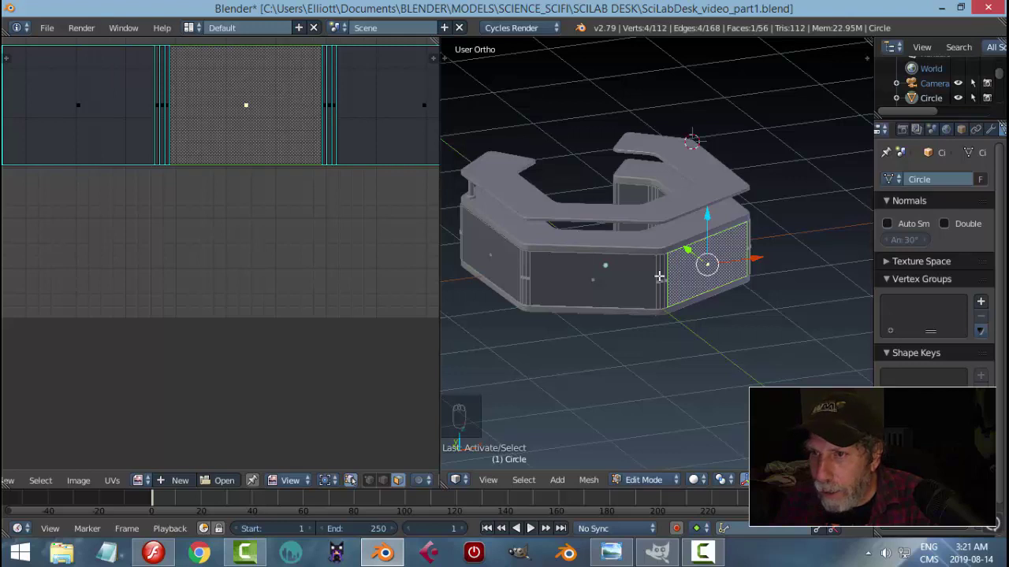
right_click(616, 279)
scroll(314, 275, down, 4)
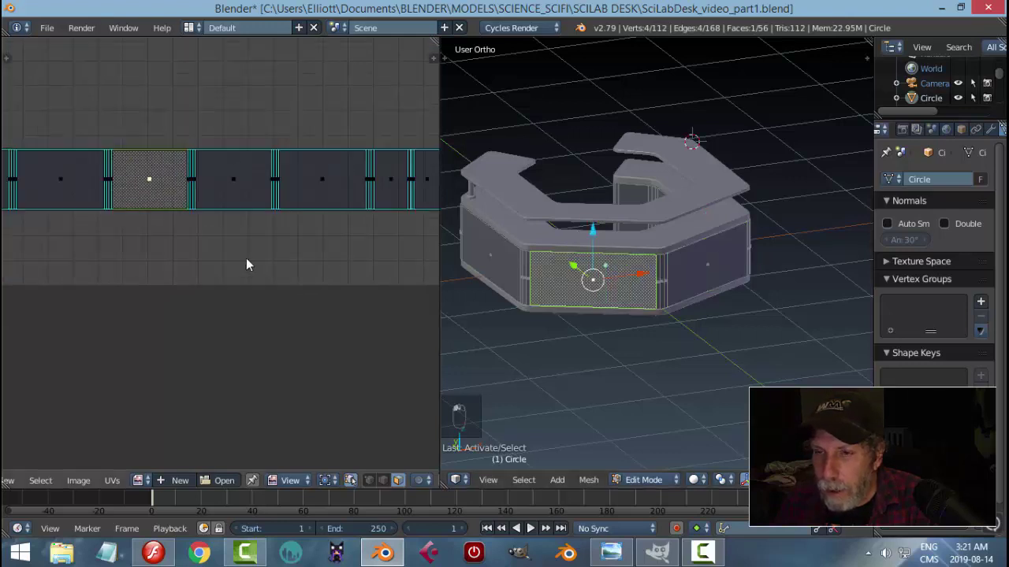
middle_drag(246, 258, 338, 264)
scroll(286, 273, down, 4)
scroll(272, 276, up, 2)
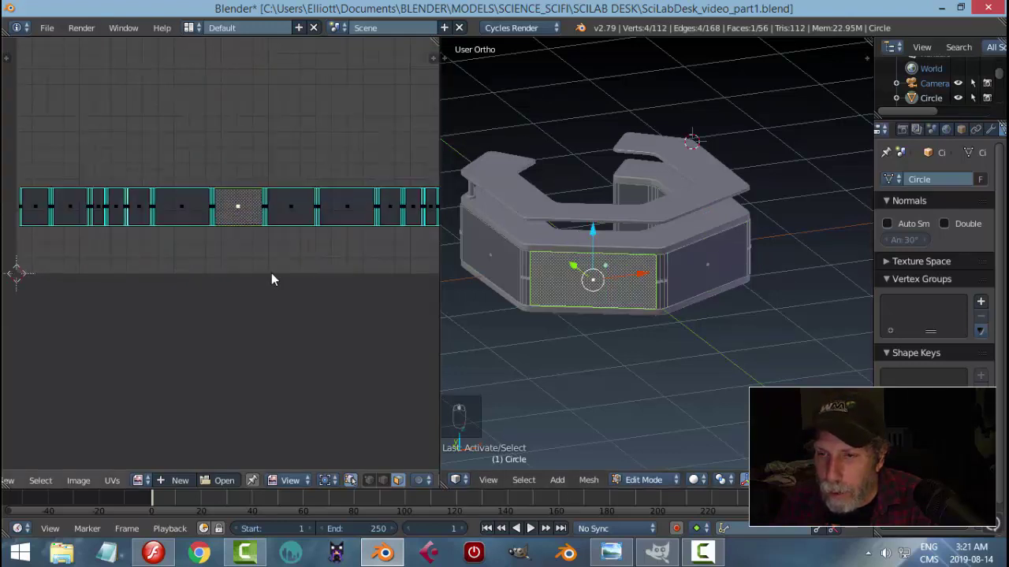
right_click(289, 212)
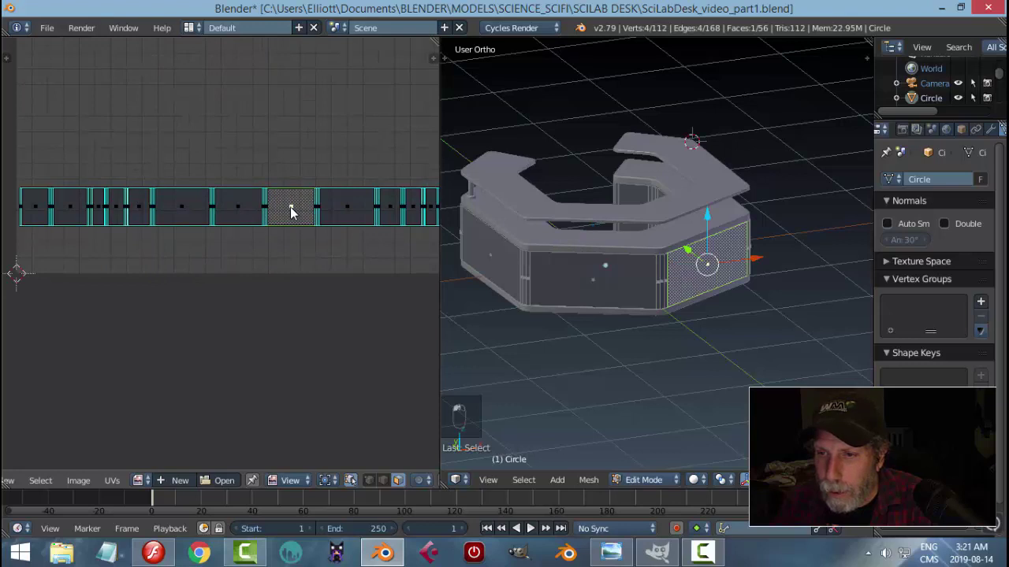
right_click(244, 209)
scroll(230, 271, down, 2)
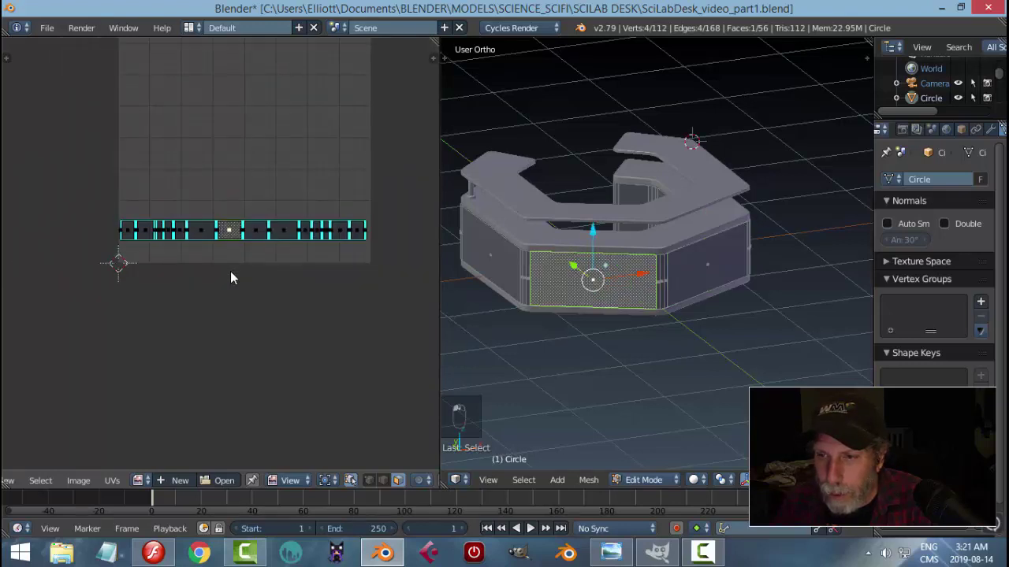
scroll(230, 271, up, 1)
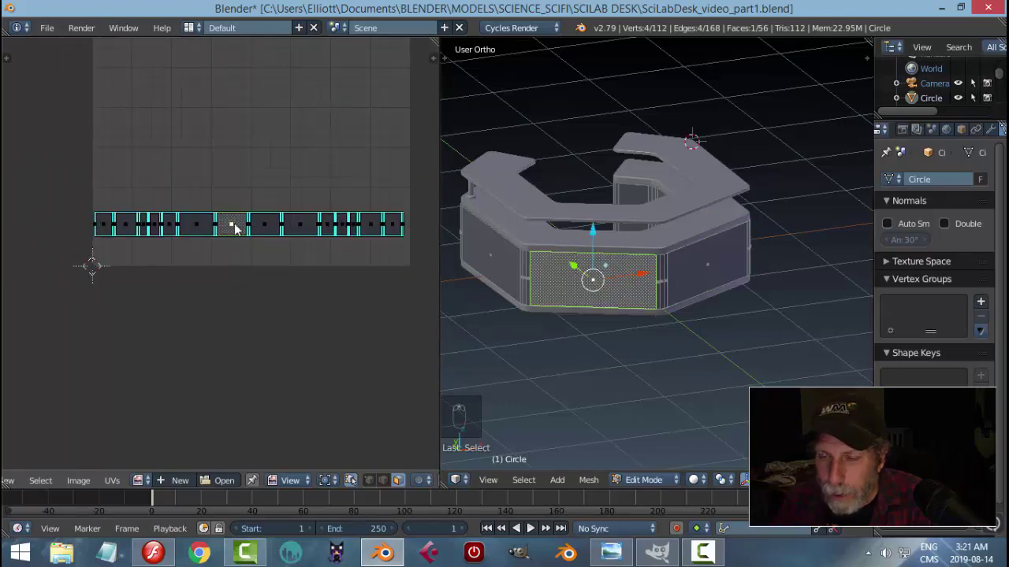
- Select individual wall panels along the UV strip to examine which desk faces they match
right_click(201, 225)
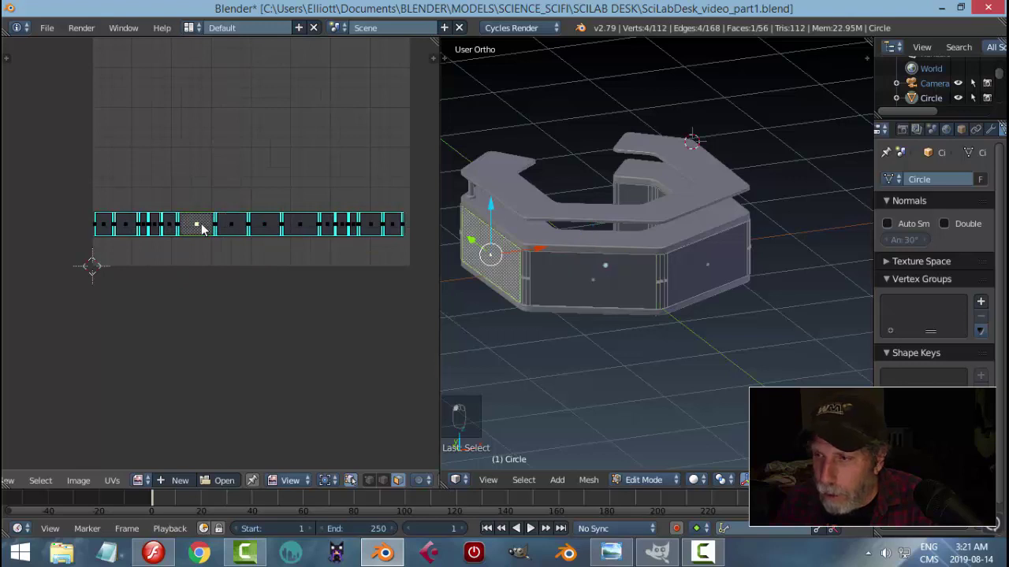
right_click(301, 227)
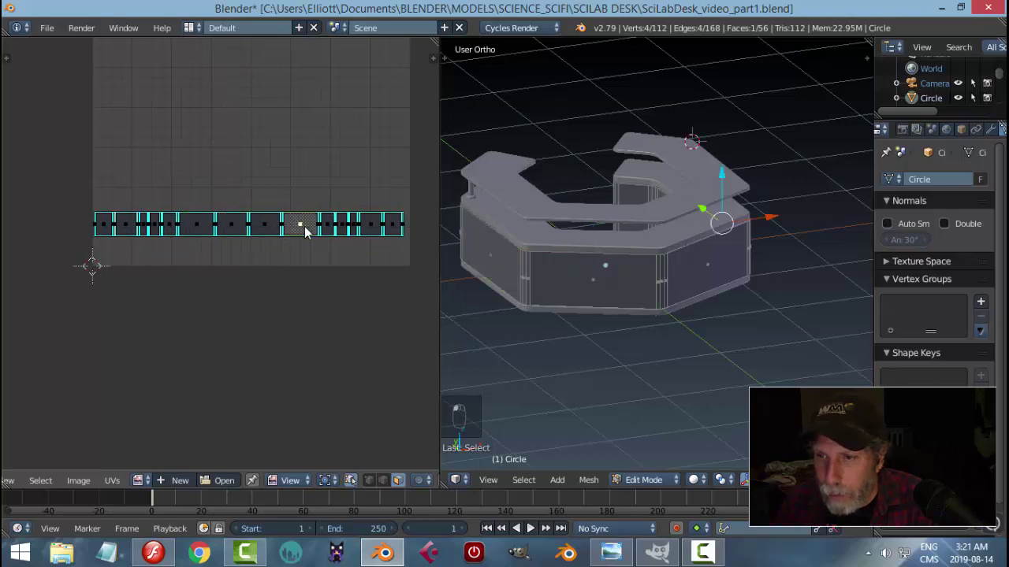
right_click(264, 227)
right_click(233, 227)
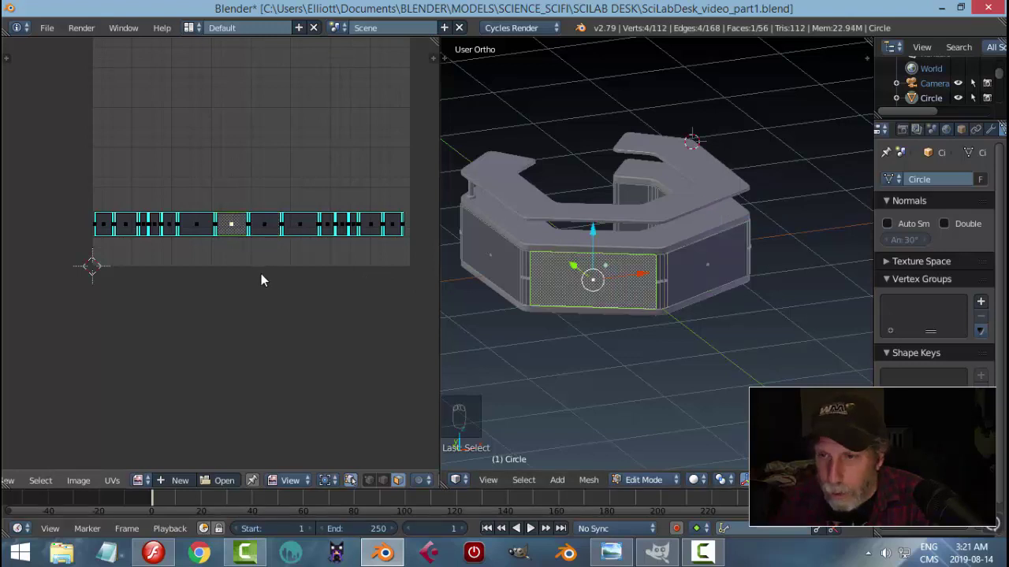
scroll(261, 273, up, 1)
scroll(261, 274, down, 2)
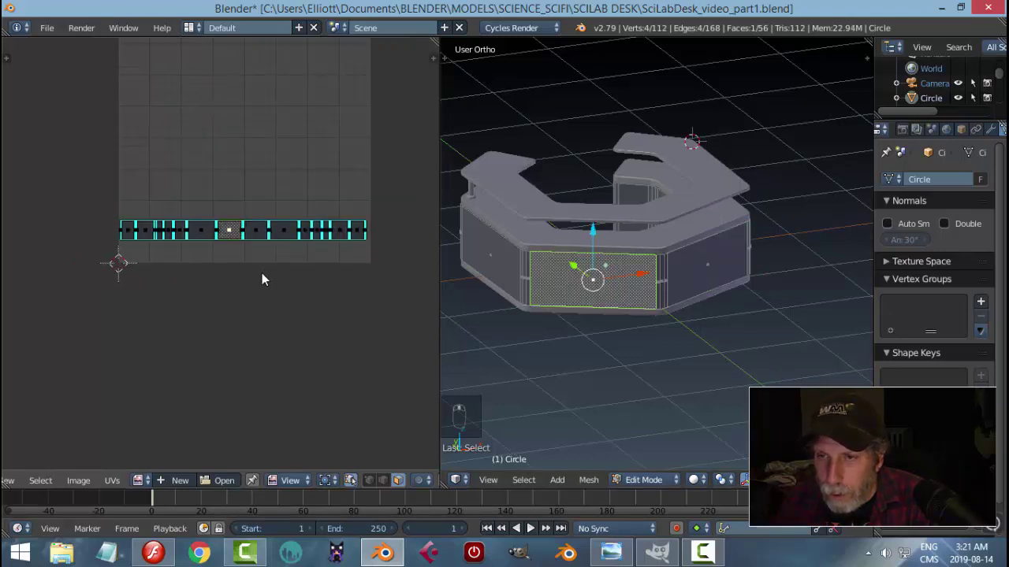
- Select all faces of the wall ring, covering the entire UV strip
key(a)
scroll(262, 273, down, 1)
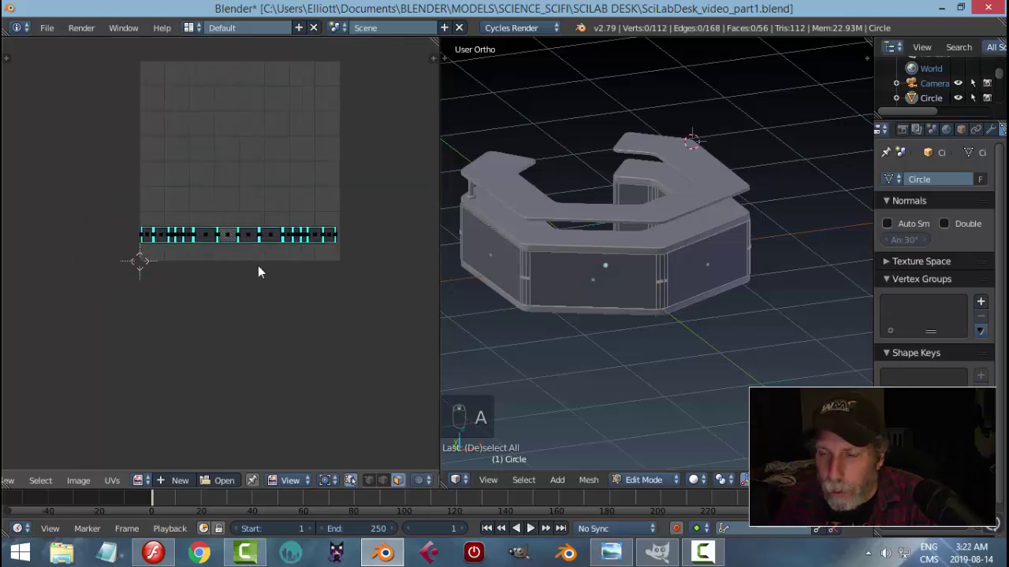
key(a)
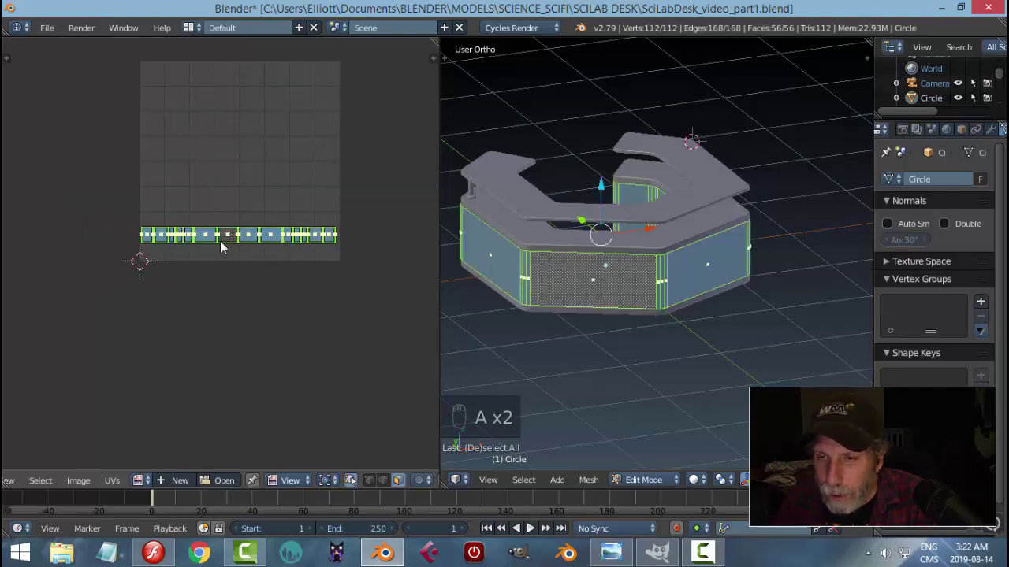
scroll(253, 300, up, 1)
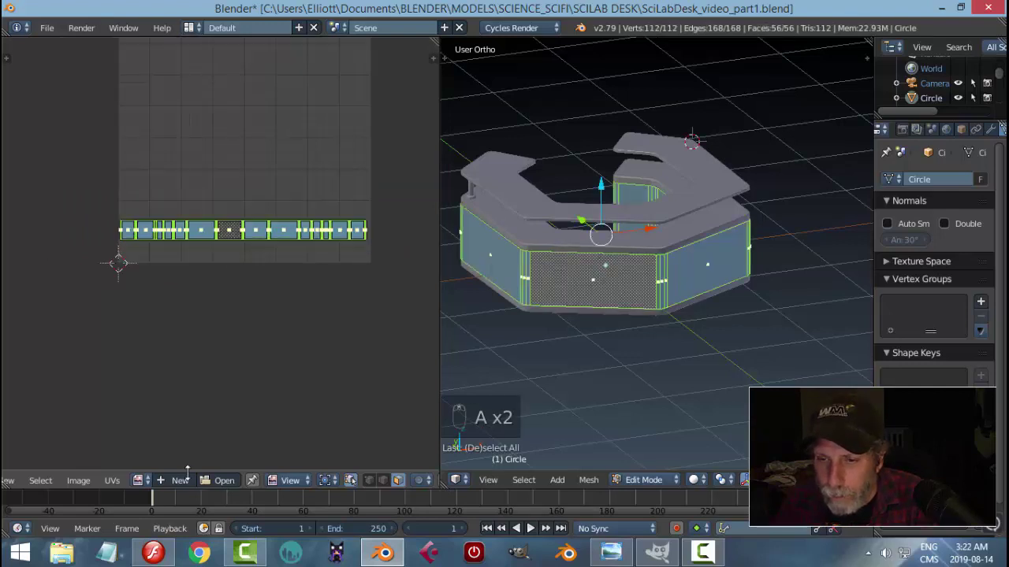
- Start exporting the UV layout and browse to the EXPORT SCILAB DESK VIDEO folder inside BLENDER
click(114, 481)
click(192, 113)
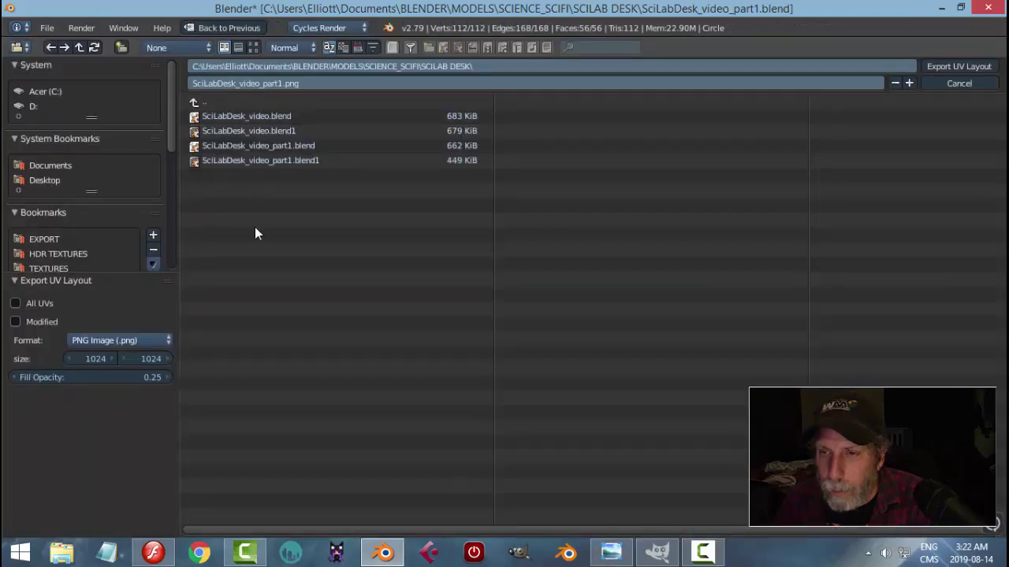
click(198, 102)
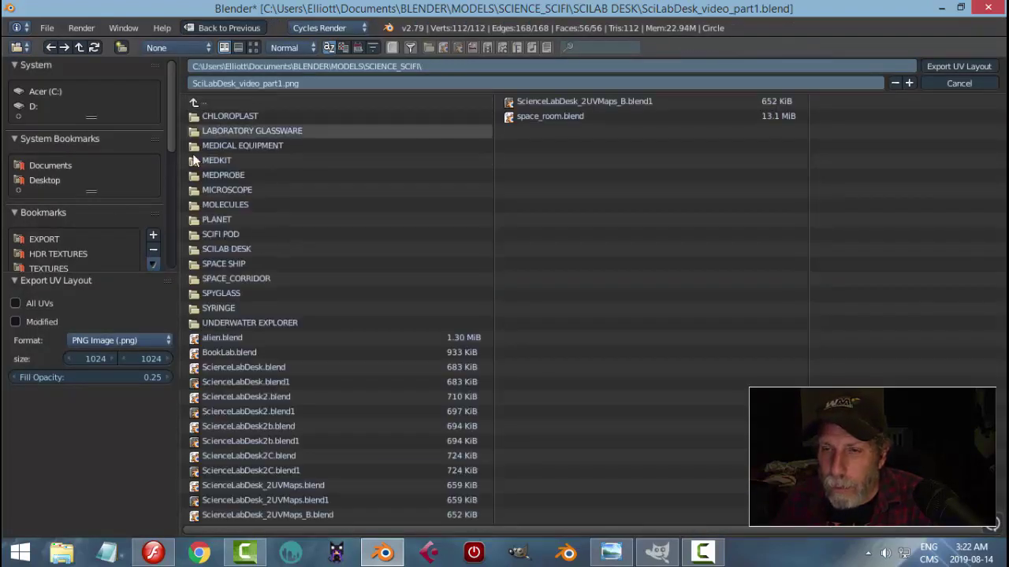
click(59, 244)
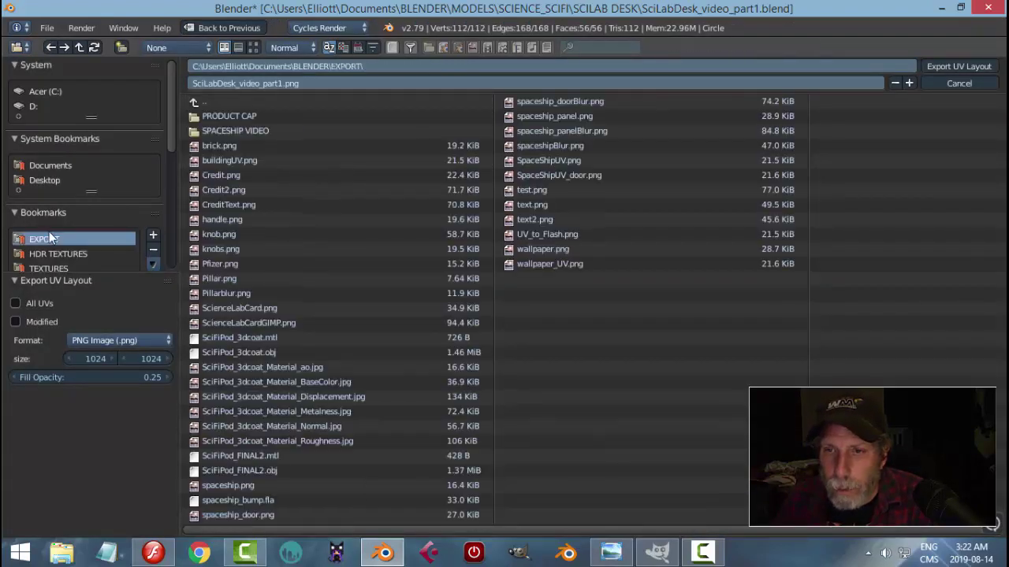
click(200, 100)
click(257, 160)
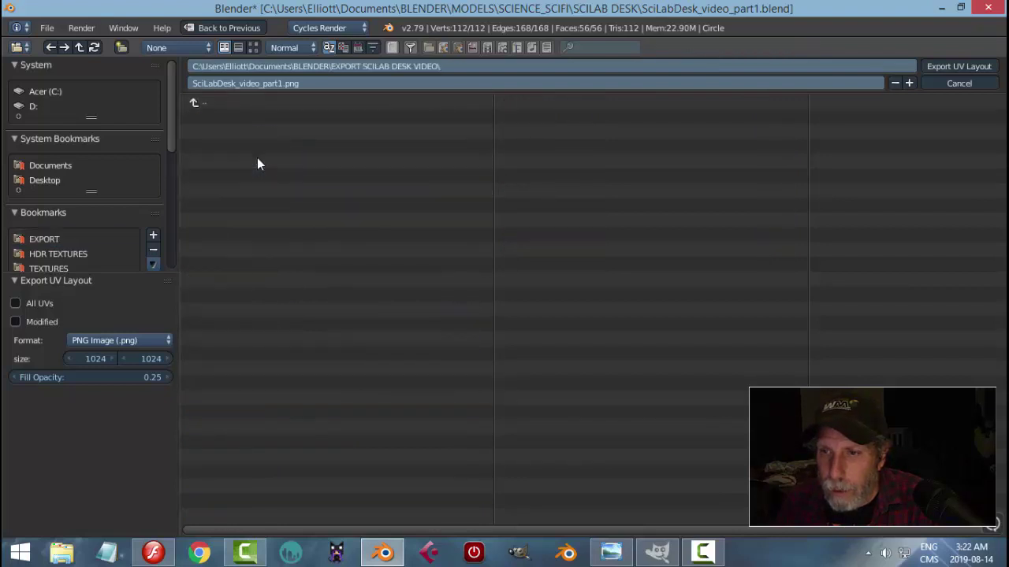
- Name the file SciLabDesk_video_UV.png and export the UV layout
click(276, 82)
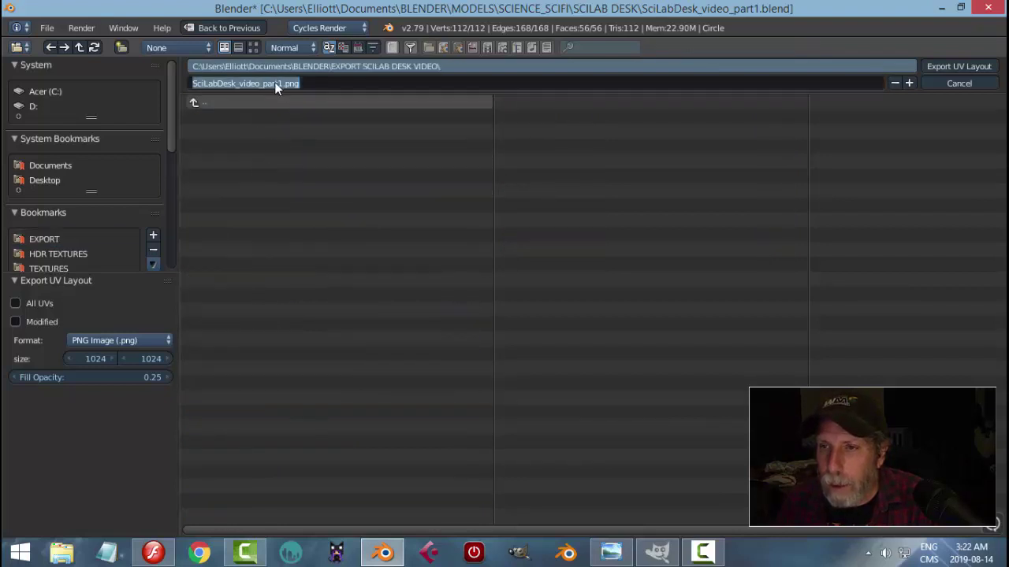
click(280, 83)
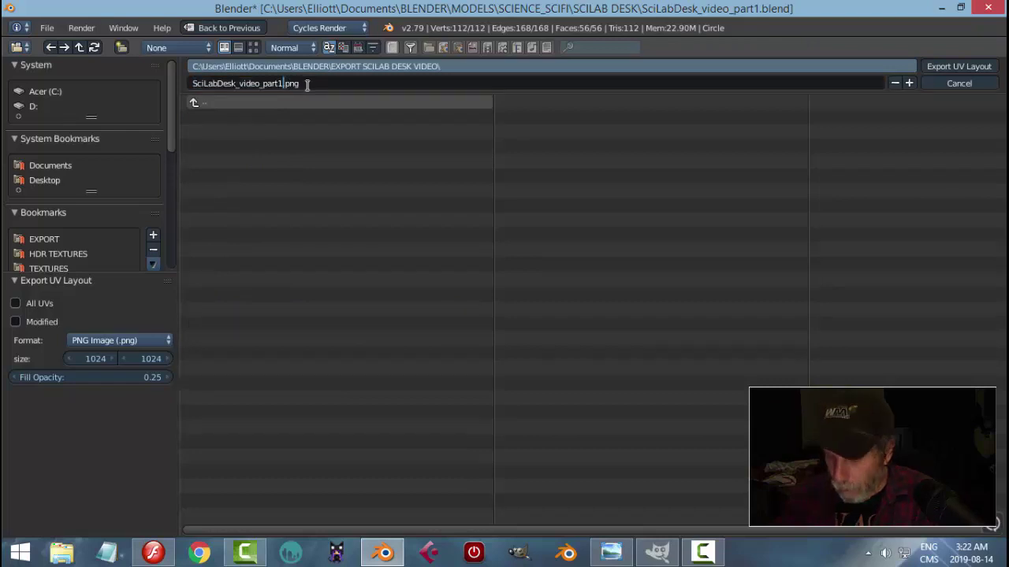
key(BackSpace)
key(BackSpace)
text(UV)
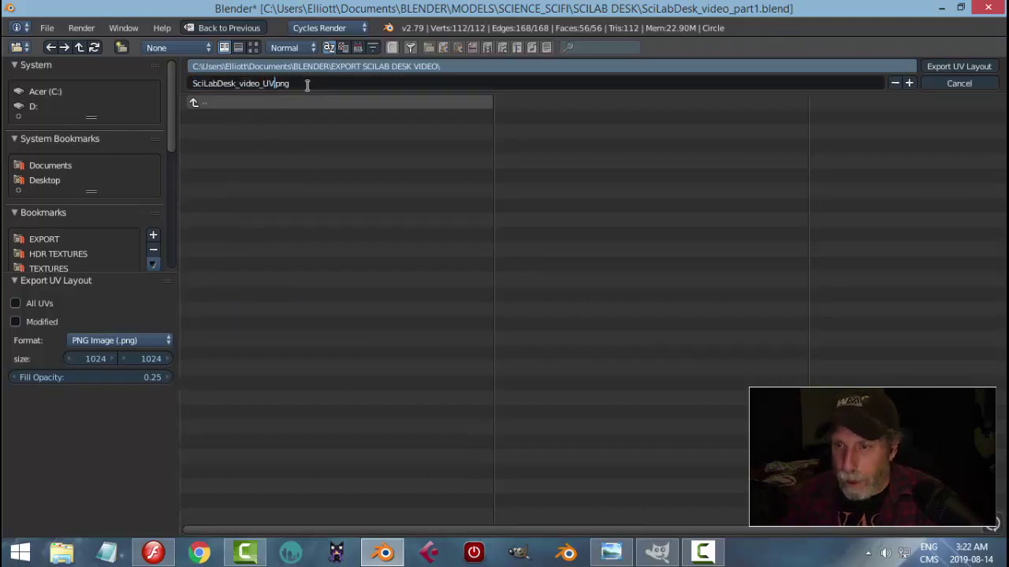
key(Return)
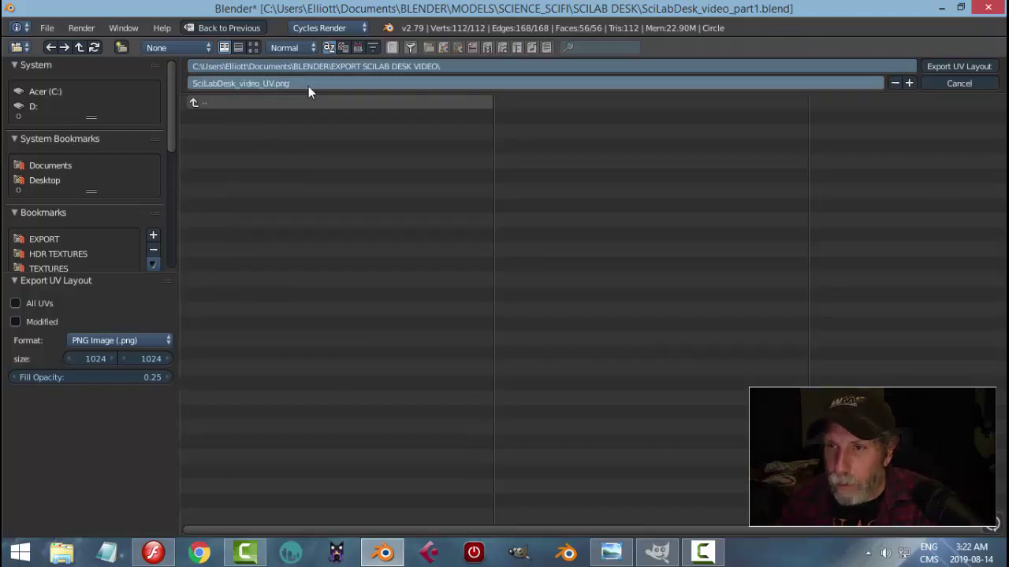
click(946, 67)
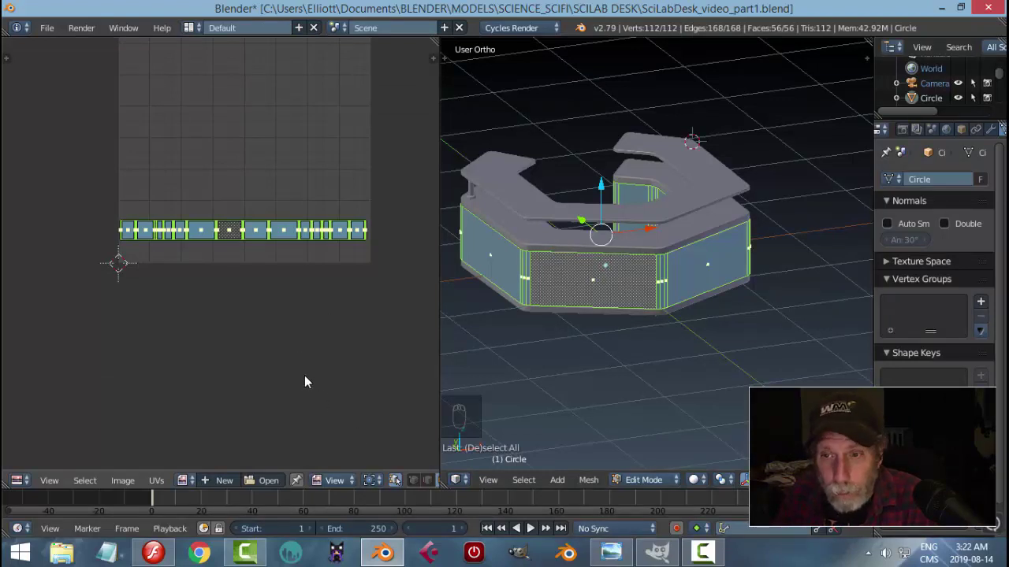
- Switch to Macromedia Flash and close both open untitled documents without saving them
mouse_move(156, 555)
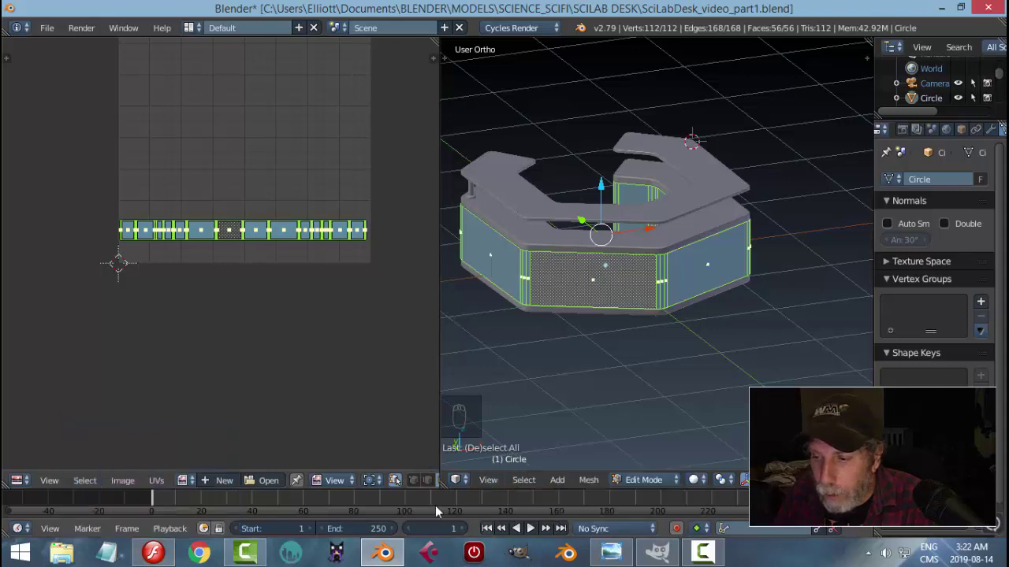
click(156, 553)
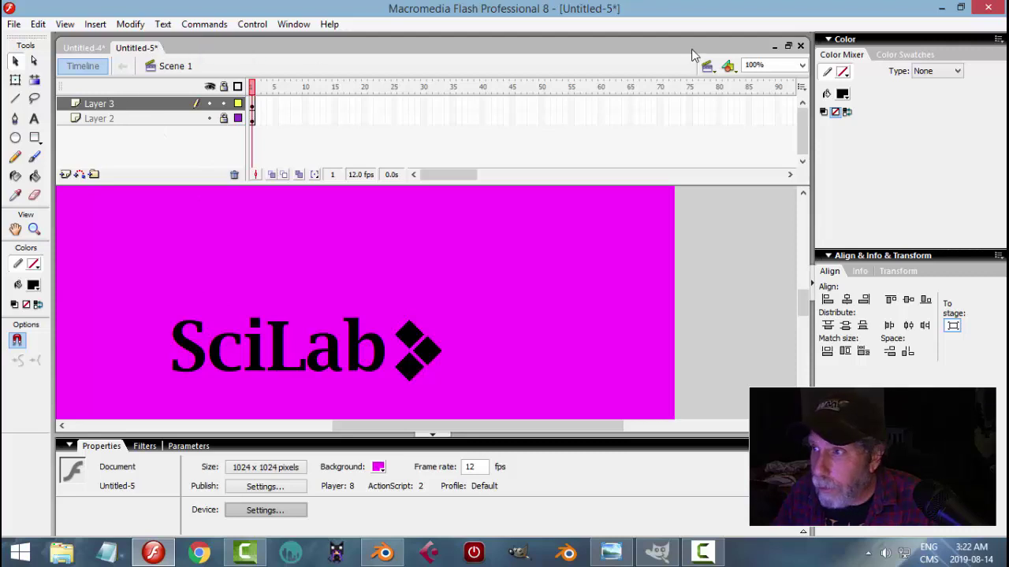
click(800, 46)
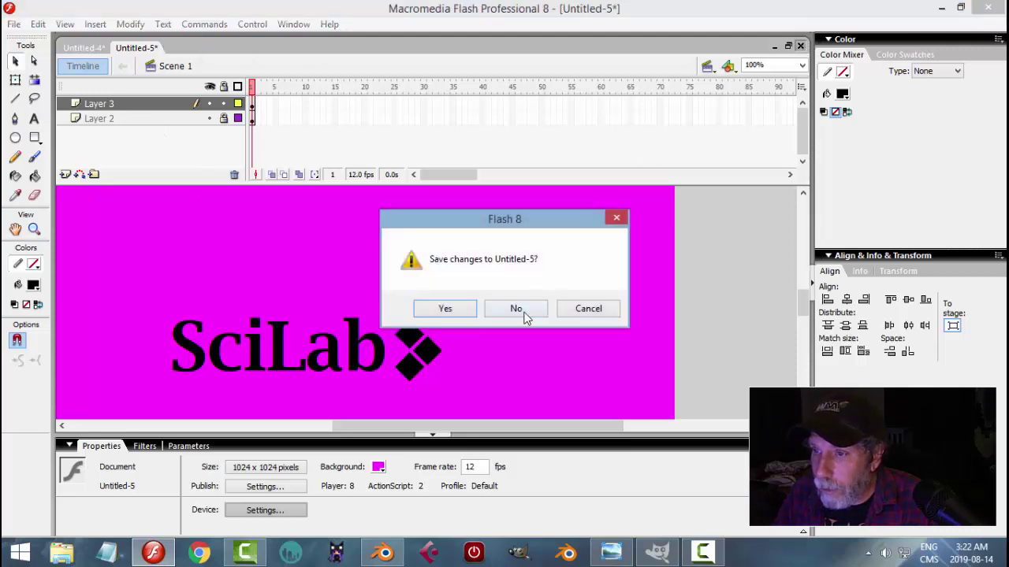
click(516, 309)
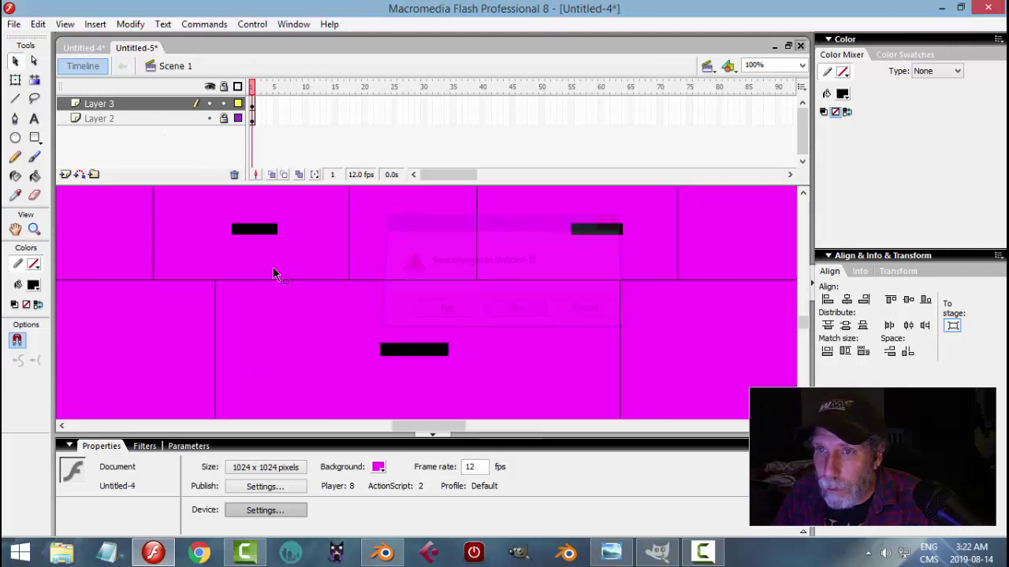
click(799, 46)
click(516, 309)
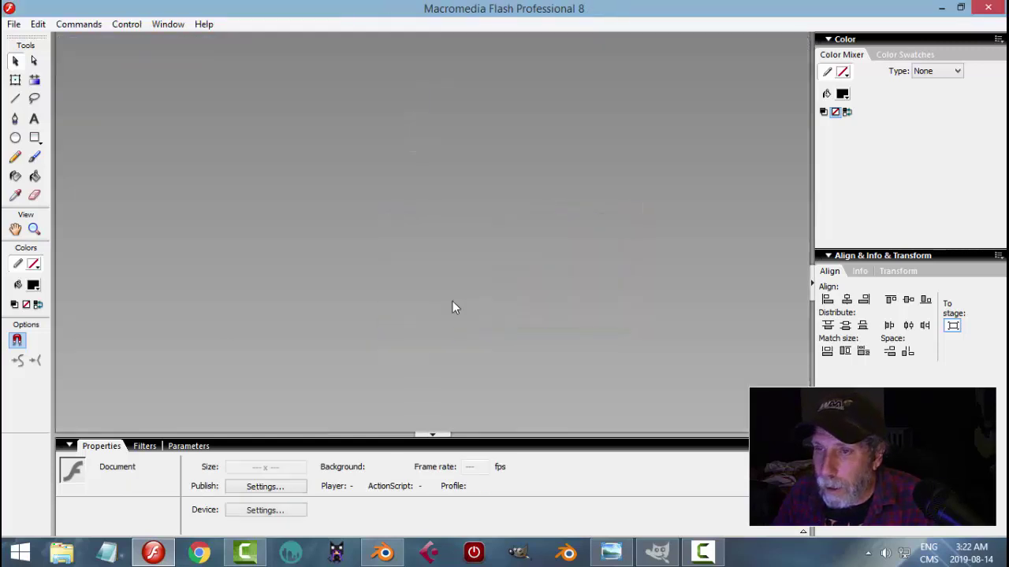
- Create a new blank Flash Document
click(13, 23)
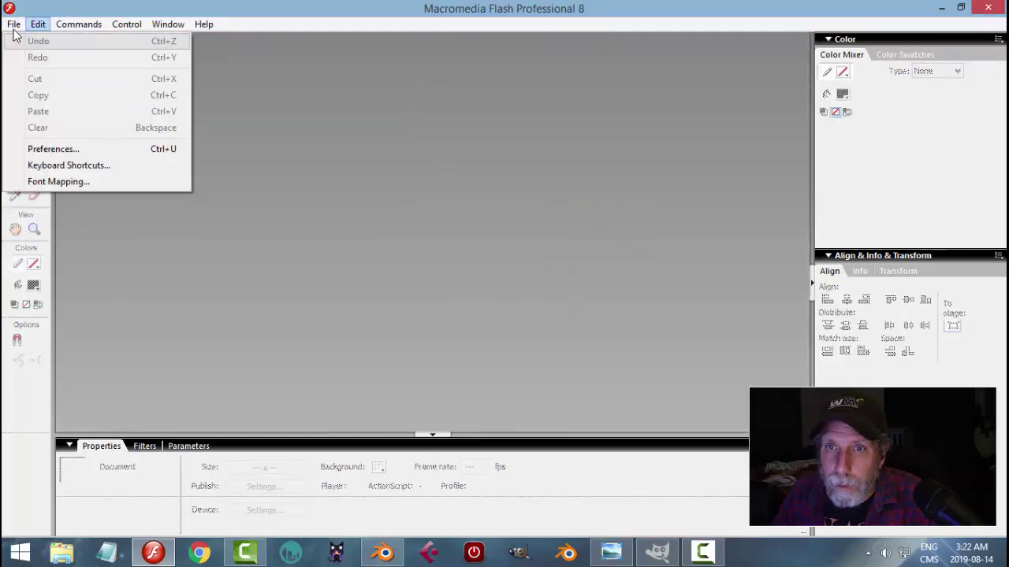
click(31, 41)
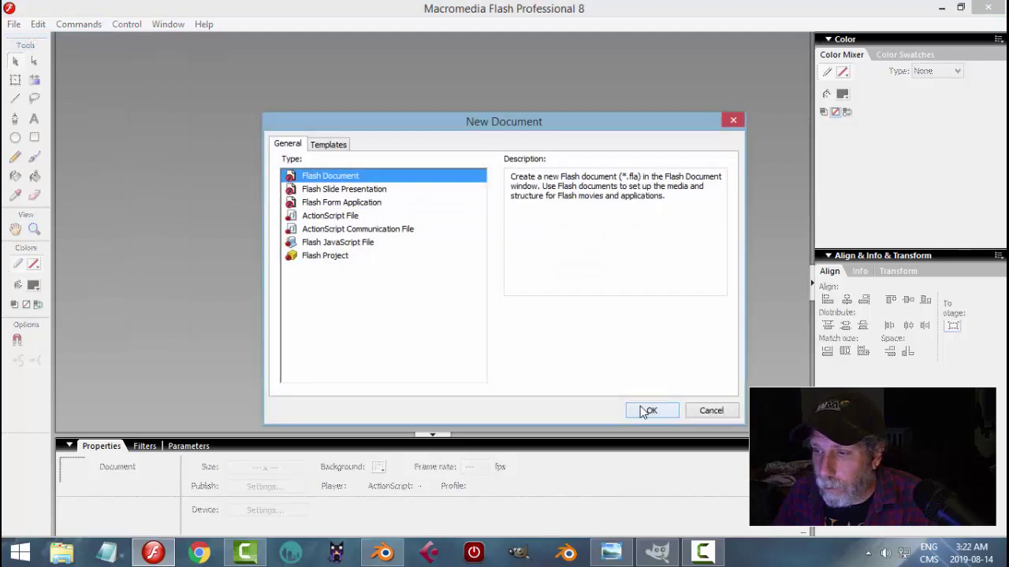
click(648, 411)
- Set the document's dimensions to 1024 x 1024 px and its background color to magenta
click(278, 471)
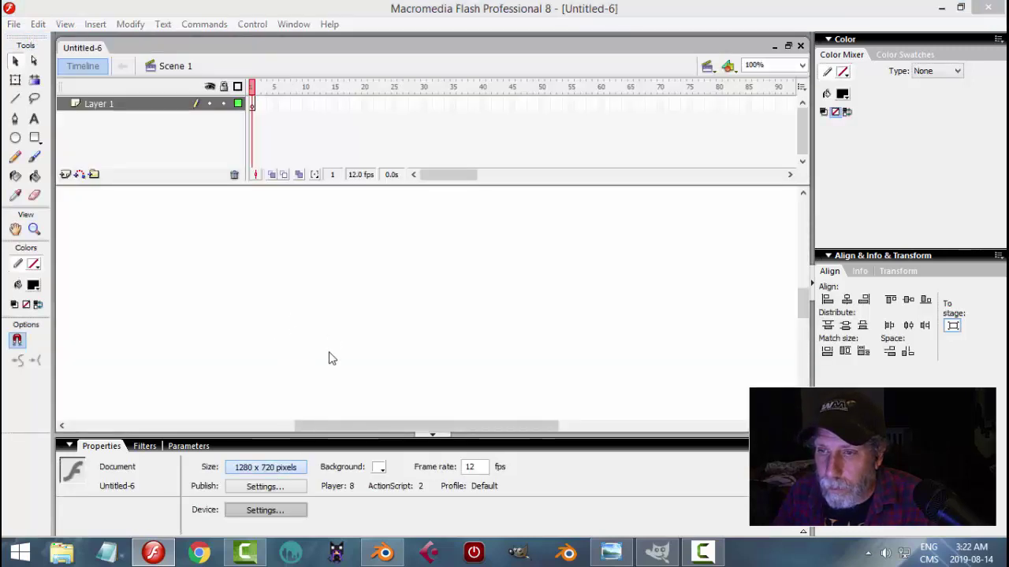
text(10)
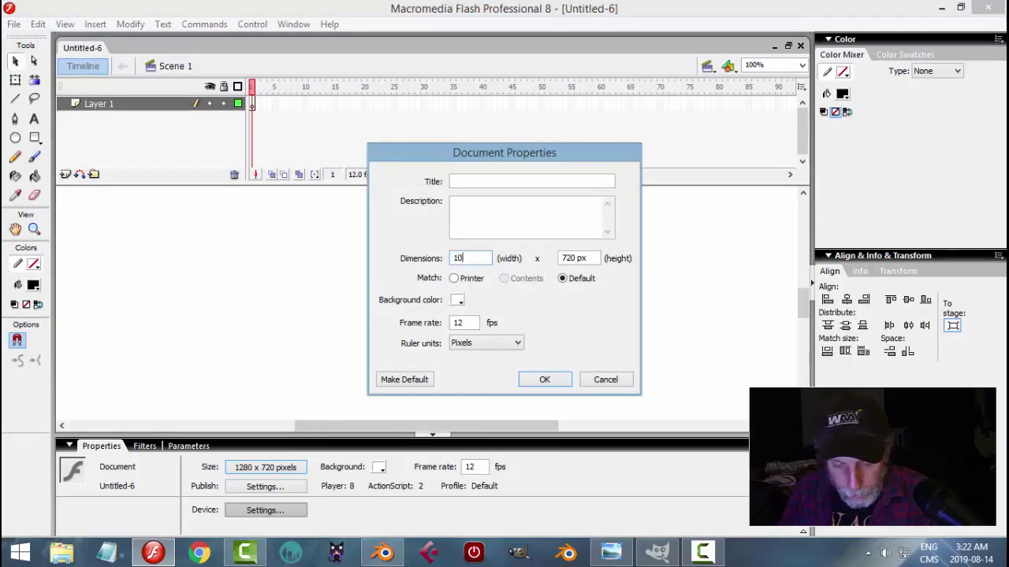
text(24)
key(Tab)
text(10)
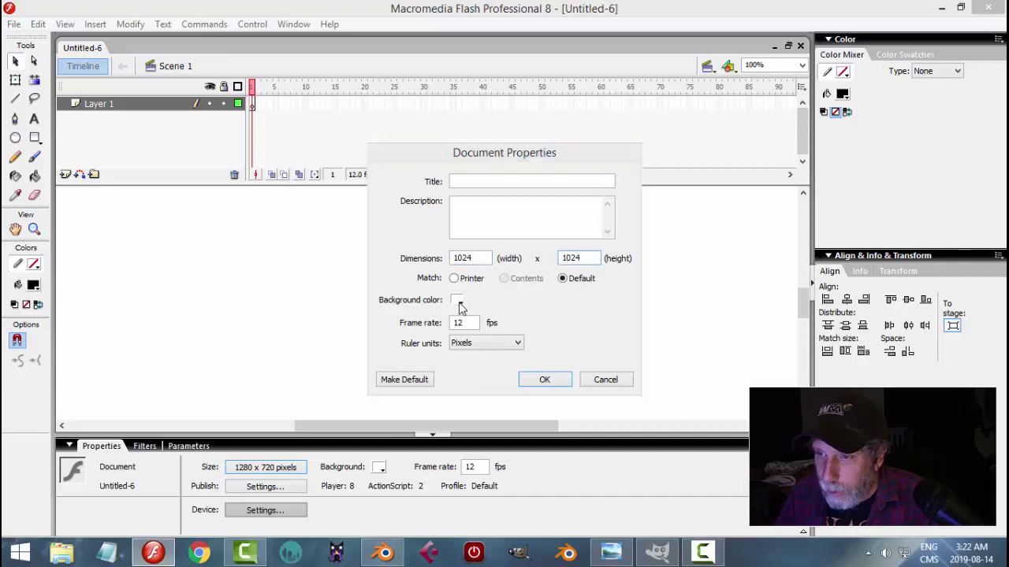
click(457, 301)
click(469, 444)
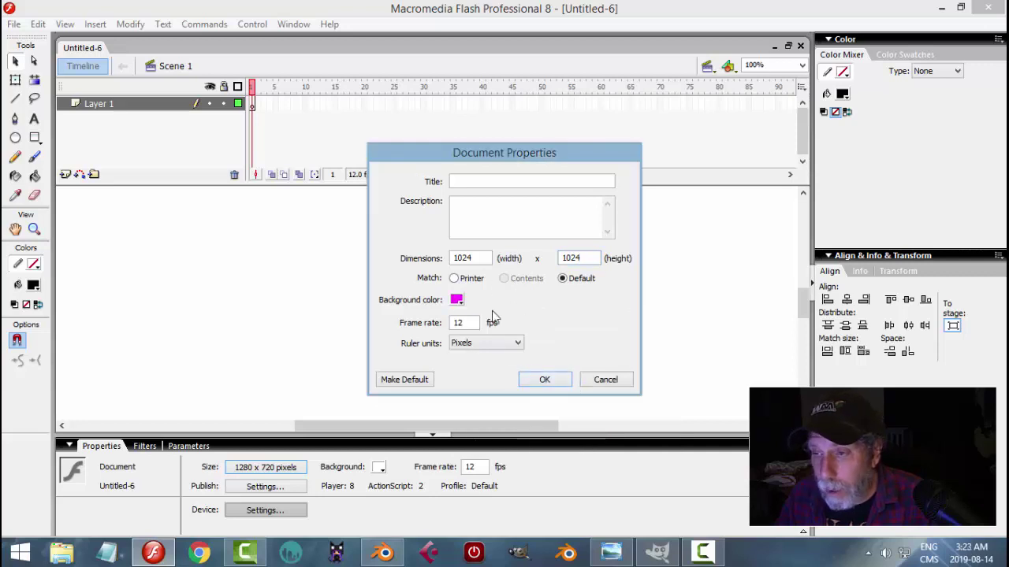
click(545, 379)
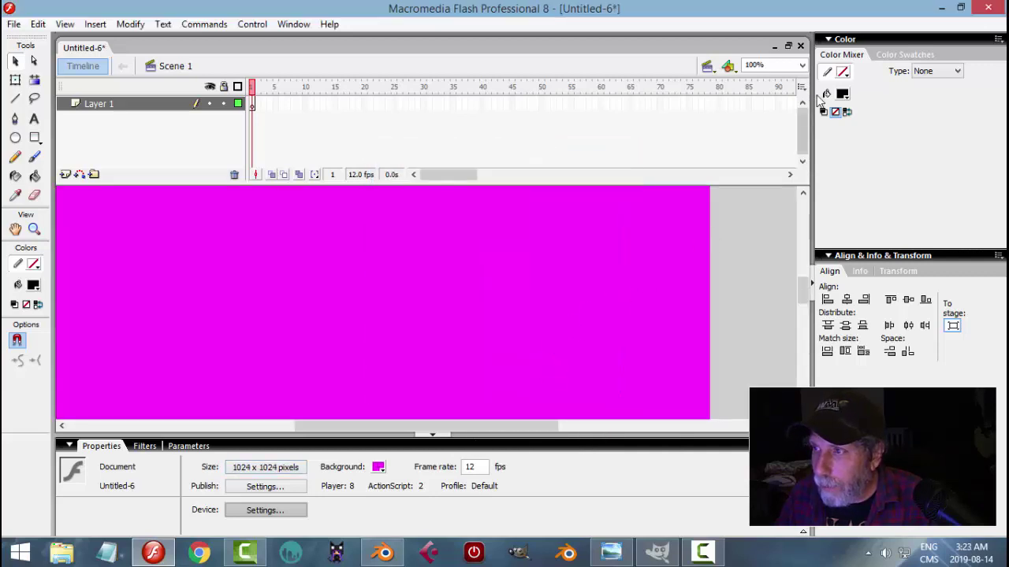
- Import SciLabDesk_video_UV.png from the EXPORT SCILAB DESK VIDEO folder onto the stage and select the imported bitmap
click(802, 65)
click(761, 104)
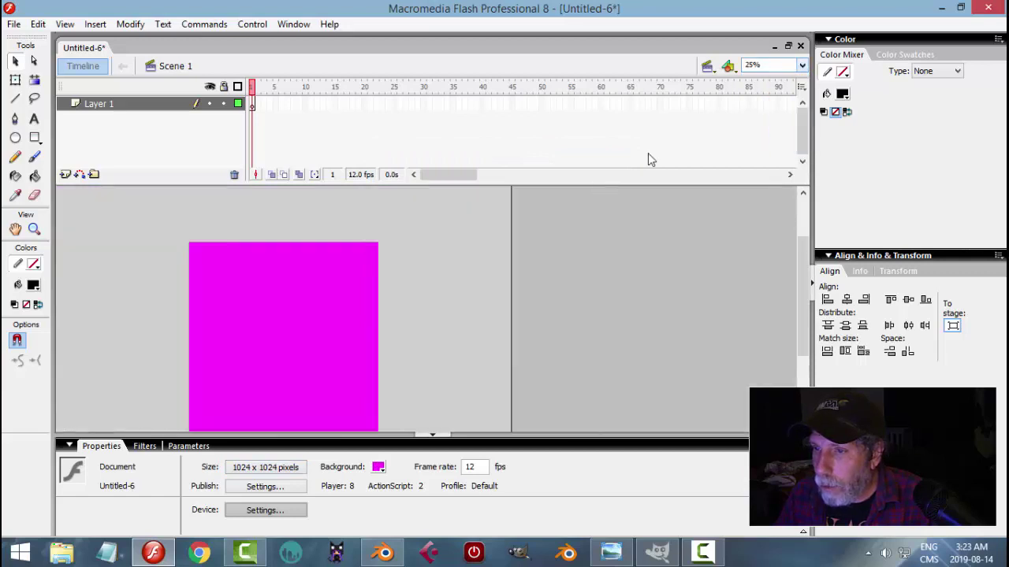
click(15, 23)
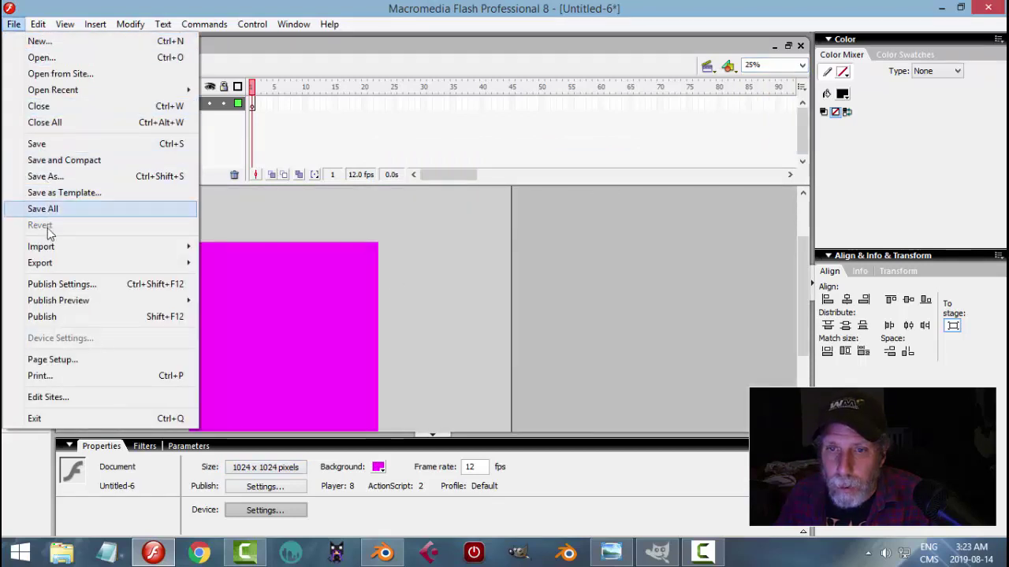
mouse_move(45, 246)
click(298, 244)
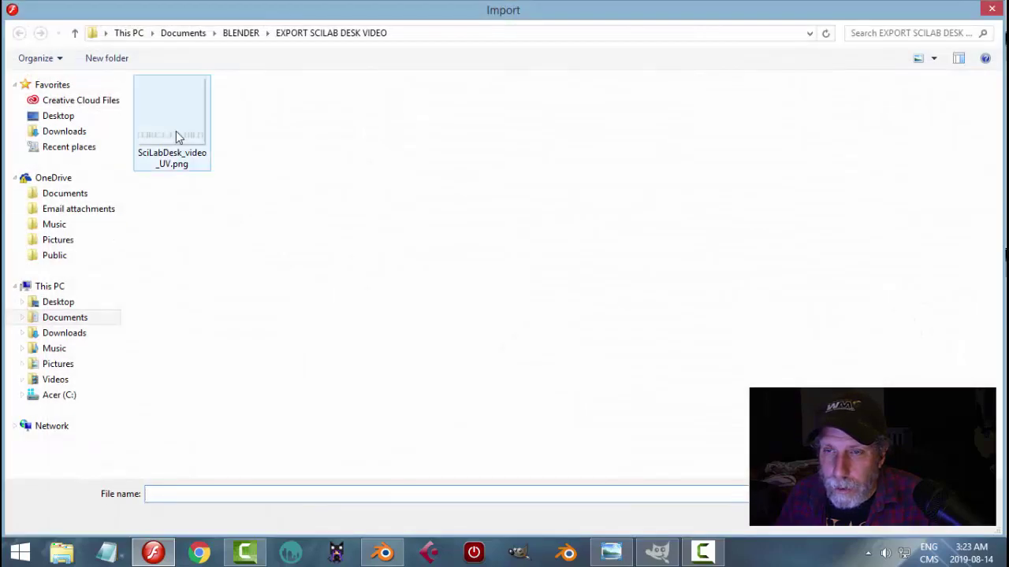
click(176, 131)
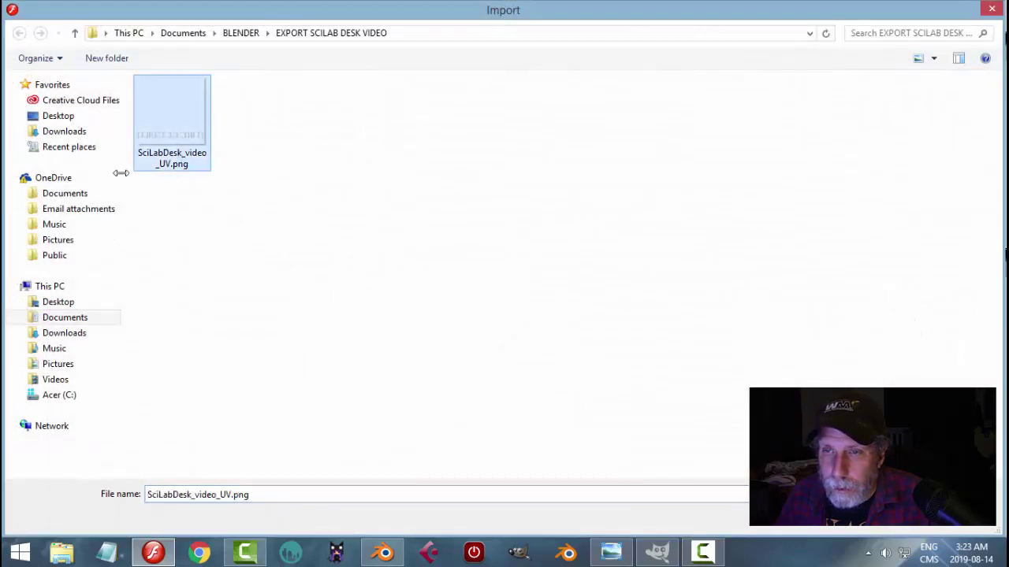
key(Return)
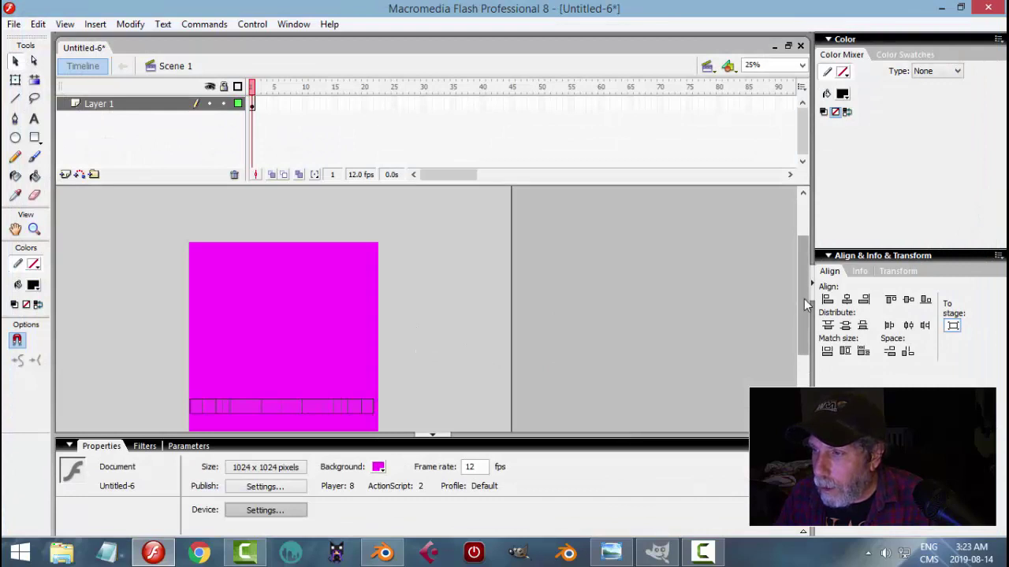
drag(804, 300, 803, 316)
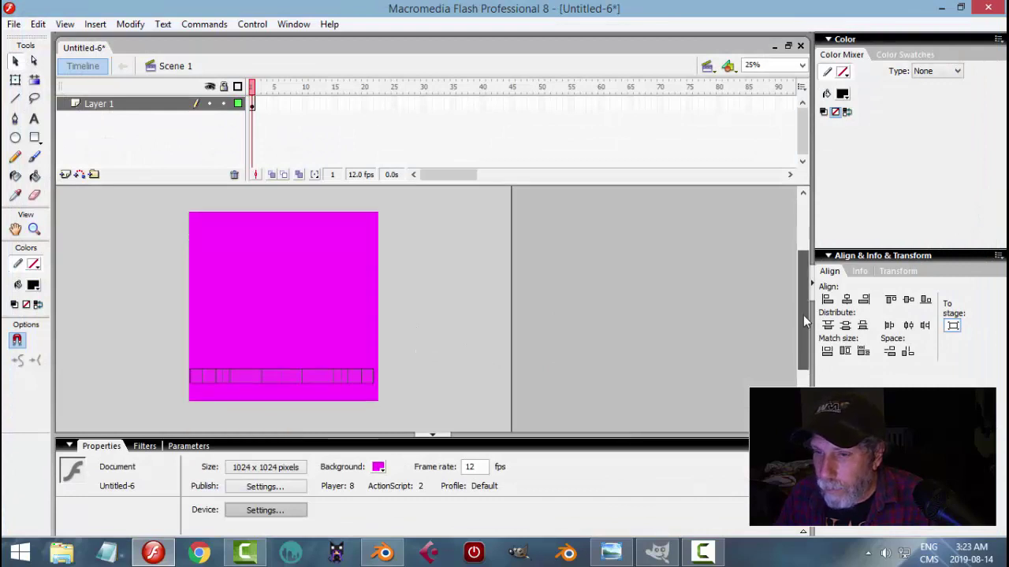
click(345, 372)
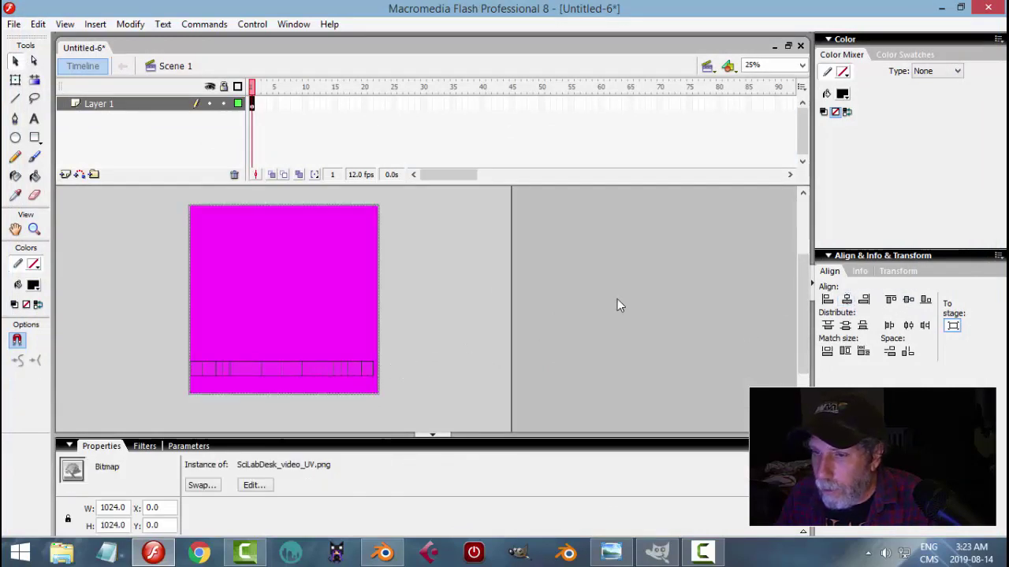
- Lock Layer 1 holding the UV bitmap and add a new layer above it
click(224, 104)
click(65, 174)
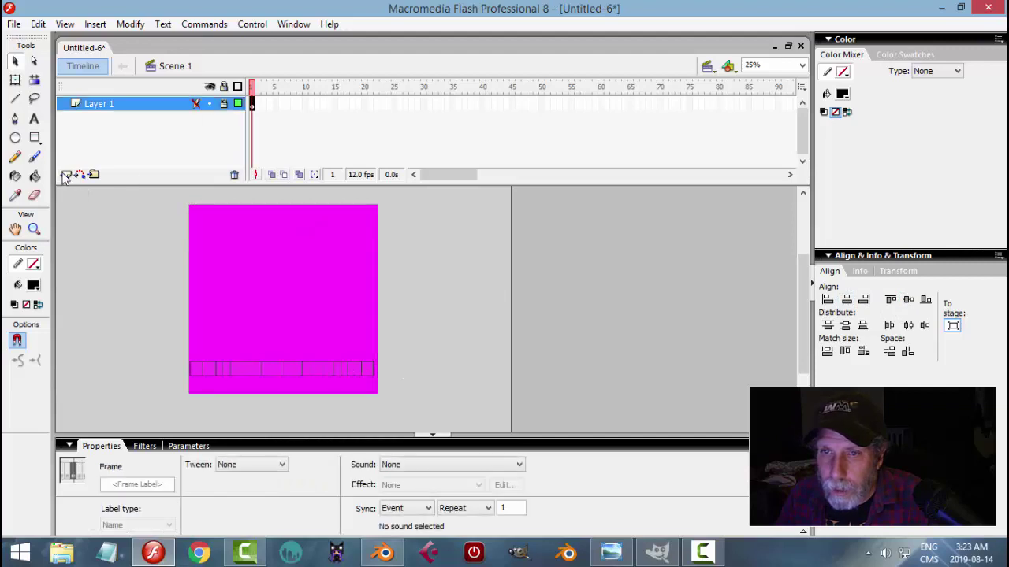
- Draw a black hairline horizontal line about 1045 px long across the full UV strip, near its mid-height, with the Line tool
click(800, 67)
click(757, 110)
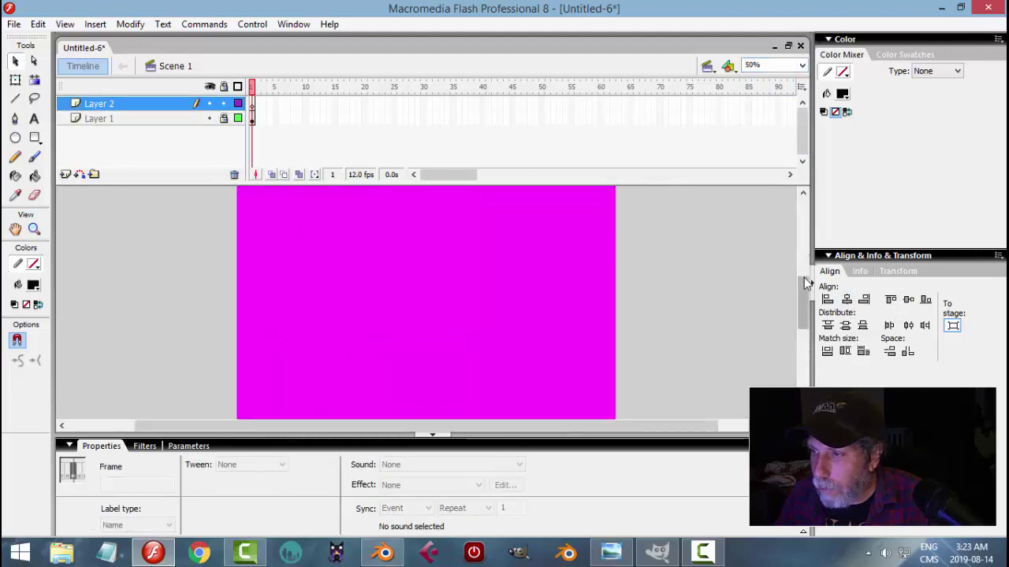
click(678, 253)
scroll(709, 229, down, 5)
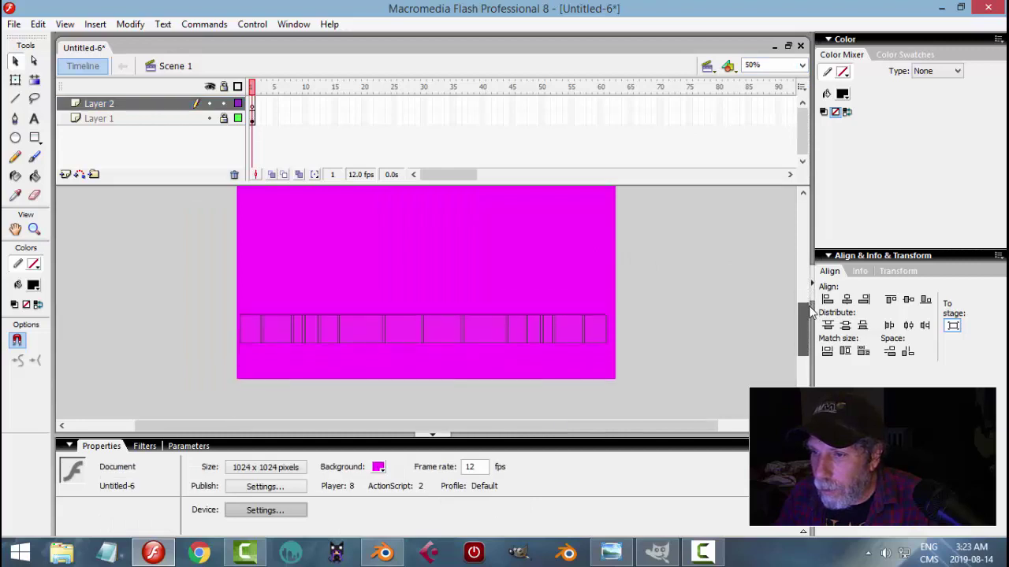
click(788, 63)
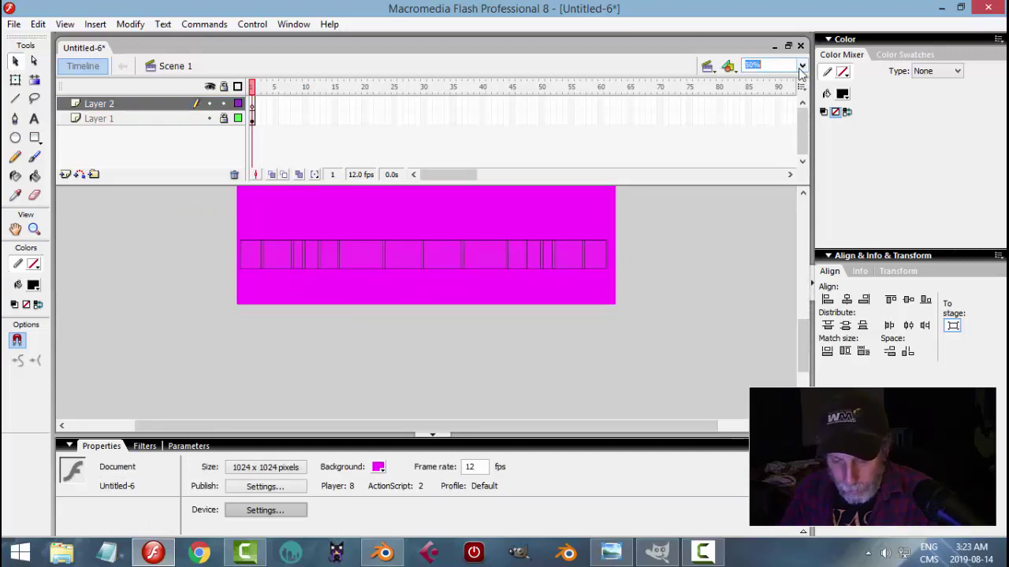
text(65)
key(Return)
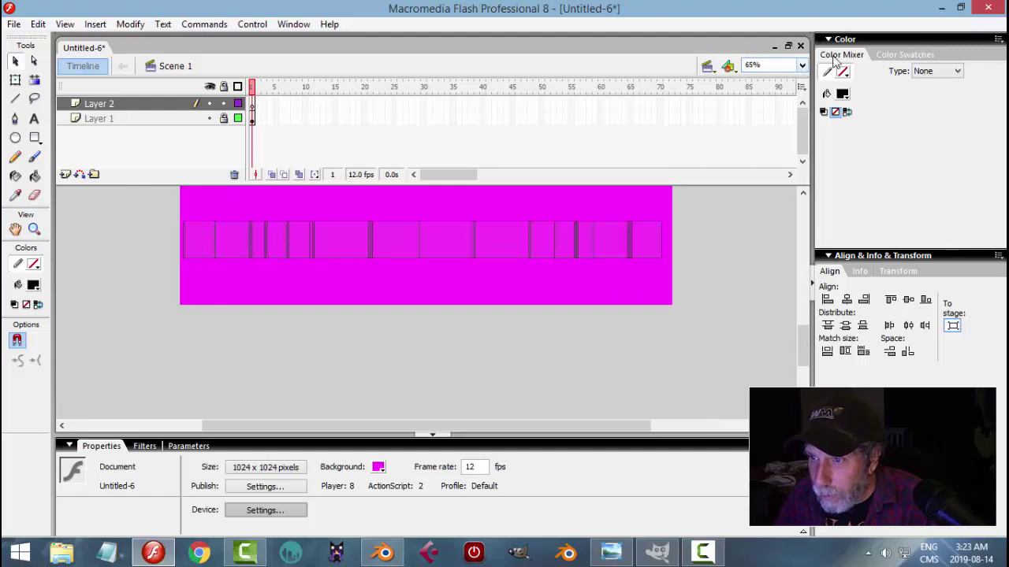
click(777, 64)
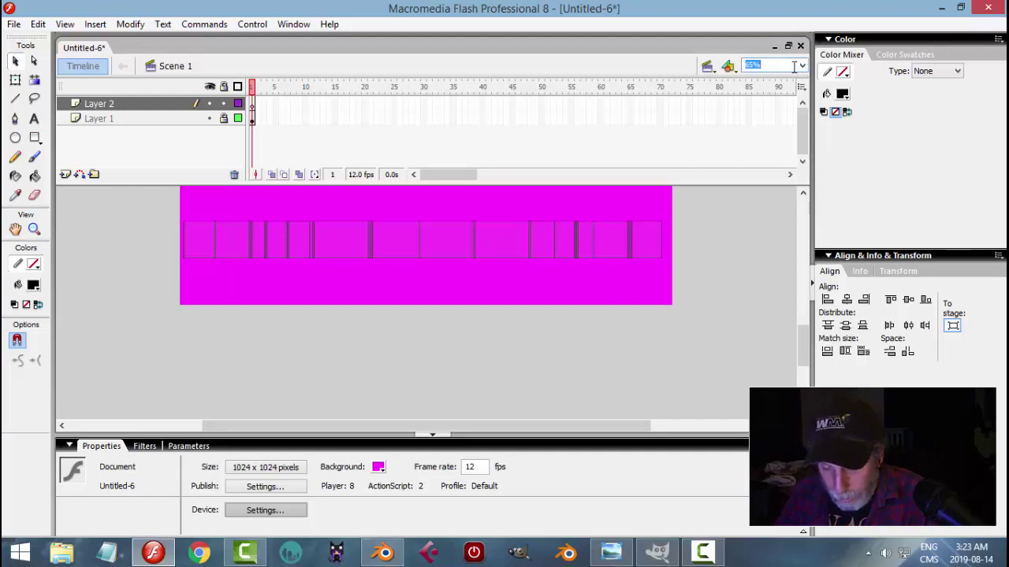
text(80)
key(Return)
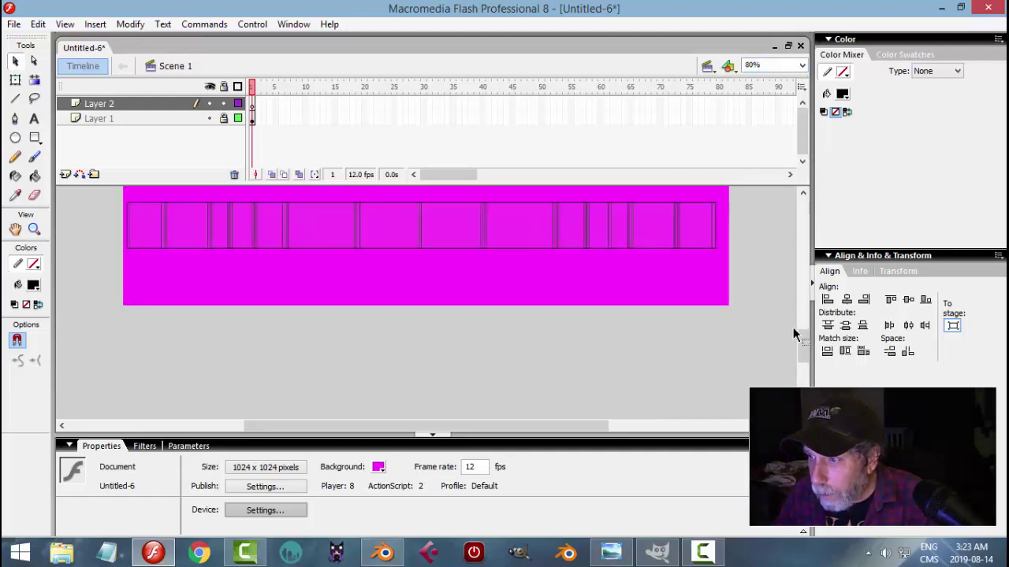
drag(800, 341, 797, 331)
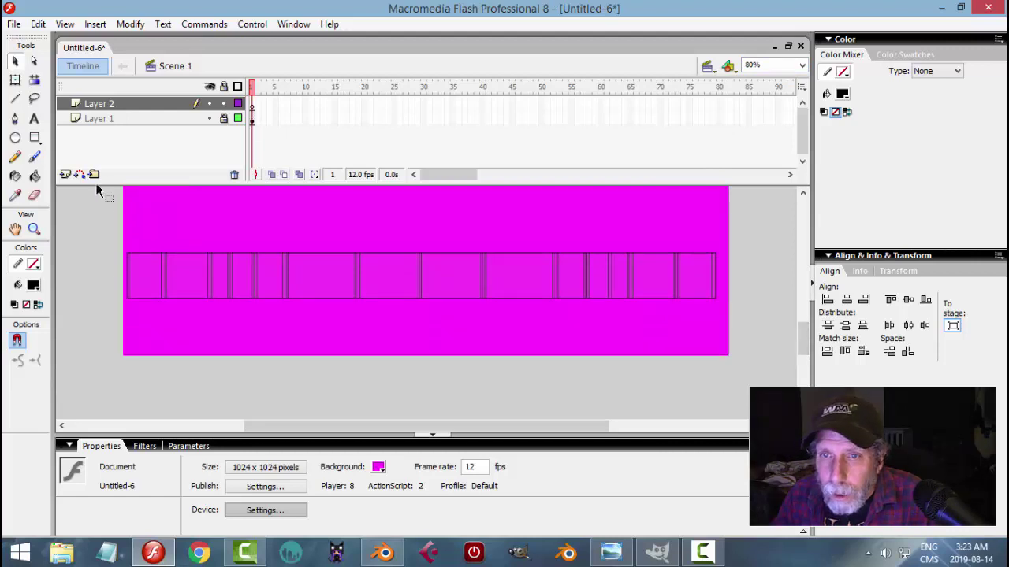
click(15, 99)
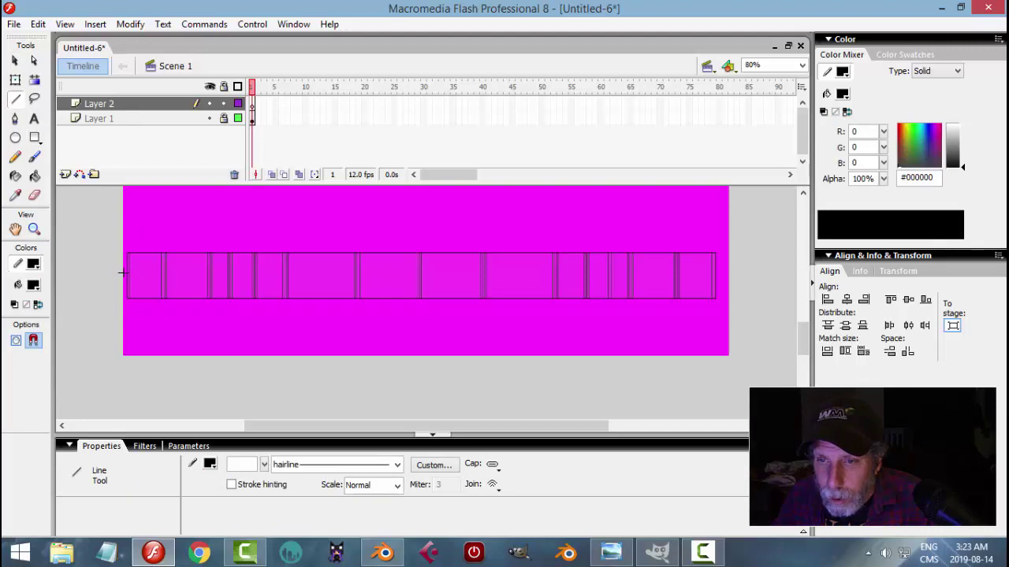
drag(122, 273, 739, 273)
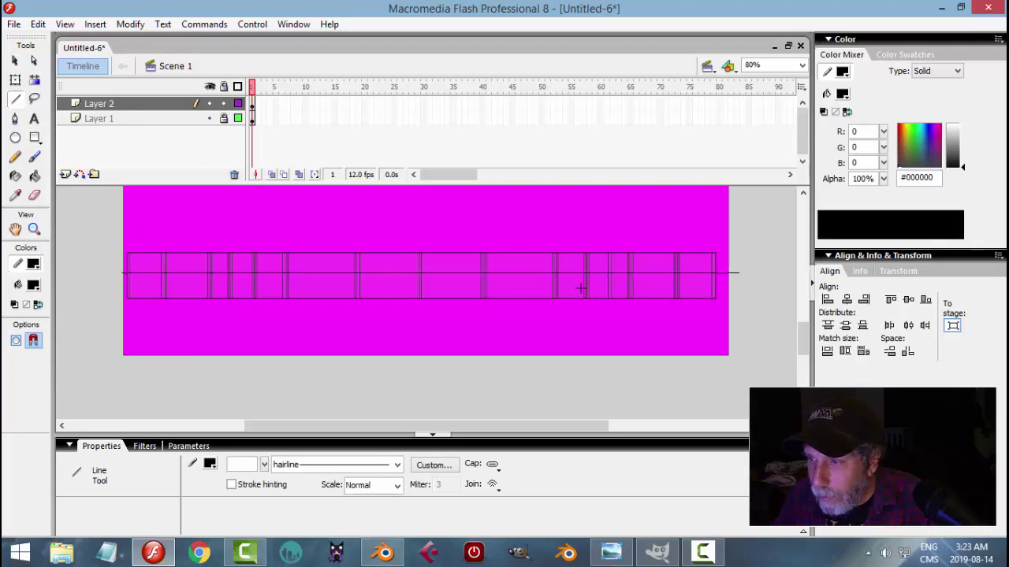
- Select the horizontal line and nudge it down 5 px to Y 888.5
click(15, 61)
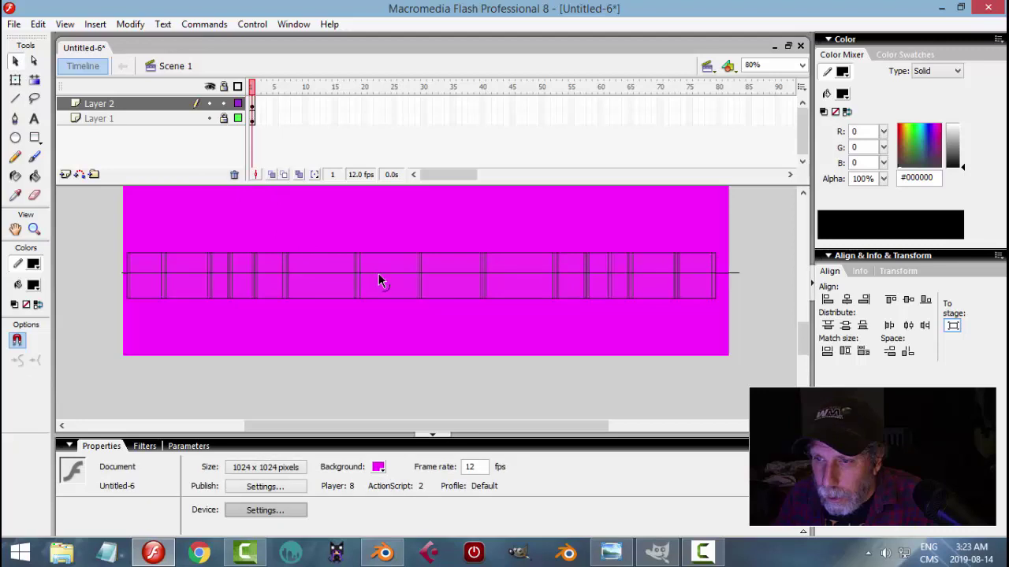
click(431, 274)
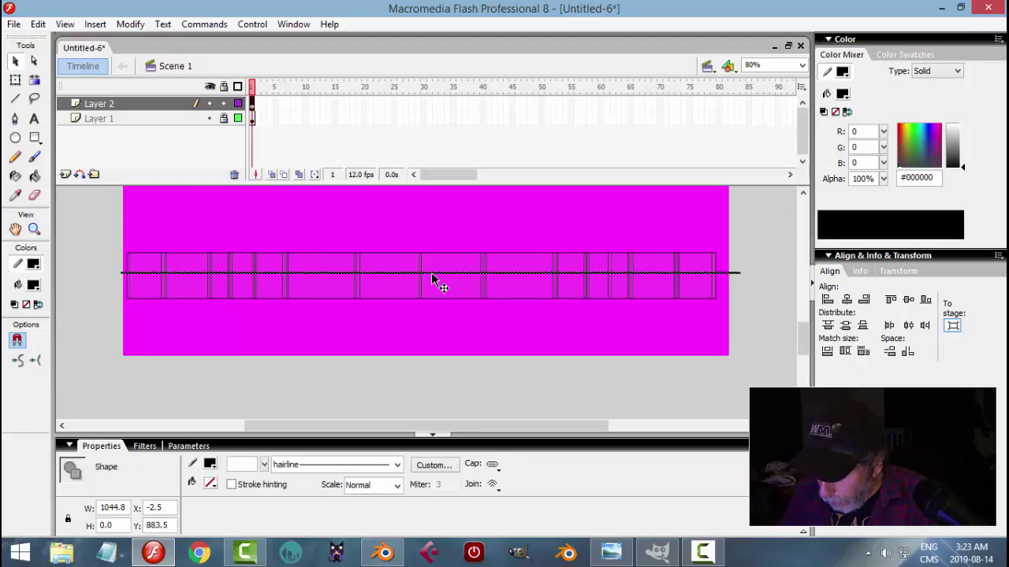
key(Down)
key(Down)
key(Down)
key(Down)
key(Down)
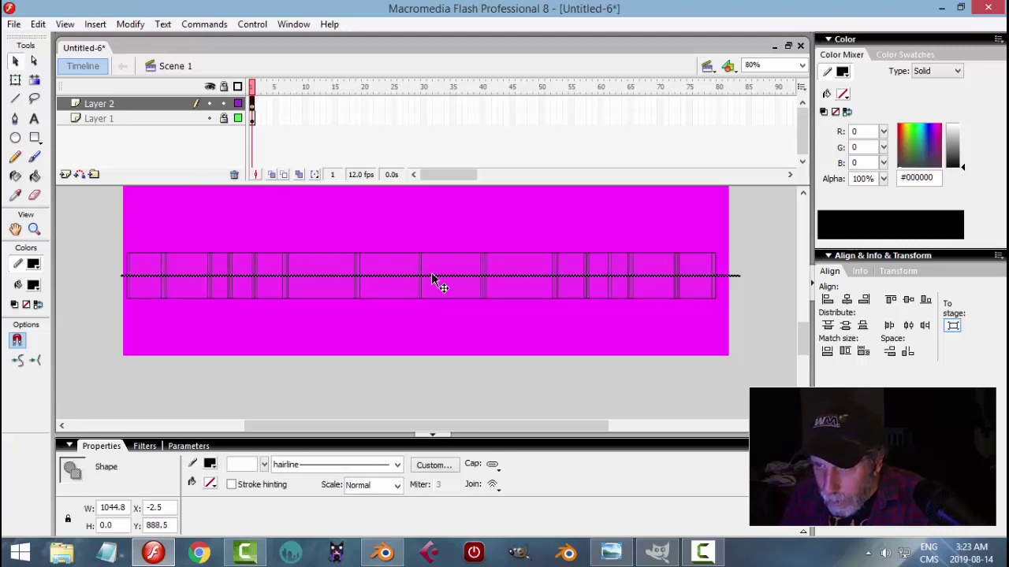
- Check the panel seams in the SciLabDeskWIP.png reference and the desk model in Blender, and return to Flash
click(611, 553)
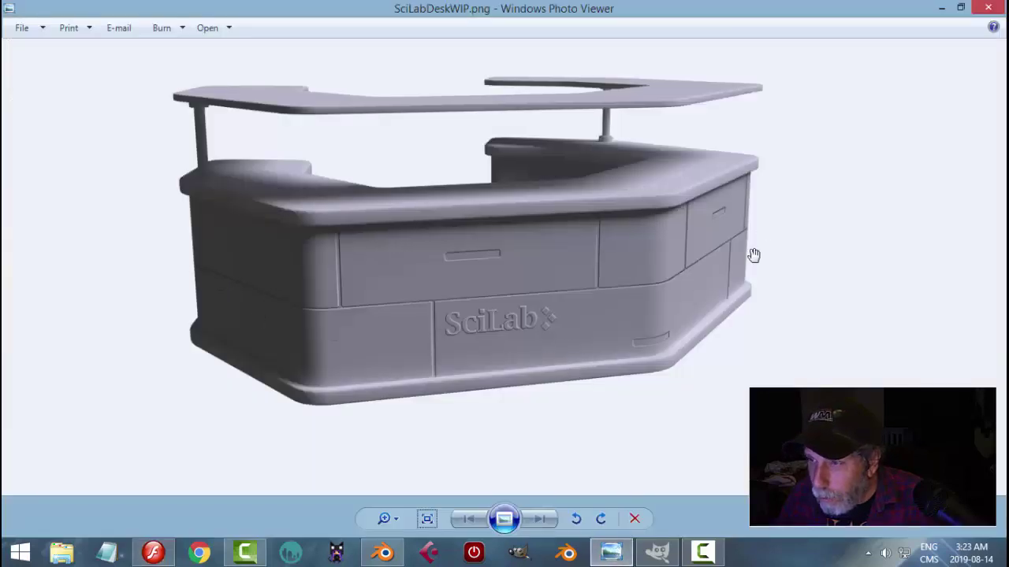
click(382, 553)
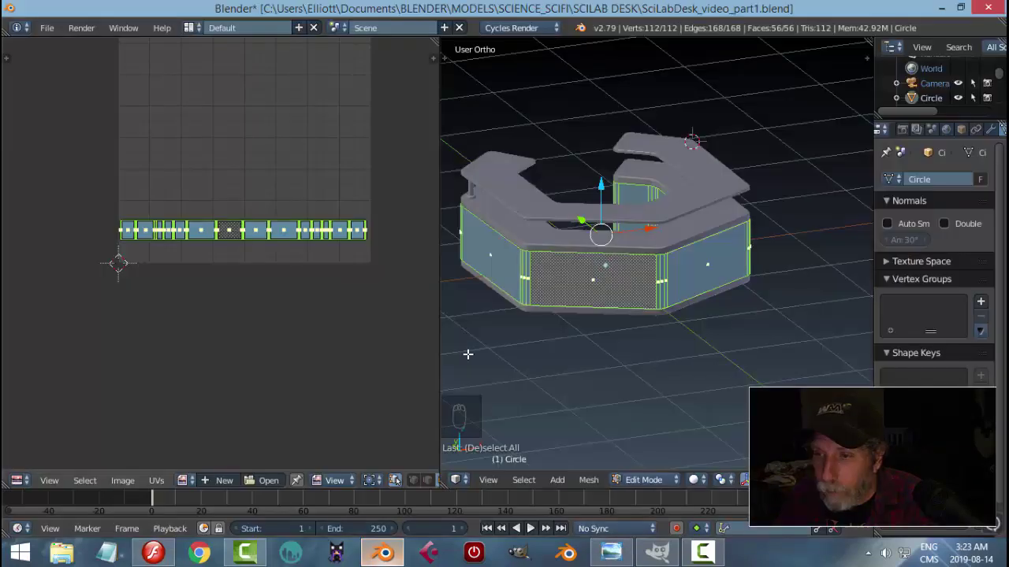
click(153, 553)
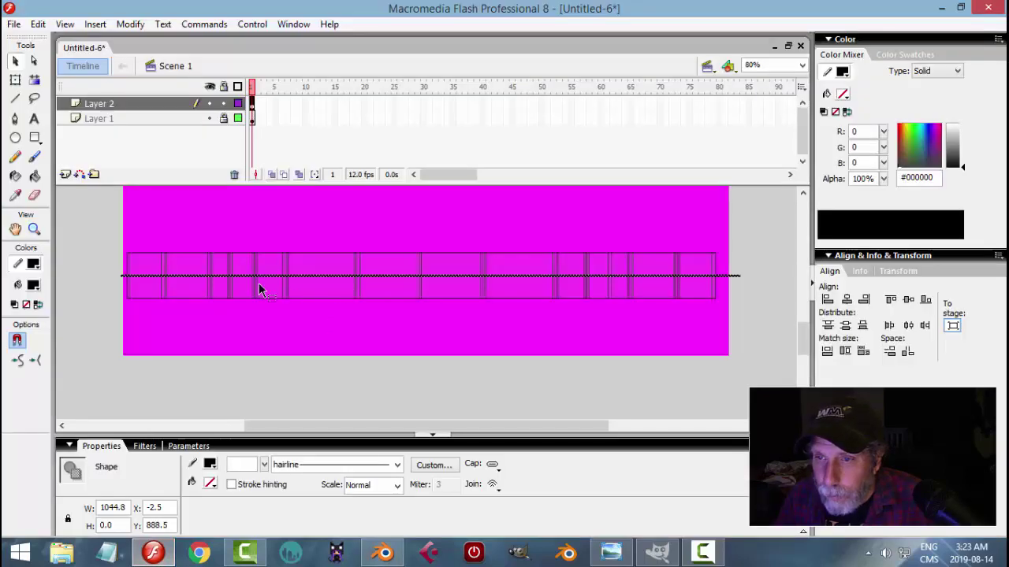
- Deselect the line and delete Layer 1 with the UV bitmap, leaving only the line's layer
scroll(386, 325, up, 2)
scroll(409, 331, down, 1)
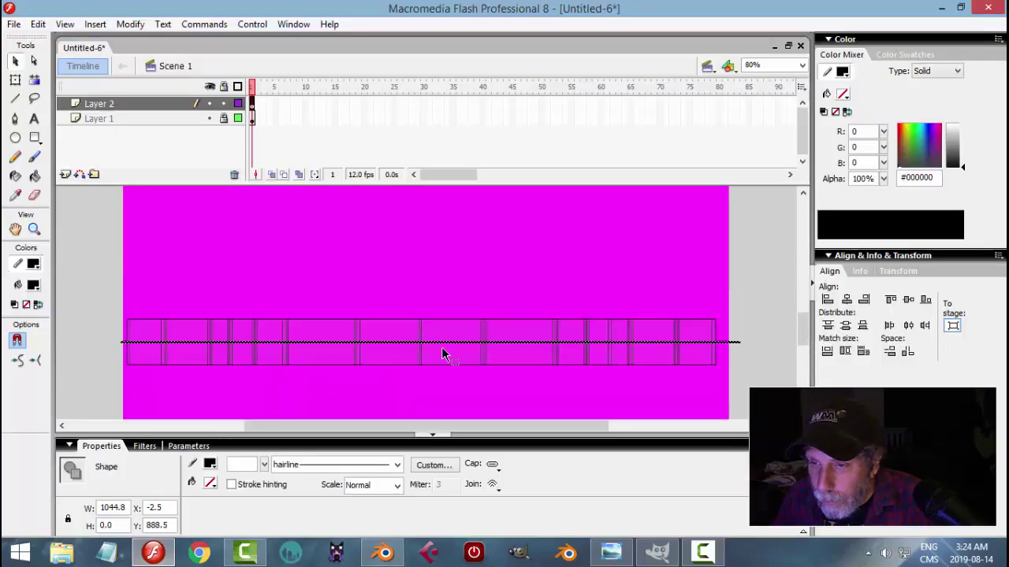
key(a)
click(441, 250)
click(170, 119)
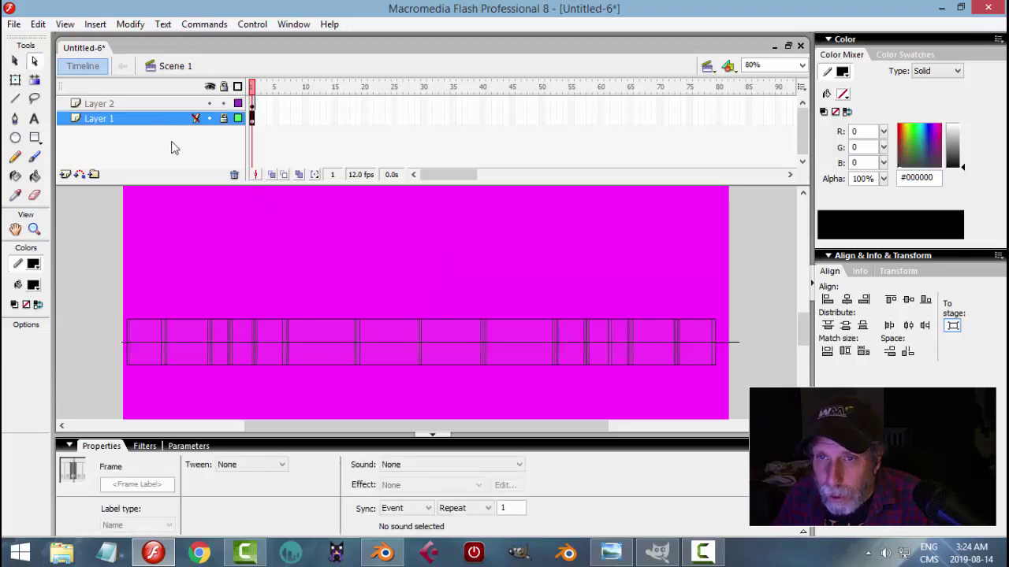
click(14, 62)
click(234, 175)
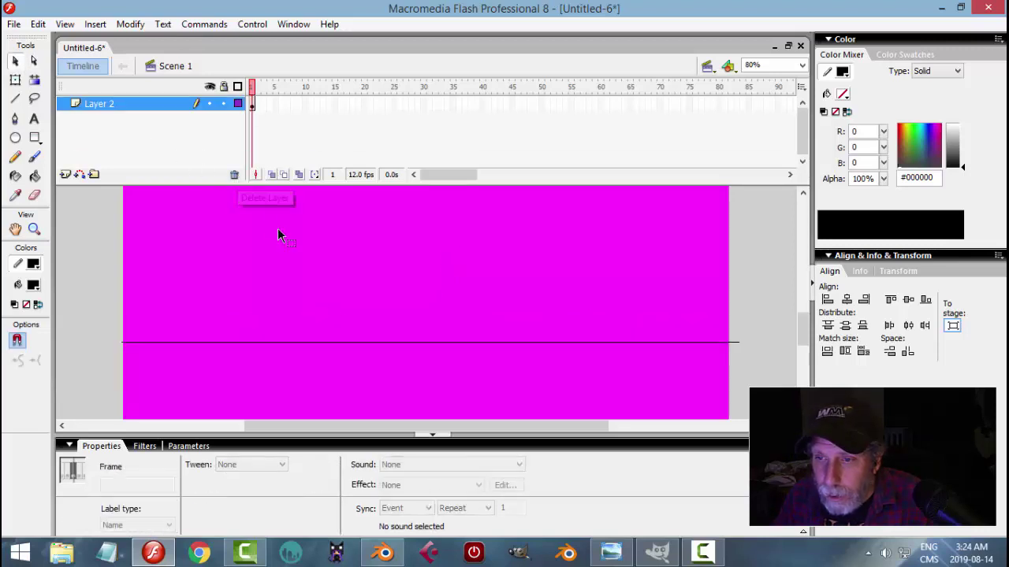
- Export the image to the EXPORT SCILAB DESK VIDEO folder as SciLabDesk_video_LINES.png, 1024 x 1024 px, 24 bit with alpha channel
click(17, 26)
mouse_move(79, 263)
click(229, 261)
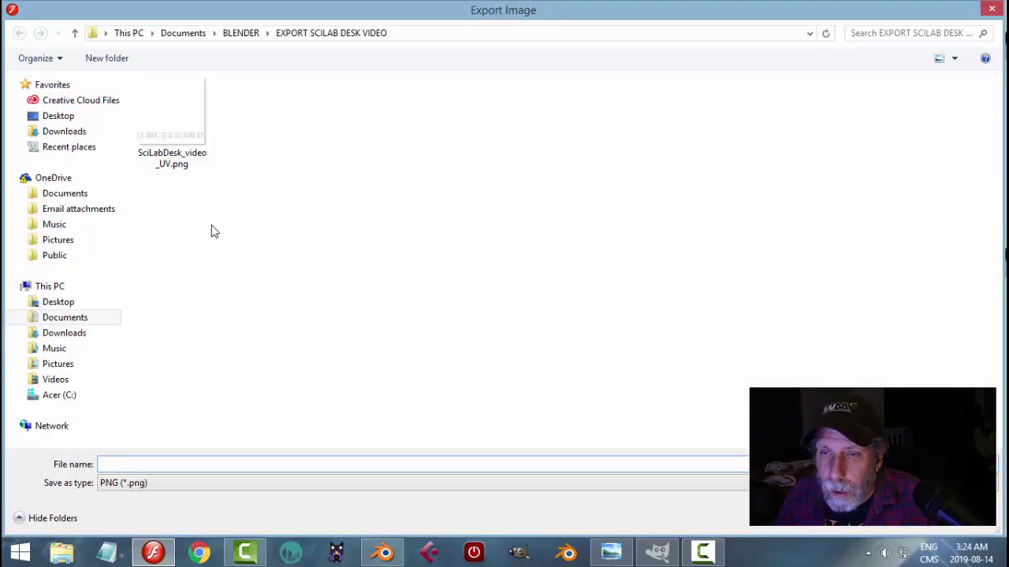
click(202, 164)
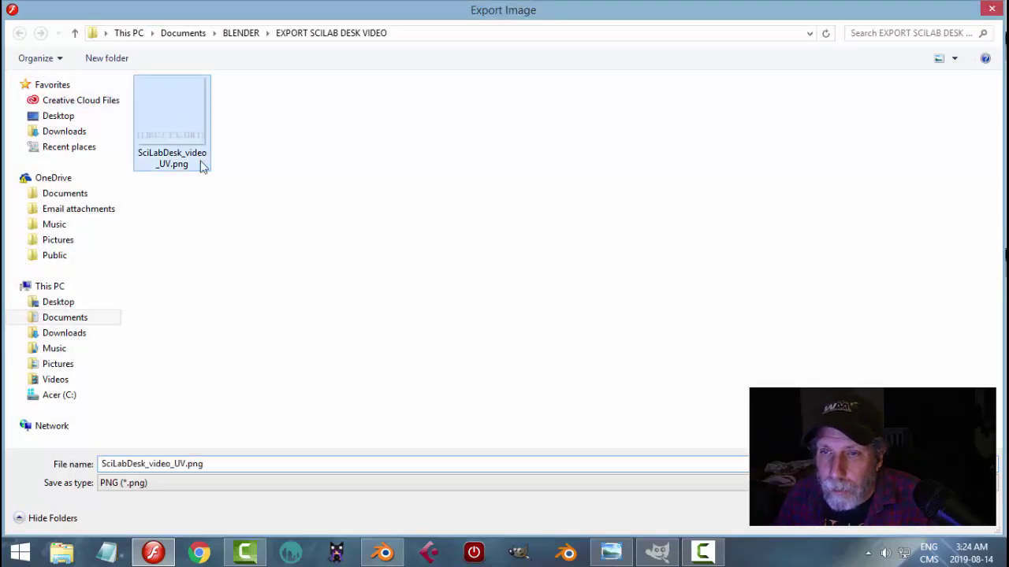
click(181, 465)
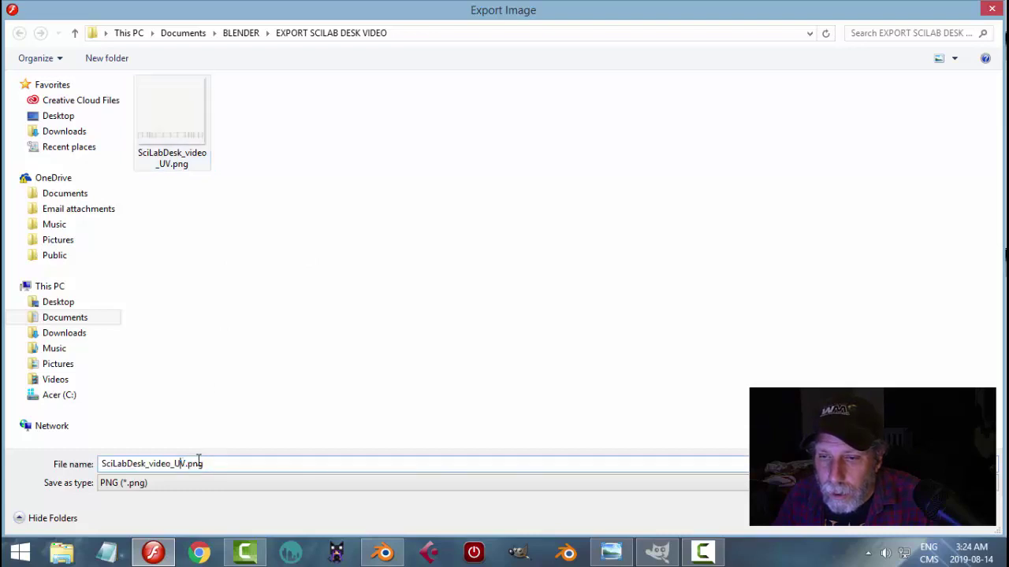
key(BackSpace)
key(BackSpace)
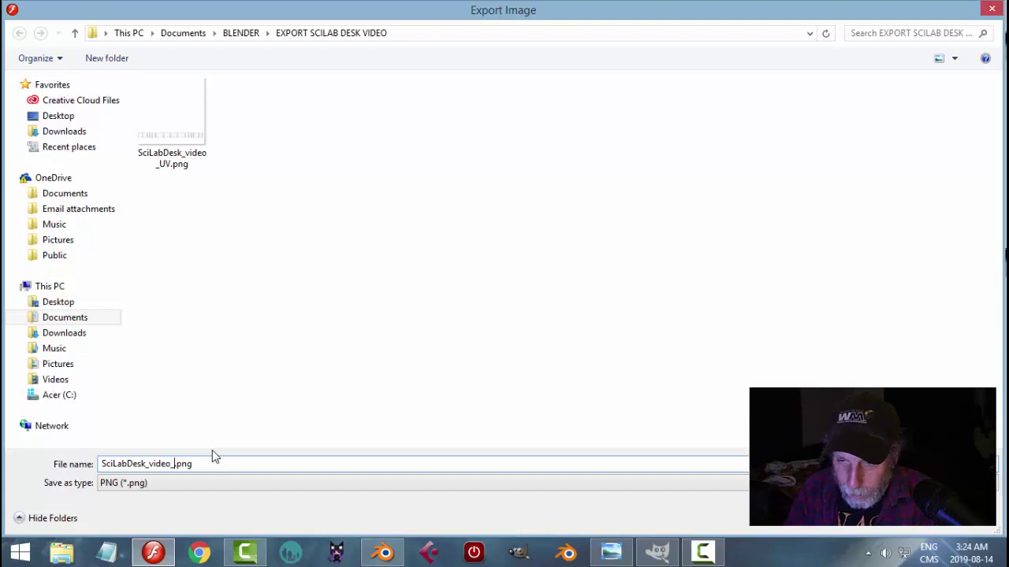
text(LINES)
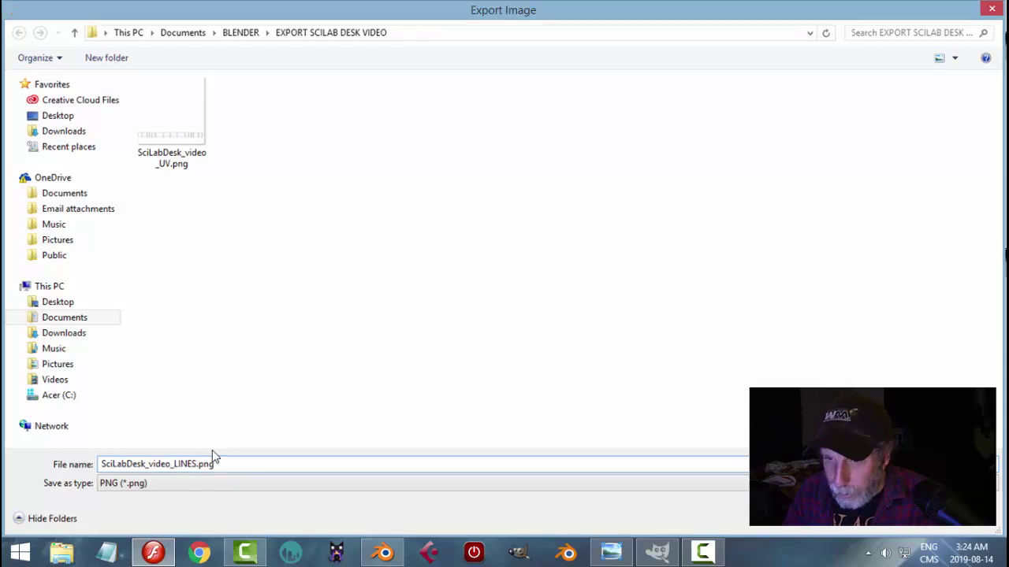
key(Return)
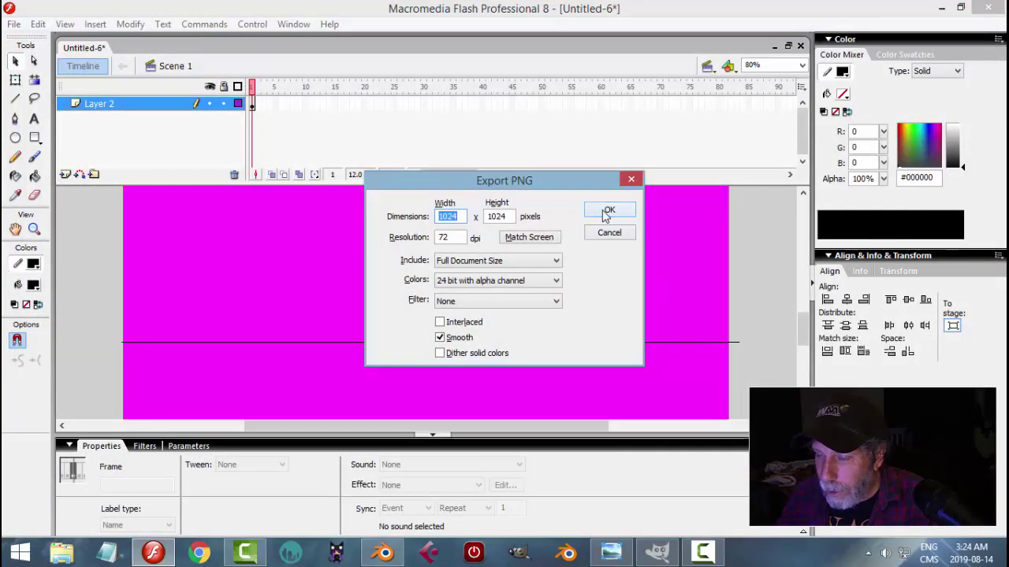
click(606, 212)
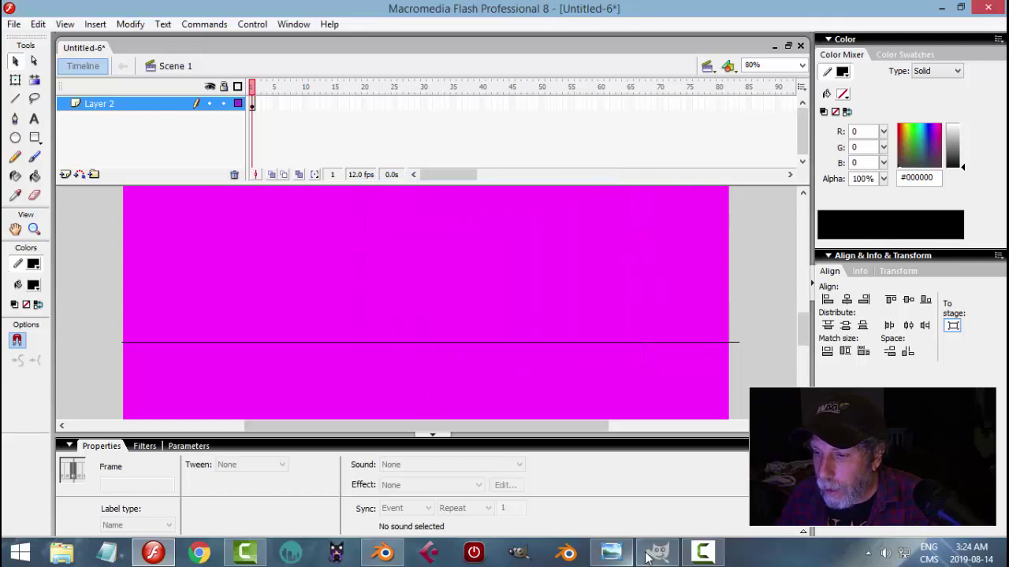
- Switch to GIMP and open SciLabDesk_video_LINES.png from the EXPORT SCILAB DESK VIDEO folder
click(651, 554)
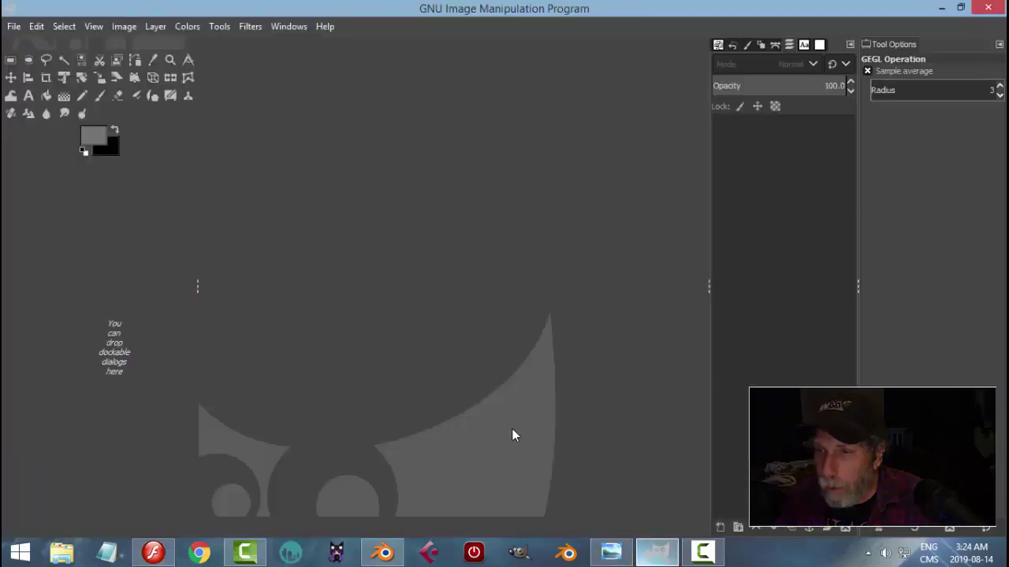
click(14, 26)
click(39, 76)
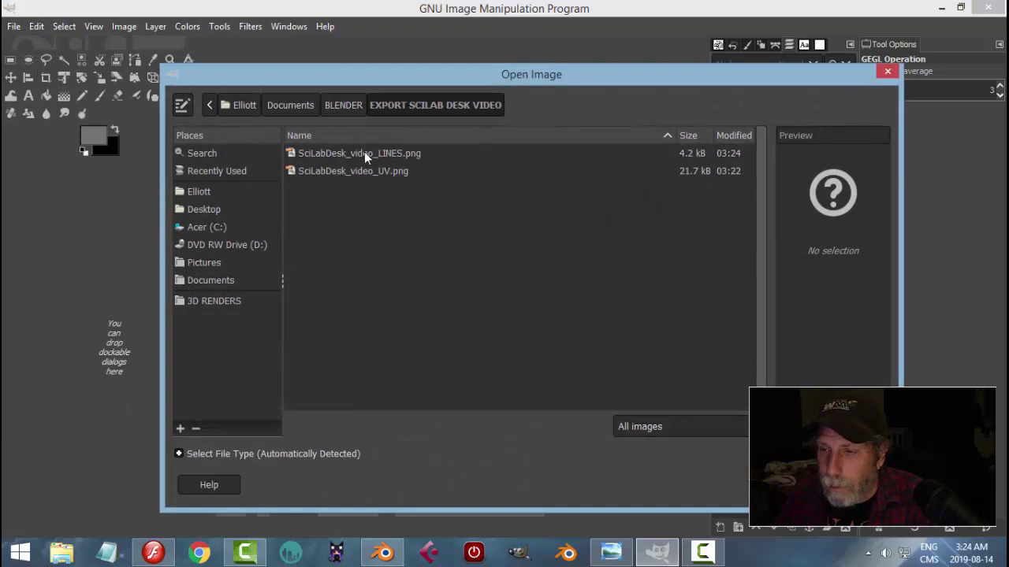
double_click(364, 153)
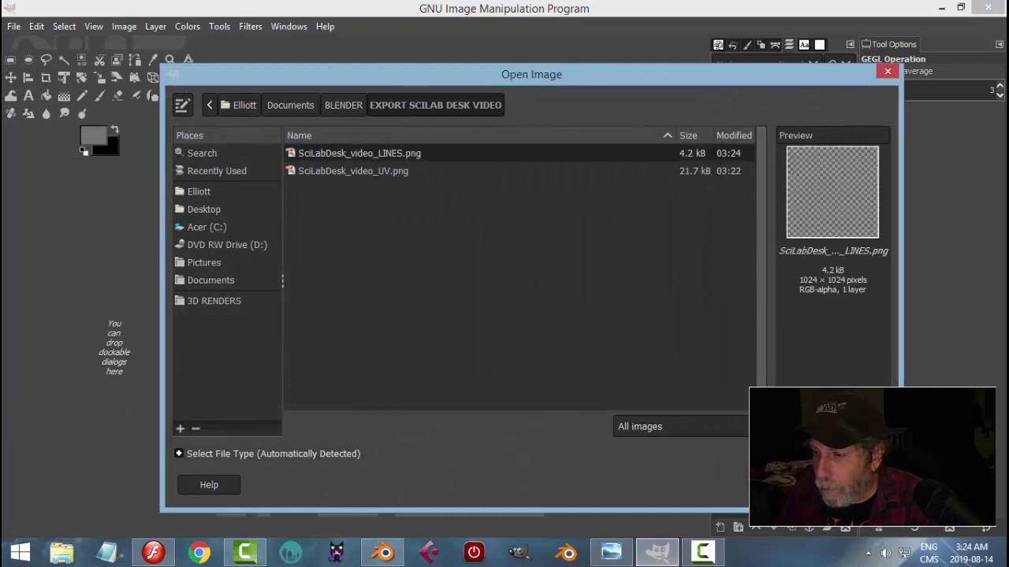
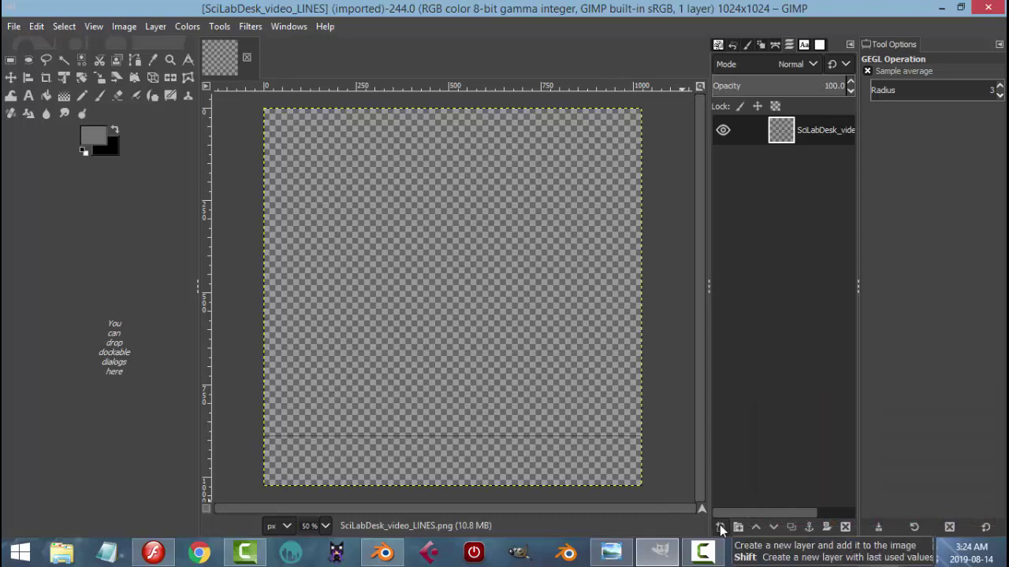
- Add a 1024 x 1024 px layer filled with the gray foreground color and lower it beneath the line layer
click(721, 528)
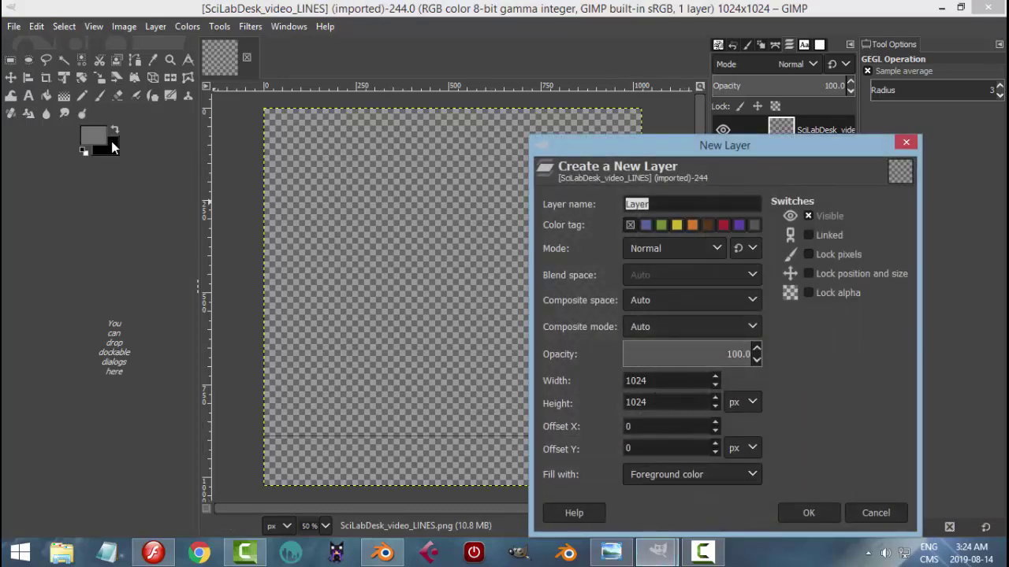
click(804, 511)
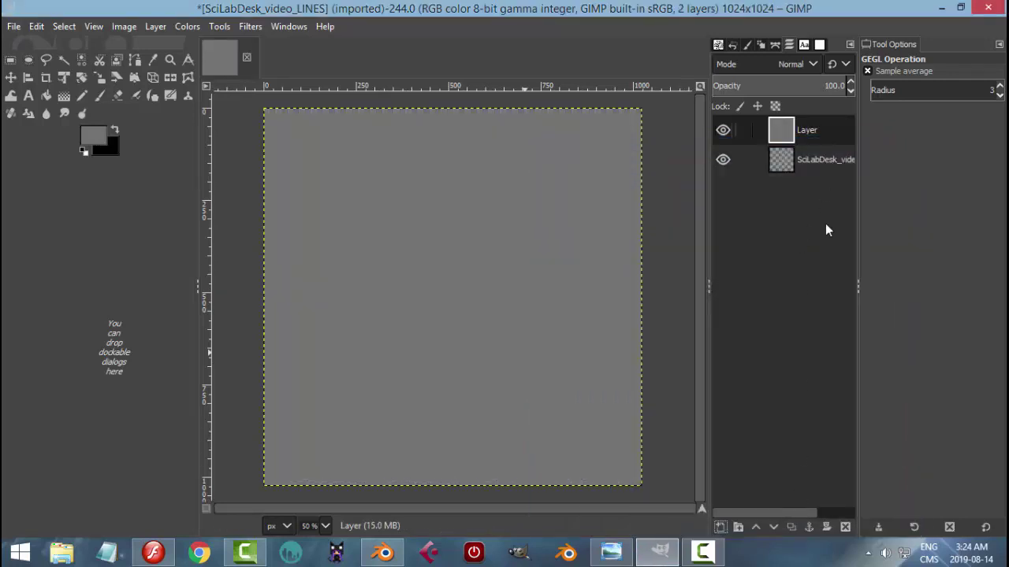
click(780, 529)
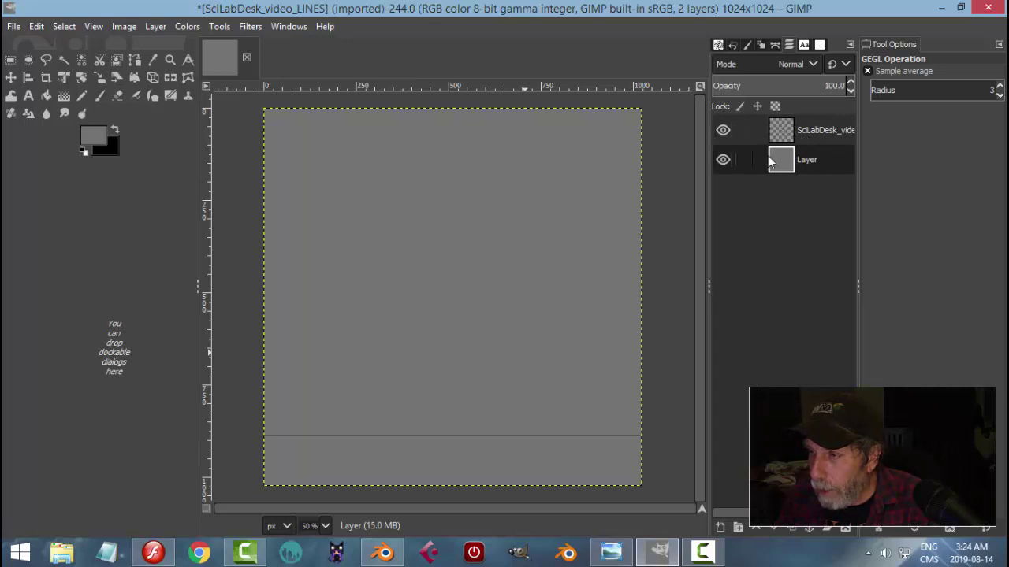
- Overwrite SciLabDesk_video_LINES.png with the gray-backed line image
click(36, 26)
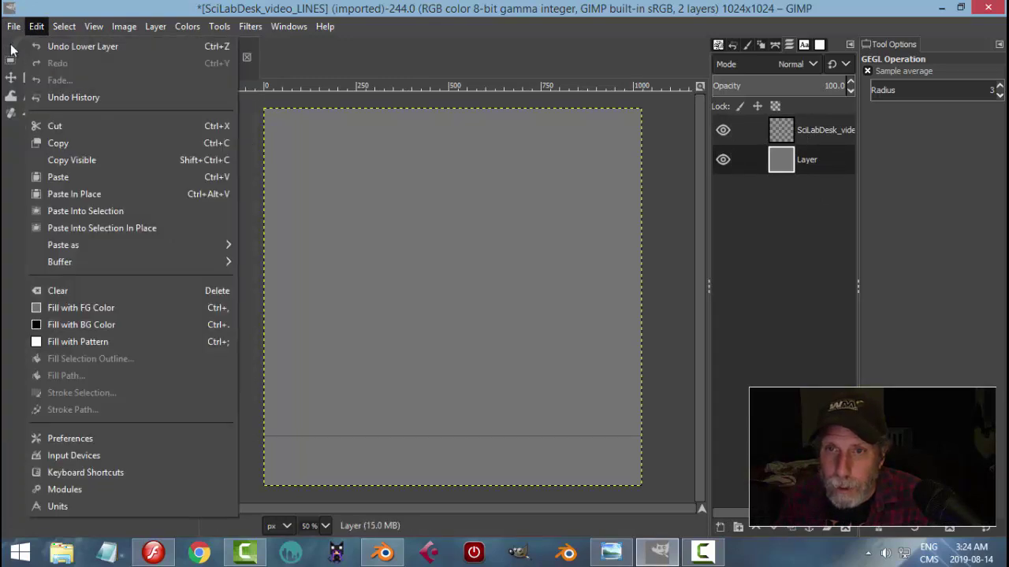
mouse_move(14, 26)
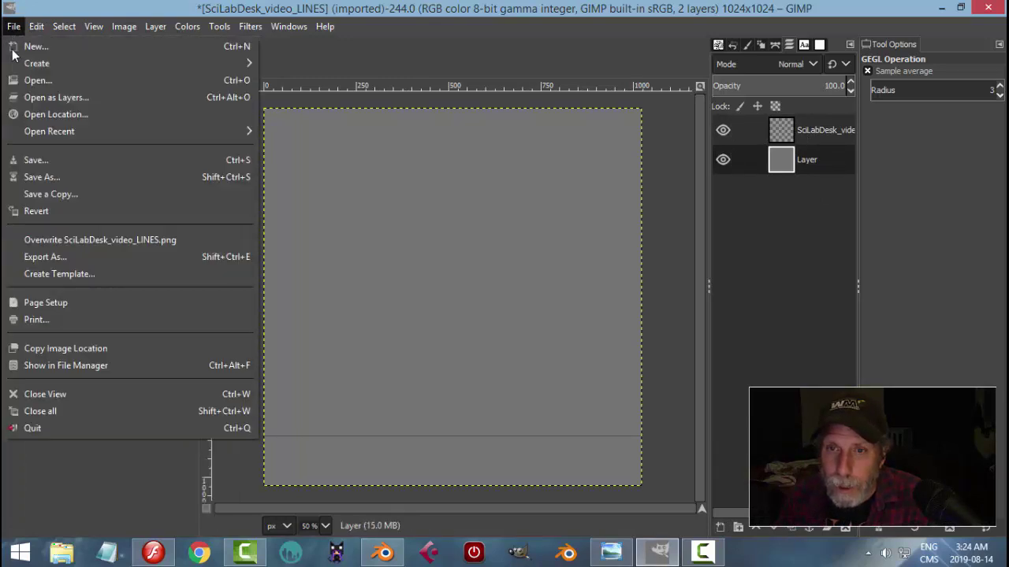
click(75, 240)
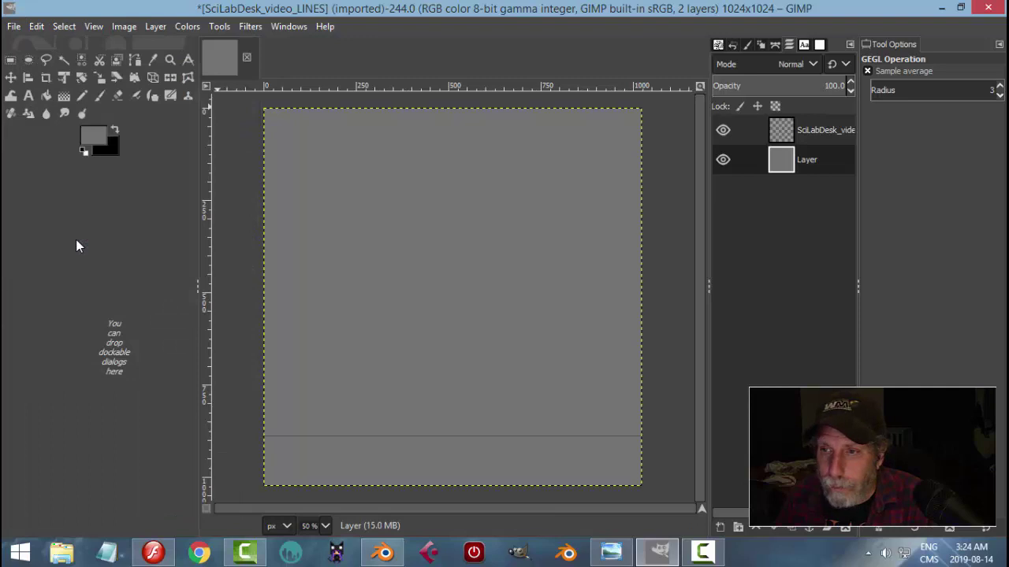
- Switch to Blender, change the UV editor to the Node Editor without its sidebar, and return the desk wall to Object Mode
click(386, 552)
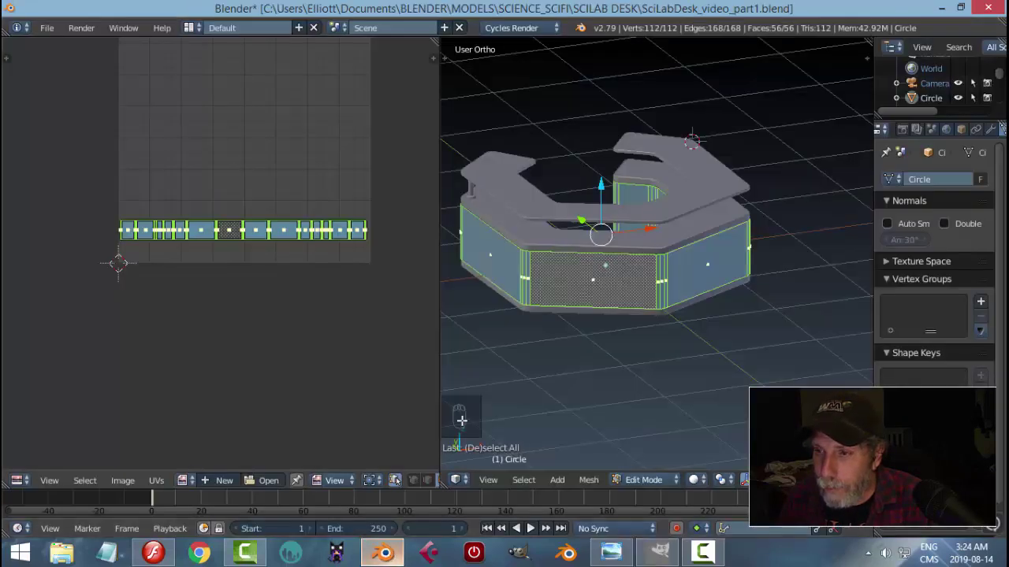
click(20, 481)
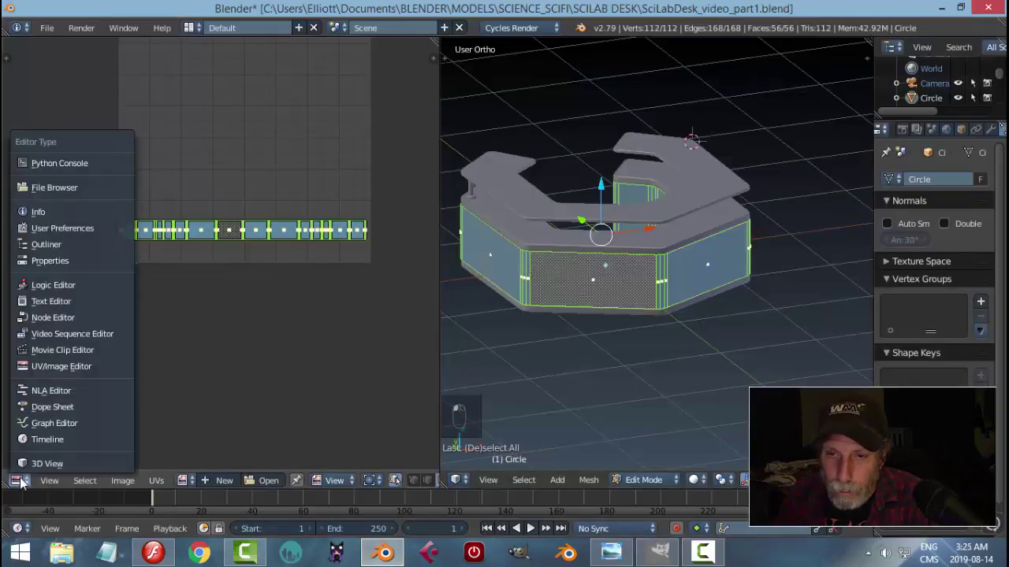
click(35, 319)
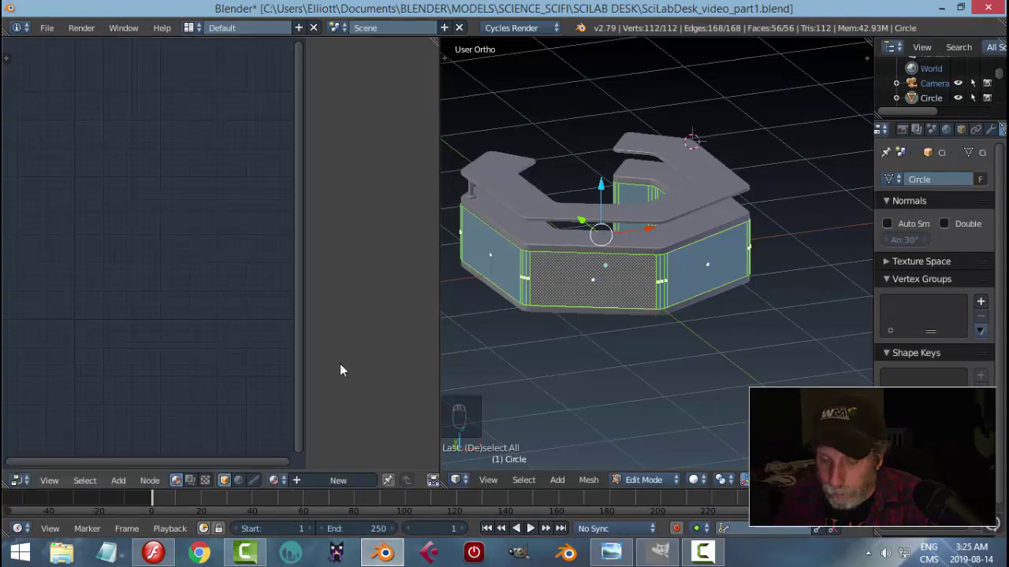
key(n)
key(Tab)
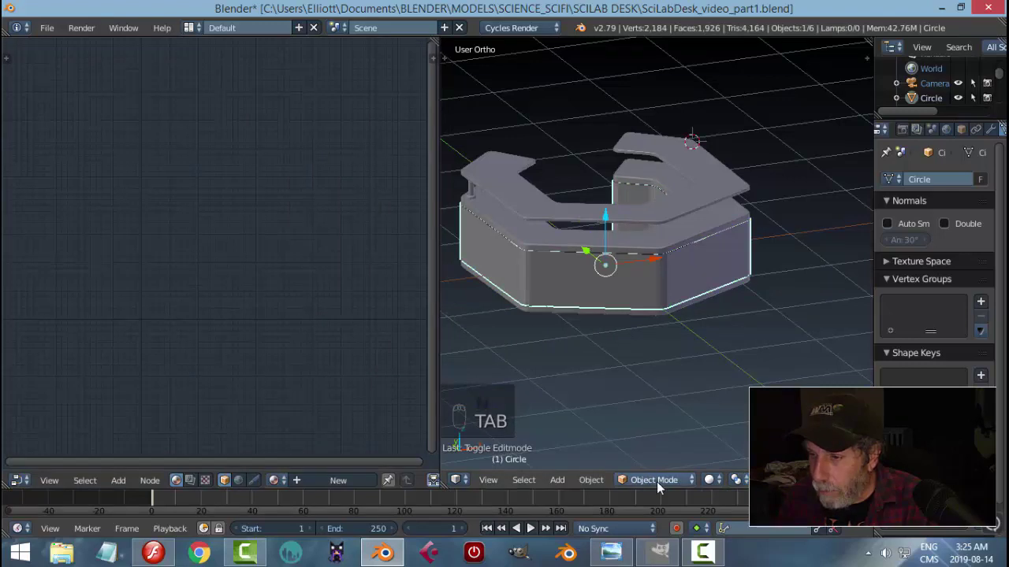
- Show the scene layer with the lamp and camera alongside the desk, and briefly check the rendered preview
scroll(700, 399, down, 6)
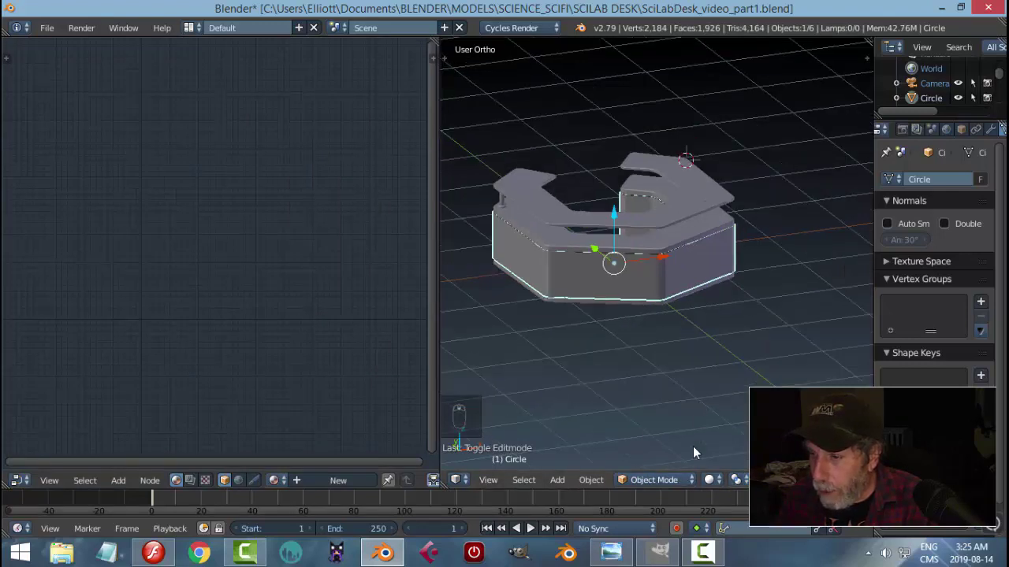
scroll(669, 427, up, 4)
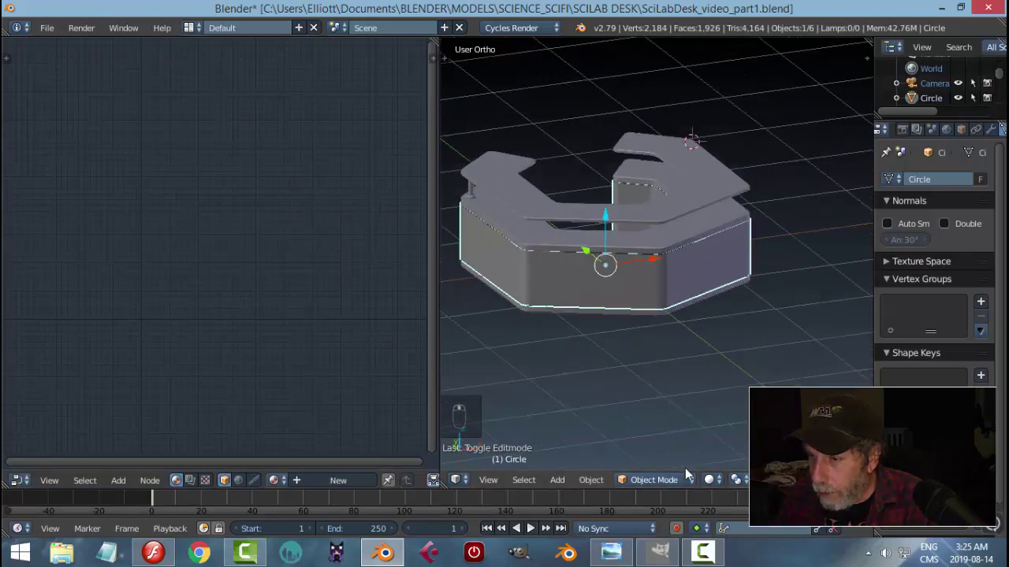
scroll(693, 478, down, 3)
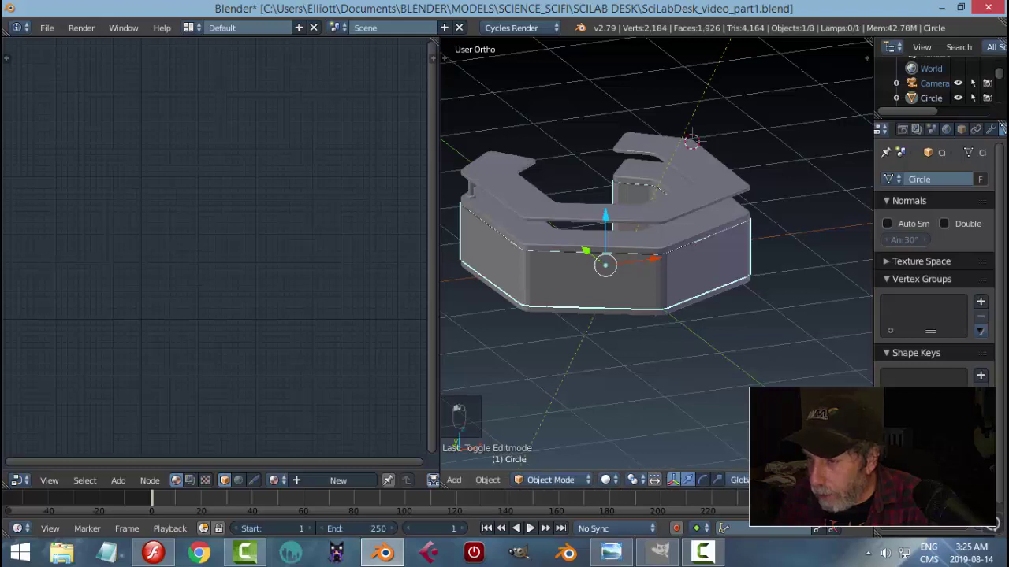
key(shift+z)
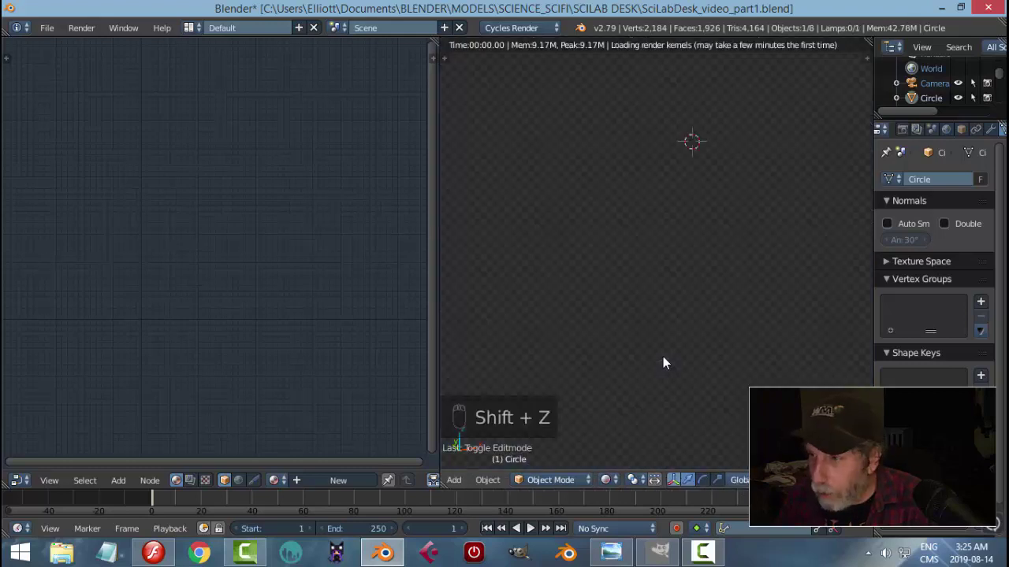
key(shift+z)
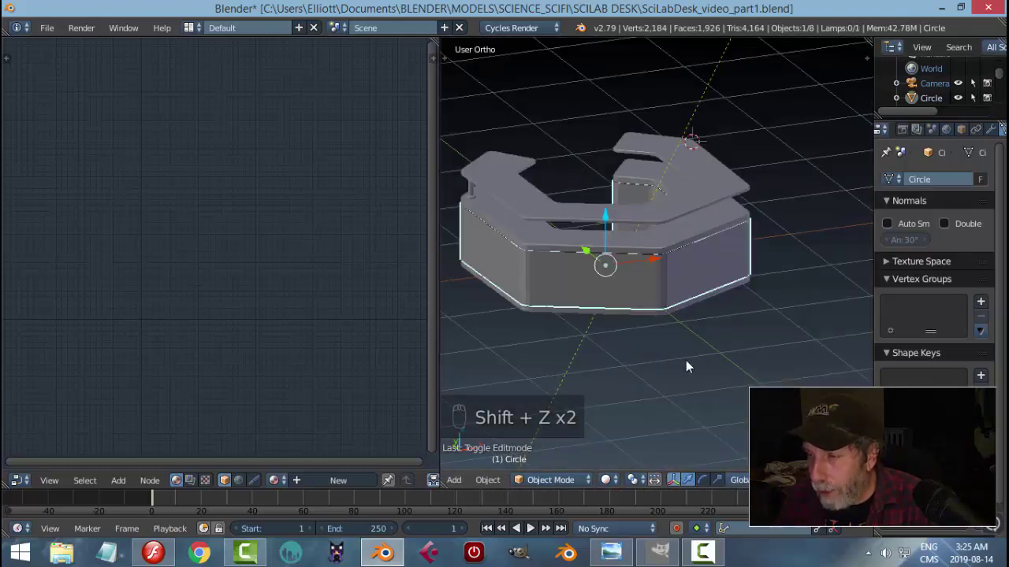
- Select the sun lamp and lower it along the Z axis toward the desk's height
middle_drag(686, 361, 694, 156)
right_click(692, 158)
middle_drag(699, 204, 715, 216)
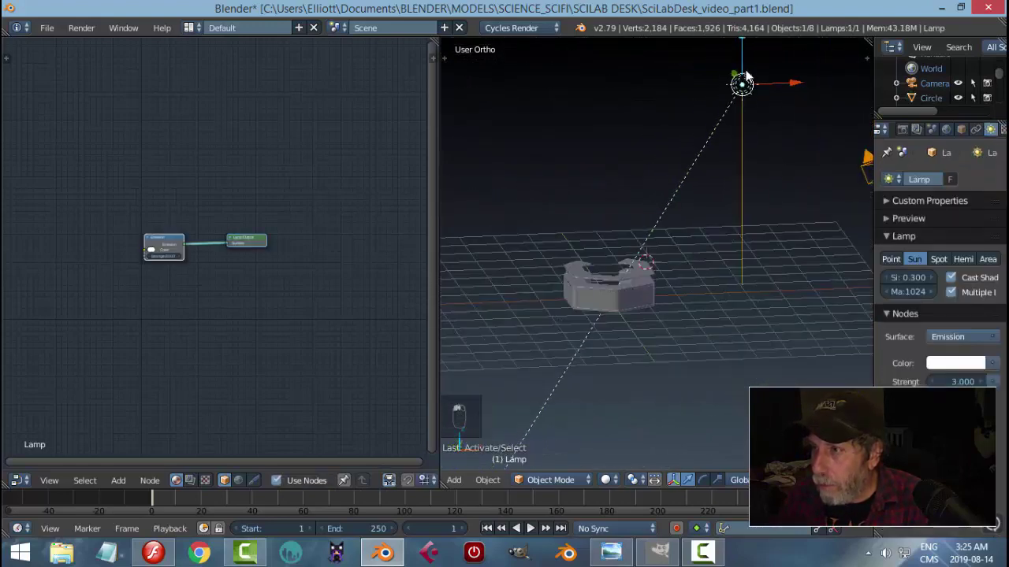
middle_drag(748, 59, 734, 69)
drag(734, 70, 729, 130)
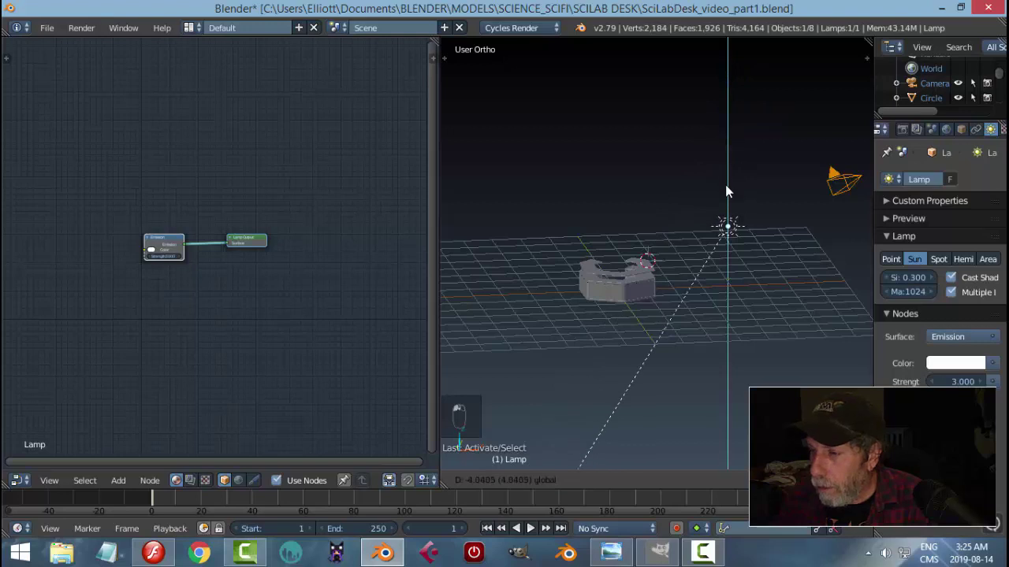
drag(726, 187, 740, 218)
- In top view, move the sun lamp in front of and beside the desk and rotate it to shine toward the desk
key(KP_7)
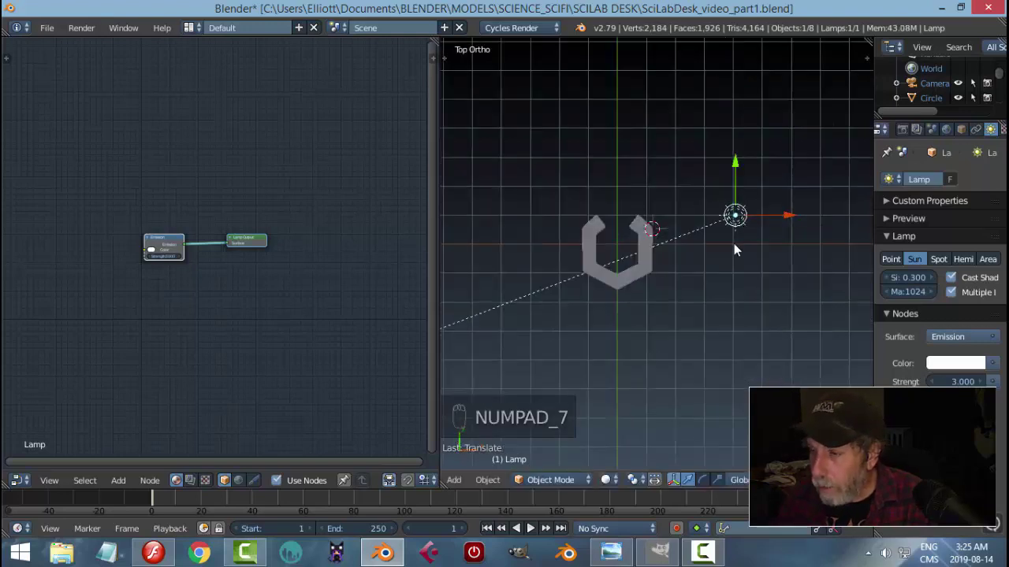
key(g)
click(741, 318)
key(r)
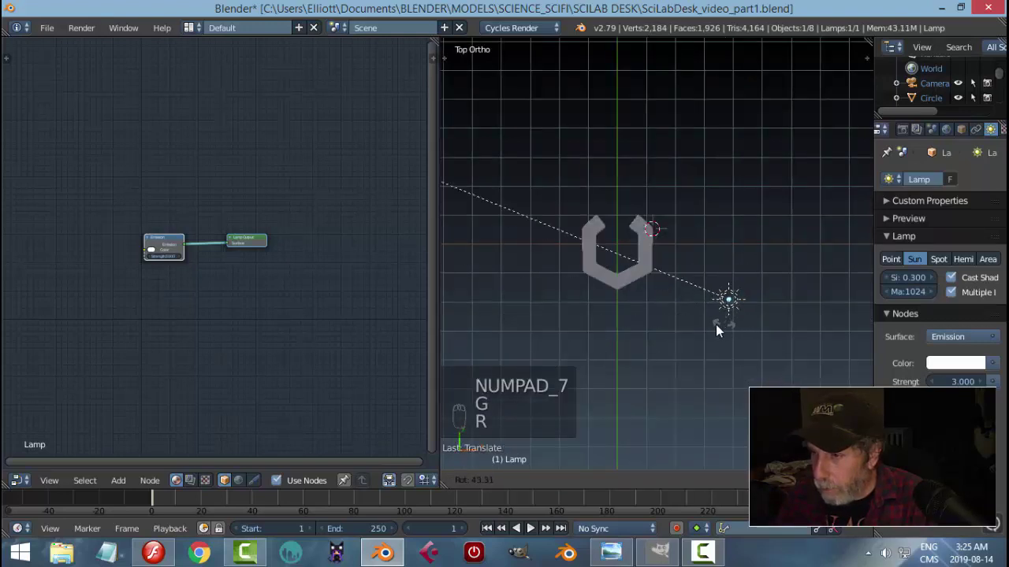
click(721, 341)
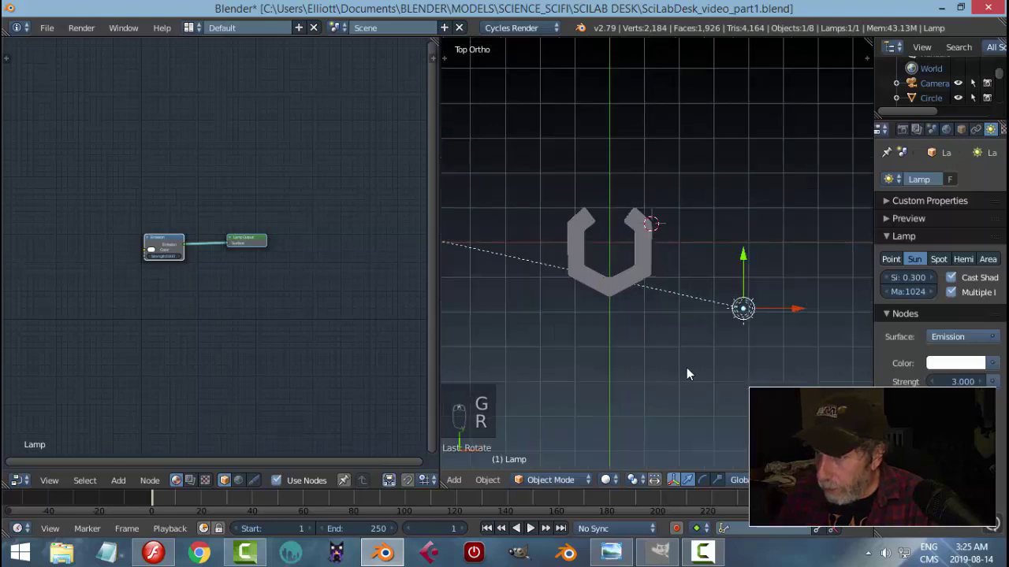
- Rotate the sun lamp about 25° from an angled view and check the desk's lighting in the rendered preview
middle_drag(687, 368, 715, 320)
key(shift+z)
key(shift+z)
key(r)
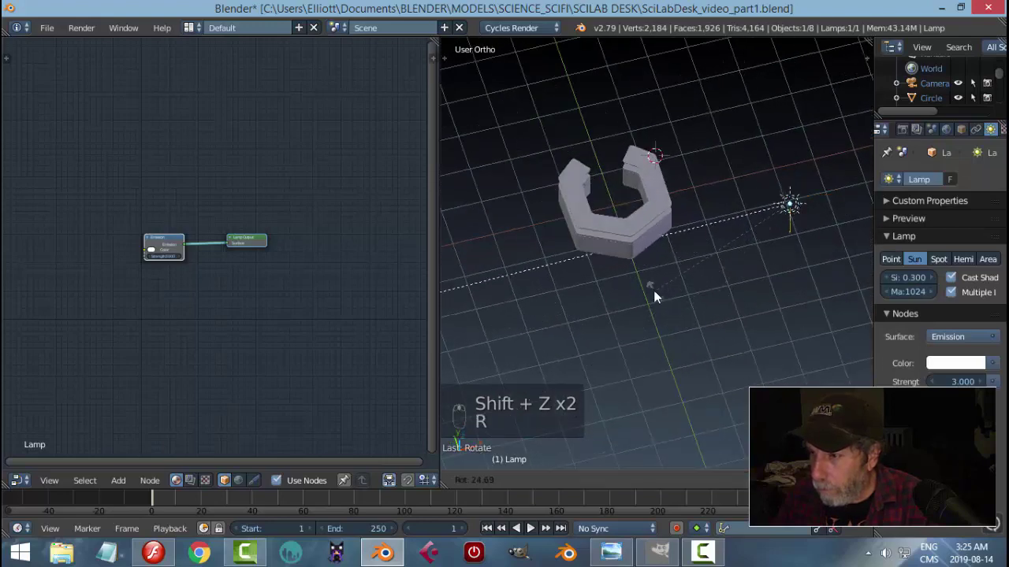
click(654, 290)
key(shift+z)
middle_drag(699, 272, 710, 223)
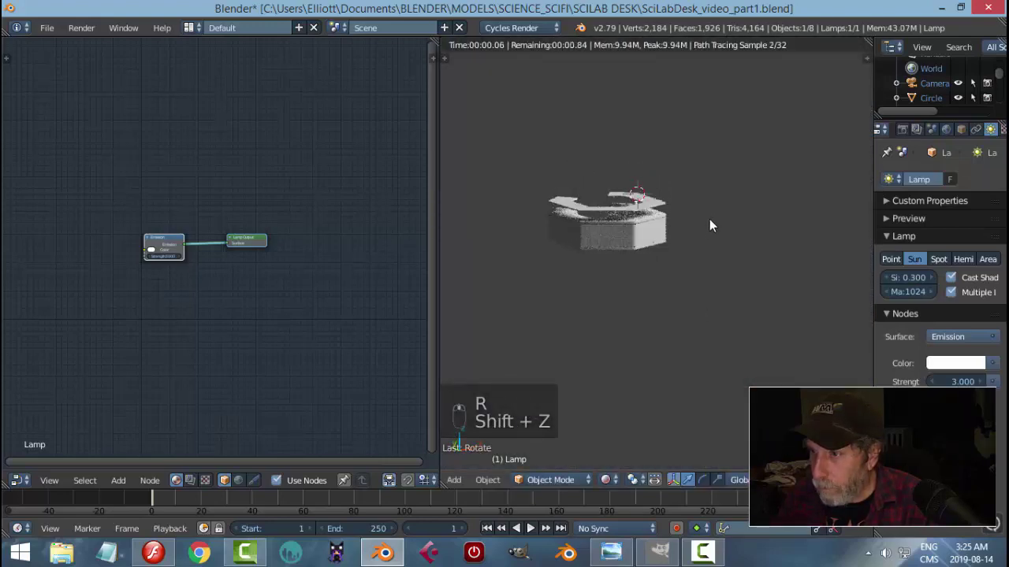
scroll(676, 282, up, 3)
middle_drag(676, 282, 709, 275)
scroll(702, 273, up, 2)
- Apply smooth shading to the desk's wall object and deselect it
right_click(679, 226)
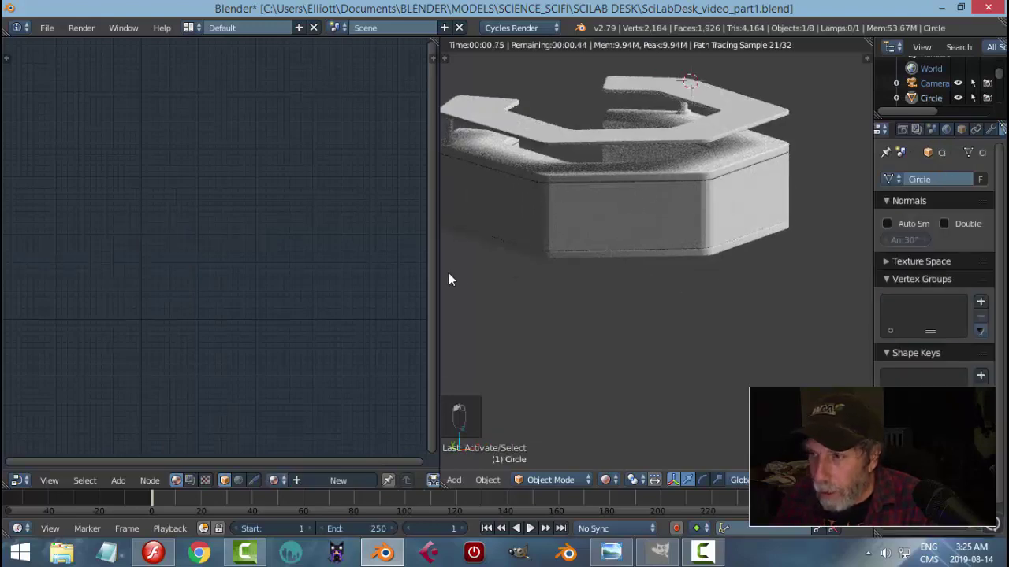
key(t)
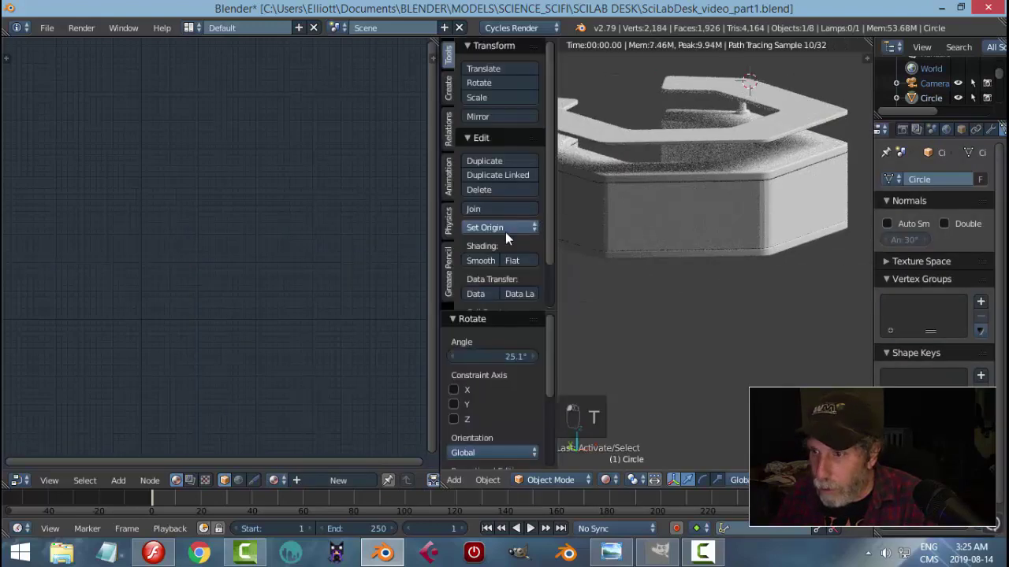
click(481, 261)
key(a)
scroll(736, 265, down, 2)
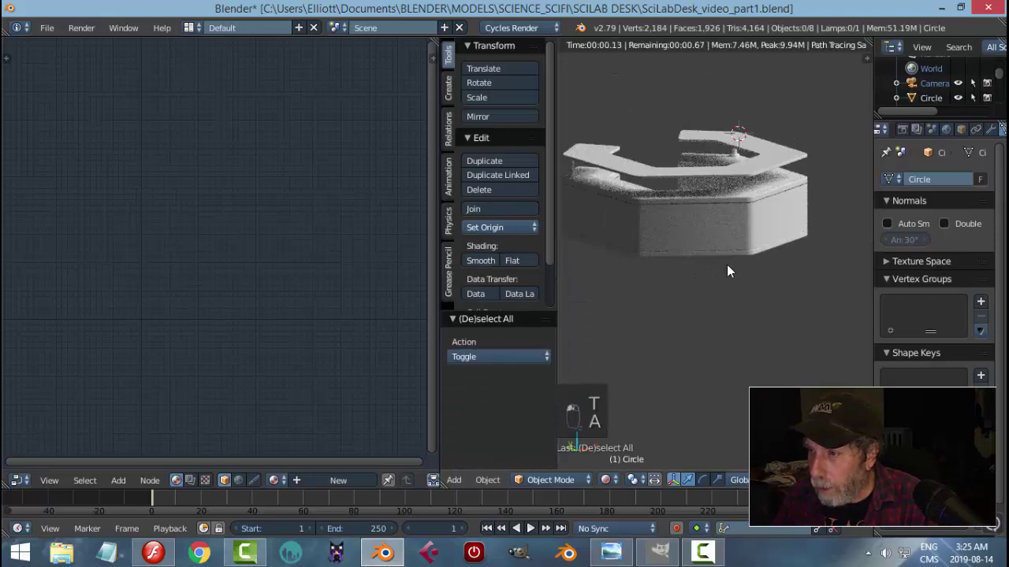
key(t)
scroll(686, 264, up, 2)
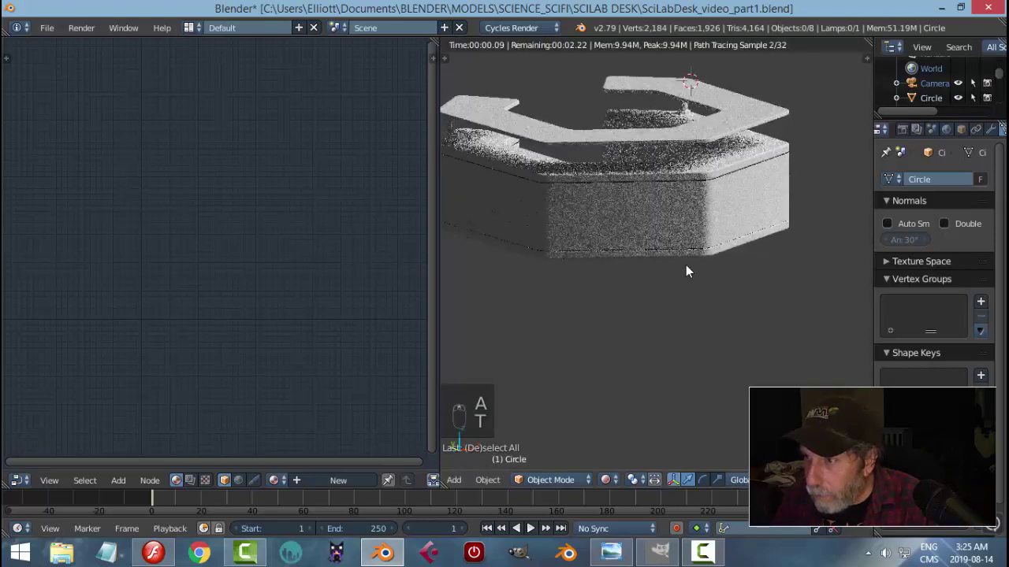
- Select the desk's wall object and create a new material for it
right_click(679, 292)
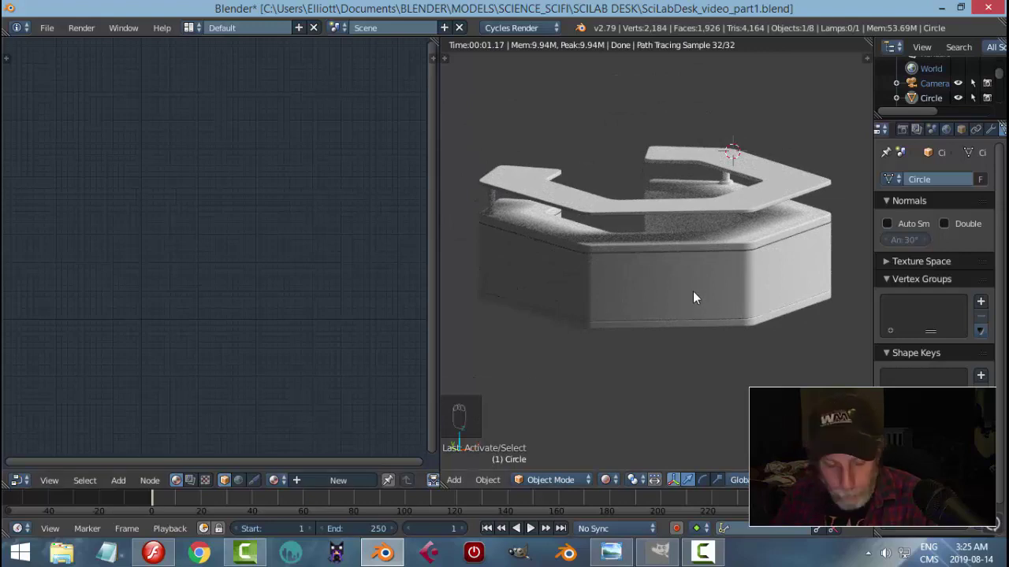
key(shift+z)
key(shift+z)
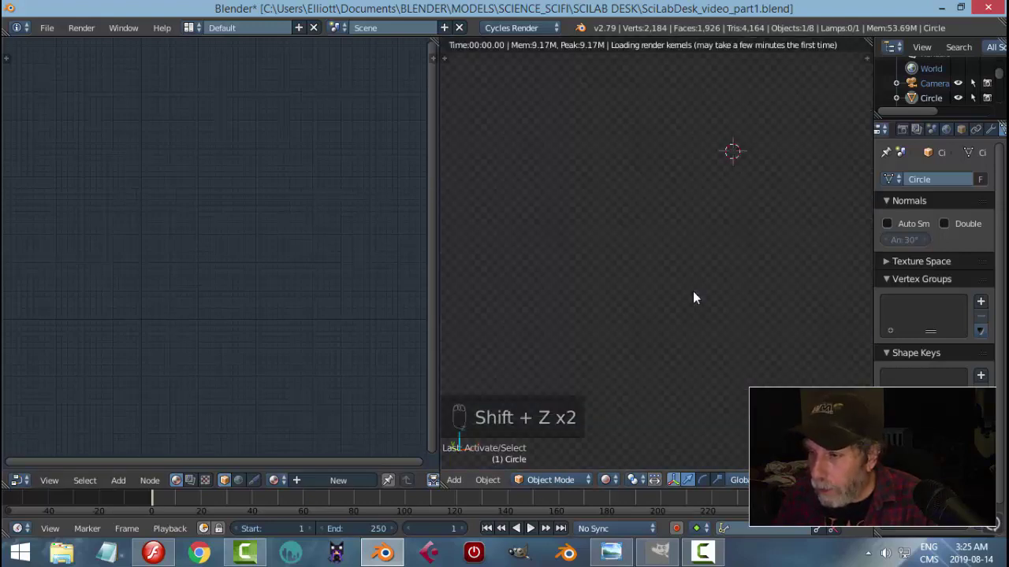
click(351, 479)
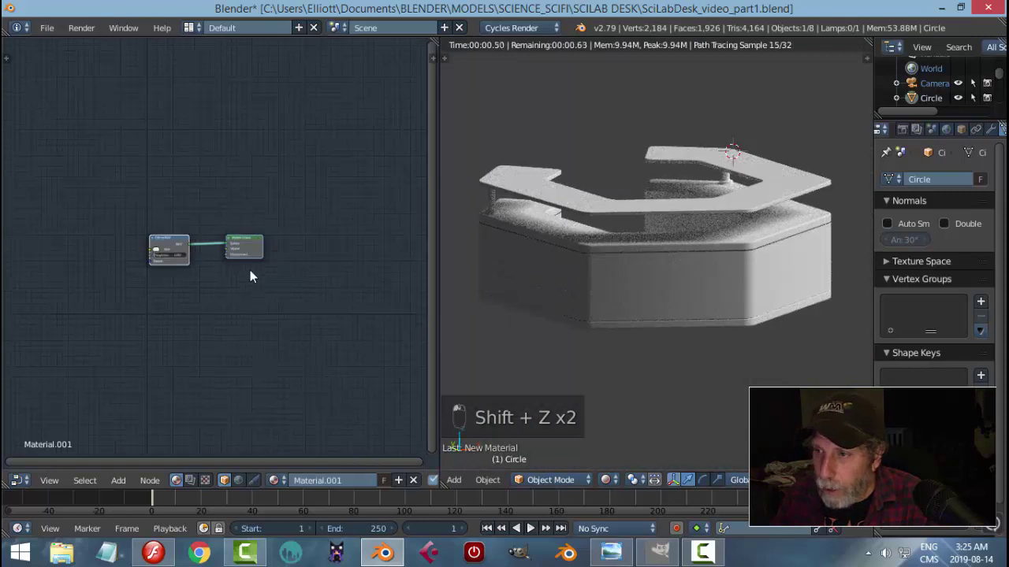
- Move the material's shader node away from the Material Output and switch it to a Principled BSDF
middle_drag(249, 270, 313, 279)
scroll(279, 283, up, 3)
drag(265, 250, 198, 93)
key(shift+s)
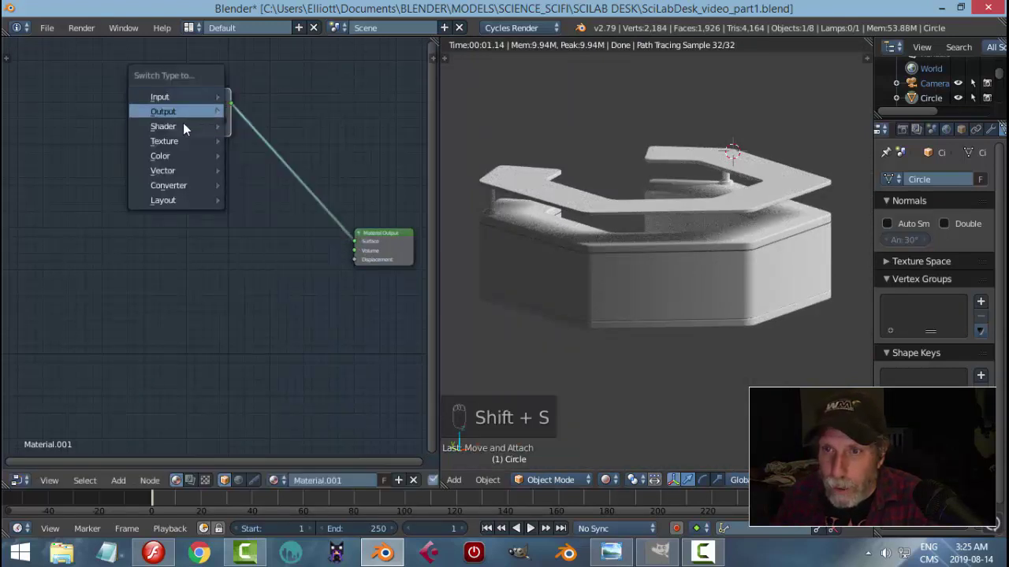
mouse_move(182, 129)
click(293, 287)
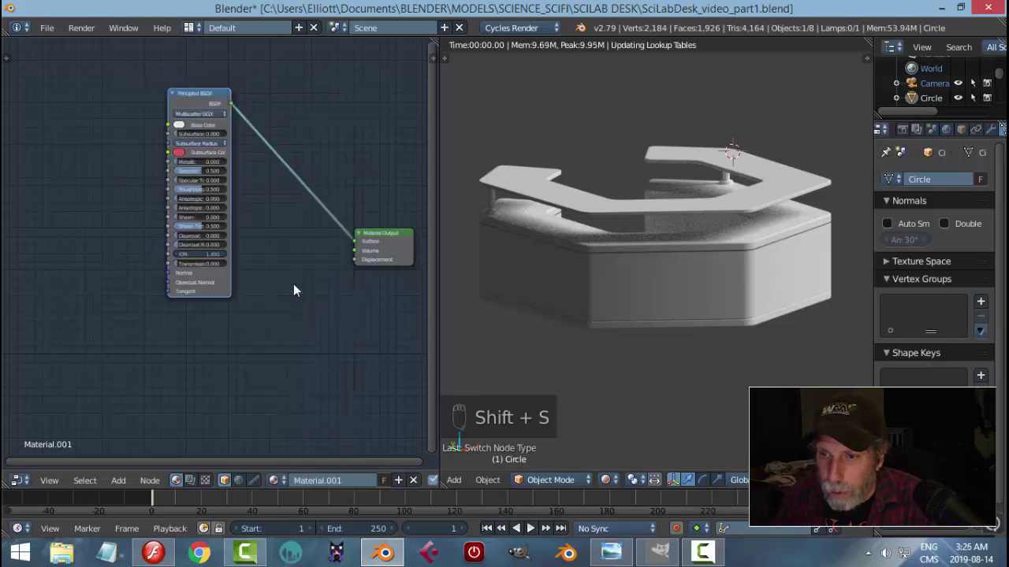
scroll(262, 237, down, 1)
middle_drag(276, 222, 264, 175)
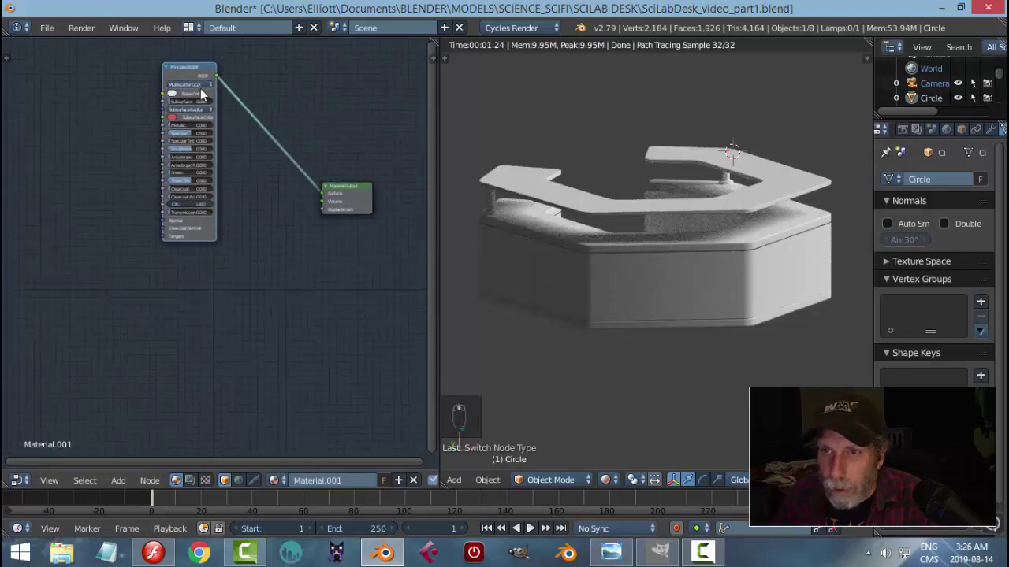
- Duplicate the Principled BSDF node below the original and switch the copy to an Image Texture node
key(shift+d)
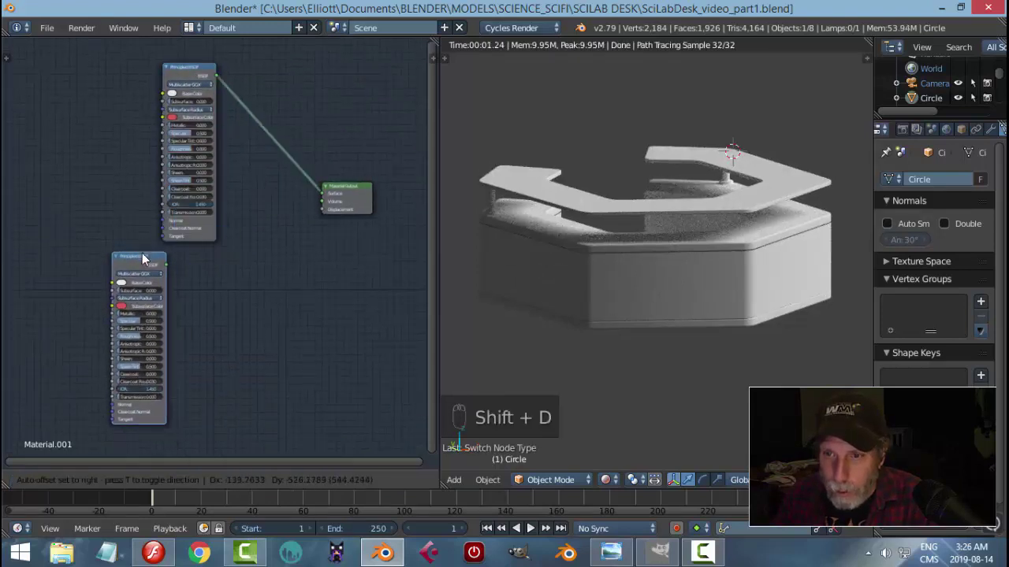
click(146, 263)
key(shift+s)
key(shift+s)
mouse_move(172, 279)
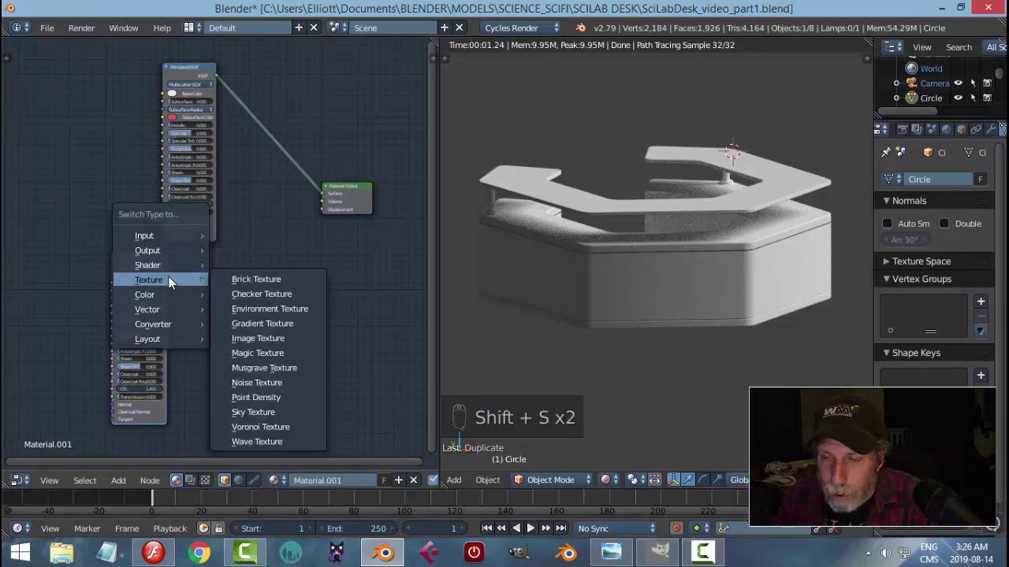
click(271, 338)
- Set the Image Texture node's color space to Non-Color Data
scroll(158, 335, up, 4)
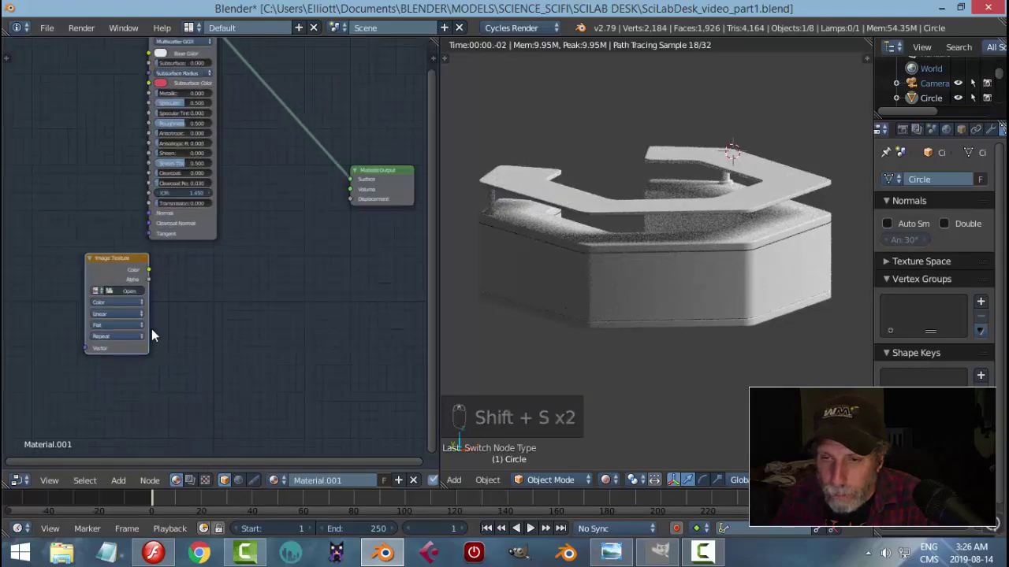
scroll(261, 298, up, 2)
click(174, 291)
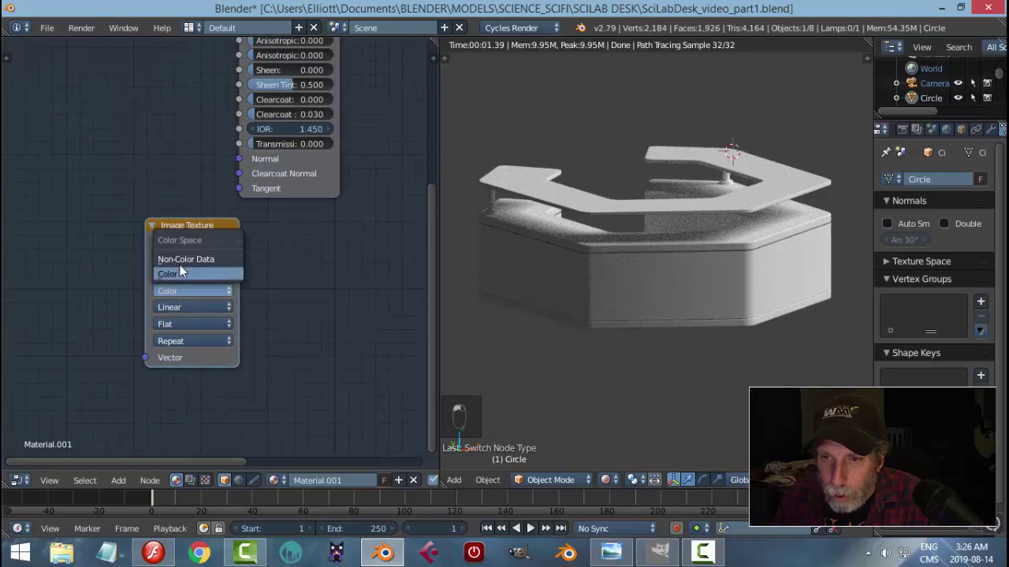
click(180, 264)
- Load SciLabDesk_video_LINES.png from the EXPORT SCILAB DESK VIDEO folder into the Image Texture node
click(206, 274)
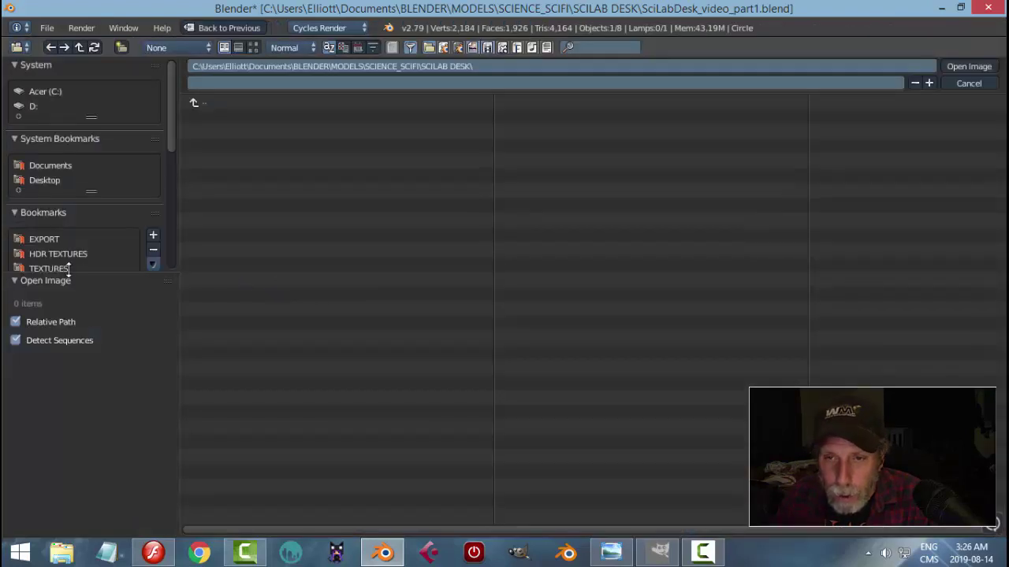
click(41, 241)
click(194, 101)
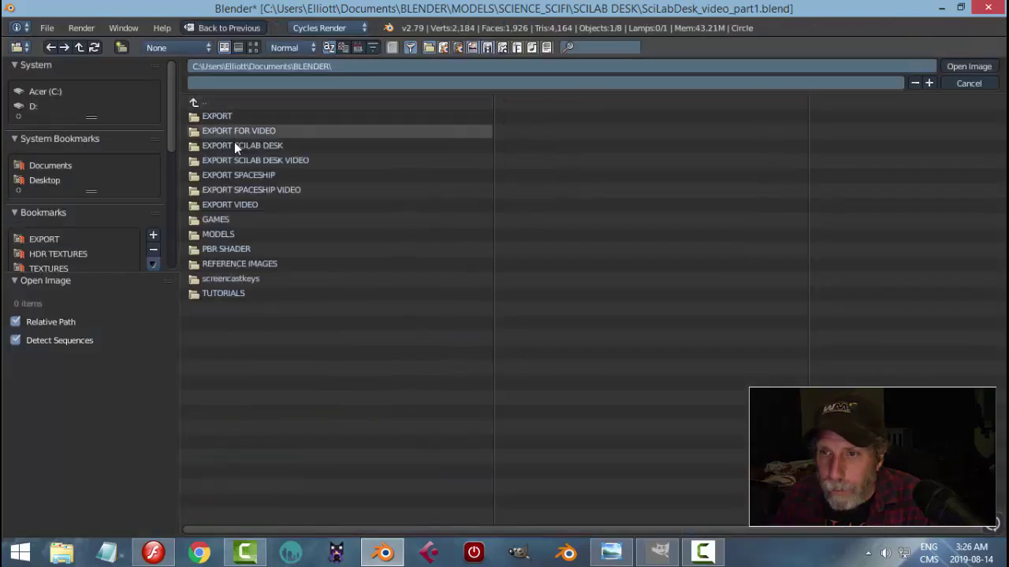
click(242, 160)
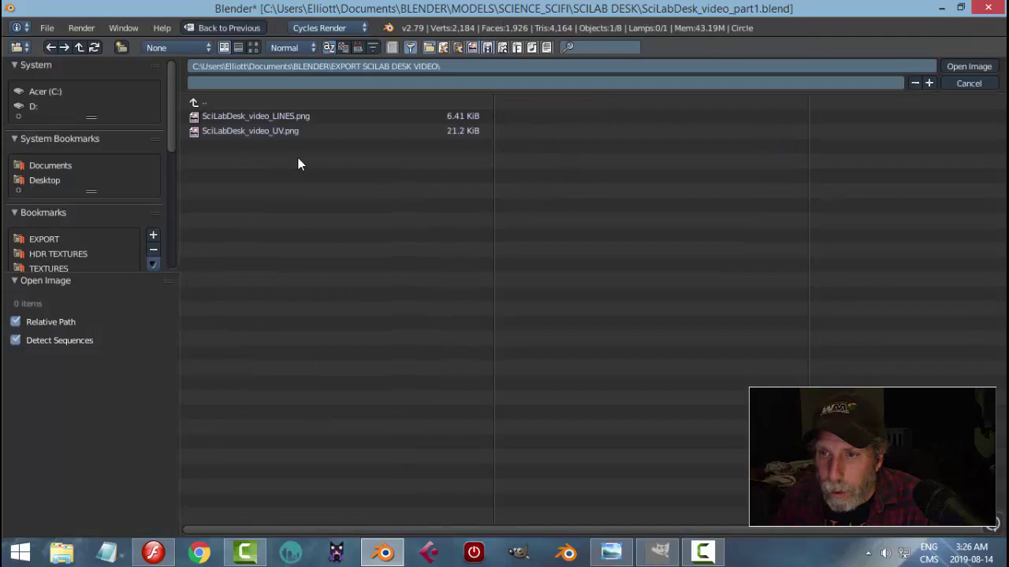
click(279, 116)
click(968, 67)
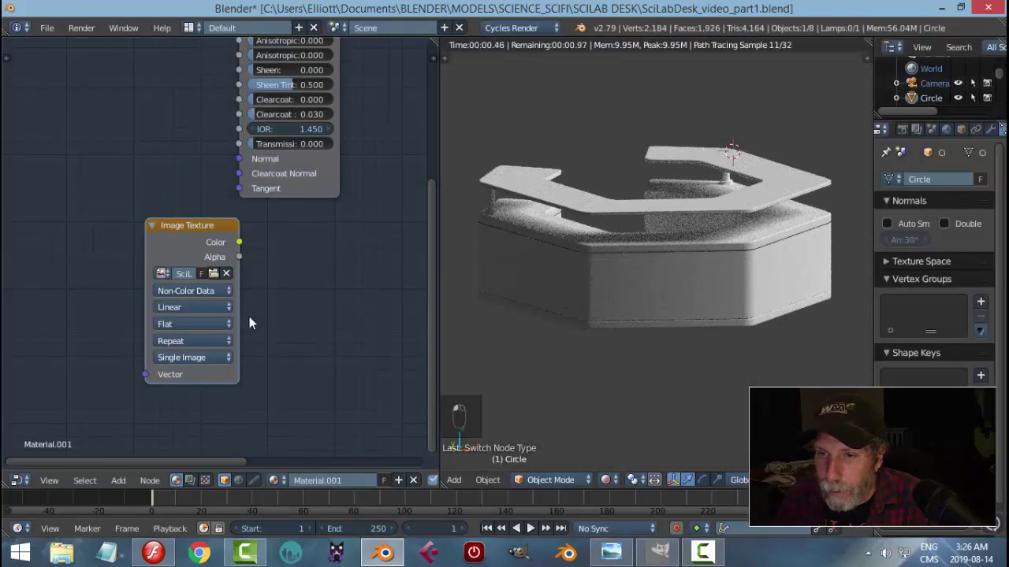
- Duplicate the Image Texture node beside the original and switch the copy to a ColorRamp node
middle_drag(304, 315, 127, 224)
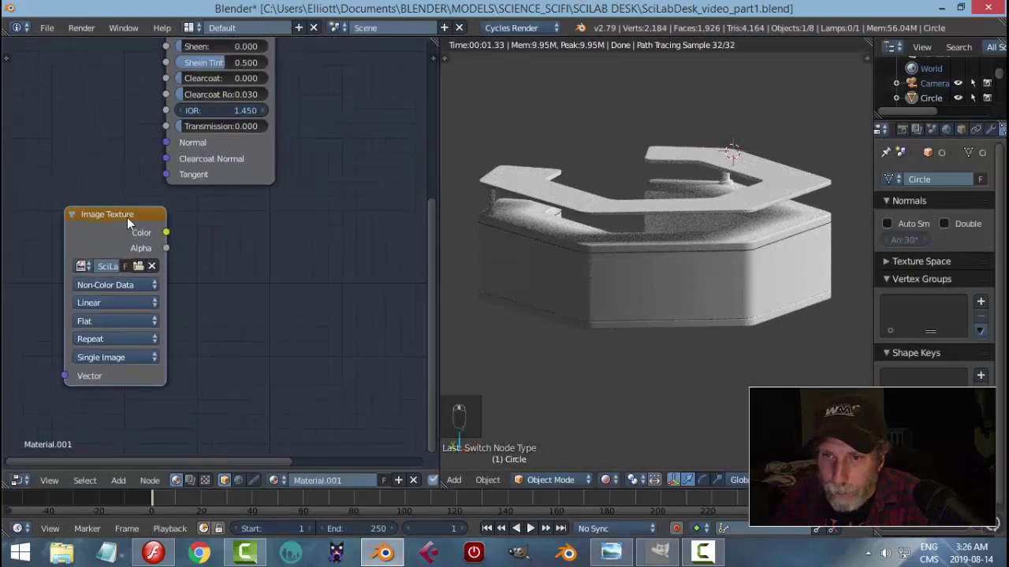
key(shift+d)
click(298, 213)
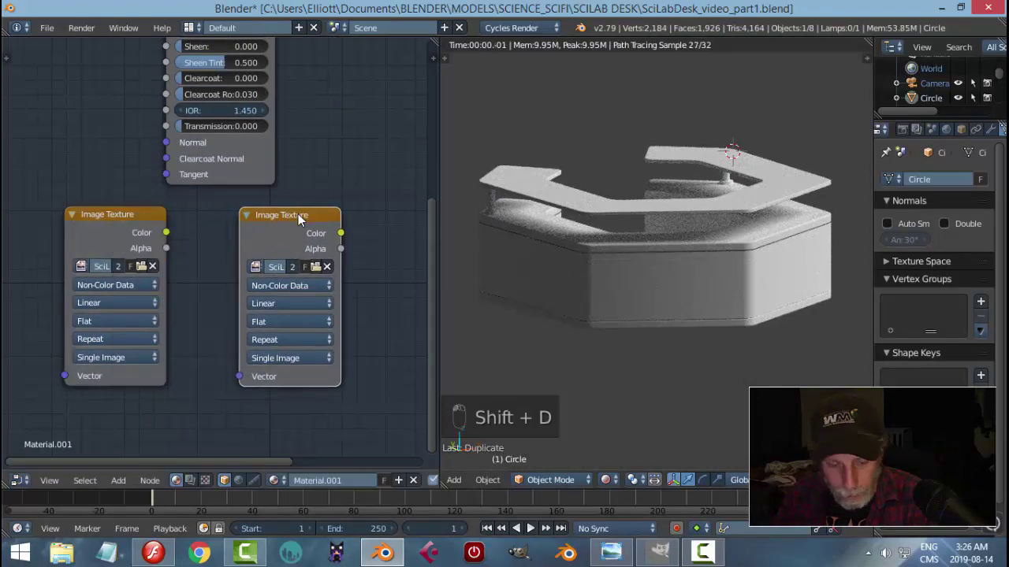
key(shift+s)
key(shift+s)
mouse_move(298, 214)
mouse_move(277, 259)
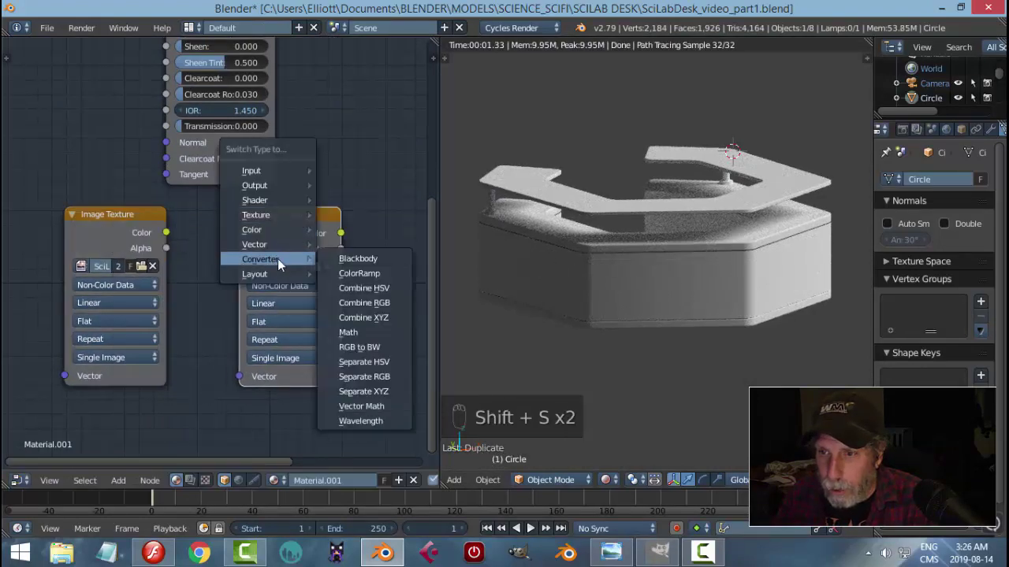
click(356, 273)
- Link the Image Texture's Color to the ColorRamp's Fac, and the ramp's Color to the Material Output's Displacement
drag(167, 234, 240, 345)
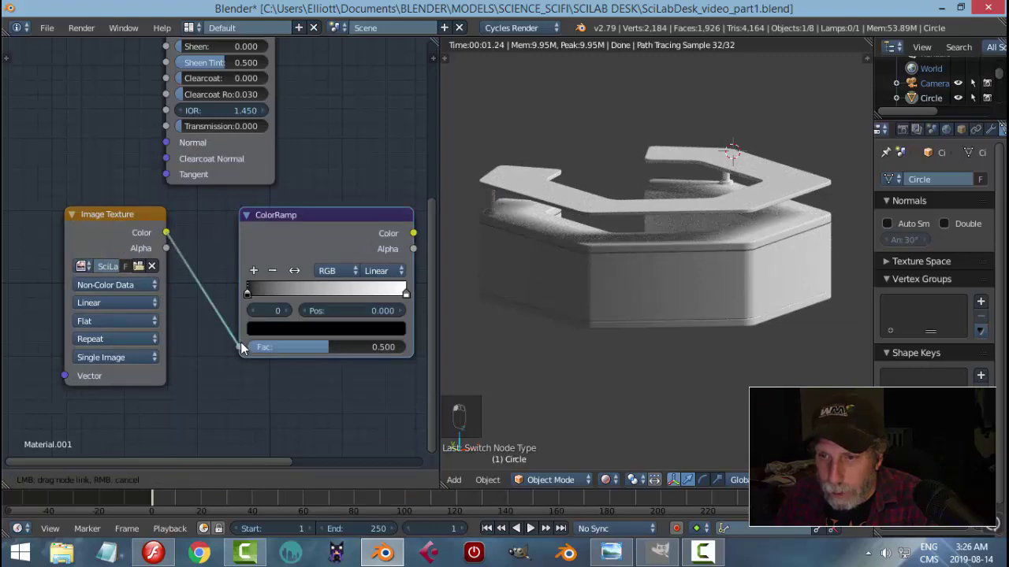
scroll(253, 344, down, 2)
middle_drag(367, 298, 197, 321)
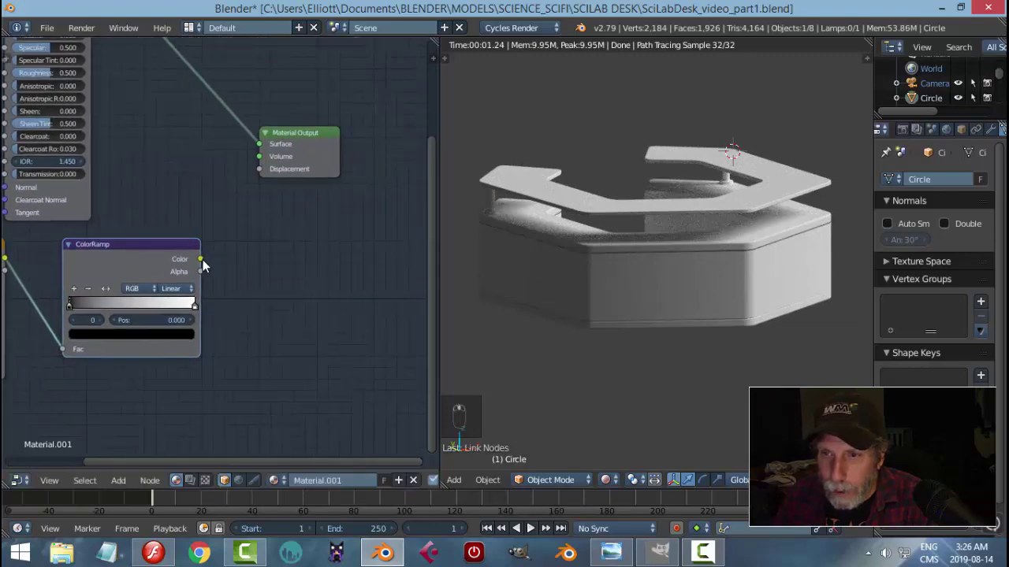
drag(203, 259, 259, 169)
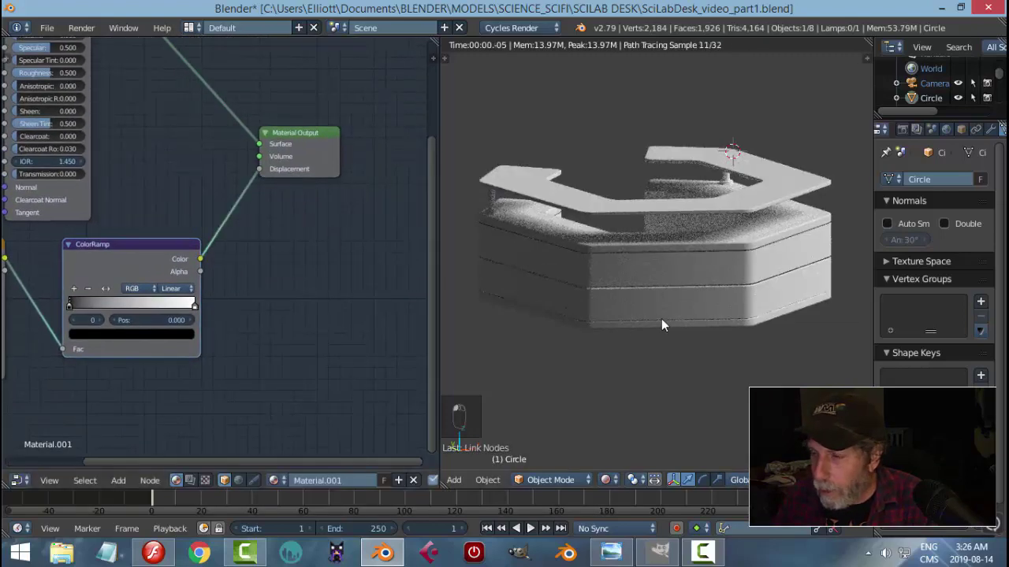
- Add the mapping and texture coordinate setup in front of the Image Texture node
scroll(292, 348, down, 2)
middle_drag(38, 249, 208, 225)
click(208, 225)
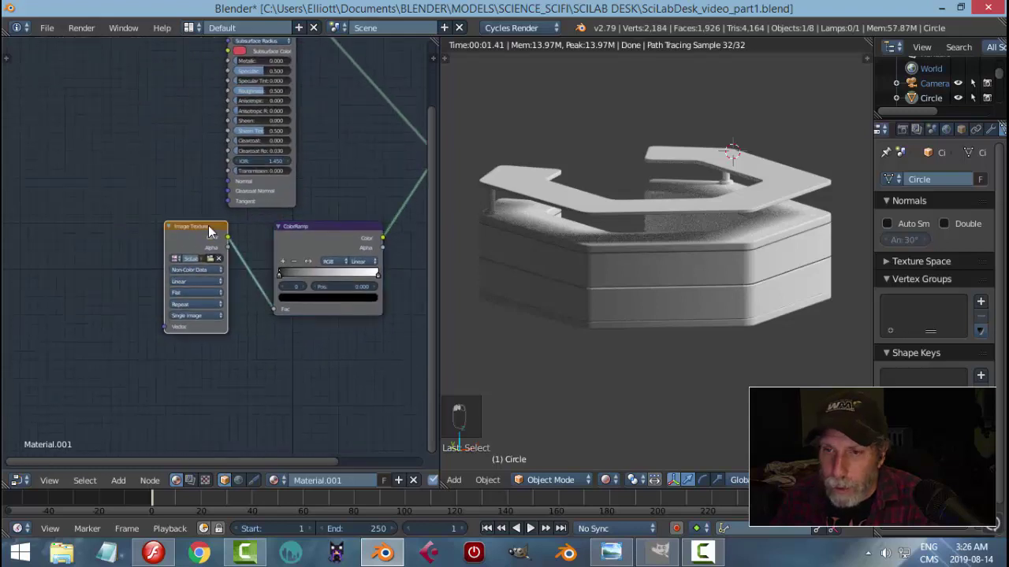
key(ctrl+t)
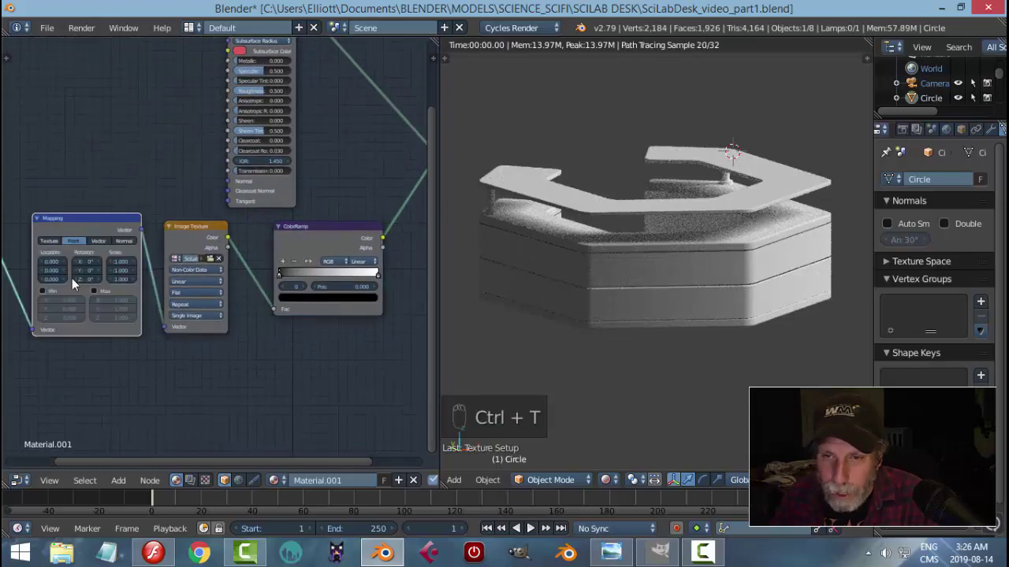
middle_drag(336, 318, 272, 324)
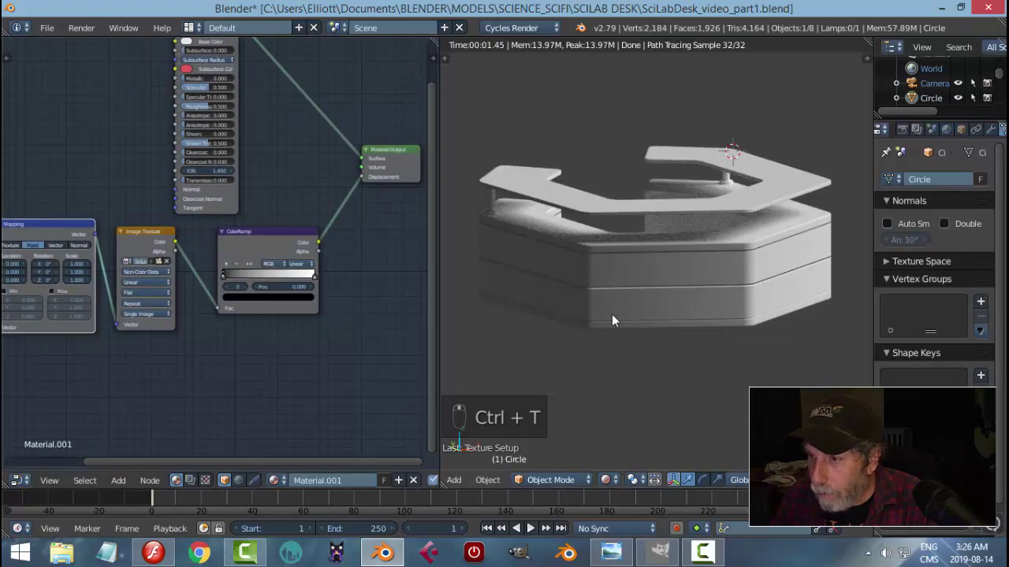
- Set the ColorRamp's black stop to position 0.300 and bring the white stop in to just beyond it
scroll(706, 330, up, 3)
middle_drag(707, 330, 692, 306)
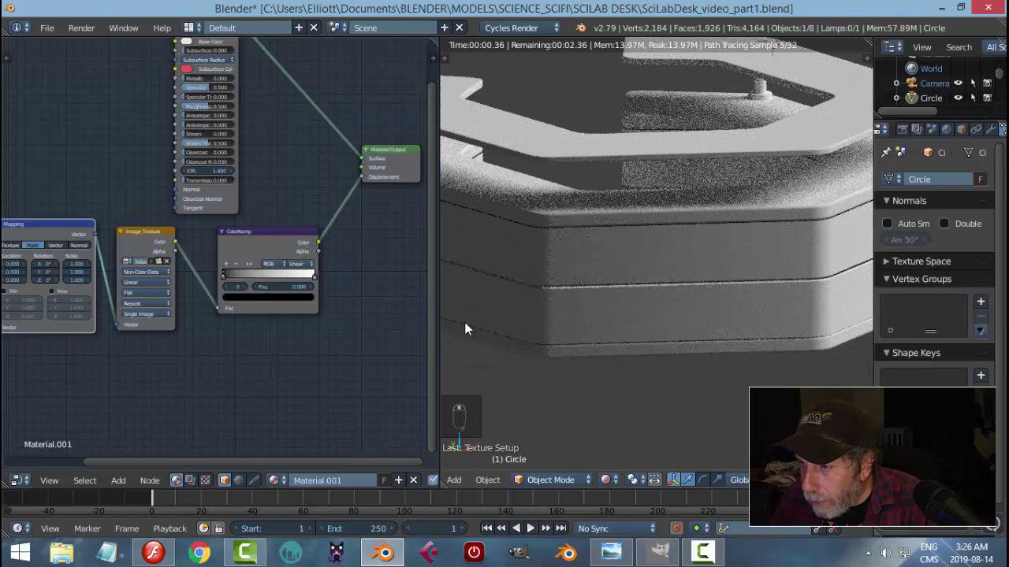
scroll(312, 336, up, 3)
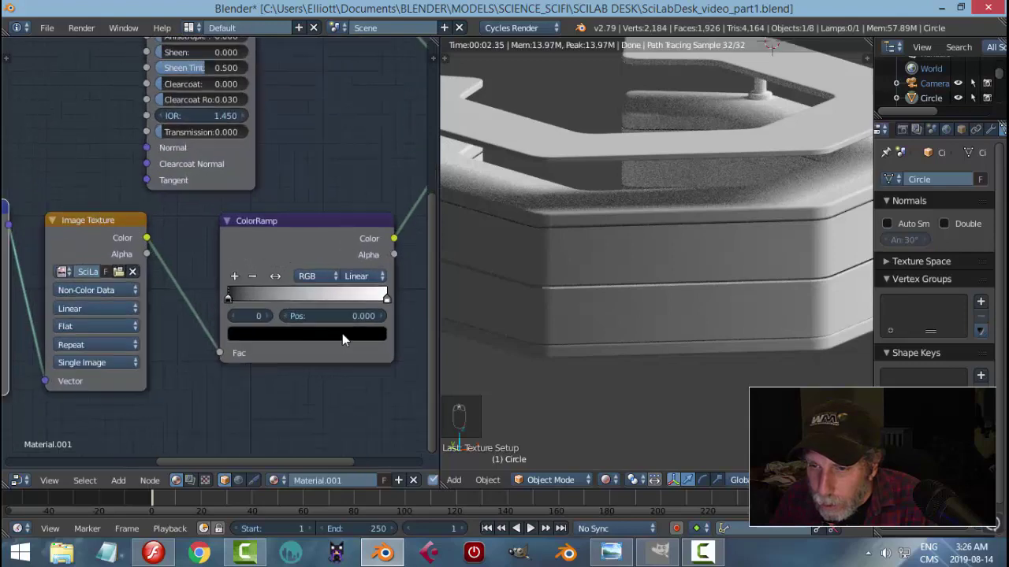
scroll(222, 290, up, 1)
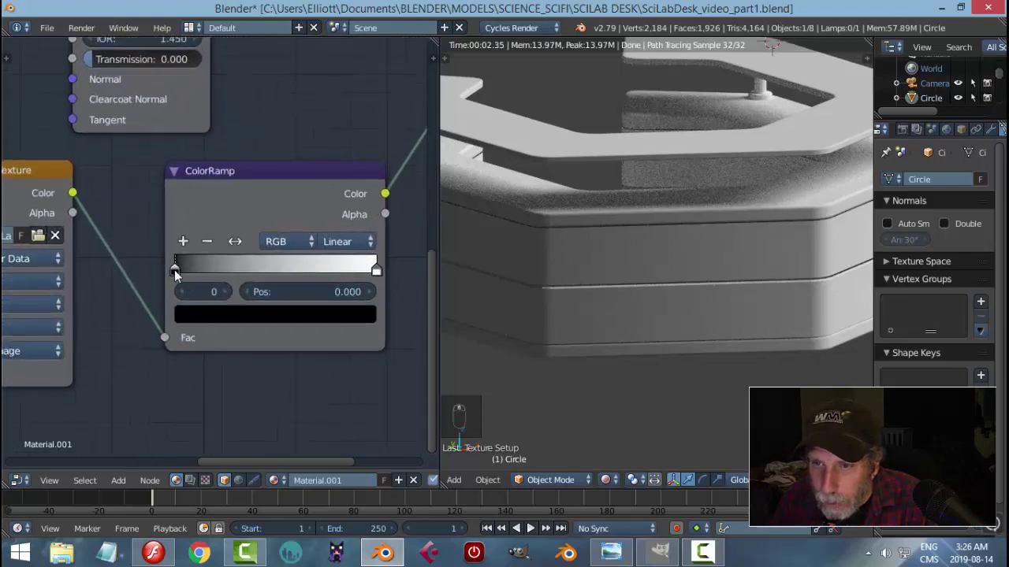
key(g)
click(156, 266)
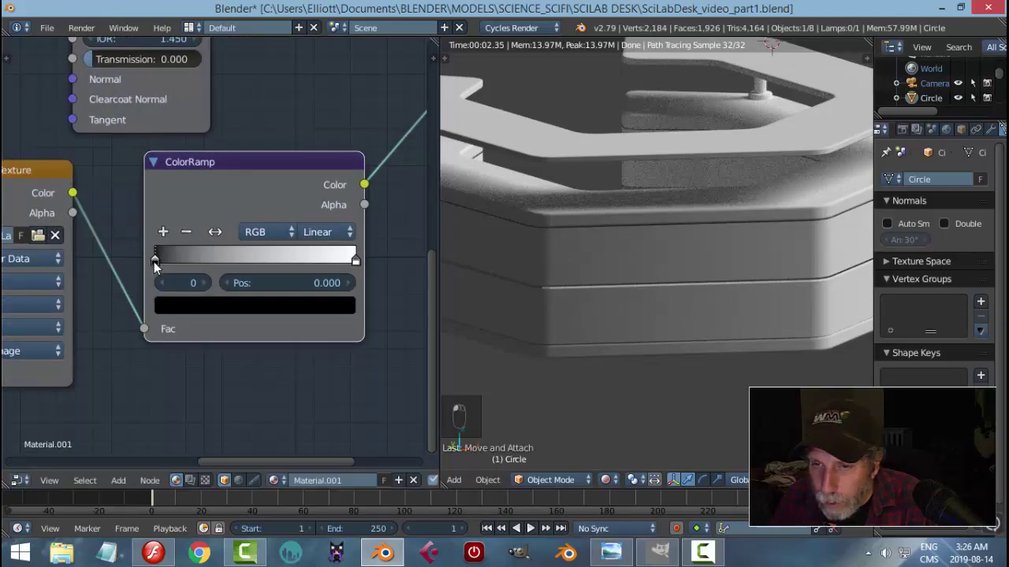
drag(155, 262, 216, 261)
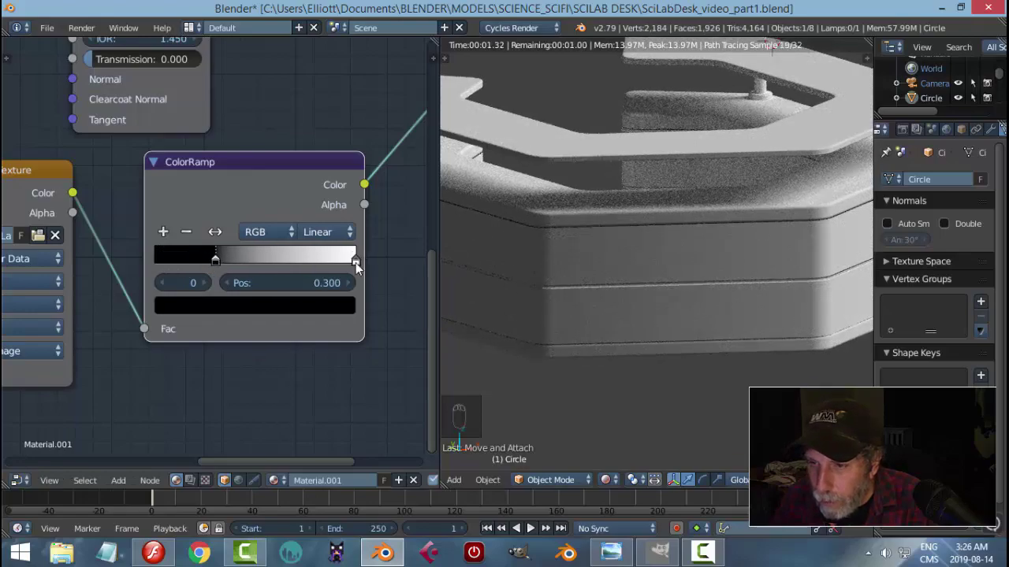
drag(356, 267, 229, 279)
- Change the ColorRamp's black stop to a mid grey and save the Blender file
click(215, 261)
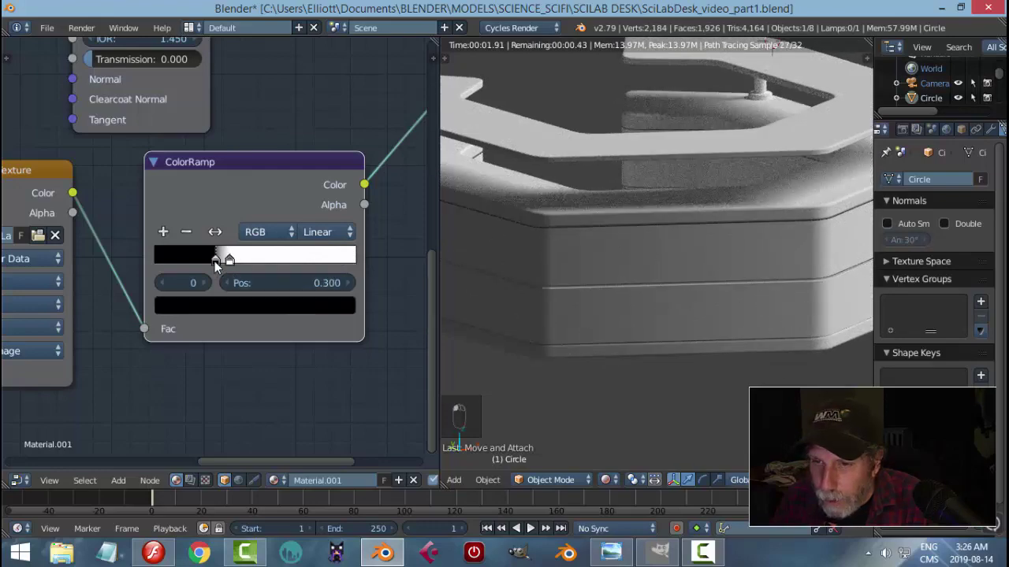
click(255, 305)
drag(309, 122, 313, 105)
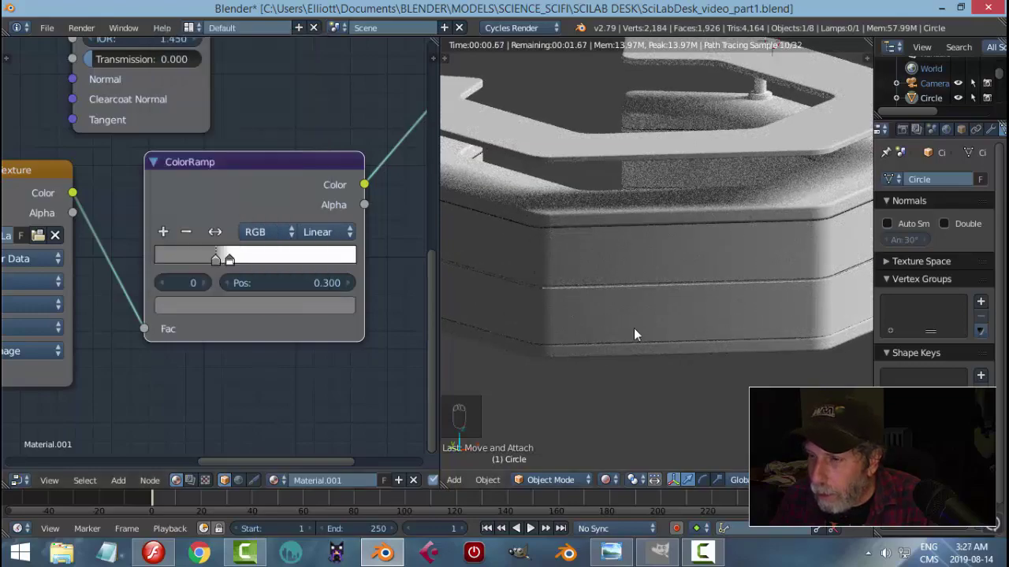
middle_drag(634, 328, 729, 310)
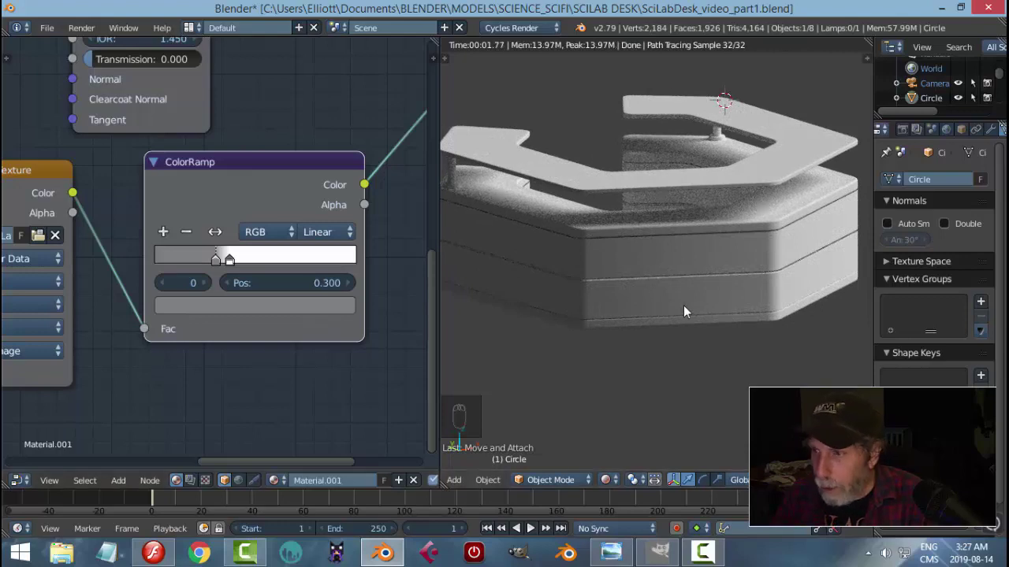
key(ctrl+s)
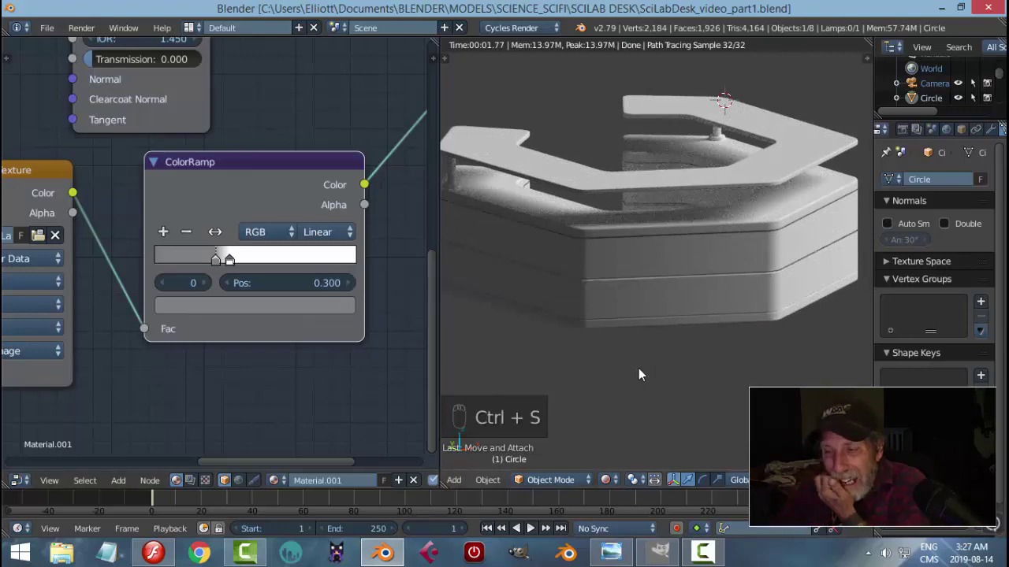
middle_drag(751, 331, 790, 327)
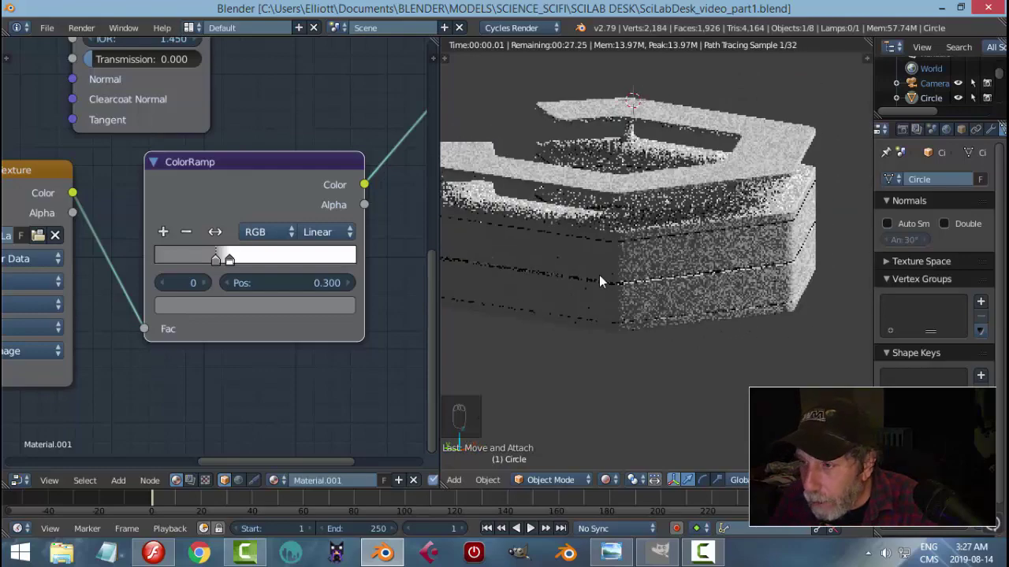
middle_drag(623, 314, 648, 315)
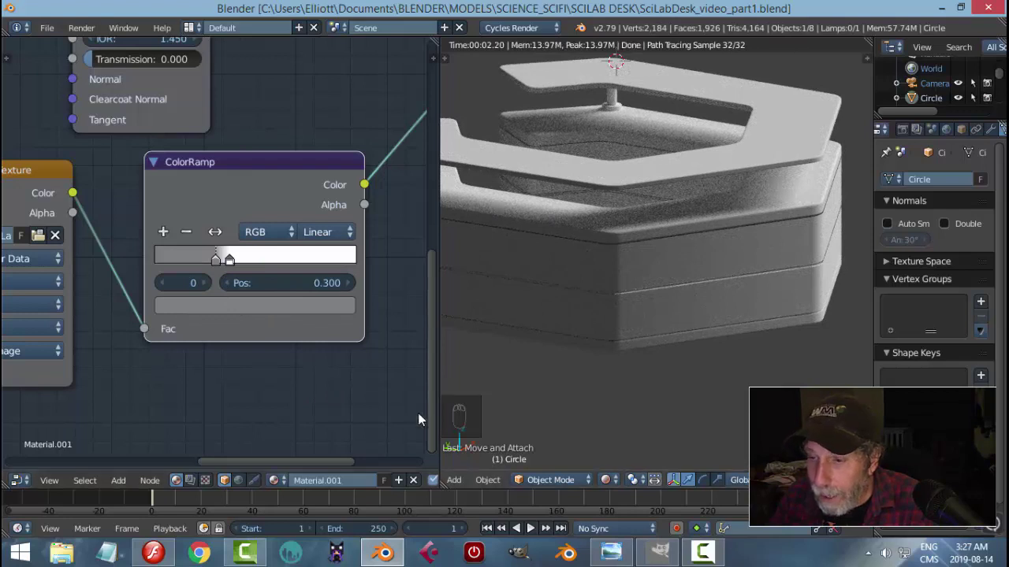
- Switch to Flash, rename Layer 2 as LINES and lock it
click(153, 553)
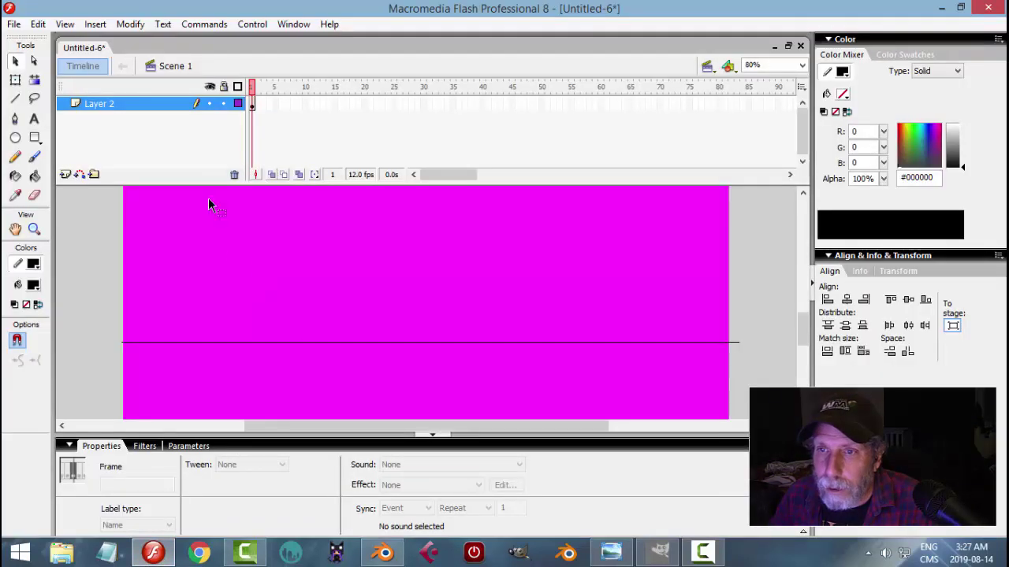
double_click(156, 105)
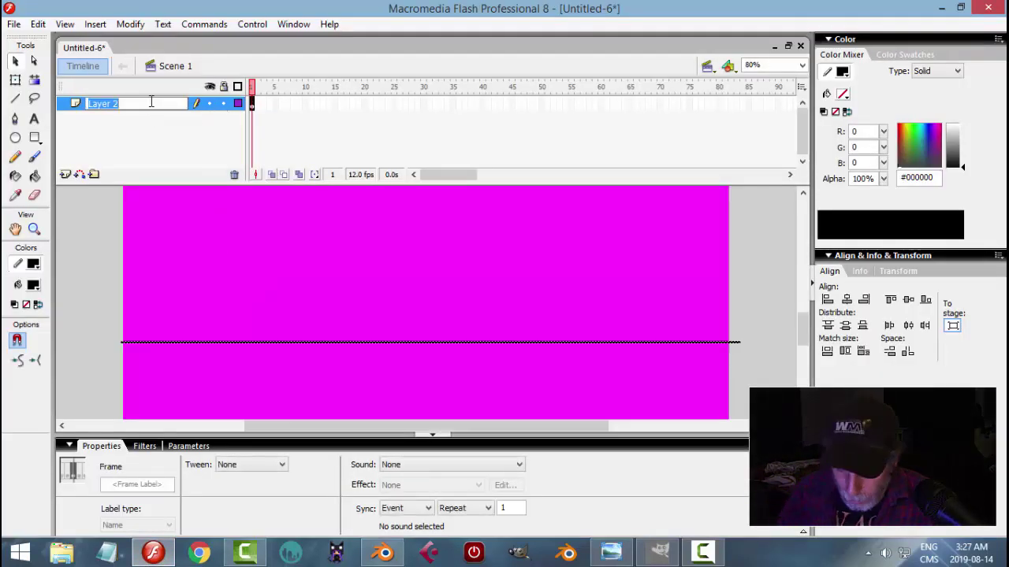
text(LiNES)
key(Return)
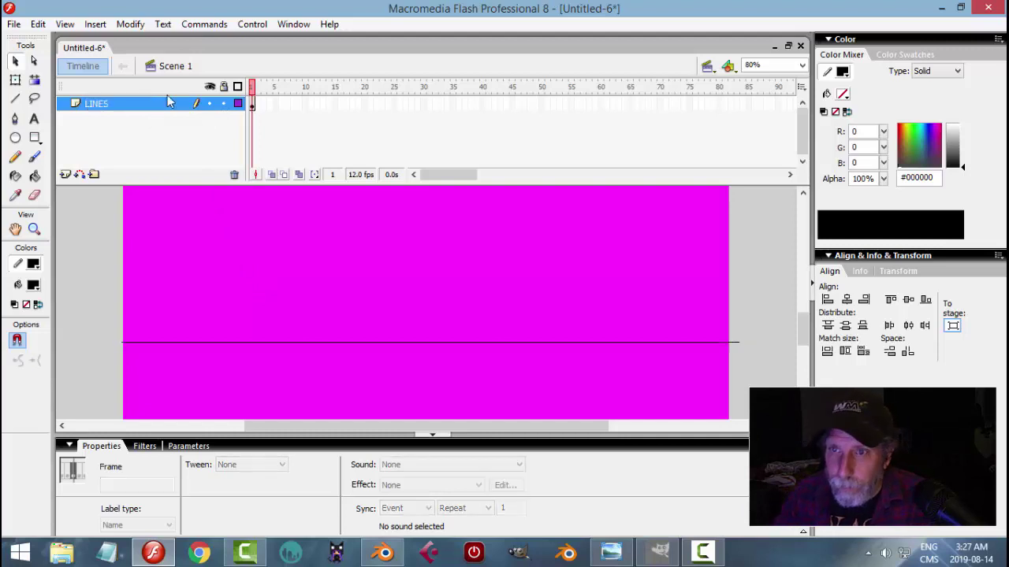
click(224, 103)
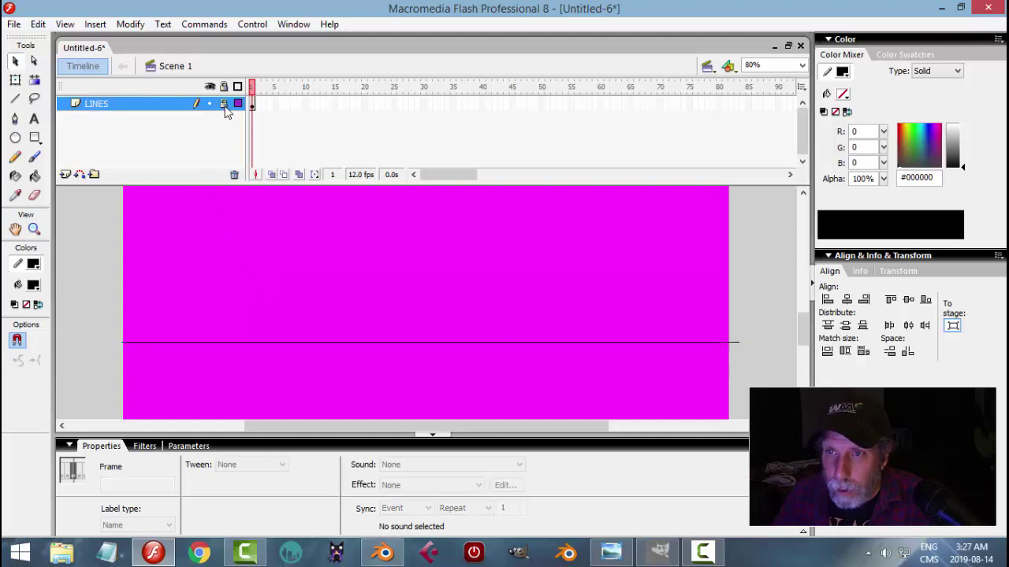
- Add a new layer beneath LINES and place the SciLabDesk_video_UV.png bitmap from the library on it
click(65, 175)
drag(120, 108, 131, 130)
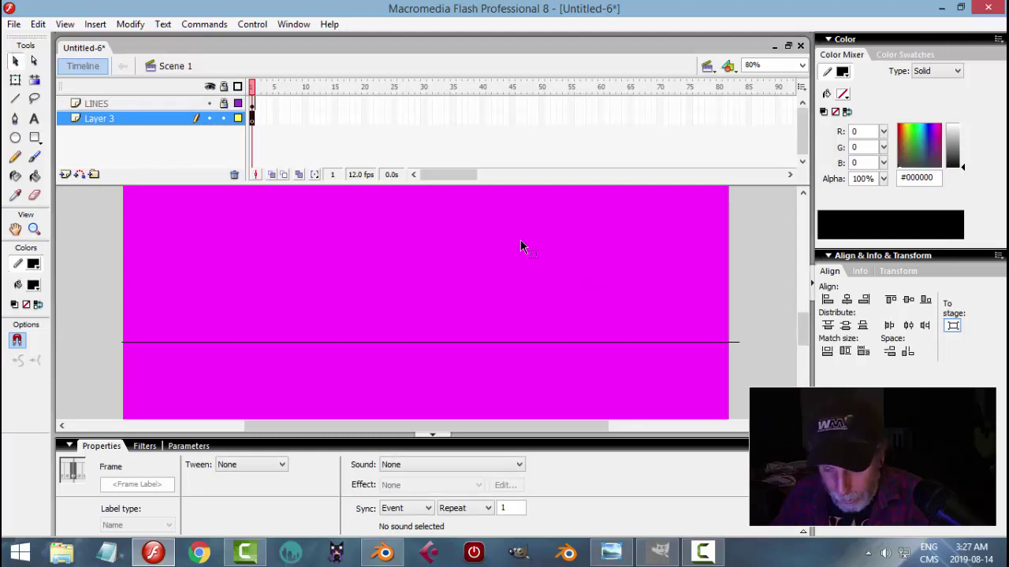
key(ctrl+l)
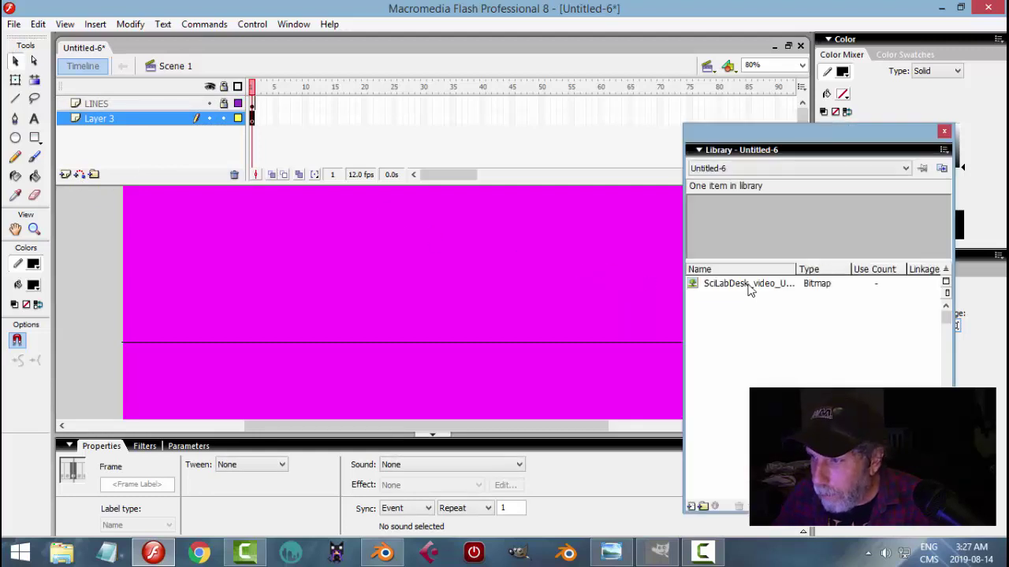
drag(749, 289, 504, 273)
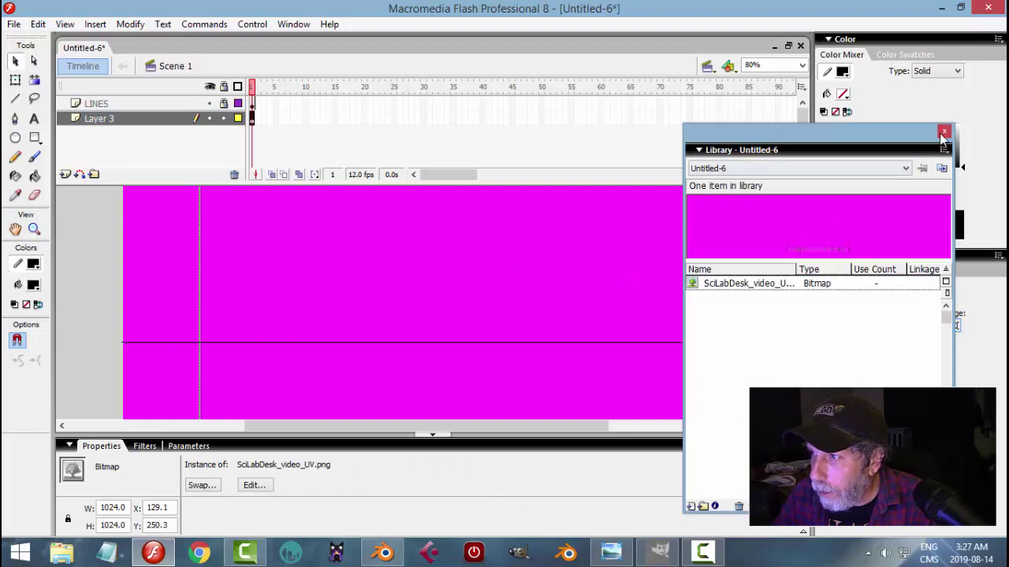
click(944, 131)
- Centre the UV bitmap horizontally and vertically on the stage and lock its layer
click(846, 299)
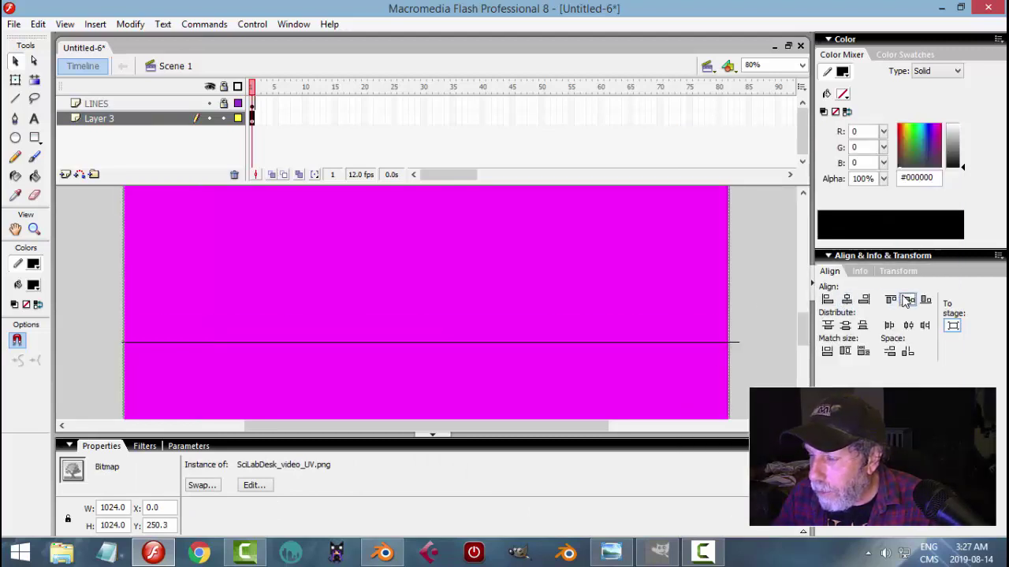
click(907, 300)
click(224, 118)
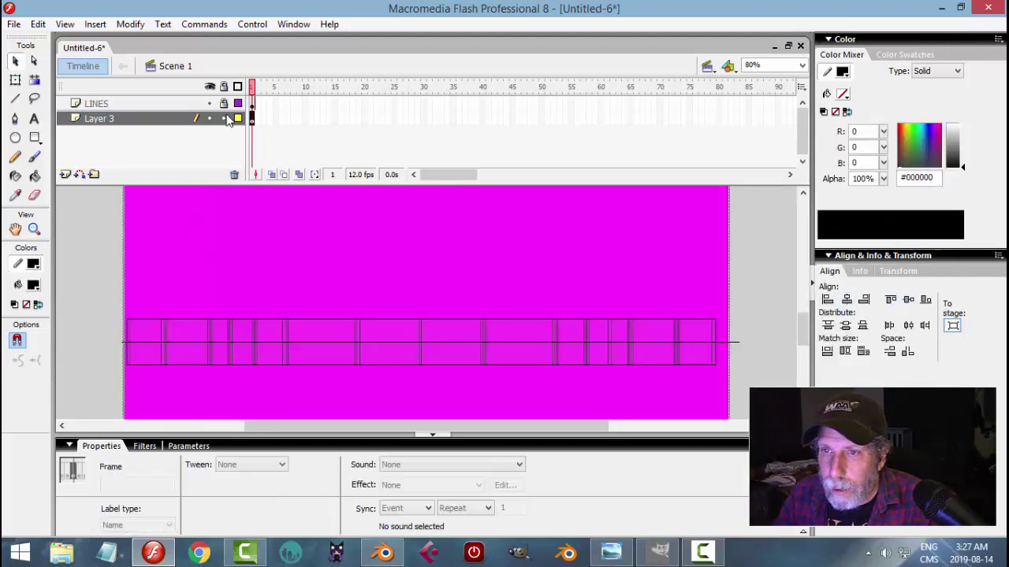
- Add a new layer above LINES and switch to the SciLabDeskWIP.png reference image in Windows Photo Viewer
click(179, 104)
click(64, 174)
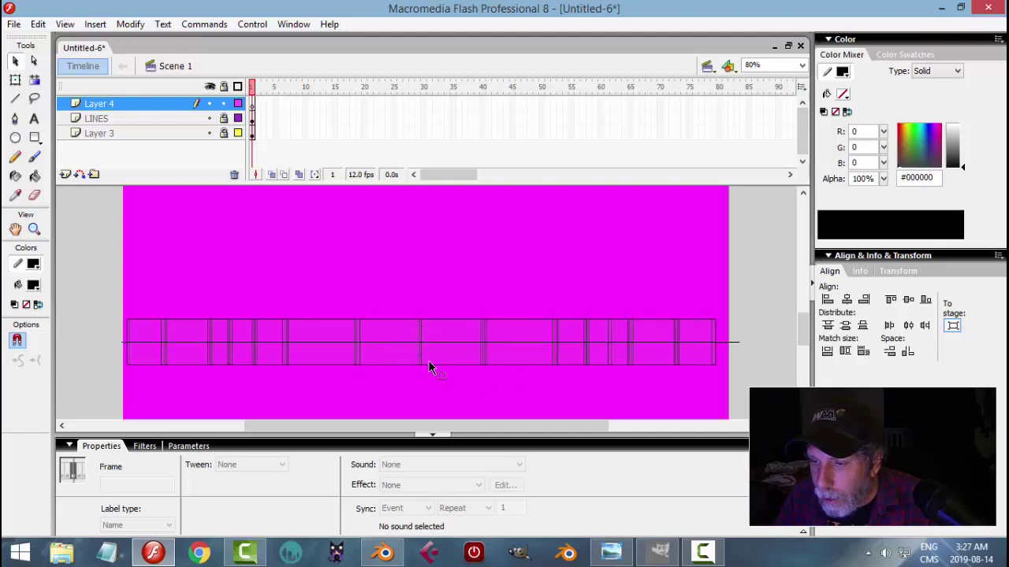
click(612, 552)
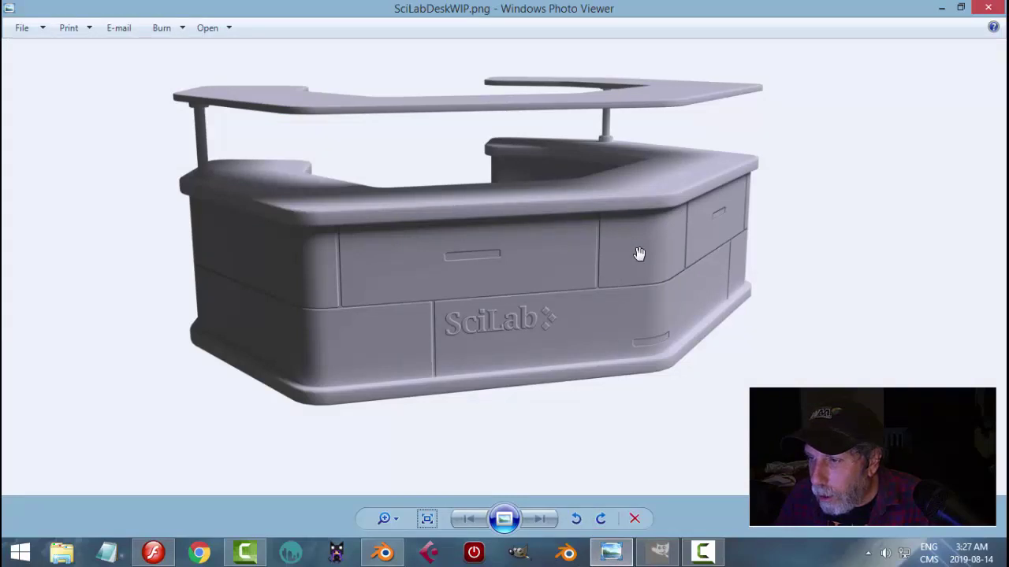
- Switch to Flash and draw a vertical hairline about 55 px tall on Layer 4, crossing the UV strip's upper edge down to the horizontal panel line
click(376, 556)
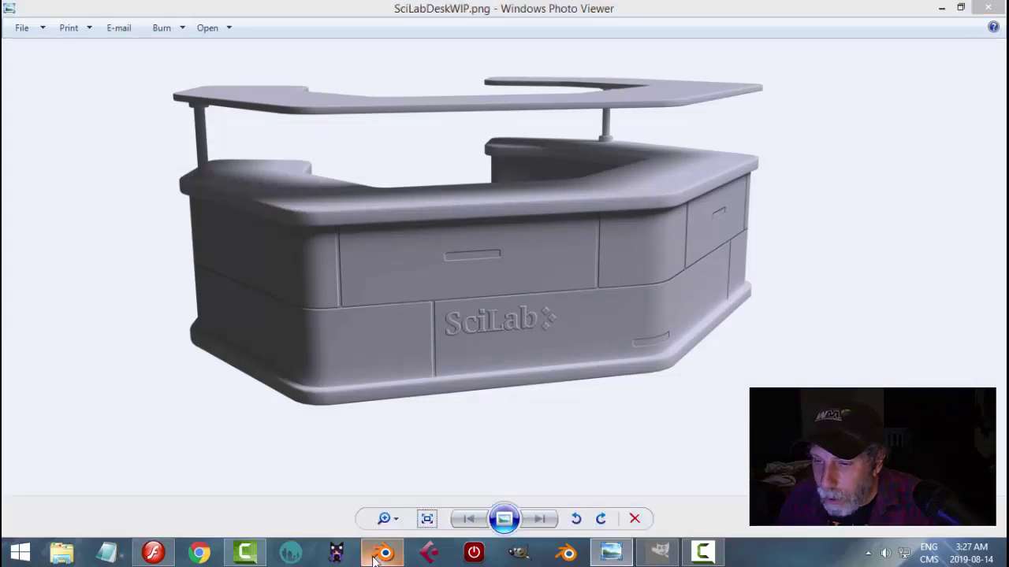
click(153, 551)
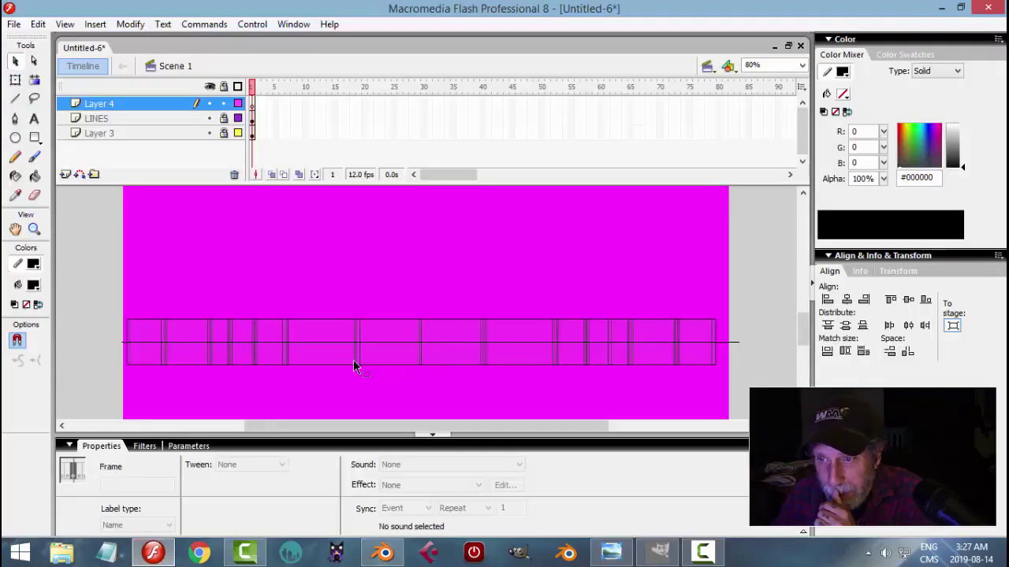
click(788, 65)
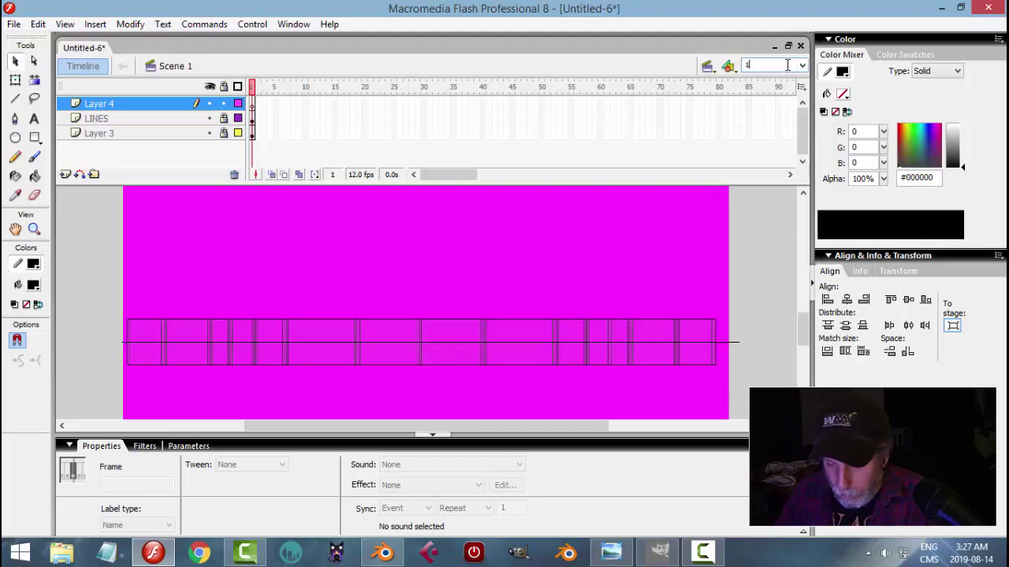
text(100)
key(Return)
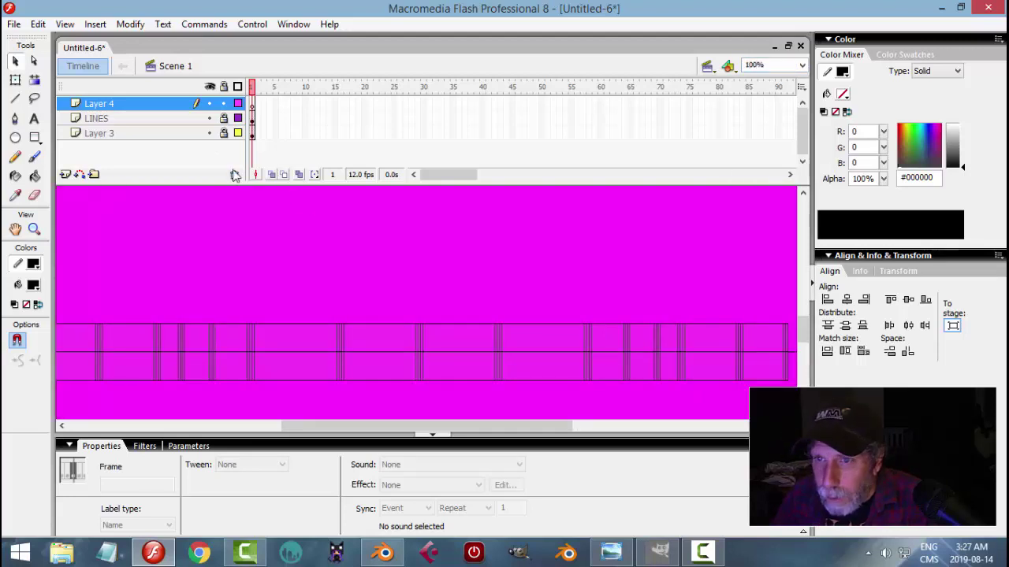
click(16, 98)
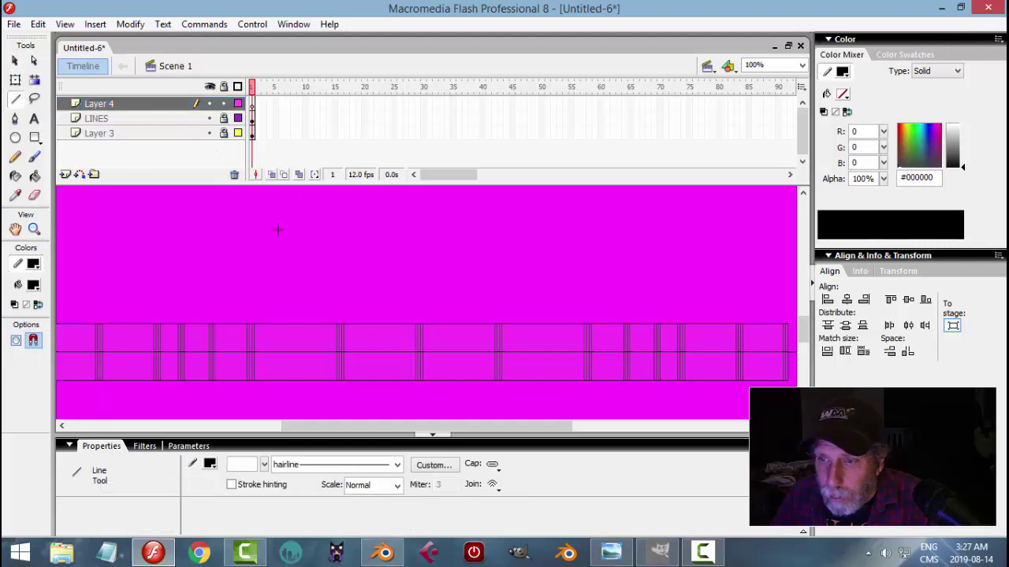
click(786, 64)
text(20)
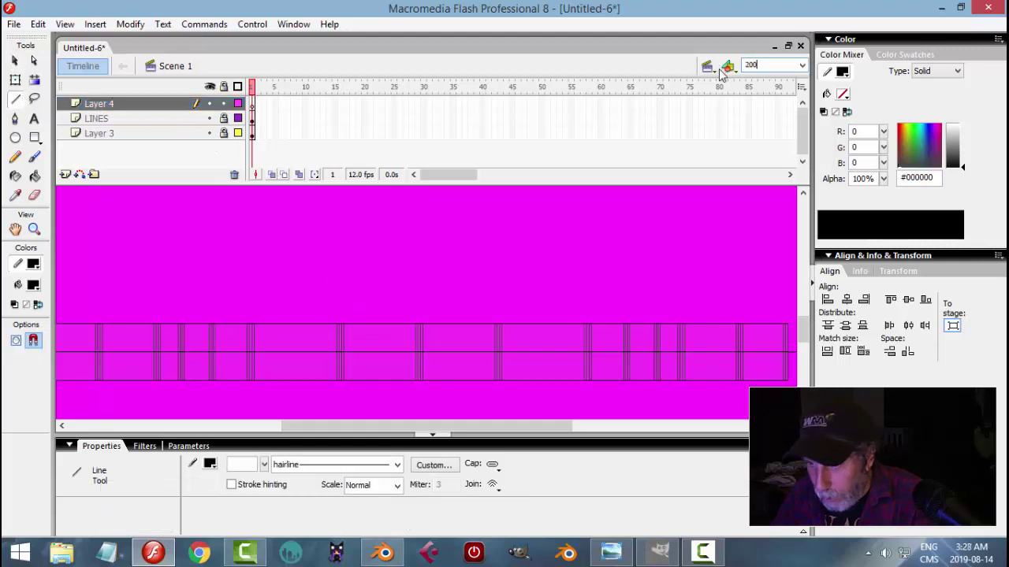
key(Return)
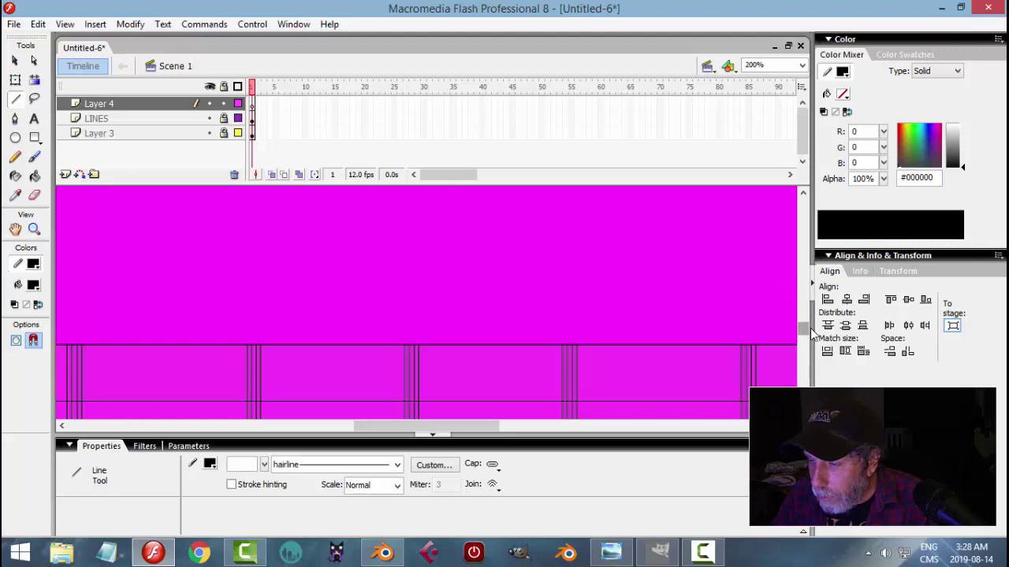
scroll(804, 331, down, 3)
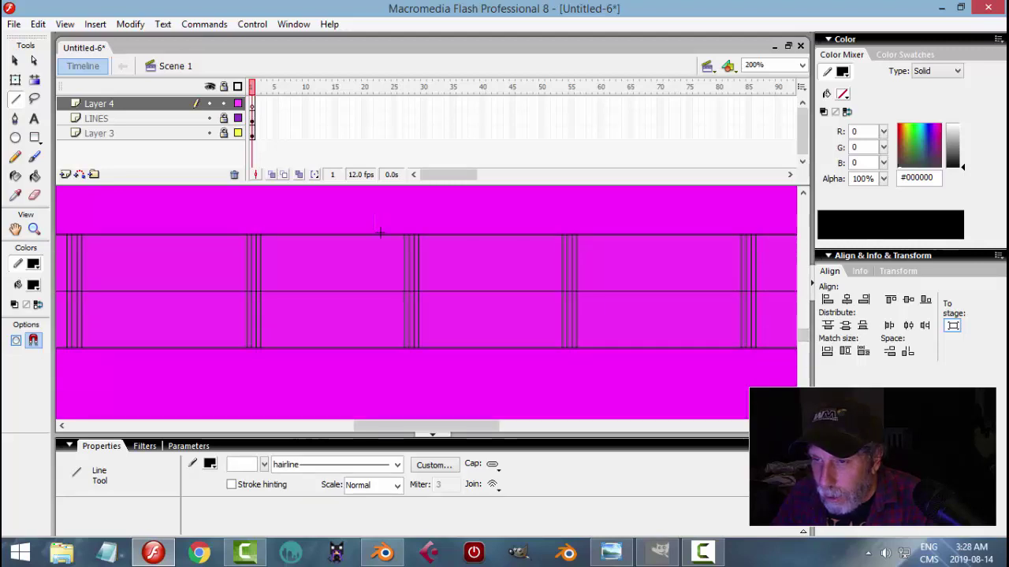
drag(375, 214, 374, 234)
key(ctrl+z)
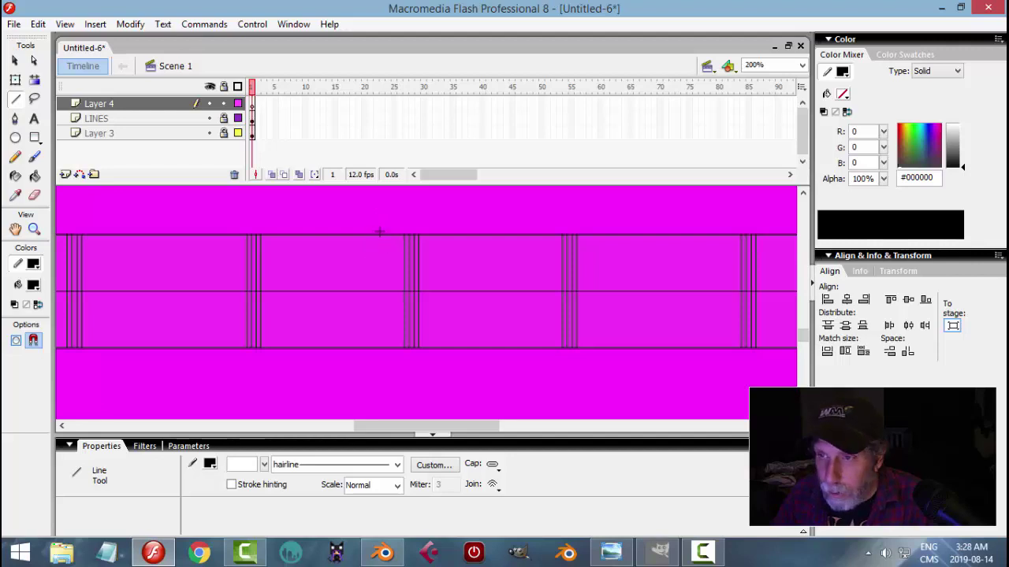
drag(379, 249, 377, 291)
- Duplicate the vertical line across the adjacent UV corner strip, placing the copy at about X 525 and the same height
key(v)
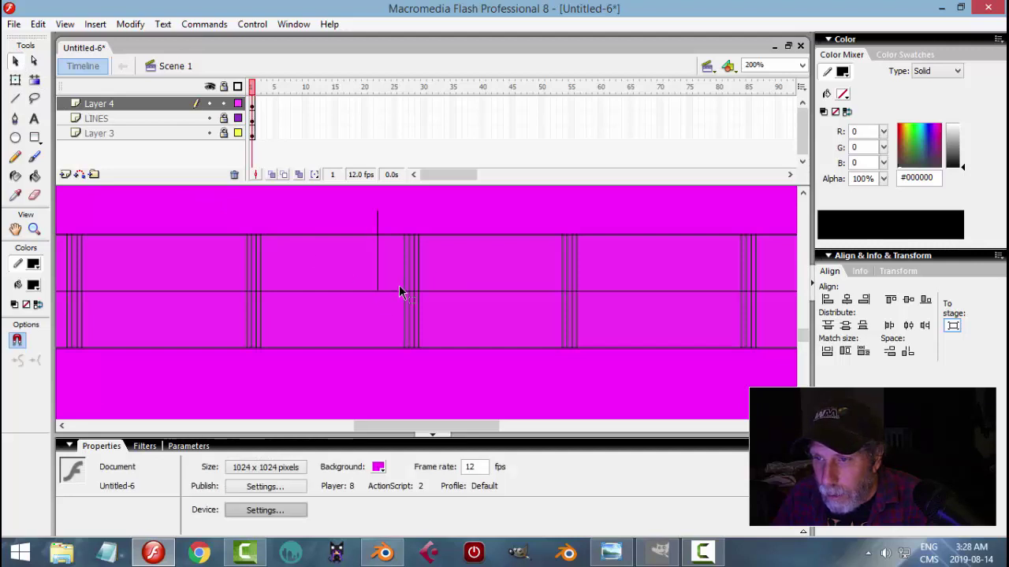
click(379, 272)
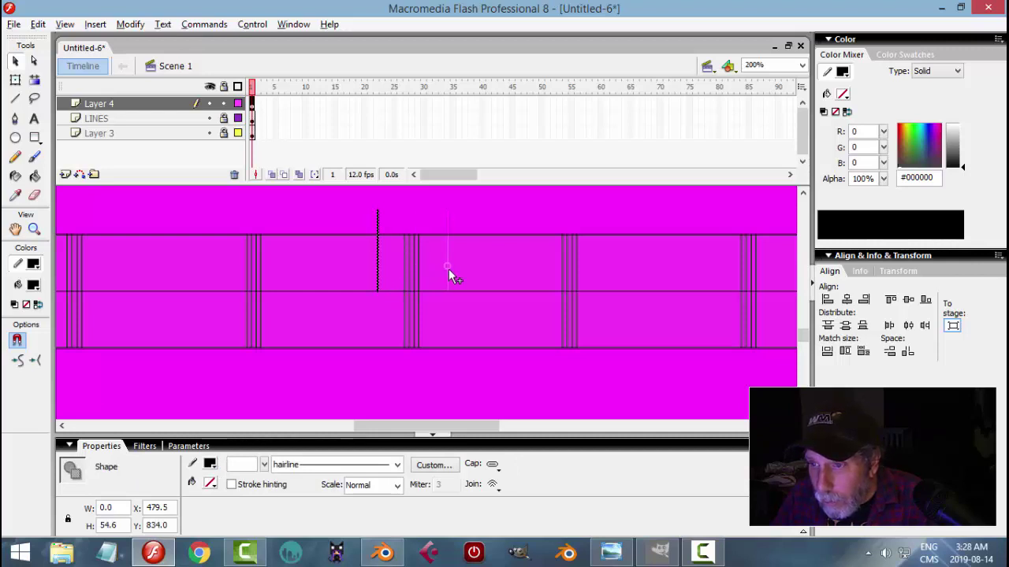
alt+drag(448, 269, 445, 269)
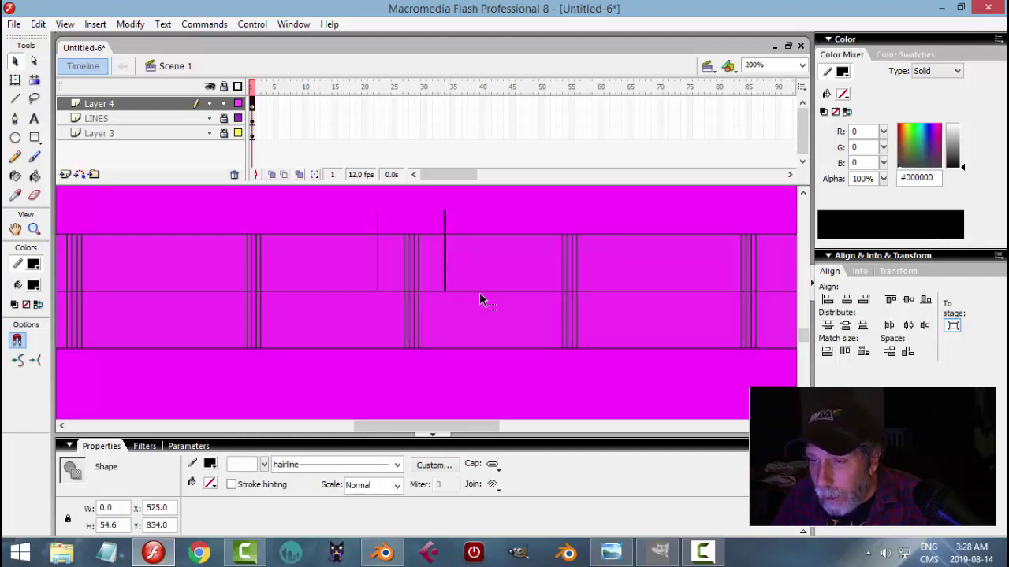
click(502, 260)
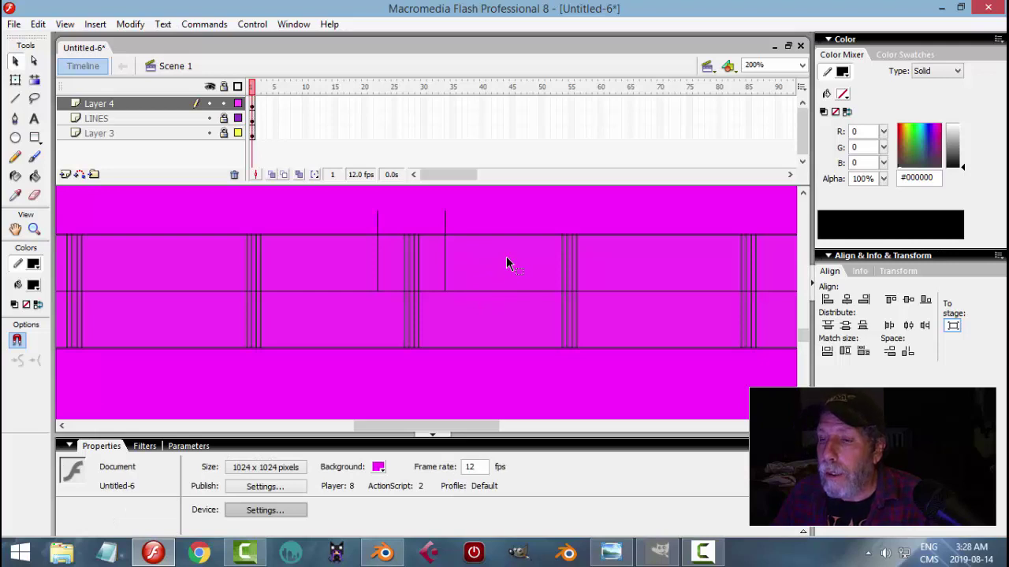
- Check the panel lines with the UV bitmap hidden and delete Layer 3, which holds the bitmap
click(210, 133)
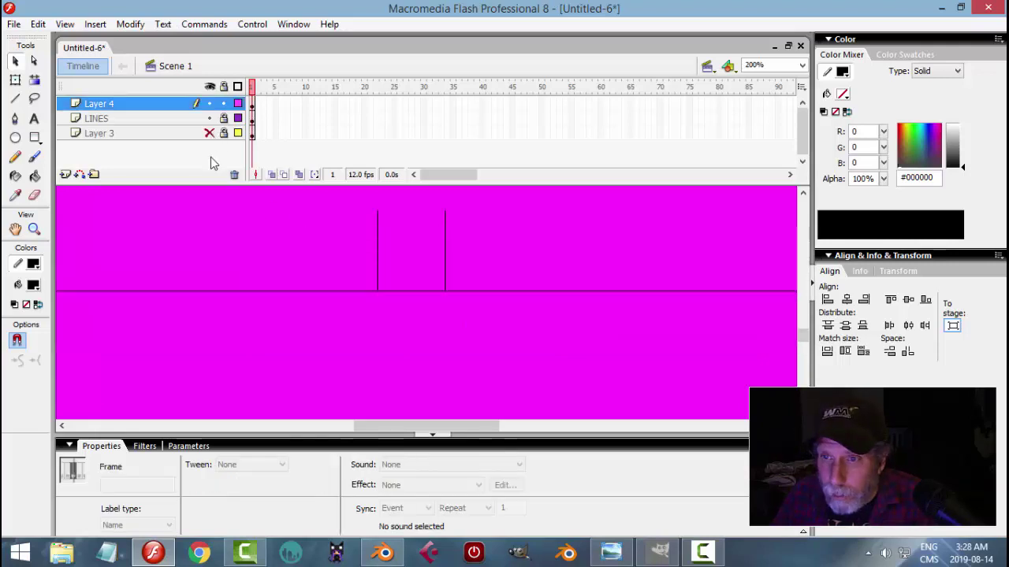
click(209, 133)
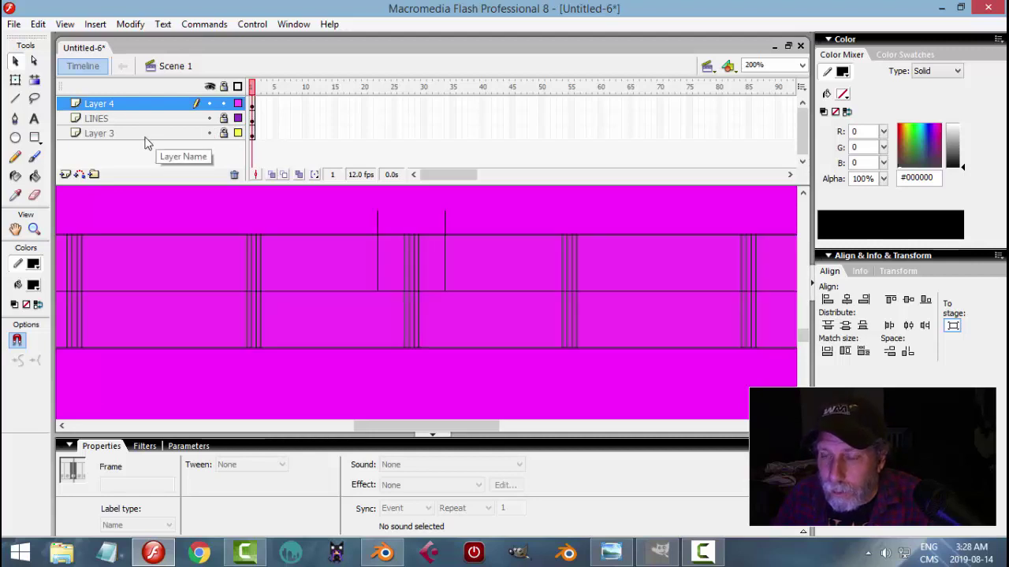
click(166, 134)
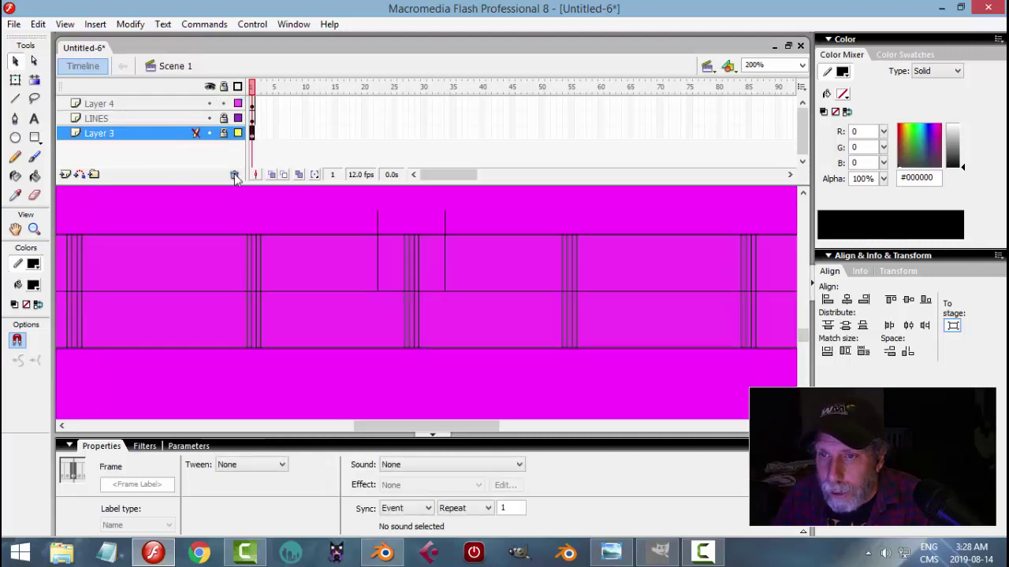
click(234, 175)
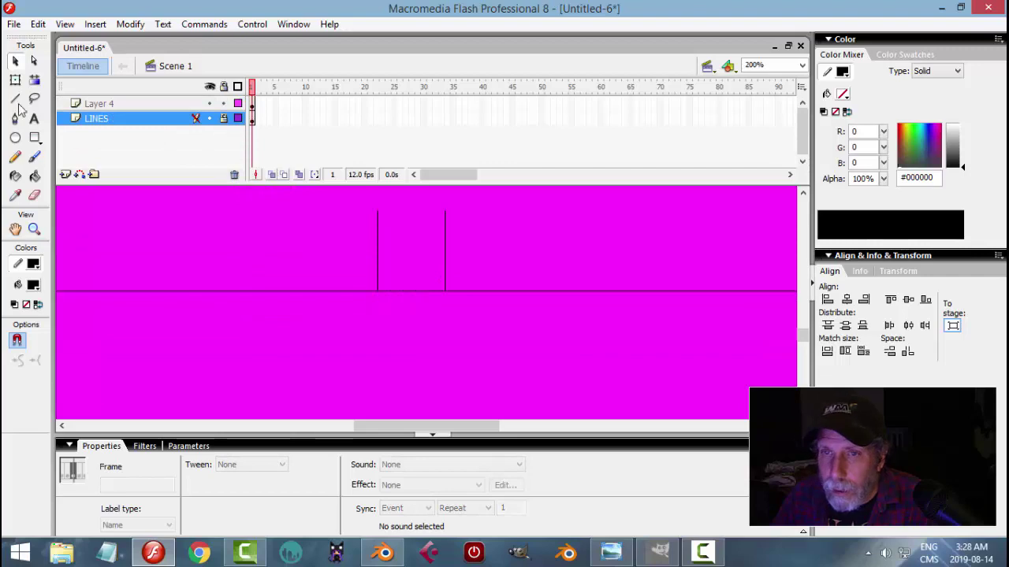
- Export the stage as a PNG image, replacing SciLabDesk_video_LINES.png in the EXPORT SCILAB DESK VIDEO folder
click(14, 25)
mouse_move(79, 262)
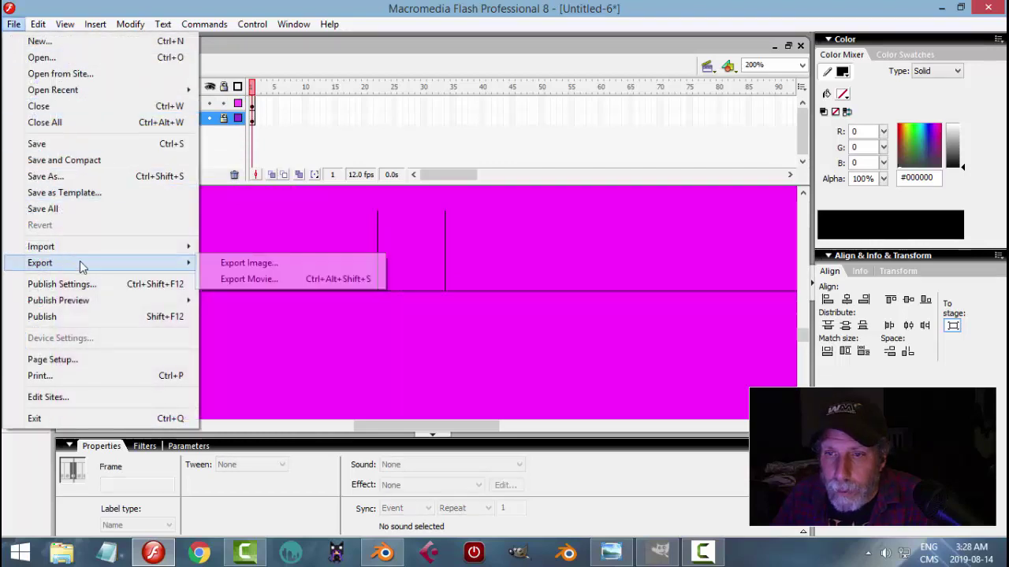
click(249, 263)
click(179, 119)
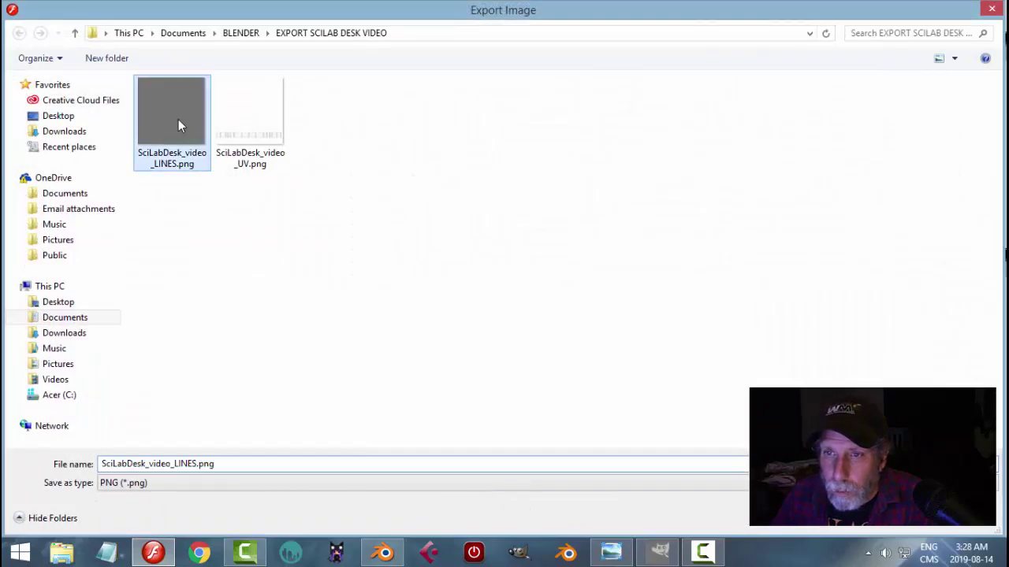
key(Return)
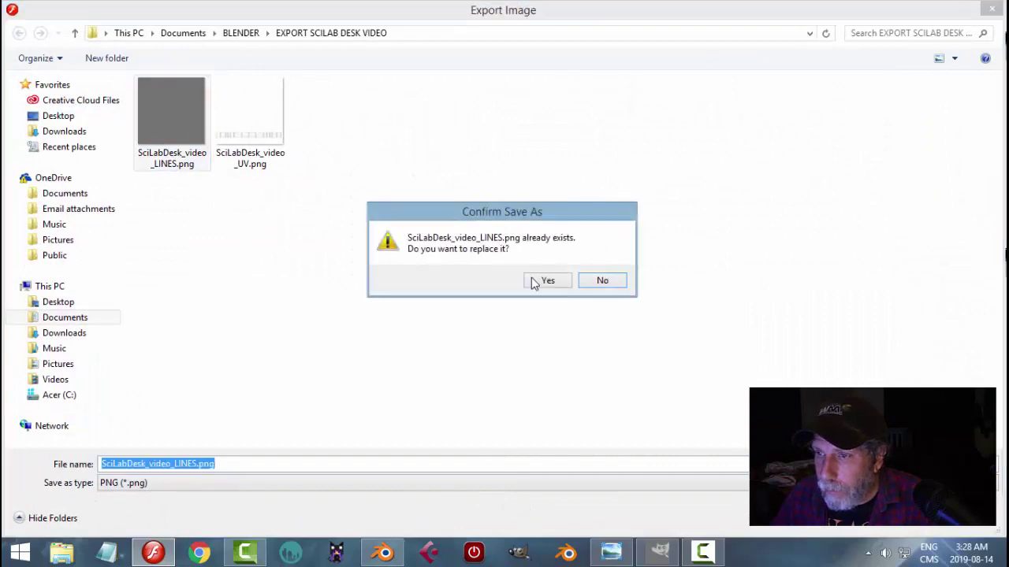
click(540, 280)
click(619, 209)
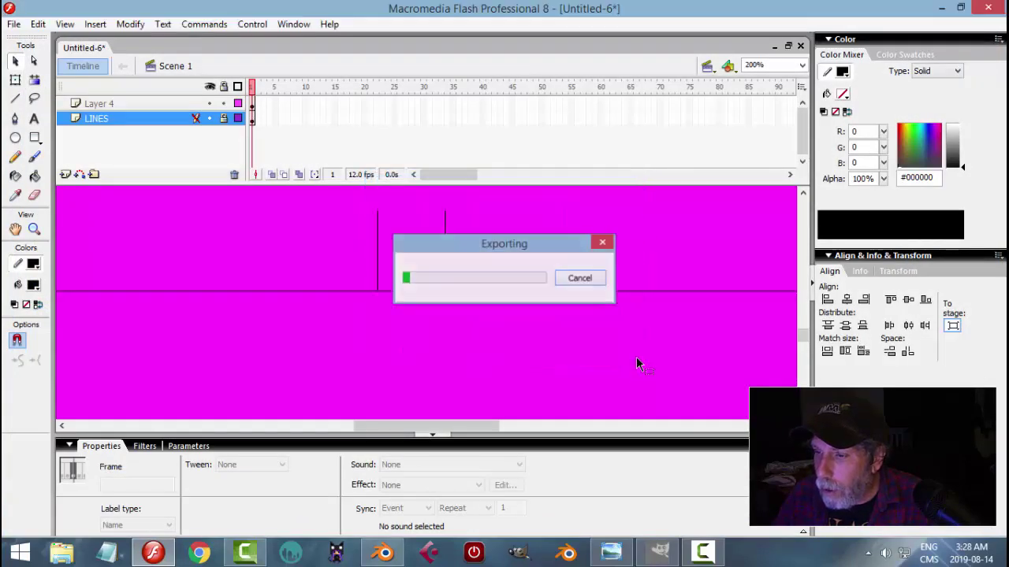
- Switch to GIMP, close the old lines image without saving, and open the newly exported SciLabDesk_video_LINES.png
click(654, 542)
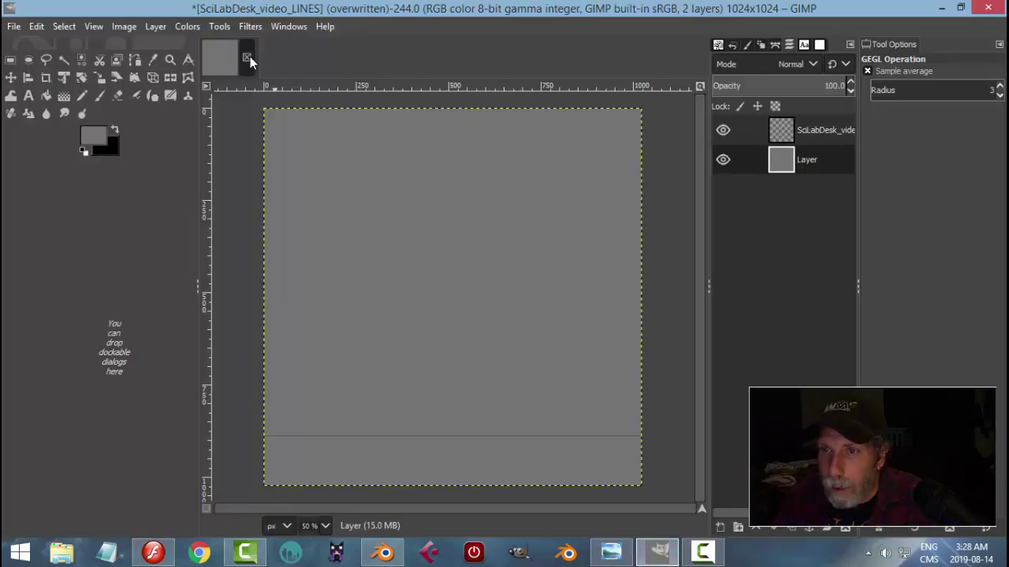
click(246, 59)
click(525, 379)
click(14, 26)
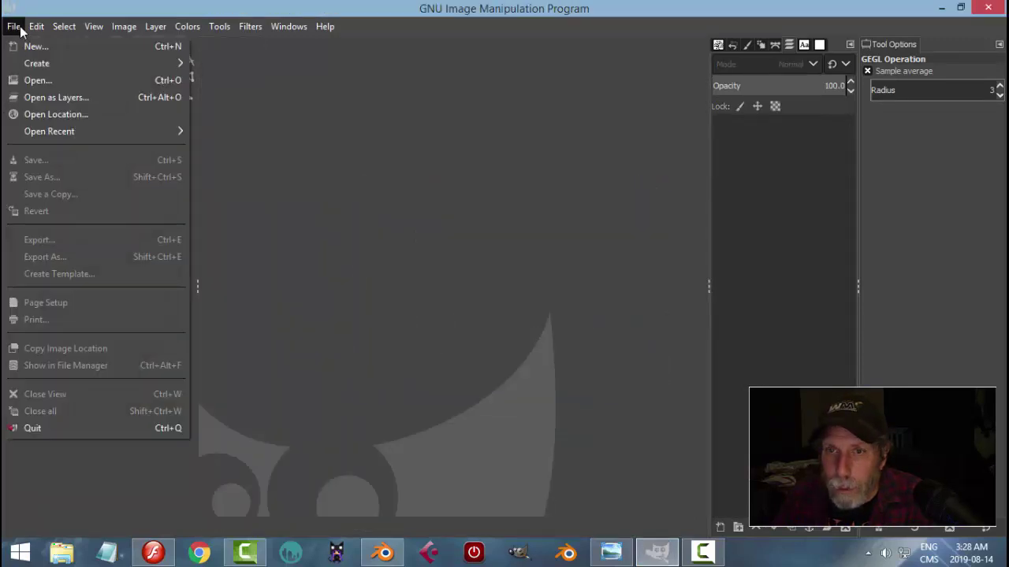
mouse_move(71, 129)
click(255, 130)
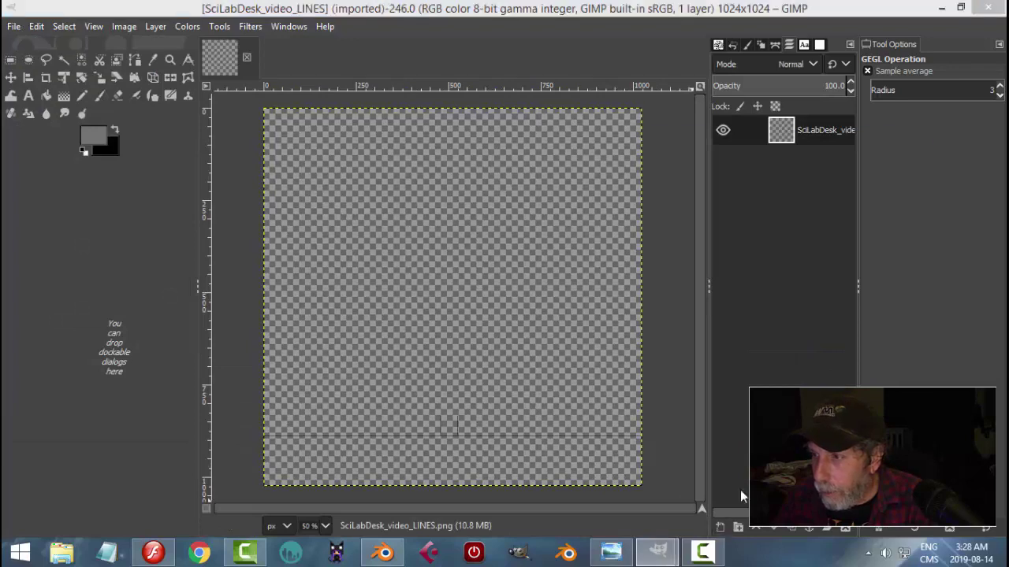
- Add a grey-filled layer beneath the lines layer and overwrite SciLabDesk_video_LINES.png with the result
click(719, 527)
key(Return)
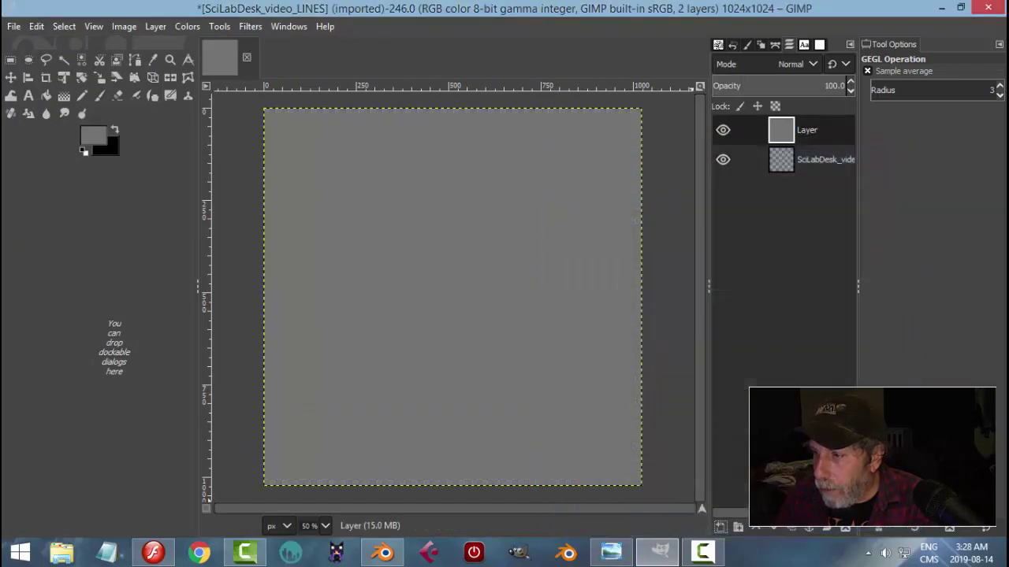
click(773, 528)
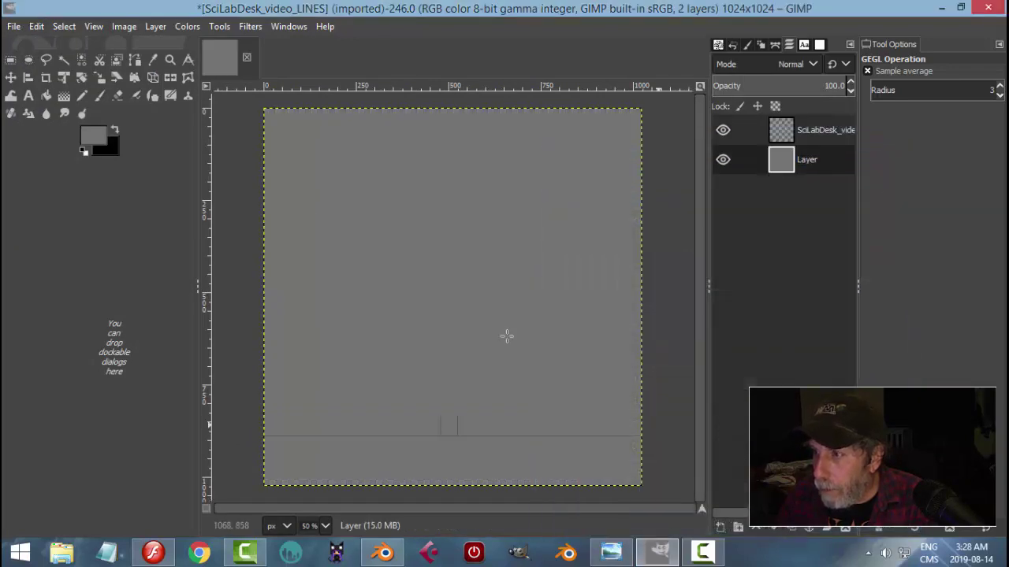
click(14, 26)
click(31, 239)
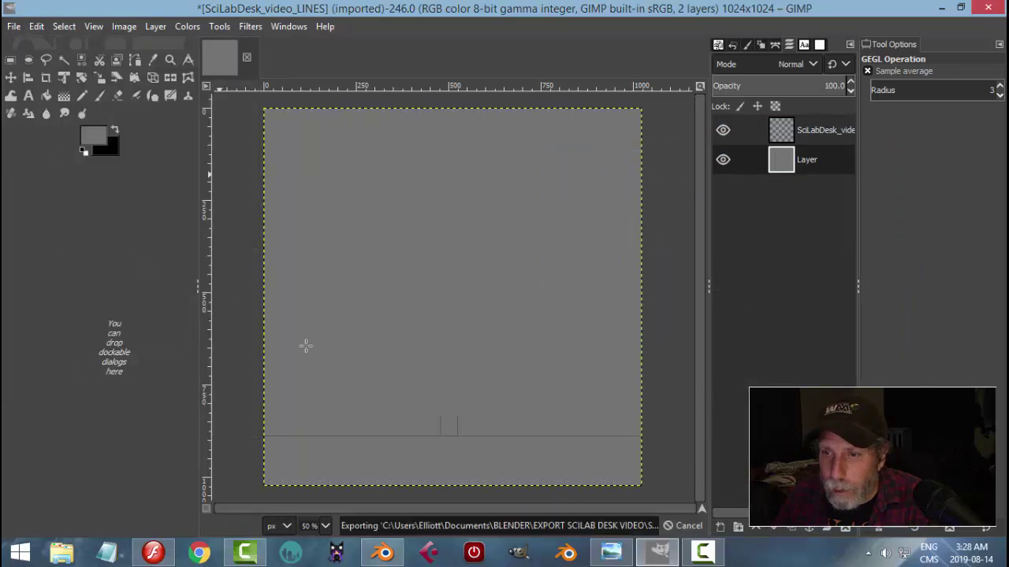
- Switch to Blender, refresh the rendered view, and examine the vertical panel lines around the desk wall's corner
click(384, 552)
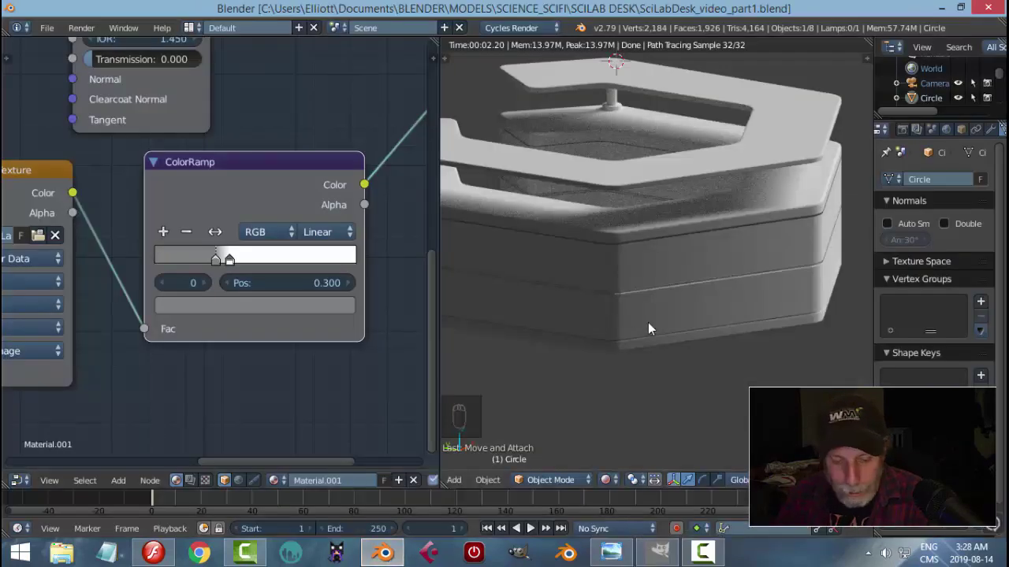
key(shift+z)
key(shift+z)
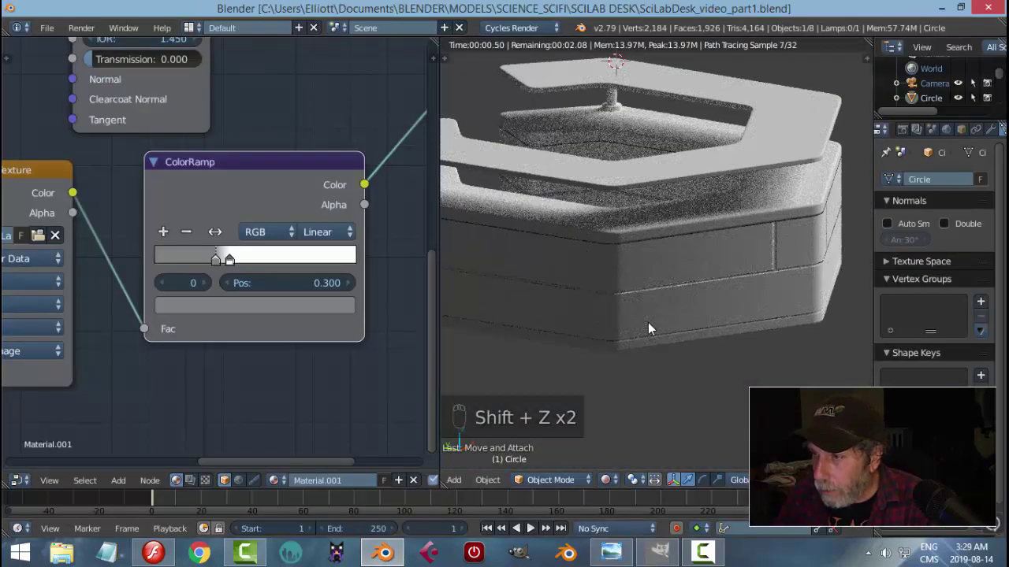
middle_drag(752, 307, 783, 297)
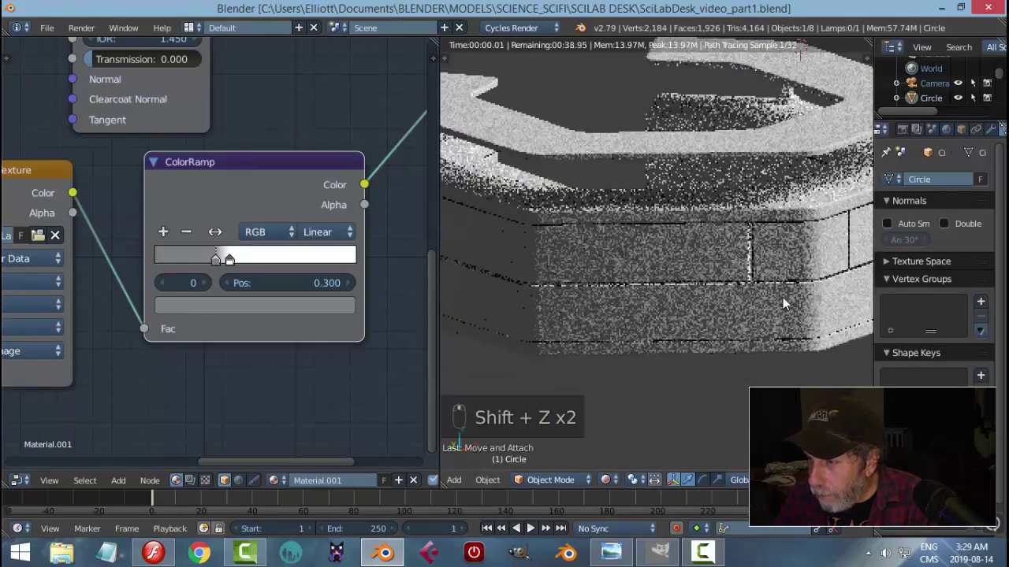
scroll(642, 297, up, 4)
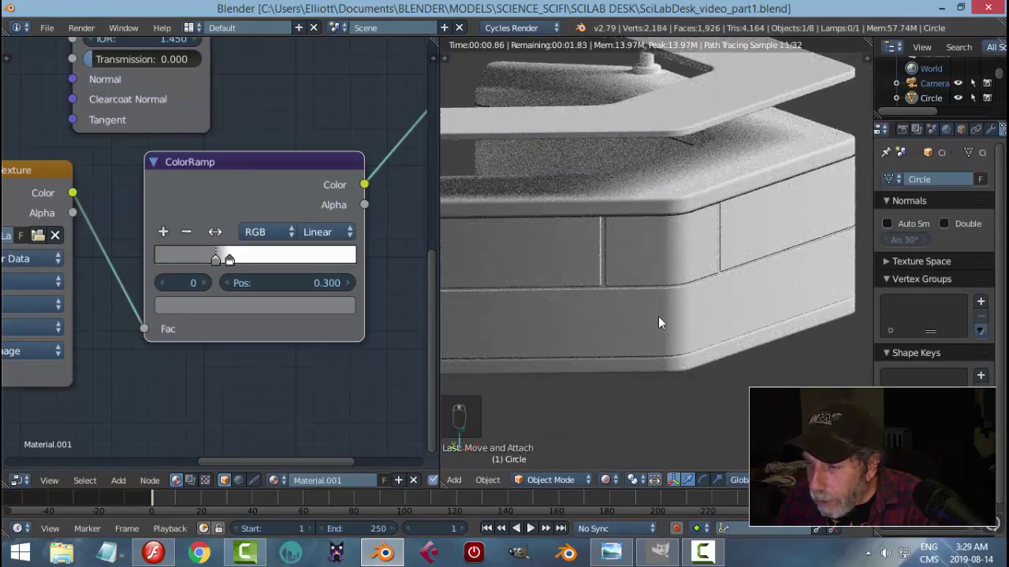
scroll(658, 316, up, 1)
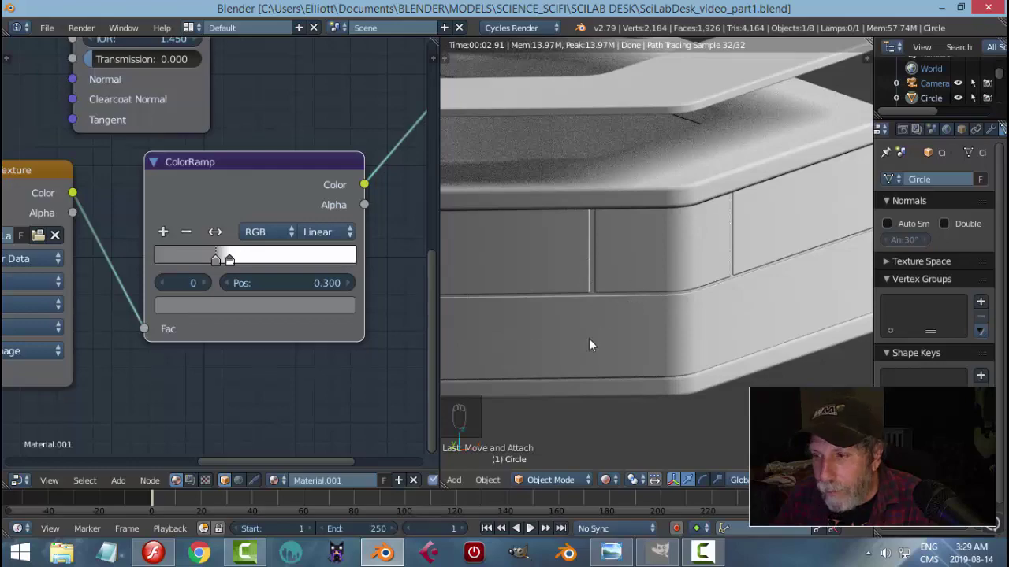
- Change the node editor area to the UV/Image Editor and put the desk body object into Edit Mode to show its UVs
middle_drag(629, 319, 652, 301)
scroll(652, 302, up, 2)
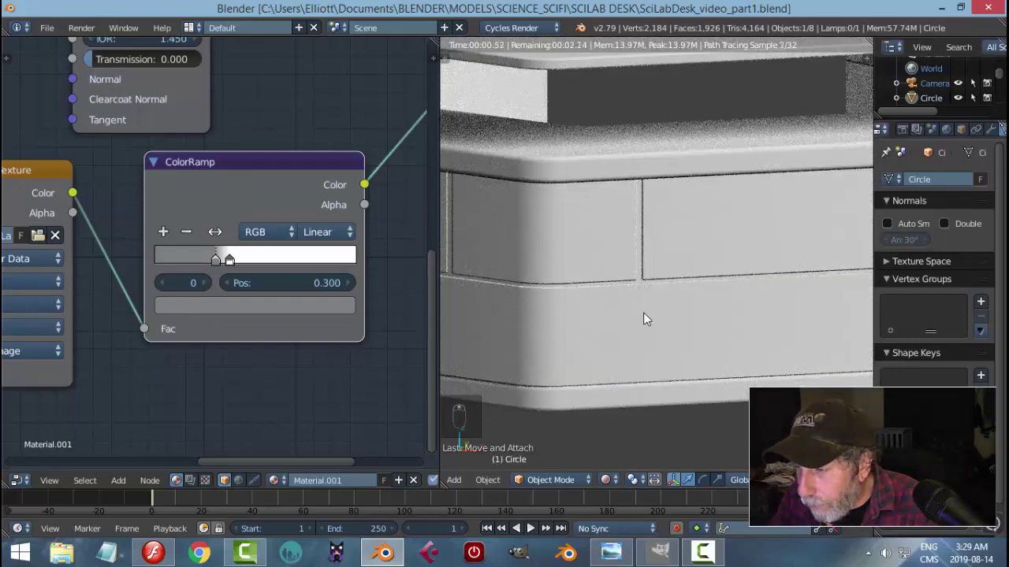
scroll(644, 318, up, 1)
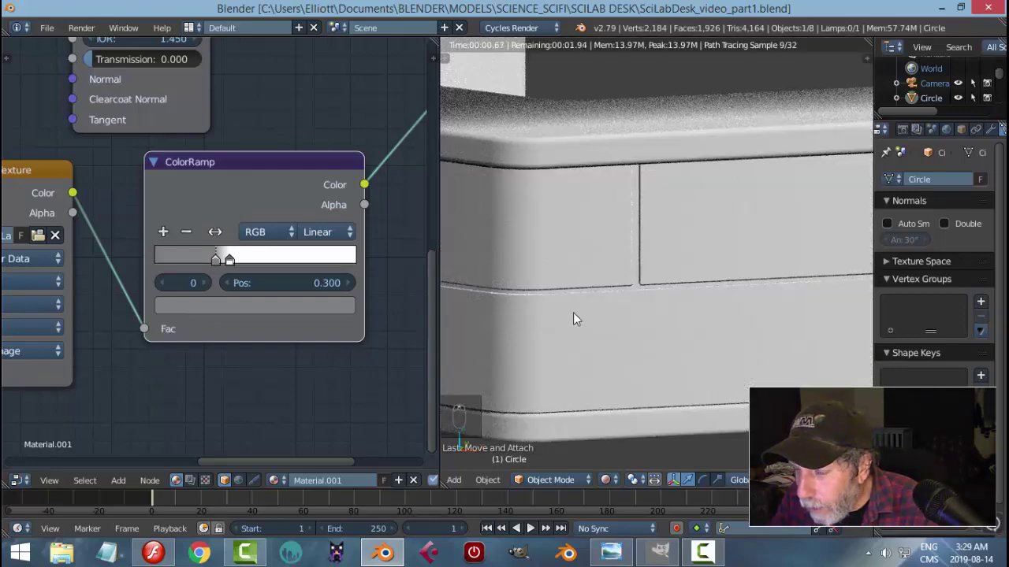
scroll(659, 305, down, 1)
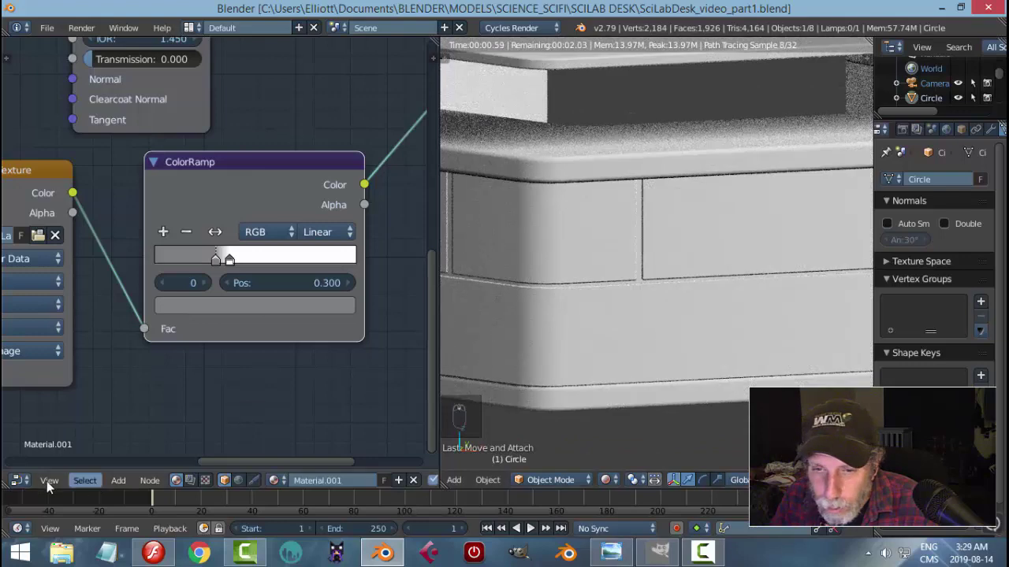
click(18, 481)
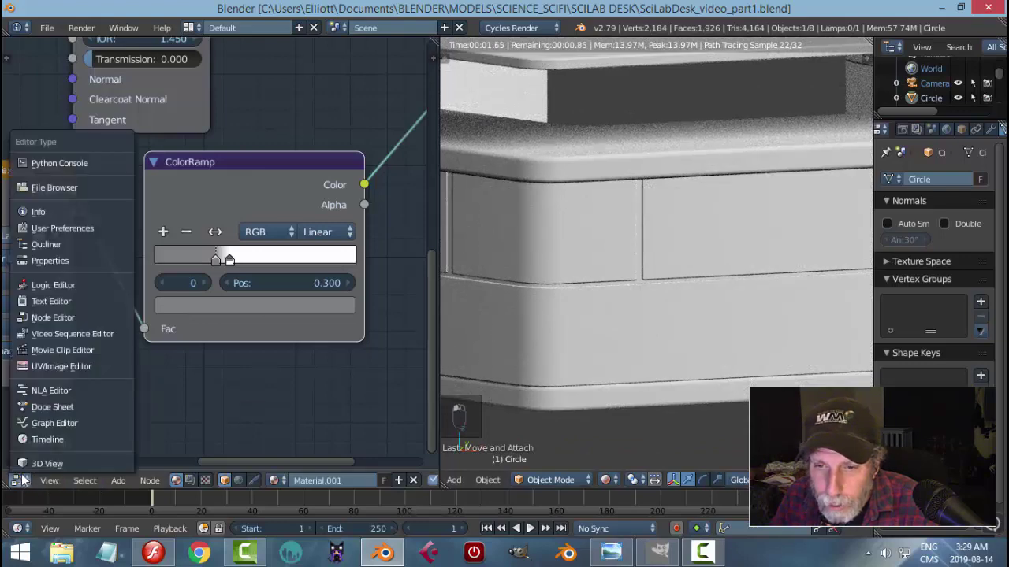
click(53, 366)
key(Tab)
click(761, 338)
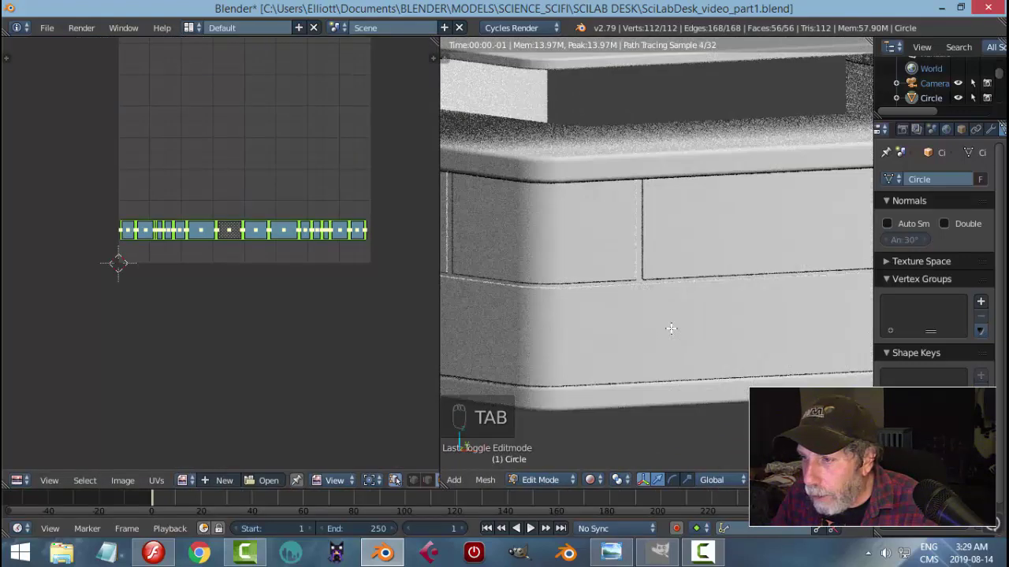
- Stretch the desk body's UV strip horizontally by scaling it about 1.14 along X
scroll(265, 308, up, 1)
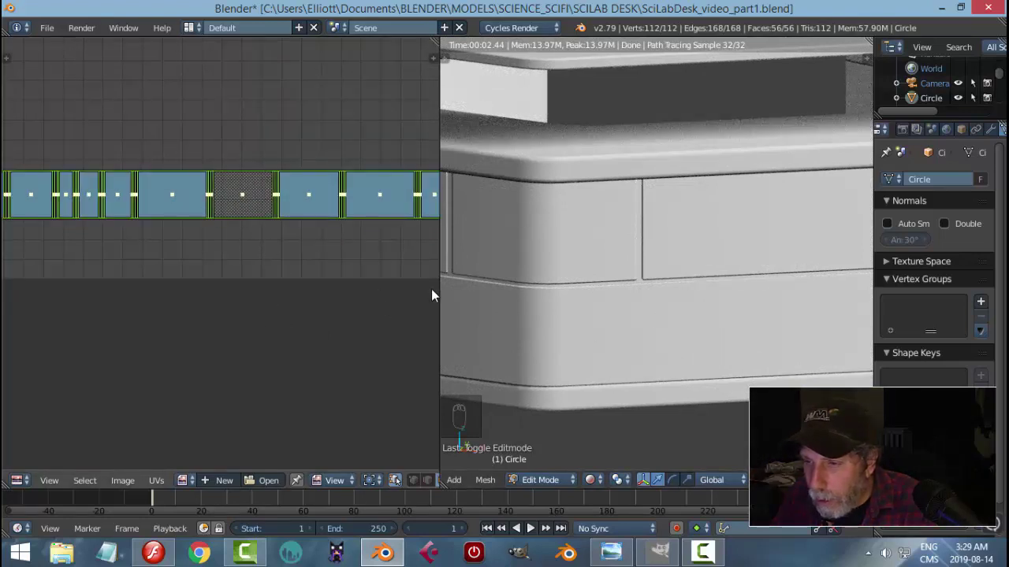
scroll(274, 252, down, 2)
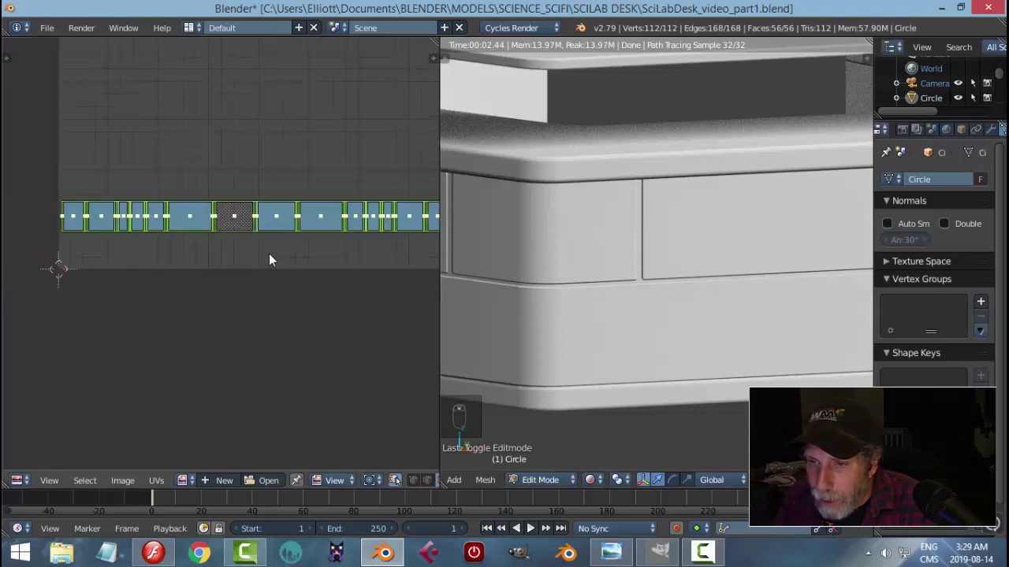
scroll(265, 270, down, 1)
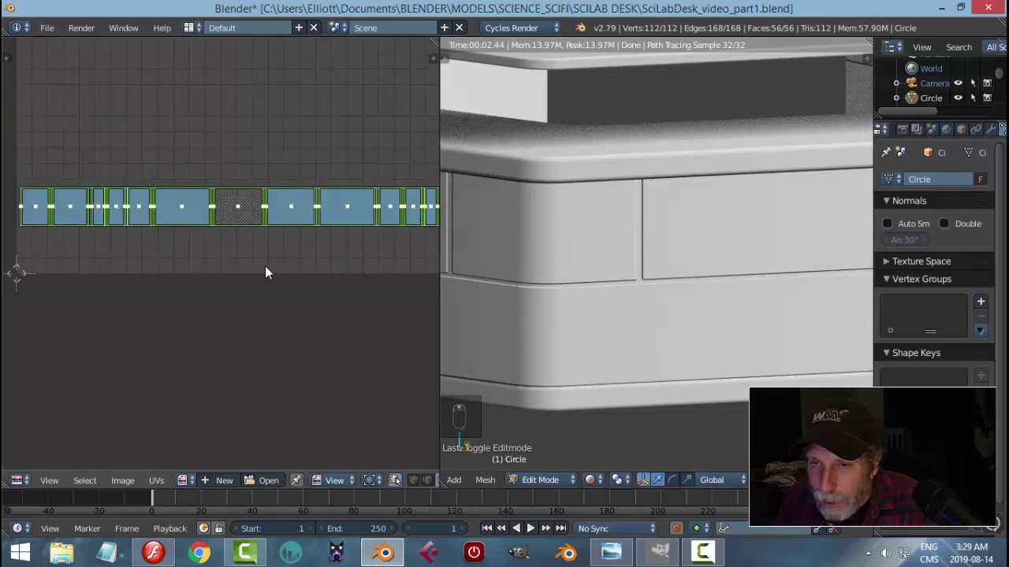
scroll(265, 270, up, 1)
middle_drag(314, 262, 301, 258)
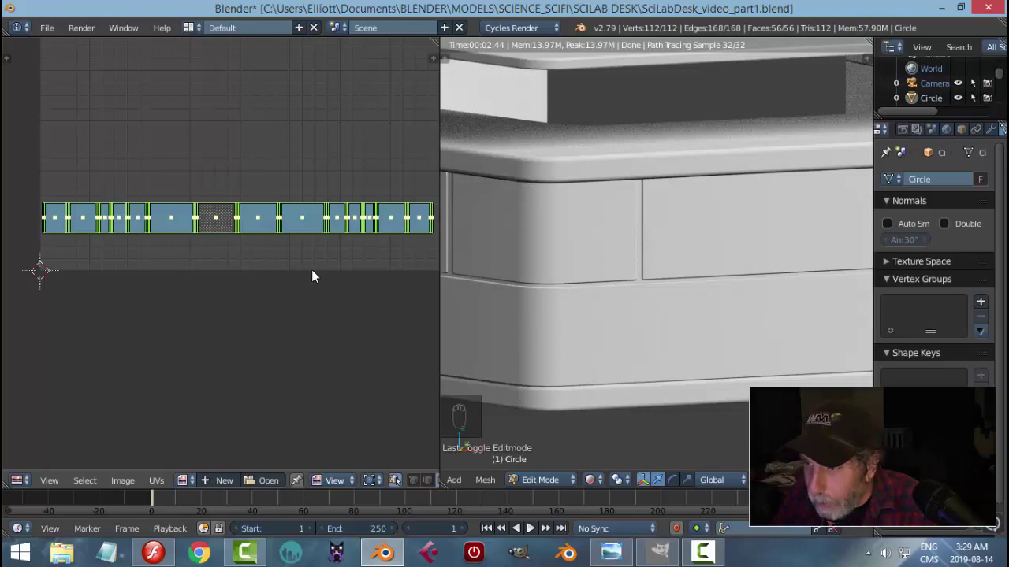
key(s)
key(x)
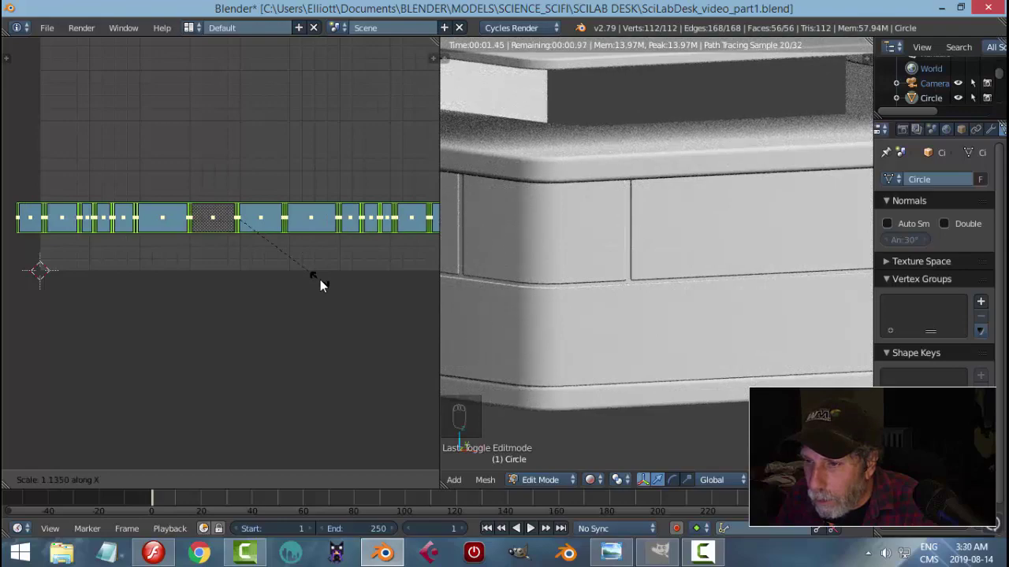
click(320, 280)
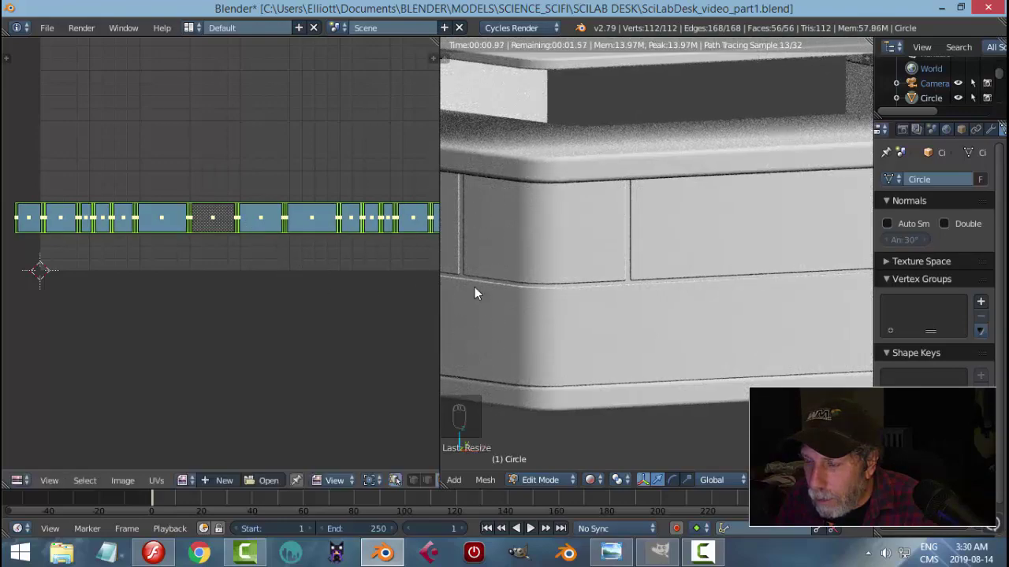
middle_drag(552, 290, 622, 302)
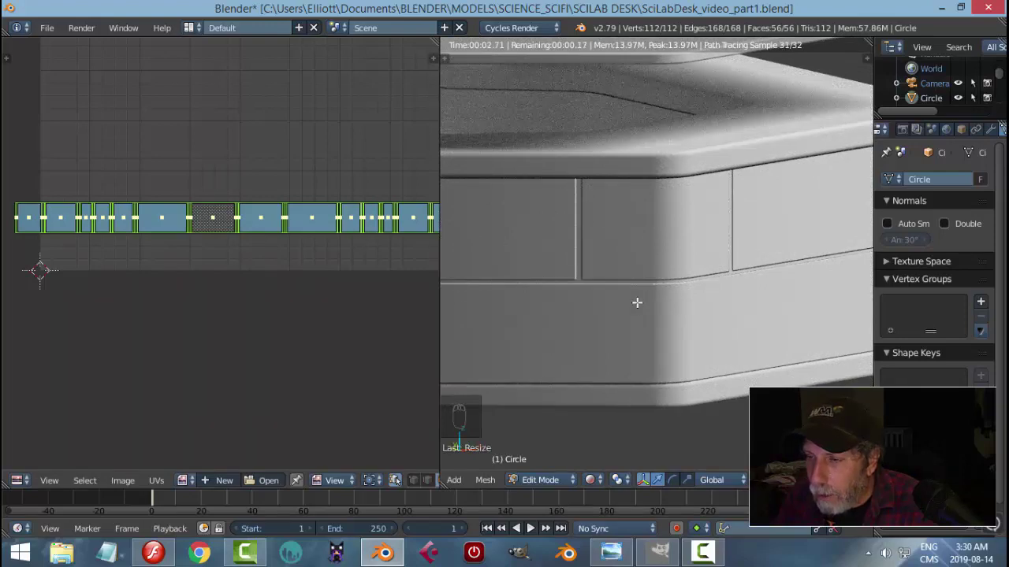
middle_drag(637, 301, 636, 299)
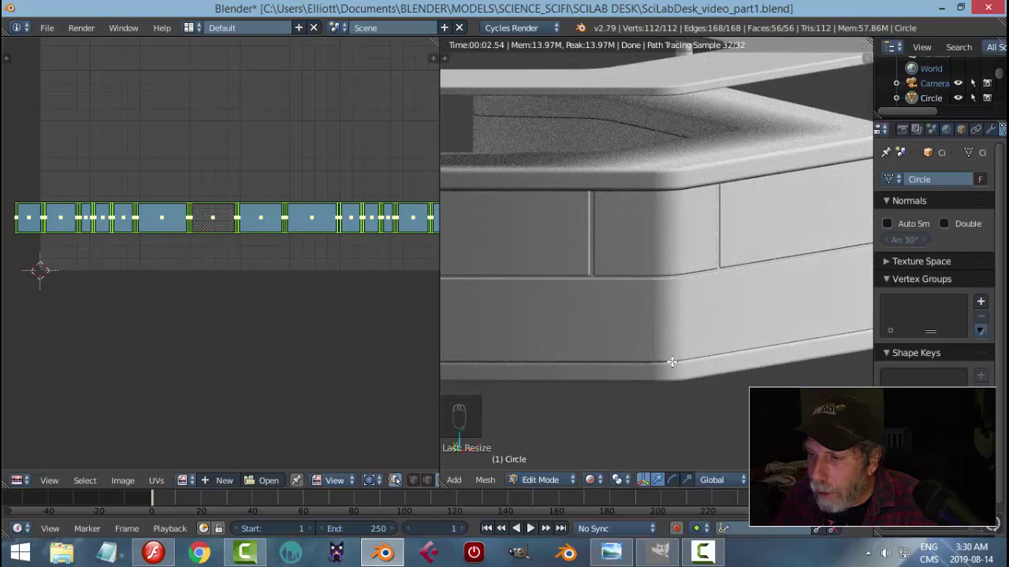
- Export the UV layout as a PNG into the EXPORT SCILAB DESK VIDEO folder, overwriting SciLabDesk_video_UV.png
click(156, 480)
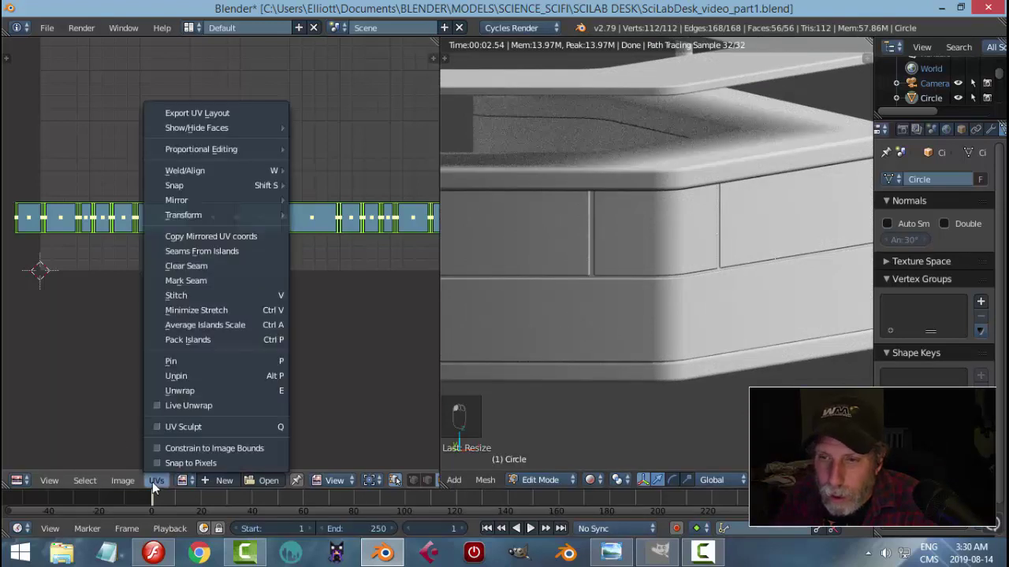
click(210, 111)
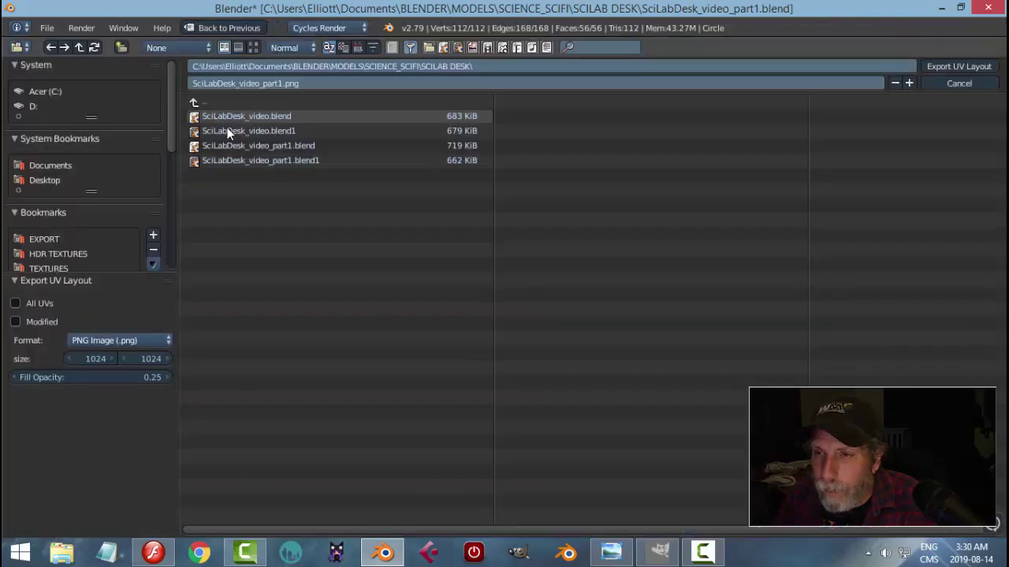
click(43, 239)
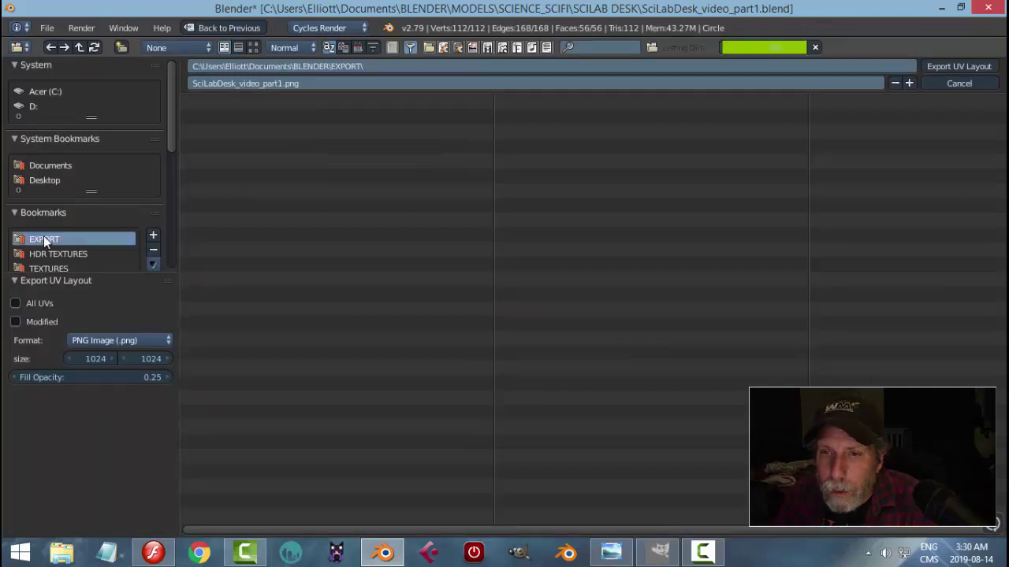
click(197, 101)
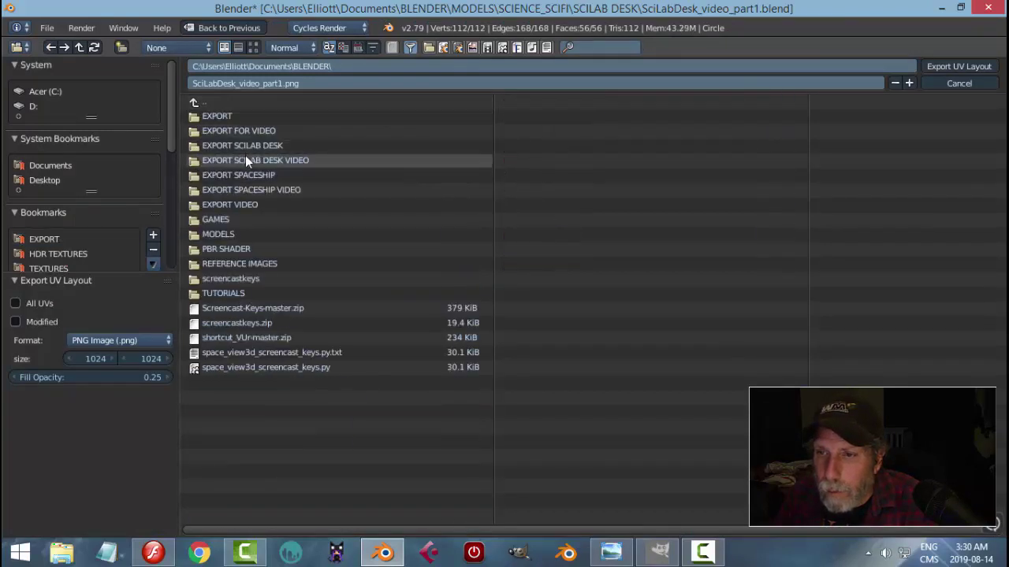
click(246, 160)
click(262, 131)
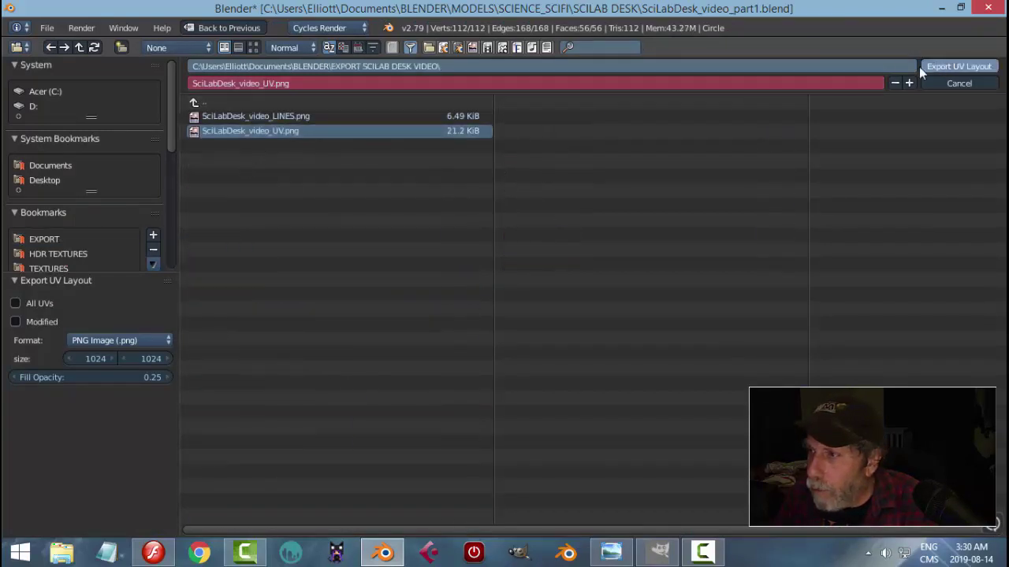
key(Return)
- Switch to Flash Professional and rename Layer 4 as LINES
click(153, 553)
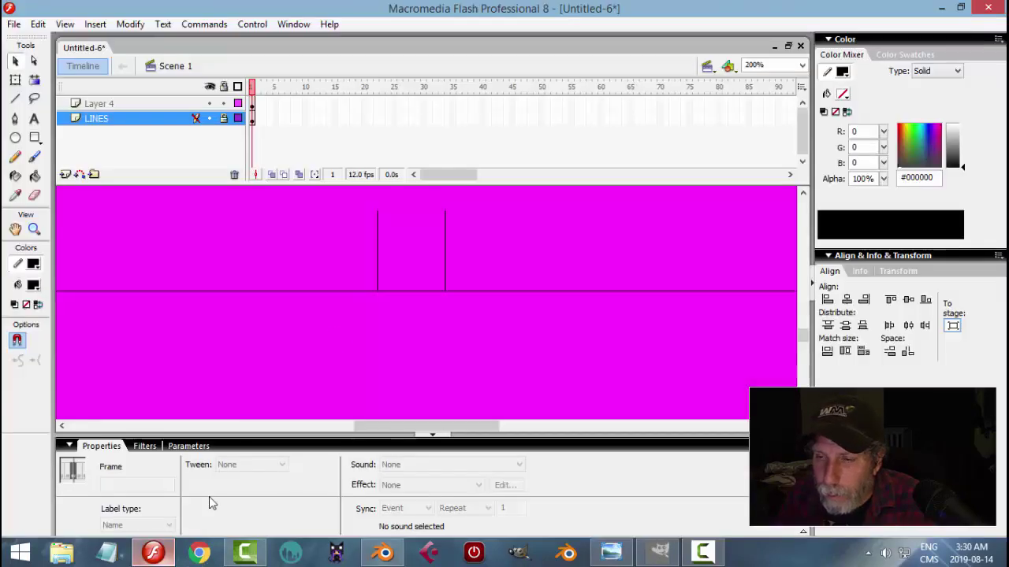
double_click(148, 103)
text(LINES)
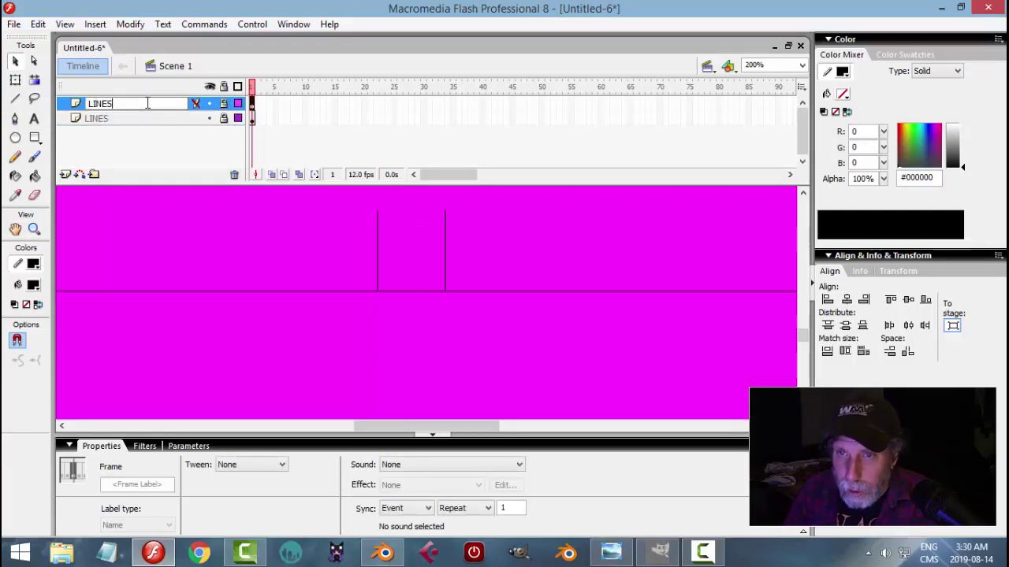
key(Return)
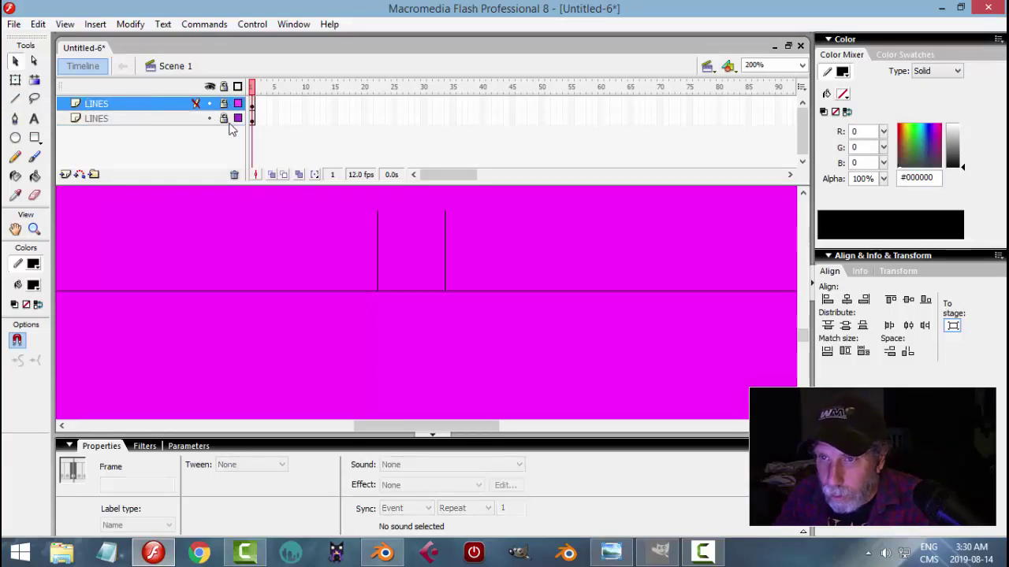
- Add a new layer and move it beneath both LINES layers
click(181, 118)
click(65, 174)
drag(132, 122, 128, 140)
- Import SciLabDesk_video_UV.png to the stage on the new bottom layer, replacing the existing library item
click(14, 24)
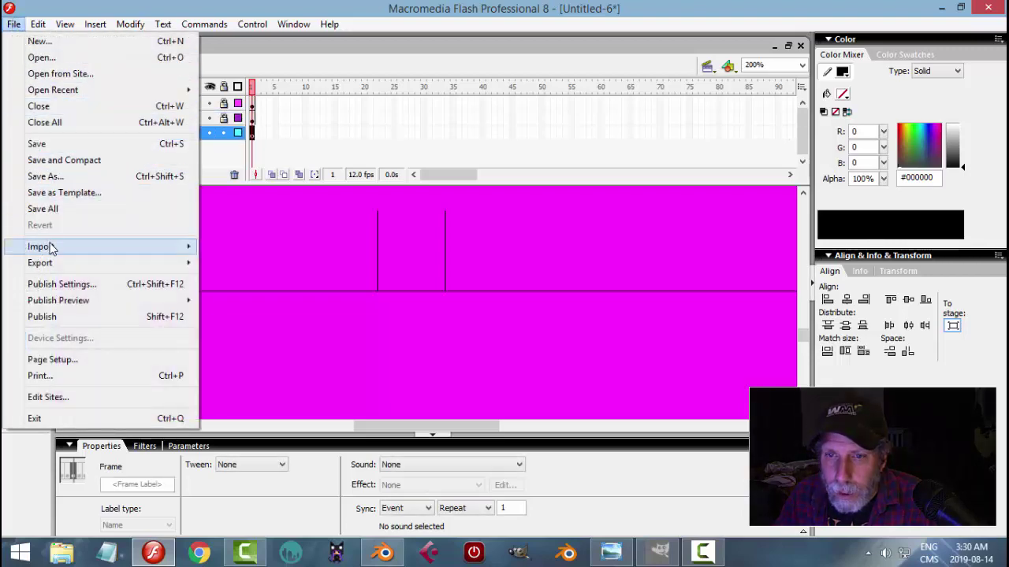
mouse_move(146, 247)
click(236, 246)
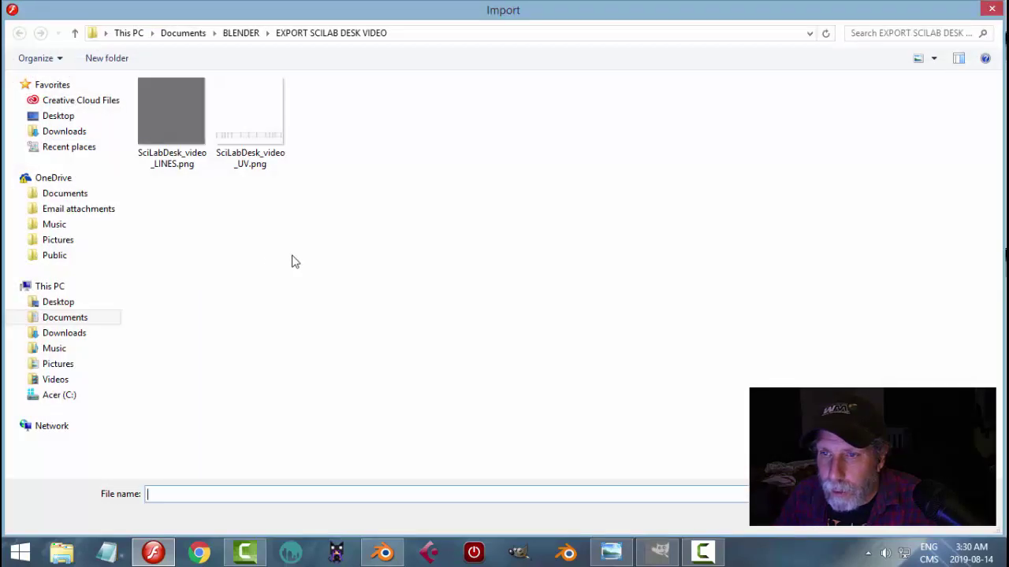
click(247, 130)
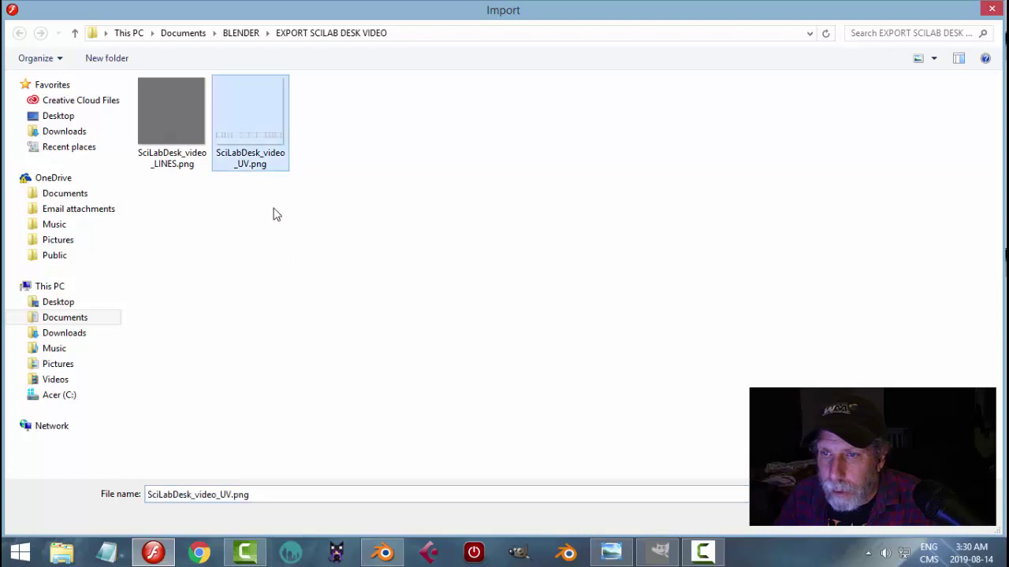
click(891, 530)
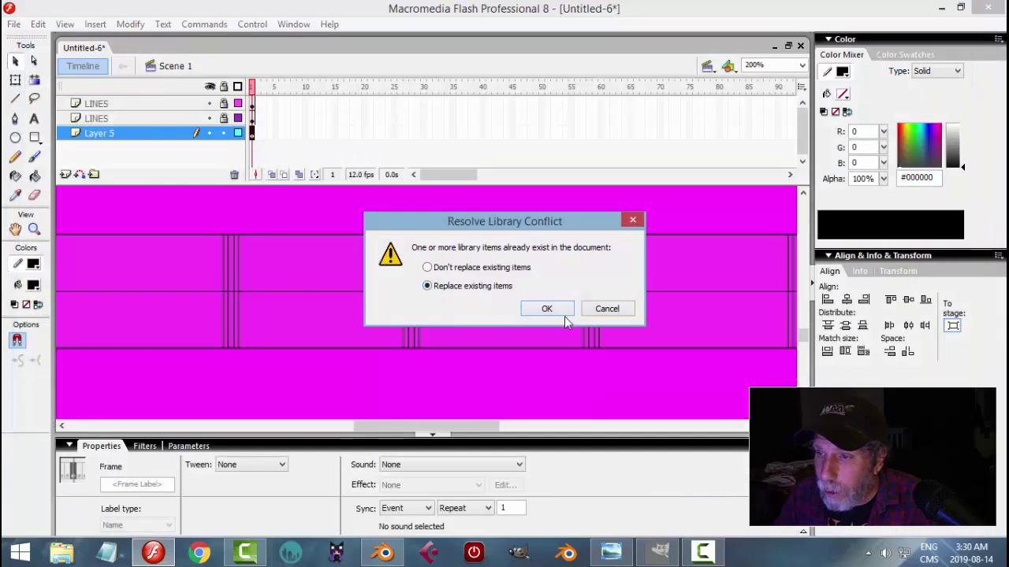
click(557, 309)
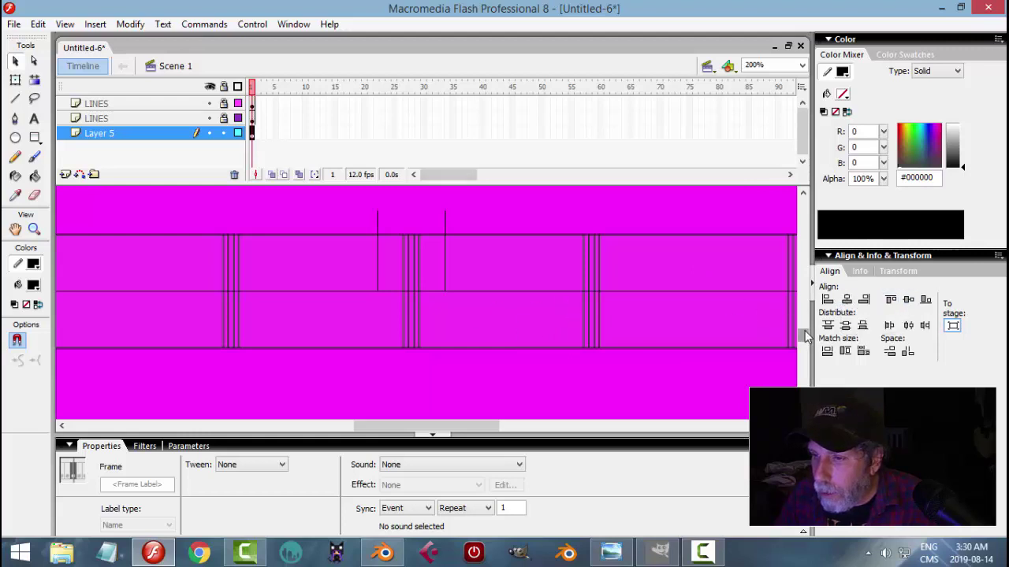
drag(804, 335, 805, 336)
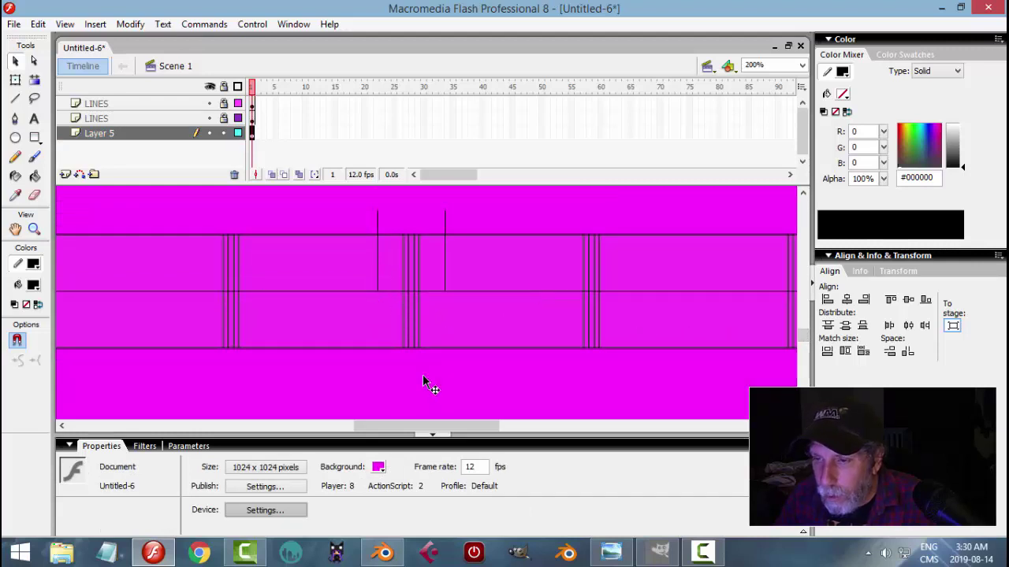
- Compare the panel seam layout in the SciLabDeskWIP.png reference with the desk model in Blender, and return to Flash
click(611, 552)
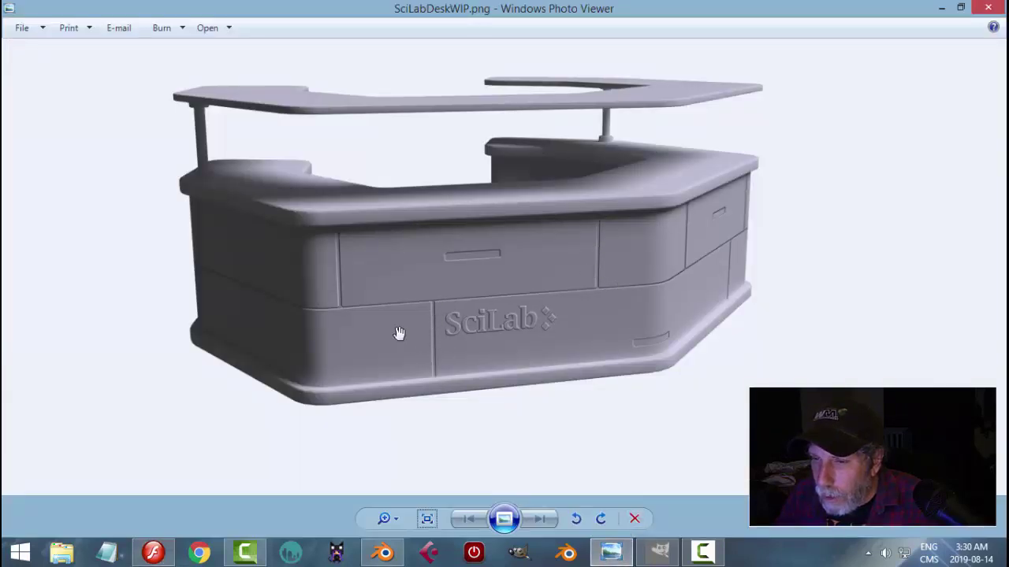
click(383, 552)
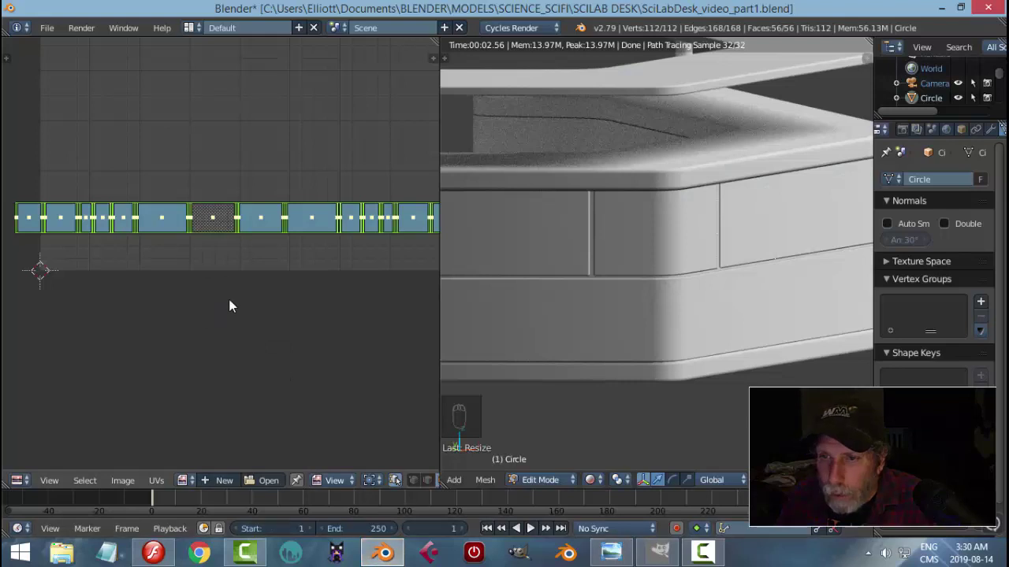
click(153, 552)
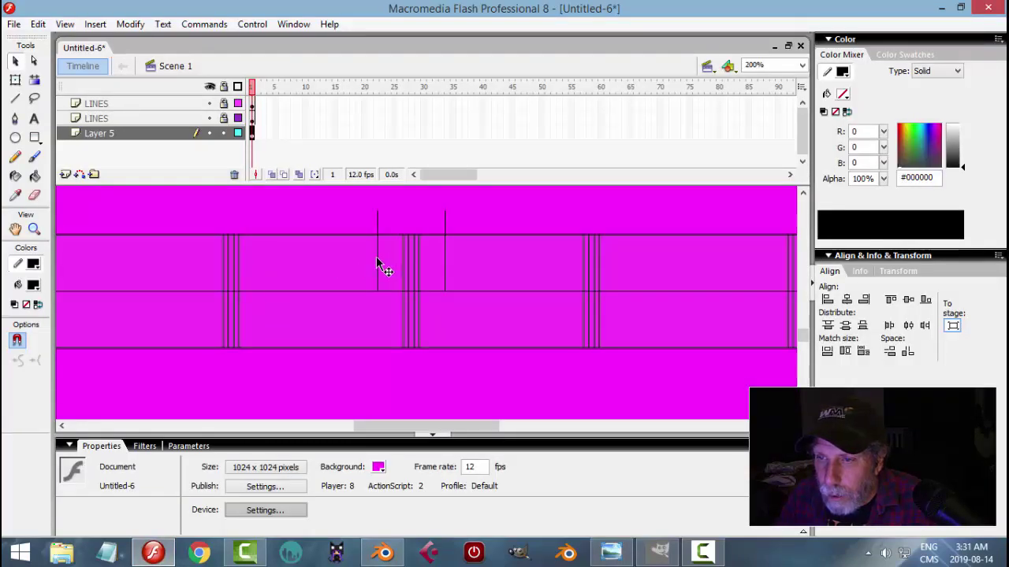
- Lock Layer 5, unlock the upper LINES layer, and place copies of its vertical line at X 392.5 and just before the third visible seam group
click(224, 133)
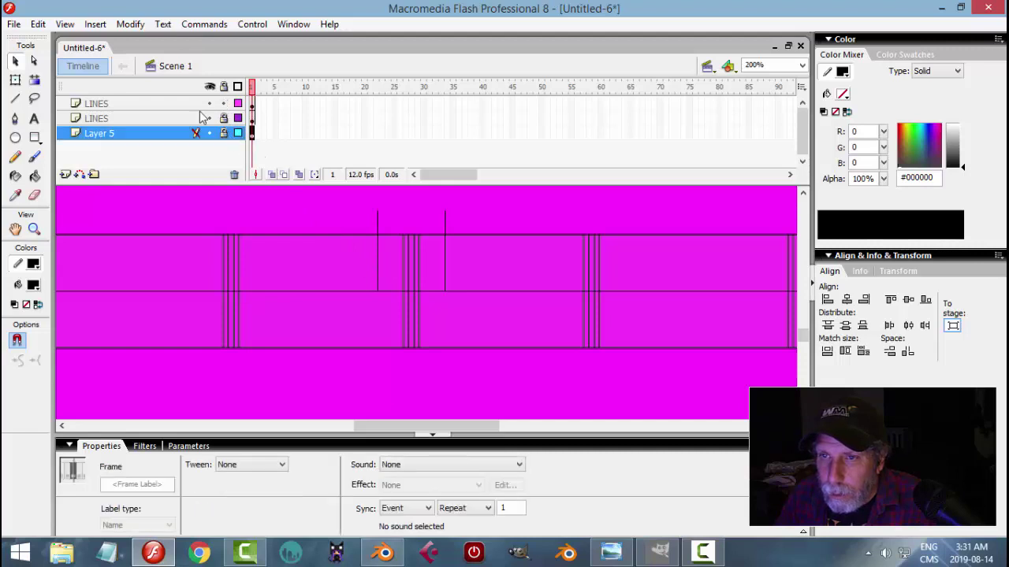
click(378, 265)
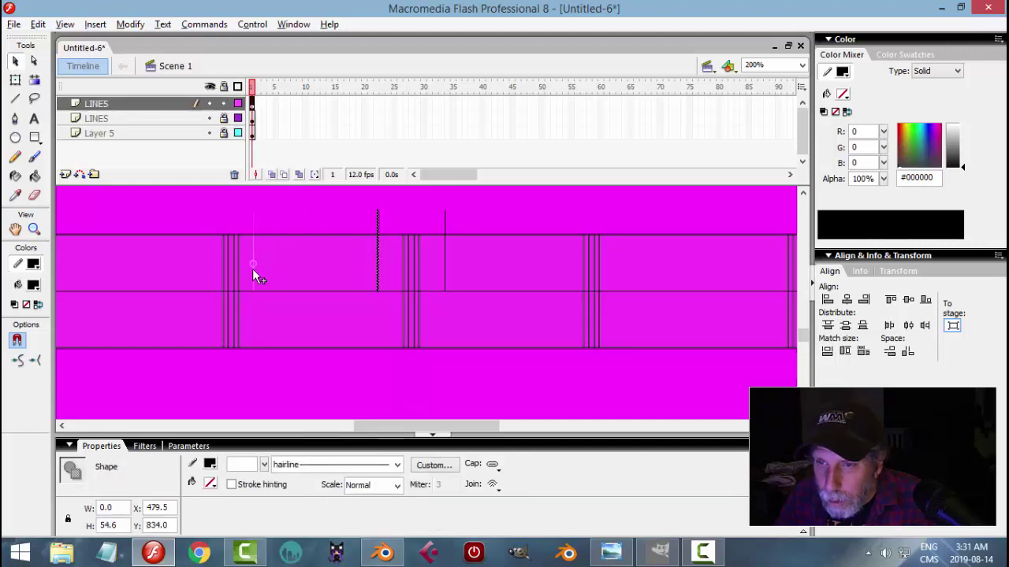
drag(249, 272, 250, 277)
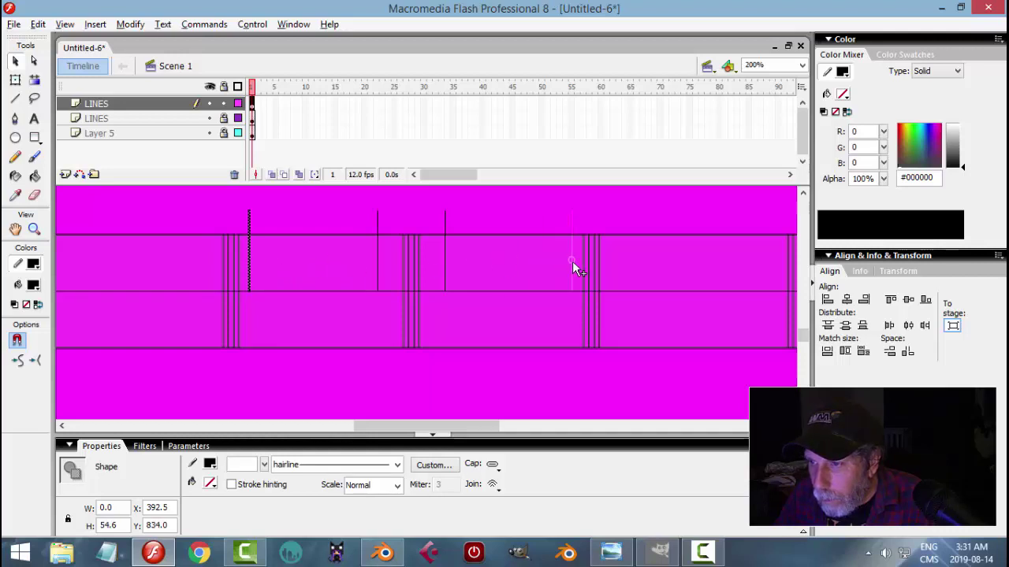
alt+drag(574, 261, 576, 272)
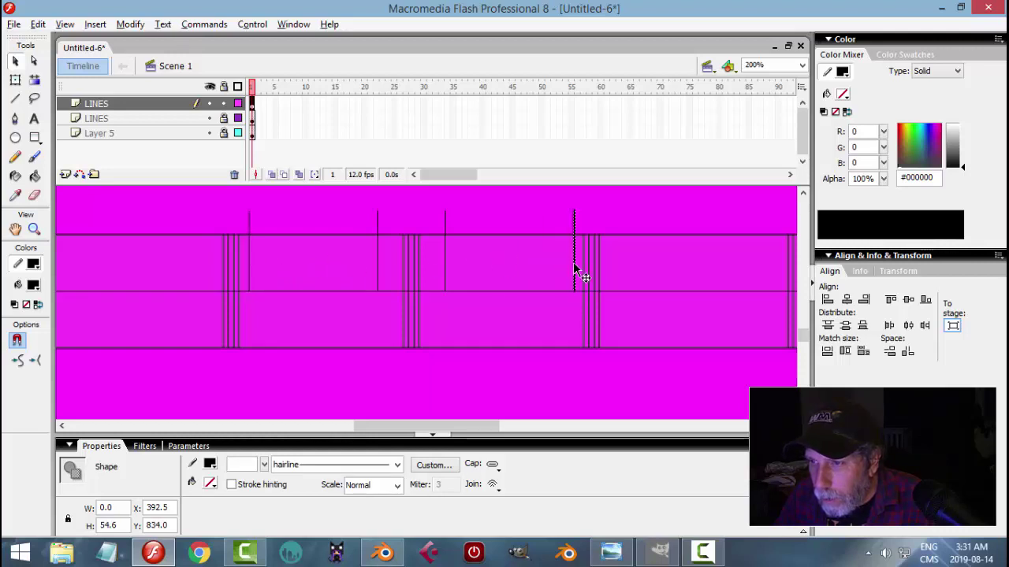
click(320, 327)
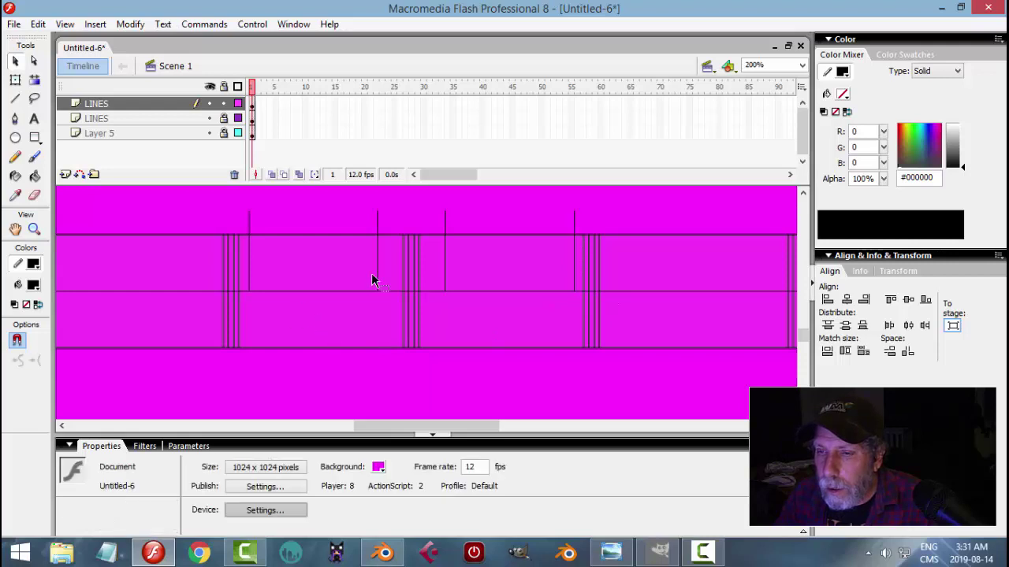
- Copy the vertical seam line at X 479.5 and place the copy in the lower panel row at about X 441, Y 892
click(377, 269)
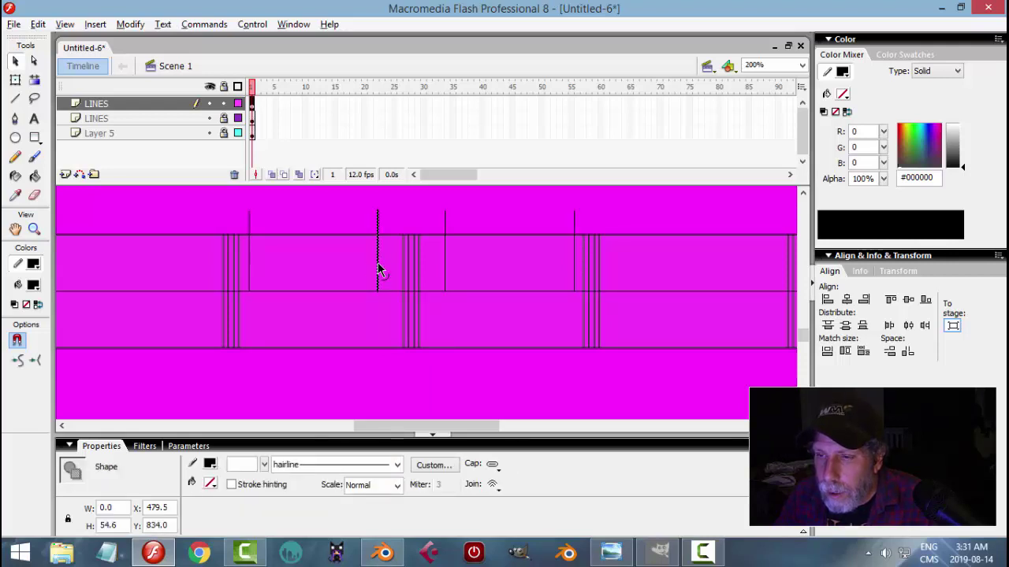
drag(321, 270, 320, 271)
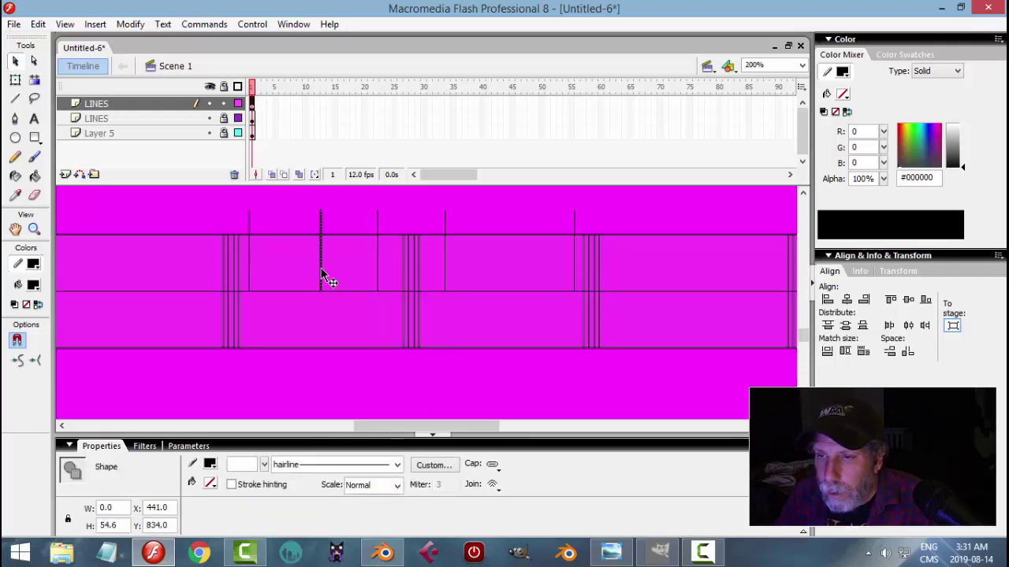
drag(322, 357, 323, 359)
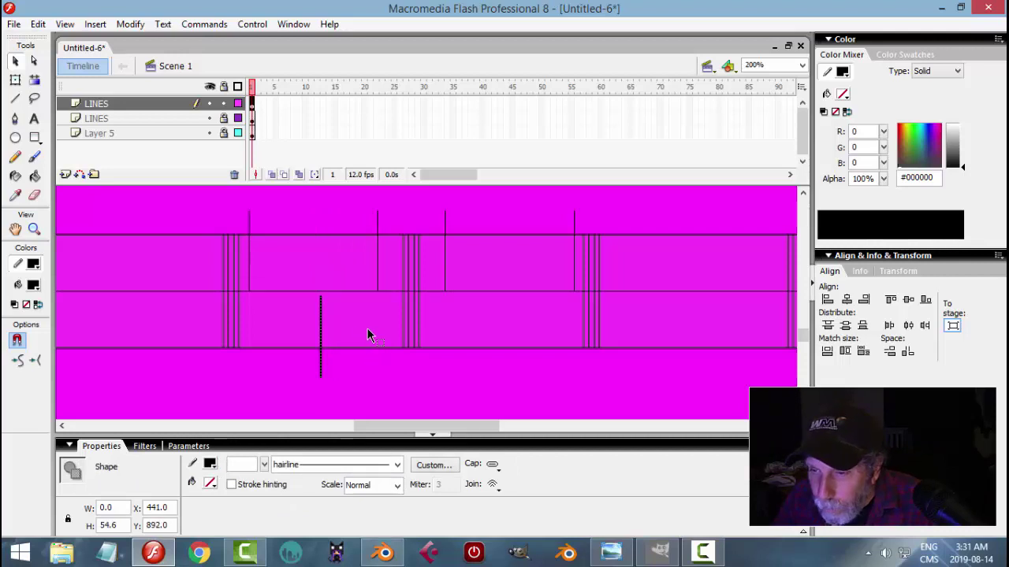
- Check the seam layout in SciLabDeskWIP.png and Blender, then in Flash move the lower seam line to X 414, Y 888.5
click(611, 553)
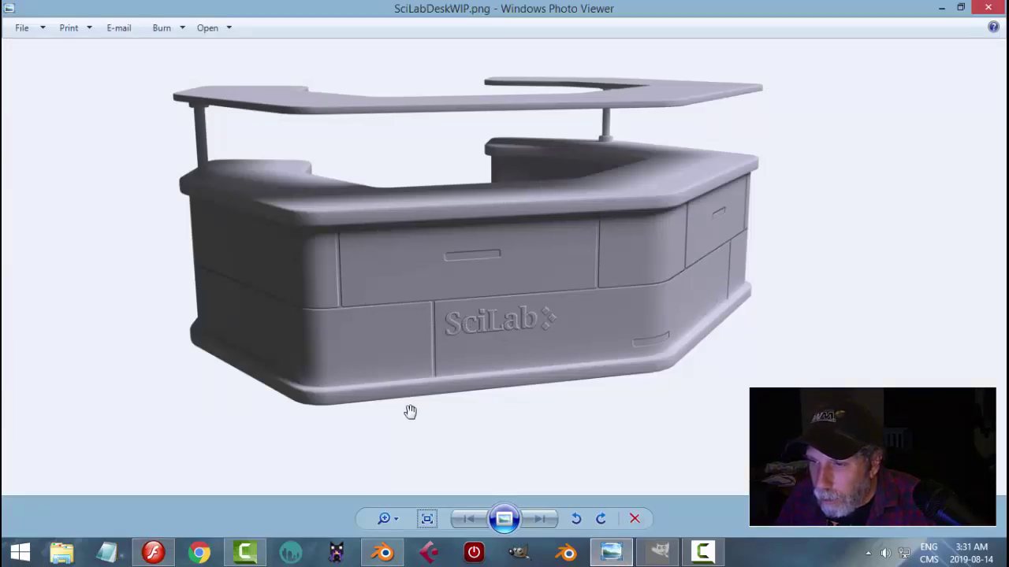
click(383, 553)
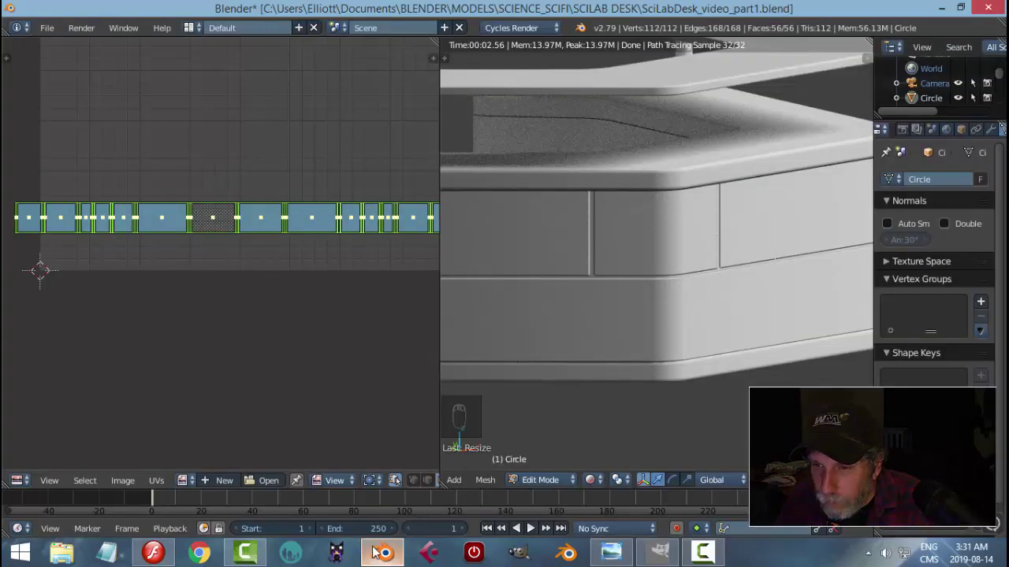
click(153, 553)
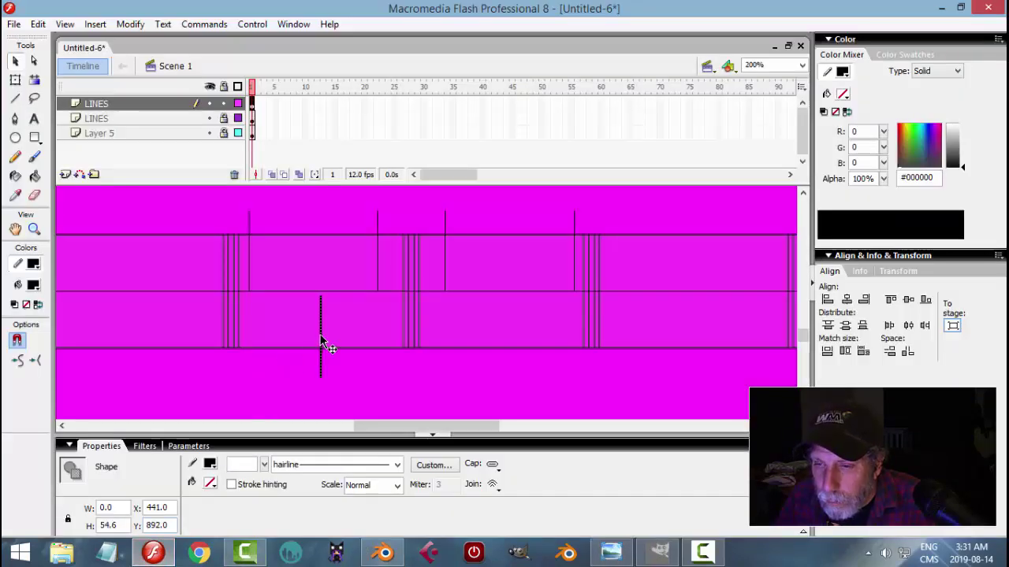
drag(320, 337, 282, 337)
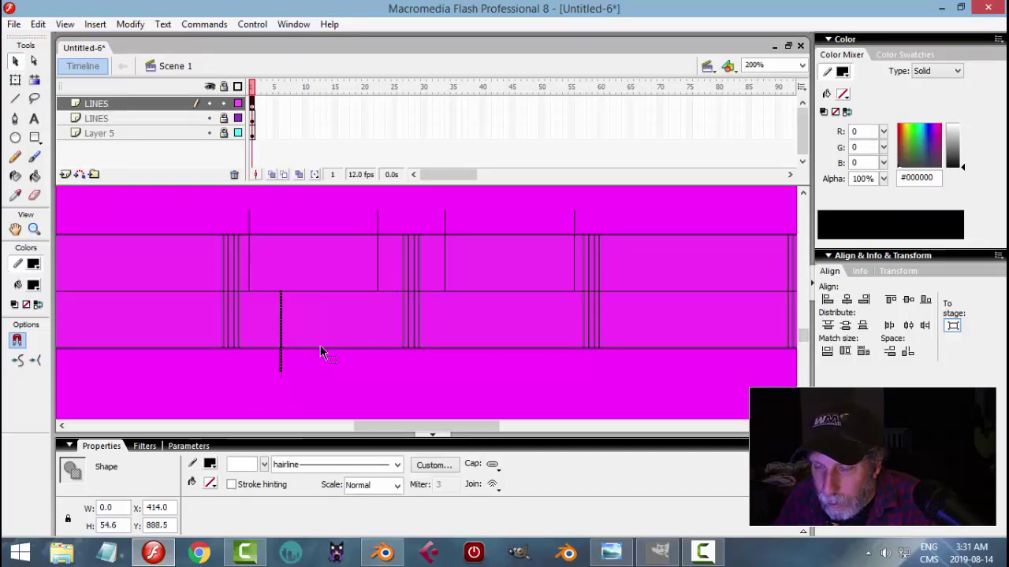
click(319, 361)
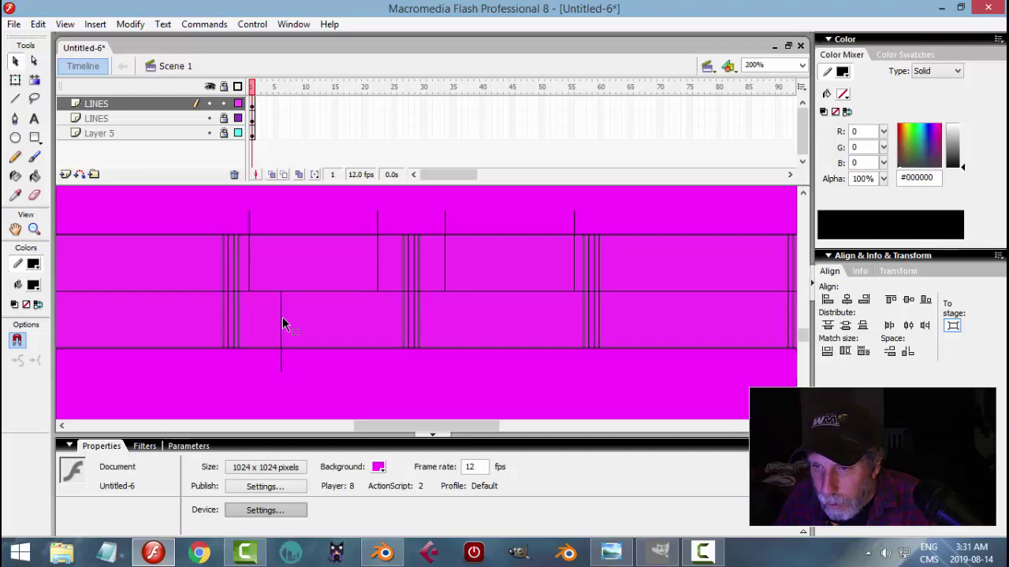
- Copy the lower seam line to X 590.5 at the same height, in the next panel of the lower row
click(280, 317)
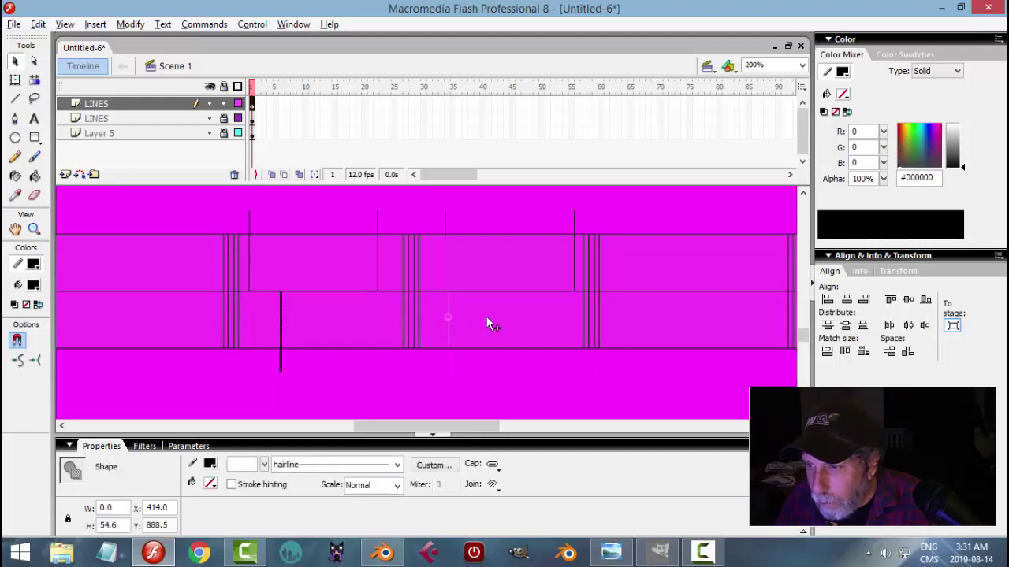
alt+drag(541, 320, 540, 320)
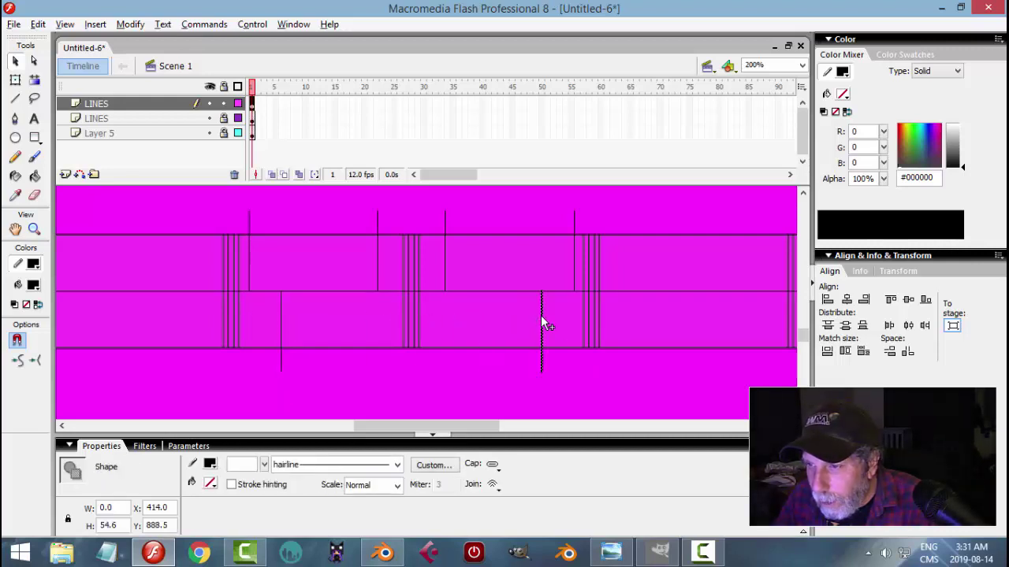
click(554, 321)
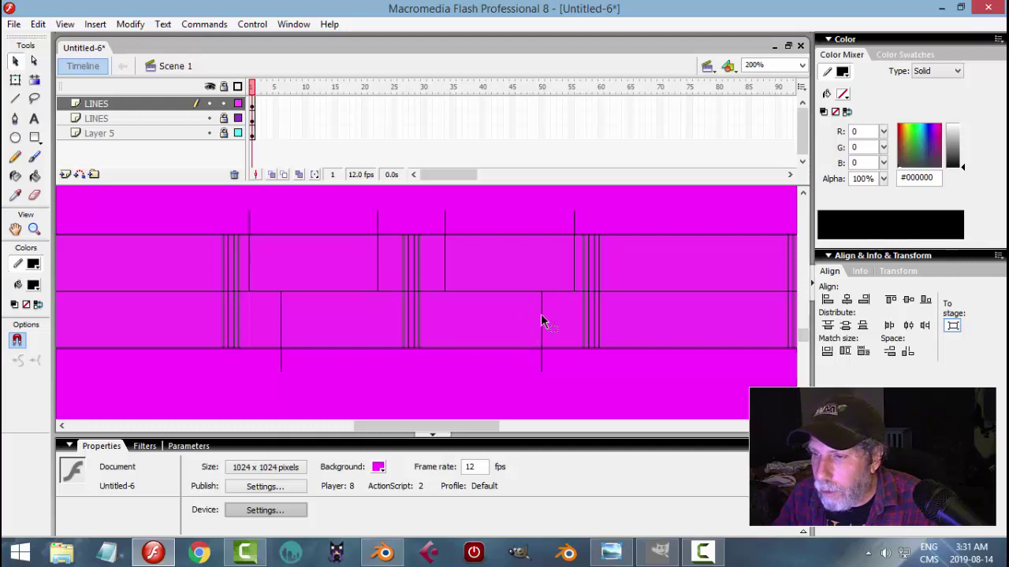
click(542, 316)
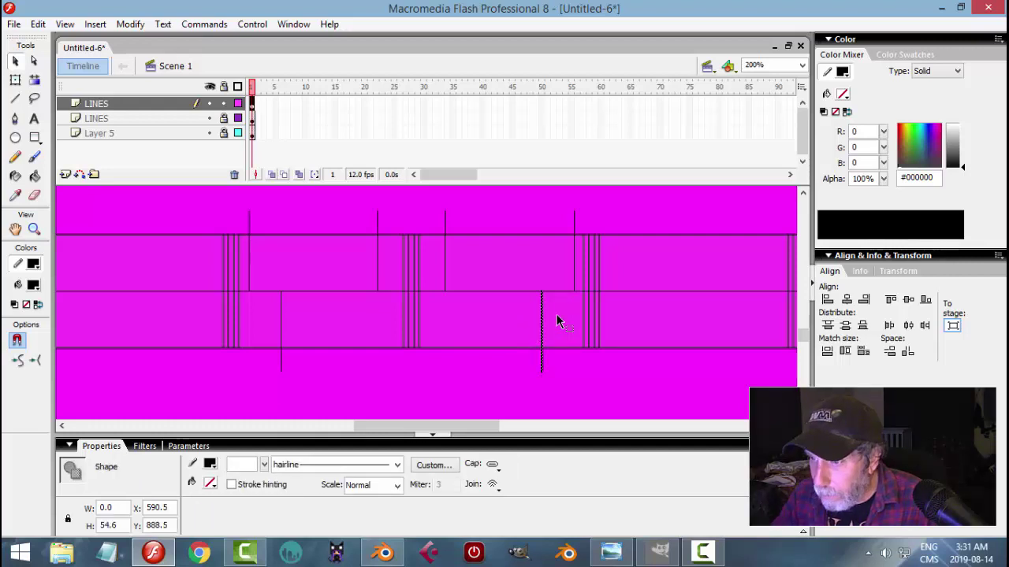
click(584, 389)
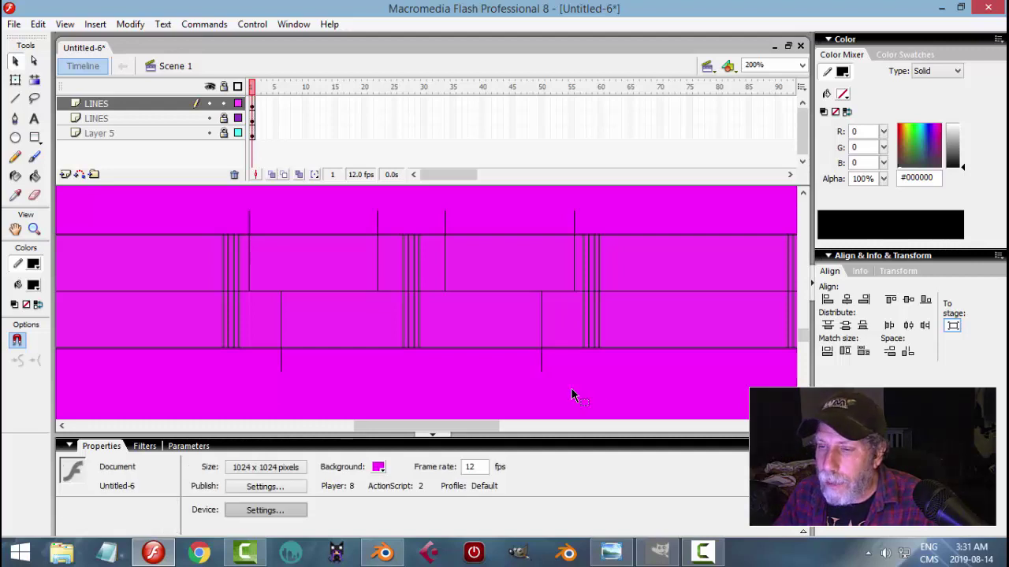
- Delete Layer 5 with the UV reference and export the image as a PNG, overwriting SciLabDesk_video_LINES.png
click(177, 138)
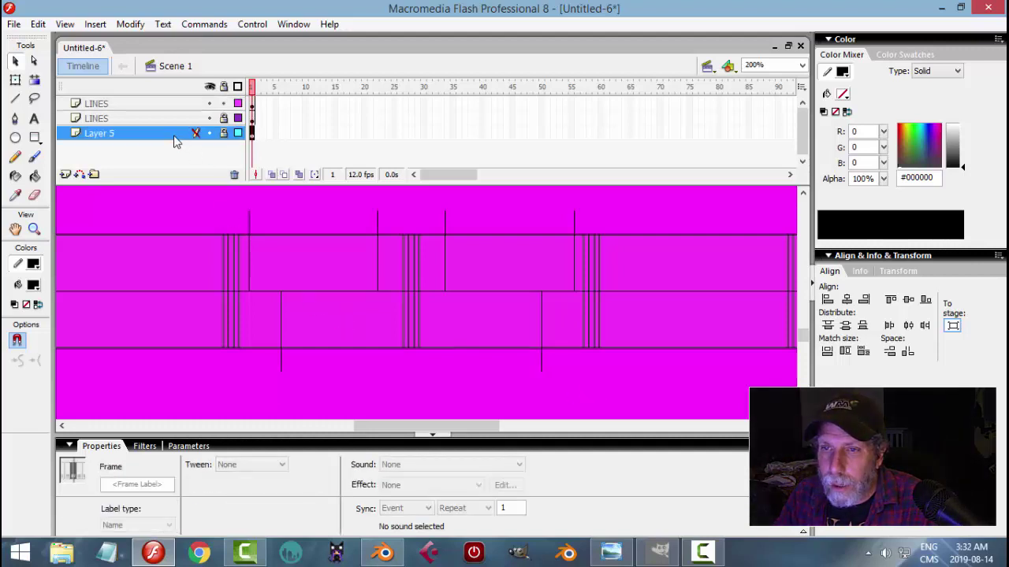
click(234, 175)
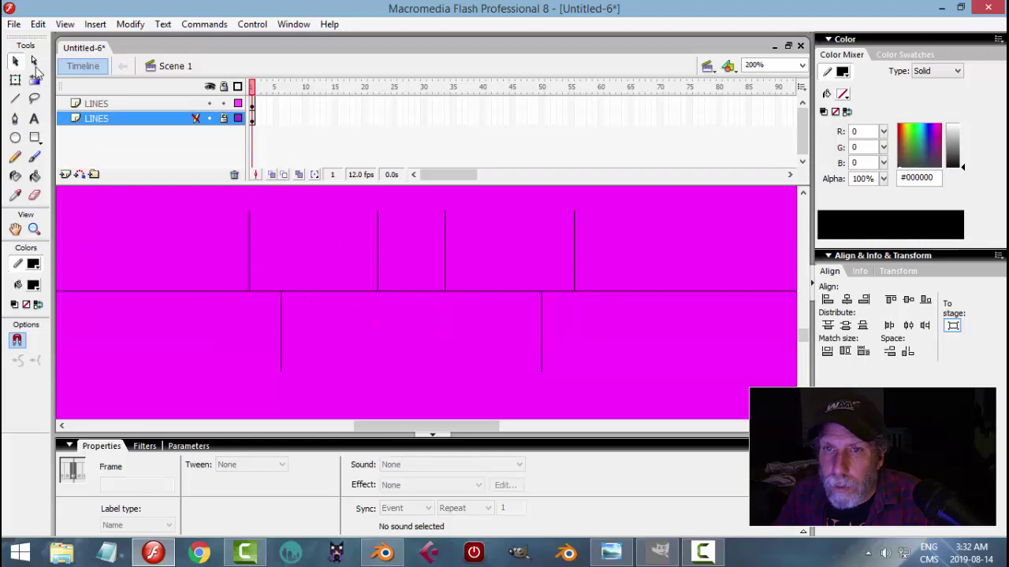
click(13, 23)
mouse_move(124, 266)
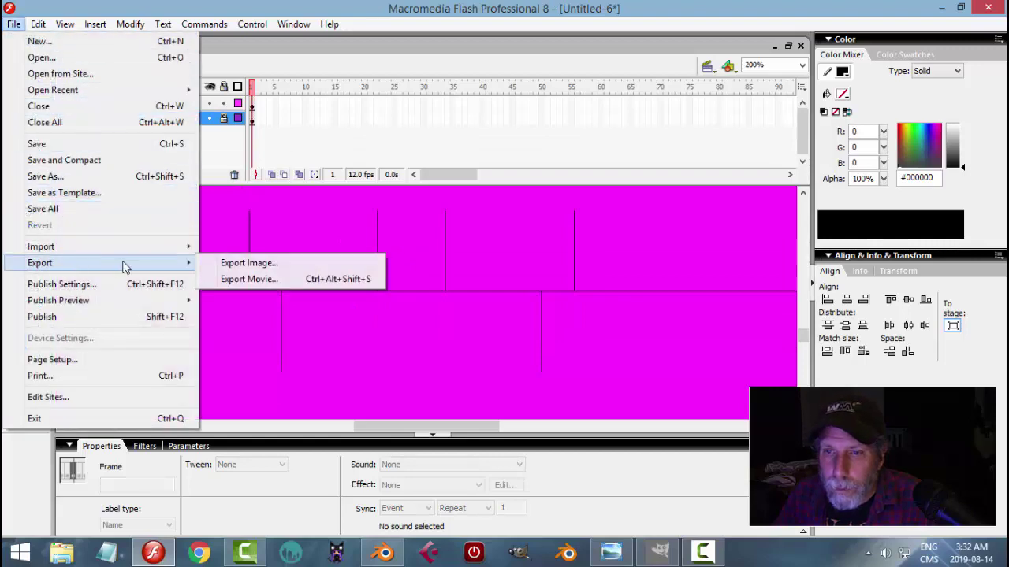
click(225, 263)
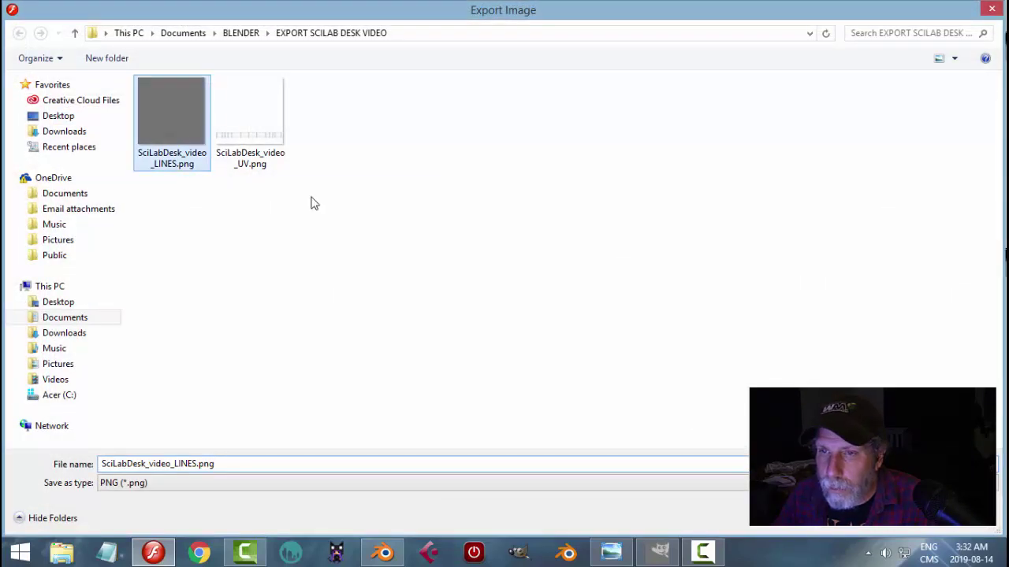
key(Return)
click(539, 285)
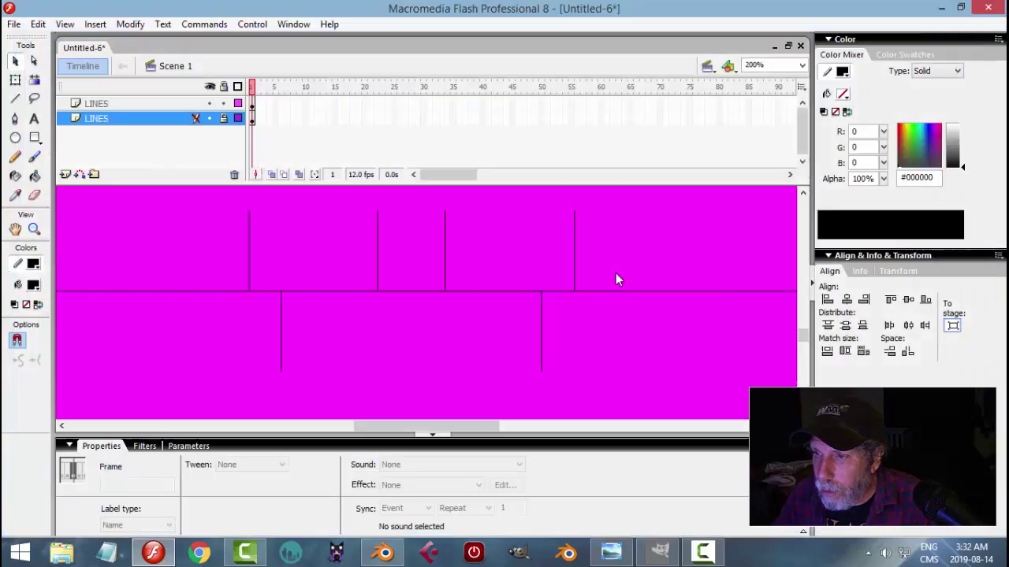
click(613, 209)
- In GIMP, close the old lines image, discarding its changes, and reopen the newly exported SciLabDesk_video_LINES.png
click(661, 552)
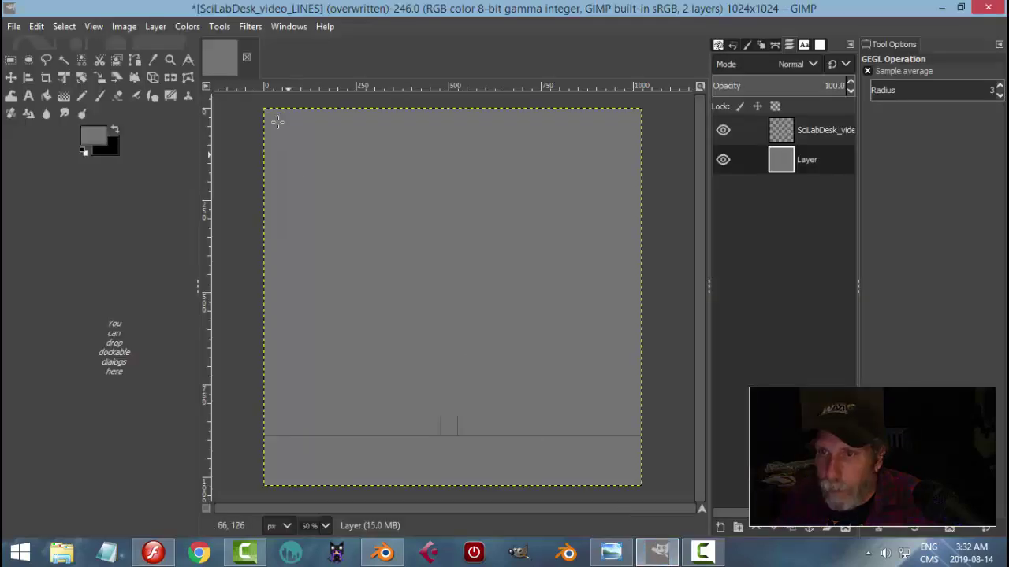
click(247, 57)
click(526, 379)
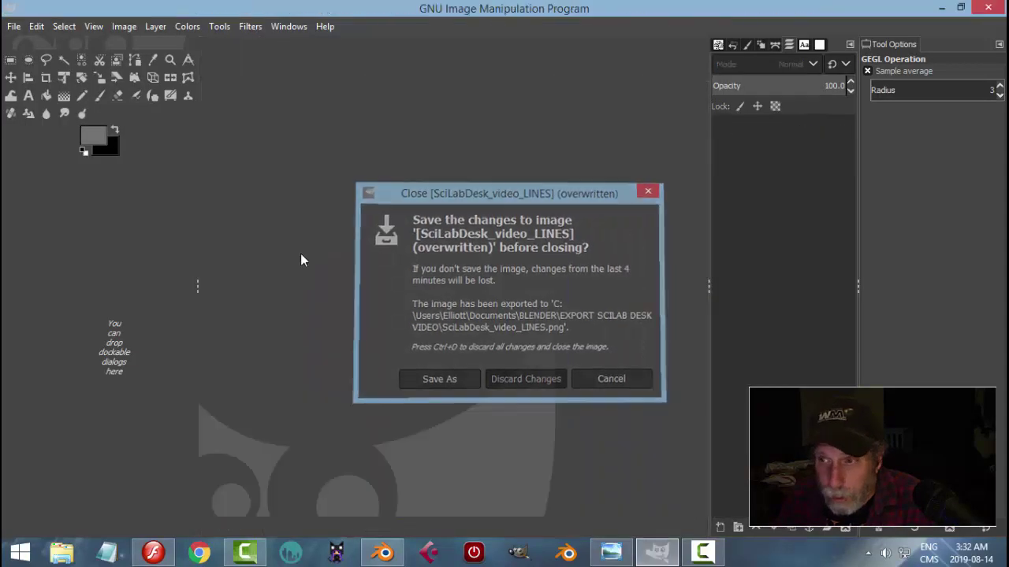
click(13, 26)
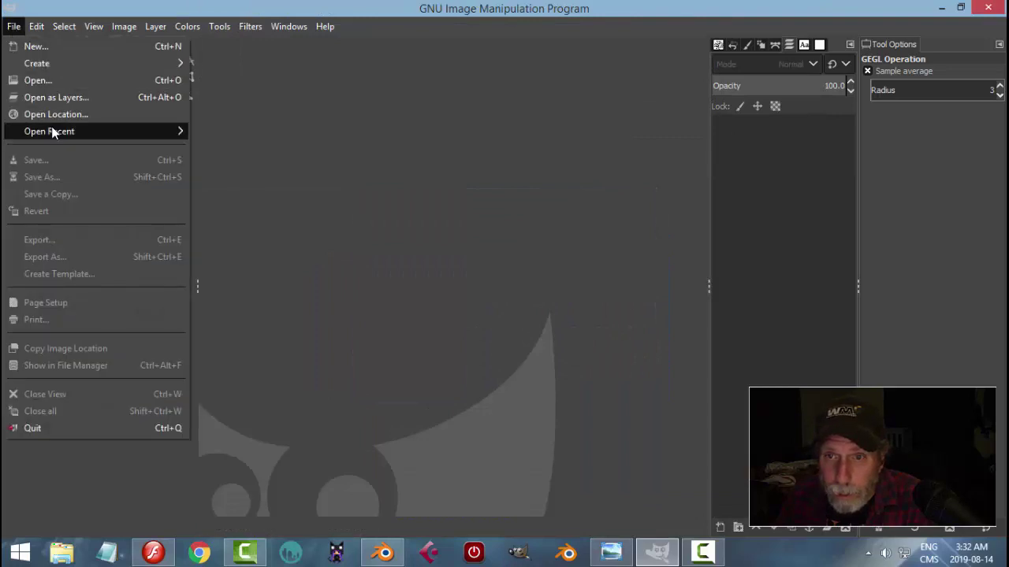
mouse_move(71, 131)
click(239, 132)
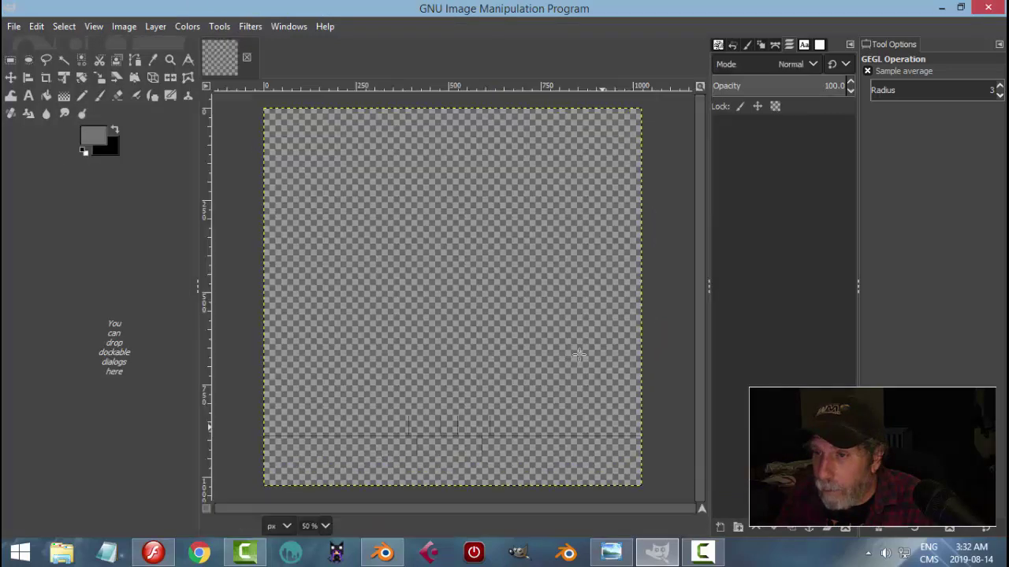
- Add a layer filled with the grey foreground color beneath the lines layer and overwrite SciLabDesk_video_LINES.png
click(721, 528)
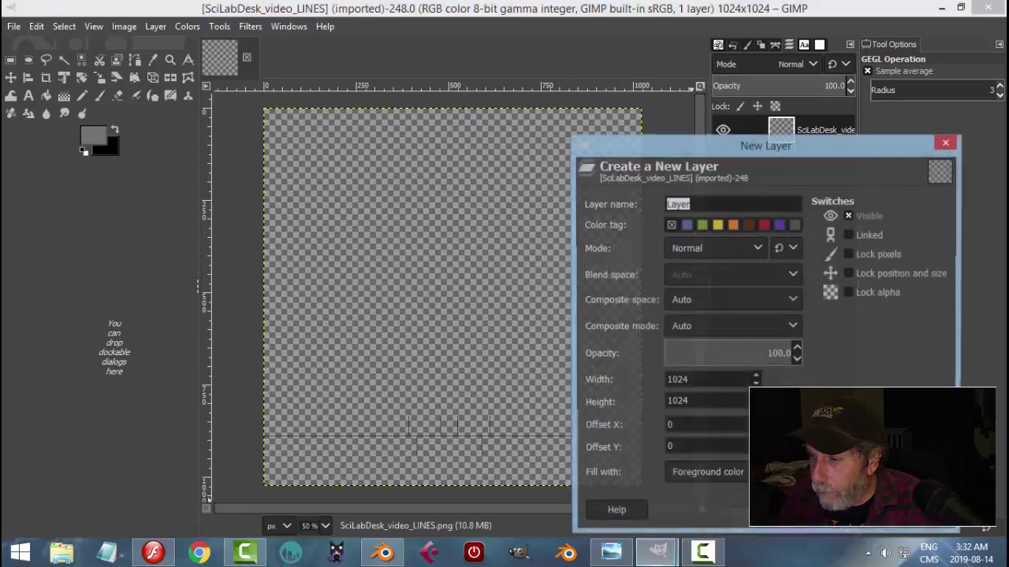
key(Return)
click(770, 528)
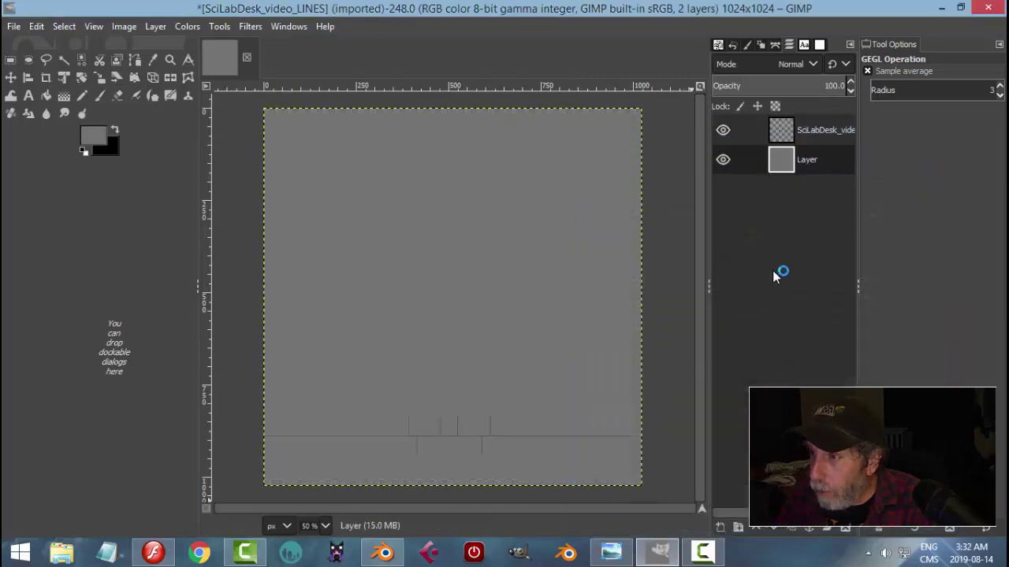
click(14, 26)
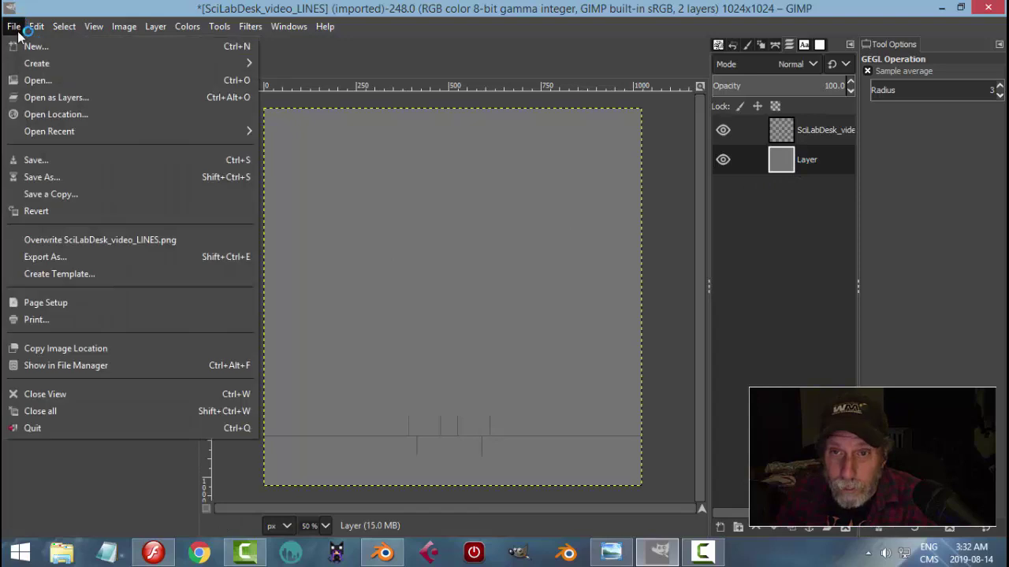
click(79, 240)
- Switch to Blender, refresh the rendered preview, and examine the new seams on the desk's front panels
click(384, 552)
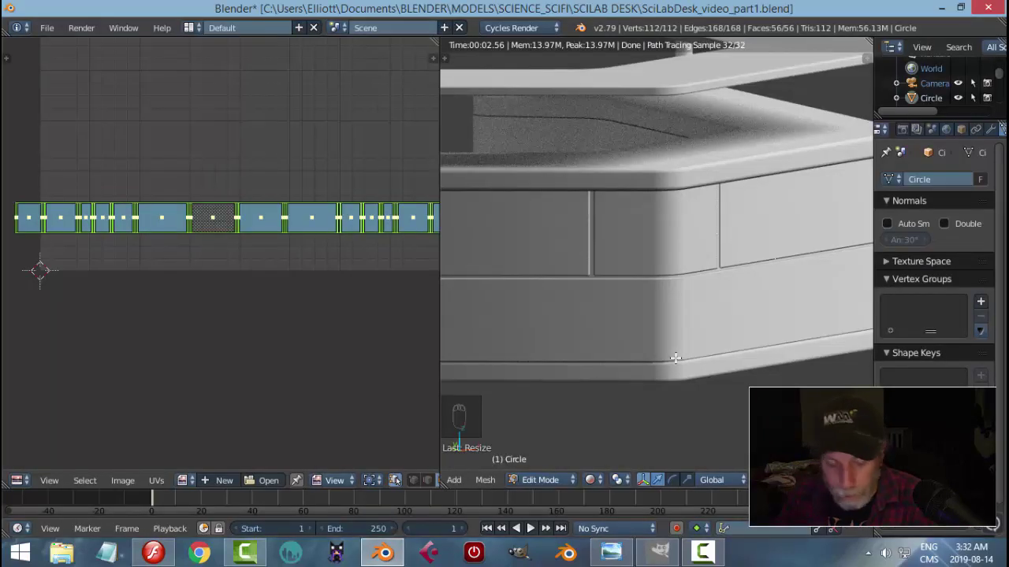
key(shift+z)
key(shift+z)
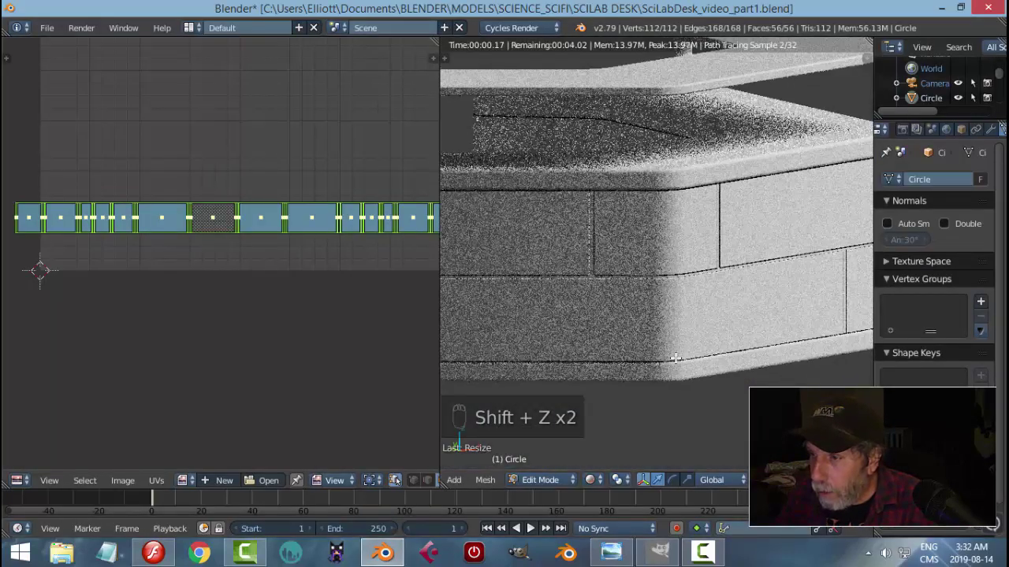
middle_drag(589, 338, 538, 254)
ctrl+middle_drag(657, 288, 635, 321)
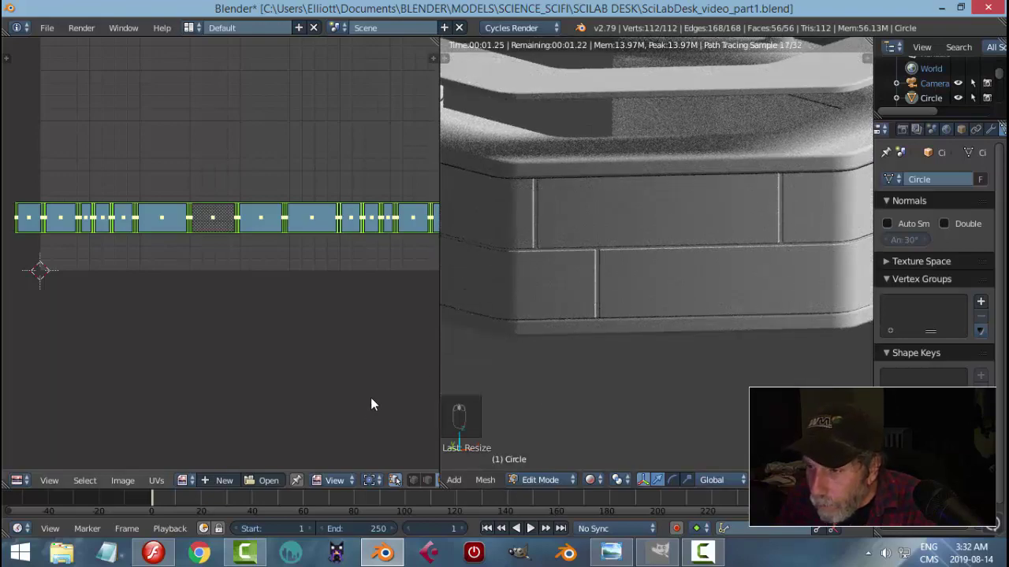
- In the material's node setup, set the ColorRamp's grey stop to 0.409 and white stop to 0.482, and leave the rendered preview
click(18, 480)
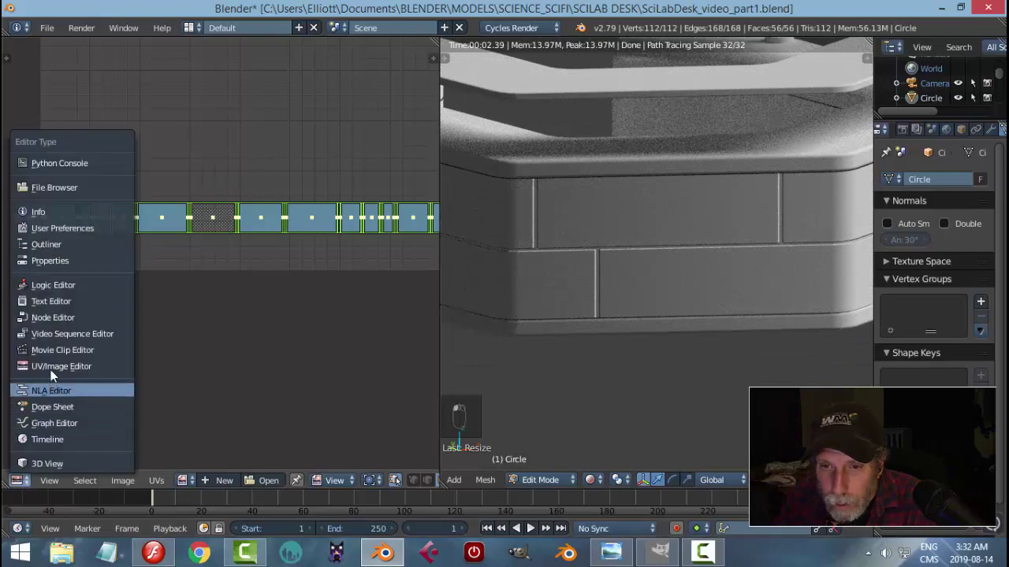
click(52, 318)
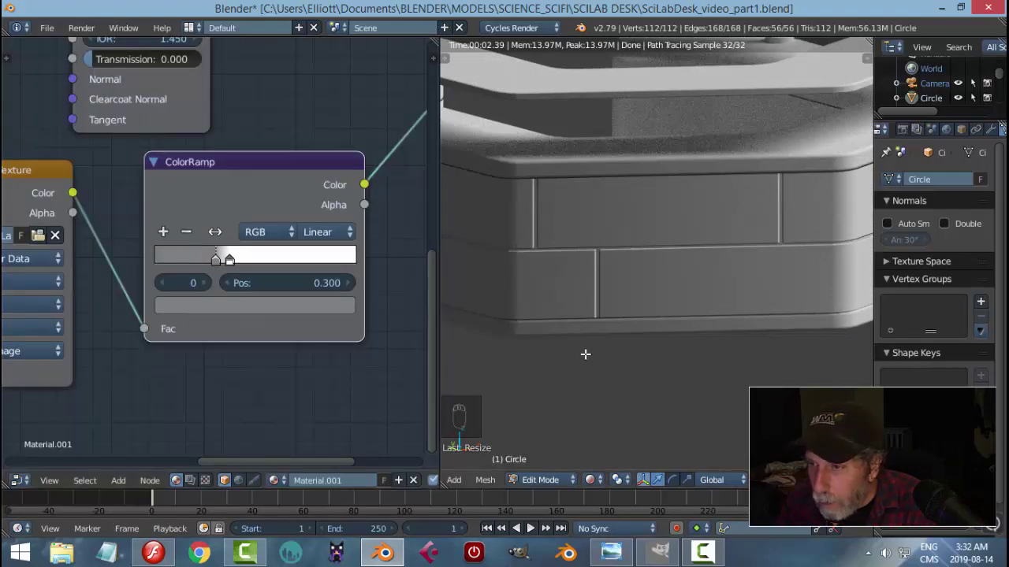
scroll(693, 369, up, 1)
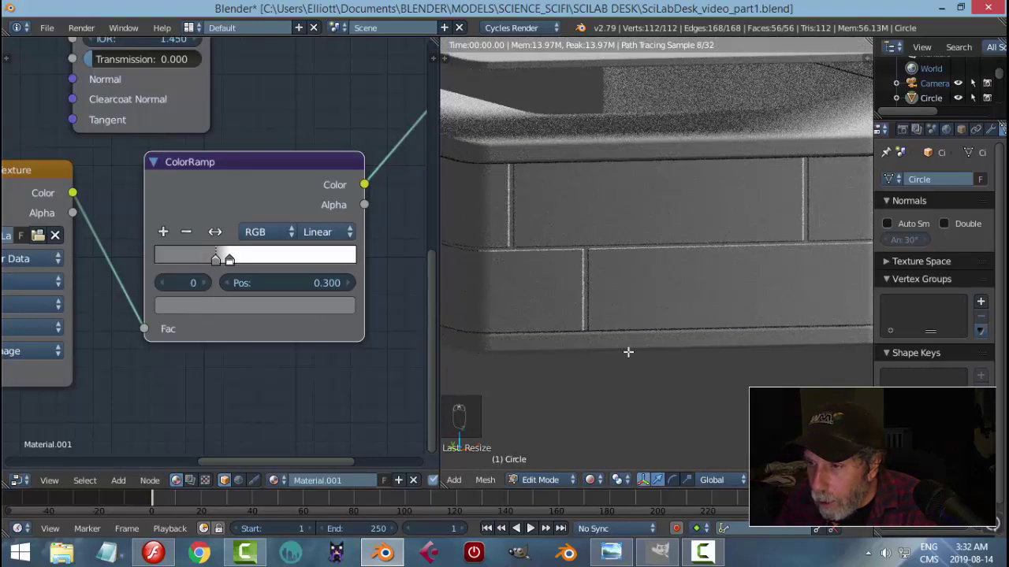
drag(233, 260, 302, 264)
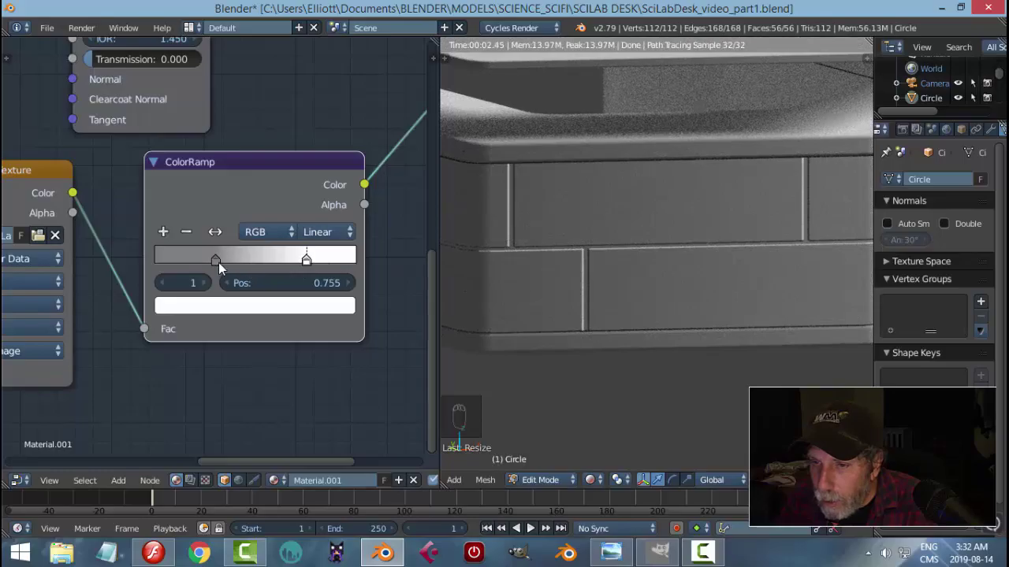
drag(217, 261, 241, 279)
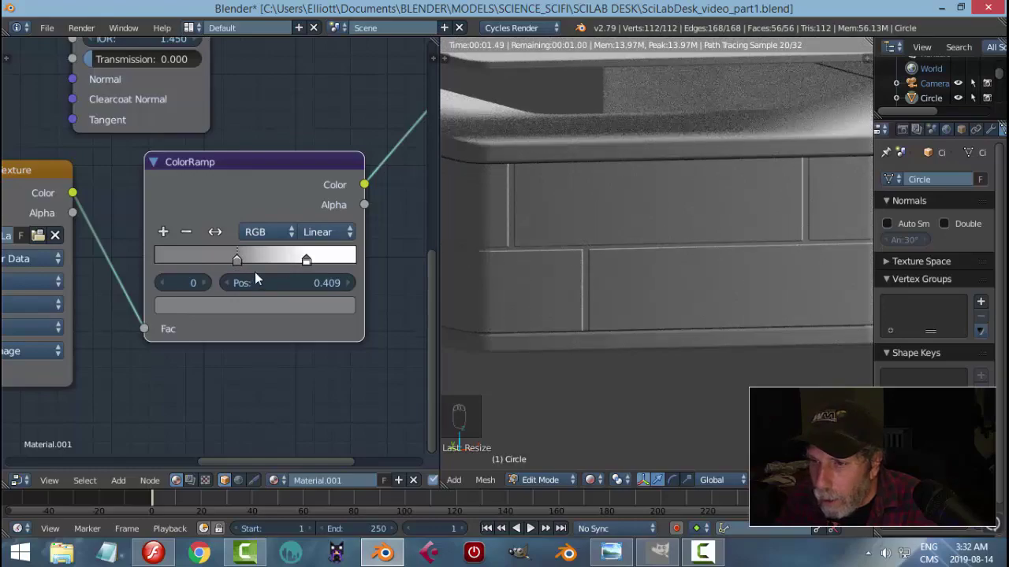
drag(307, 262, 252, 267)
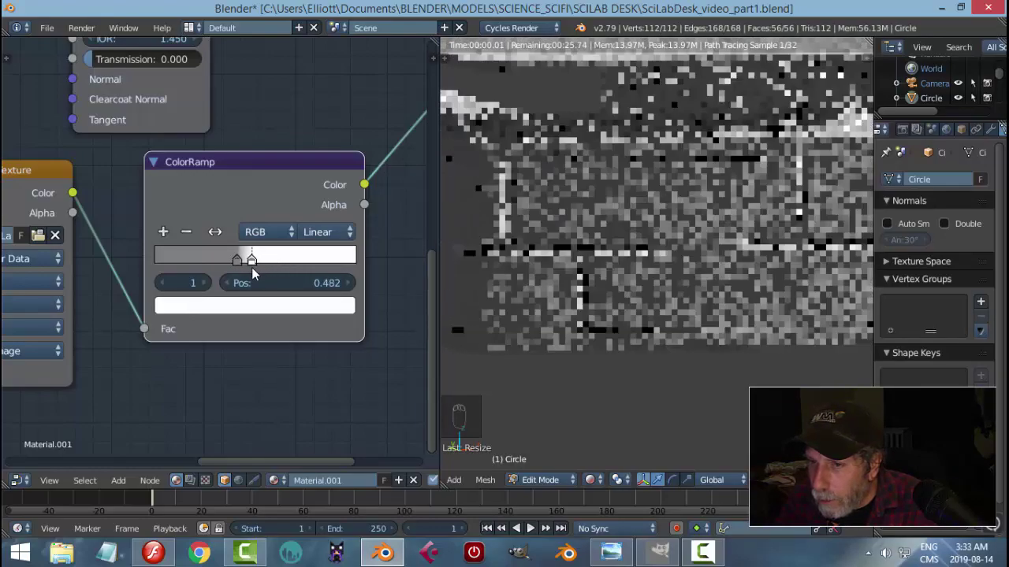
mouse_move(709, 291)
middle_down()
mouse_move(734, 314)
mouse_move(675, 333)
middle_up()
key(shift+z)
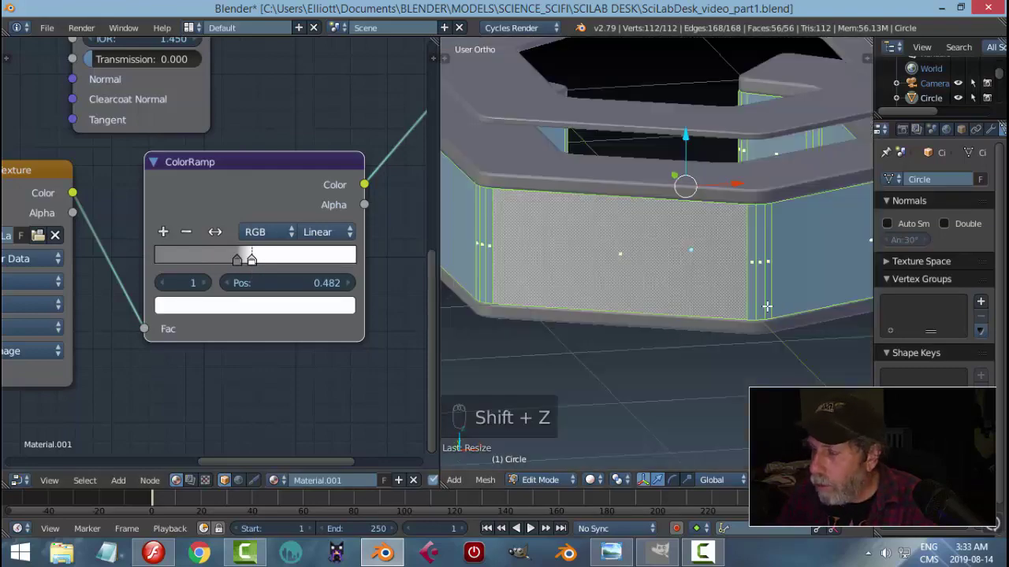
- Leave mesh editing and enable Lock Camera to View for the 3D viewport
key(Tab)
click(606, 313)
scroll(674, 322, down, 3)
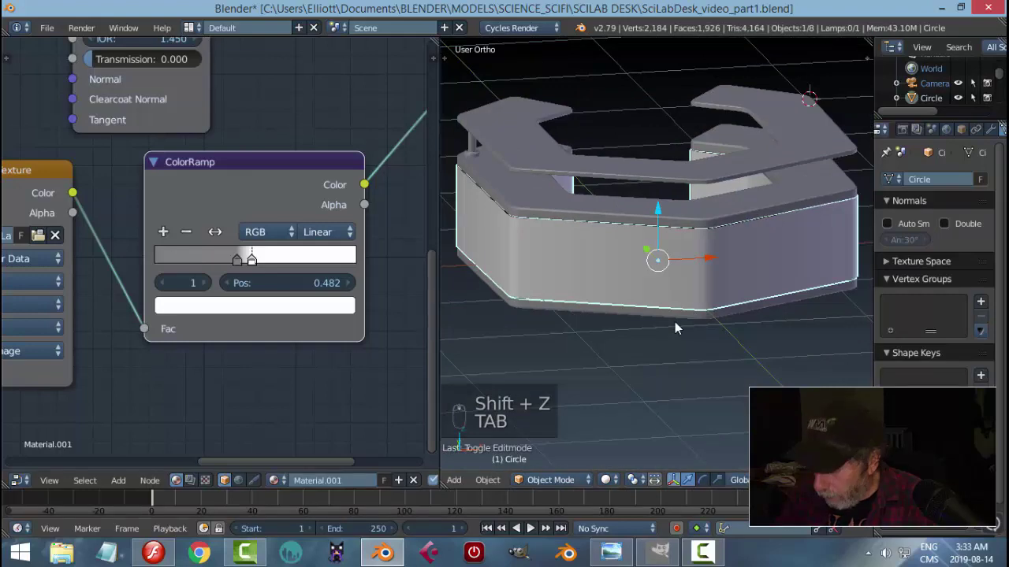
key(KP_0)
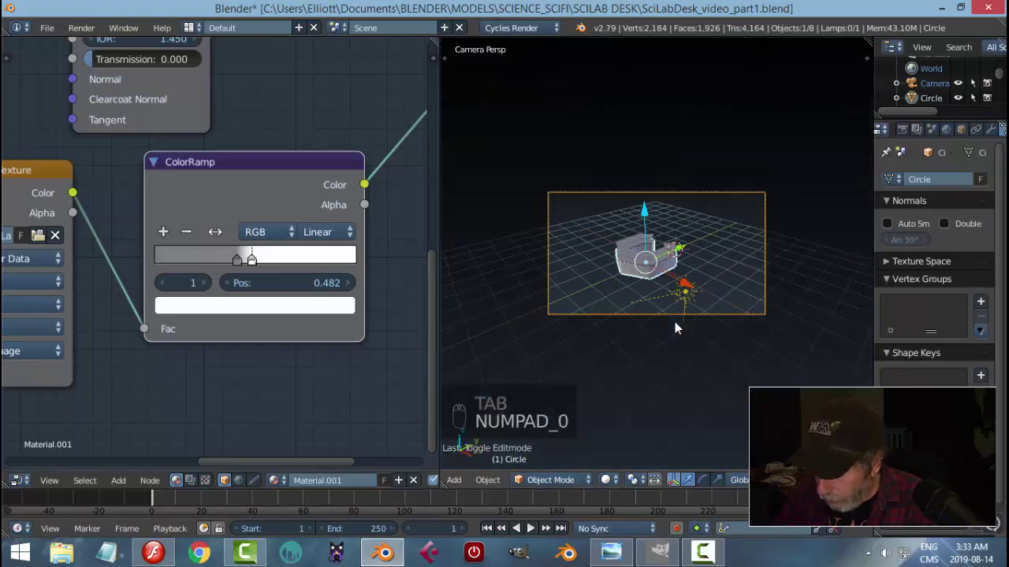
key(KP_0)
key(n)
key(n)
key(n)
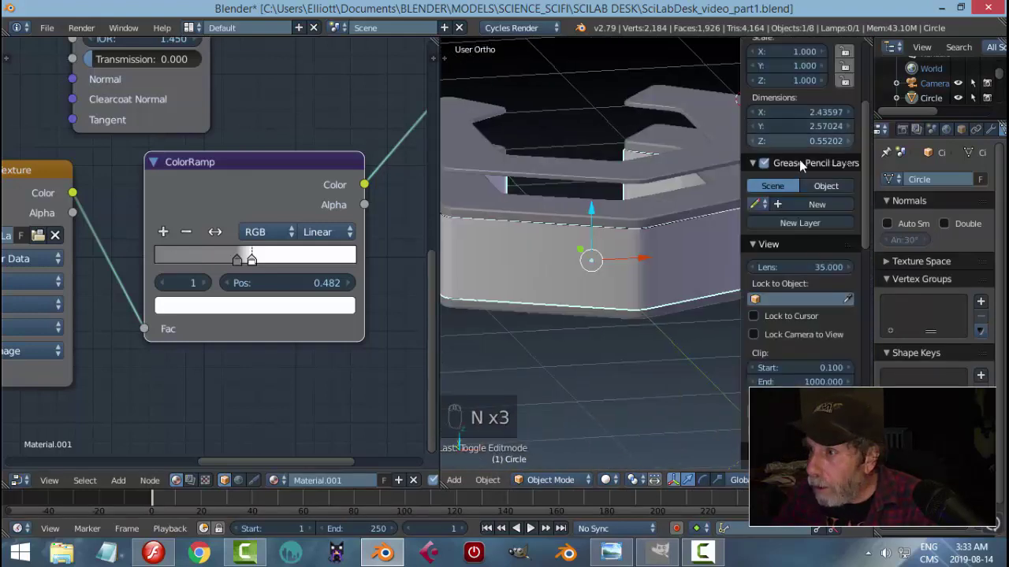
scroll(799, 159, up, 2)
scroll(787, 192, down, 1)
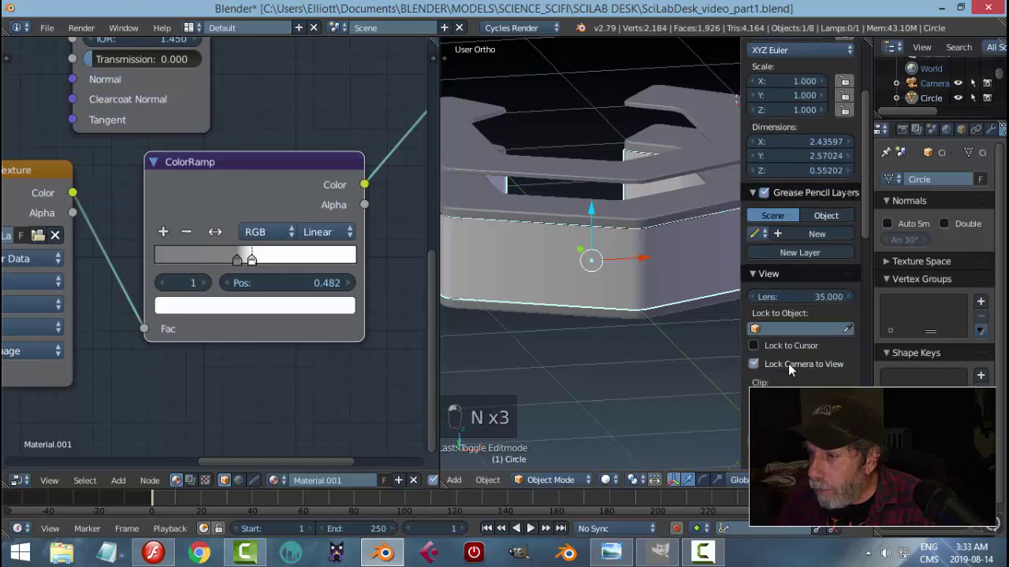
key(n)
- Look through the camera and reposition it to frame the desk closely from its front corner
key(KP_0)
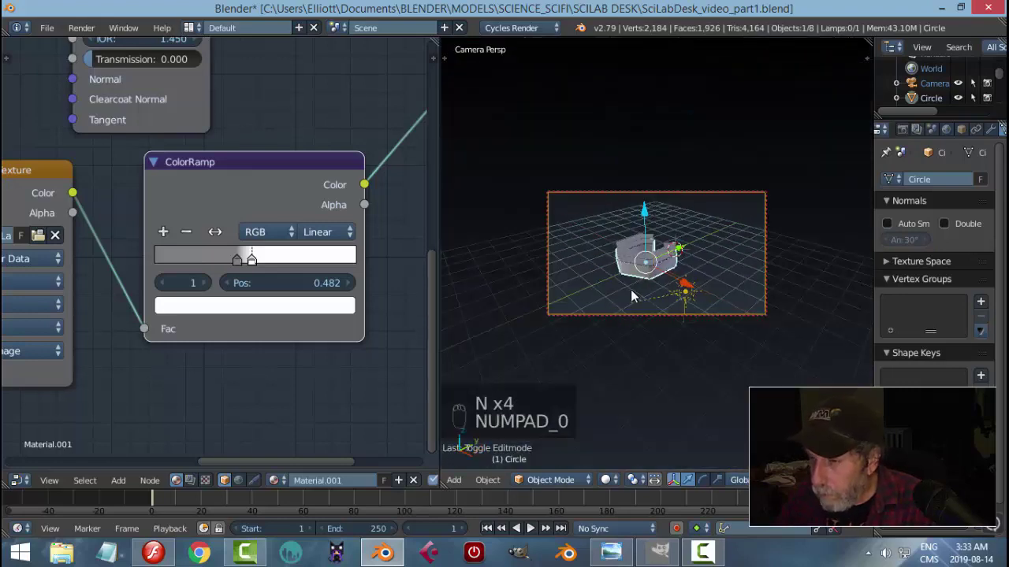
key(Home)
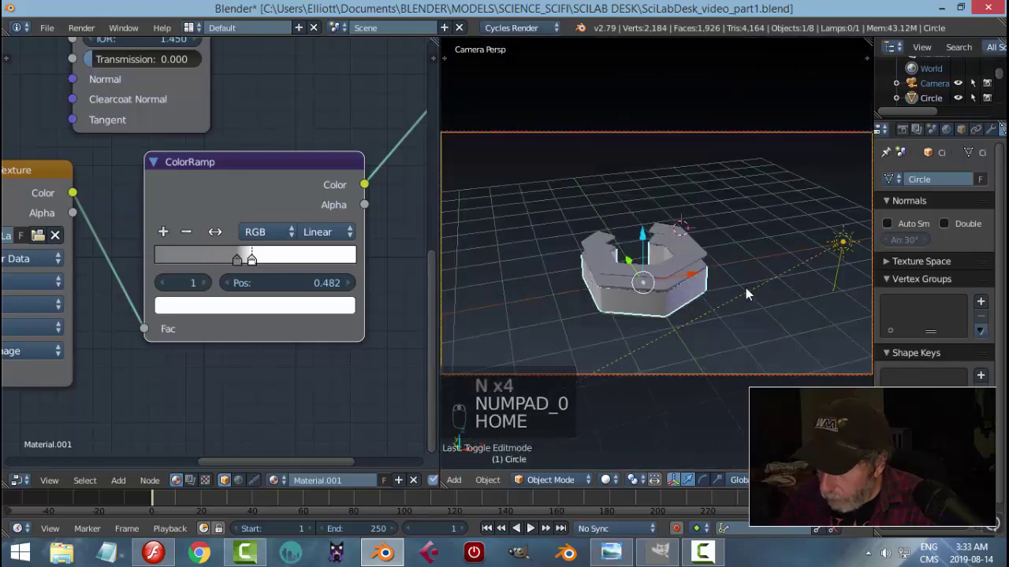
scroll(709, 304, up, 3)
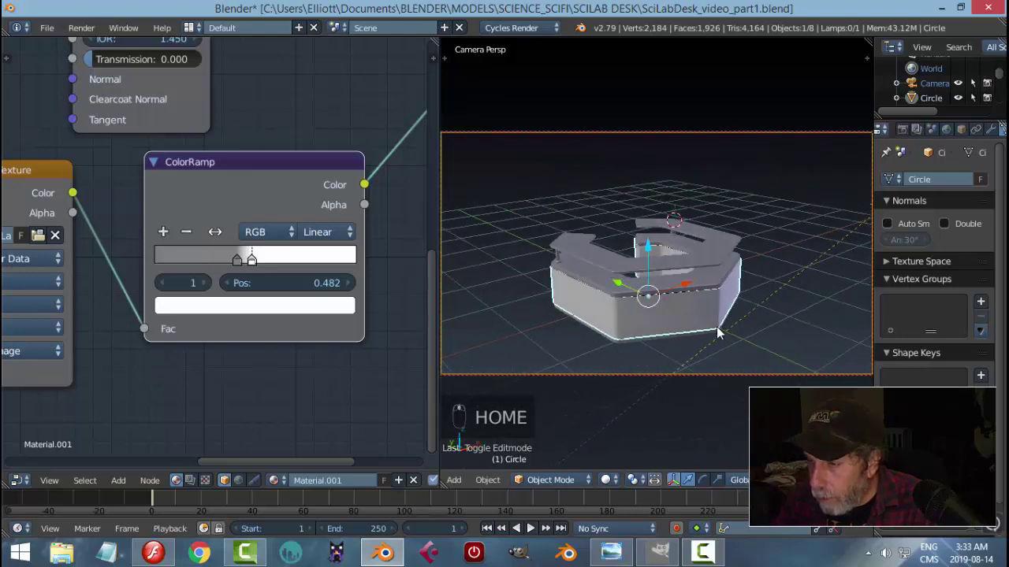
scroll(717, 328, up, 4)
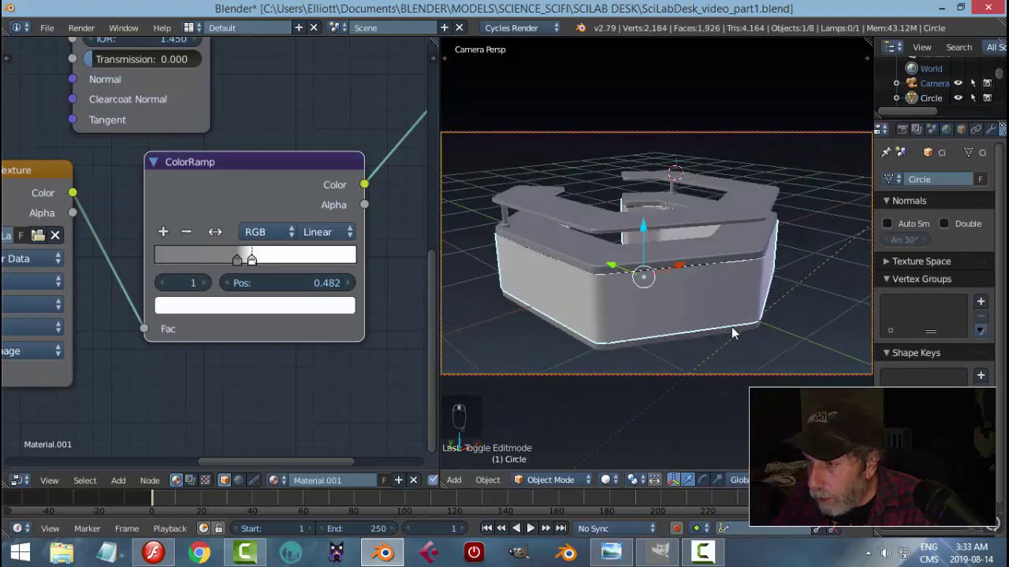
scroll(732, 332, up, 4)
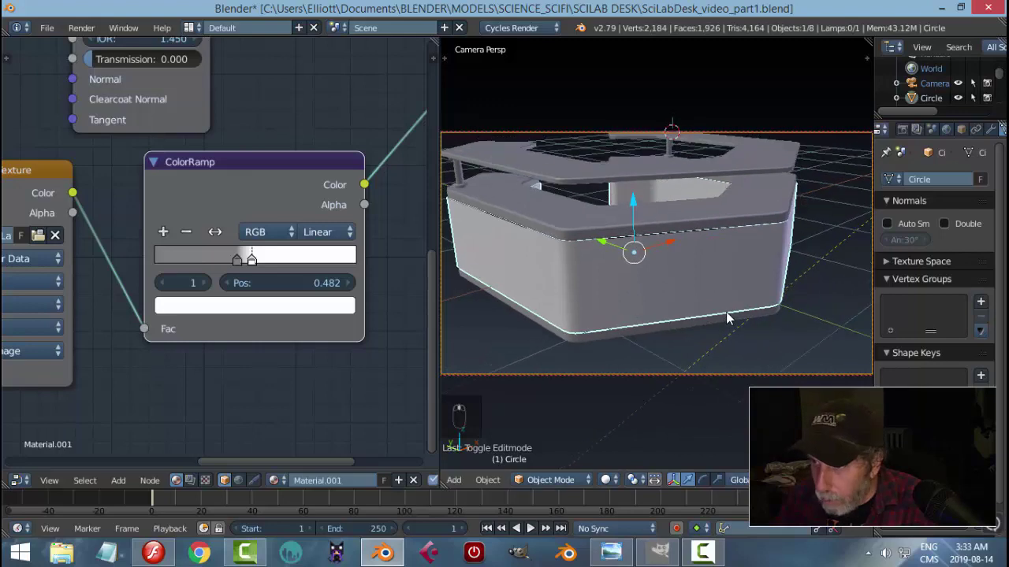
- Rotate the sun lamp to relight the desk's front panels and check the seams in a rendered preview
key(a)
key(shift+z)
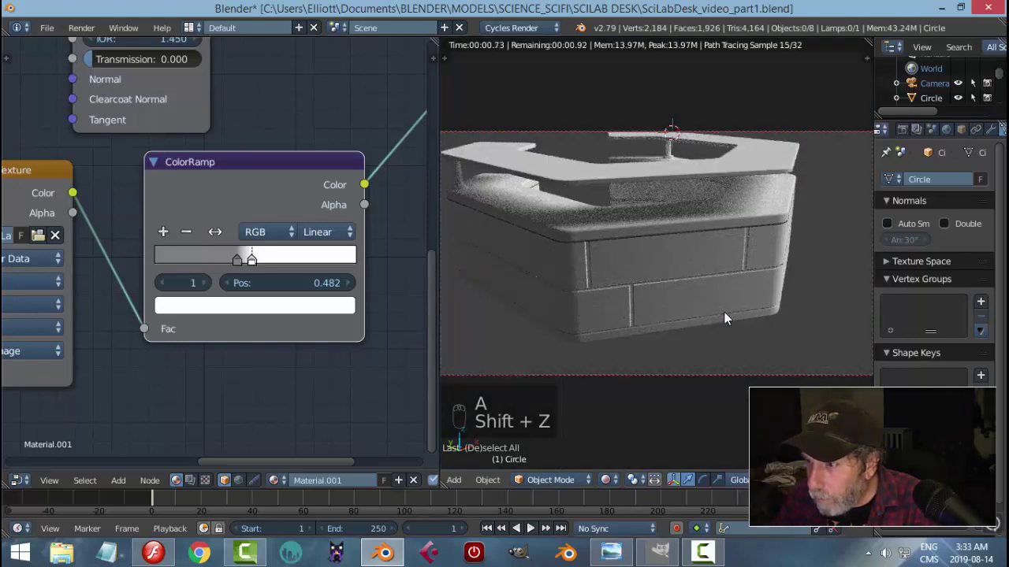
key(shift+z)
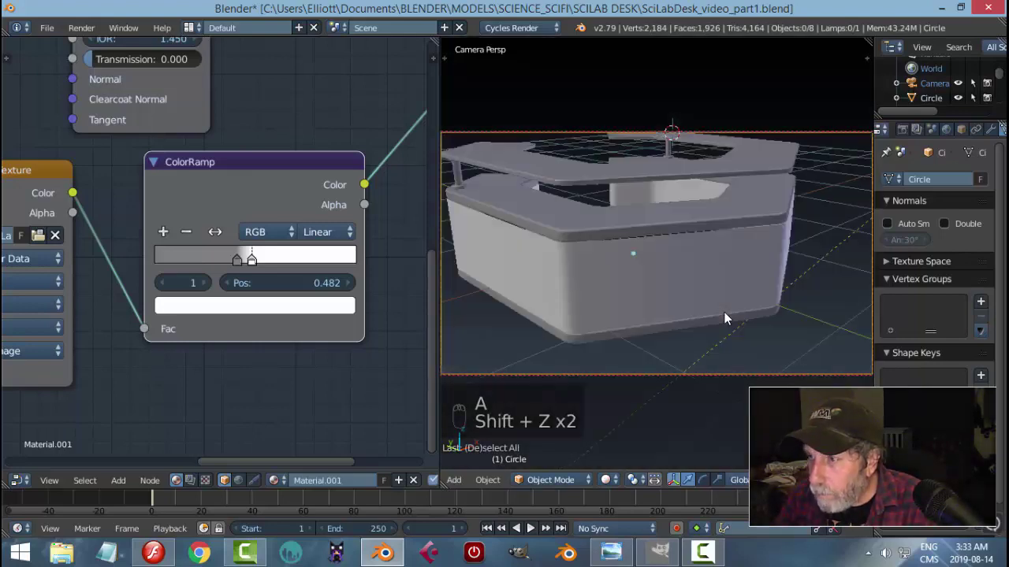
right_click(798, 290)
key(r)
click(709, 249)
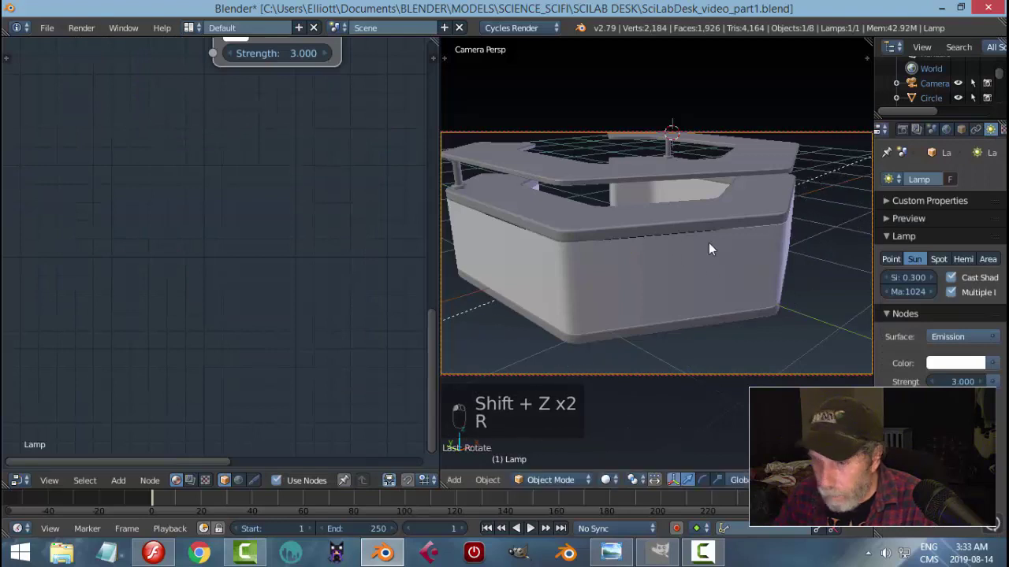
key(shift+z)
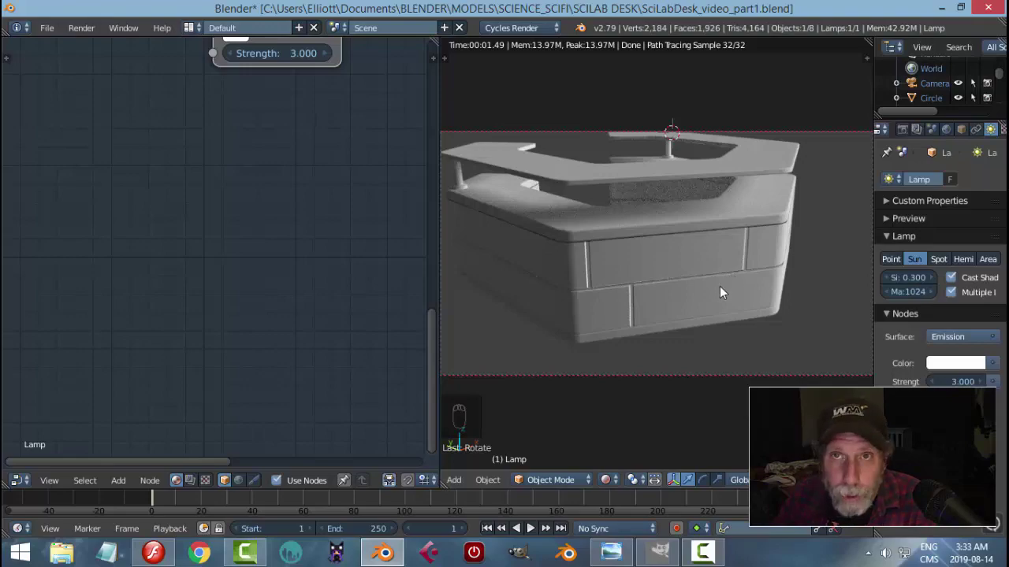
- Swing the camera around and move it closer to the desk's front panels, then leave the rendered preview
mouse_move(724, 294)
middle_down()
mouse_move(663, 289)
mouse_move(725, 291)
mouse_move(707, 296)
middle_up()
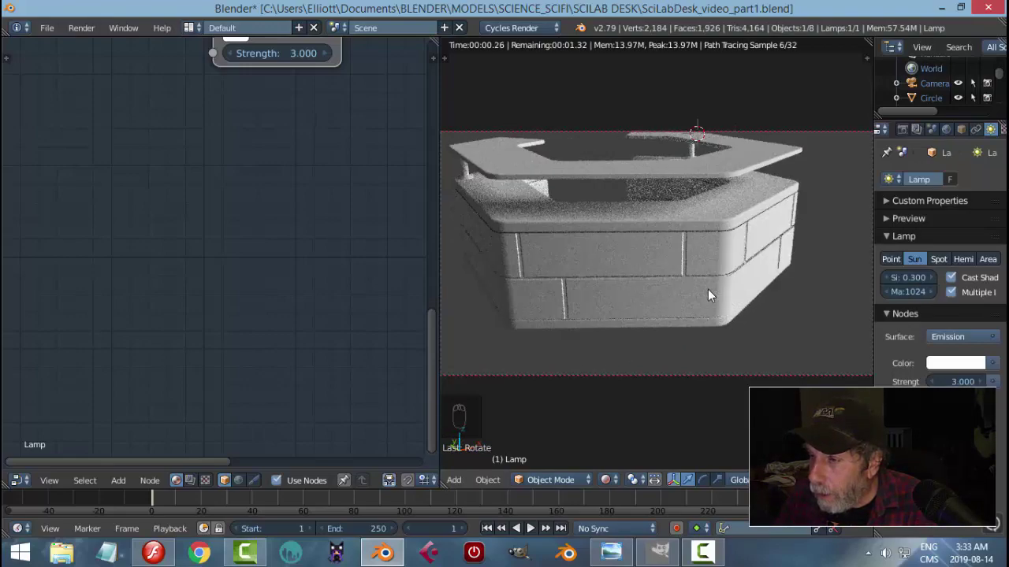
scroll(707, 289, up, 4)
scroll(709, 294, down, 2)
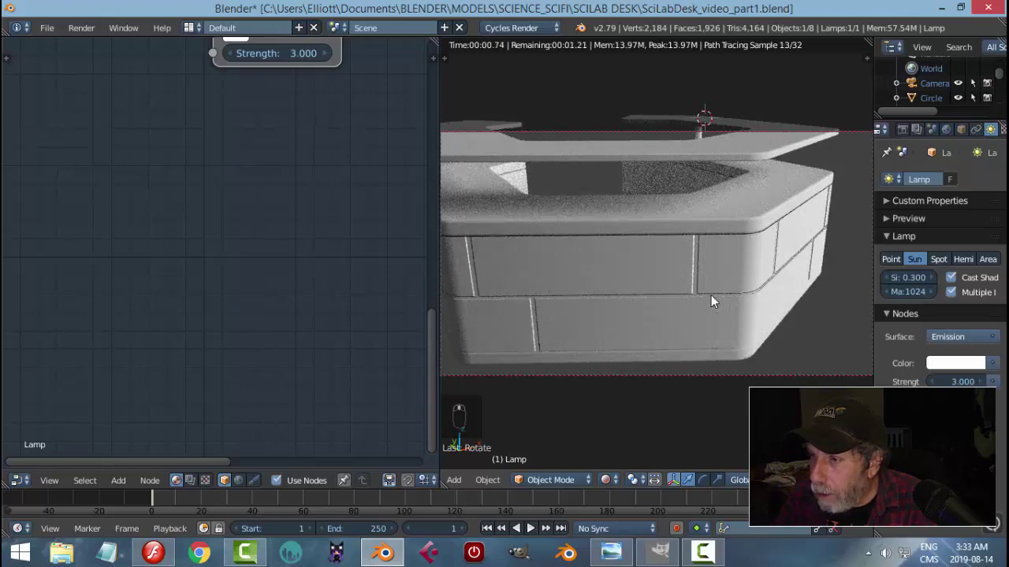
key(shift+z)
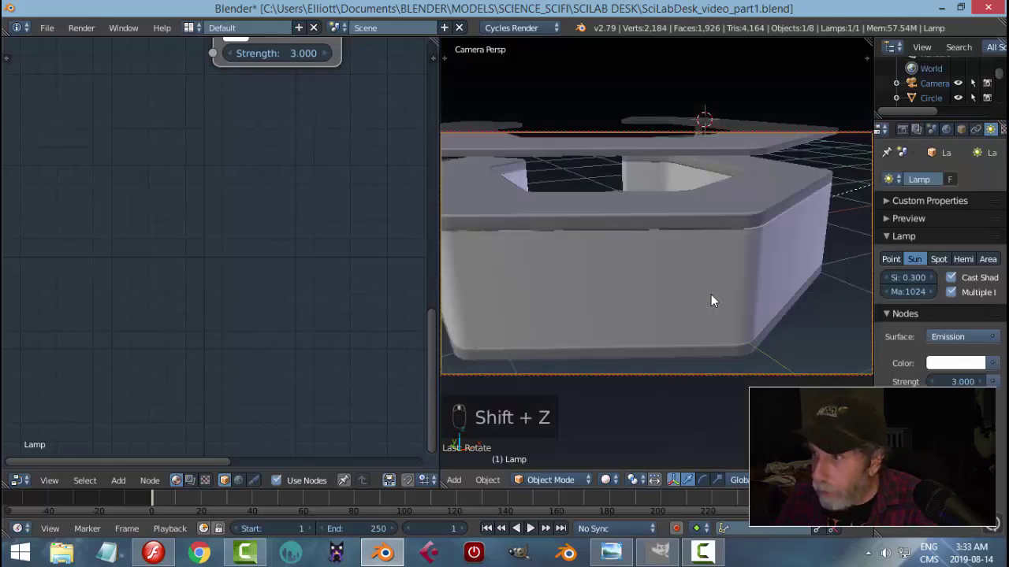
- Set the render resolution percentage to 65%
click(902, 129)
click(913, 359)
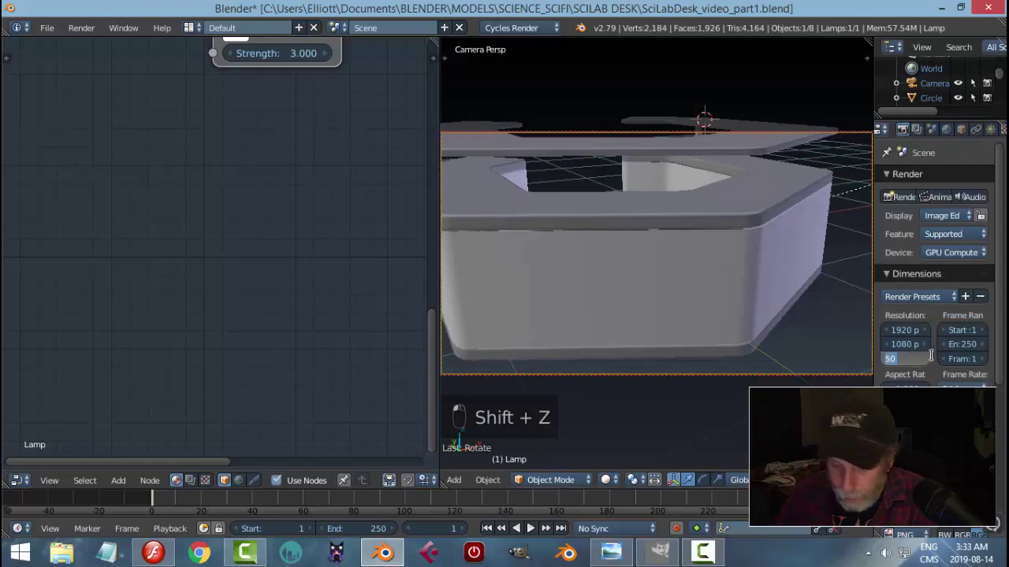
text(86)
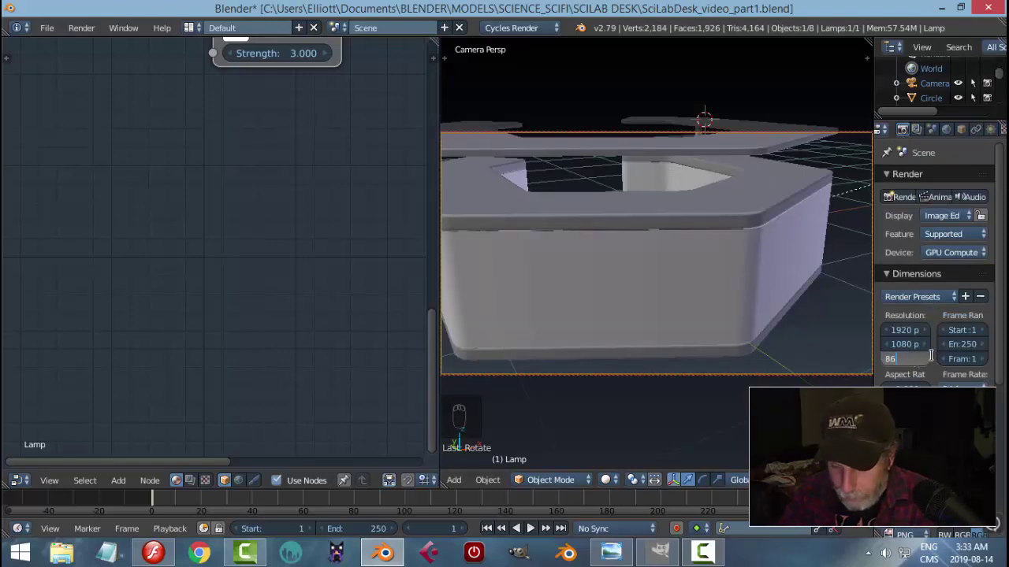
key(BackSpace)
key(BackSpace)
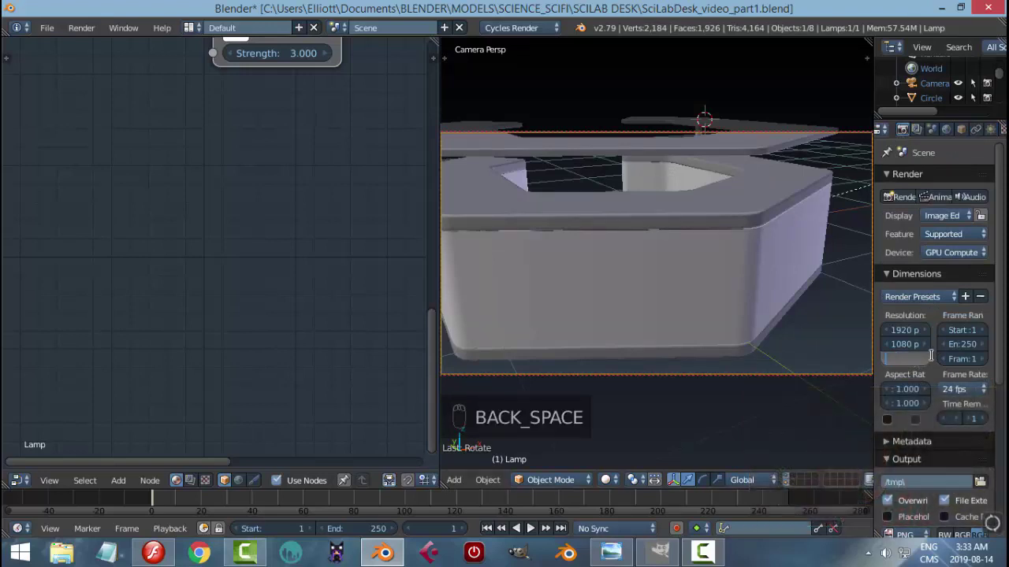
key(Return)
- Set the Cycles render samples to 200
scroll(934, 377, down, 5)
click(884, 431)
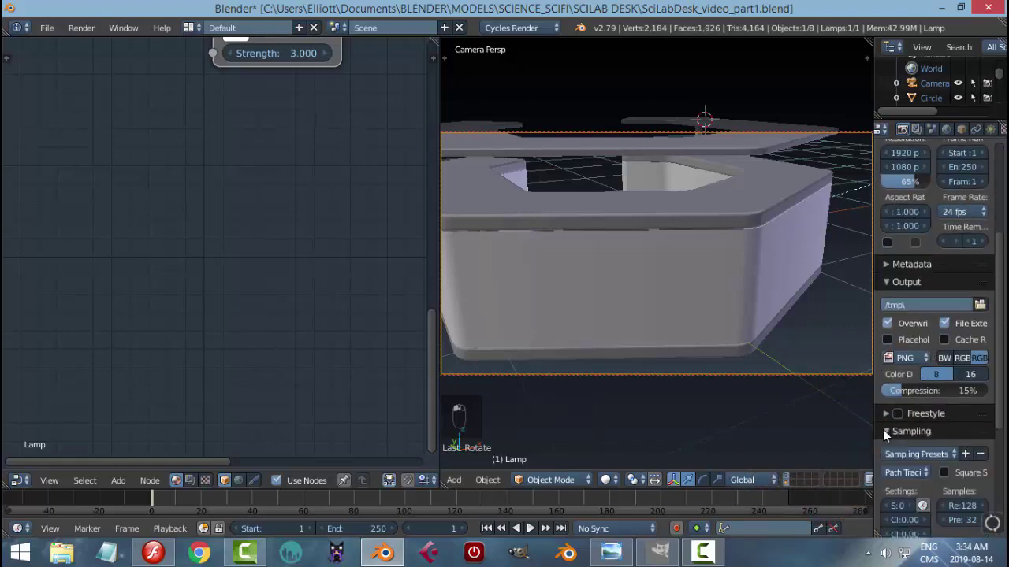
click(963, 506)
text(2)
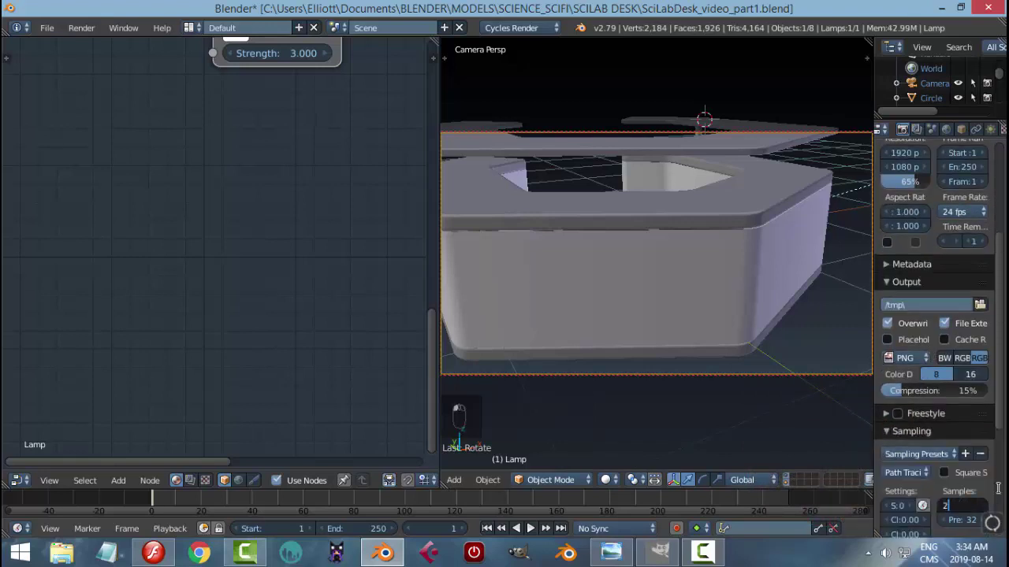
text(00)
key(Return)
- Enable a transparent film background for the render
scroll(935, 478, down, 5)
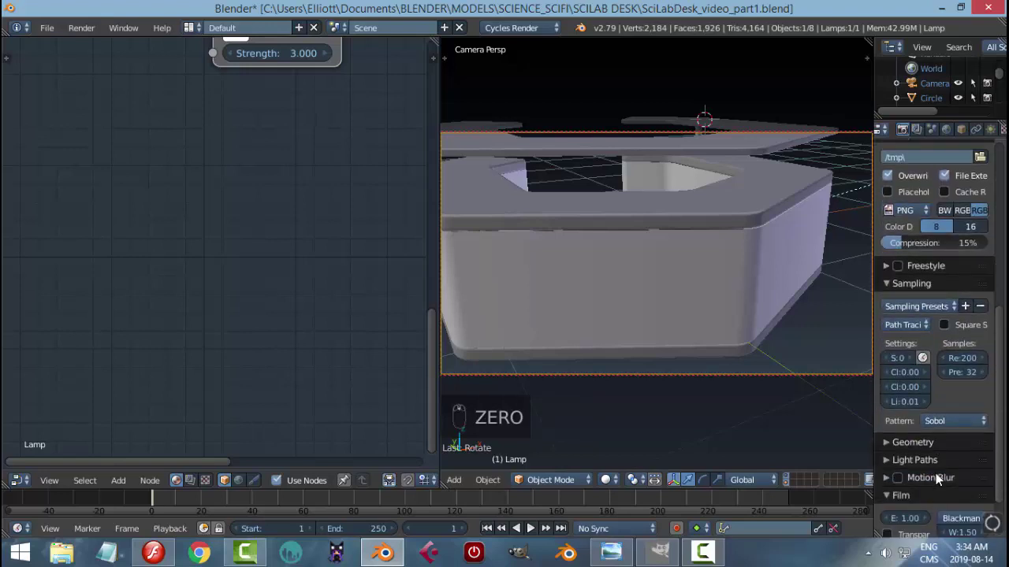
scroll(903, 485, down, 2)
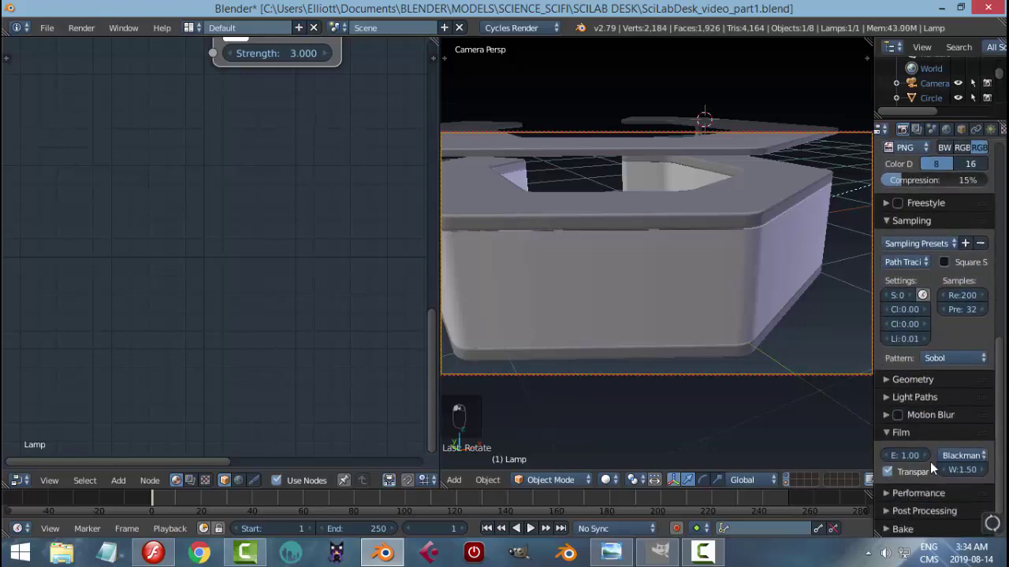
click(894, 432)
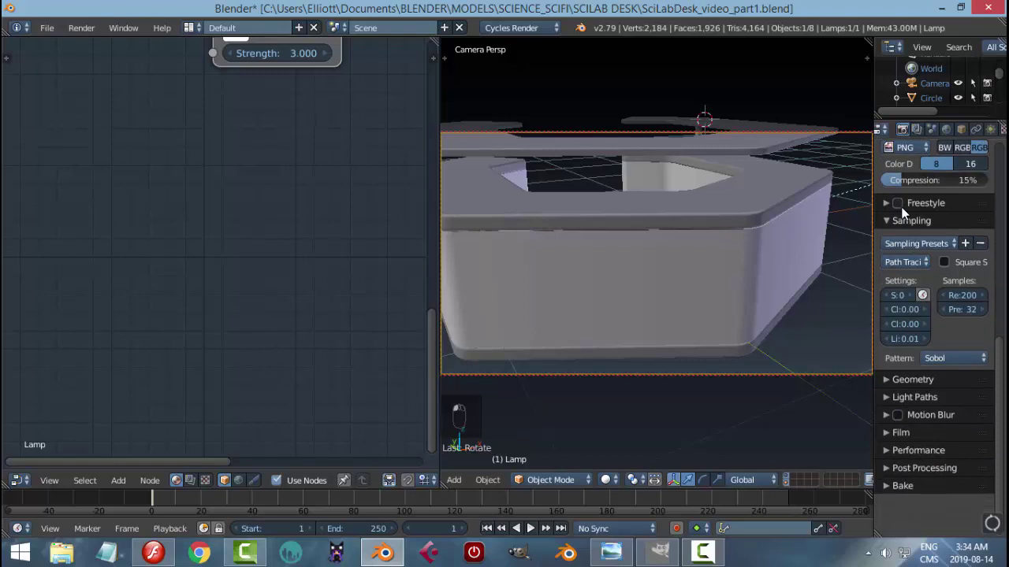
- Enable denoising for the render layer and save the Blender file
click(917, 129)
click(898, 442)
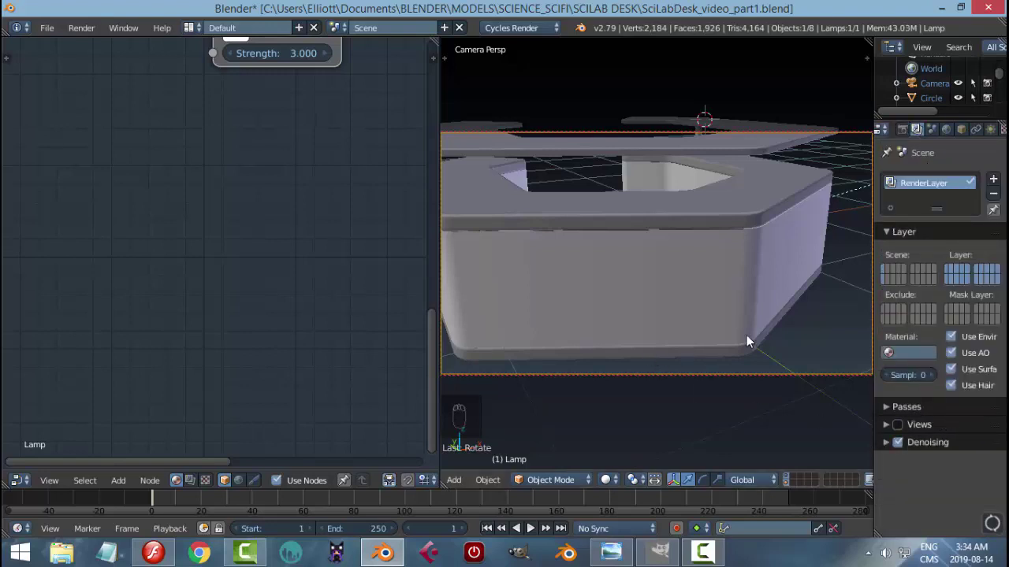
key(ctrl+s)
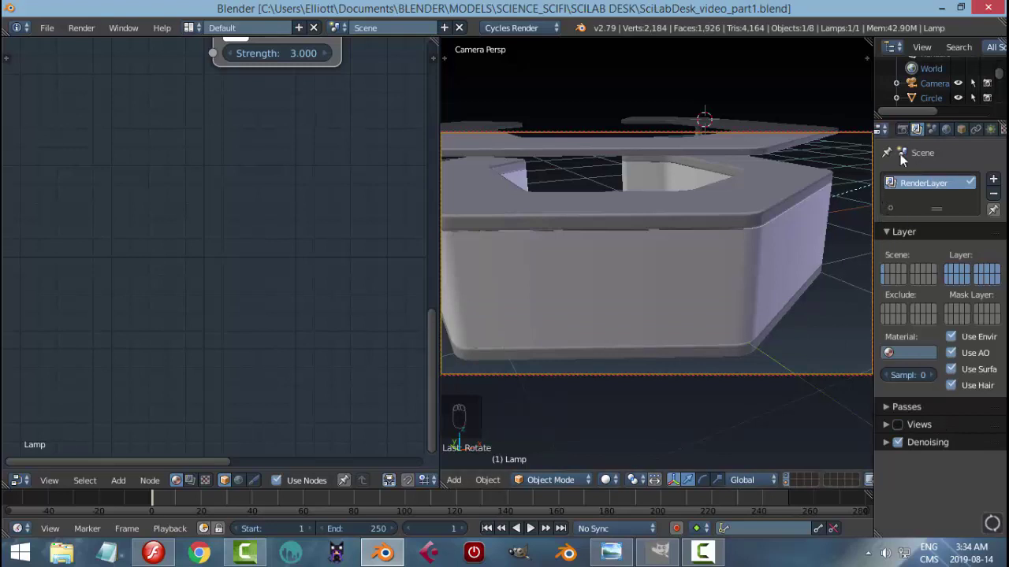
- Tint the Principled BSDF base color of the desk's panel material pale lavender and check it in a rendered preview
right_click(677, 264)
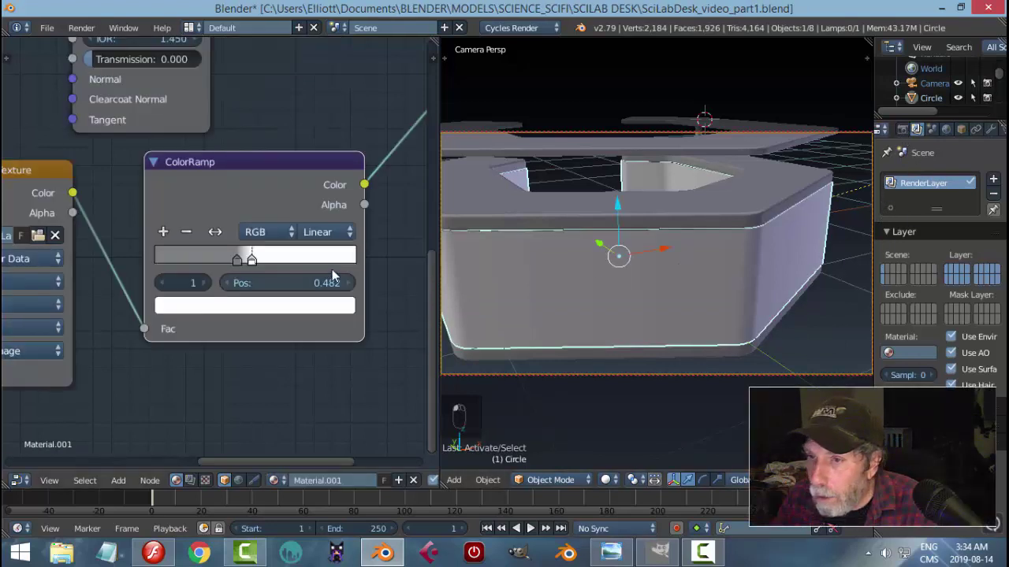
scroll(261, 110, down, 4)
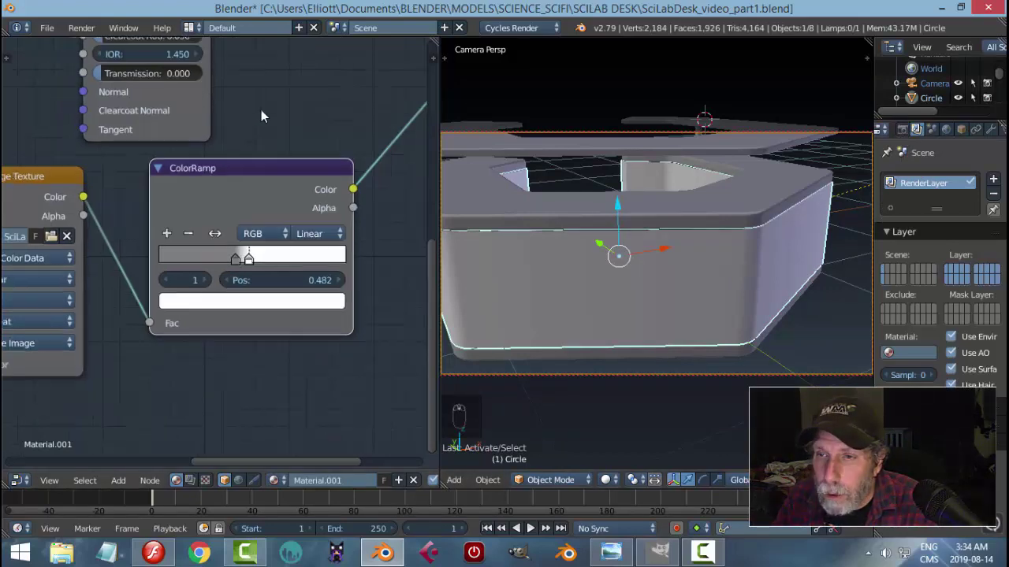
scroll(259, 120, up, 6)
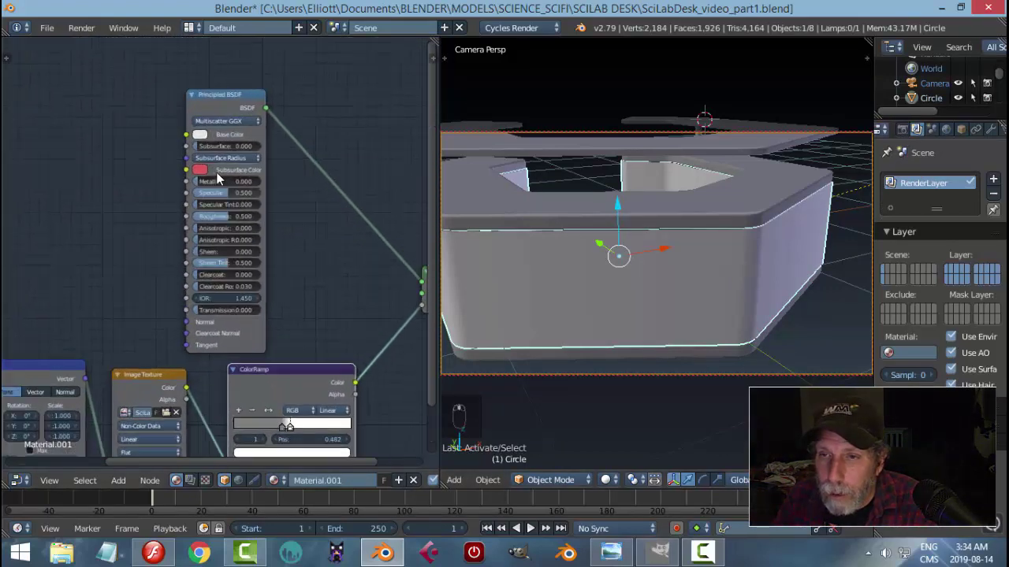
scroll(236, 252, up, 2)
click(224, 204)
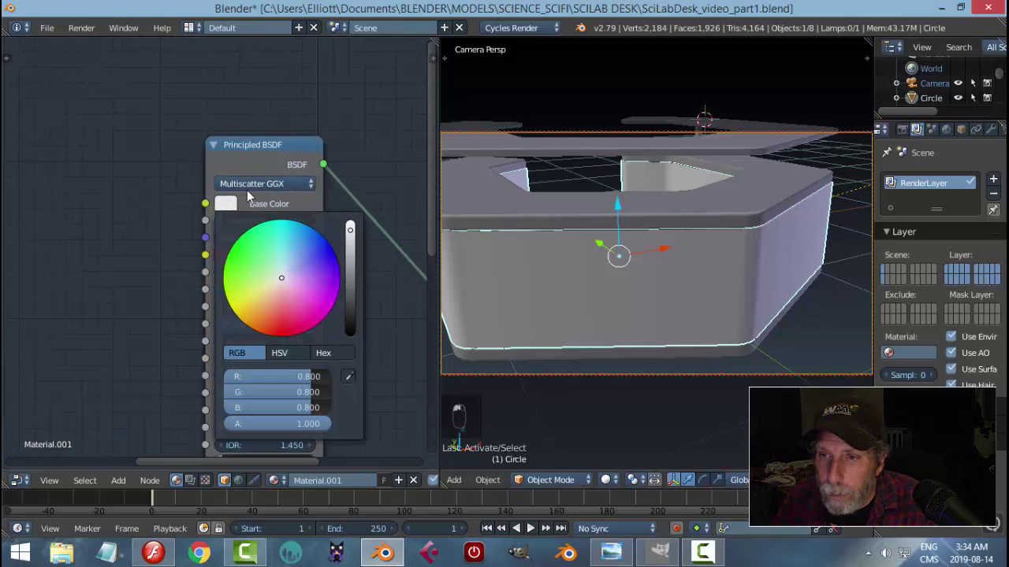
click(283, 278)
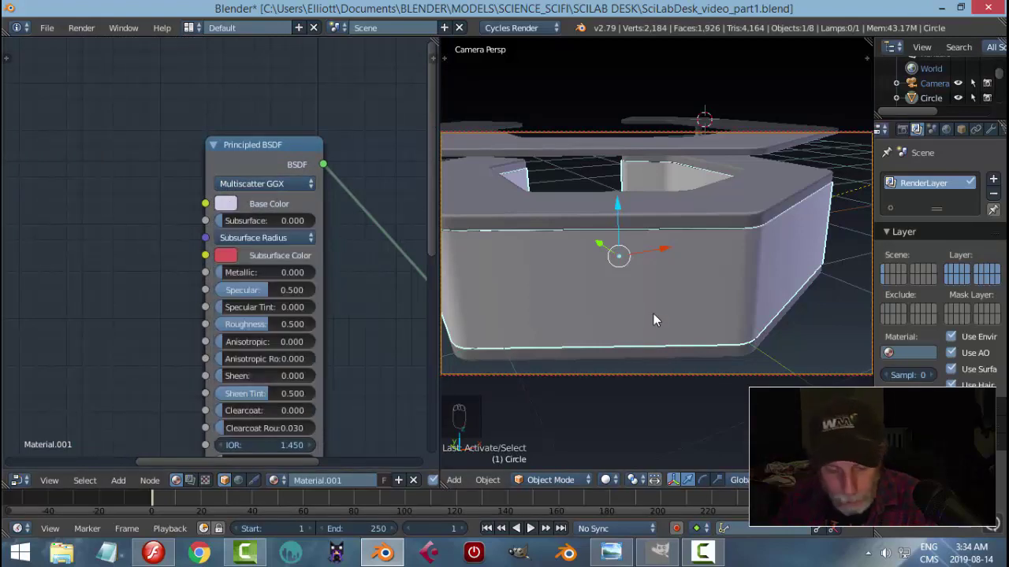
key(shift+z)
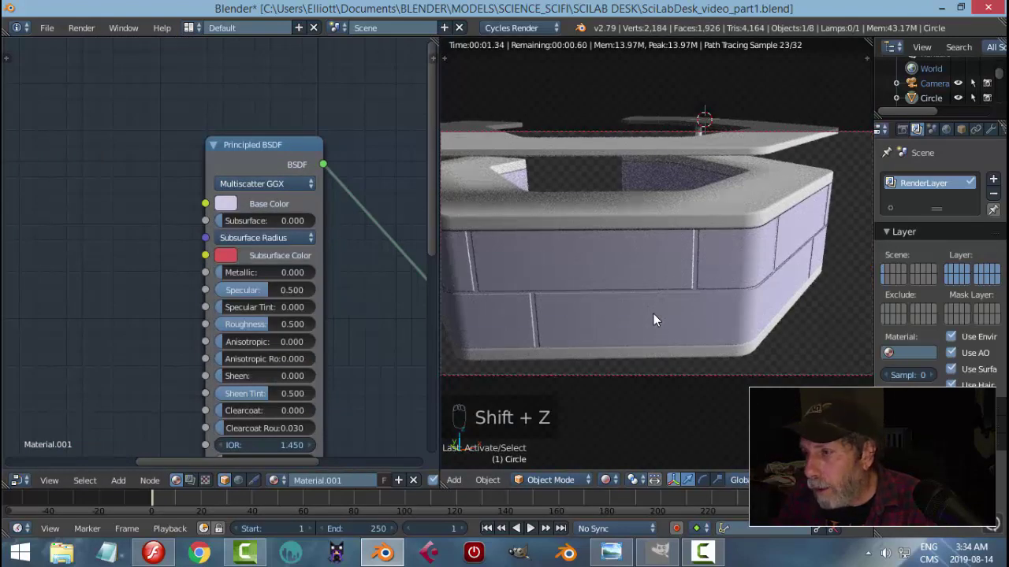
key(shift+z)
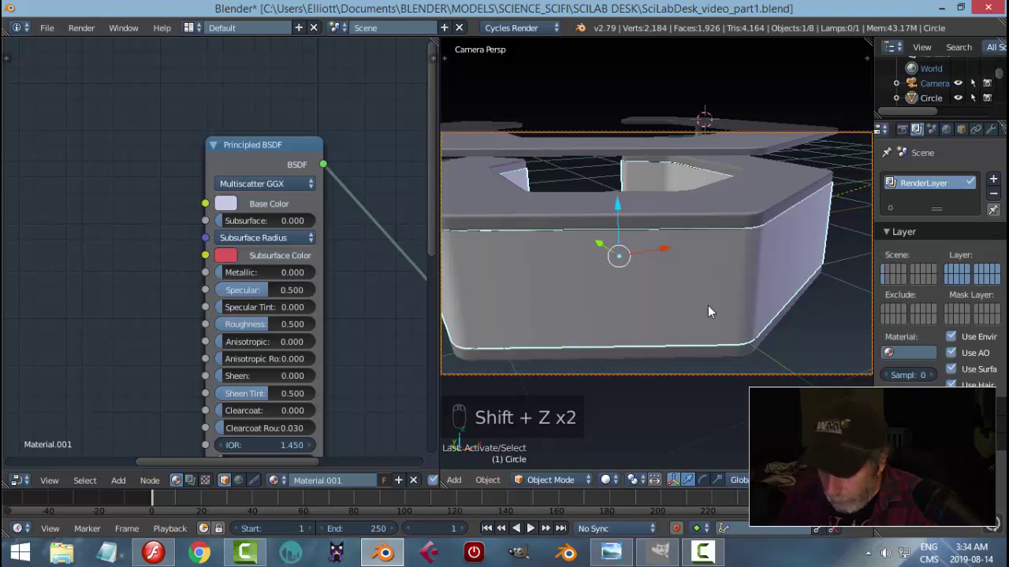
- Render the camera view of the desk and unlink the render result from the image editor
key(F12)
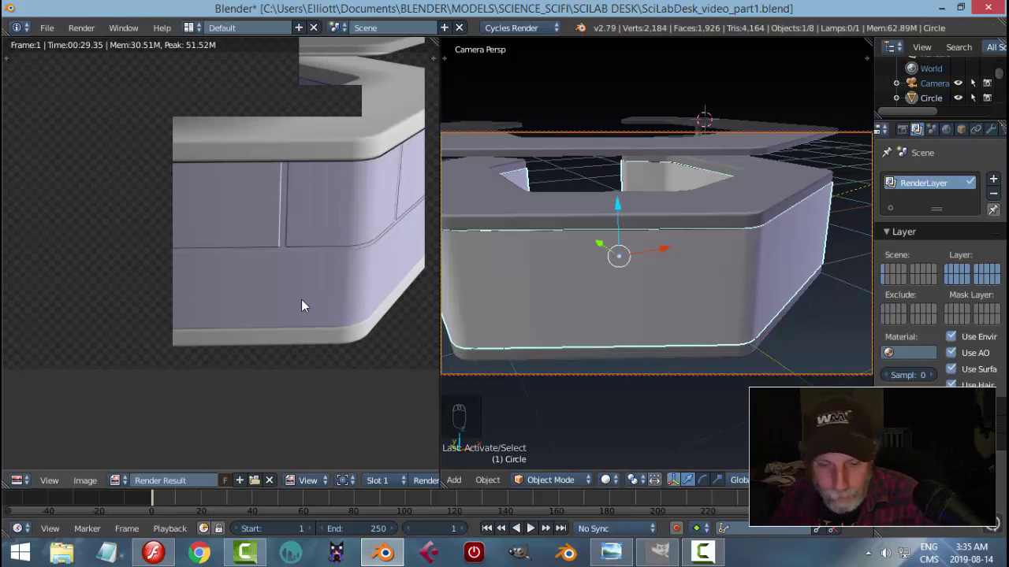
click(268, 480)
- Reframe the camera to show the whole desk from farther back and slightly above, and check it in a rendered preview
mouse_move(677, 289)
middle_down()
mouse_move(713, 274)
mouse_move(701, 290)
middle_up()
scroll(714, 274, down, 3)
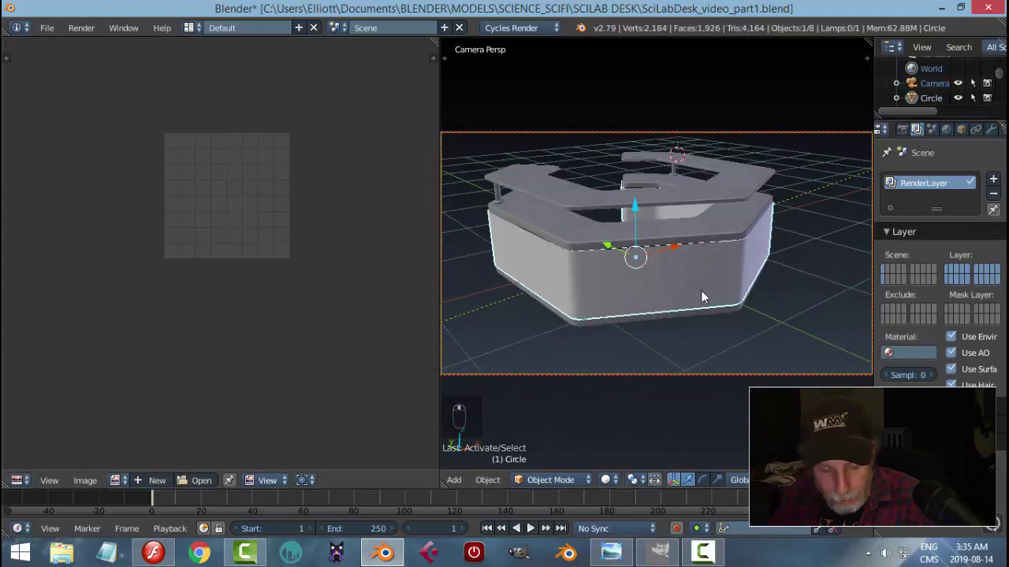
key(shift+z)
key(shift+z)
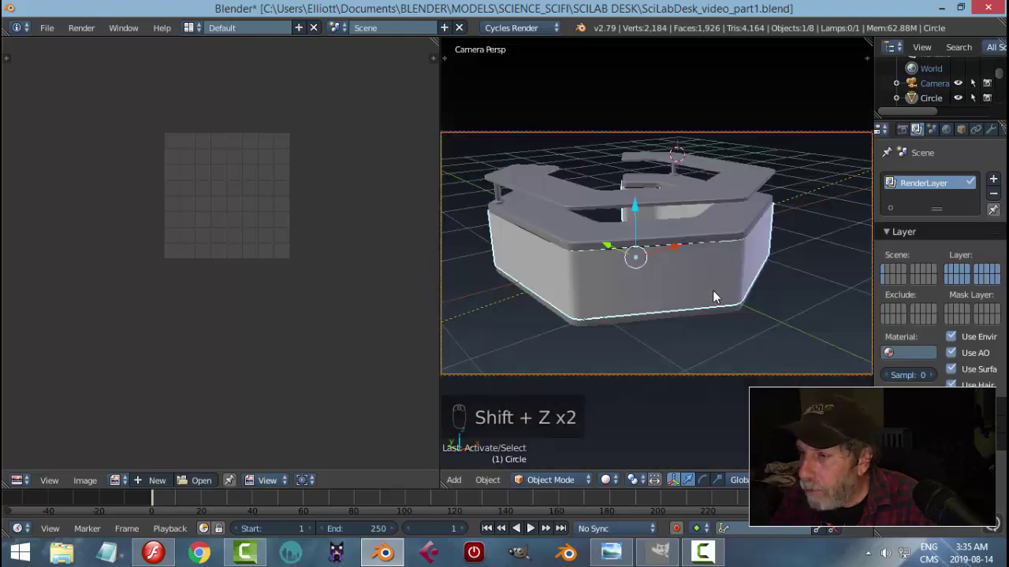
- Move and rotate the lamp to light the desk's front panels, and check the camera view in a rendered preview
key(KP_0)
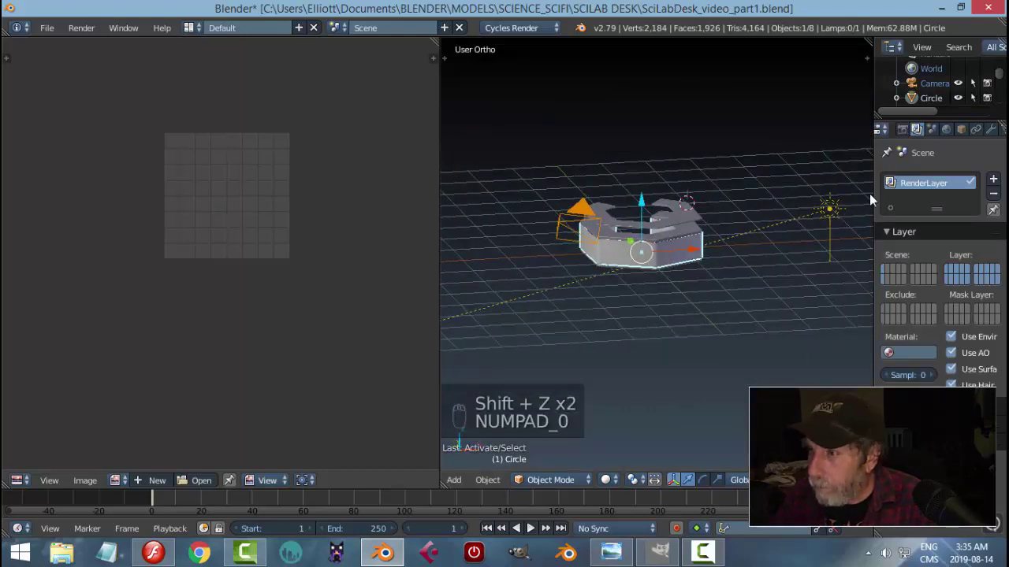
right_click(831, 208)
middle_drag(831, 208, 773, 233)
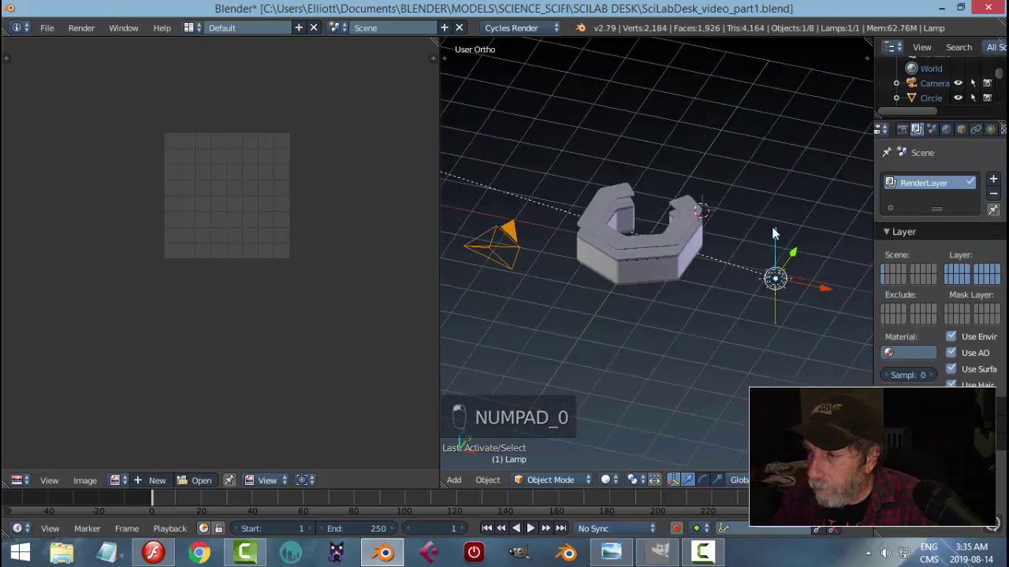
key(r)
click(704, 280)
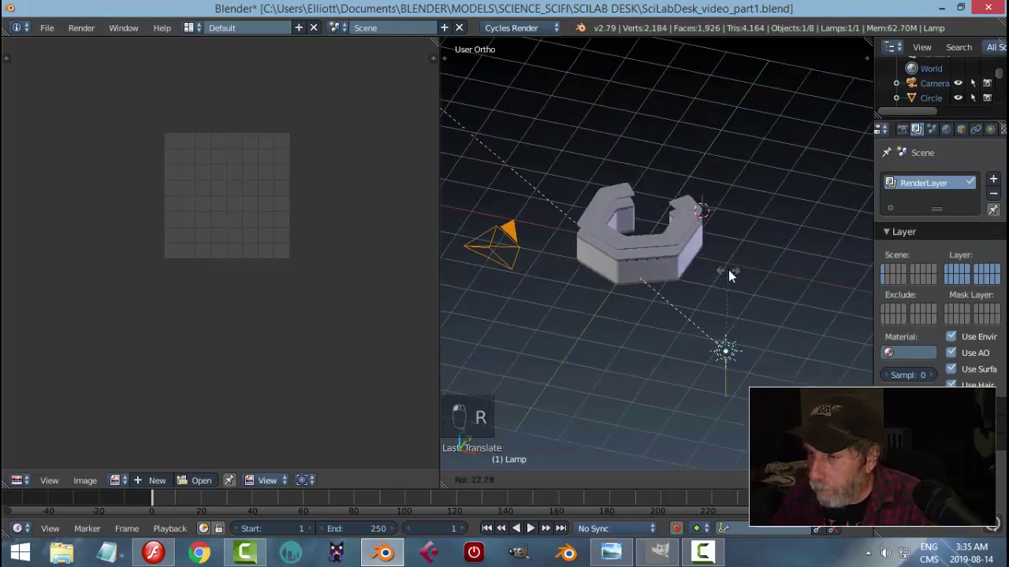
key(KP_0)
key(shift+z)
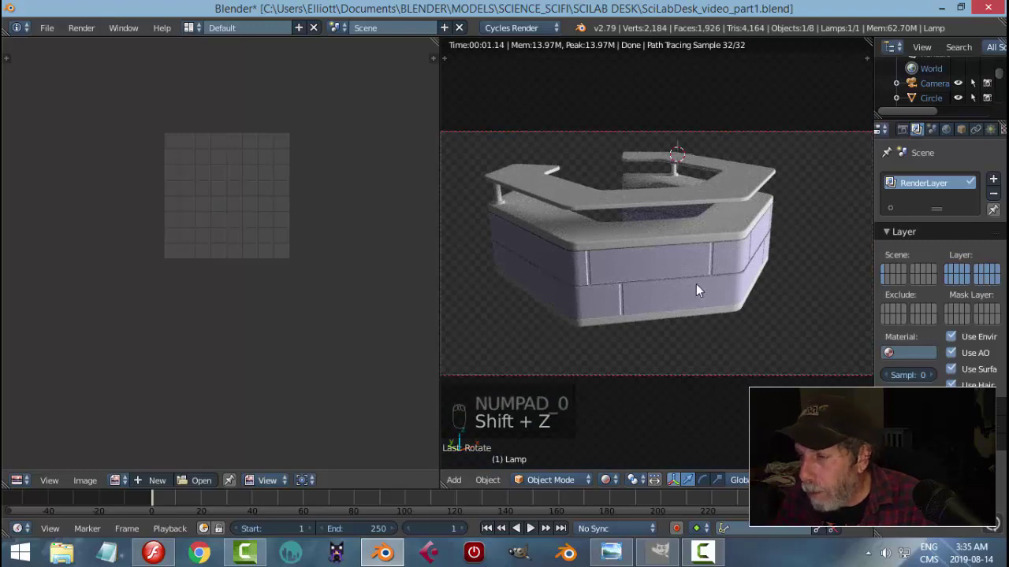
- Frame the camera closer on the desk, save the Blender file and render the view
scroll(708, 290, up, 2)
middle_drag(708, 290, 716, 292)
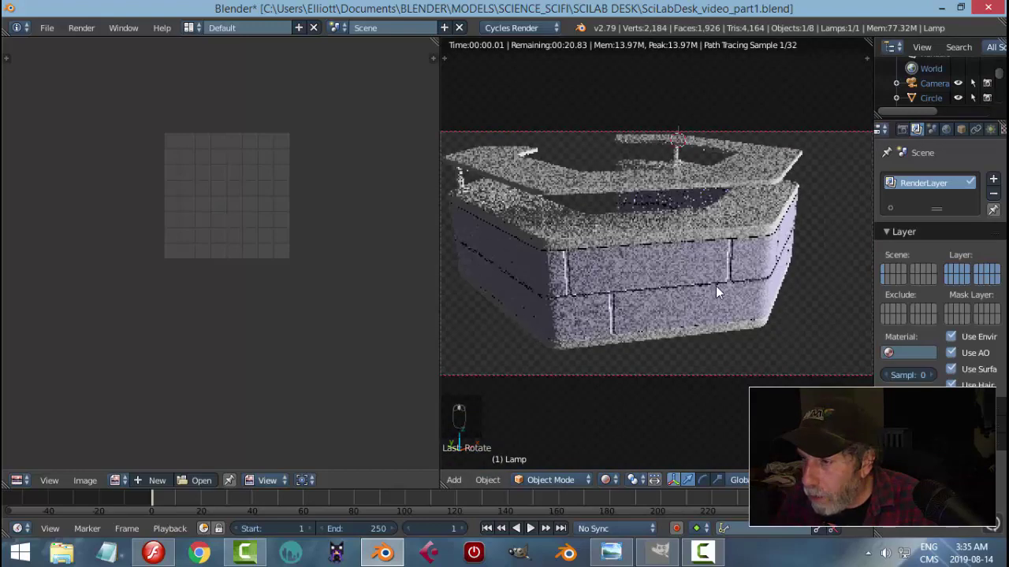
key(shift+z)
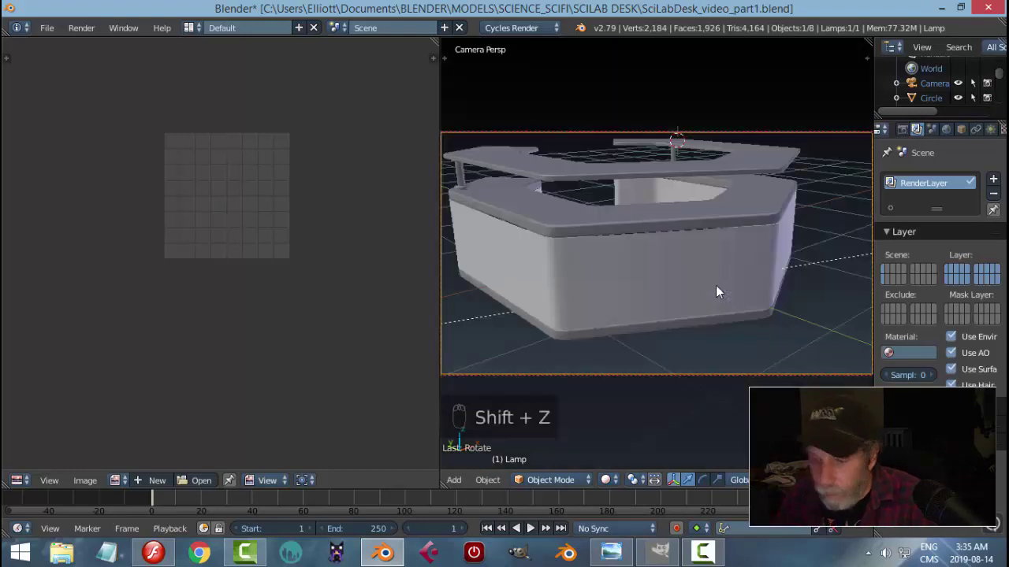
key(ctrl+s)
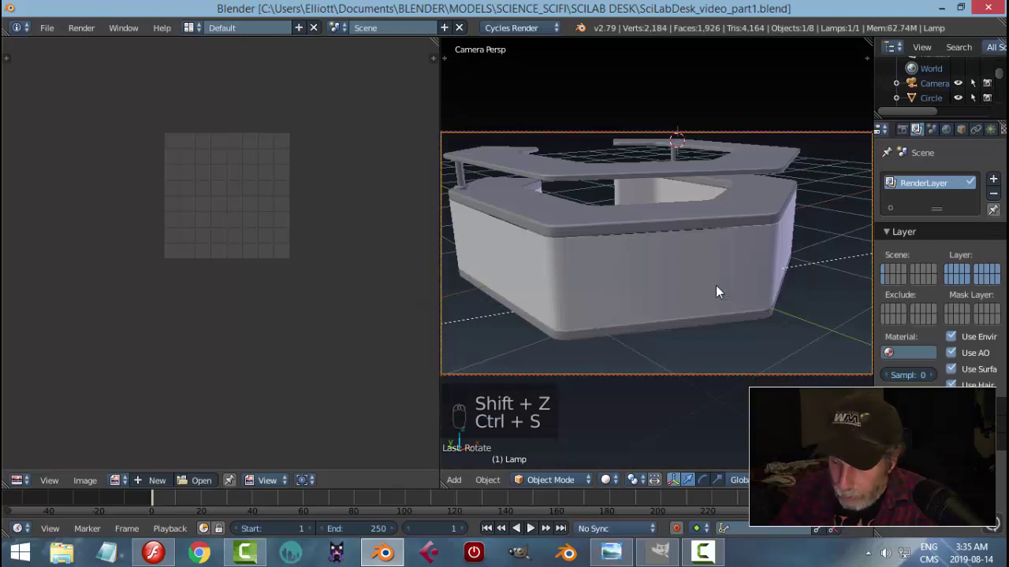
key(F12)
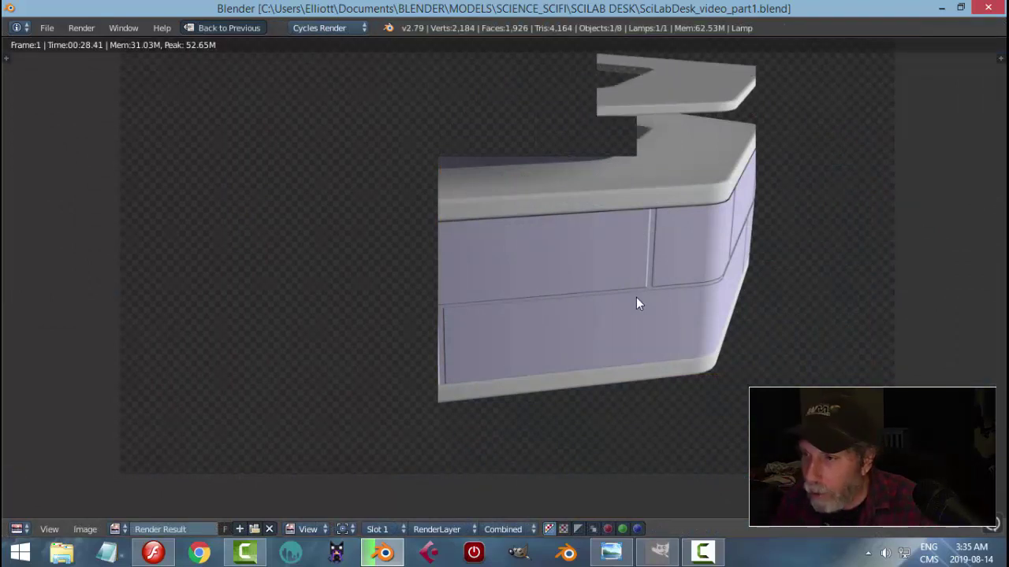
key(Escape)
key(ctrl+Down)
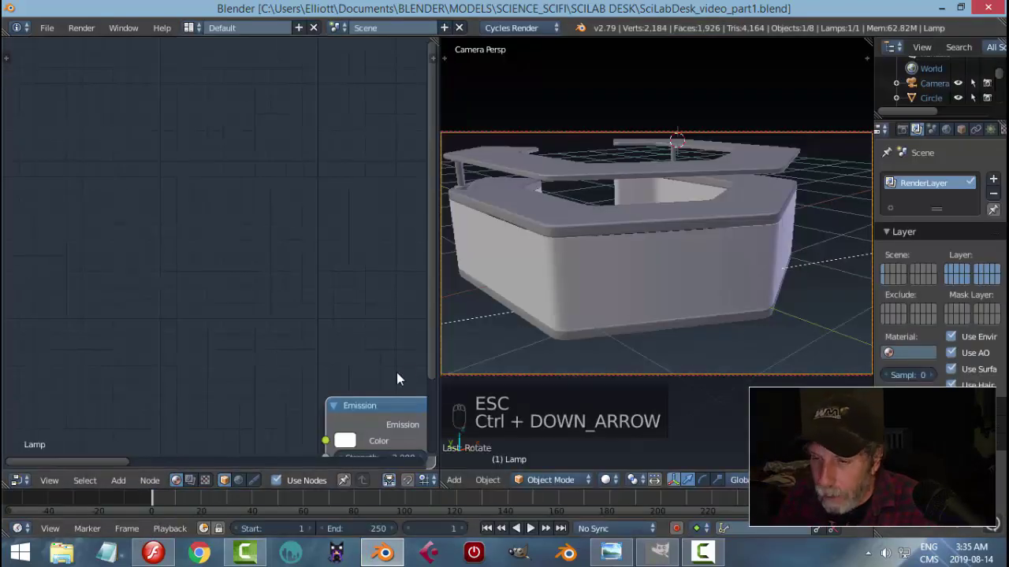
- Shift both ColorRamp stops of the desk's panel material toward the dark end, with the white stop at position 0.345, and preview the result
scroll(322, 364, down, 3)
middle_drag(247, 297, 158, 225)
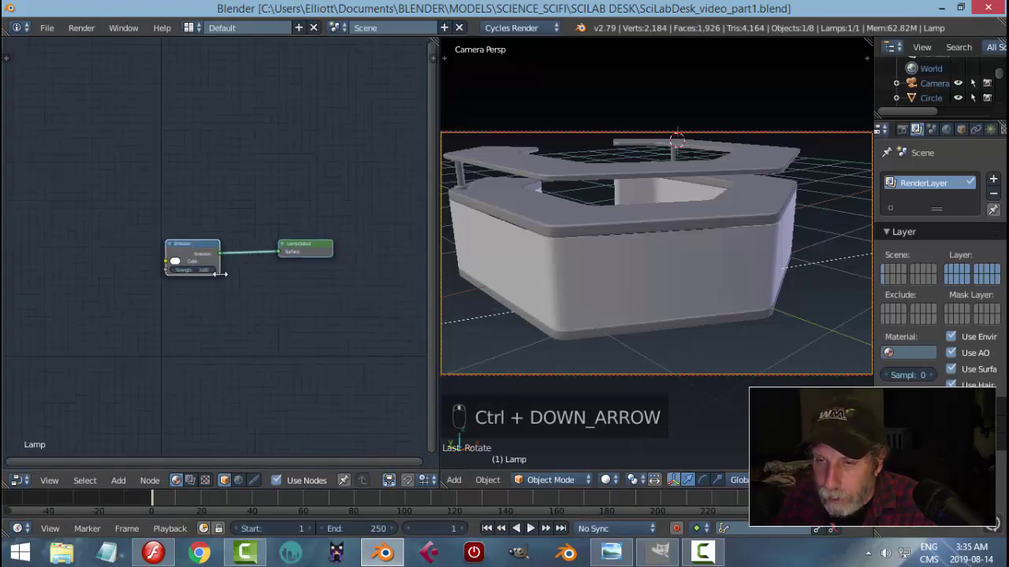
right_click(530, 286)
scroll(214, 408, up, 3)
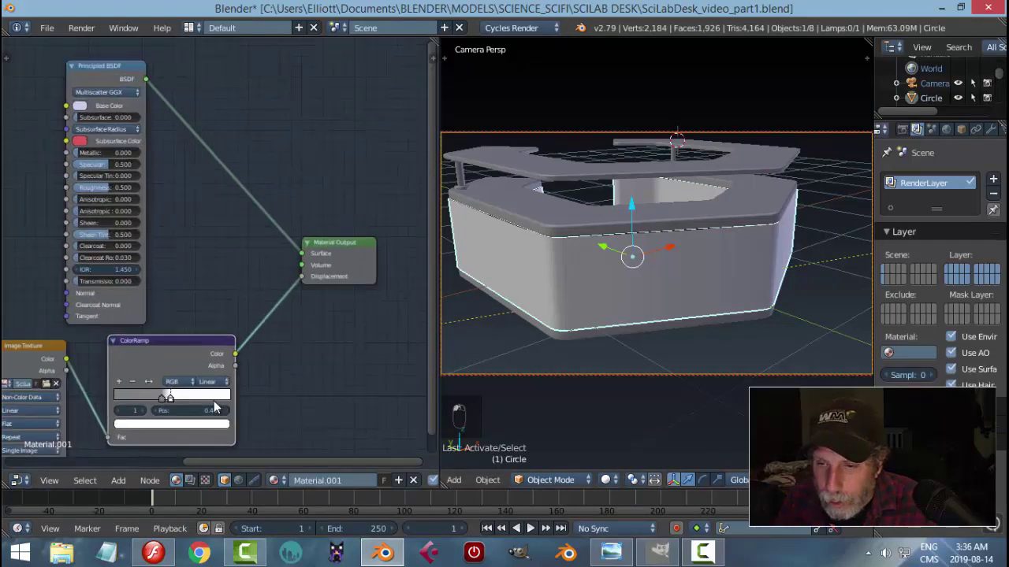
key(shift+z)
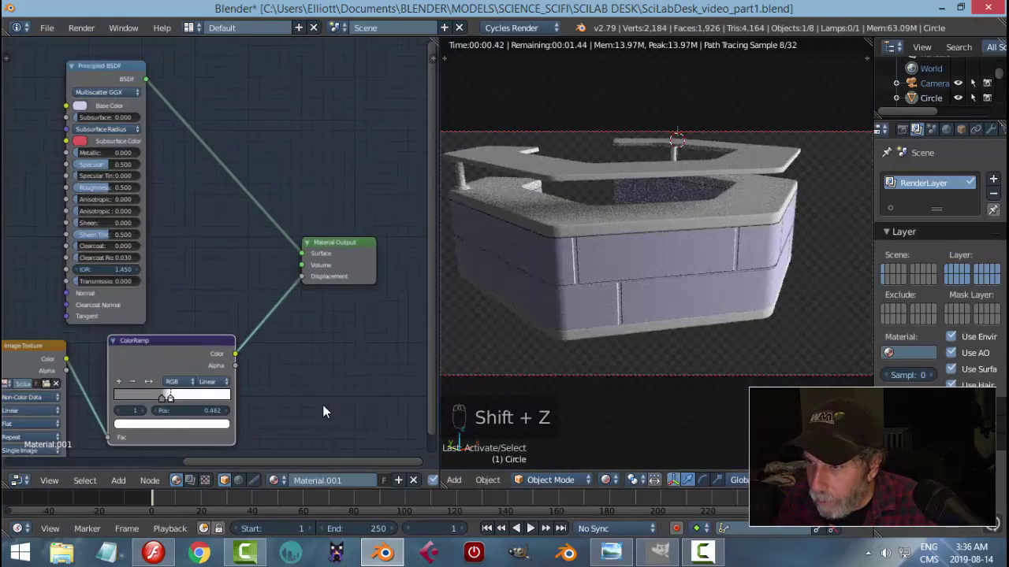
scroll(270, 413, up, 1)
scroll(270, 413, up, 5)
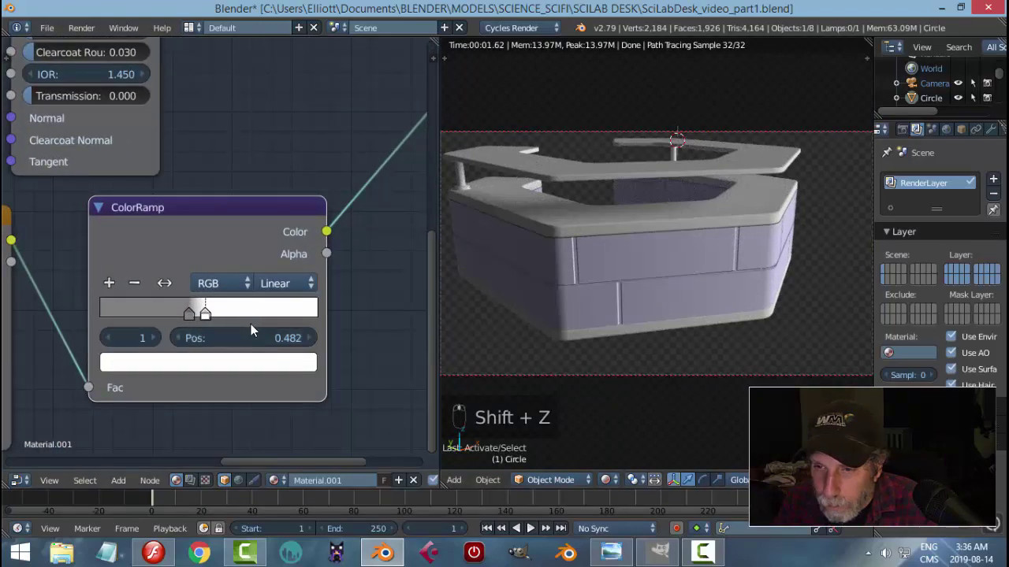
mouse_move(183, 334)
mouse_down()
mouse_move(148, 334)
mouse_move(180, 331)
mouse_move(166, 331)
mouse_up()
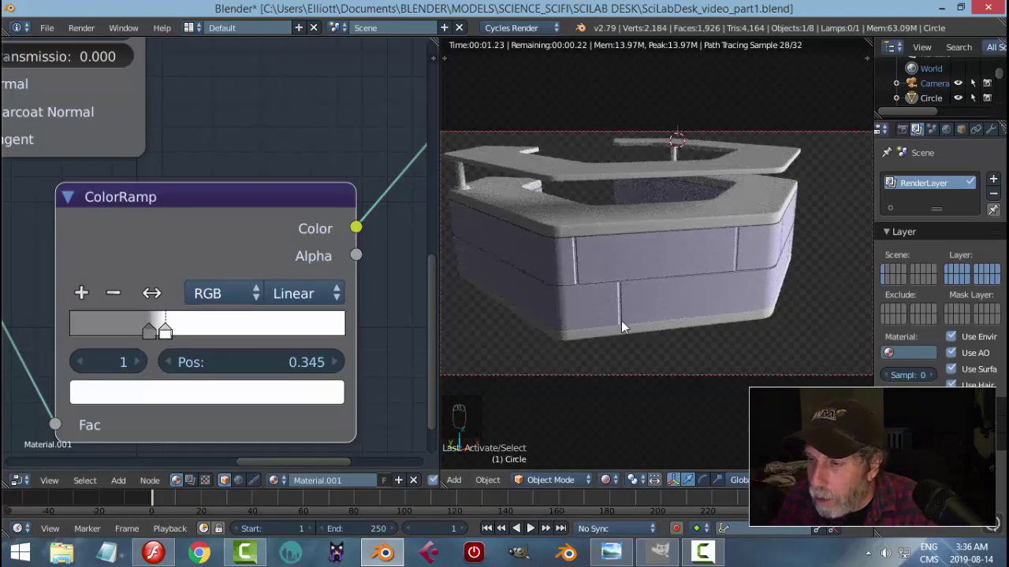
key(shift+z)
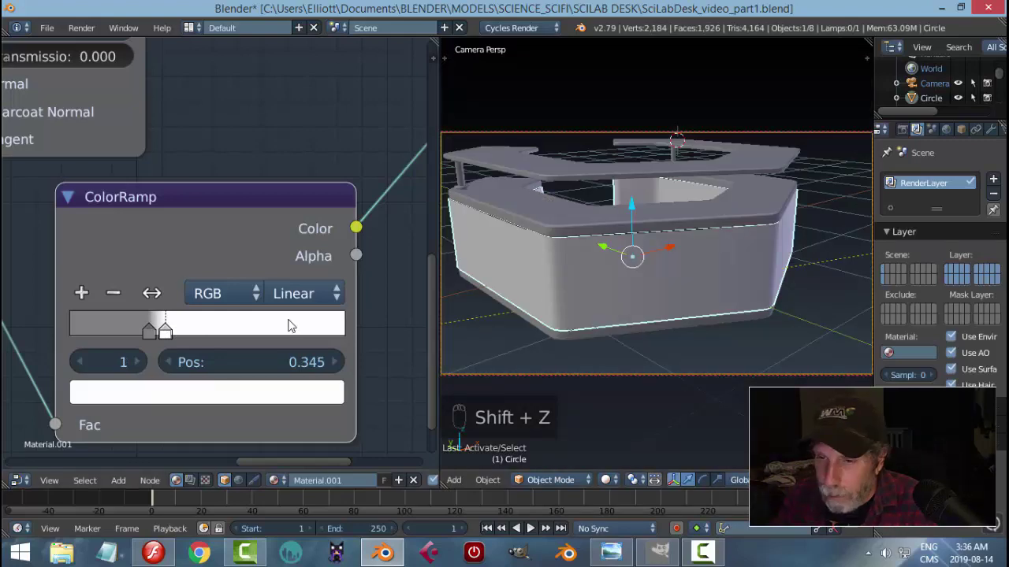
- Test-render the camera view of the desk, close the render and reframe the camera from farther back
key(F12)
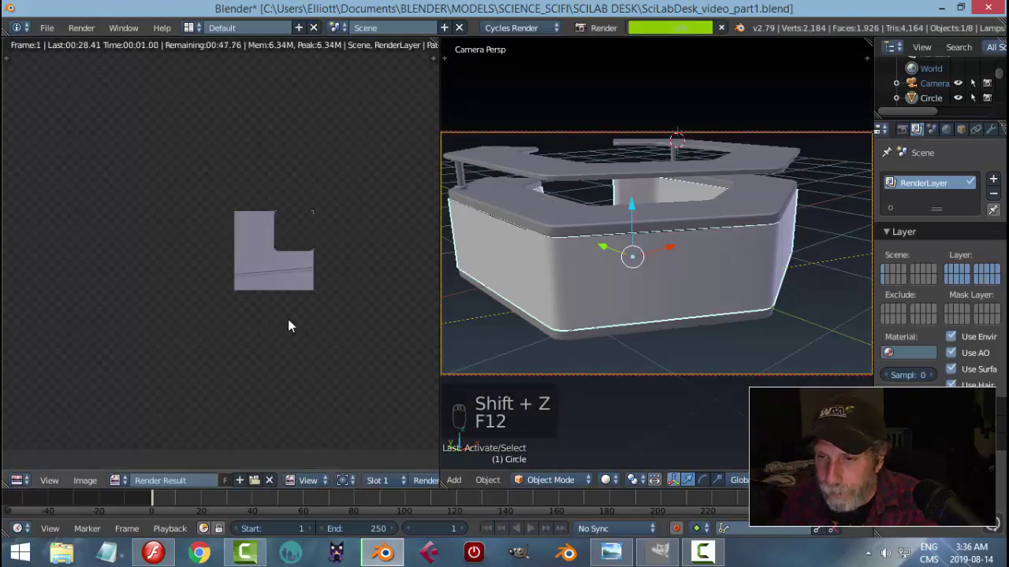
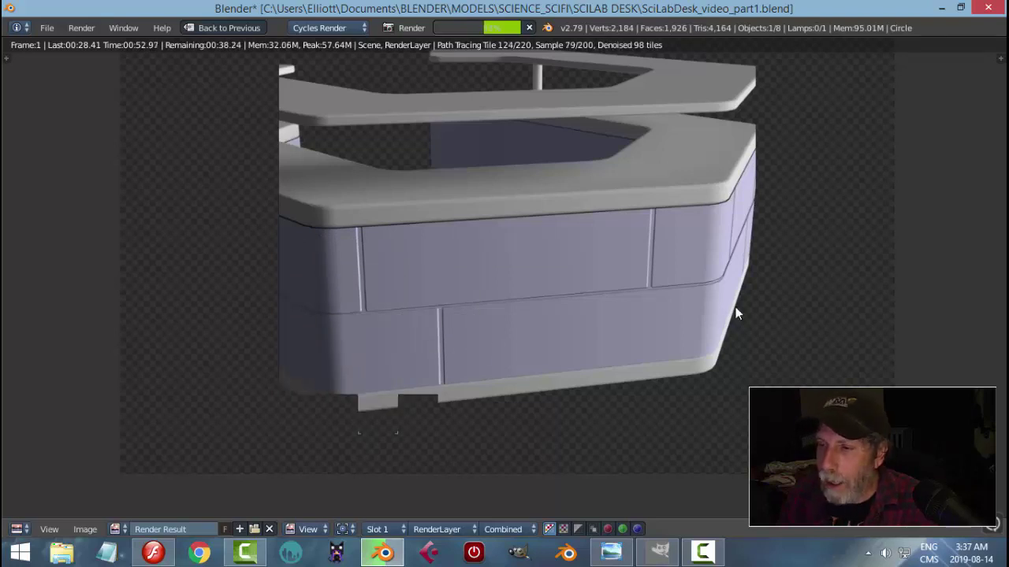
key(Escape)
key(Escape)
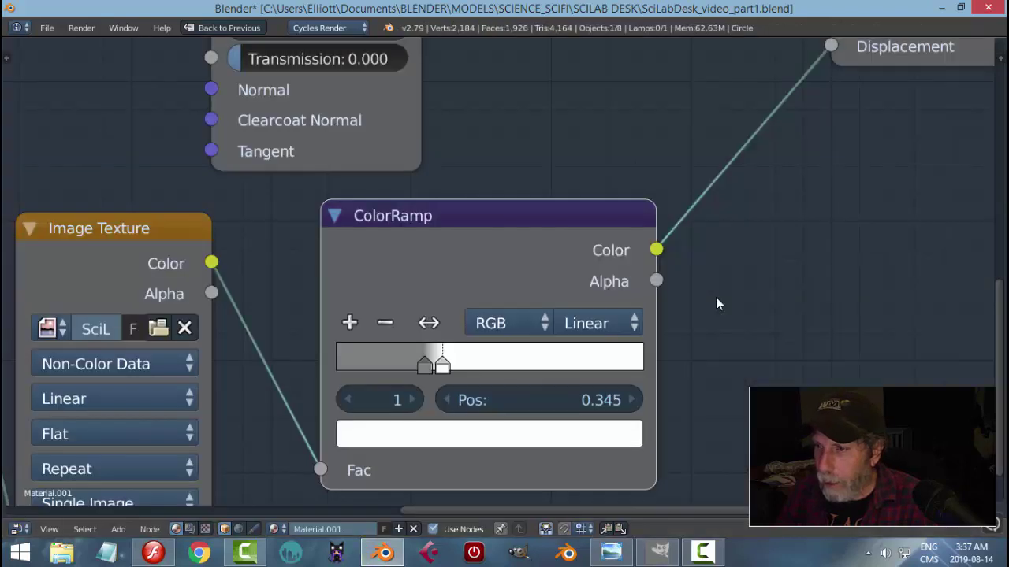
key(ctrl+Down)
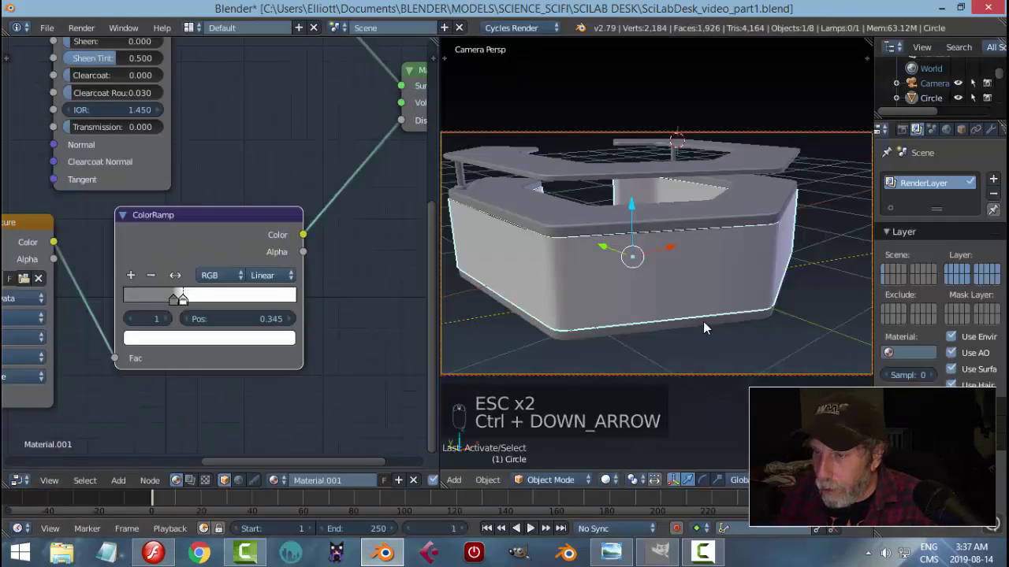
middle_drag(703, 322, 663, 338)
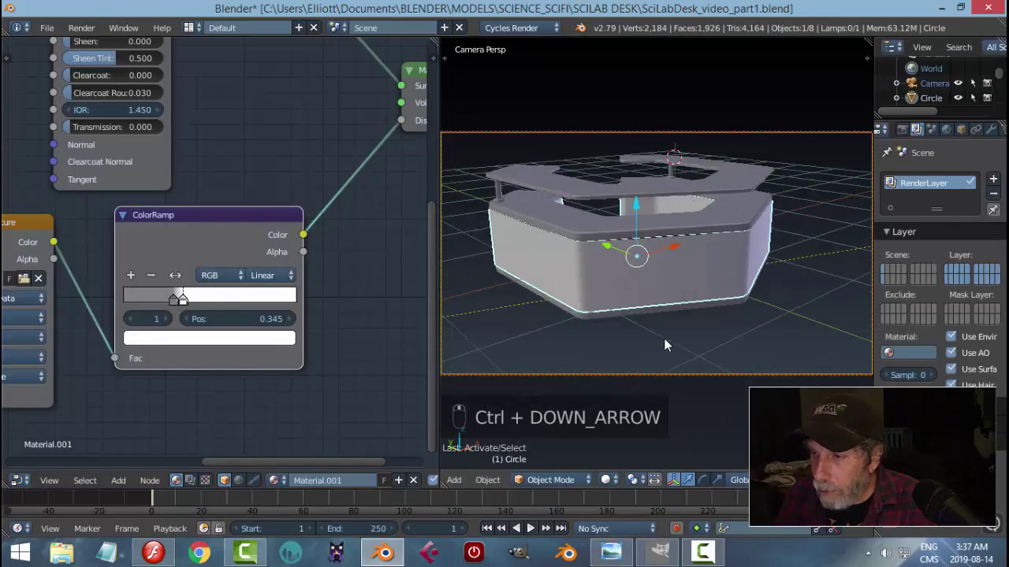
- Switch to Flash and place the SciLabDesk_video_UV.png bitmap from the library on a new layer beneath both LINES layers
click(153, 553)
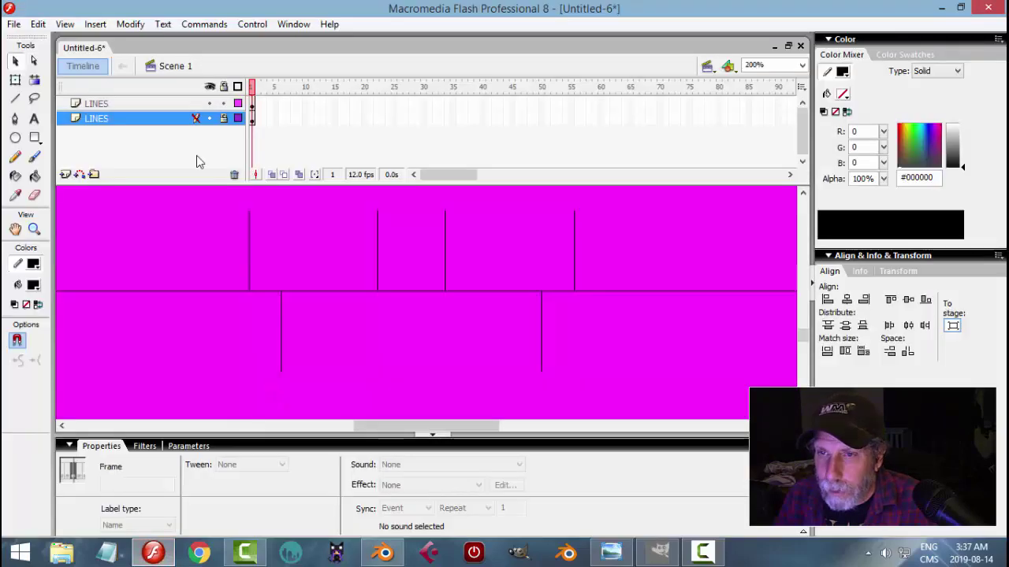
click(66, 174)
drag(124, 130, 123, 140)
key(ctrl+l)
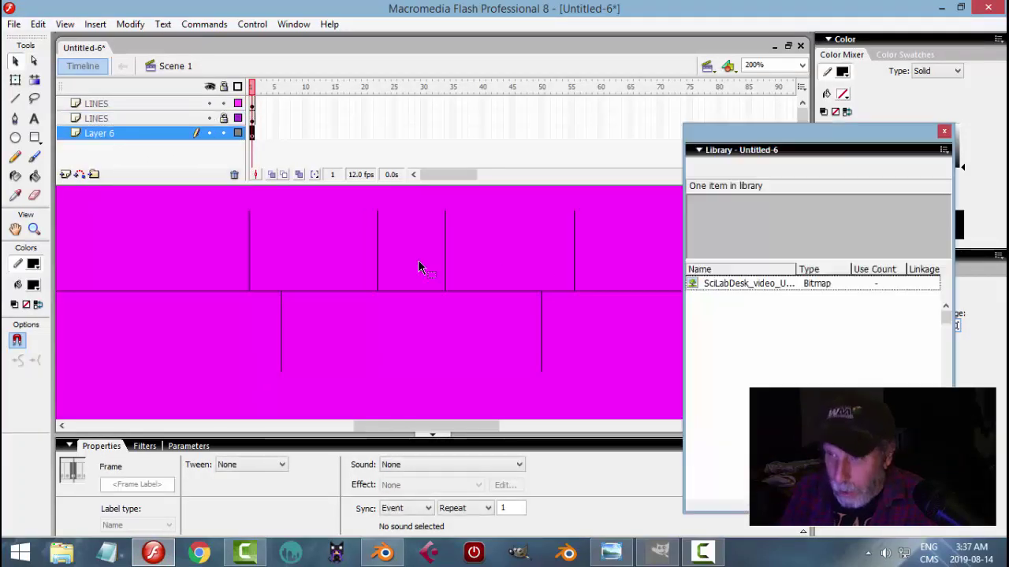
drag(736, 294, 646, 276)
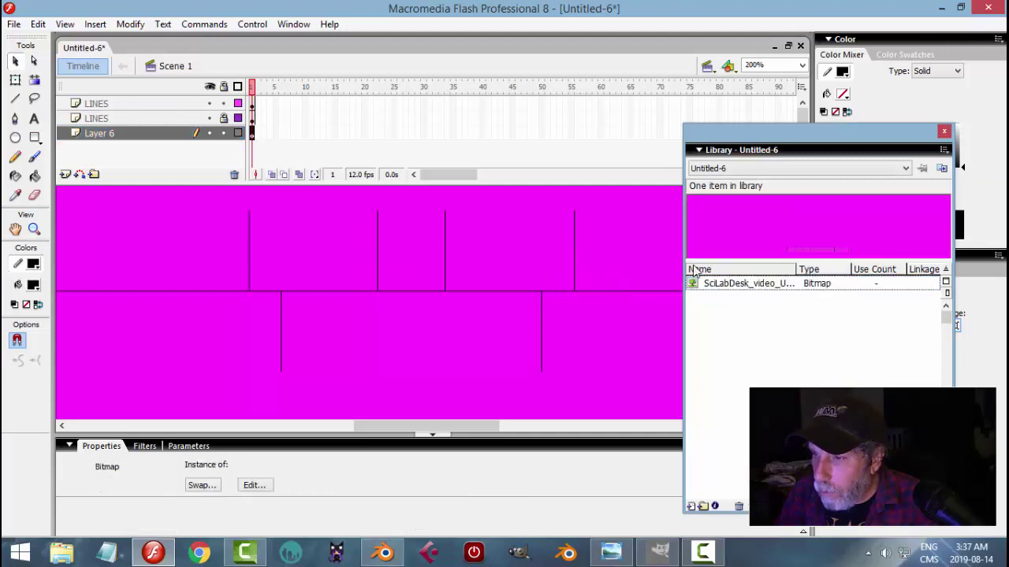
- Center the UV bitmap horizontally and vertically on the stage and lock its layer
click(944, 132)
click(847, 299)
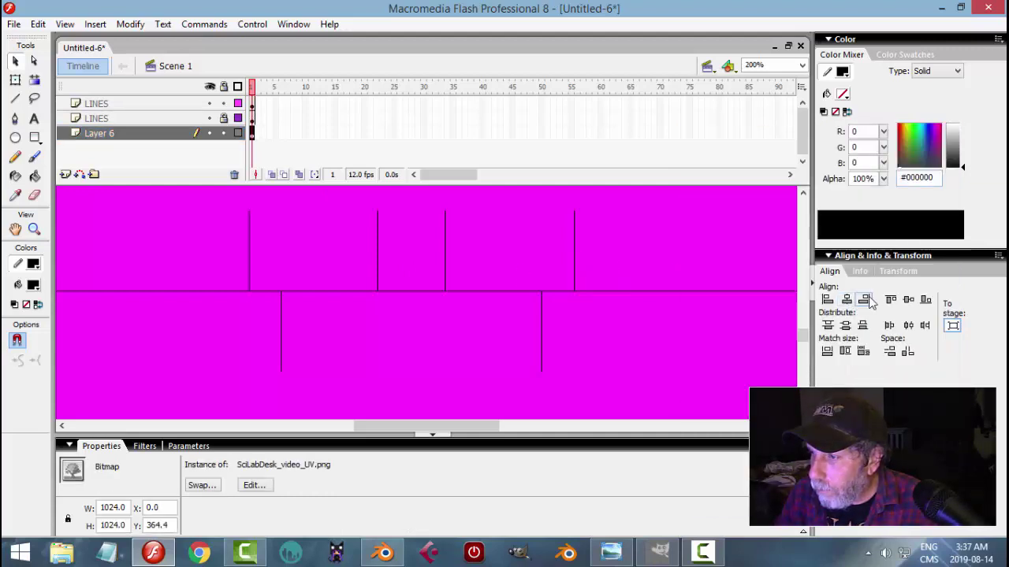
click(908, 299)
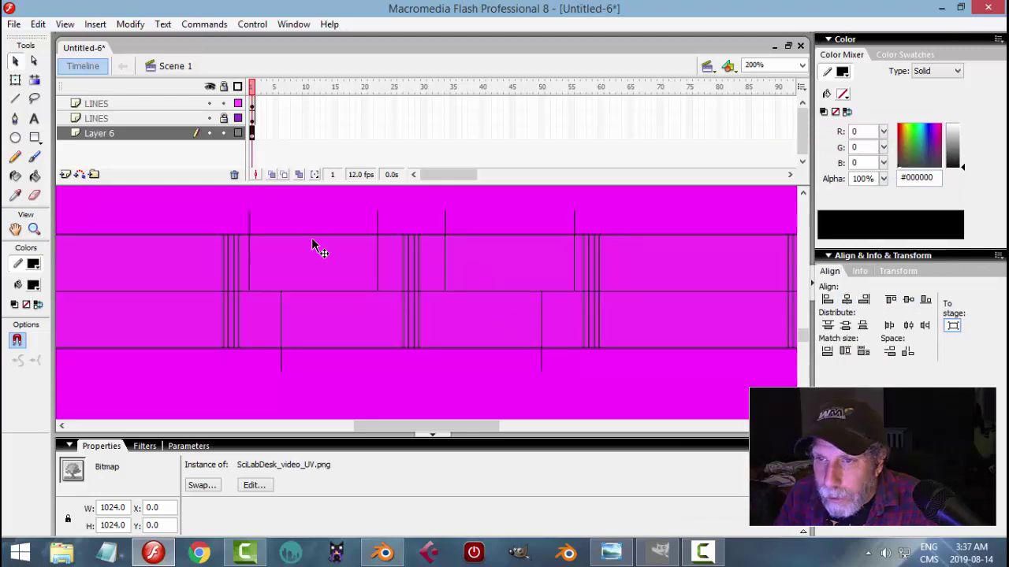
click(224, 134)
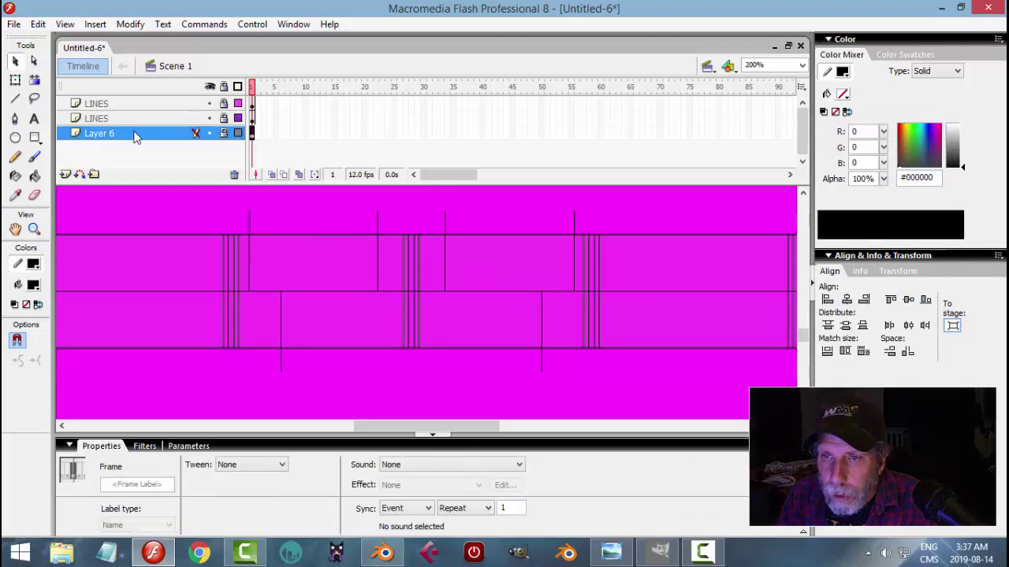
- Add a layer above the LINES layers and draw a black, strokeless rectangle about 14.5 by 3.5 px in the first enclosed upper panel
click(104, 104)
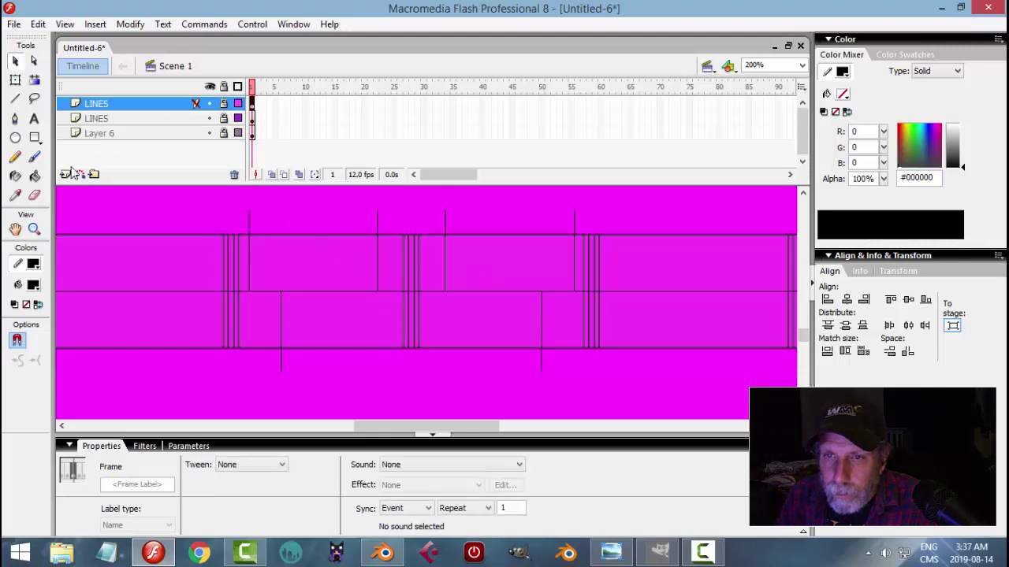
click(66, 174)
click(35, 137)
click(32, 265)
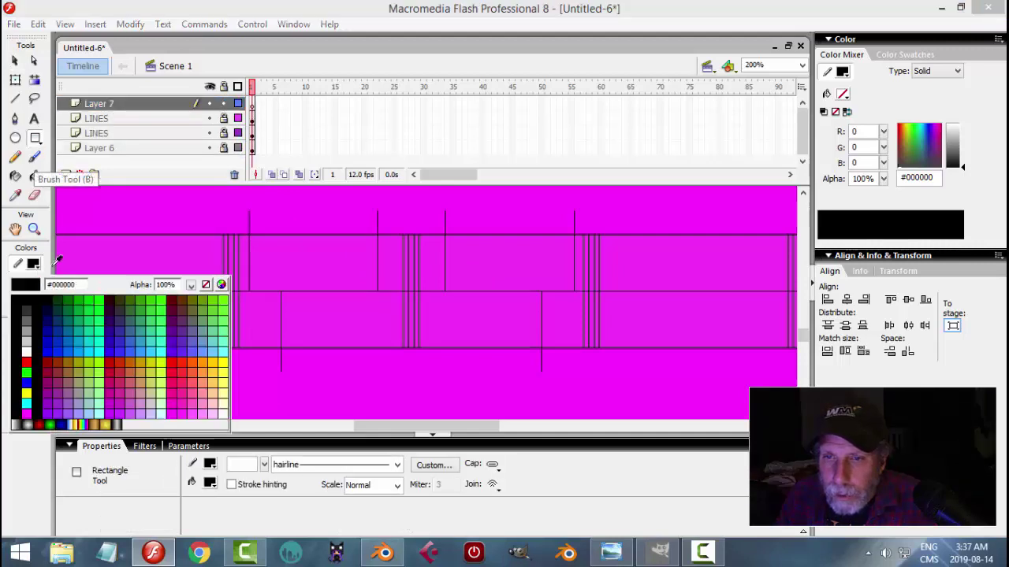
click(206, 286)
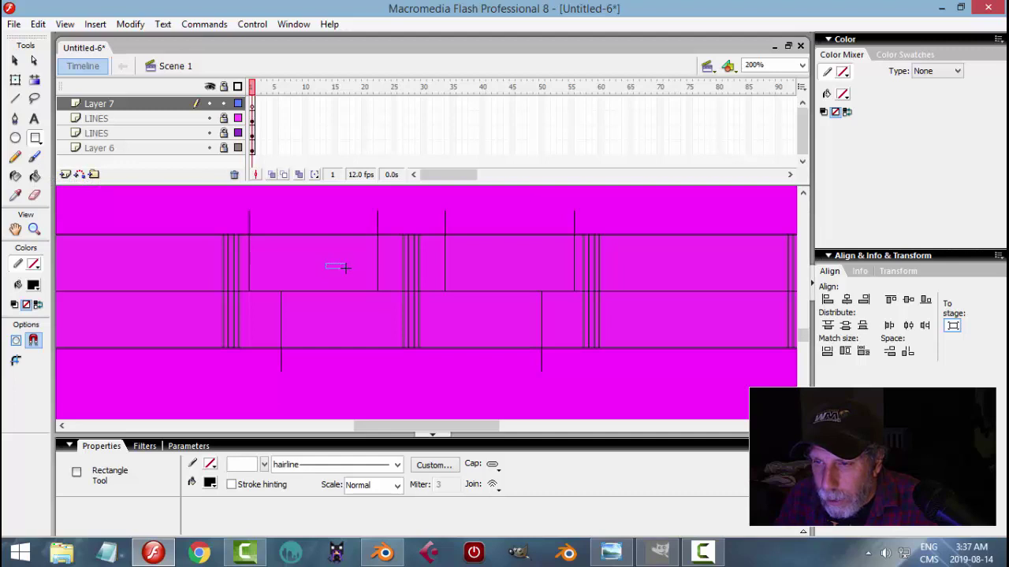
drag(346, 268, 347, 268)
- Place a copy of the small black rectangle in the next wide upper panel at about X 563.5, Y 869.5
click(14, 61)
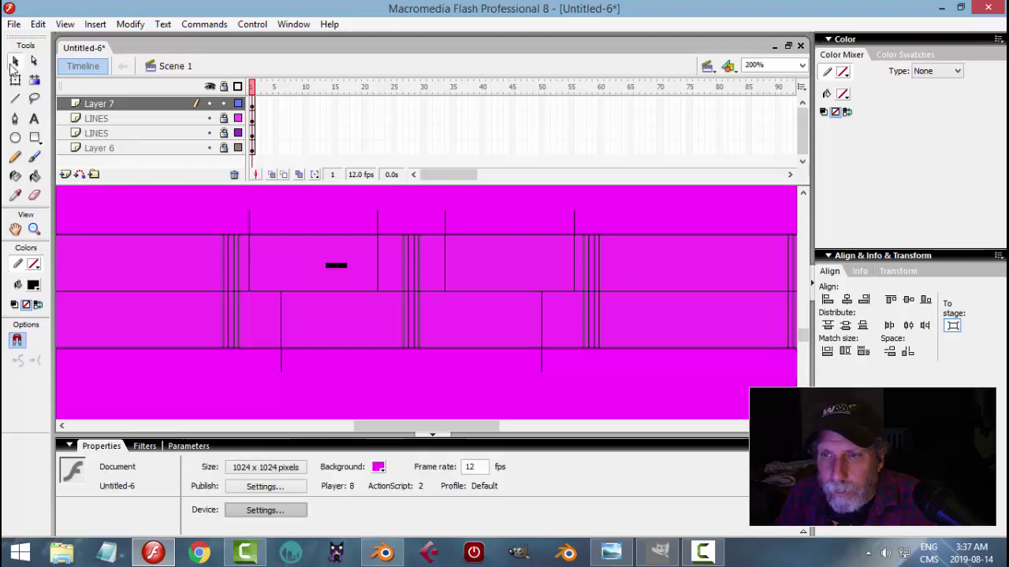
click(343, 268)
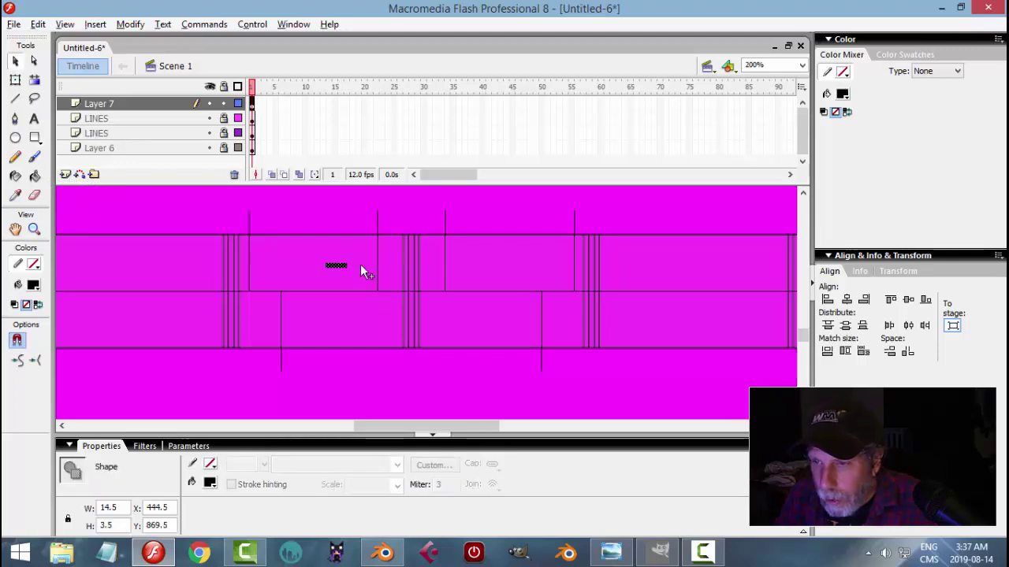
drag(475, 264, 482, 264)
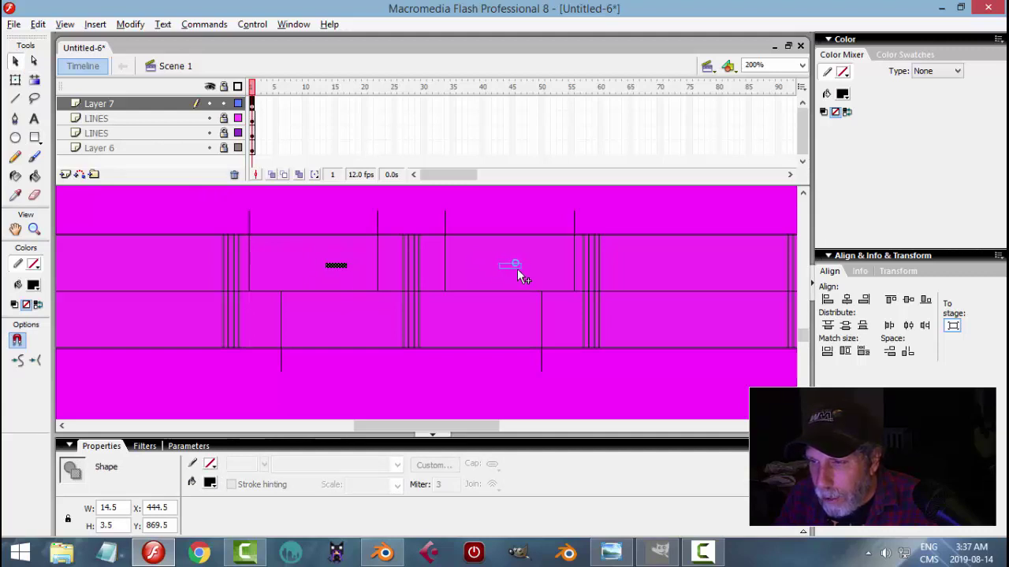
drag(521, 271, 517, 269)
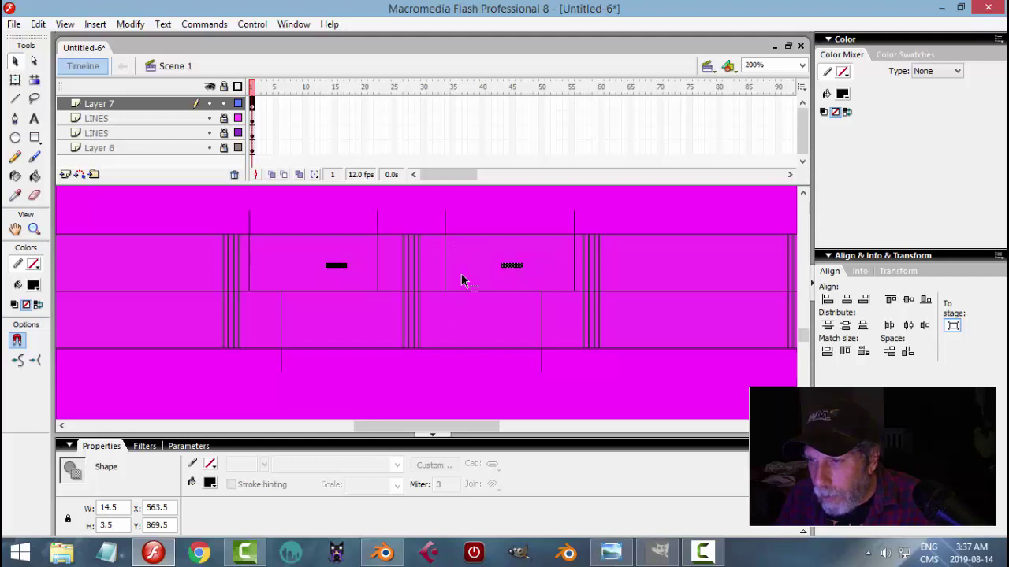
- Nudge the rectangle in the first enclosed upper panel to X 419.5 and the one in the next upper panel to X 565.0
click(340, 268)
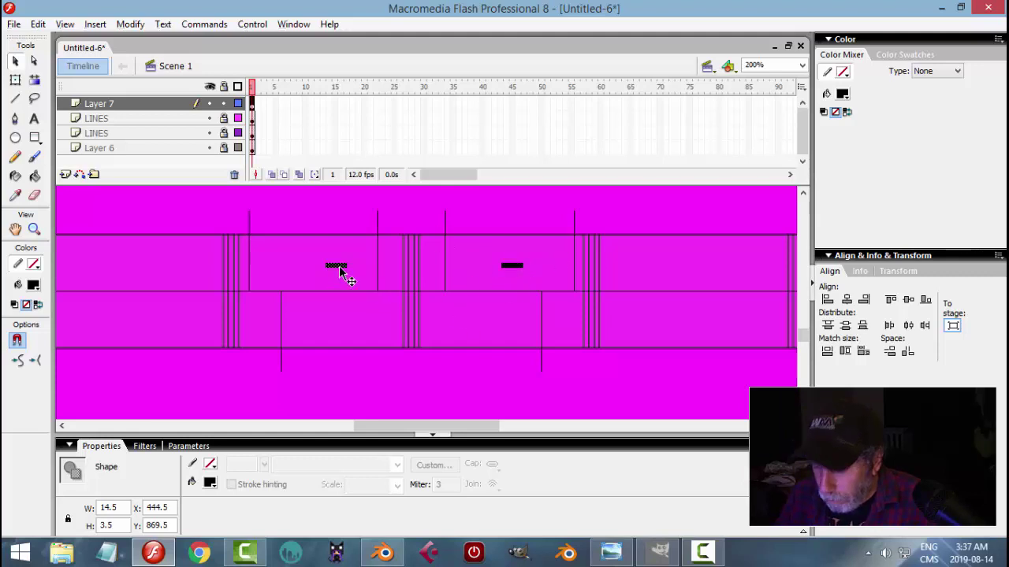
key(Left)
key(Left)
key(Left)
key(Left)
key(Left)
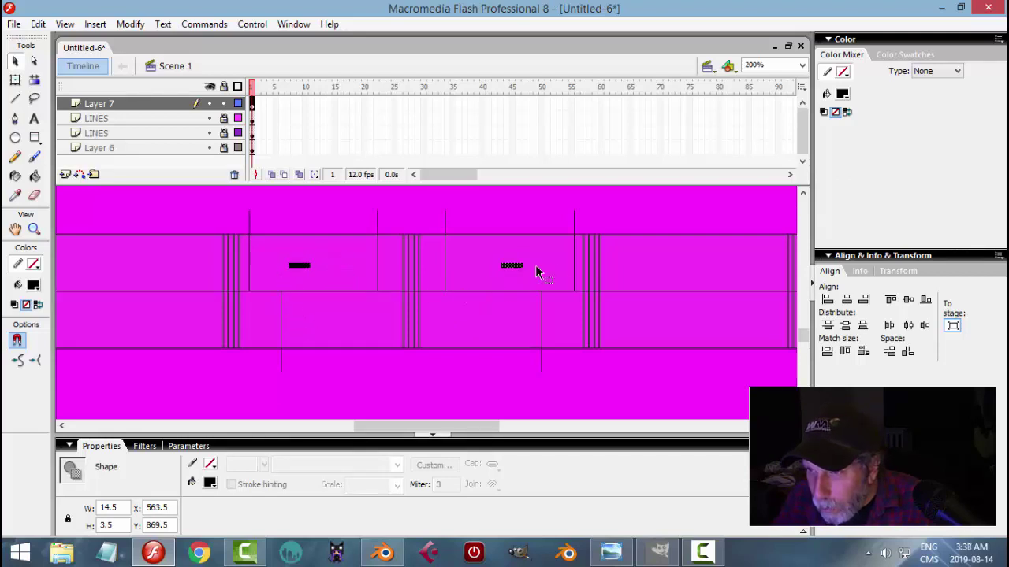
key(Right)
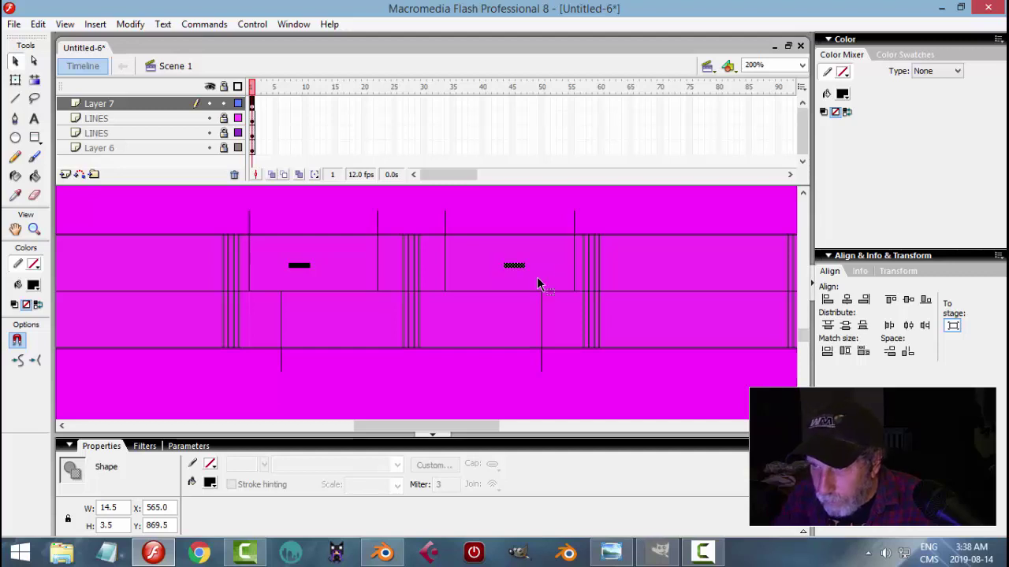
- Place a copy of the small black rectangle low in the wide lower panel at X 495.0, Y 915.0
ctrl+drag(467, 307, 415, 337)
scroll(464, 341, up, 2)
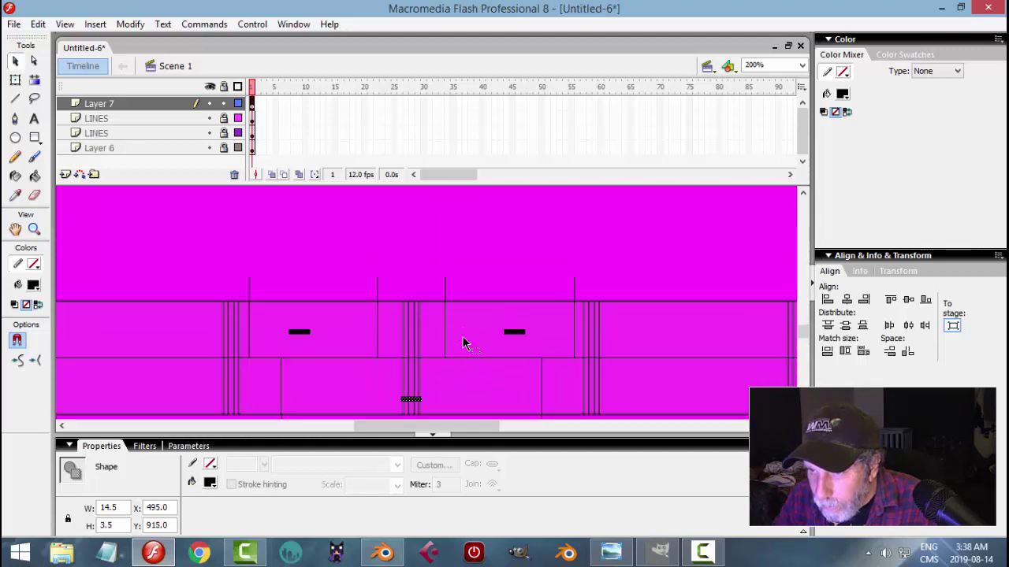
click(802, 66)
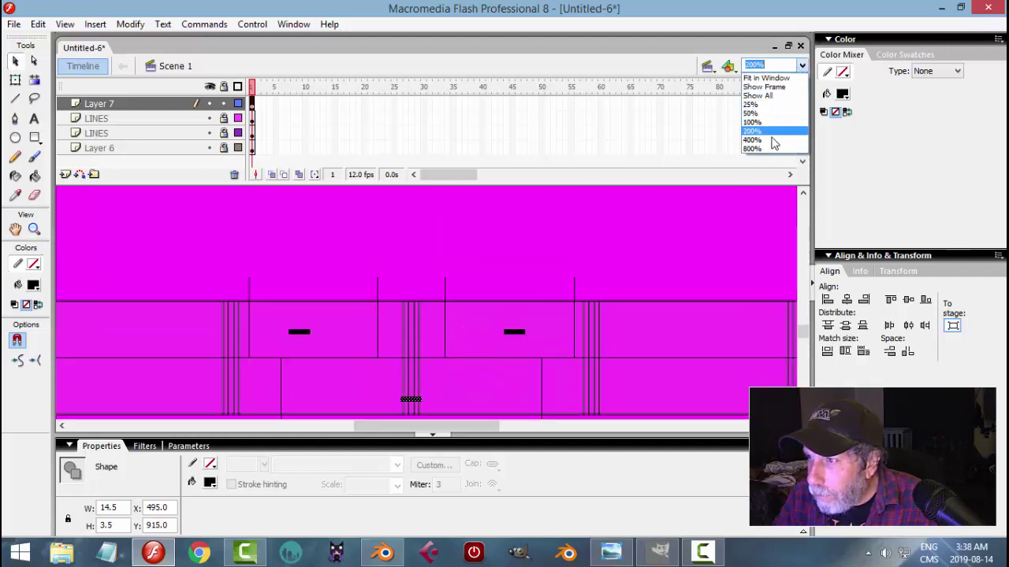
click(771, 142)
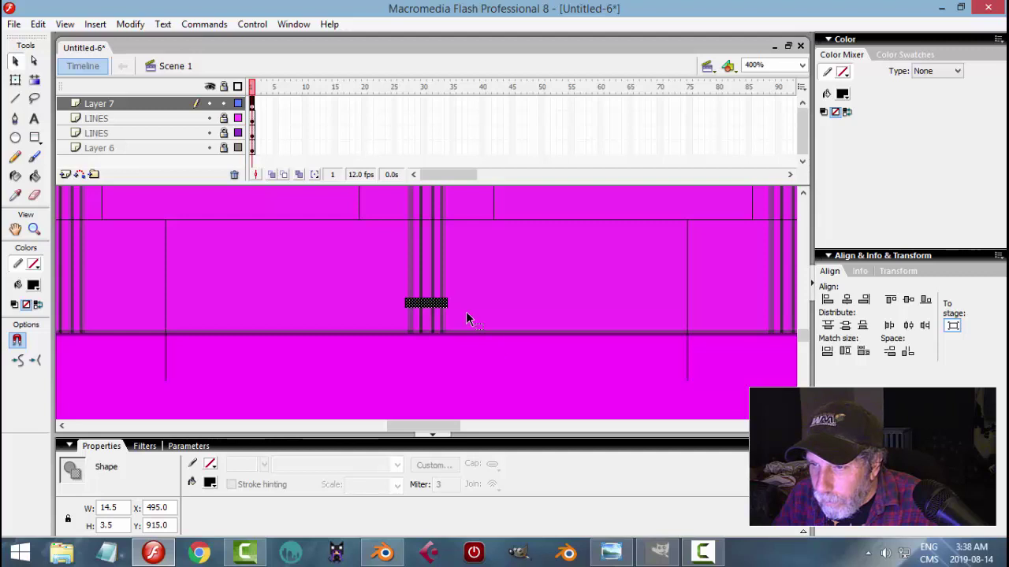
click(531, 310)
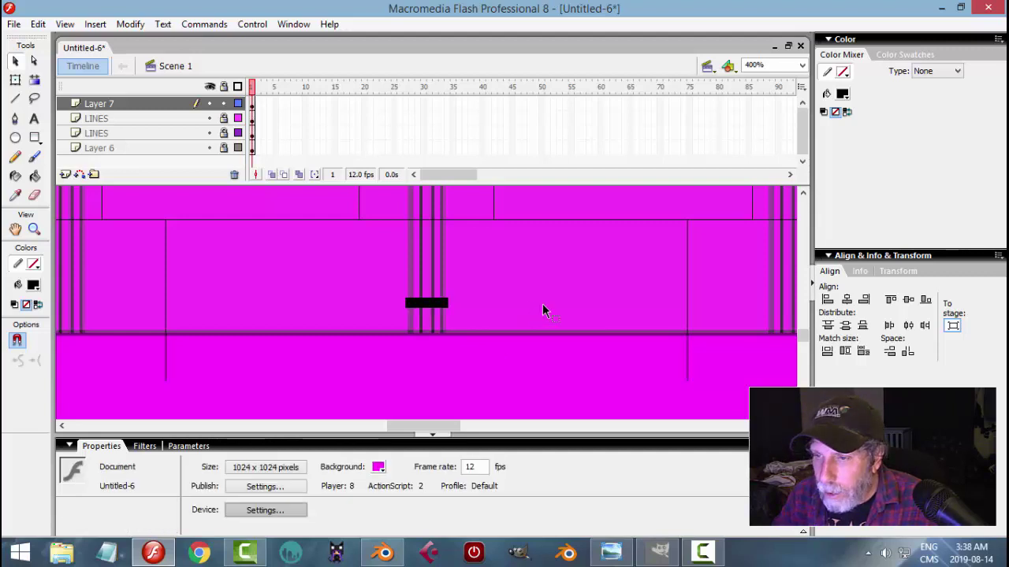
click(801, 65)
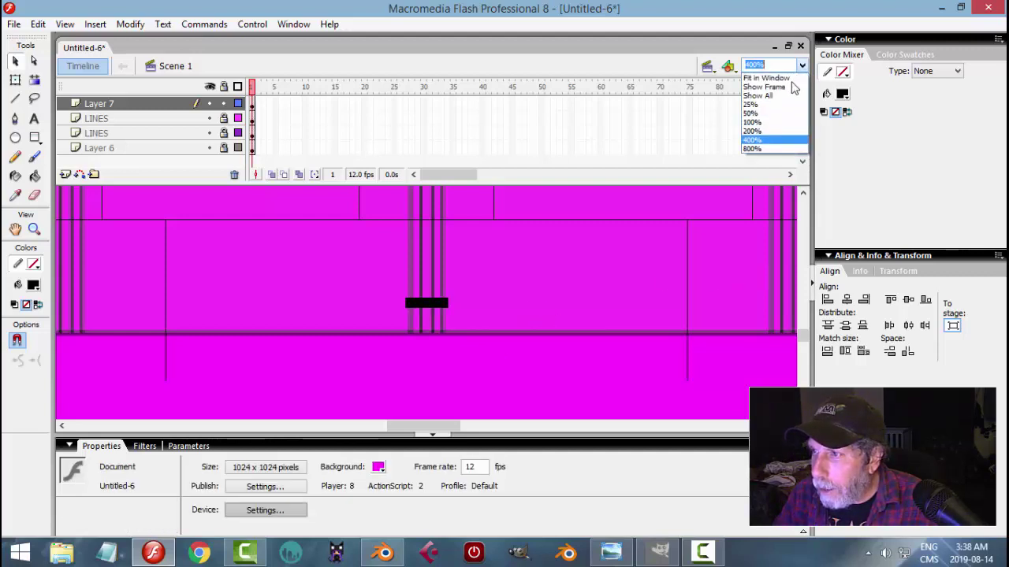
click(770, 122)
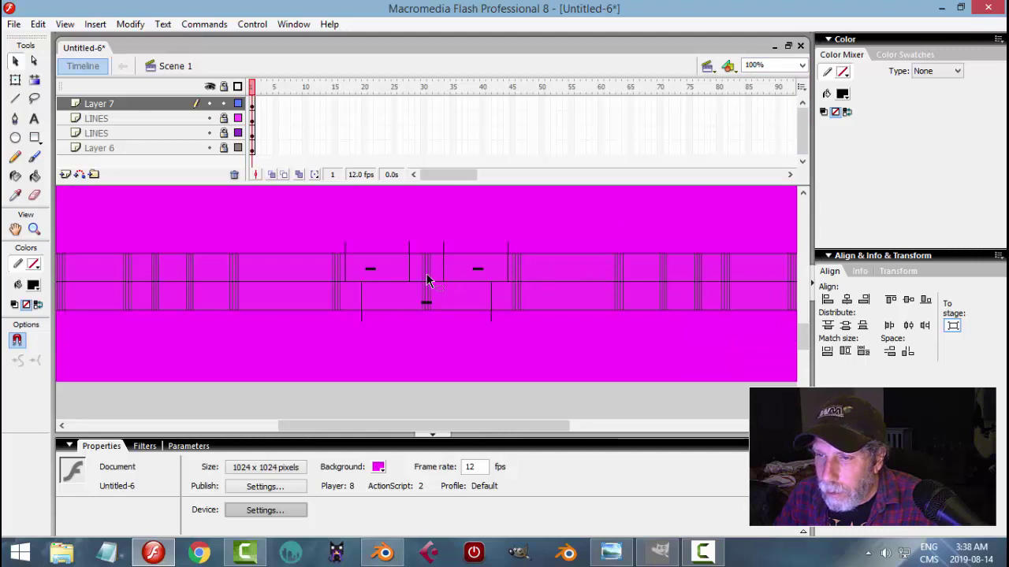
- Nudge the rectangle in the first enclosed upper panel to X 428.8, checking its placement at 400% zoom
click(373, 271)
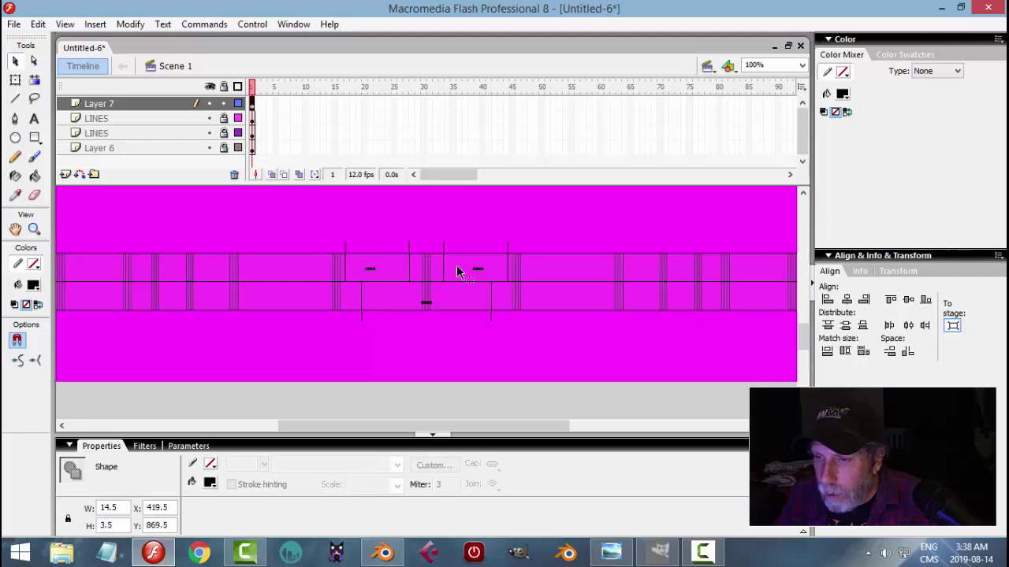
click(803, 66)
click(757, 138)
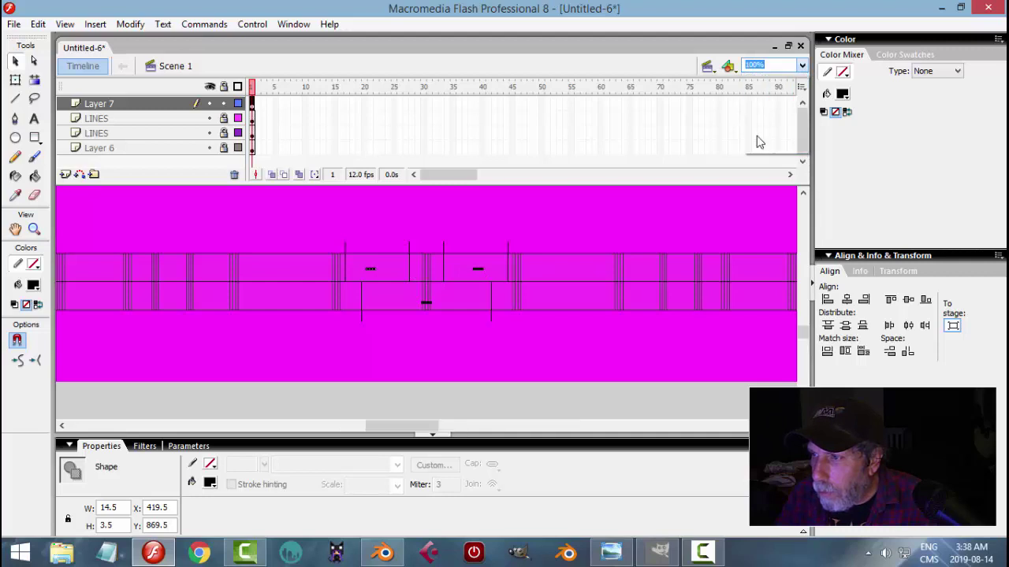
key(Right)
key(Right)
key(Right)
key(Right)
key(Right)
key(Right)
key(Right)
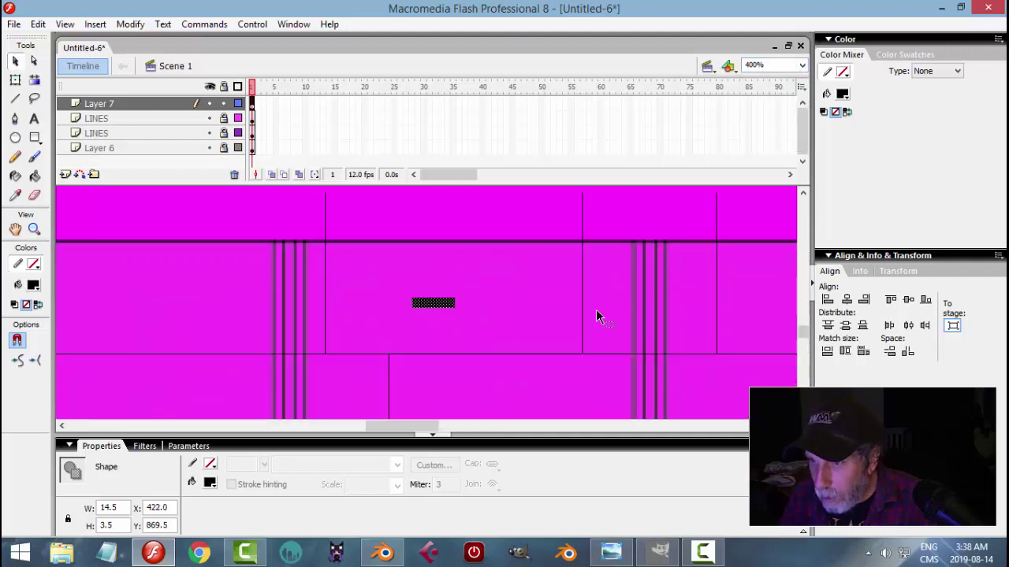
key(Right)
key(Right)
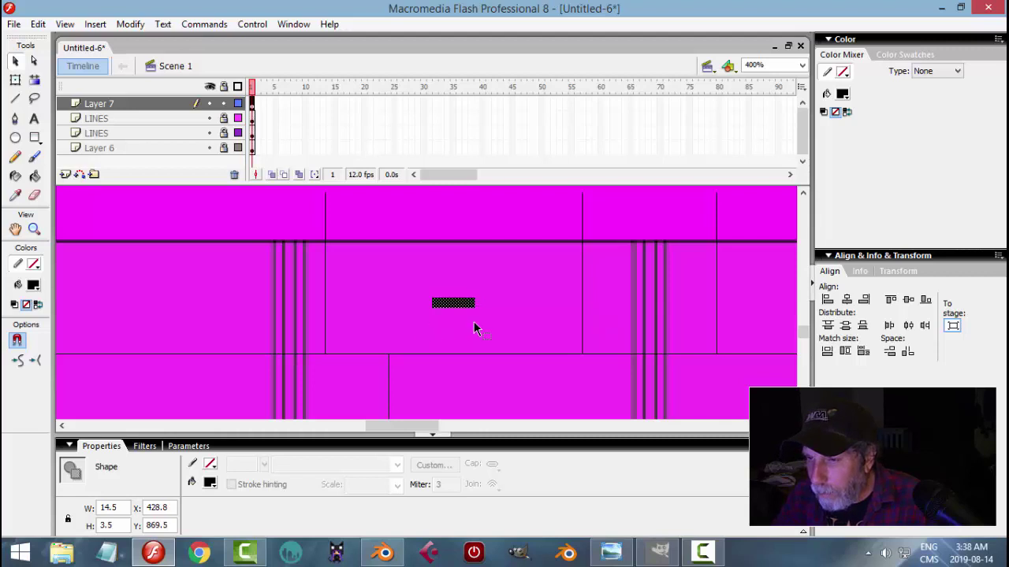
- Nudge the rectangle in the second enclosed upper panel to X 562.0 and deselect it
scroll(473, 331, down, 3)
drag(424, 427, 466, 420)
click(801, 64)
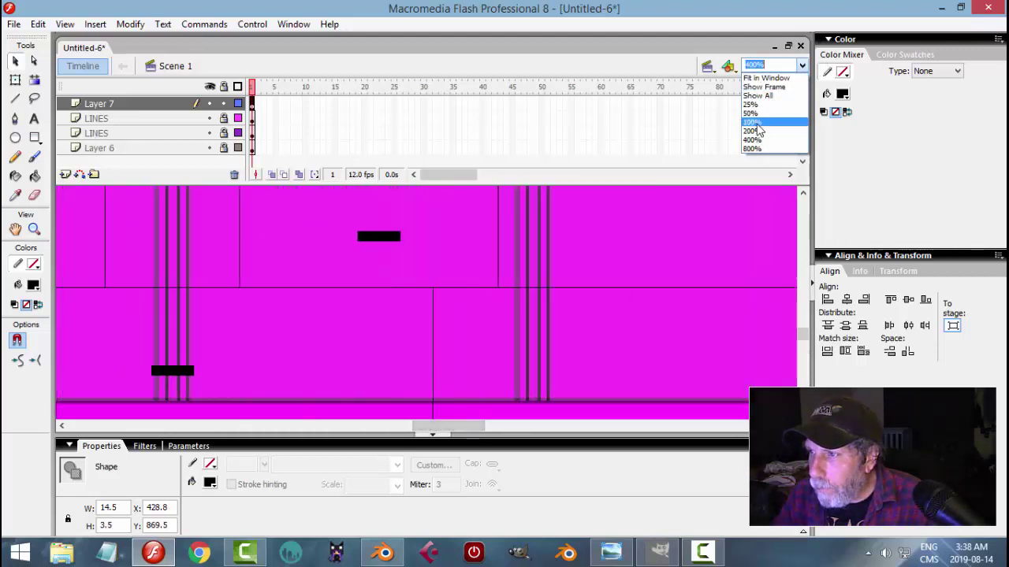
click(754, 131)
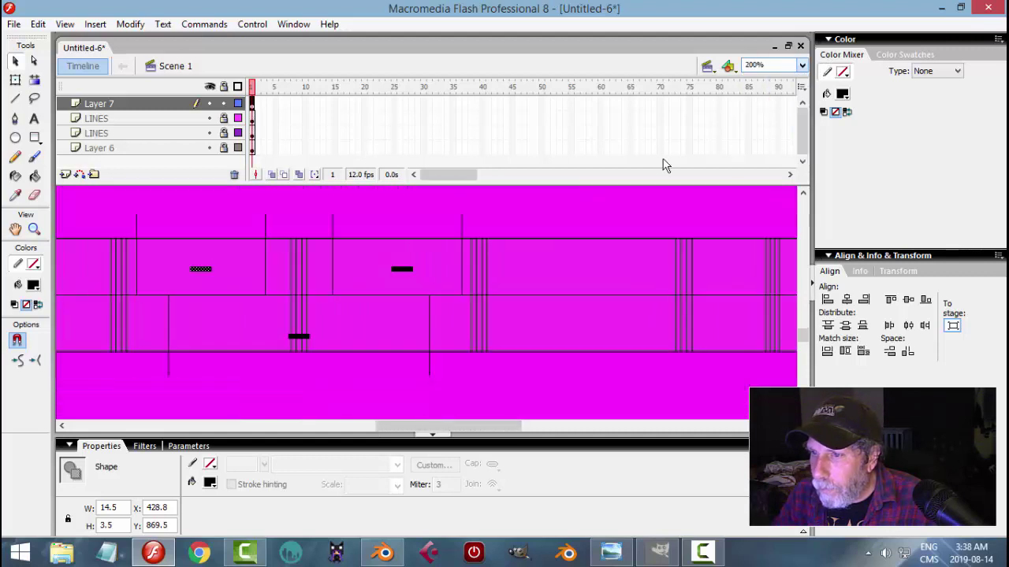
click(402, 270)
key(Left)
key(Left)
key(Left)
key(Left)
key(Left)
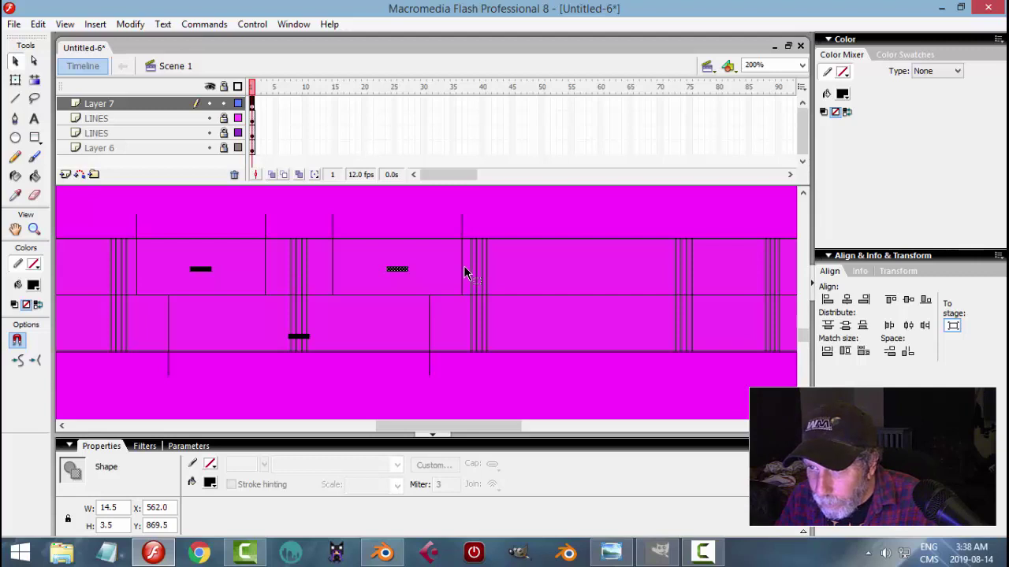
click(477, 215)
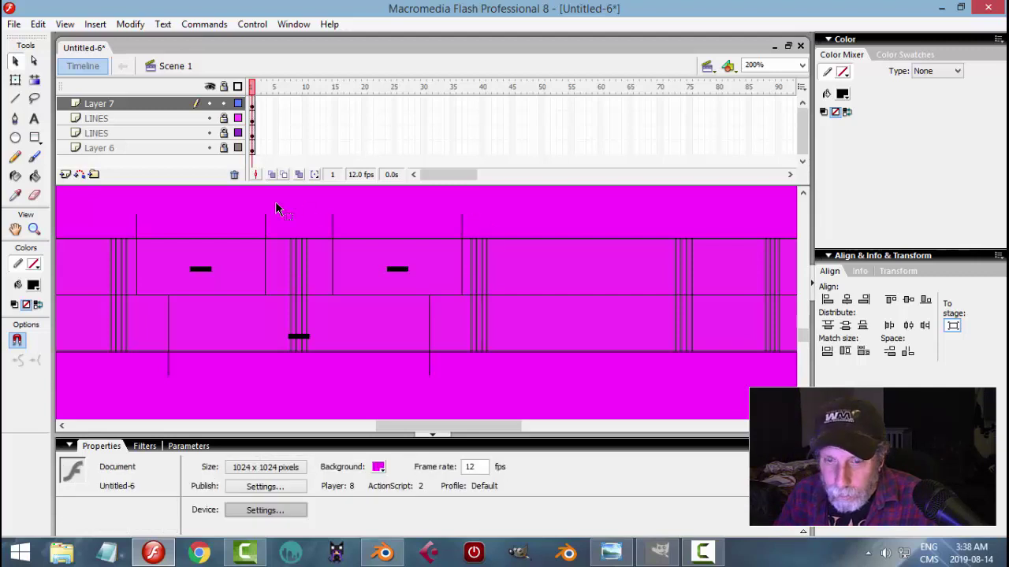
- Delete the UV bitmap layer, Layer 6, leaving only the line and rectangle layers
key(ctrl+s)
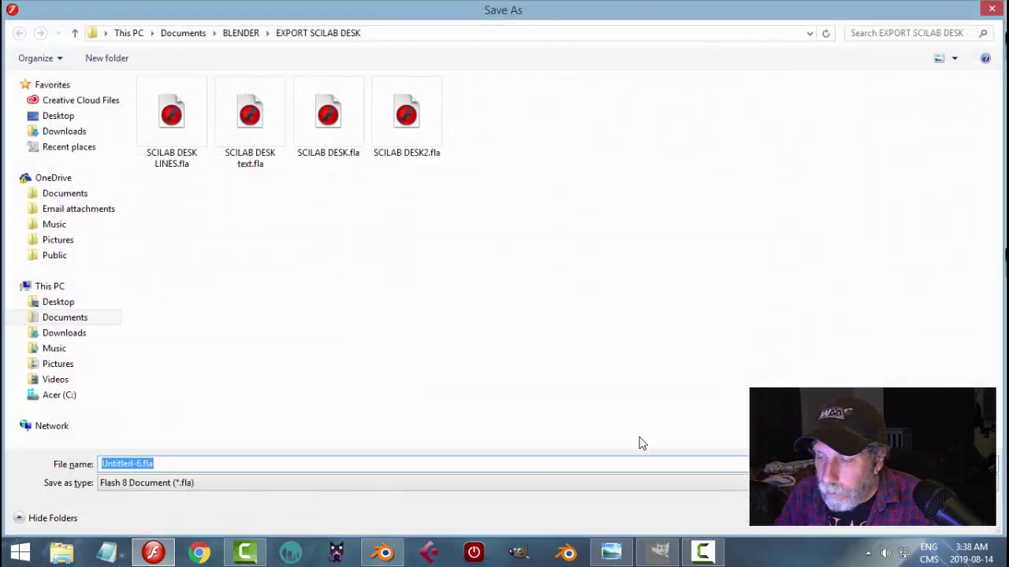
key(Escape)
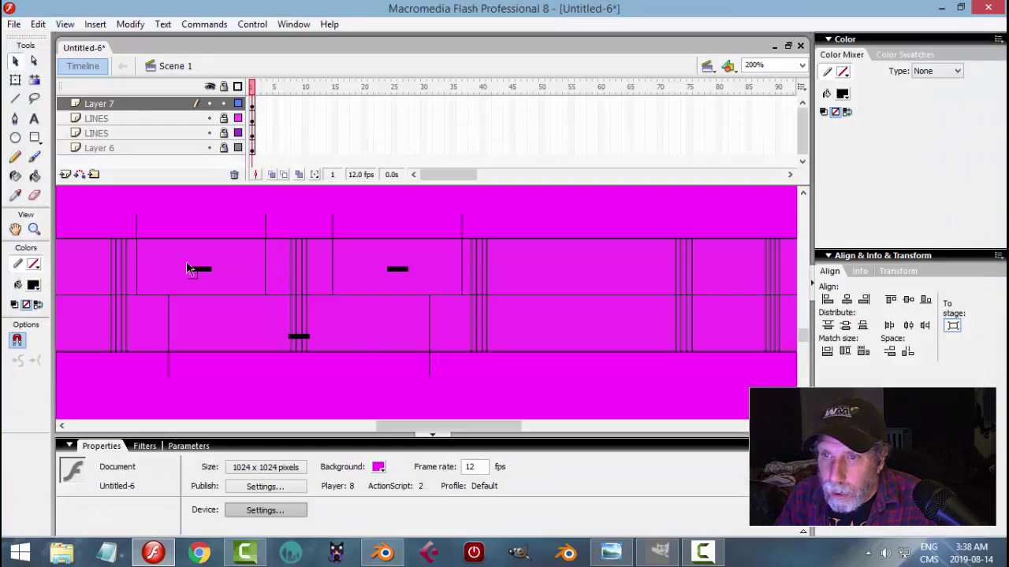
click(174, 150)
click(234, 174)
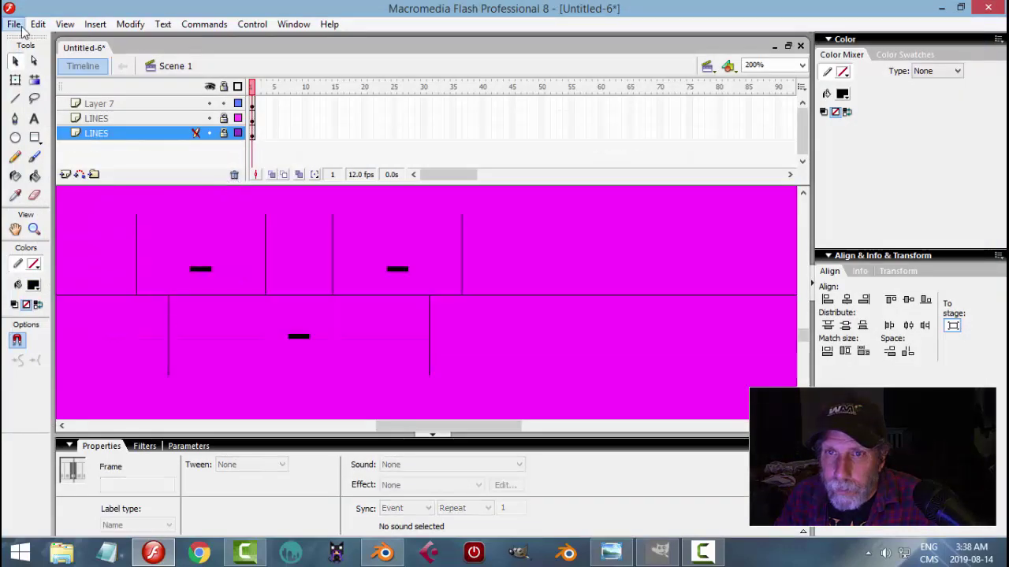
- Export the artwork as a 1024 x 1024 px PNG, overwriting SciLabDesk_video_LINES.png
click(18, 26)
mouse_move(35, 260)
click(245, 262)
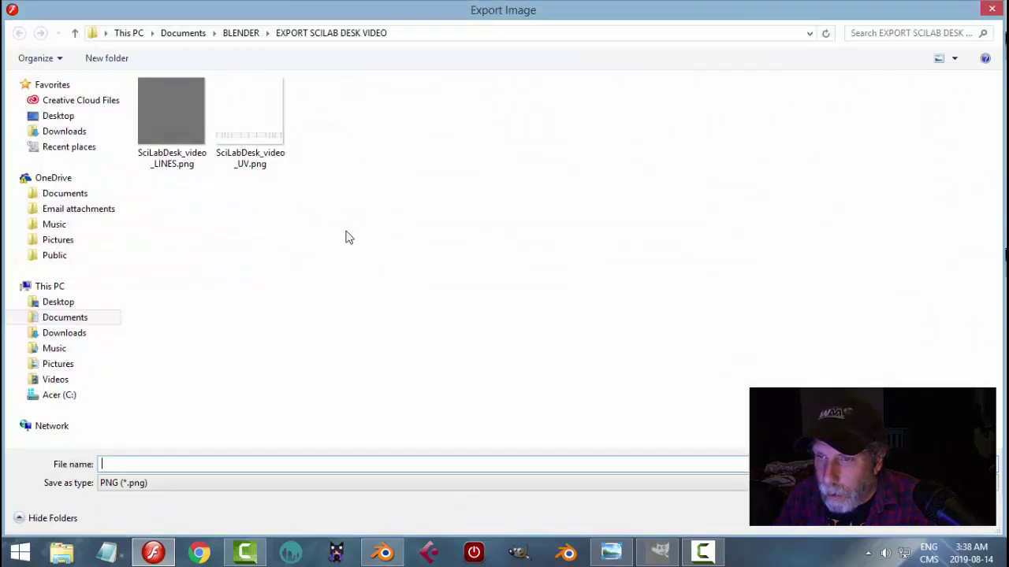
click(186, 131)
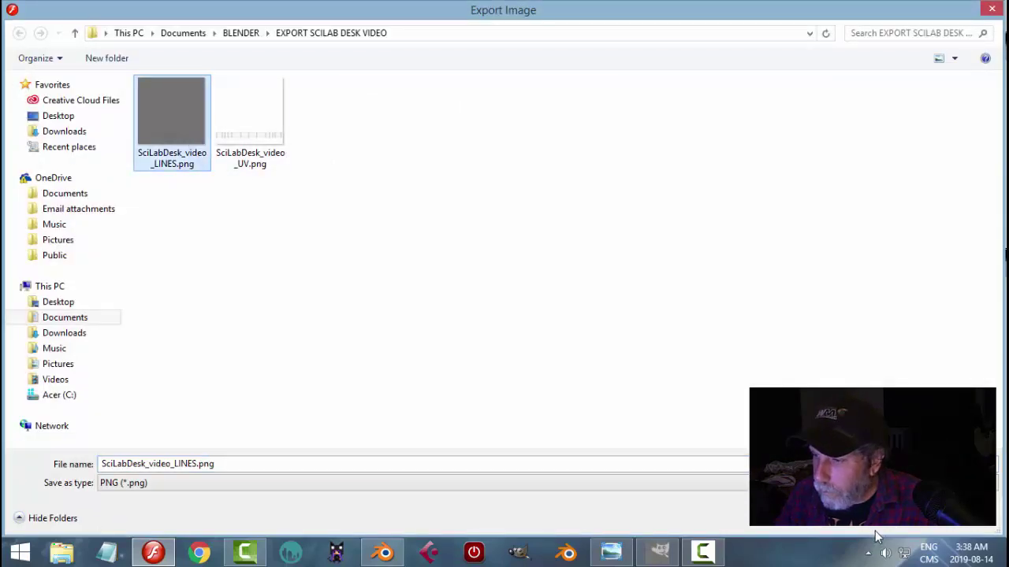
key(Return)
click(547, 279)
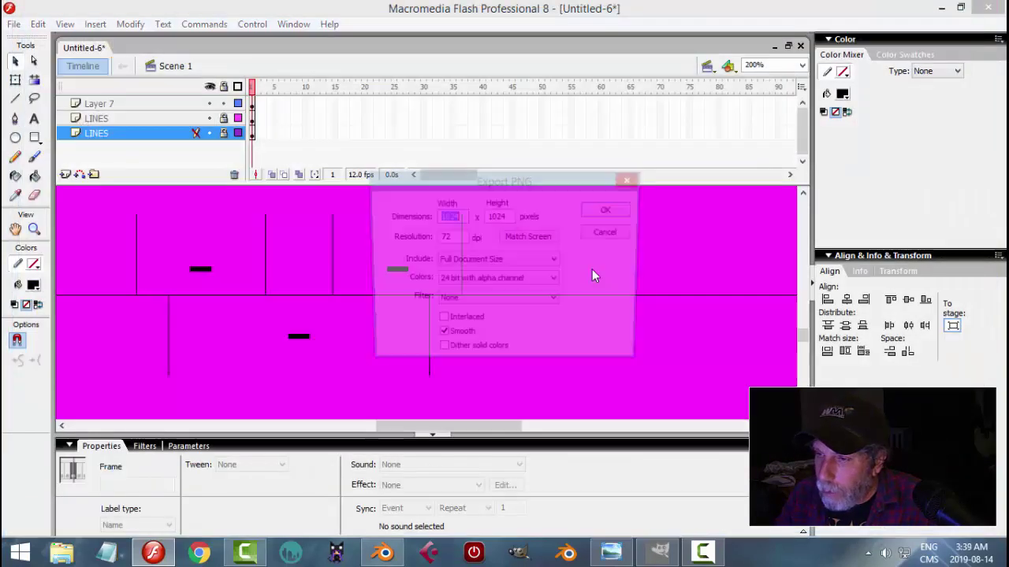
click(614, 216)
- Switch to Blender and examine the rectangle details on the rendered desk in the maximized 3D view
click(661, 552)
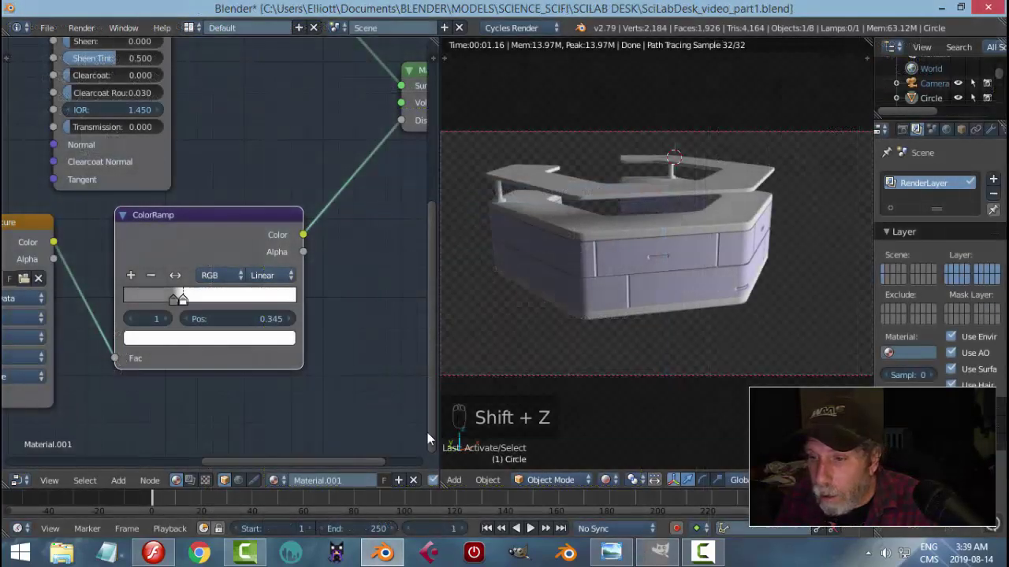
key(ctrl+Up)
scroll(489, 360, up, 4)
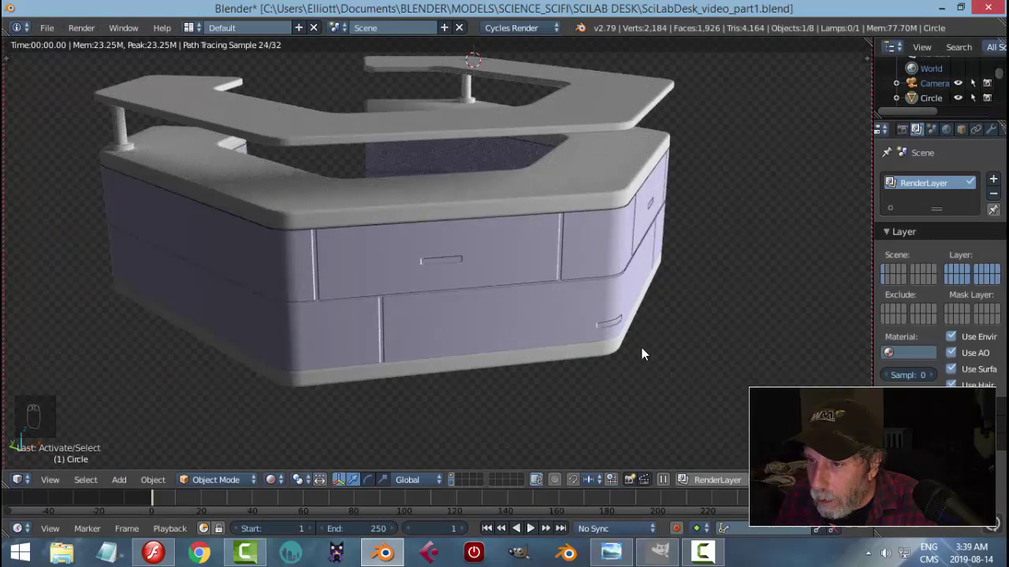
middle_drag(642, 348, 527, 335)
scroll(527, 336, down, 3)
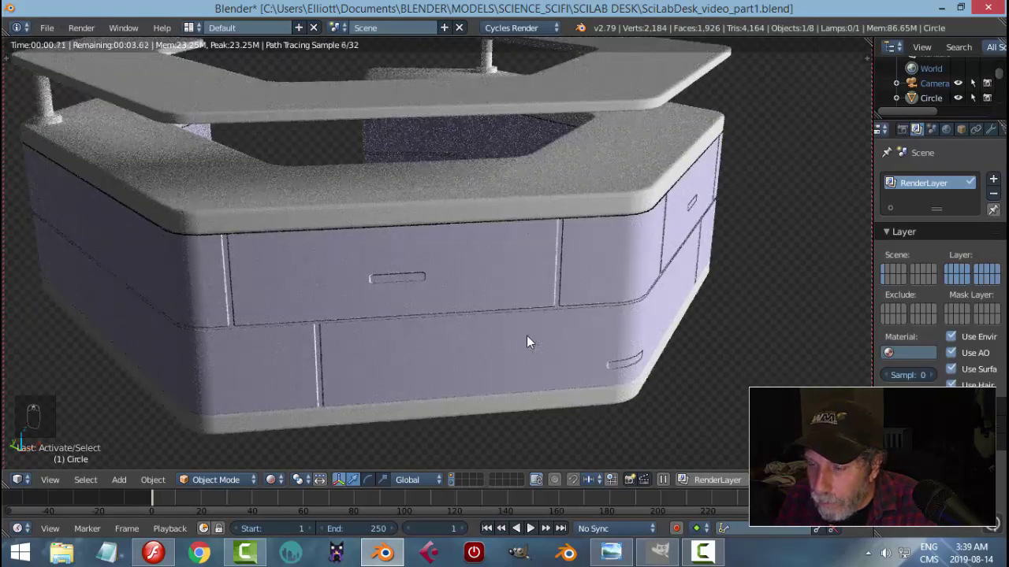
scroll(581, 323, down, 2)
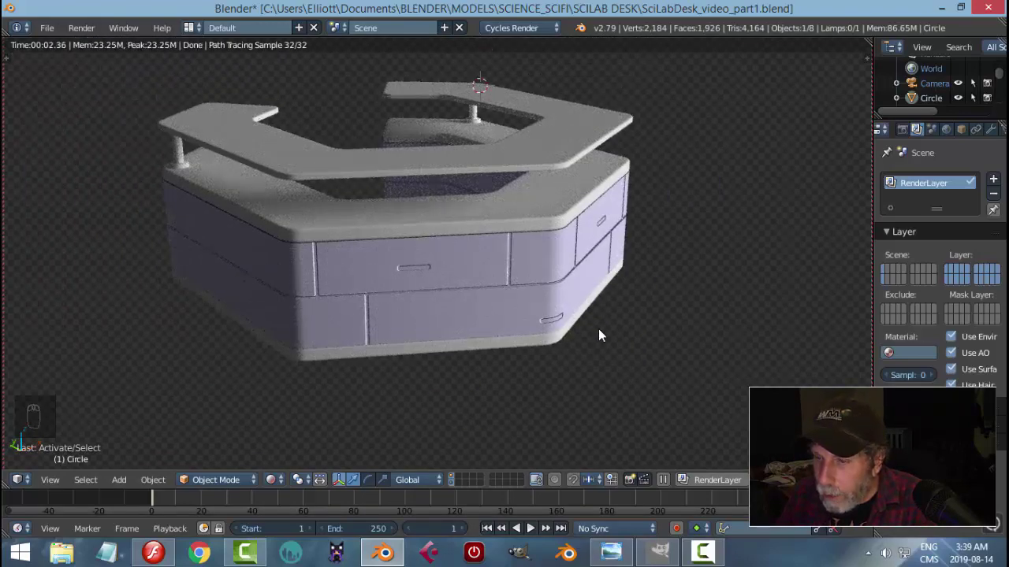
mouse_move(598, 329)
middle_down()
mouse_move(561, 328)
mouse_move(585, 321)
middle_up()
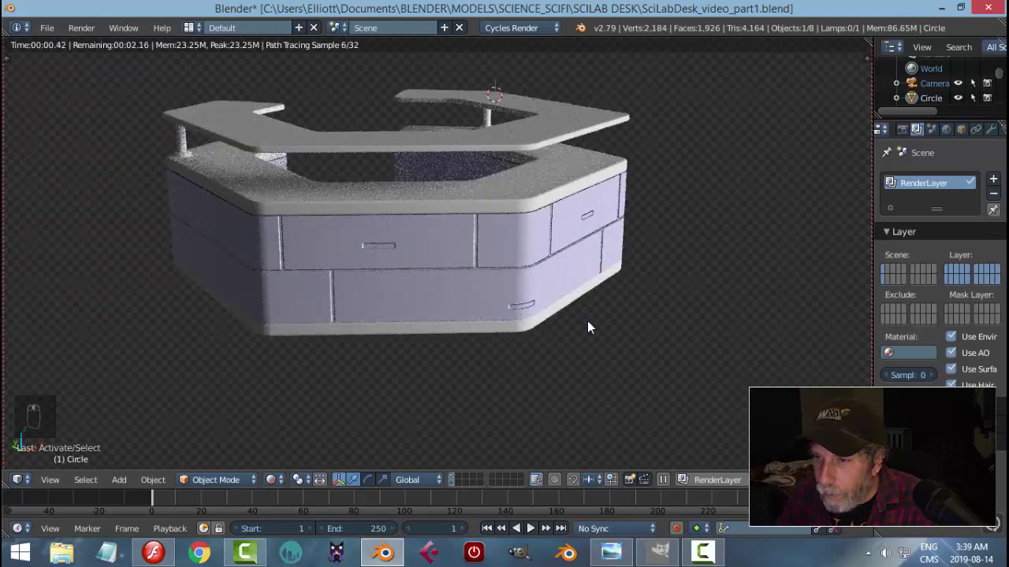
- Move the ColorRamp's grey stop to position 0.227 with the white stop closer to it, check the rendered desk, and save the Blender file
key(shift+z)
key(F12)
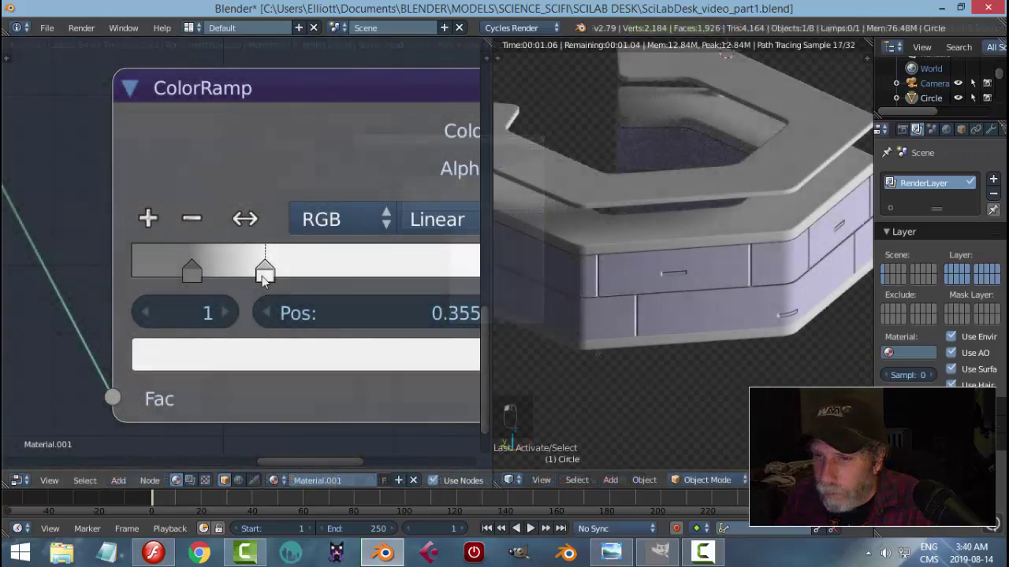
drag(264, 278, 221, 276)
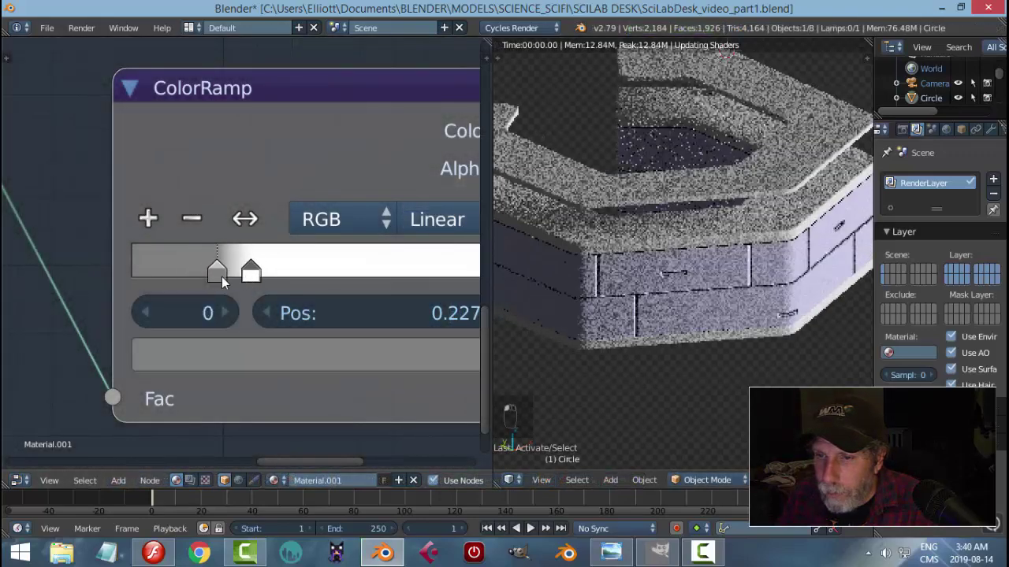
key(ctrl+s)
click(694, 311)
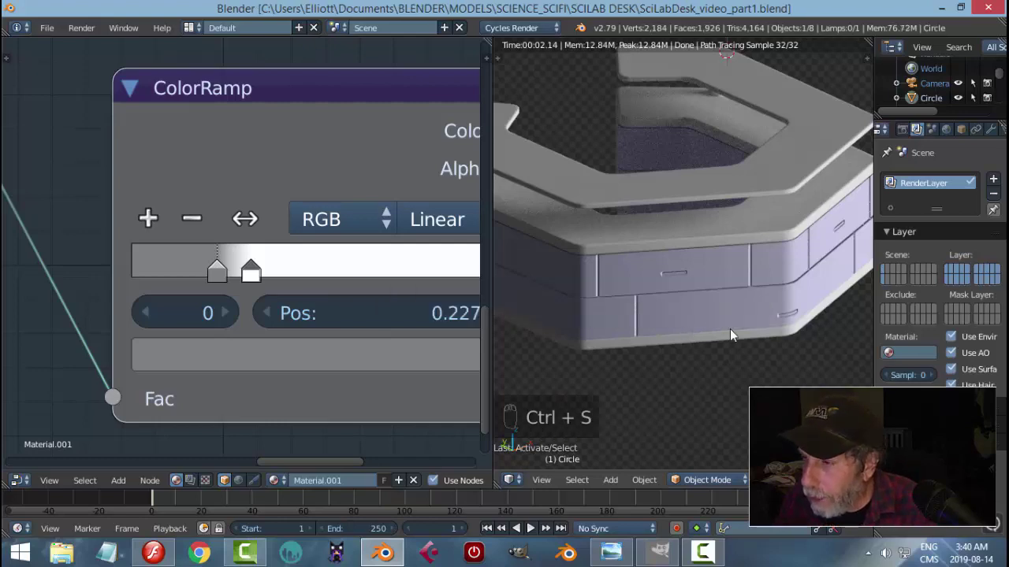
mouse_move(730, 329)
middle_down()
mouse_move(740, 329)
mouse_move(719, 316)
middle_up()
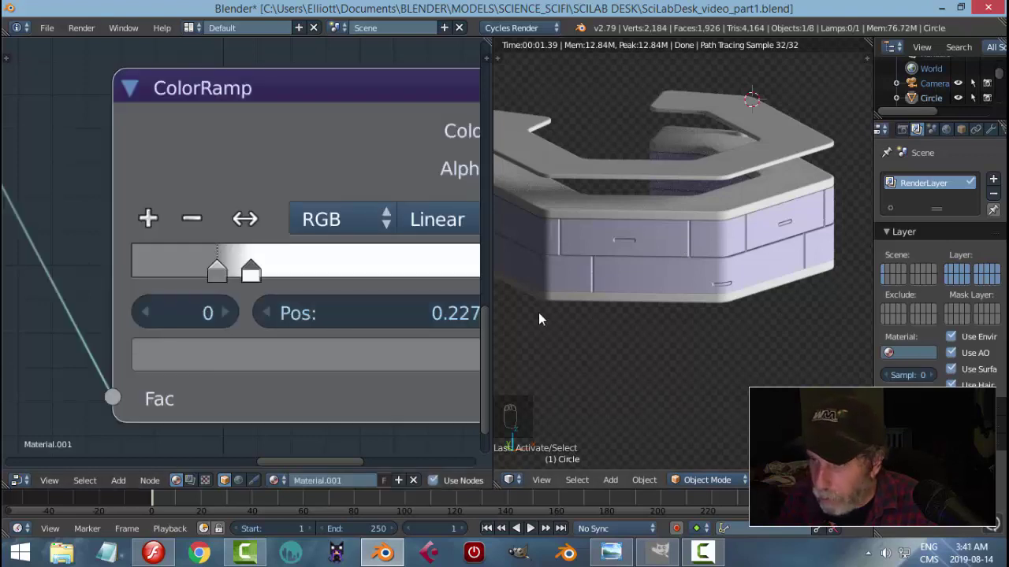
key(ctrl+s)
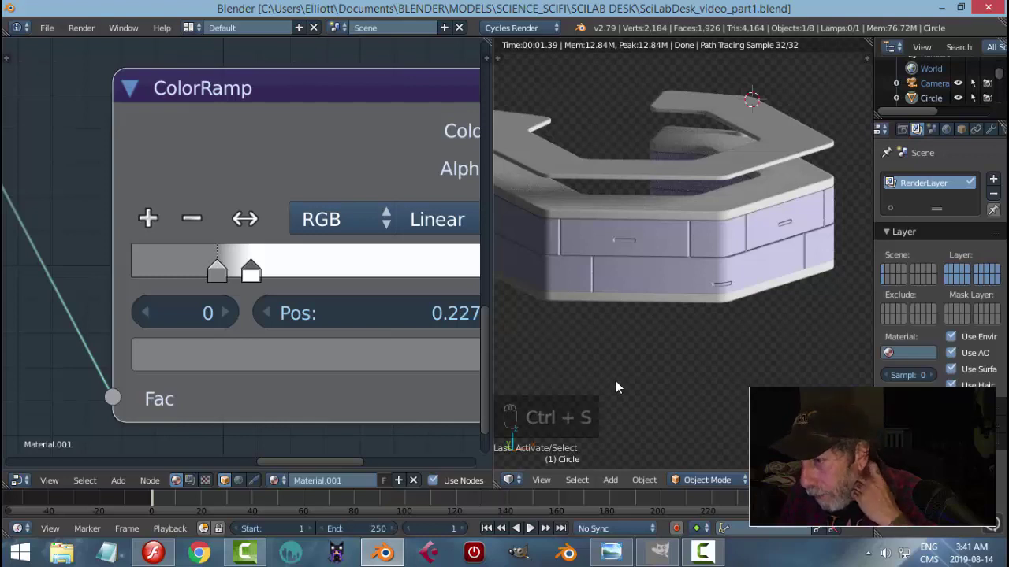
- Look at the SciLabDeskWIP.png reference render in Windows Photo Viewer and return to Flash
click(619, 558)
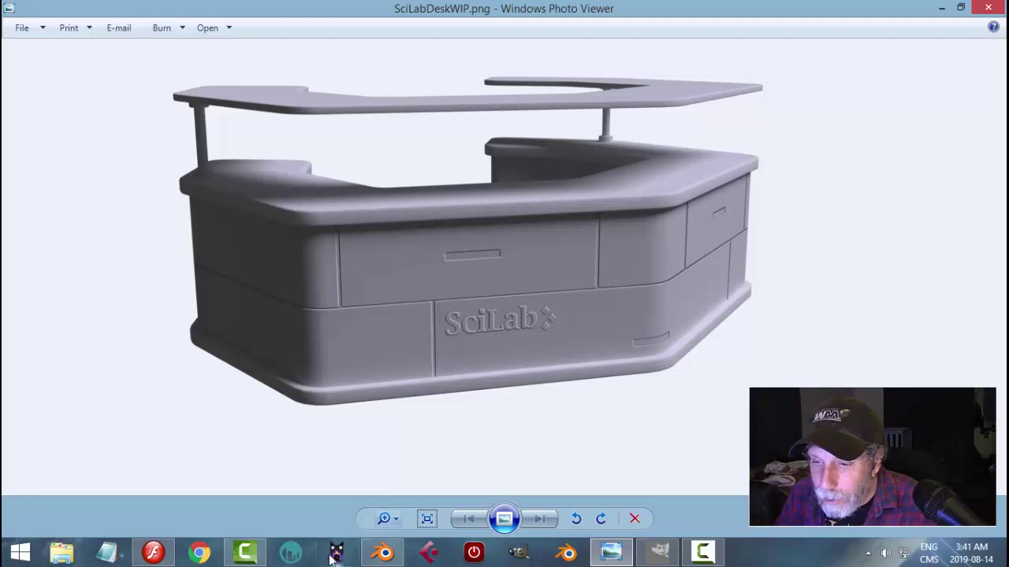
click(153, 552)
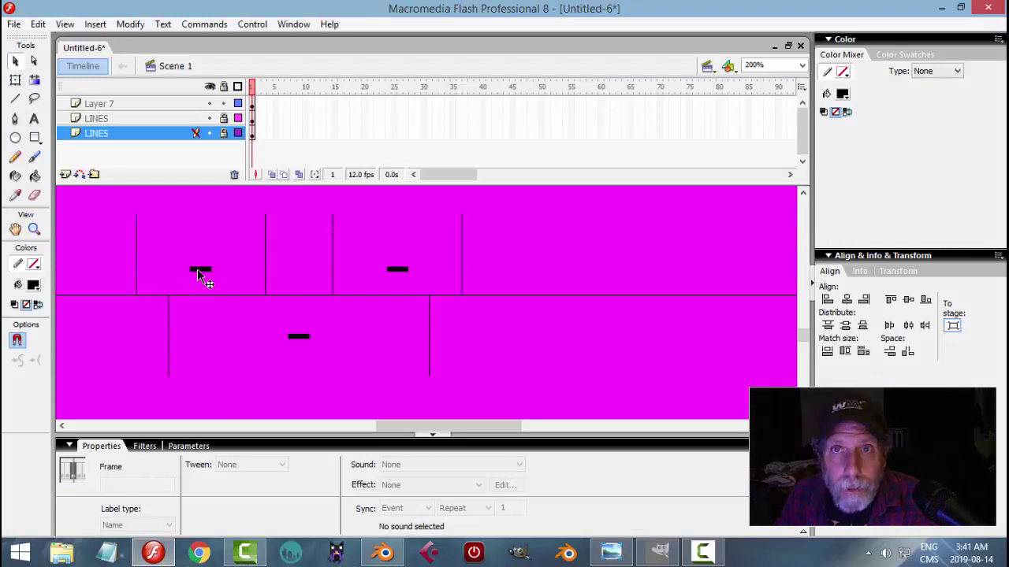
- Switch to Blender, return the 3D view to solid shading and take the camera out of the visible objects
click(384, 552)
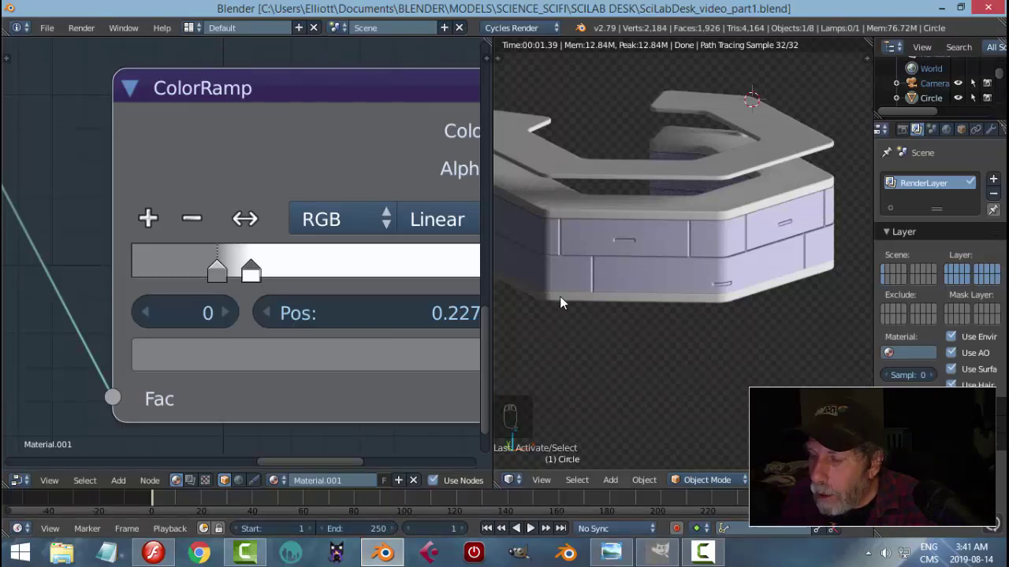
scroll(320, 377, down, 2)
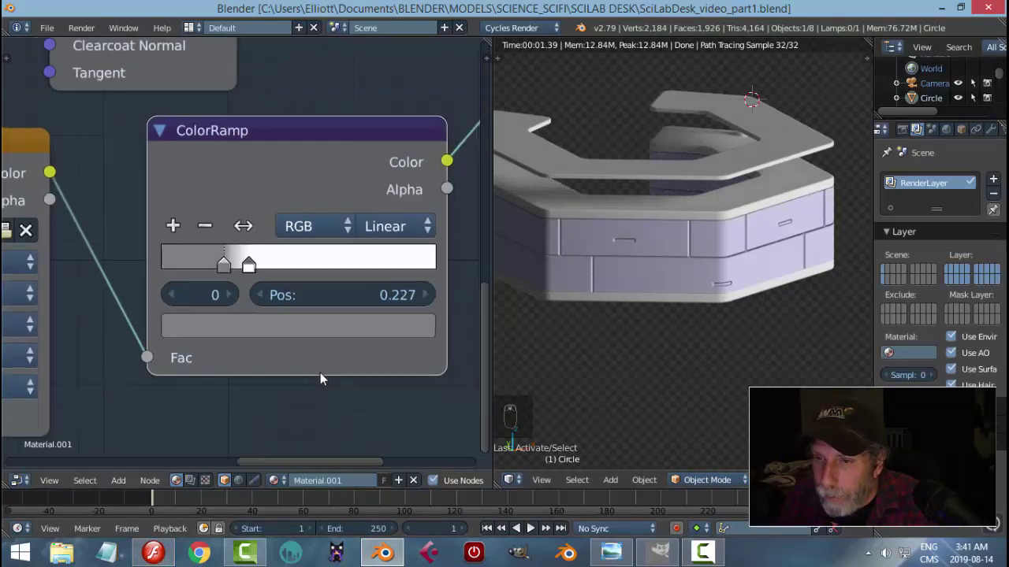
scroll(320, 373, down, 4)
middle_drag(334, 297, 353, 331)
key(shift+z)
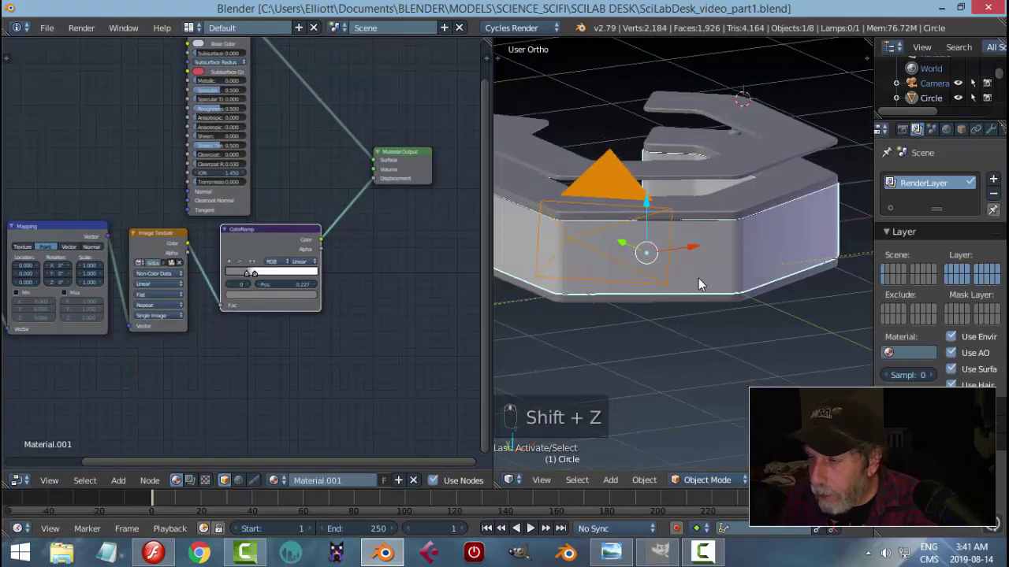
scroll(639, 480, down, 5)
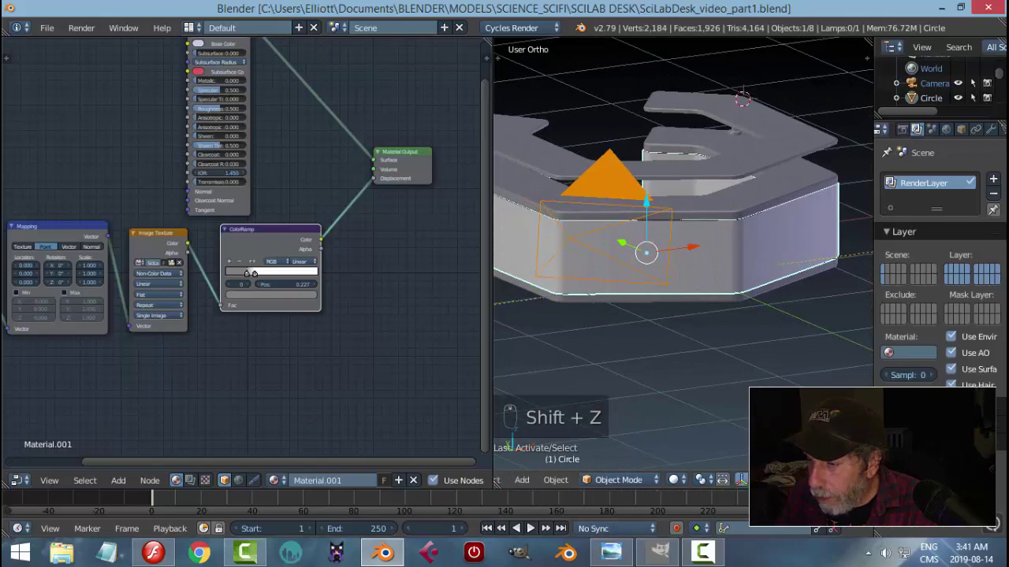
scroll(638, 480, down, 1)
key(Delete)
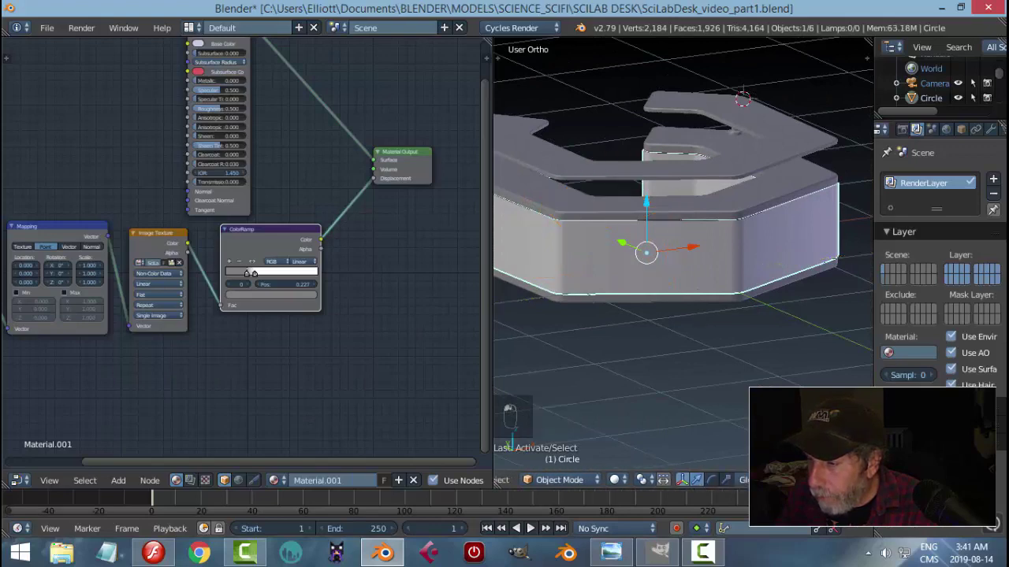
- Select the desk's lower counter, raised counter and supports, and lower them slightly along the Z axis
right_click(718, 283)
right_click(711, 267)
right_click(736, 211)
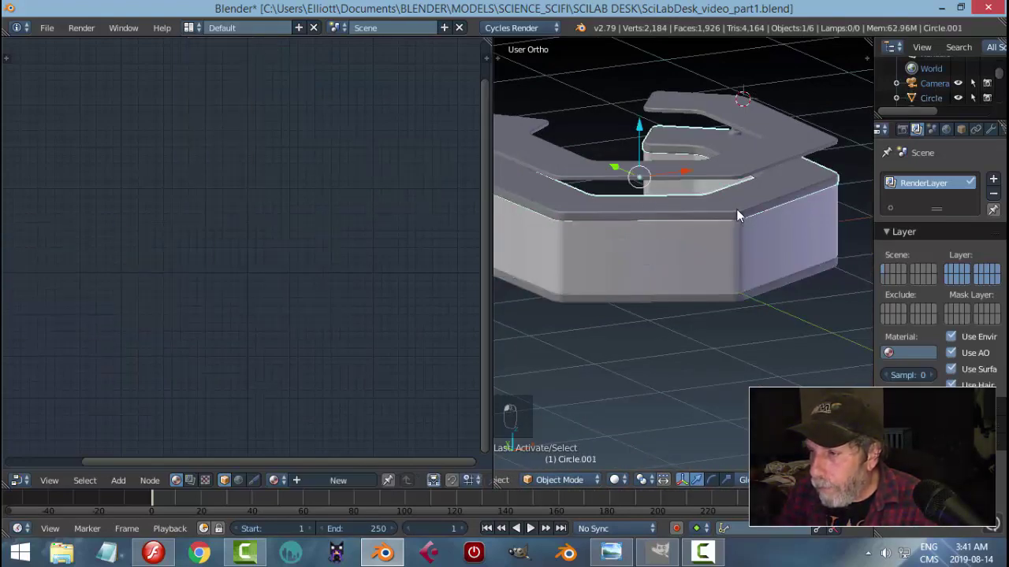
middle_drag(736, 208, 618, 263)
shift+right_click(772, 219)
shift+right_click(562, 234)
shift+right_click(684, 217)
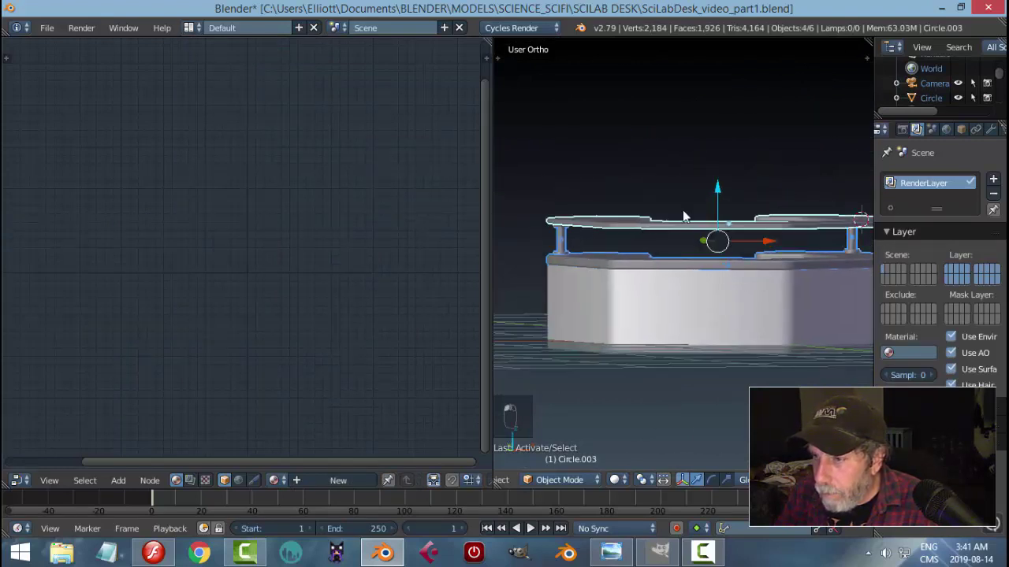
drag(718, 192, 720, 197)
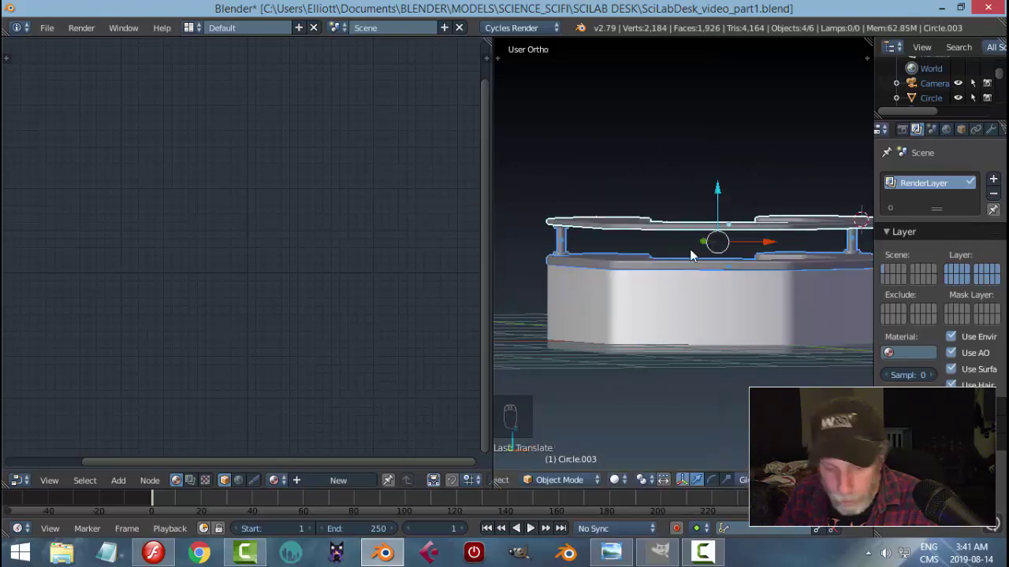
- Select only the large front face of the desk base in Edit Mode
key(a)
middle_drag(718, 275, 674, 236)
right_click(662, 238)
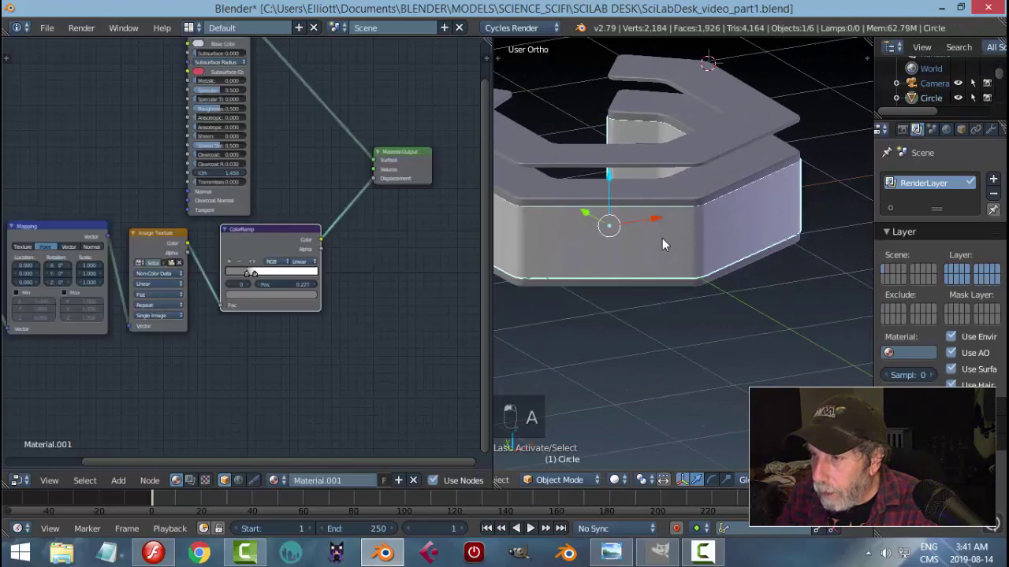
key(Tab)
key(a)
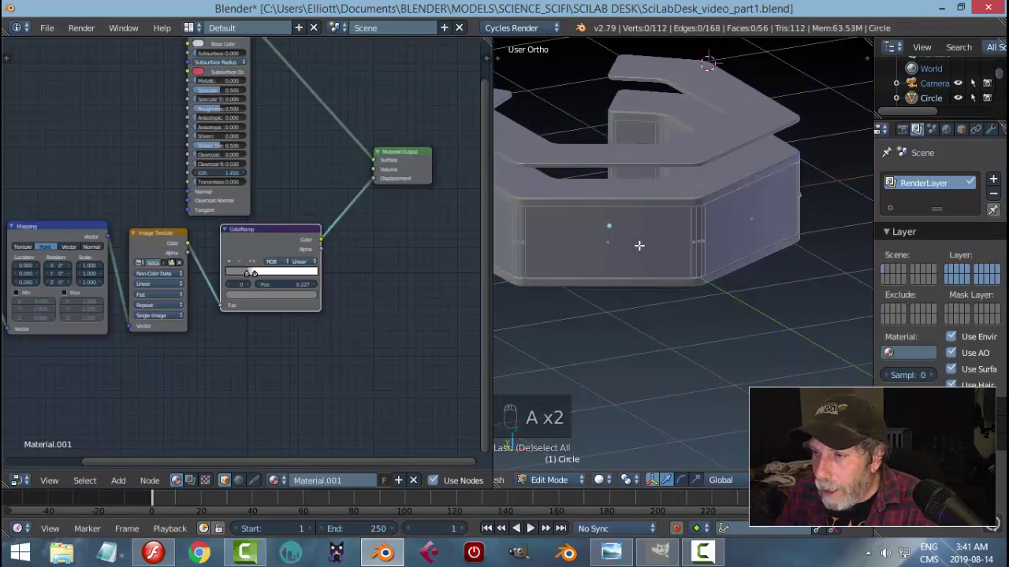
right_click(637, 241)
middle_drag(756, 331, 734, 318)
scroll(734, 317, down, 2)
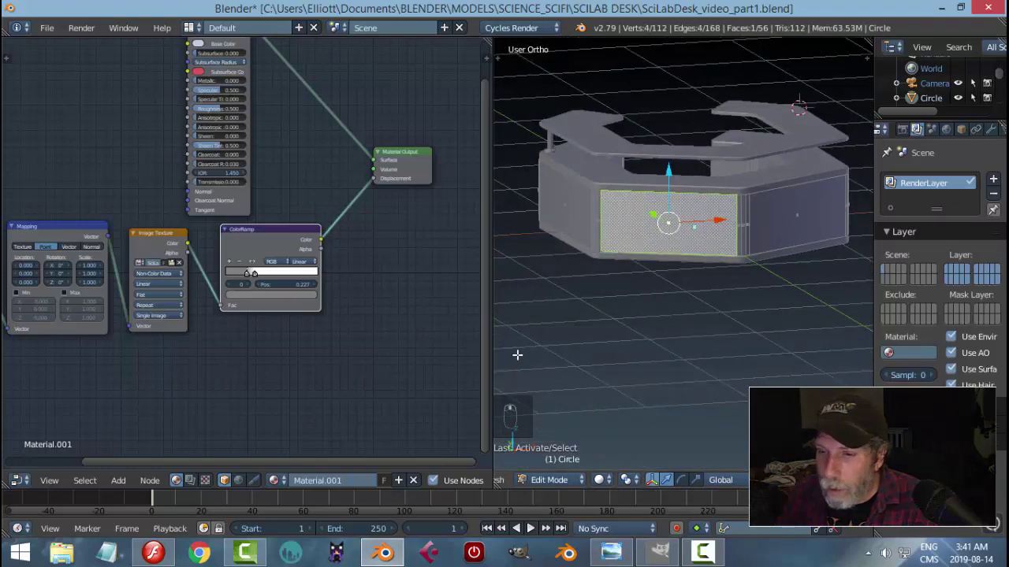
- Replace the node editor with the UV/Image Editor and unlink the render result to show the base's UV layout
click(19, 481)
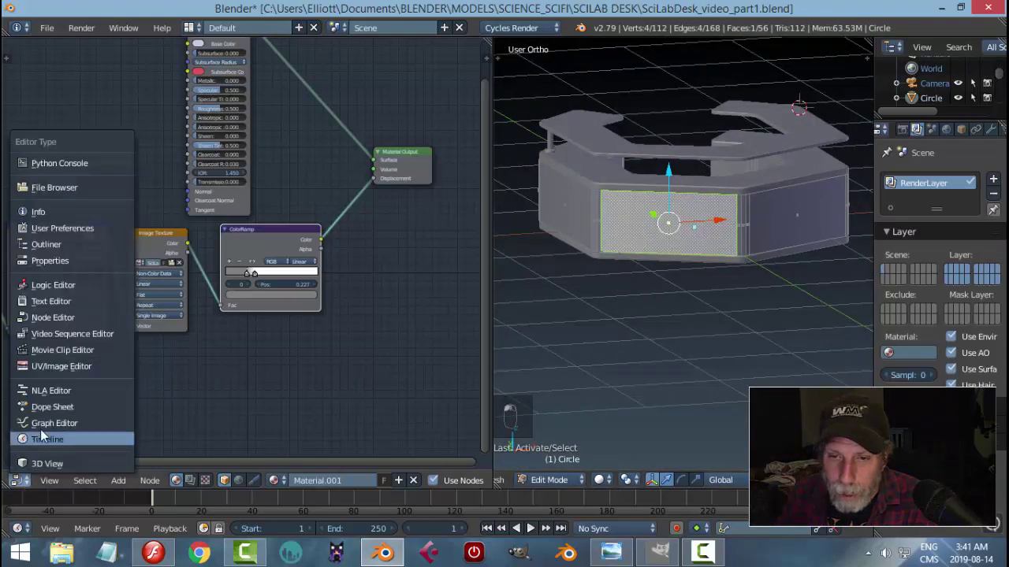
click(59, 366)
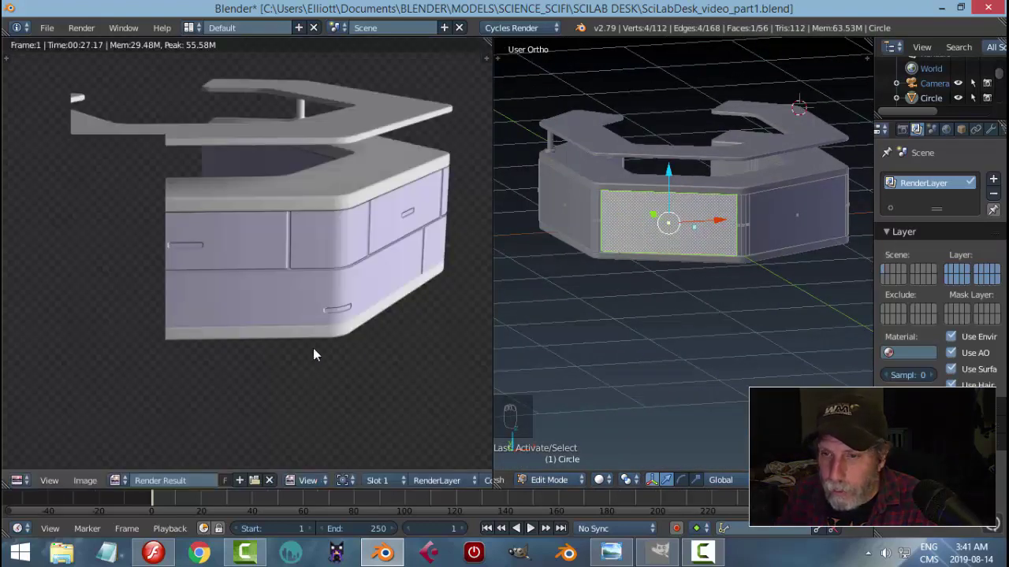
click(269, 480)
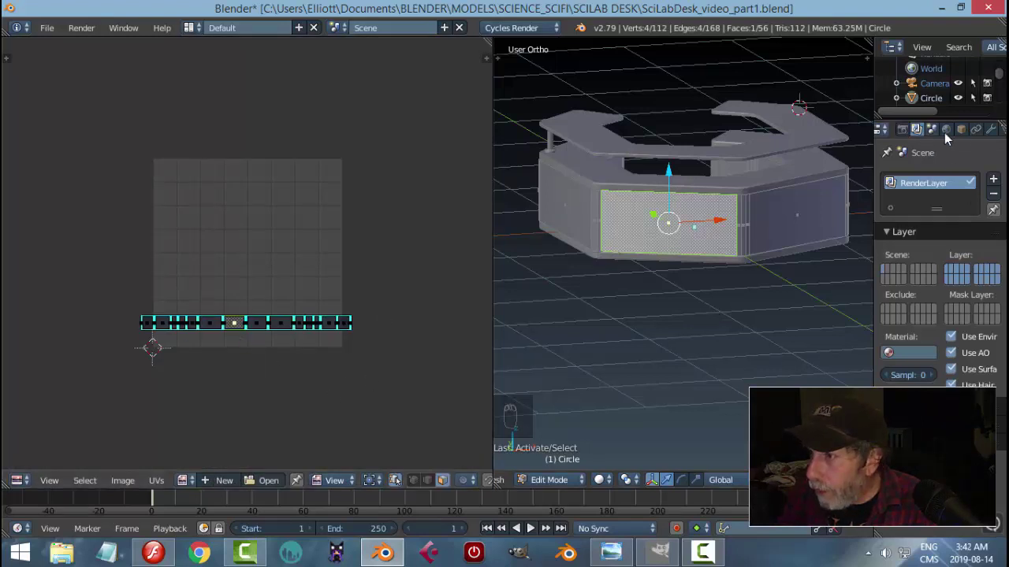
- Rename the desk base's existing UV map with a name starting with UVMapLI
click(976, 130)
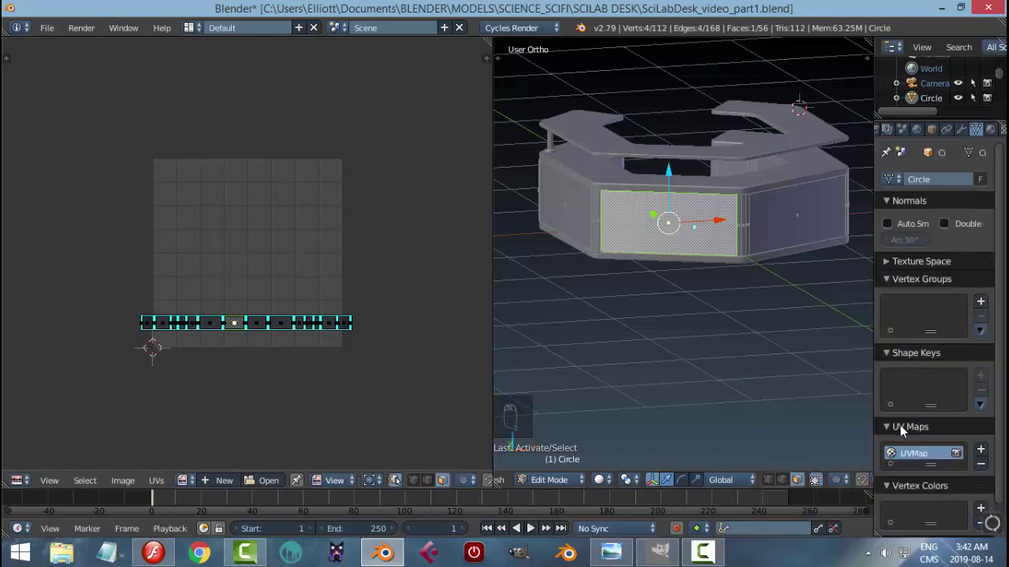
scroll(961, 424, down, 2)
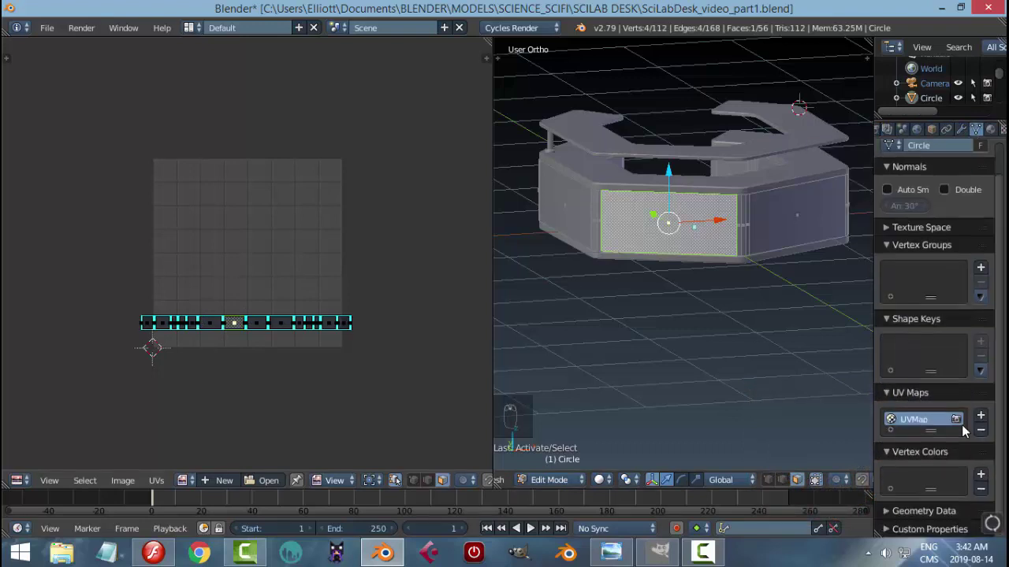
double_click(916, 423)
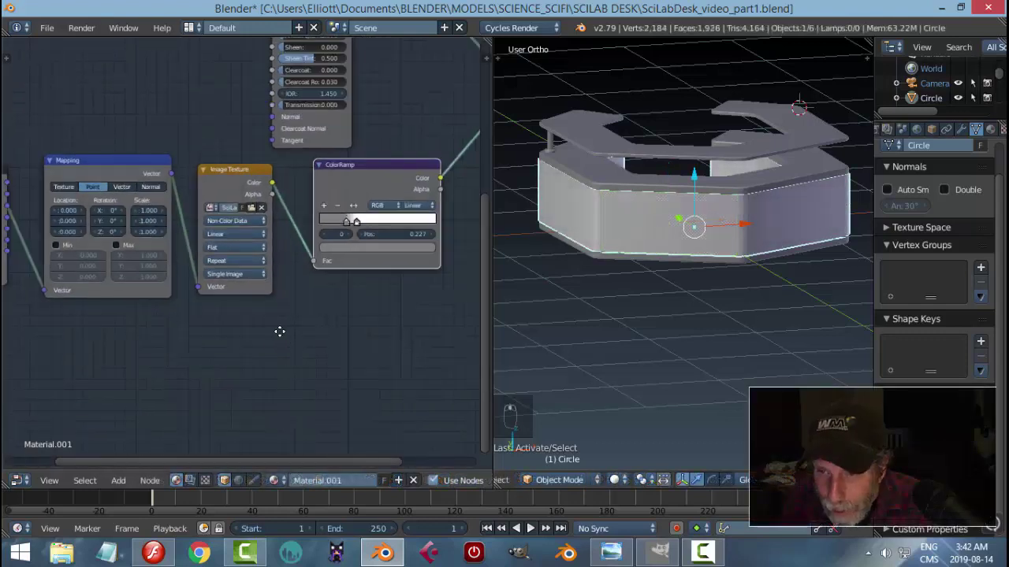
- Check the Texture Coordinate and Mapping nodes feeding the image texture, and return to the front face's UV layout
middle_drag(279, 331, 181, 294)
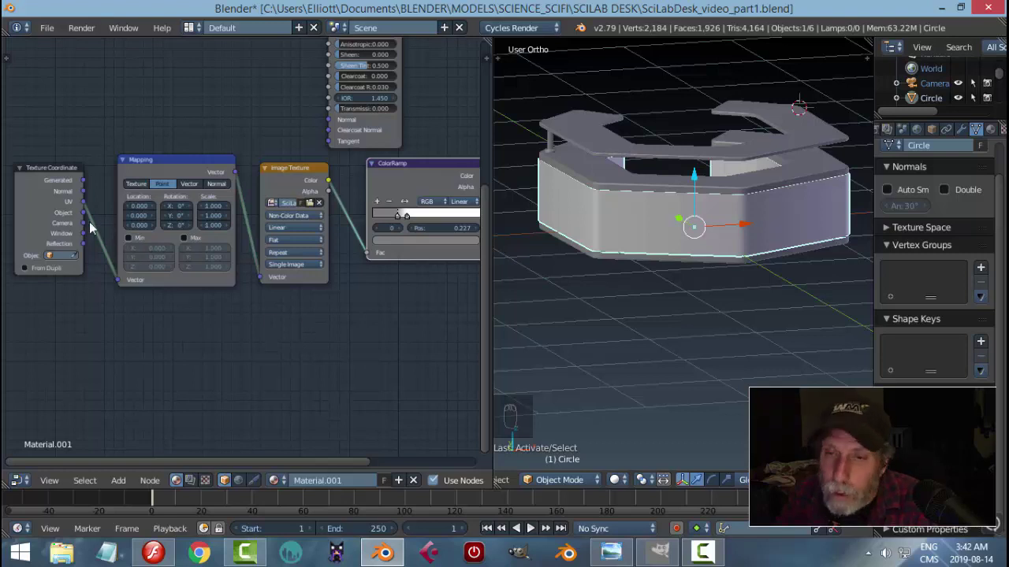
key(Tab)
click(800, 296)
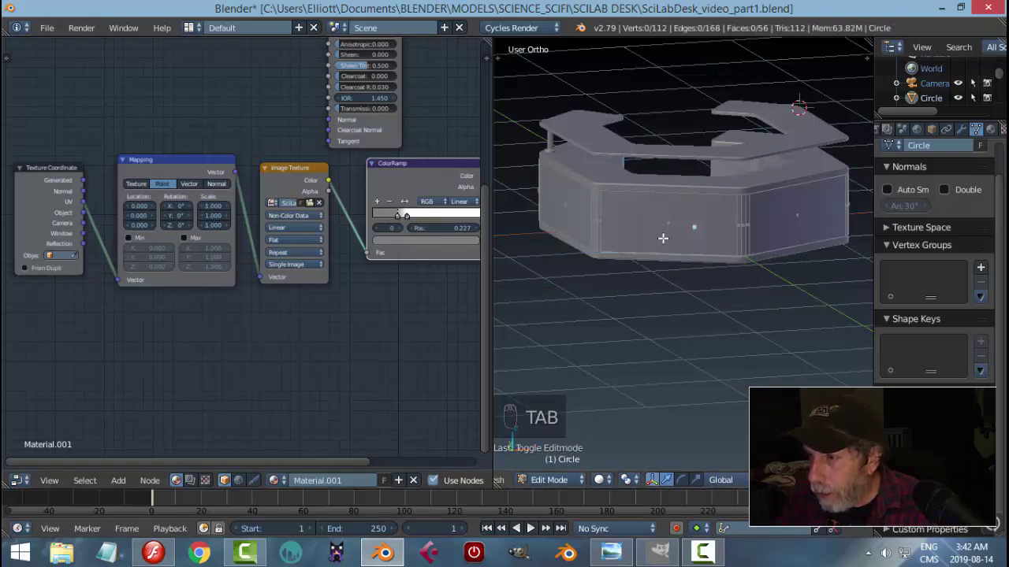
click(27, 481)
click(49, 367)
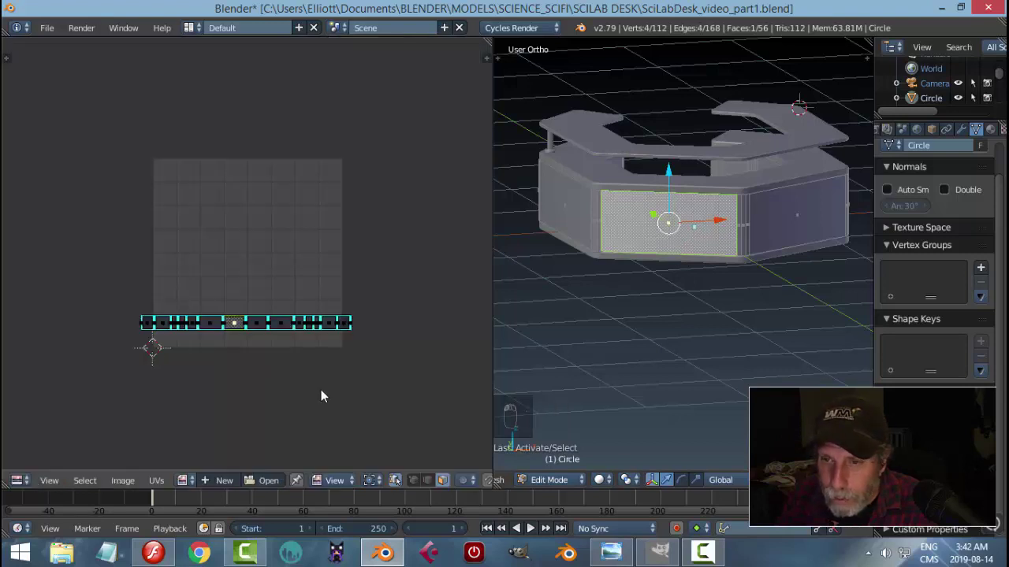
- Add a second UV map to the desk base and unwrap the selected front face
scroll(718, 300, up, 2)
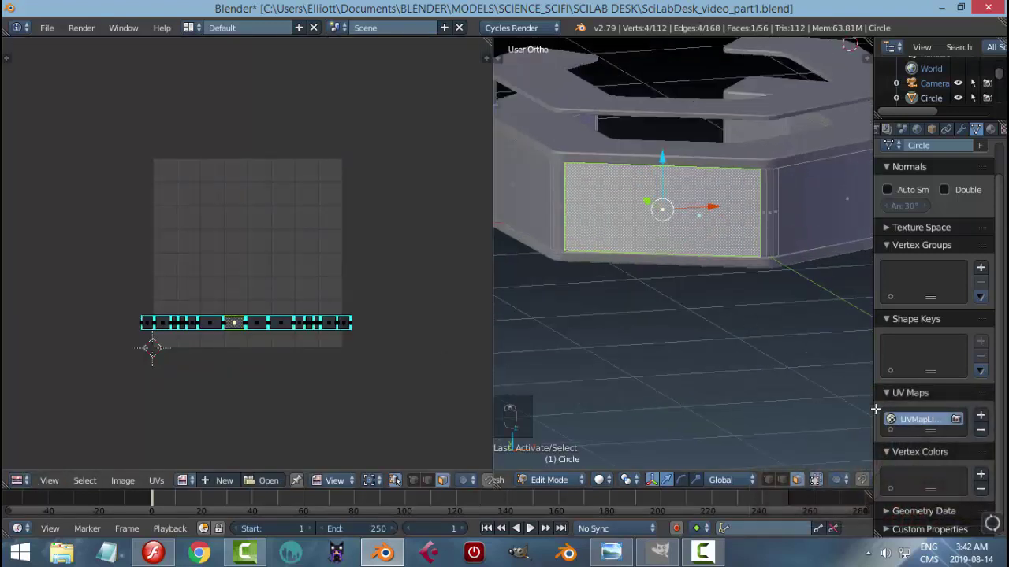
click(980, 415)
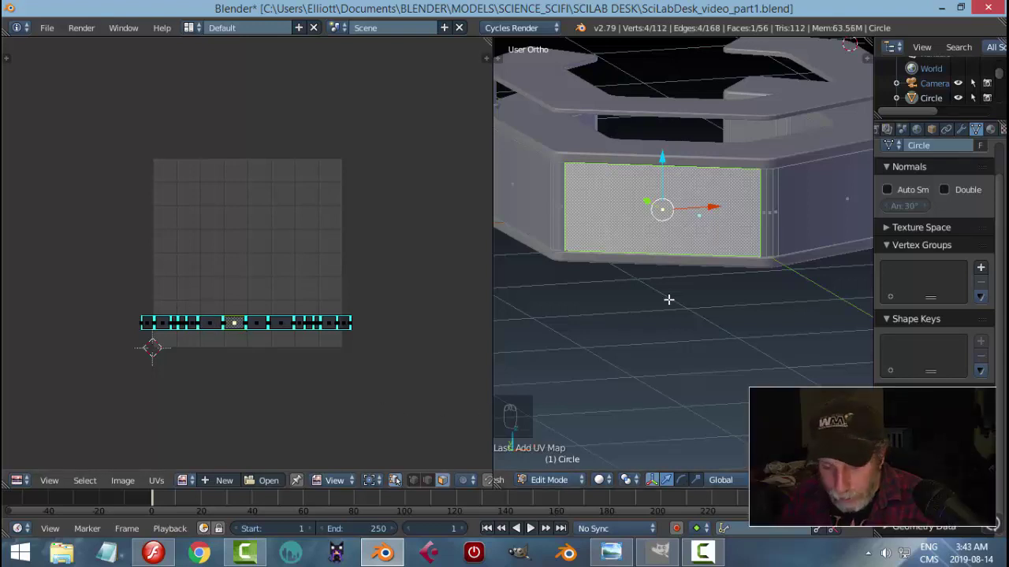
key(u)
click(629, 254)
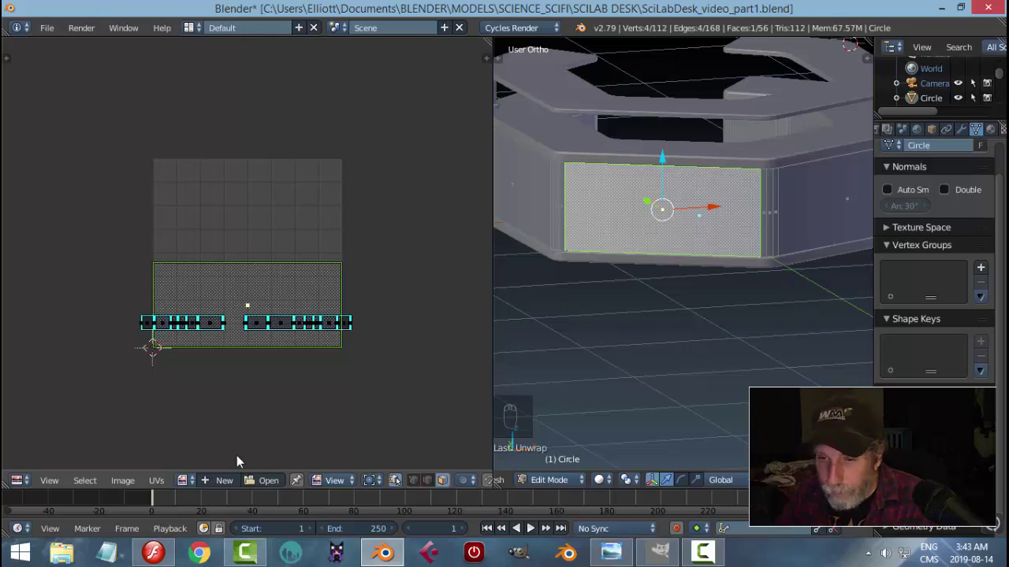
- Export the UV layout as a 1024 x 1024 PNG to the EXPORT SCILAB DESK VIDEO folder, basing its name on SciLabDesk_video_UV.png
click(156, 480)
click(235, 110)
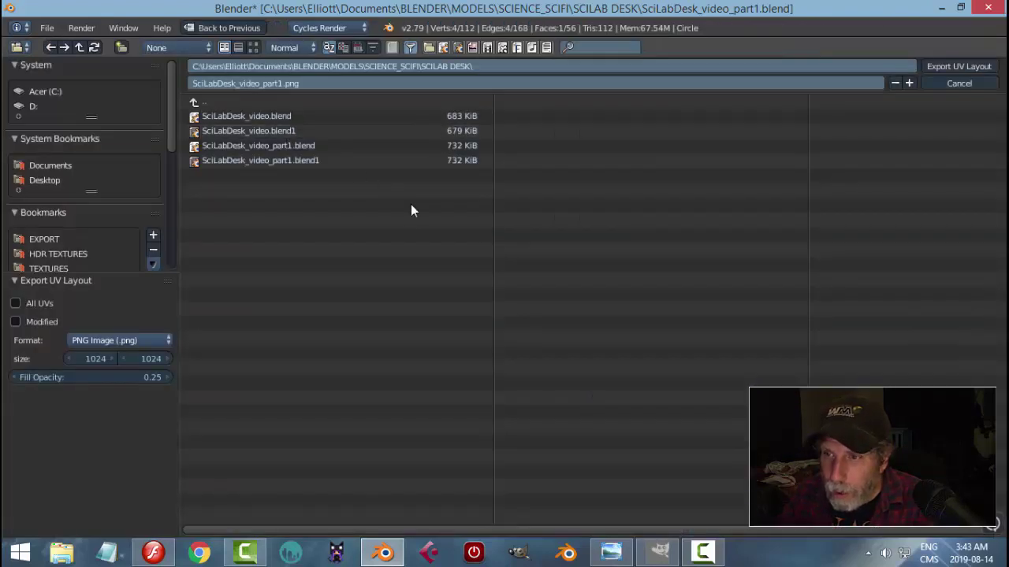
click(37, 239)
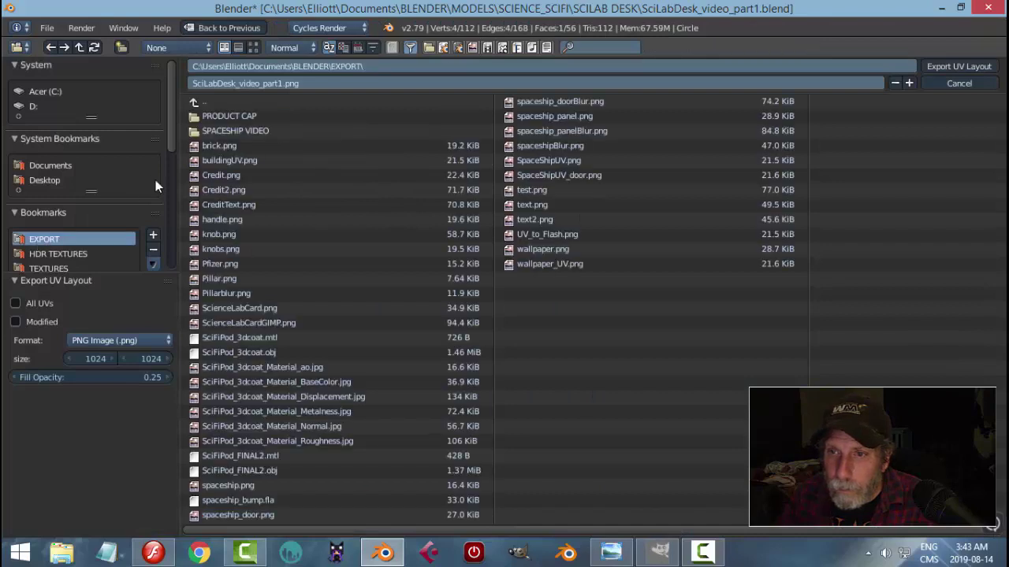
click(197, 104)
click(266, 160)
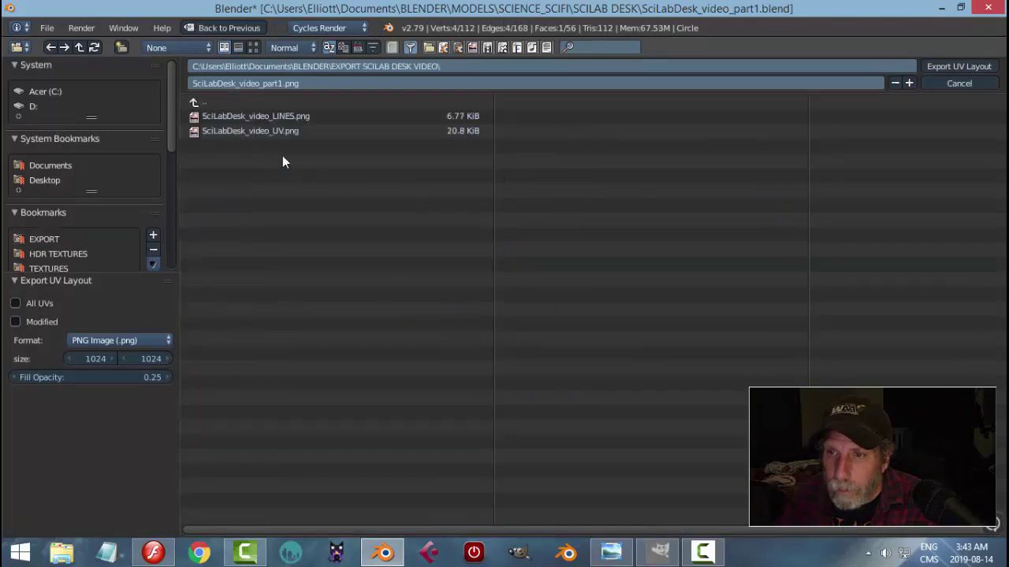
click(279, 131)
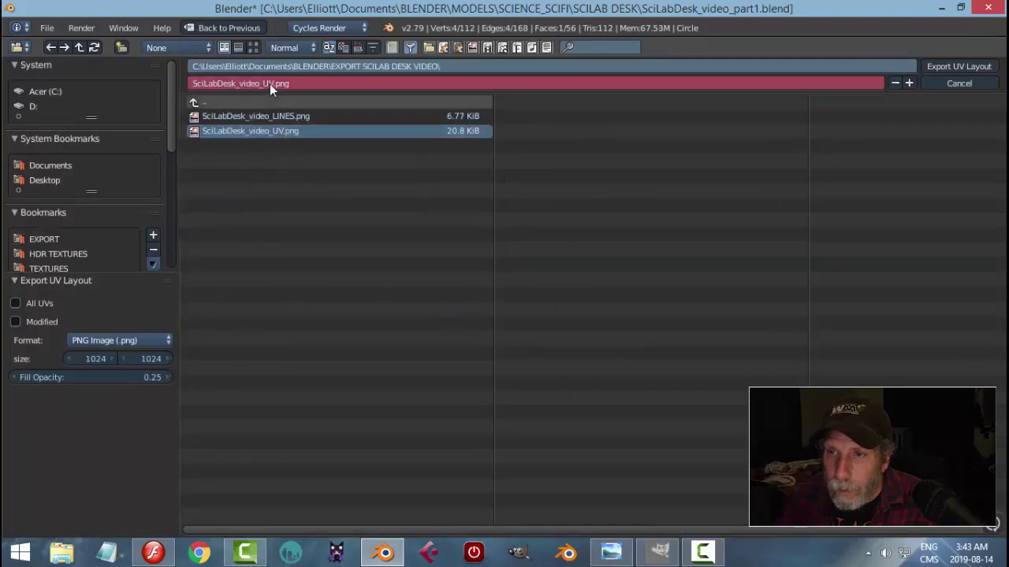
click(269, 83)
click(276, 84)
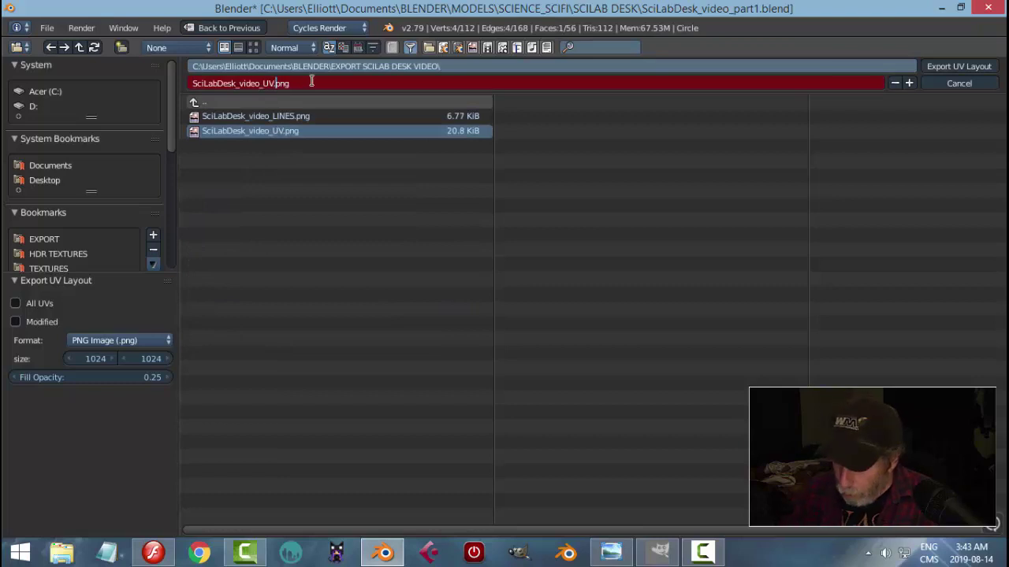
click(944, 67)
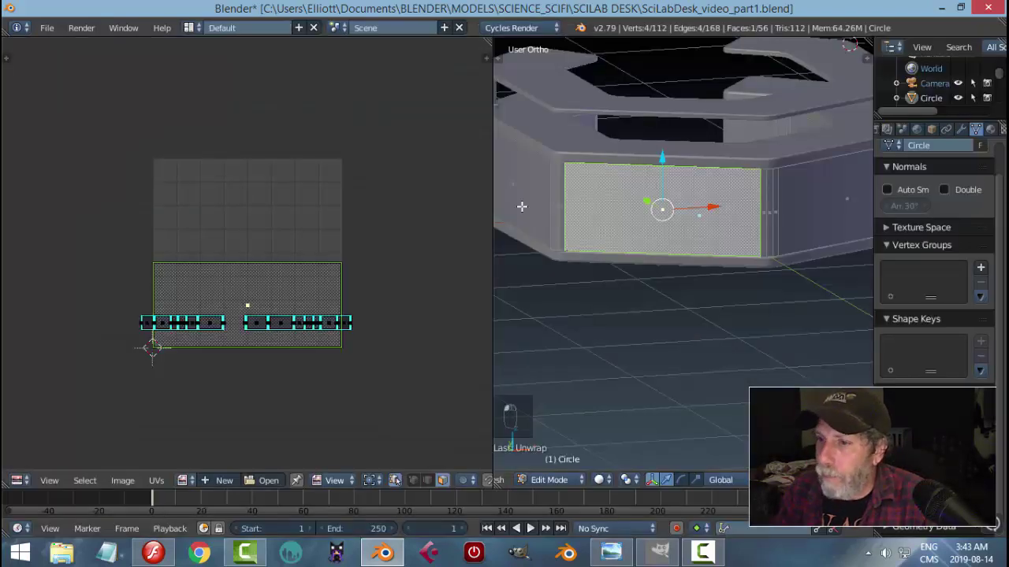
- Switch to Flash and create a new Flash Document
click(153, 553)
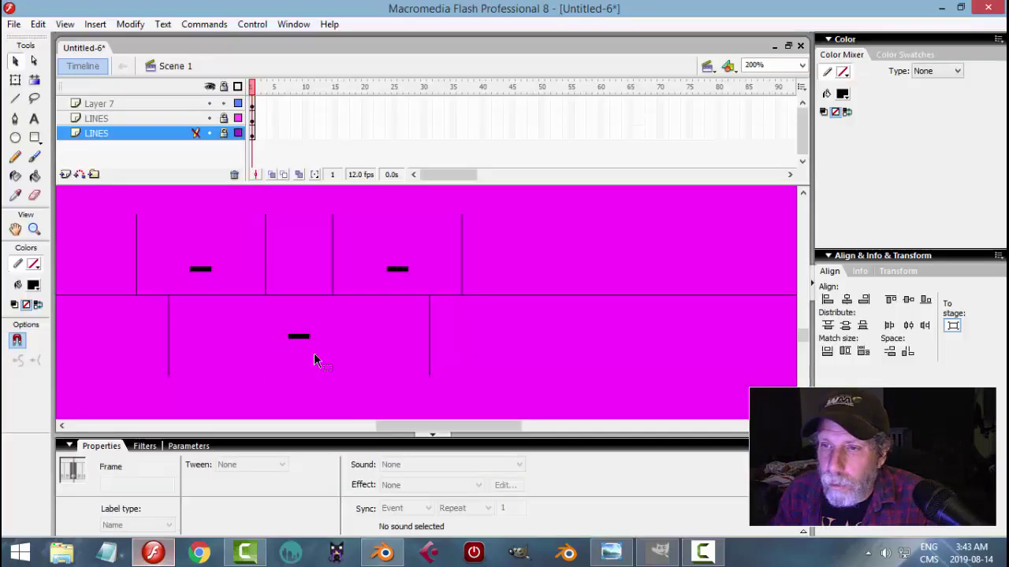
click(14, 24)
click(36, 38)
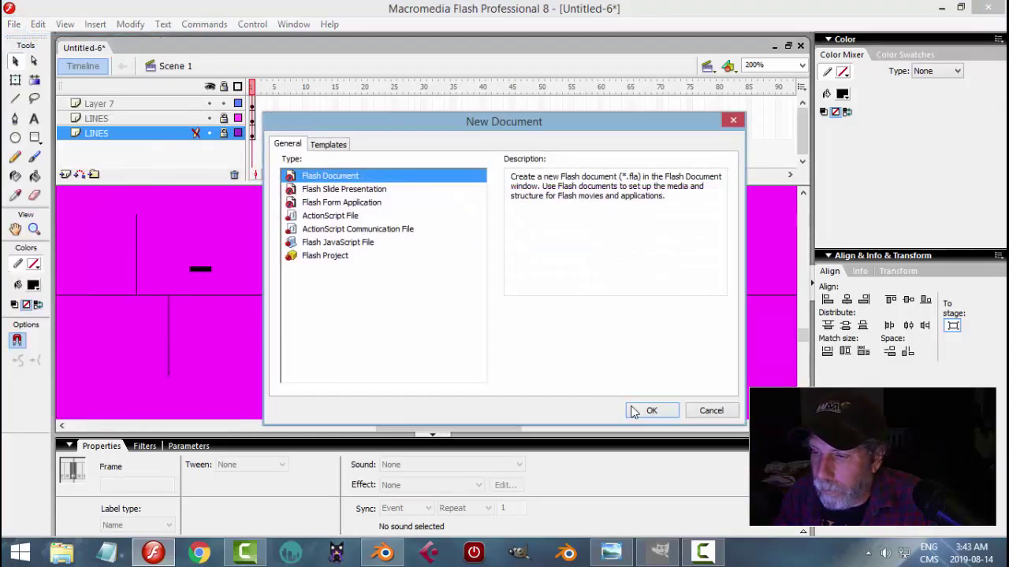
click(634, 411)
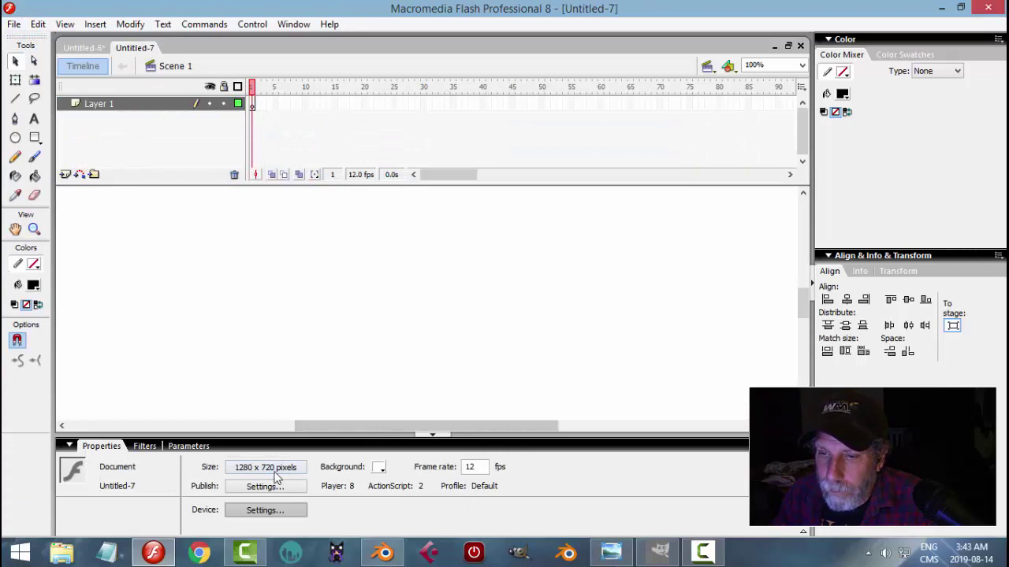
- Set the document dimensions to 1024 x 1024 px and give it a magenta background color
click(275, 471)
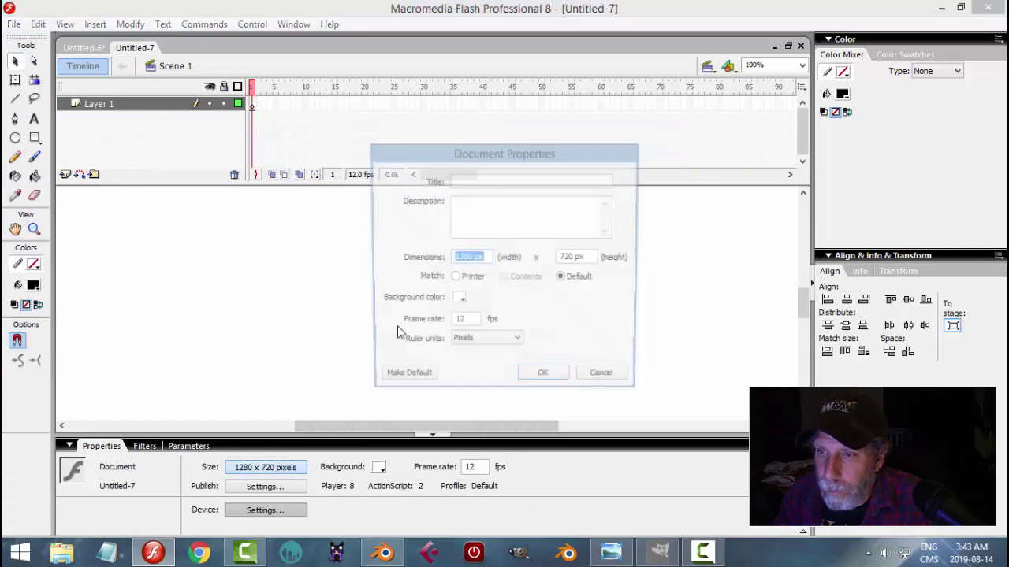
click(458, 299)
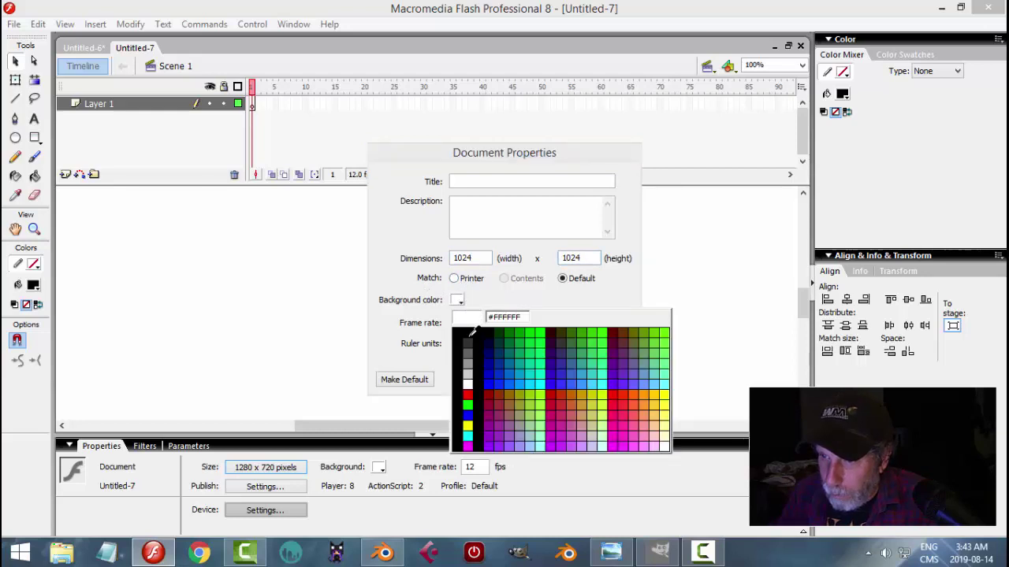
click(472, 435)
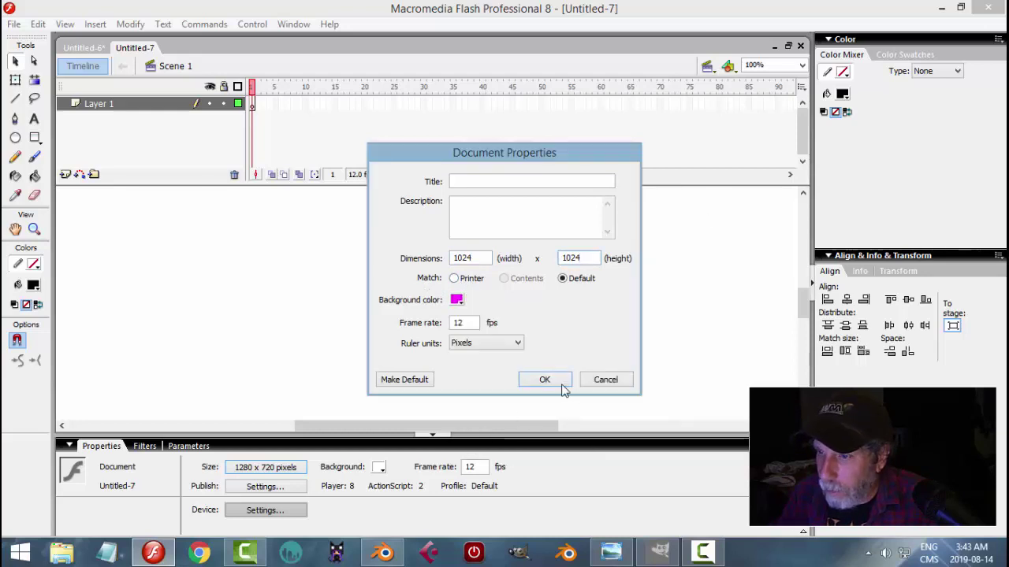
click(547, 380)
- Import SciLabDesk_video_UVtext.png from the EXPORT SCILAB DESK VIDEO folder onto the stage as a placement guide
click(802, 66)
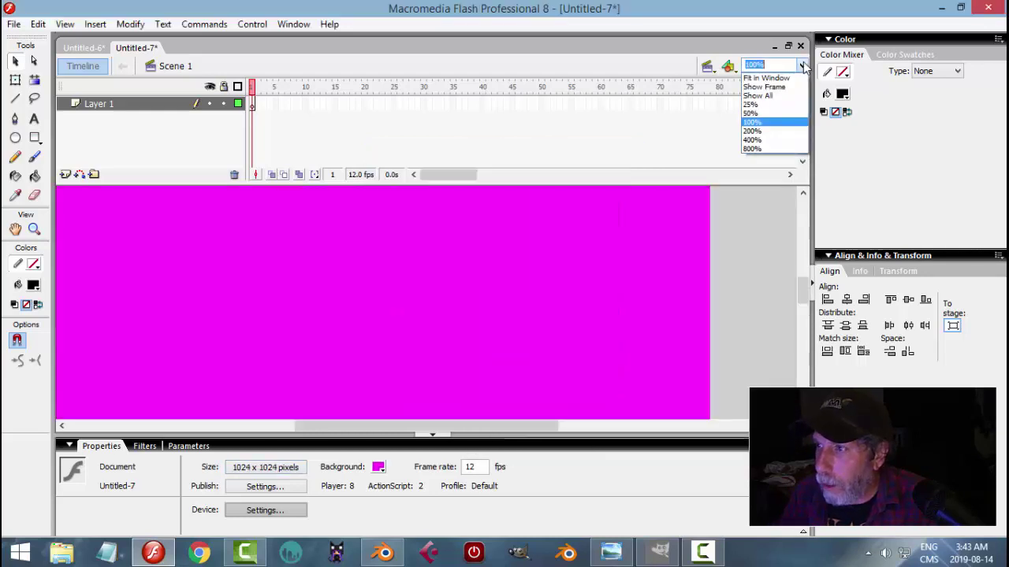
click(756, 104)
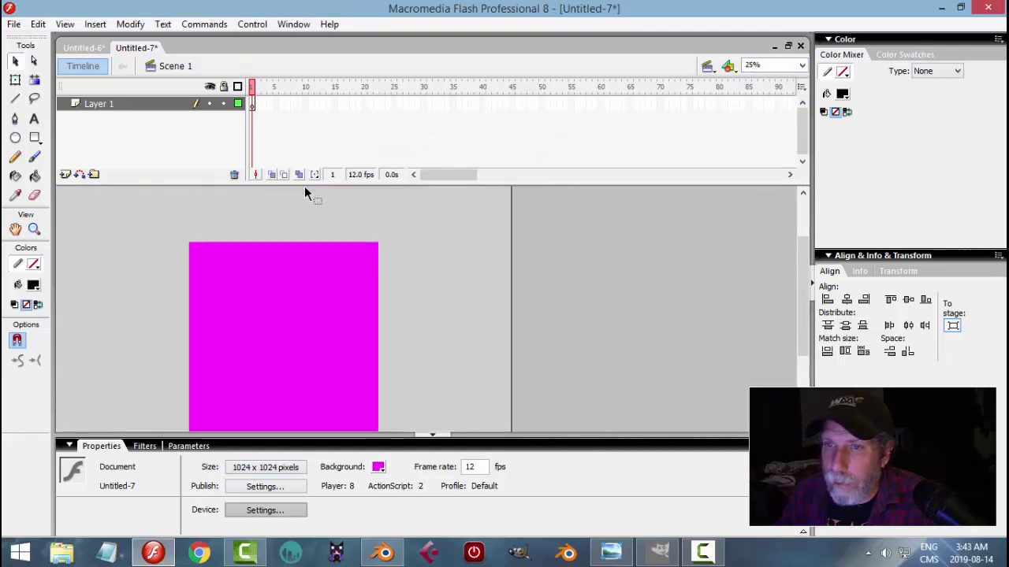
click(14, 24)
mouse_move(41, 92)
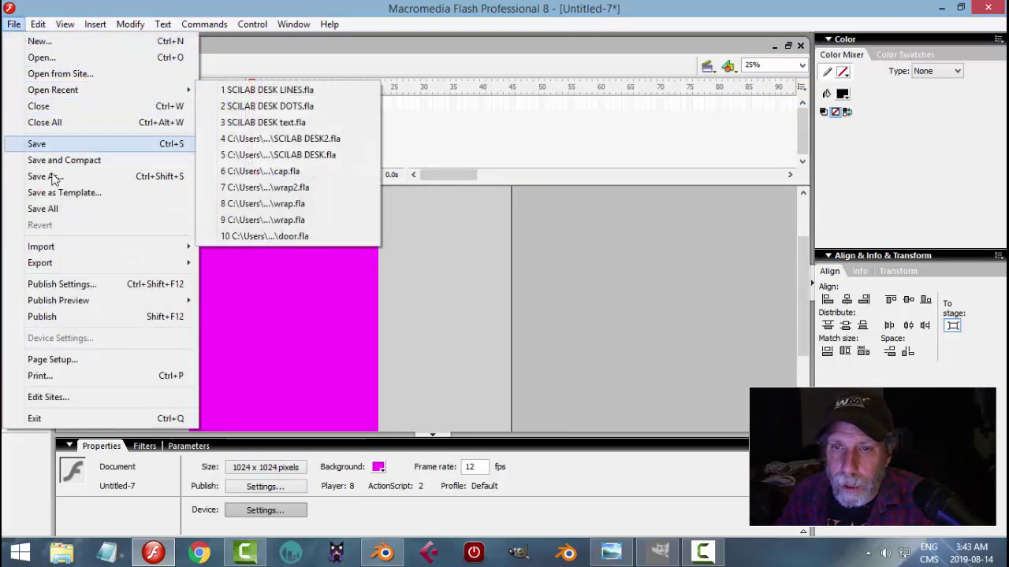
click(364, 250)
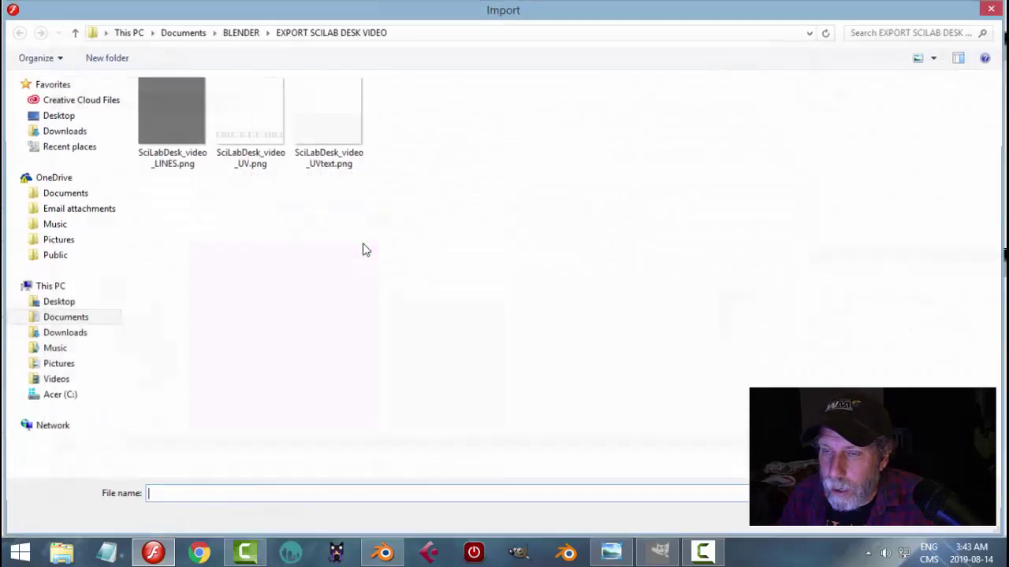
double_click(329, 119)
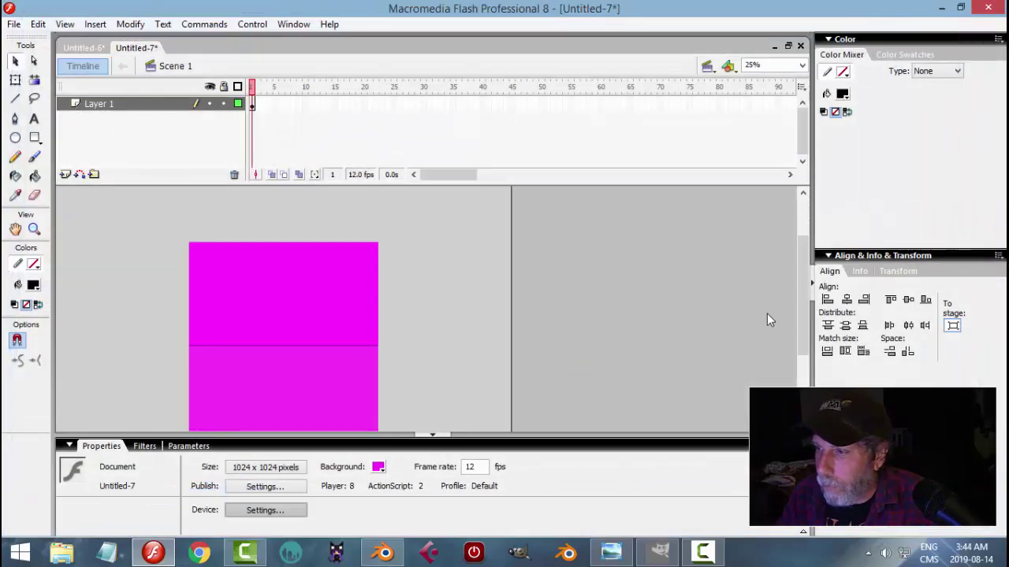
- Lock the imported UV layout's layer and add a new layer above it
click(227, 108)
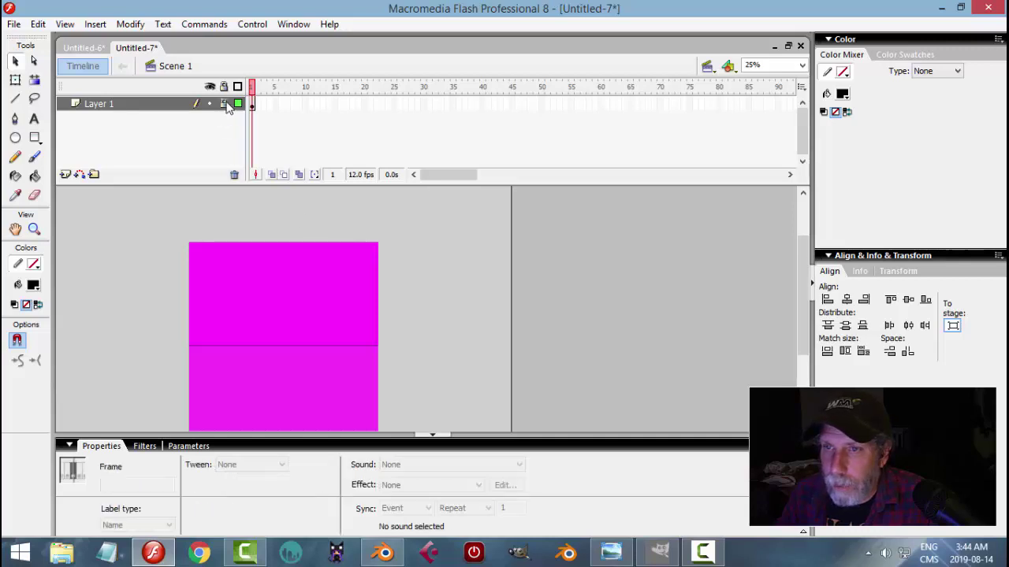
click(65, 174)
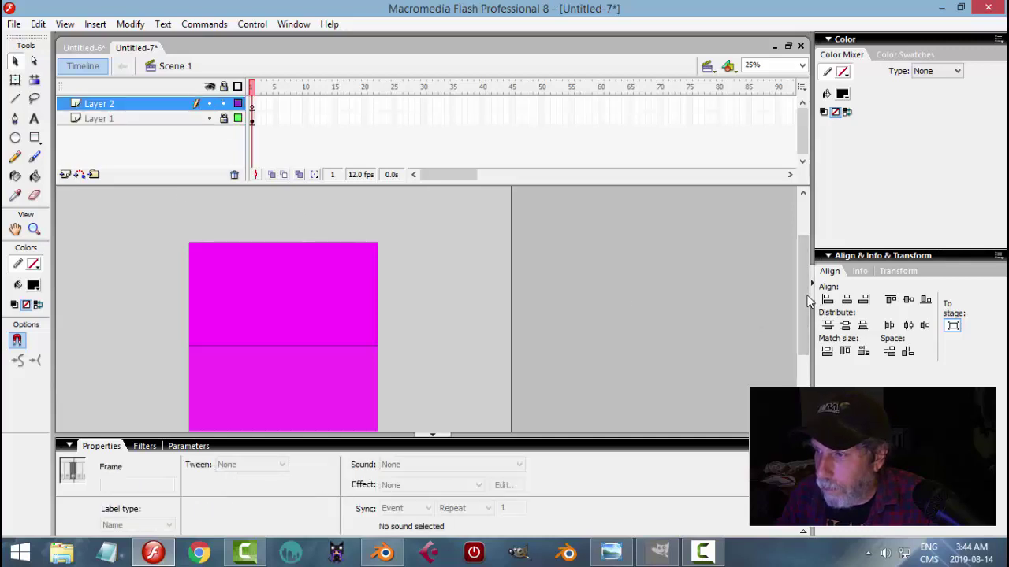
- Add the static text "SciLab" on the new layer and position it near the upper-left corner of the UV face outline
drag(807, 301, 669, 326)
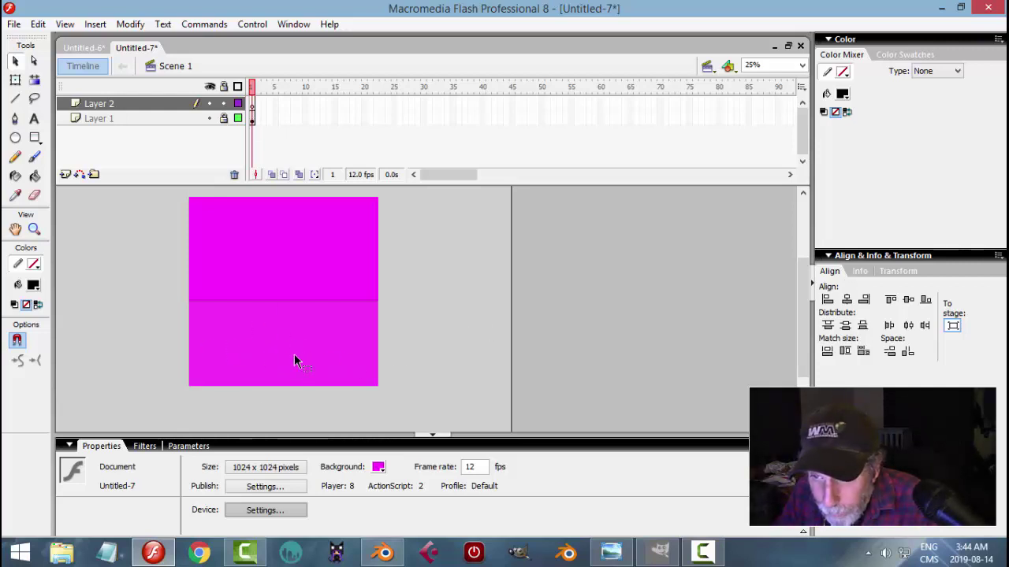
click(33, 120)
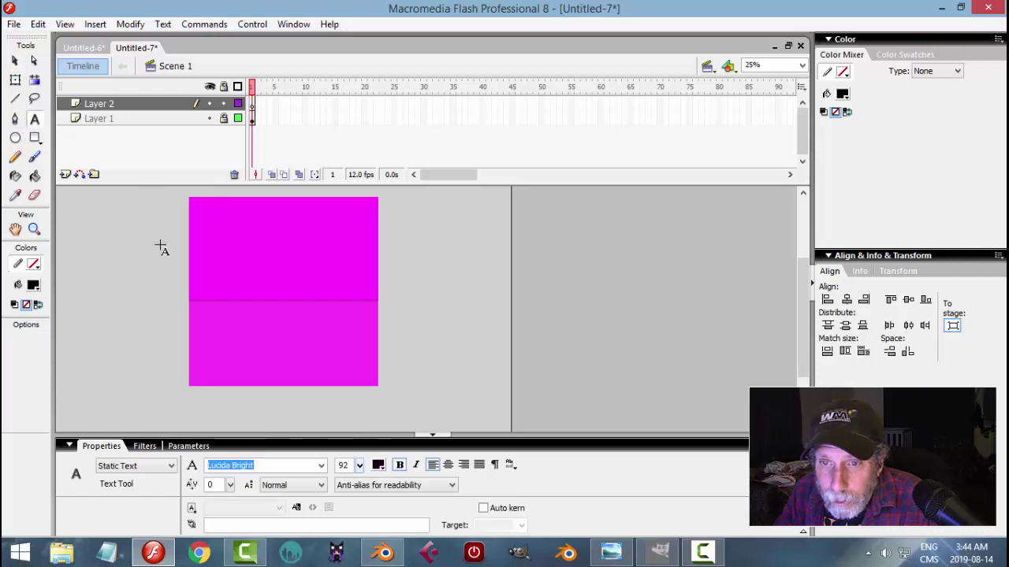
click(212, 315)
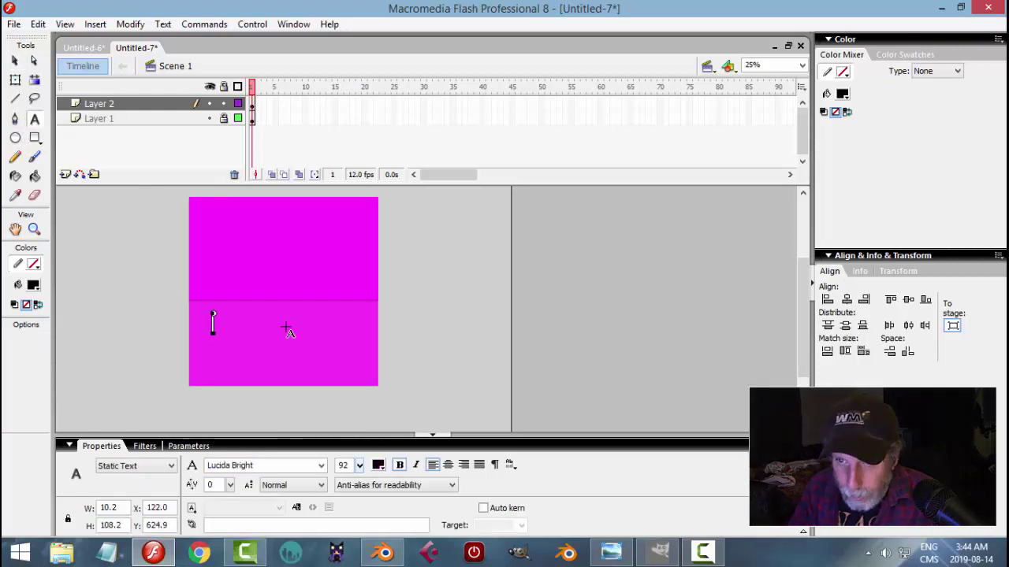
text(SciLab)
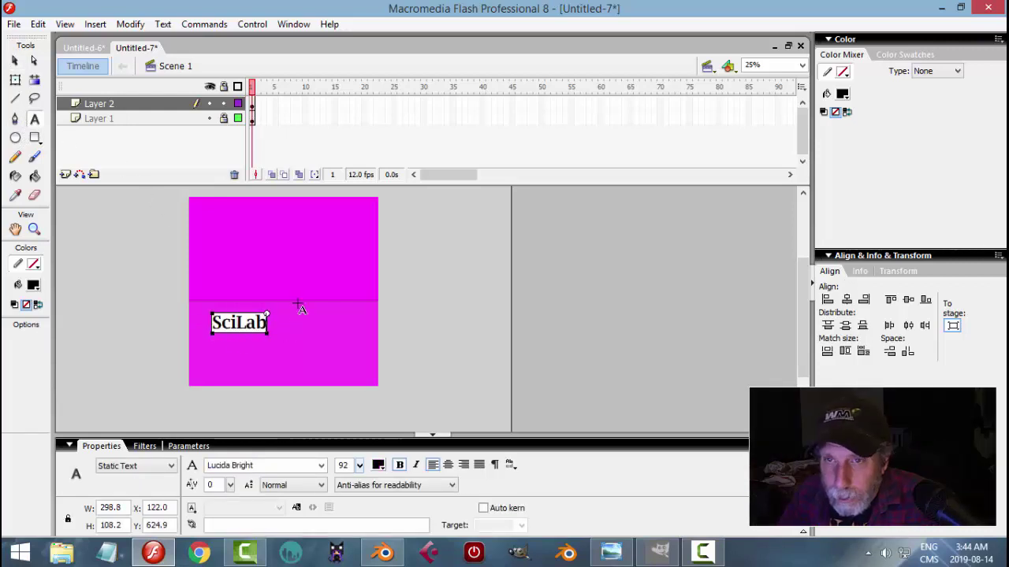
click(15, 62)
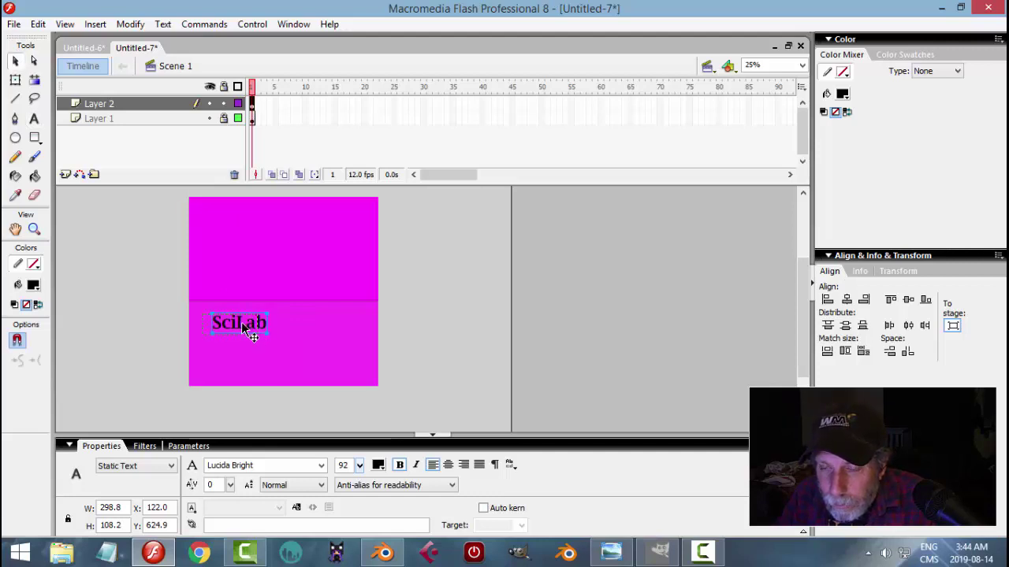
drag(242, 321, 229, 322)
click(414, 333)
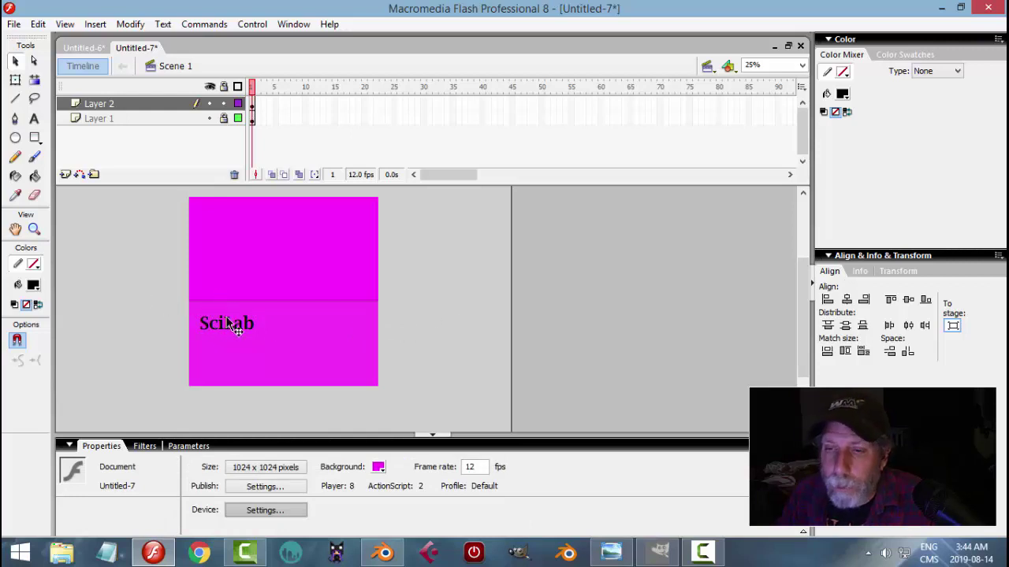
- Delete the UV layout's layer and export the artwork as a 1024 x 1024 PNG with alpha channel named SciLabDesk_video_TEXT.png
click(178, 118)
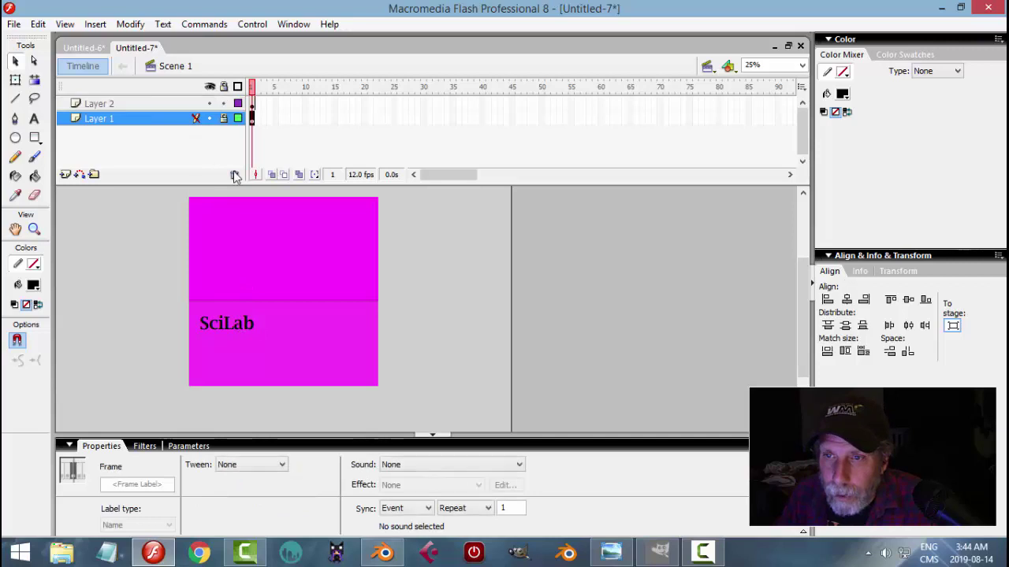
click(234, 174)
click(13, 24)
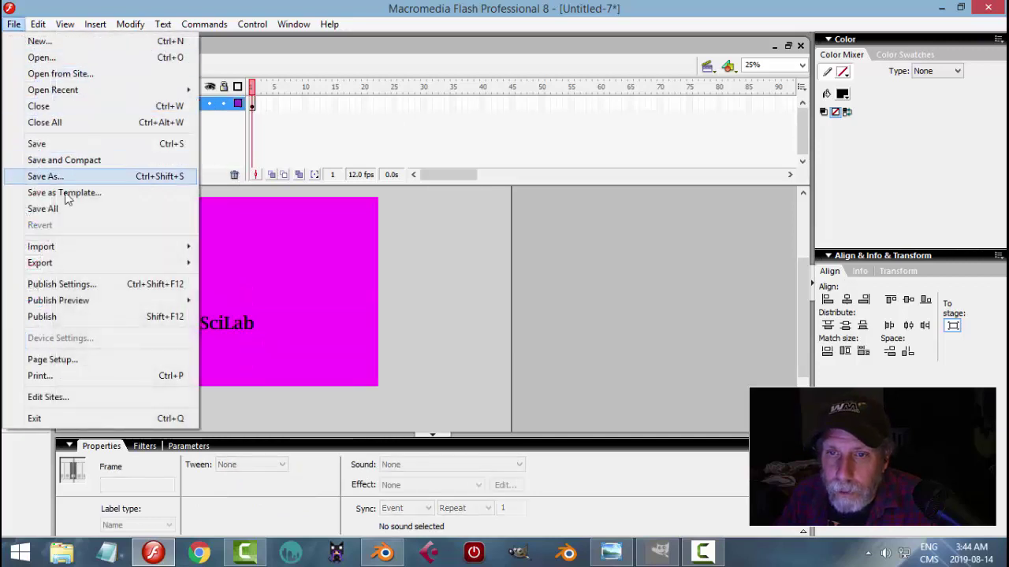
mouse_move(74, 263)
click(238, 265)
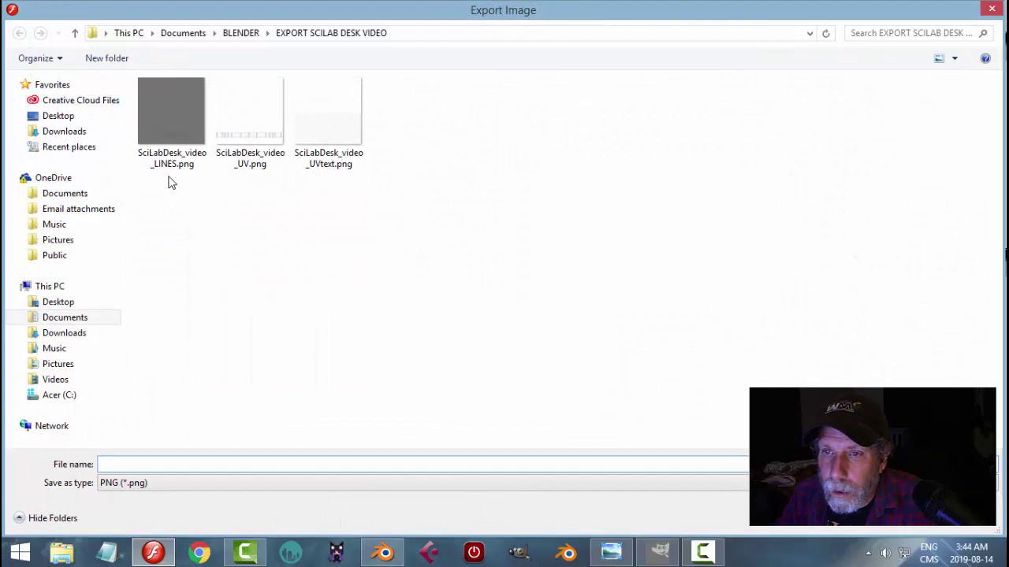
click(170, 157)
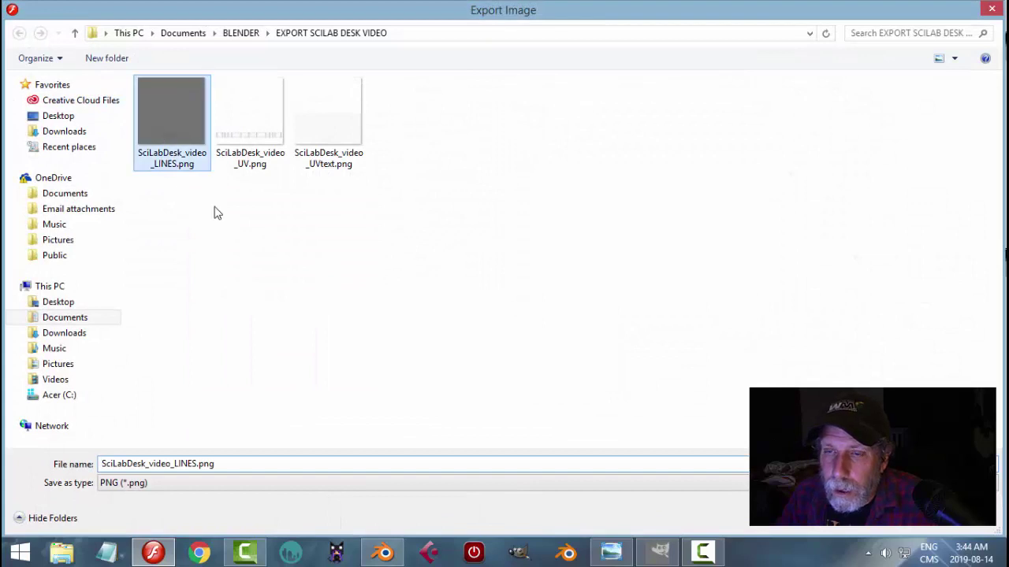
double_click(203, 465)
click(197, 465)
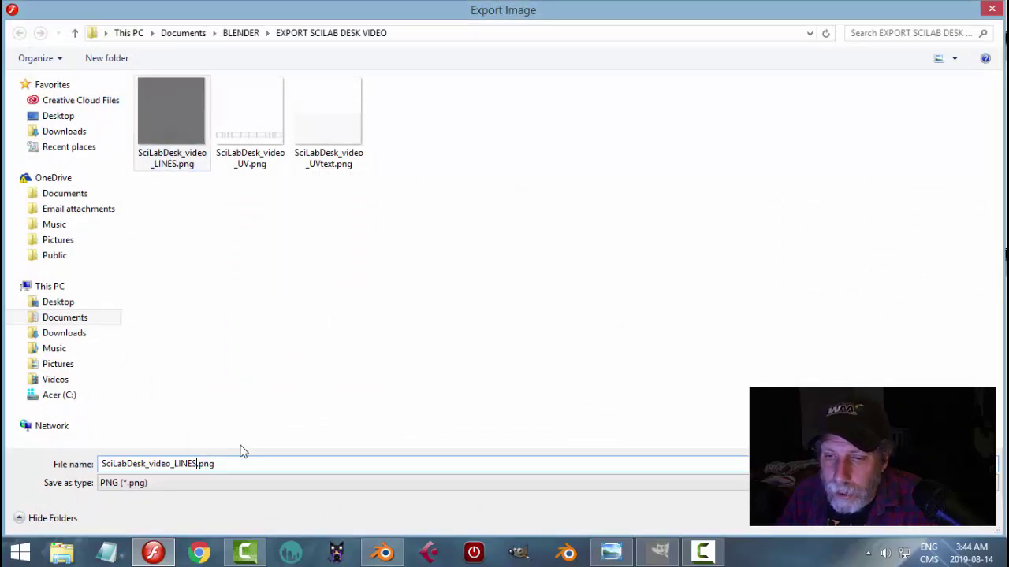
key(BackSpace)
key(BackSpace)
key(BackSpace)
key(BackSpace)
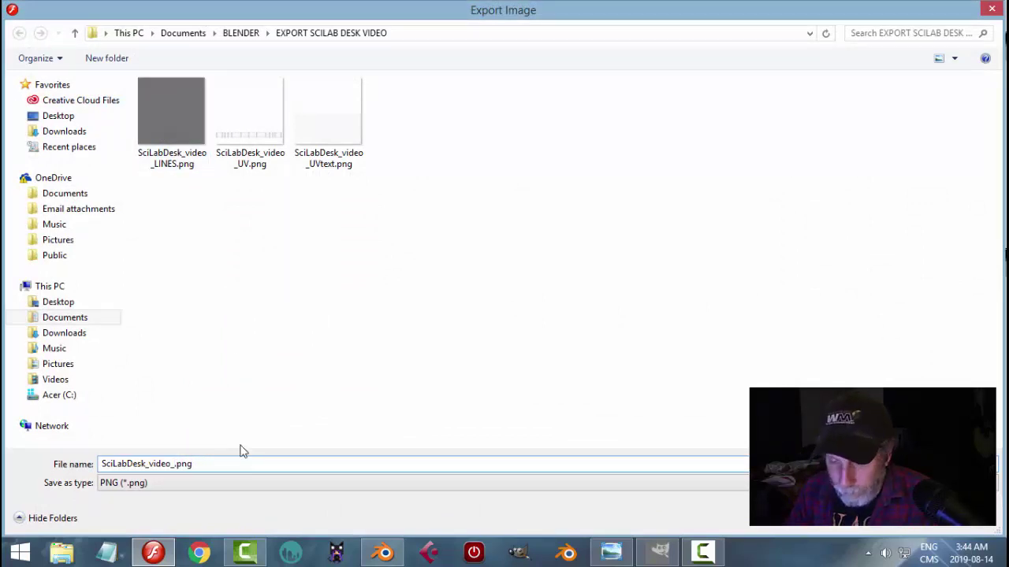
key(Return)
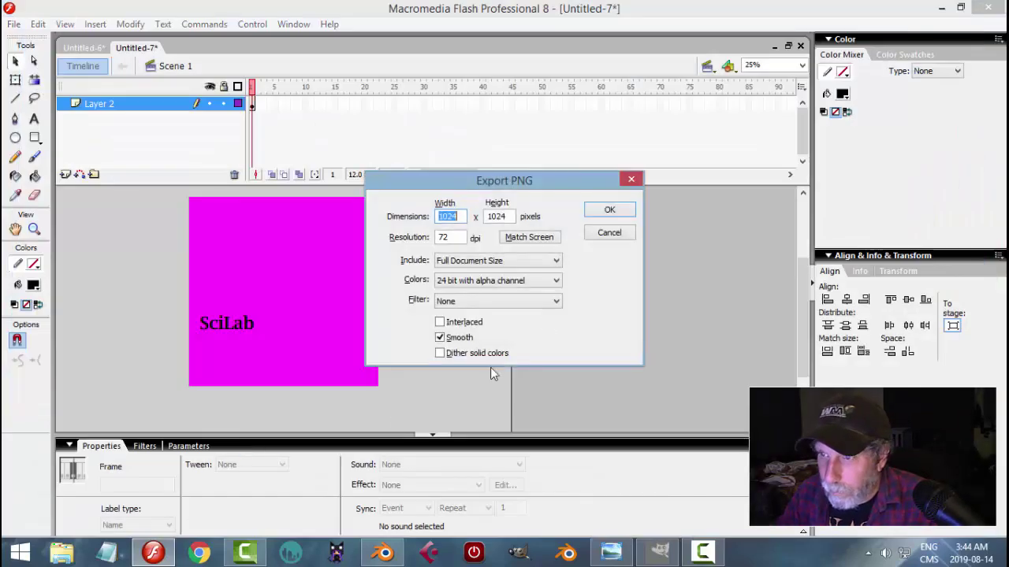
click(608, 210)
- Switch to GIMP and close the SciLabDesk_video_LINES image, discarding its changes
click(660, 551)
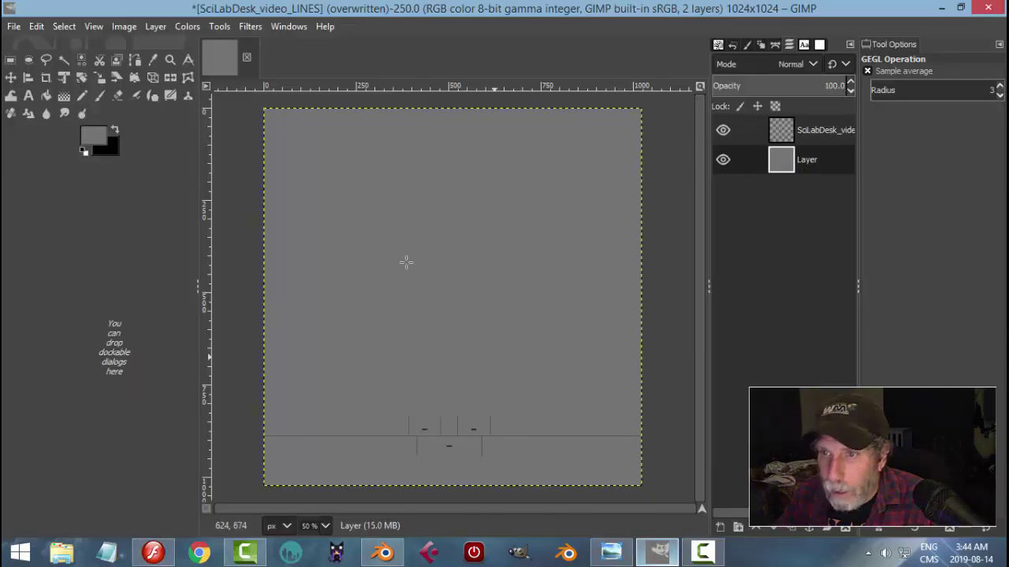
click(248, 60)
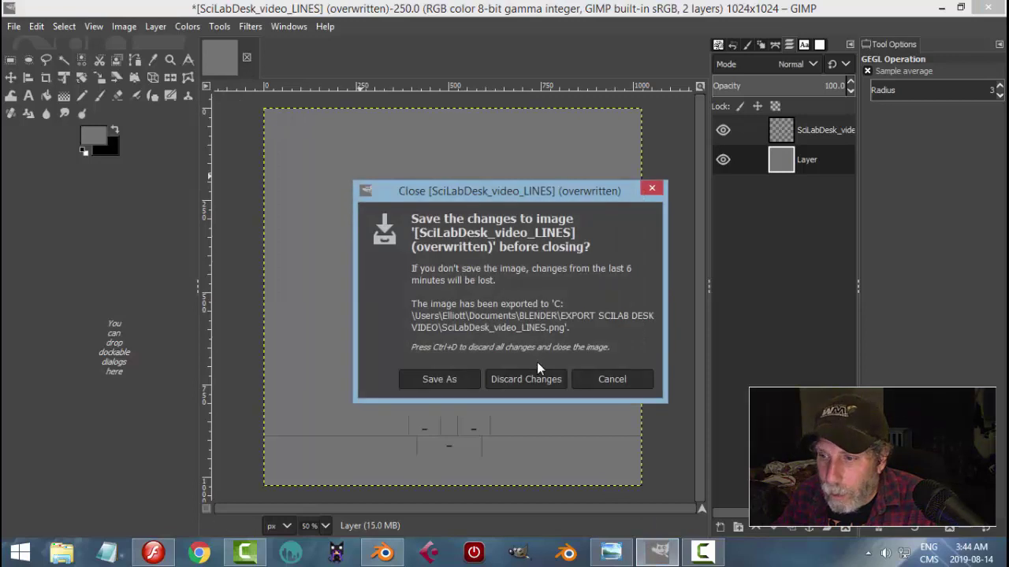
click(532, 376)
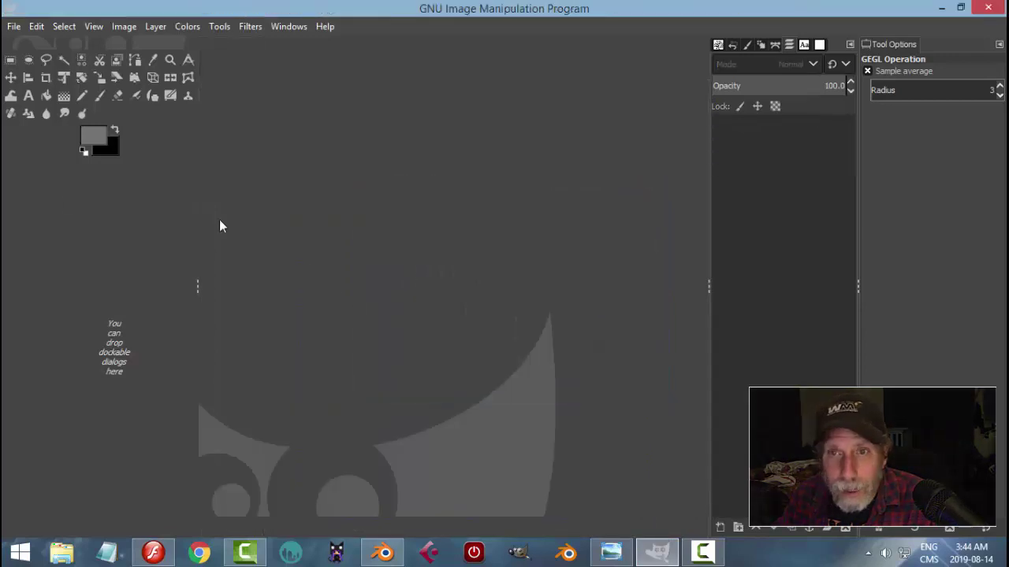
- Open SciLabDesk_video_TEXT.png from the EXPORT SCILAB DESK VIDEO folder
click(13, 26)
click(49, 80)
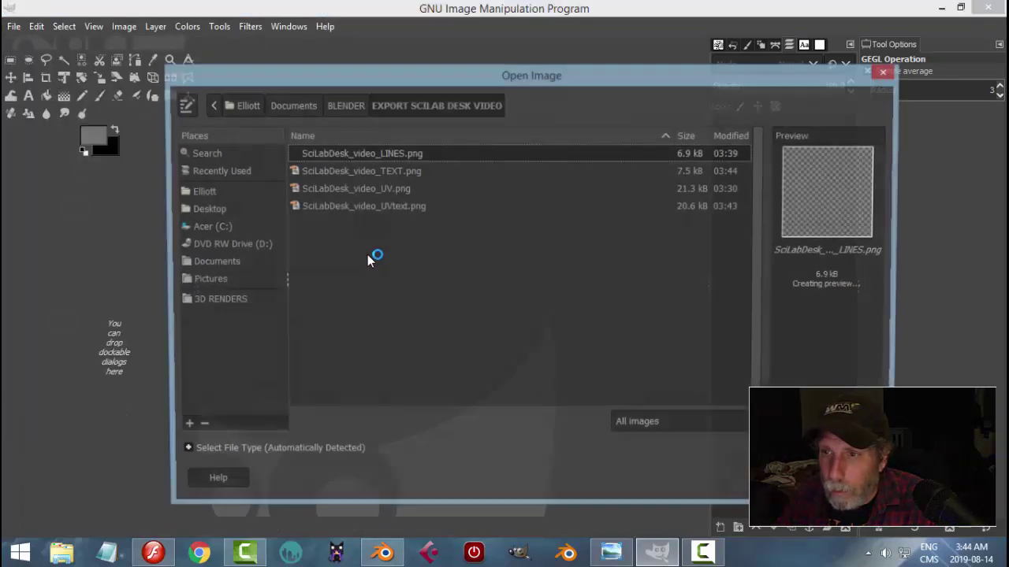
double_click(394, 171)
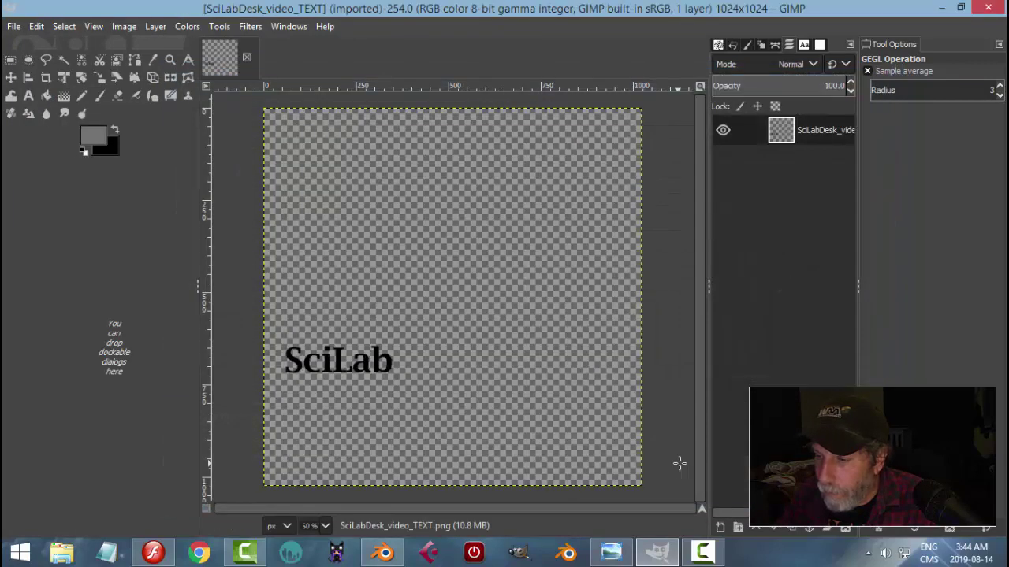
- Add a layer filled with the grey foreground color beneath the SciLab text and overwrite SciLabDesk_video_TEXT.png
click(719, 525)
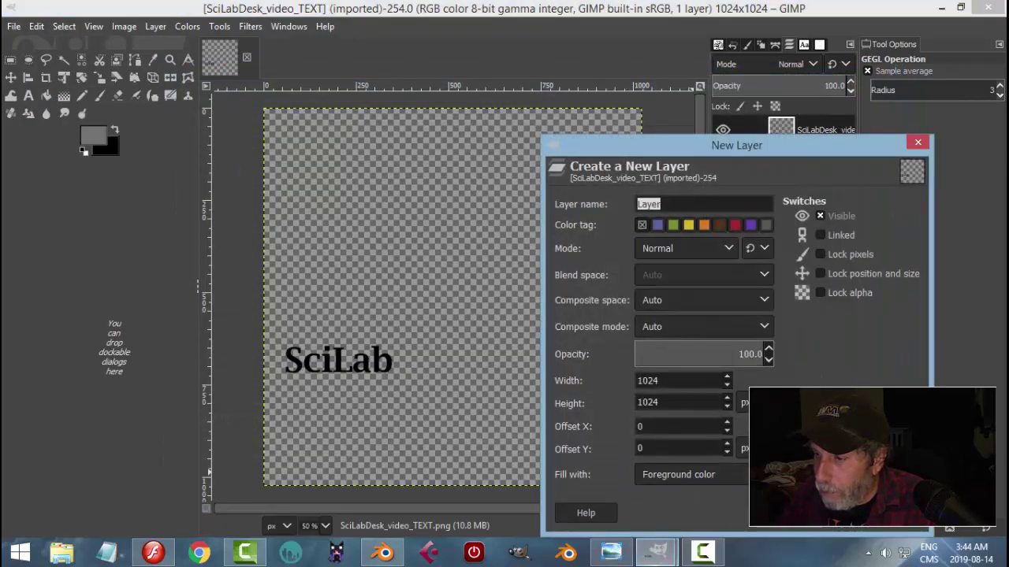
key(Return)
click(776, 528)
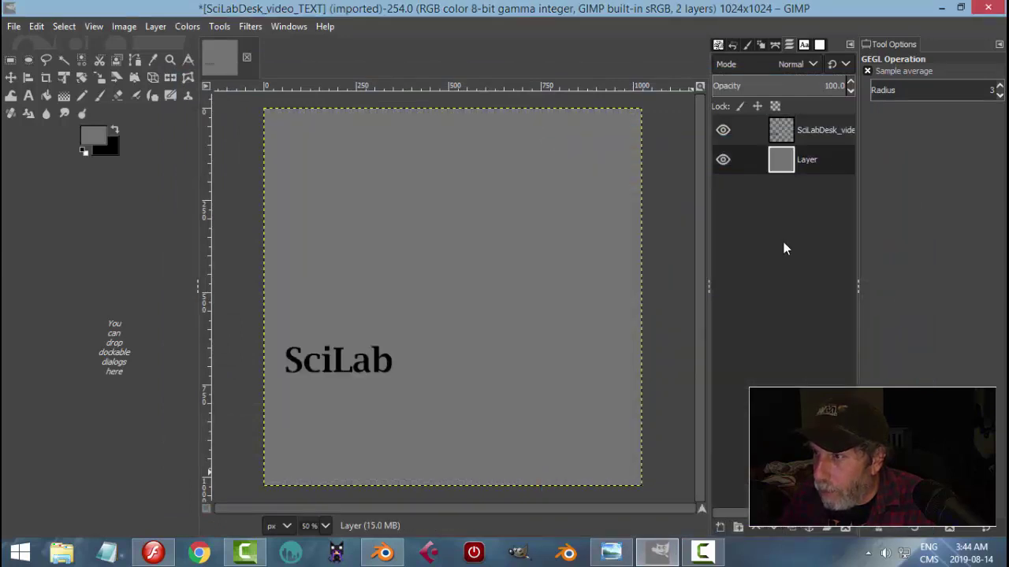
click(11, 27)
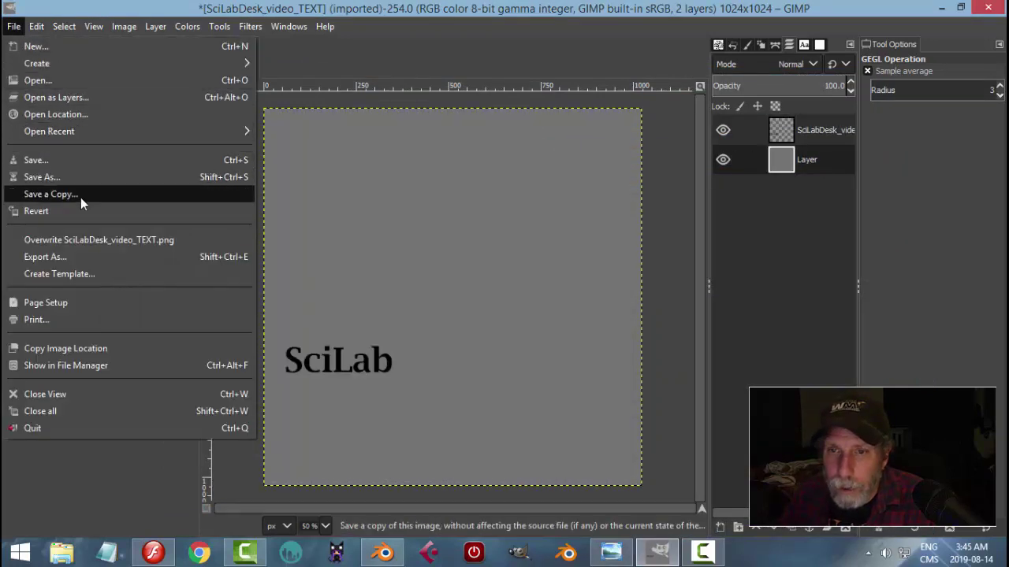
click(99, 235)
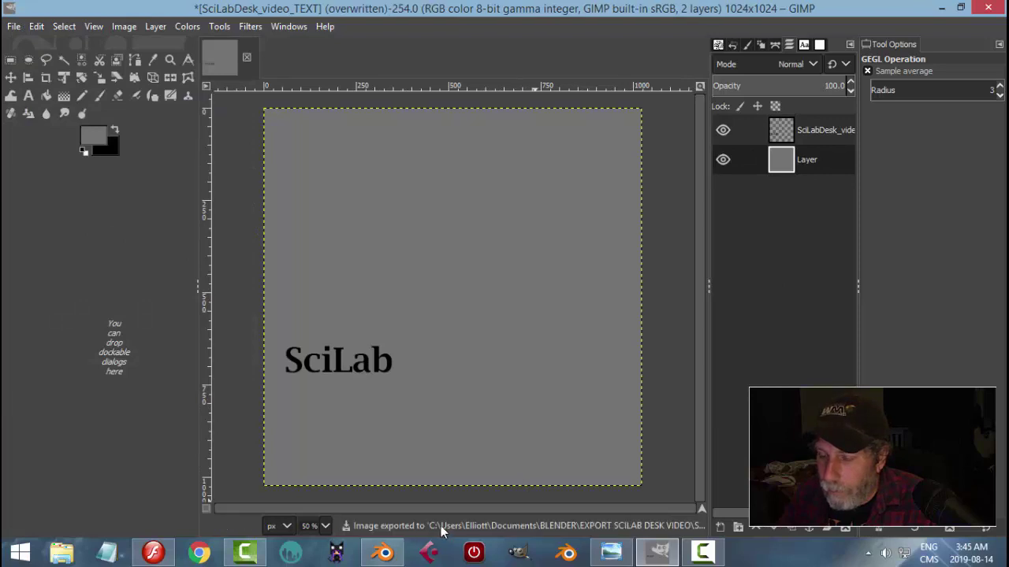
- Switch to Blender and replace the UV layout view with the Node Editor showing the desk material's nodes
click(384, 551)
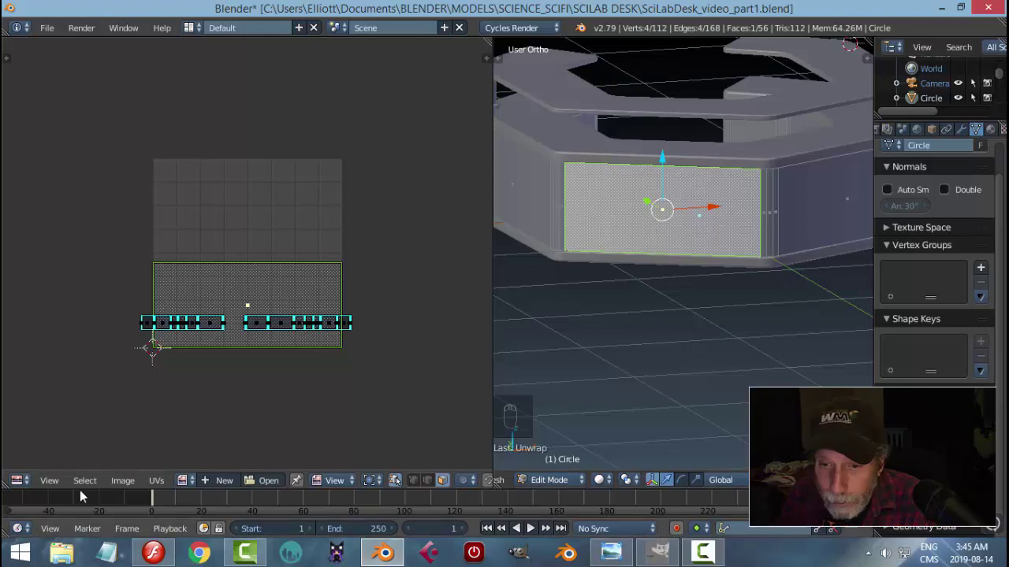
click(17, 480)
click(62, 318)
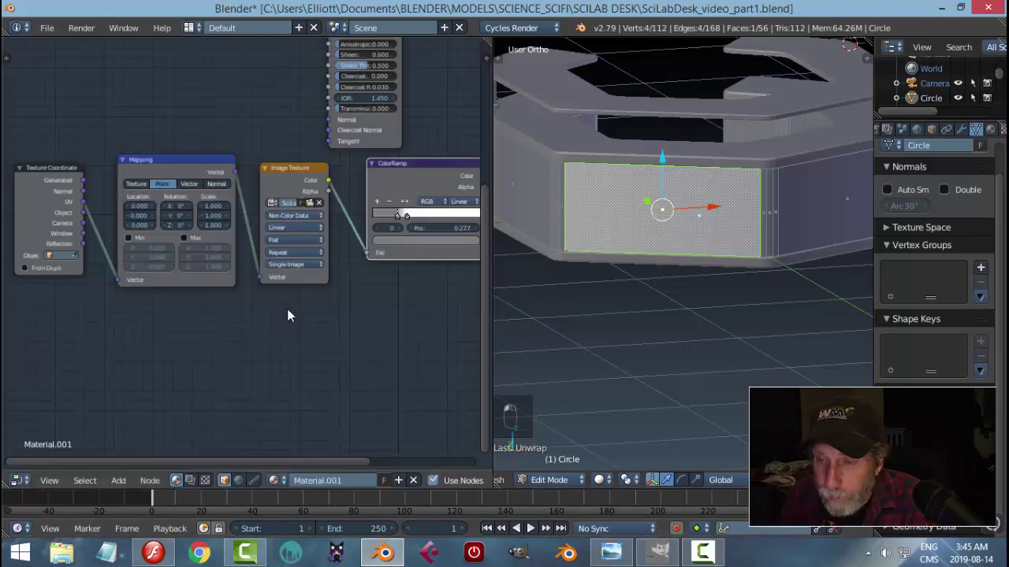
scroll(320, 346, down, 2)
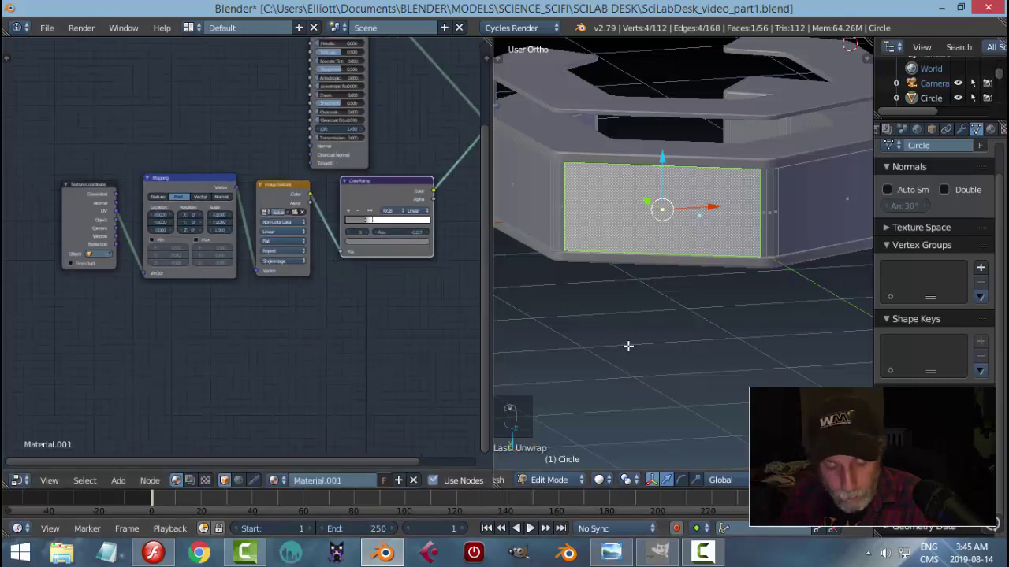
- Return the desk to Object Mode and display it with rendered shading
key(Tab)
key(shift+z)
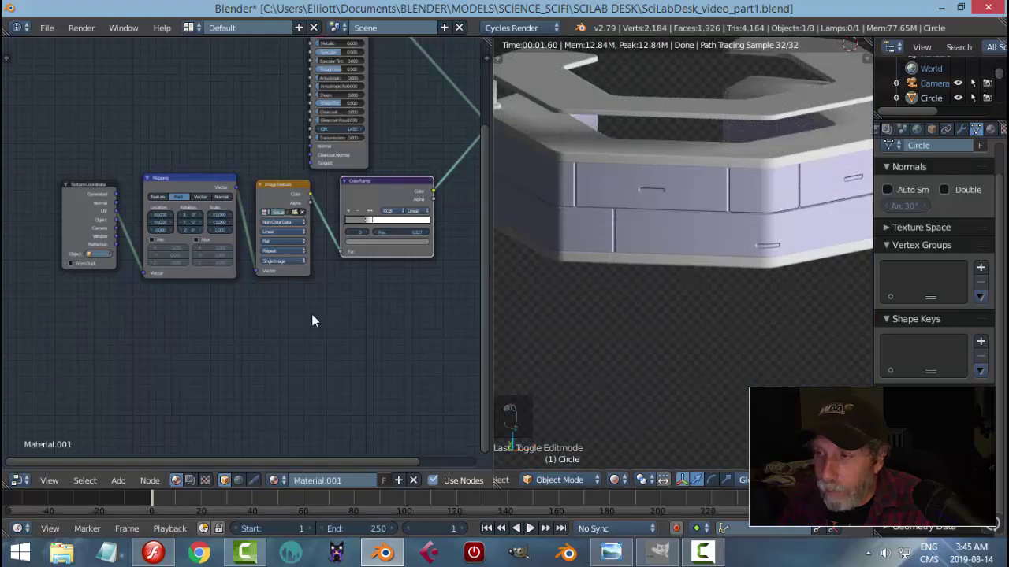
key(shift+z)
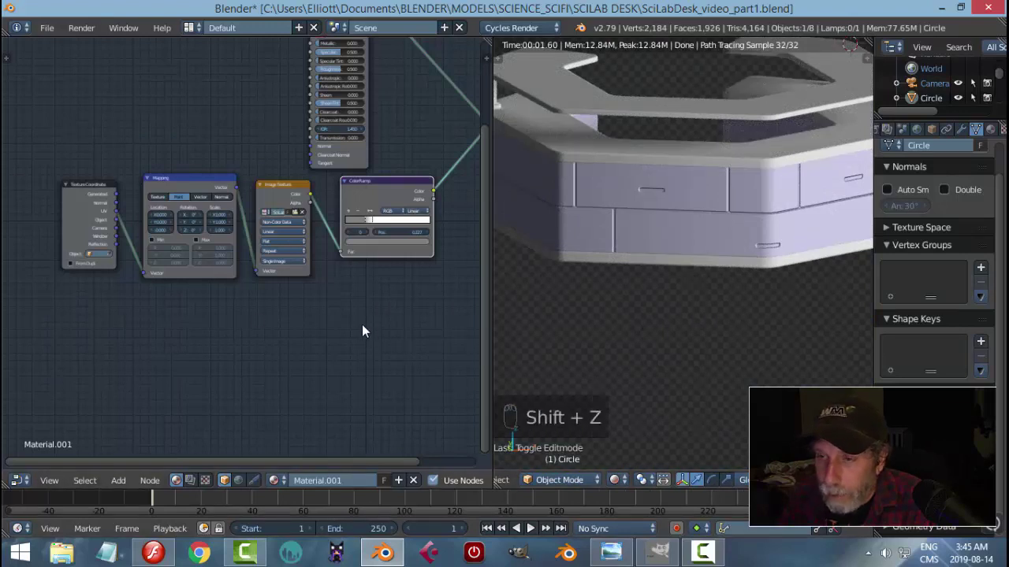
- Duplicate the Texture Coordinate, Mapping, Image Texture and ColorRamp nodes and place the copies below the originals
key(a)
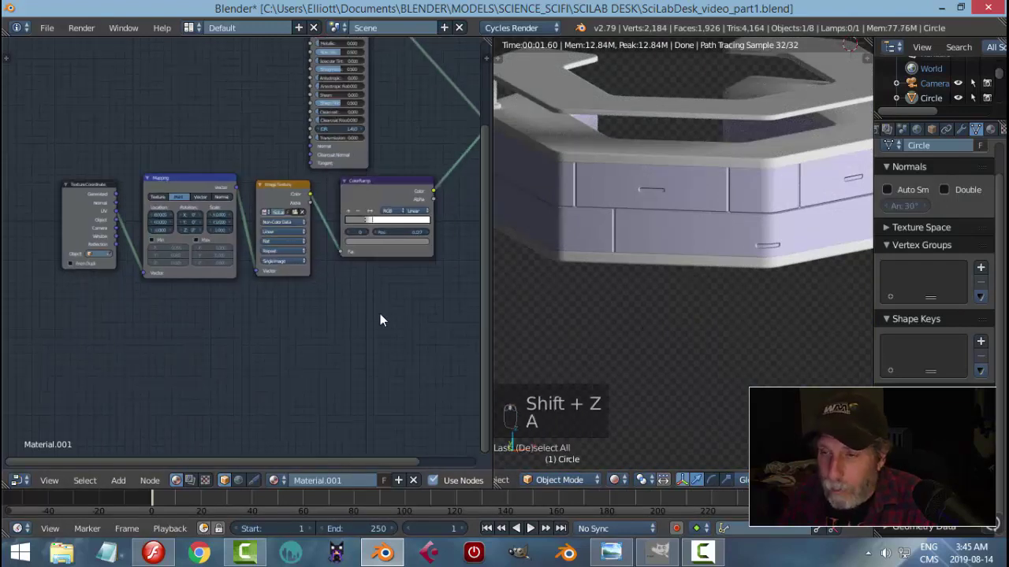
scroll(380, 317, down, 1)
key(b)
drag(447, 311, 88, 231)
key(shift+d)
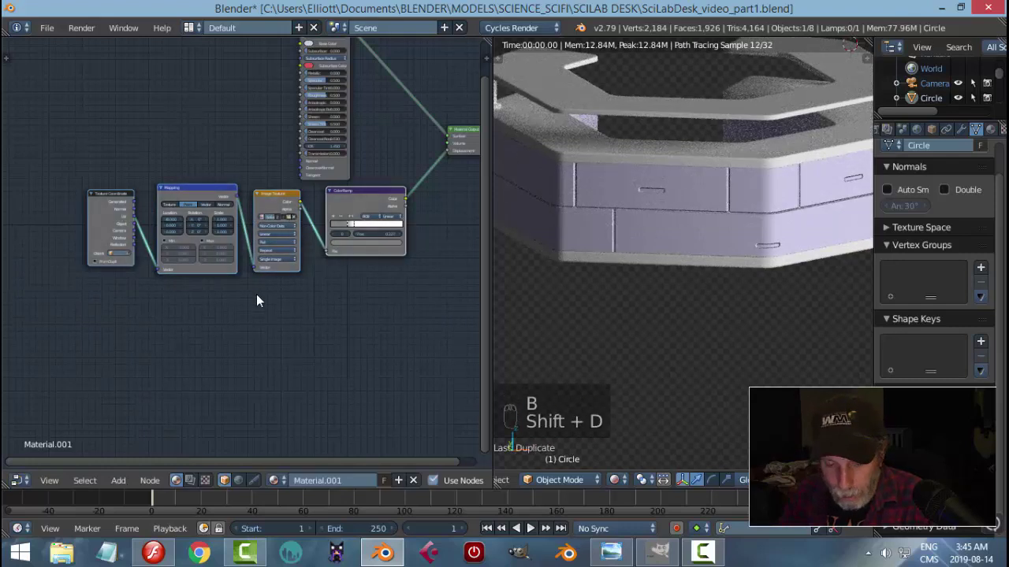
key(g)
click(241, 416)
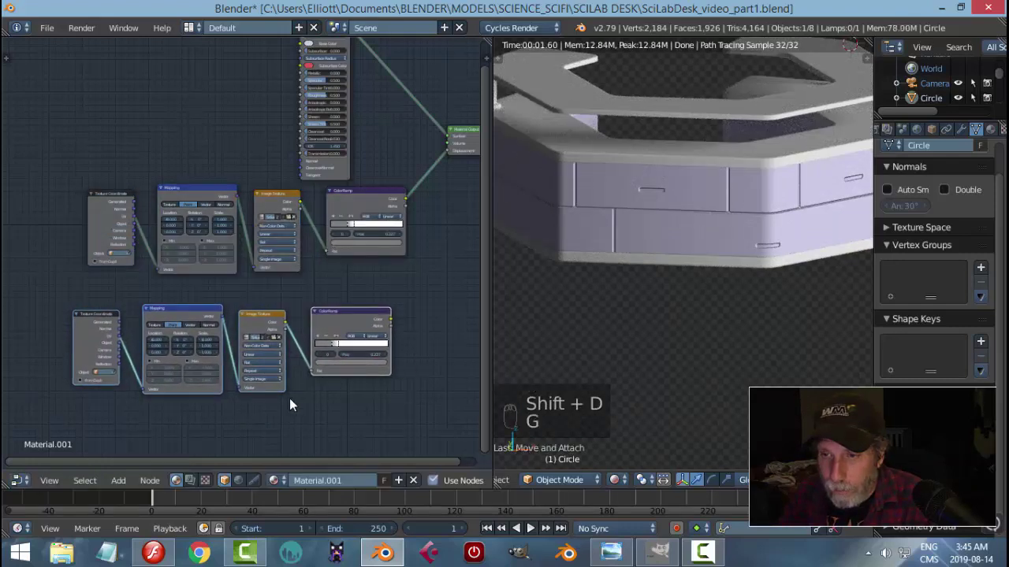
- Replace the image in the duplicated Image Texture node with SciLabDesk_video_TEXT.png from the EXPORT SCILAB DESK VIDEO folder
middle_drag(395, 321, 289, 309)
scroll(290, 309, up, 2)
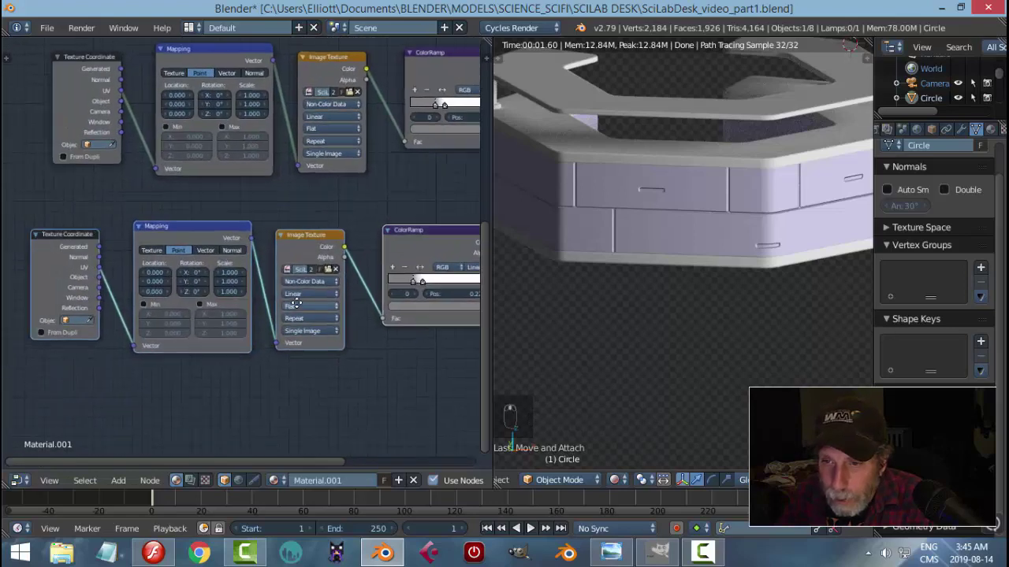
scroll(323, 305, up, 1)
click(352, 273)
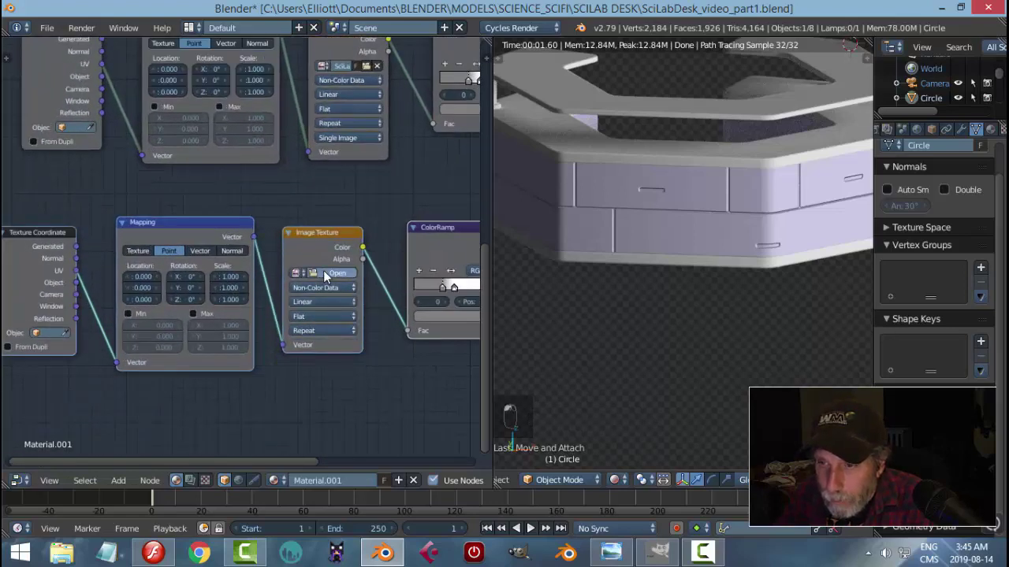
click(331, 274)
click(49, 239)
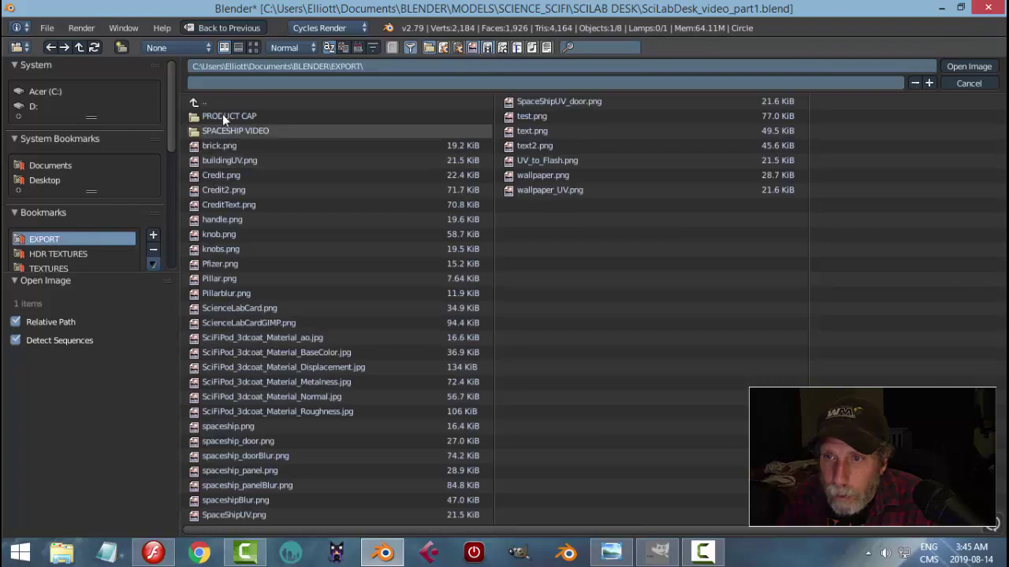
click(200, 104)
click(272, 160)
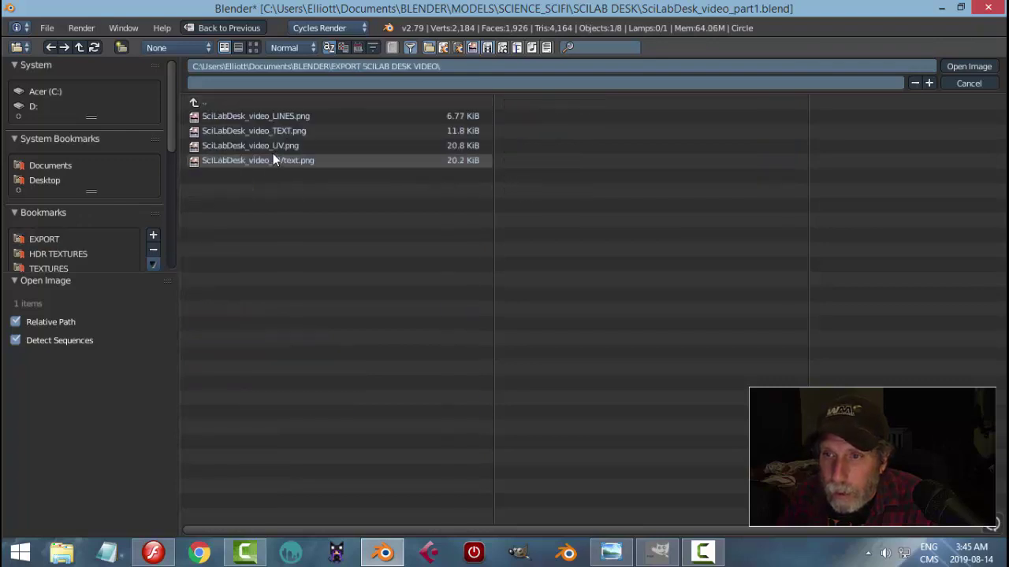
click(278, 131)
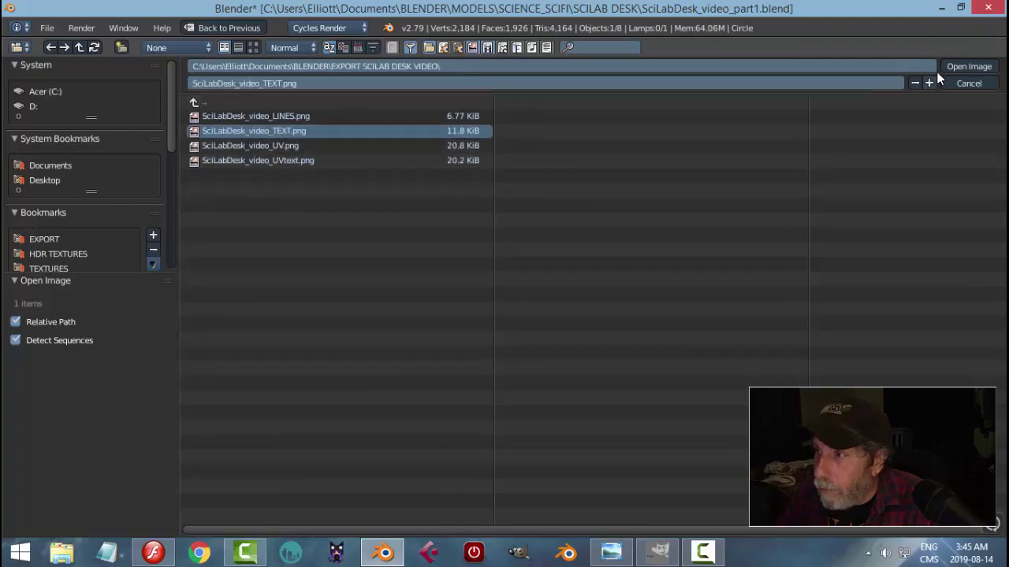
click(967, 66)
- Insert a Math node set to Add between the original ColorRamp and the Displacement input, and link the duplicated ColorRamp's color to its second value
middle_drag(314, 305, 369, 270)
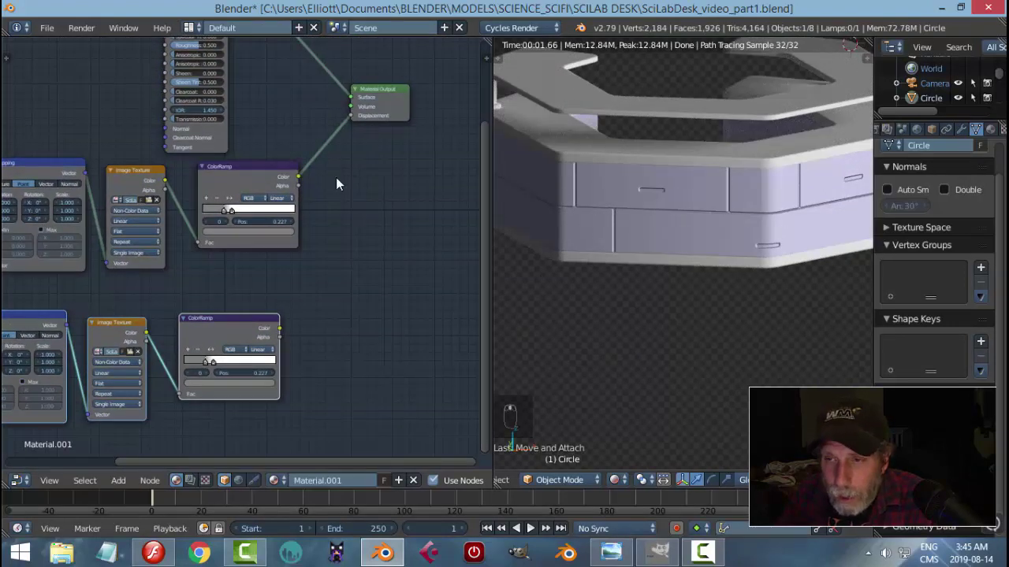
key(shift+a)
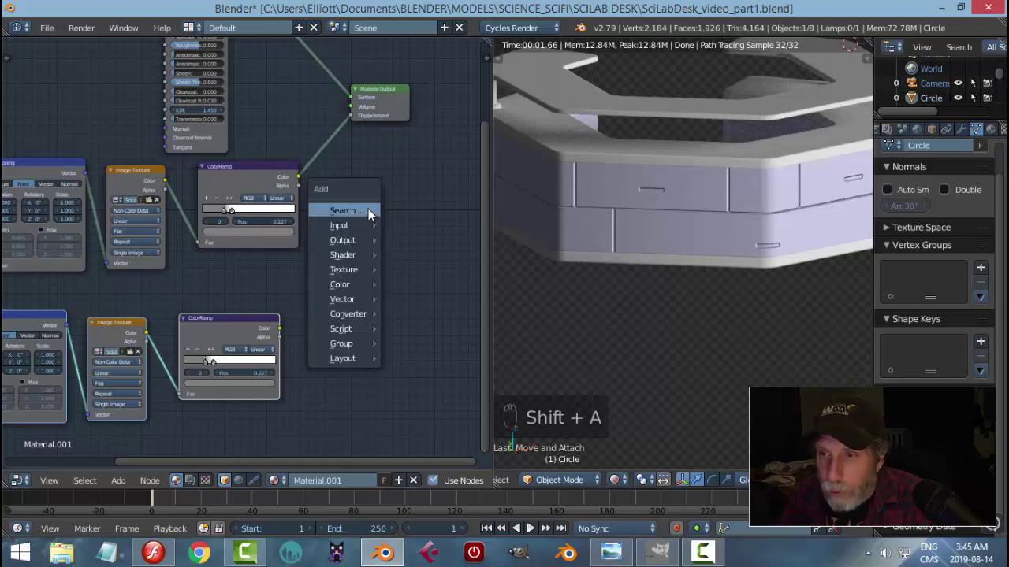
mouse_move(389, 314)
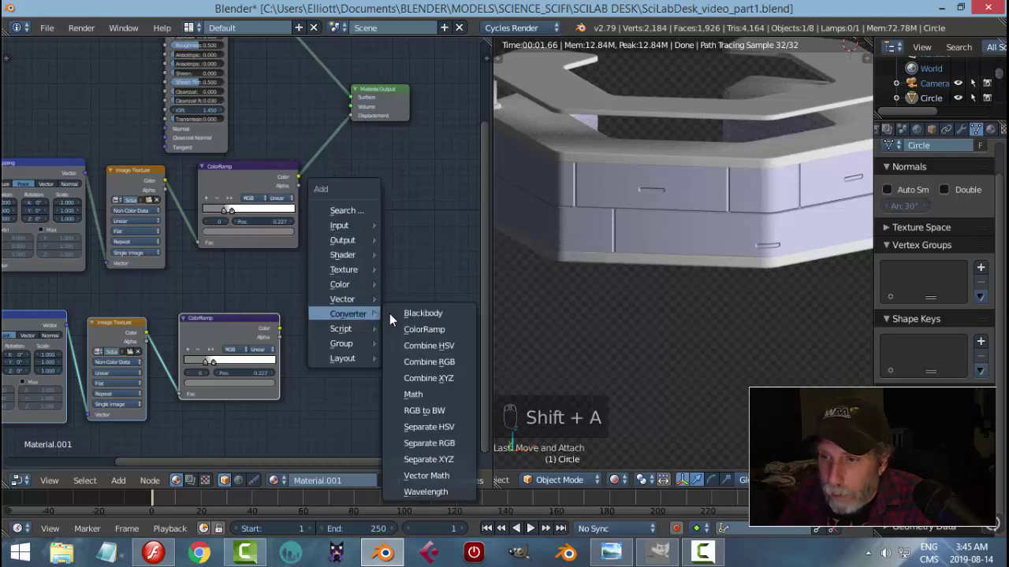
click(422, 392)
scroll(379, 254, up, 3)
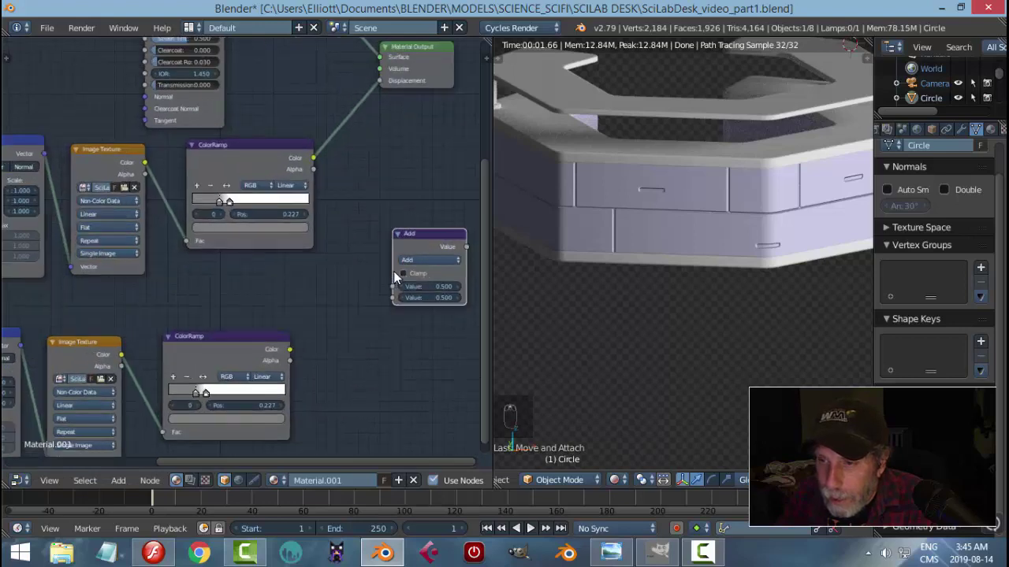
click(382, 103)
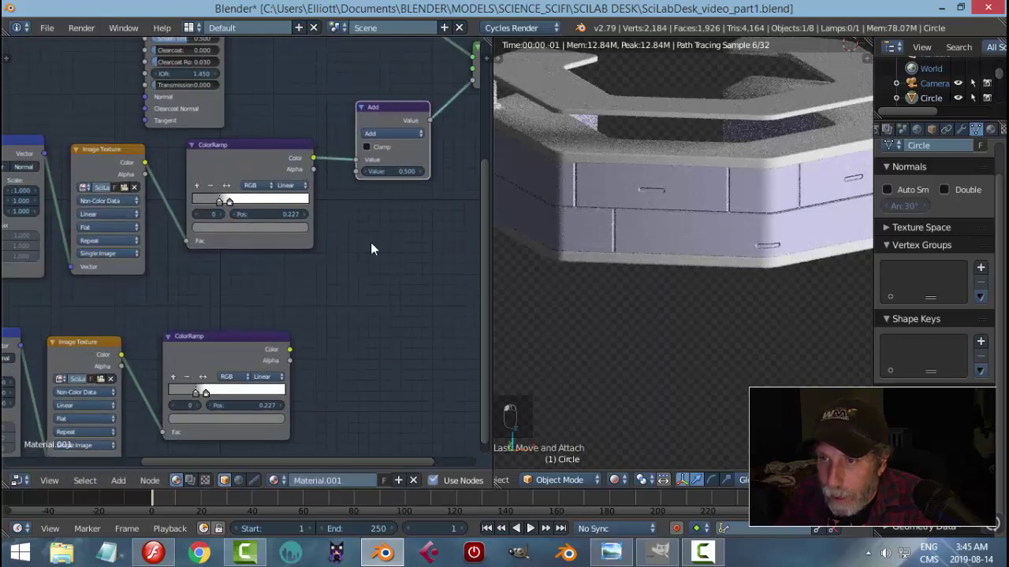
drag(291, 349, 352, 171)
scroll(363, 300, down, 3)
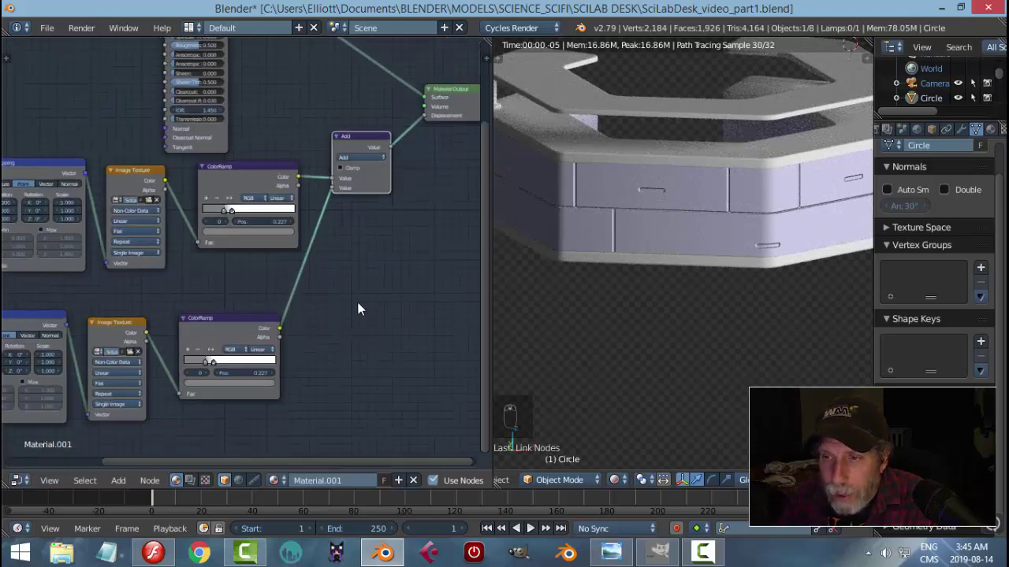
- Widen the properties area so the desk's UV map names can be read in full
scroll(270, 344, up, 1)
middle_drag(155, 230, 197, 194)
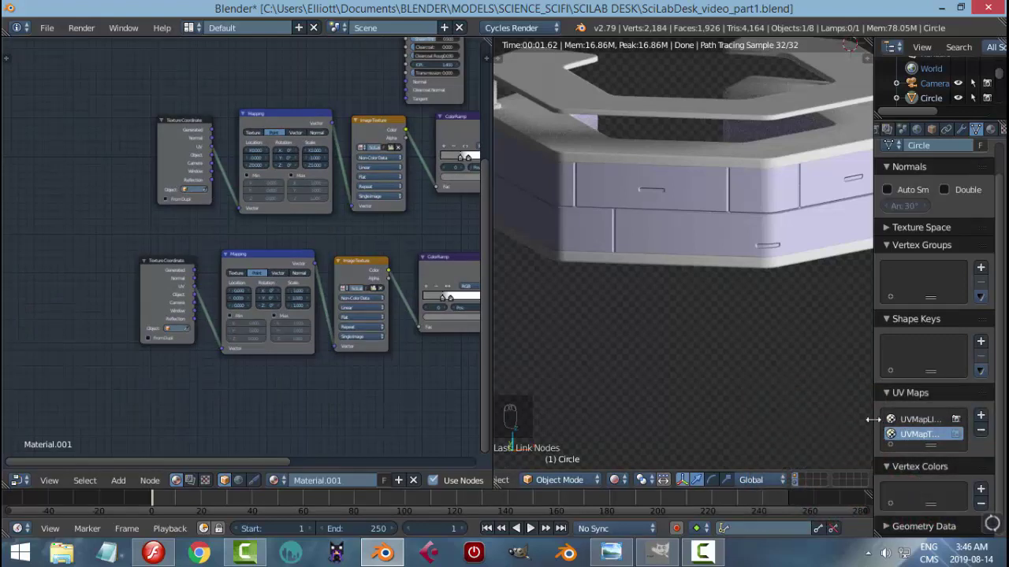
drag(873, 419, 812, 420)
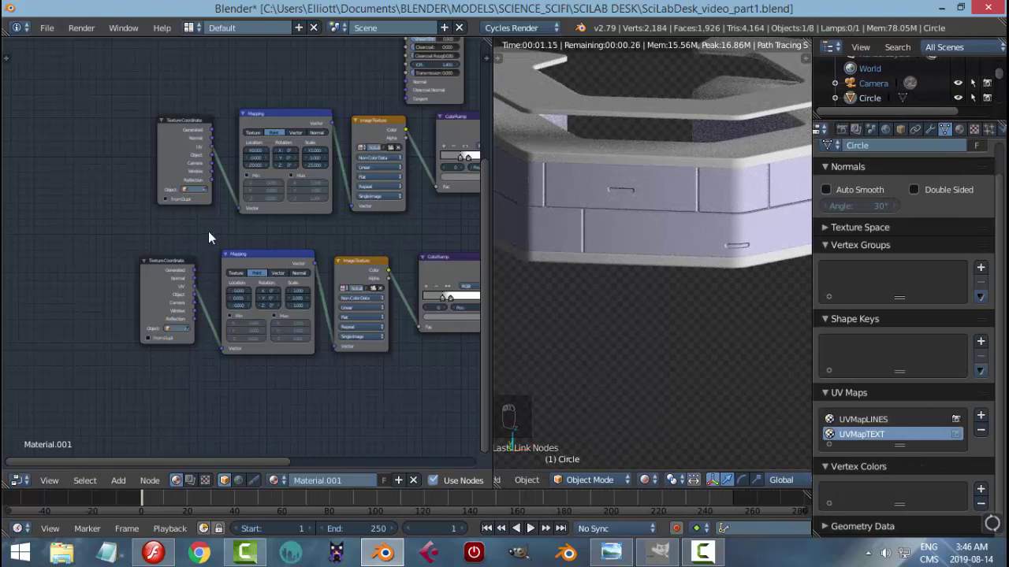
- Switch the original Texture Coordinate node to a UV Map node that uses UVMapLINES
scroll(203, 221, up, 1)
click(153, 87)
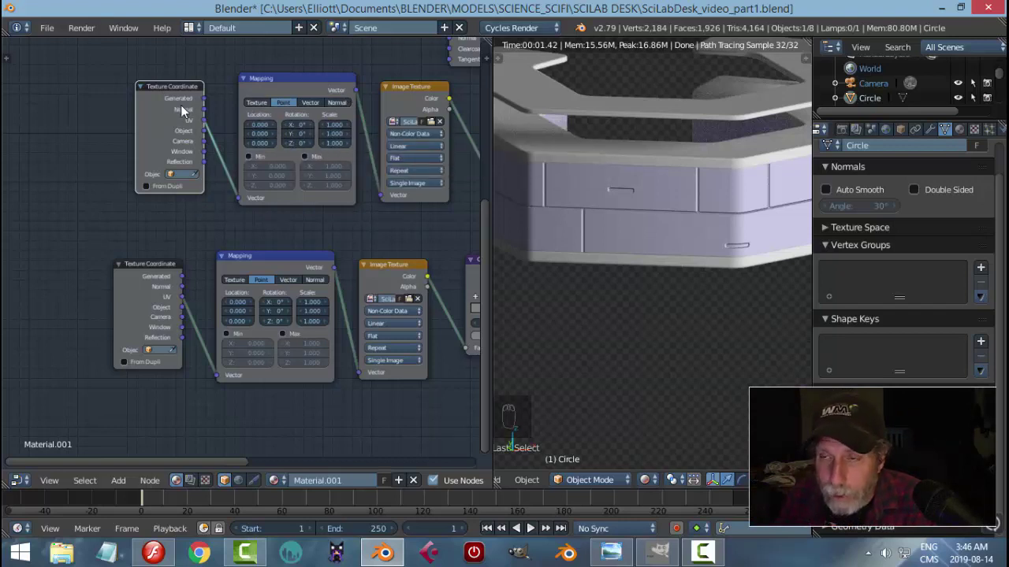
click(411, 87)
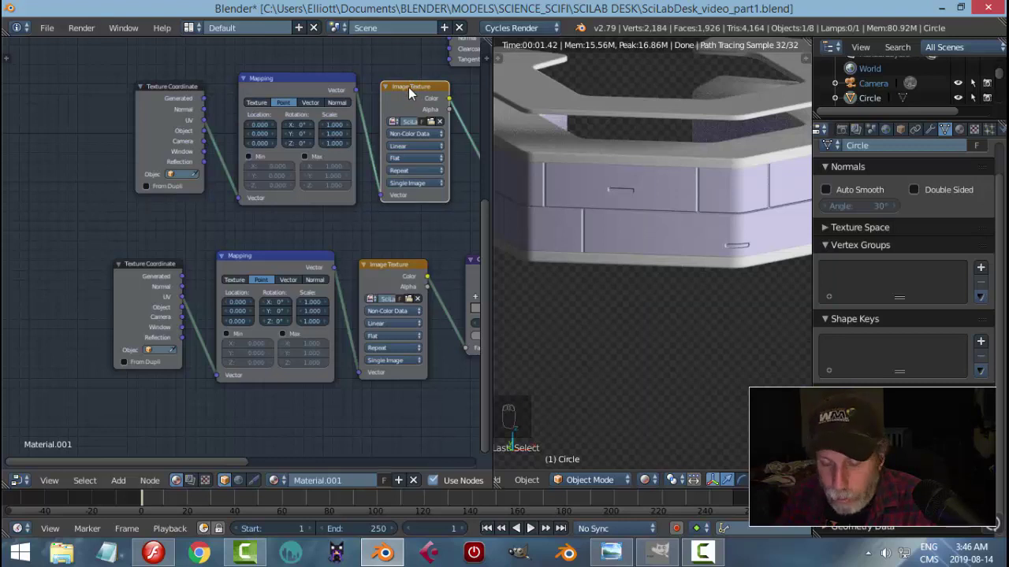
click(188, 93)
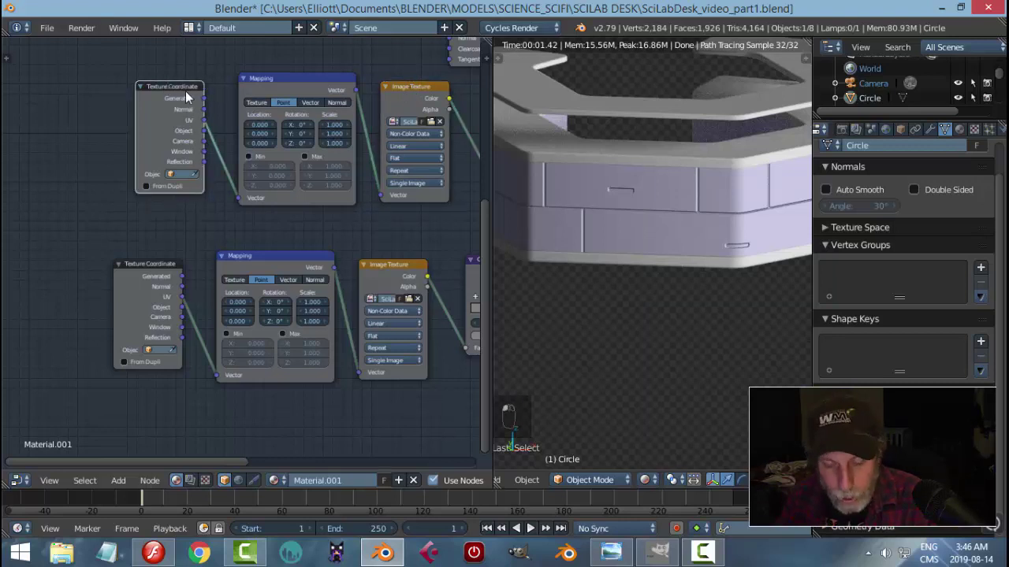
key(shift+s)
mouse_move(174, 55)
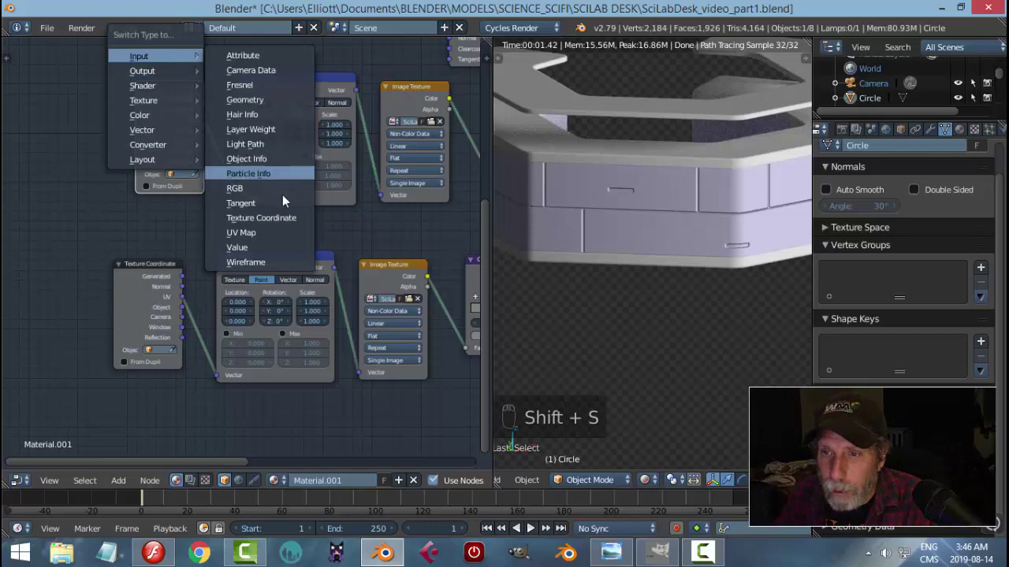
click(254, 233)
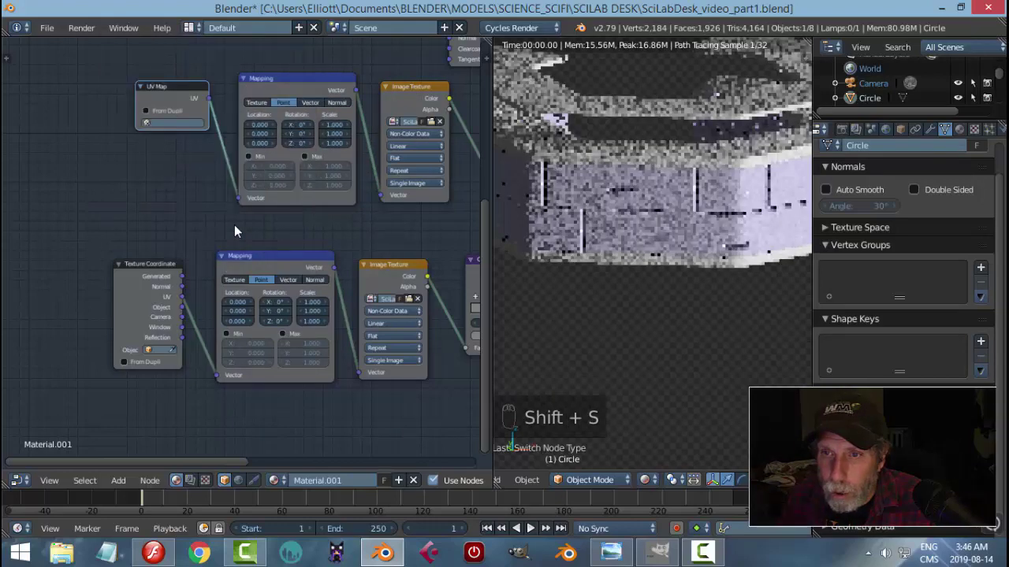
click(173, 122)
click(166, 139)
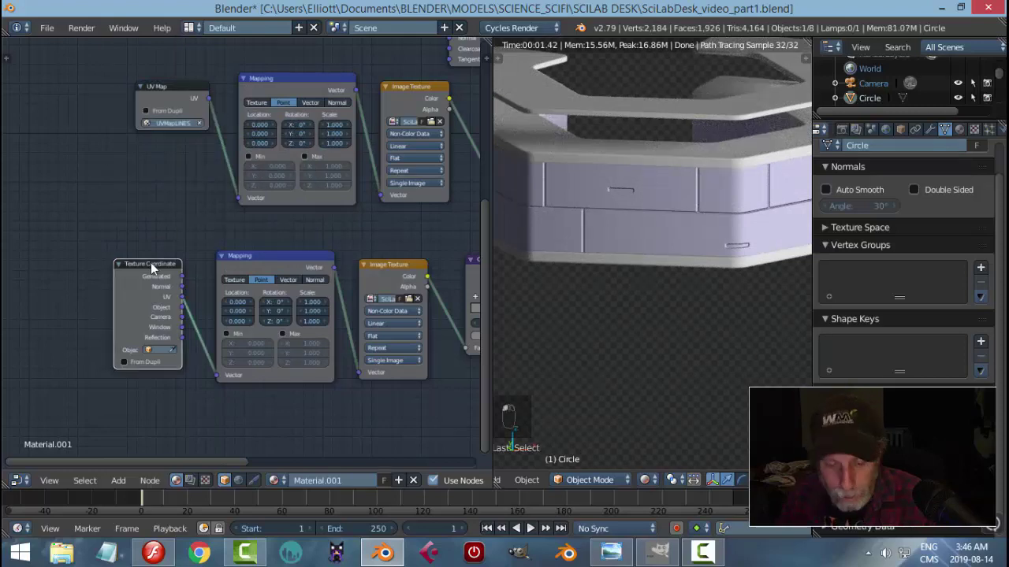
- Switch the duplicated Texture Coordinate node to a UV Map node using UVMapTEXT and inspect the SciLab text on the desk
key(shift+s)
mouse_move(150, 263)
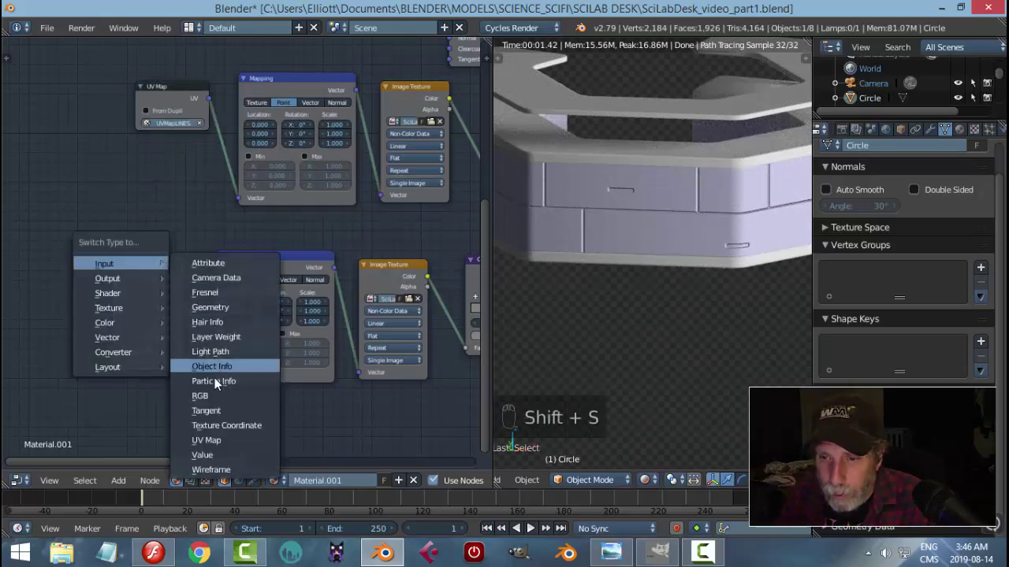
click(214, 439)
click(149, 300)
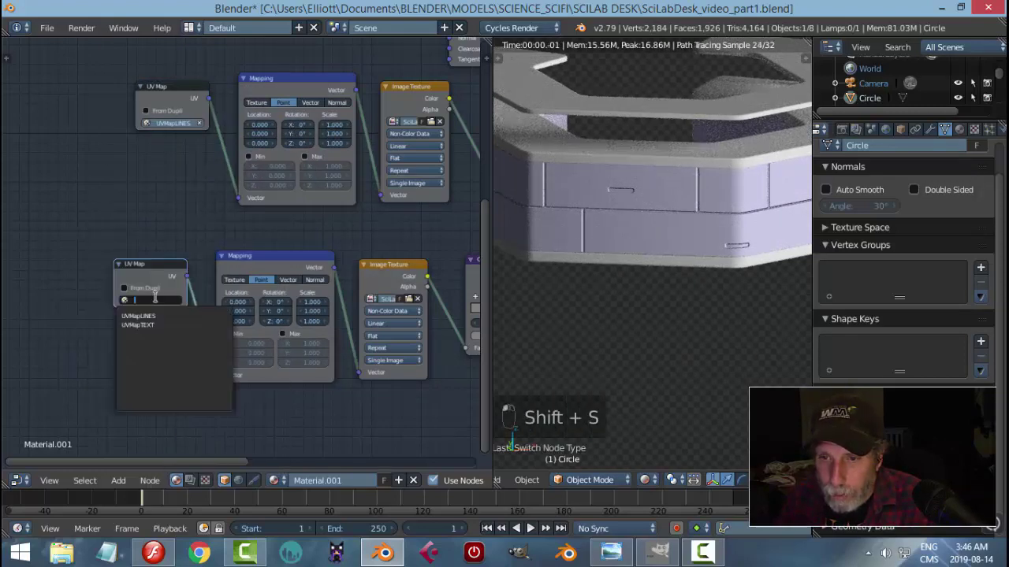
click(158, 322)
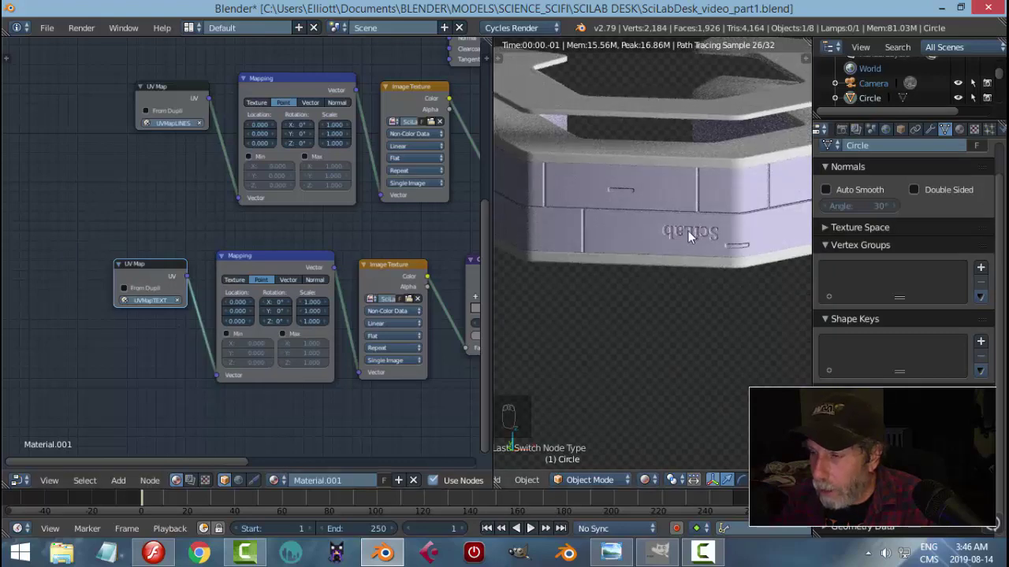
middle_drag(693, 288, 648, 278)
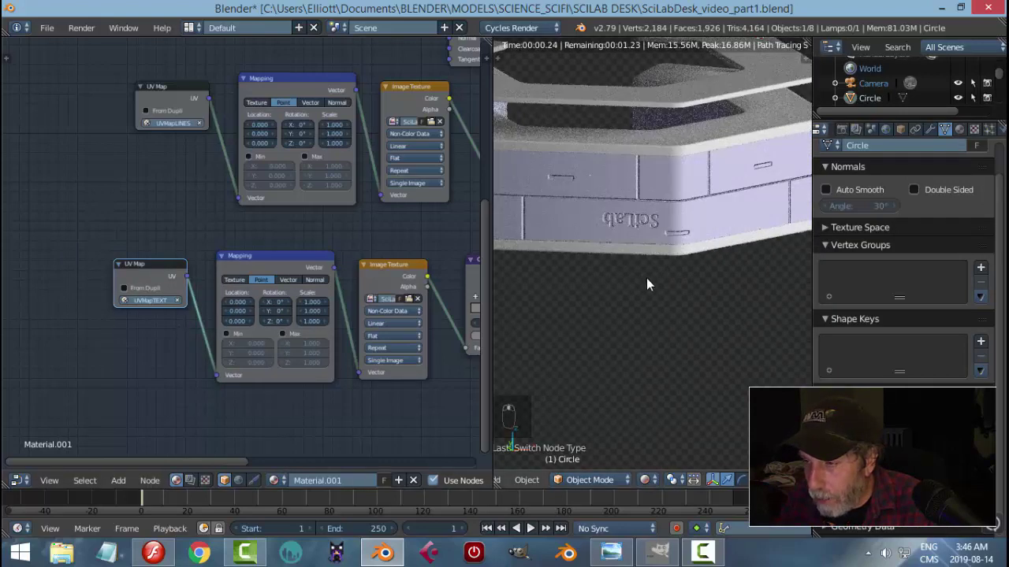
middle_drag(654, 229, 624, 296)
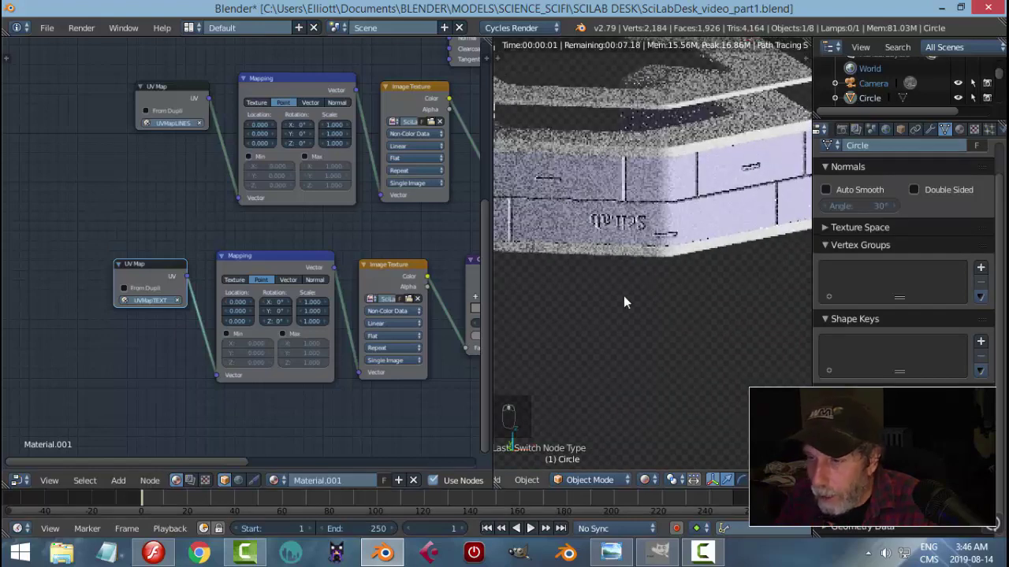
- Replace the node layout with the UV/Image Editor and put the desk in Edit Mode
click(15, 480)
click(58, 367)
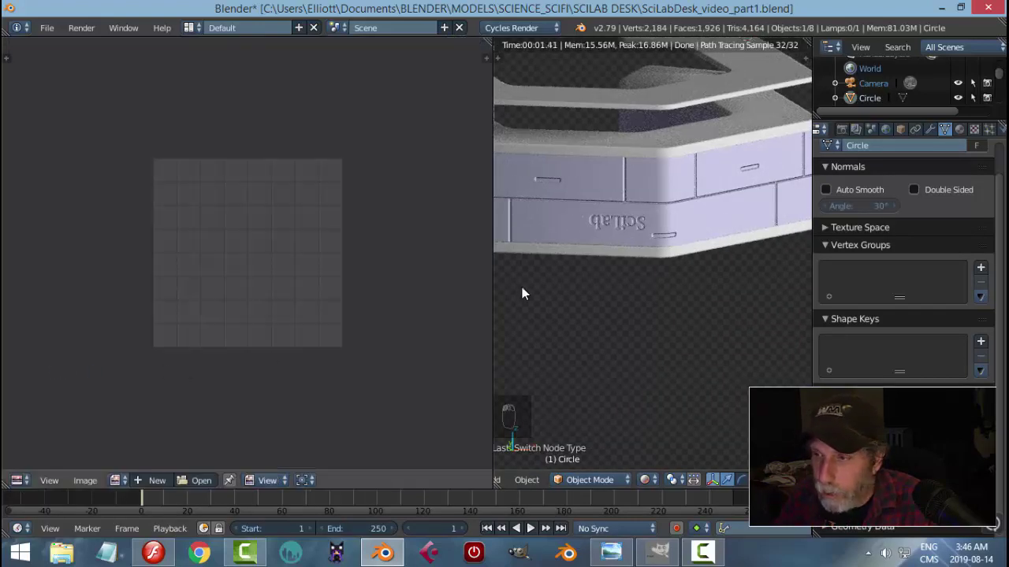
key(Tab)
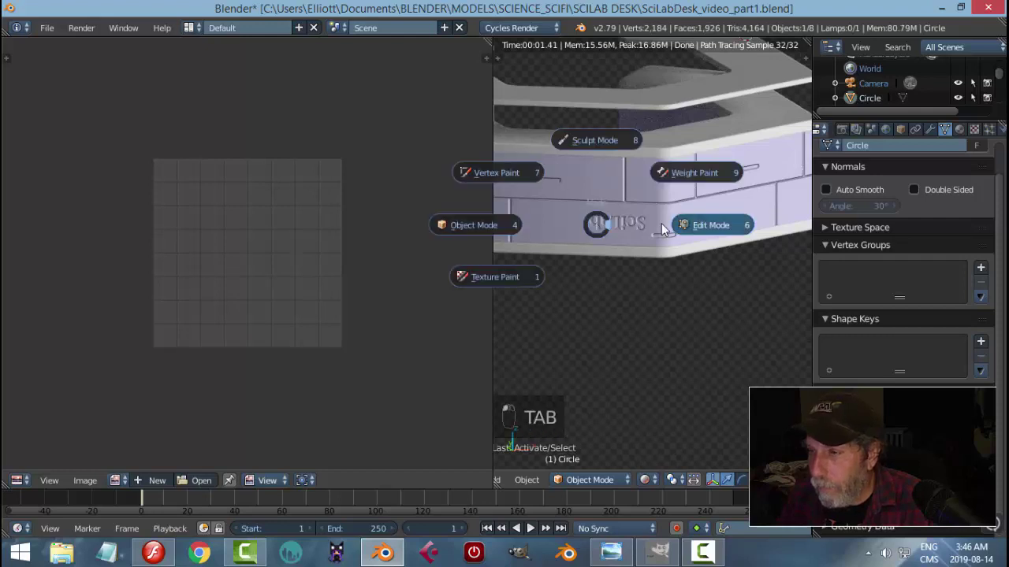
click(662, 228)
- Rotate the front panel's UV face by 180 degrees and check the SciLab text in rendered shading
key(shift+z)
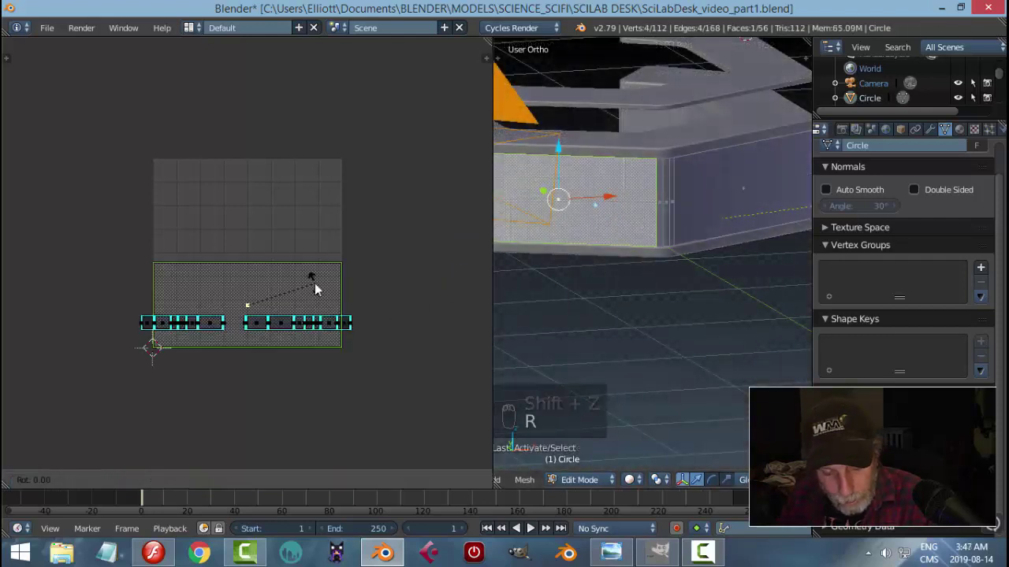
text(180)
key(Return)
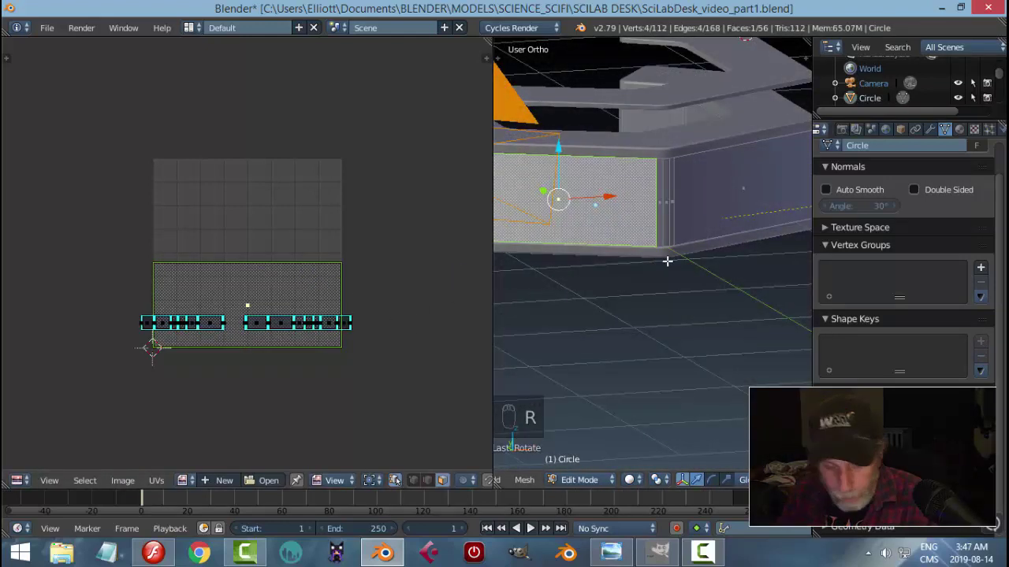
key(shift+z)
middle_drag(607, 264, 536, 275)
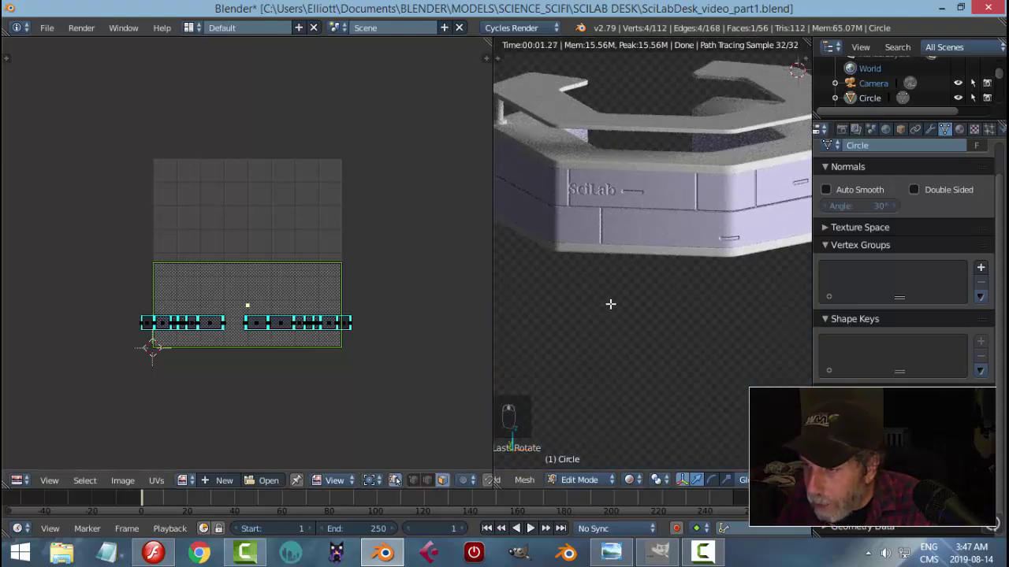
middle_drag(615, 290, 647, 304)
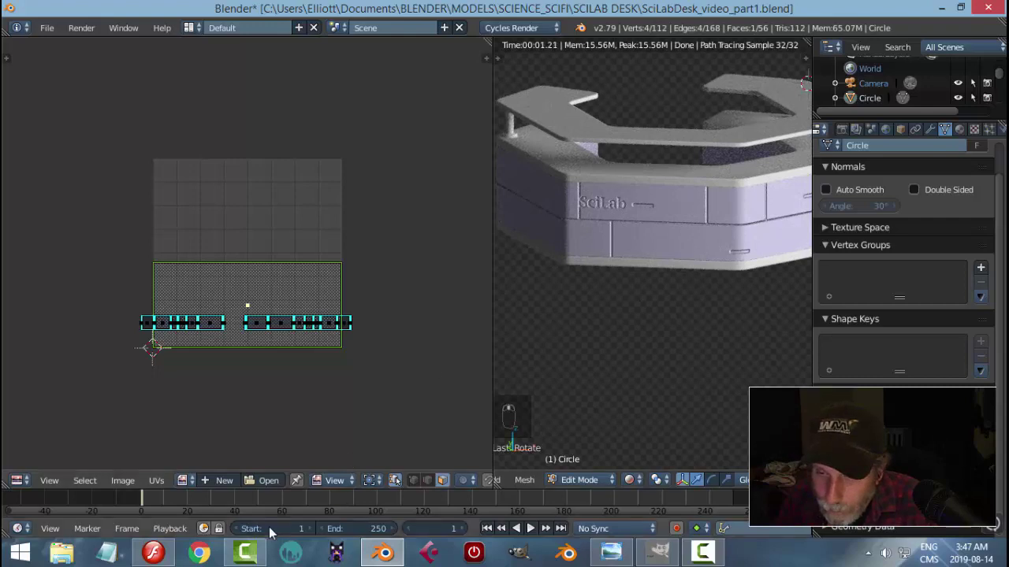
- Move the front panel's UV face up and to the left so the SciLab text sits on the desk's lower front panel
click(153, 553)
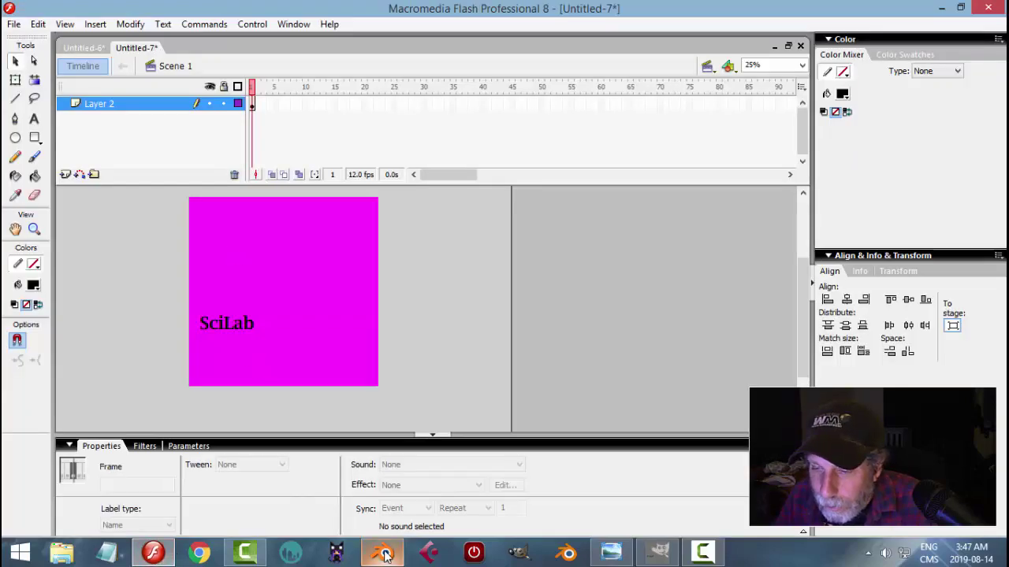
mouse_move(386, 556)
click(382, 476)
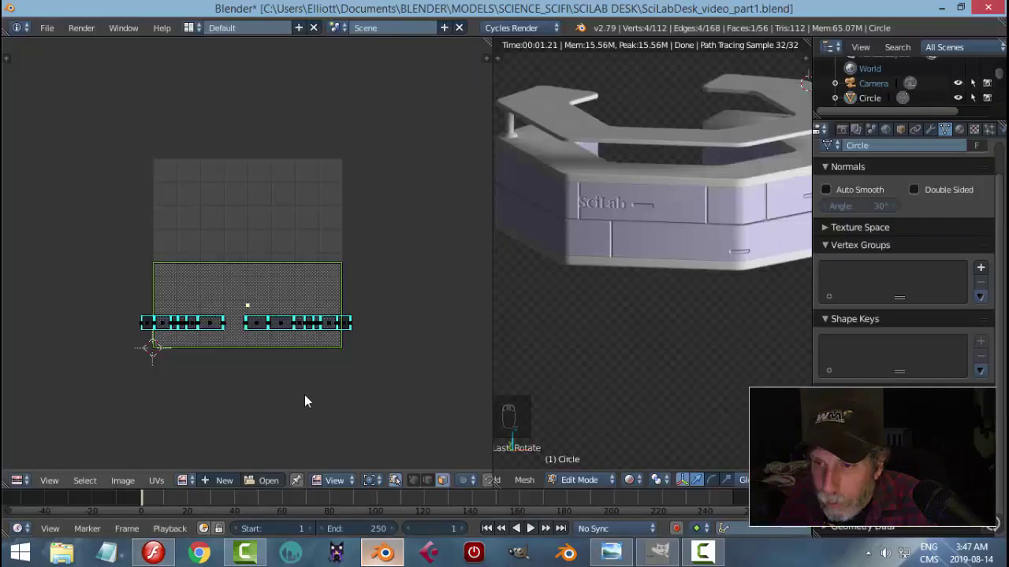
key(g)
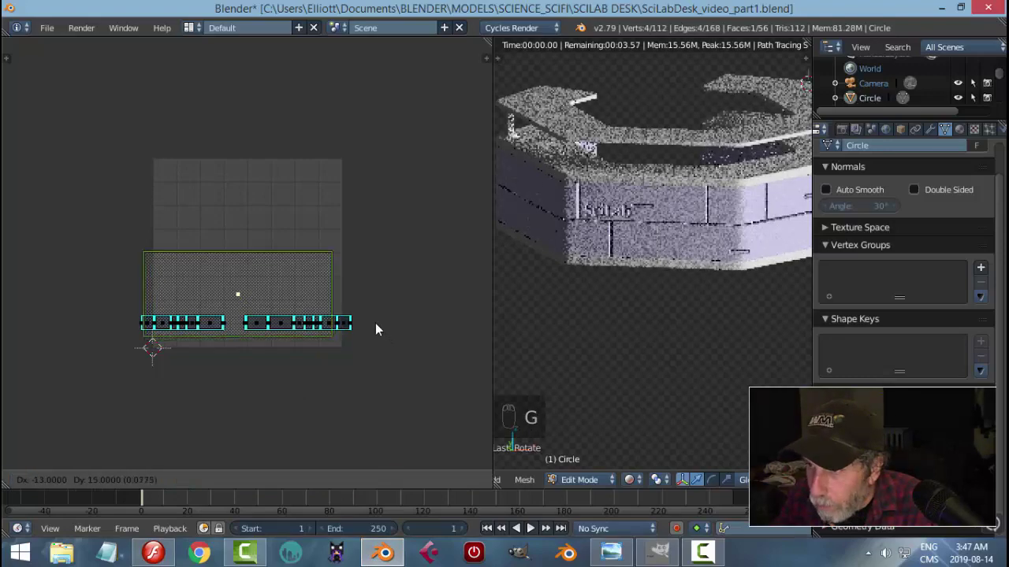
click(341, 302)
scroll(674, 288, up, 4)
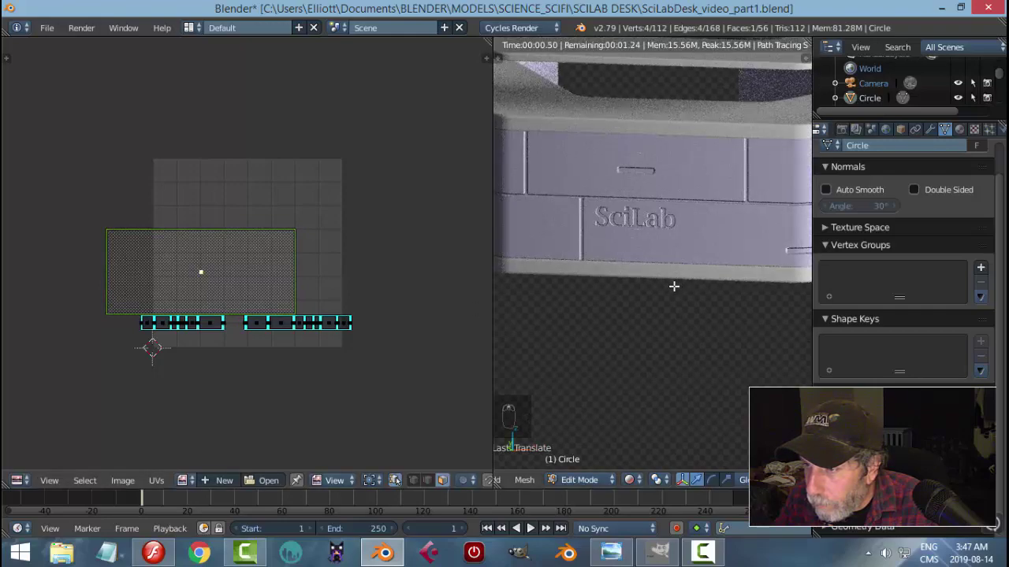
middle_drag(636, 270, 670, 276)
scroll(672, 278, up, 3)
scroll(587, 331, down, 1)
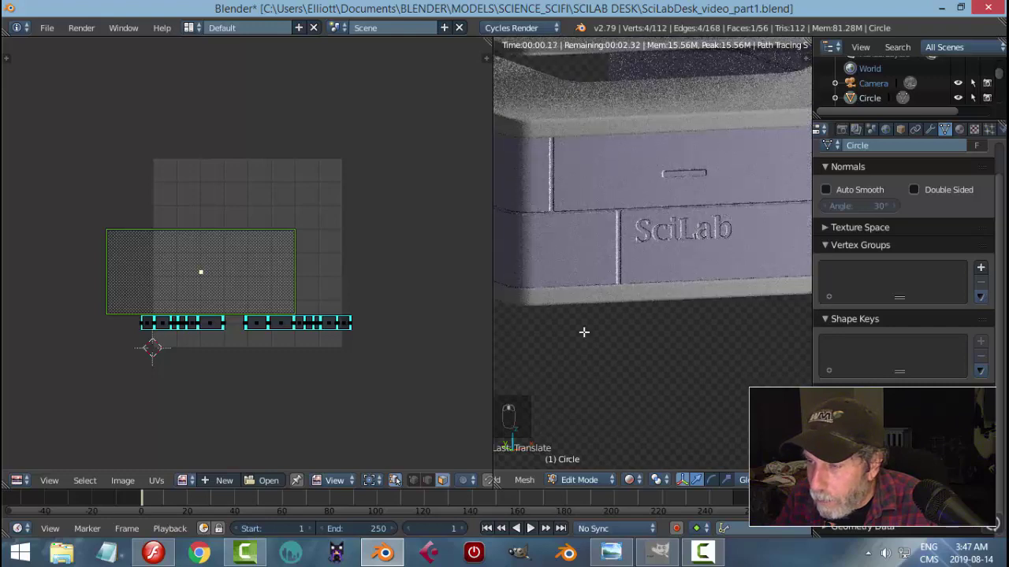
- Bring back the material nodes and move the grey stop of the text's ColorRamp past the white stop to position 0.391
click(24, 481)
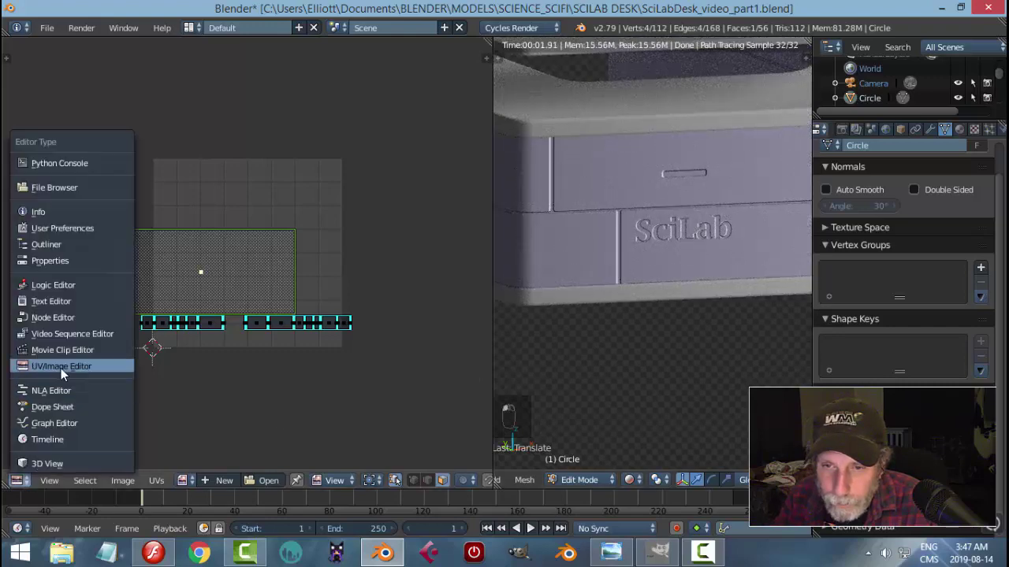
click(66, 318)
scroll(417, 384, up, 3)
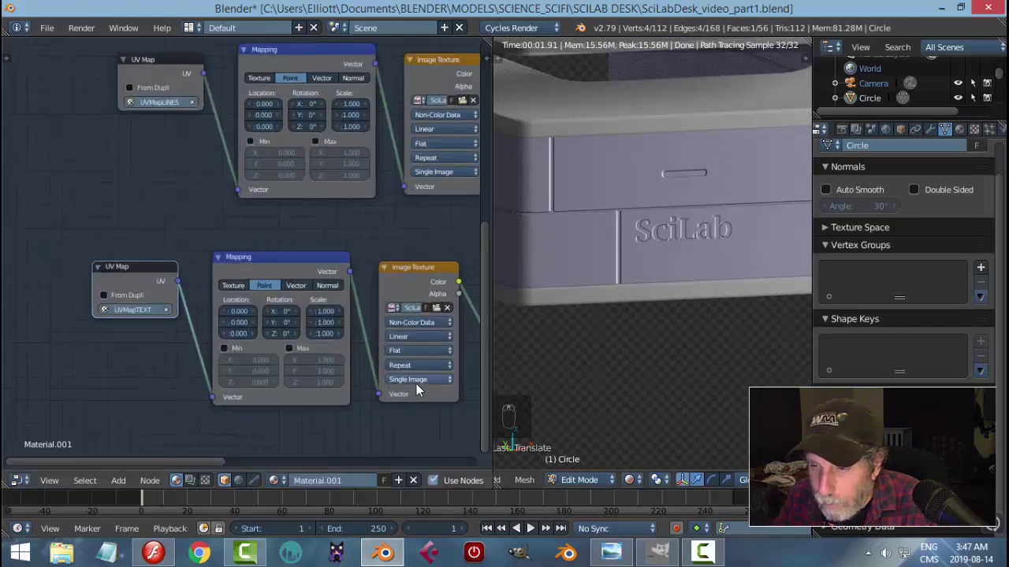
scroll(411, 383, up, 1)
middle_drag(226, 329, 116, 319)
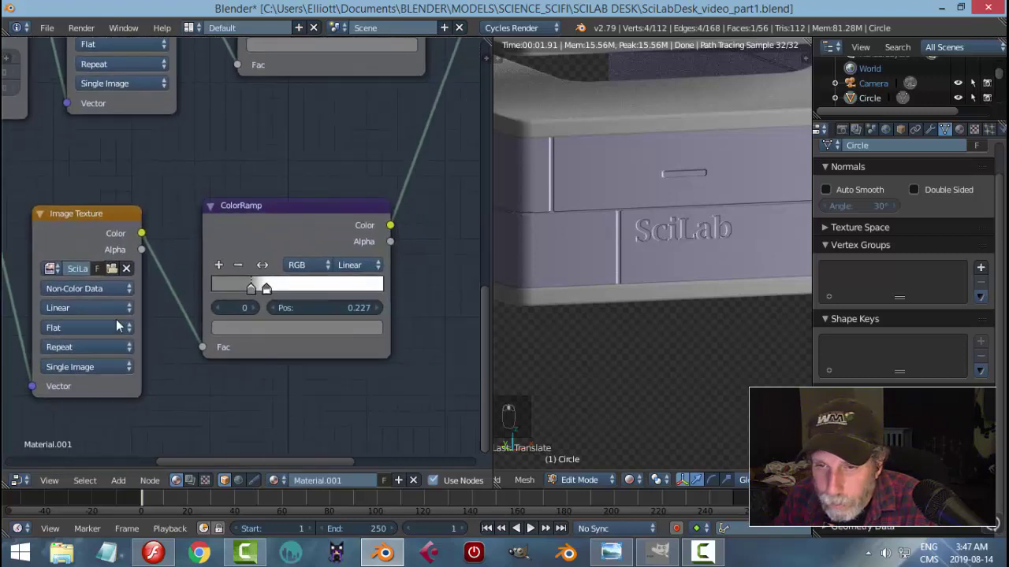
scroll(343, 390, up, 1)
scroll(343, 390, up, 1)
middle_drag(340, 391, 276, 380)
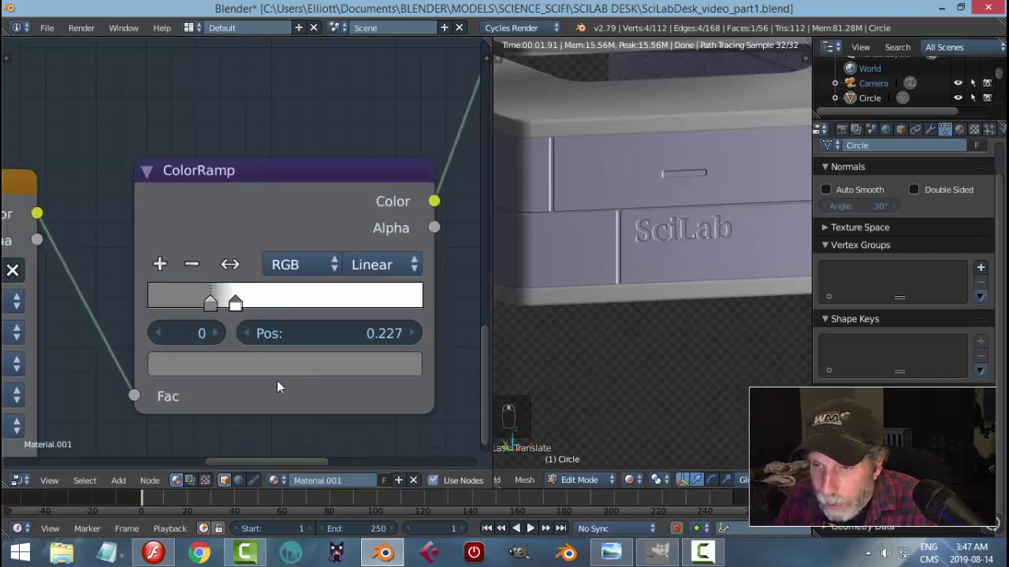
scroll(208, 333, up, 1)
drag(207, 313, 259, 316)
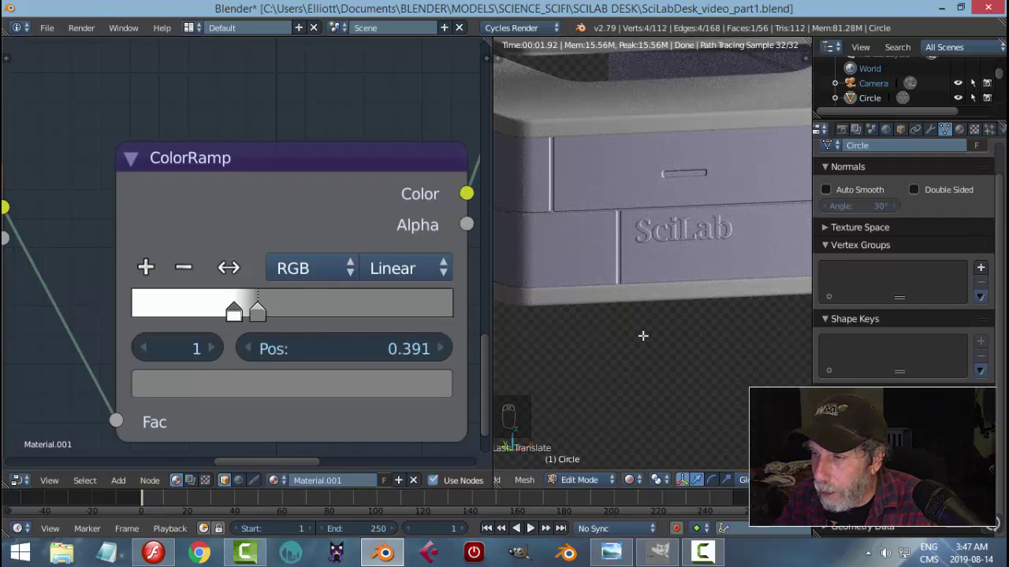
- Switch to Flash, add a new layer and draw a black square about 53 by 53 pixels beside the SciLab text
click(153, 553)
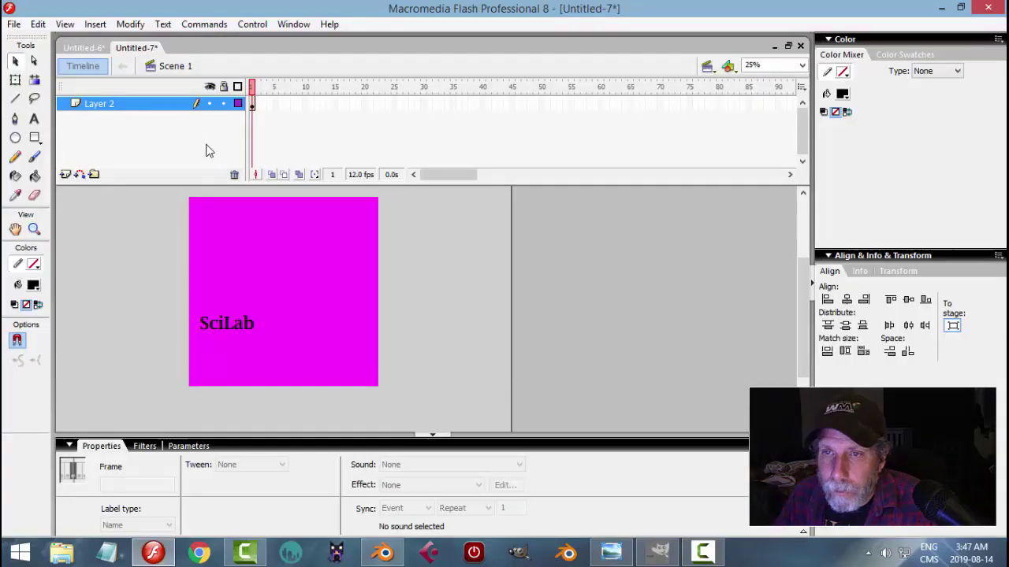
click(66, 174)
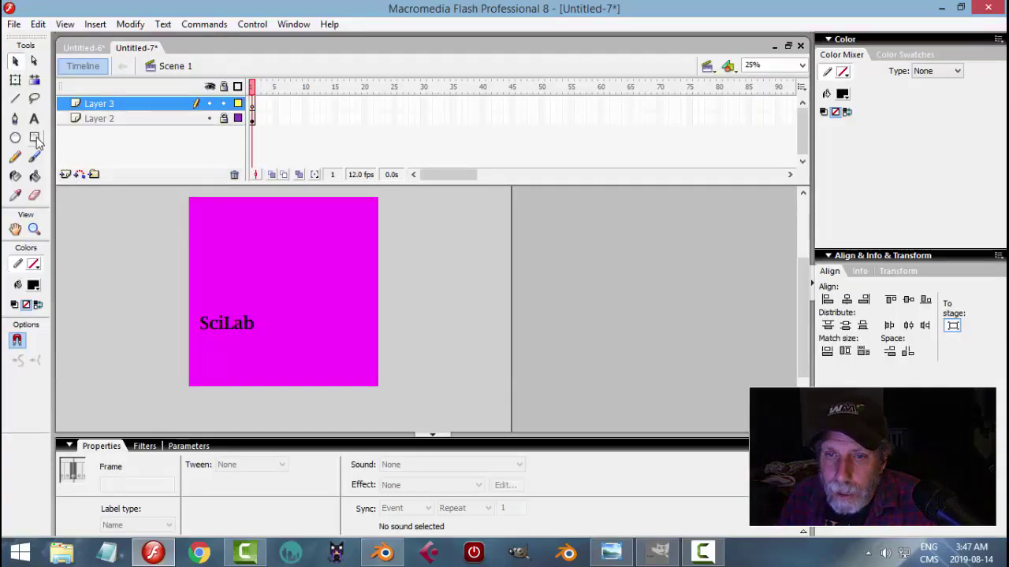
key(r)
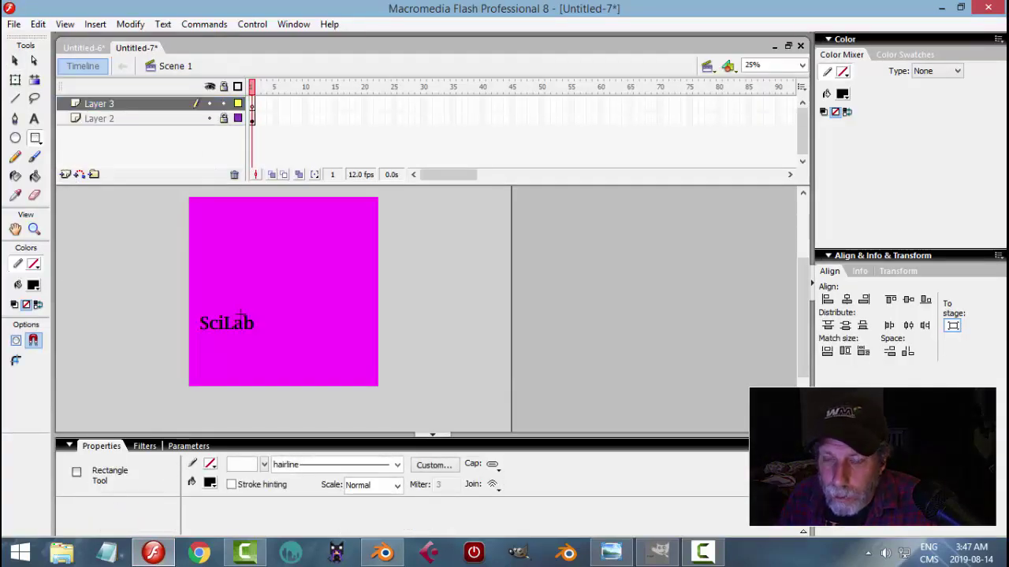
click(801, 66)
click(780, 125)
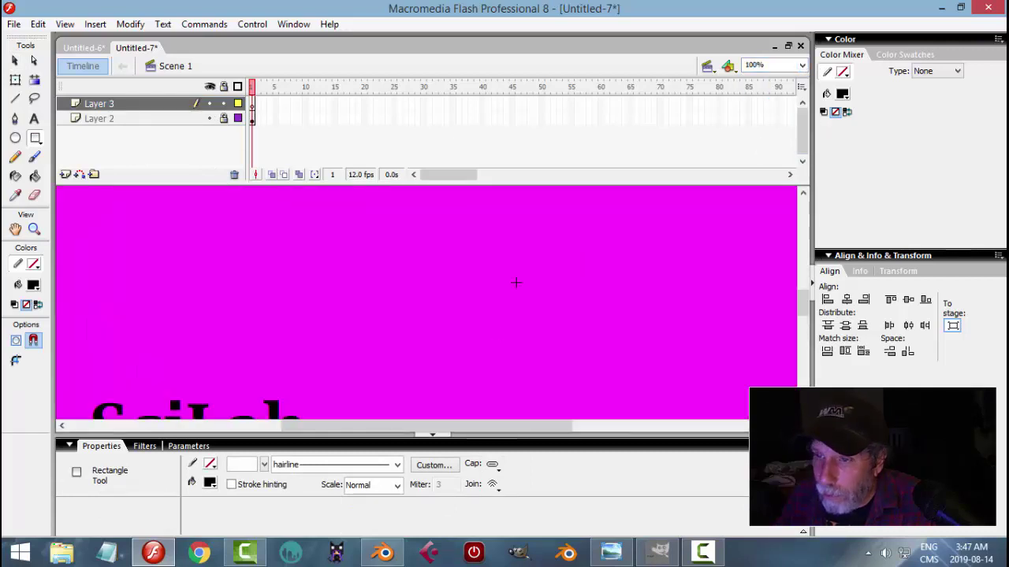
drag(804, 298, 805, 319)
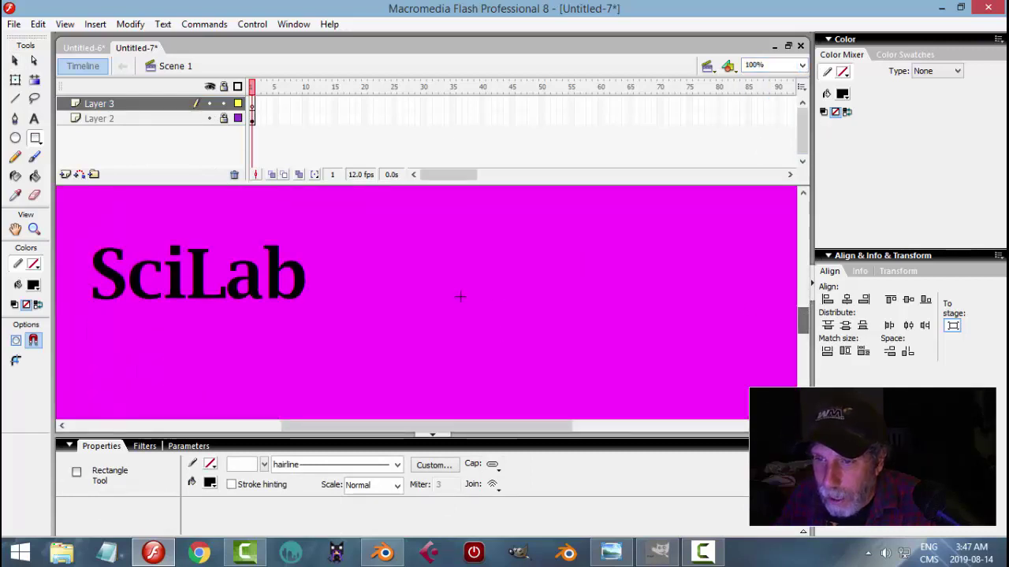
key(a)
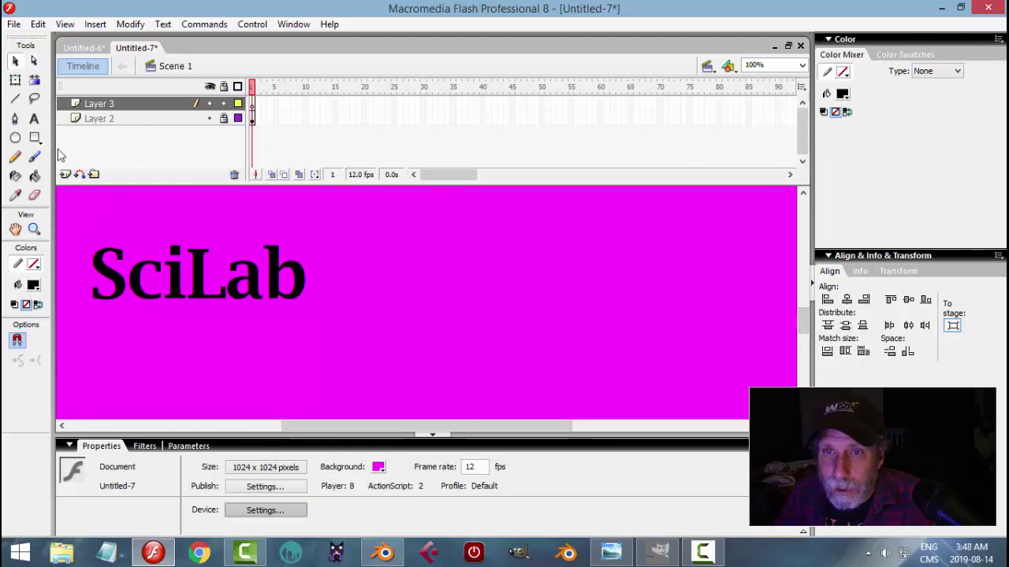
click(34, 137)
drag(366, 251, 396, 290)
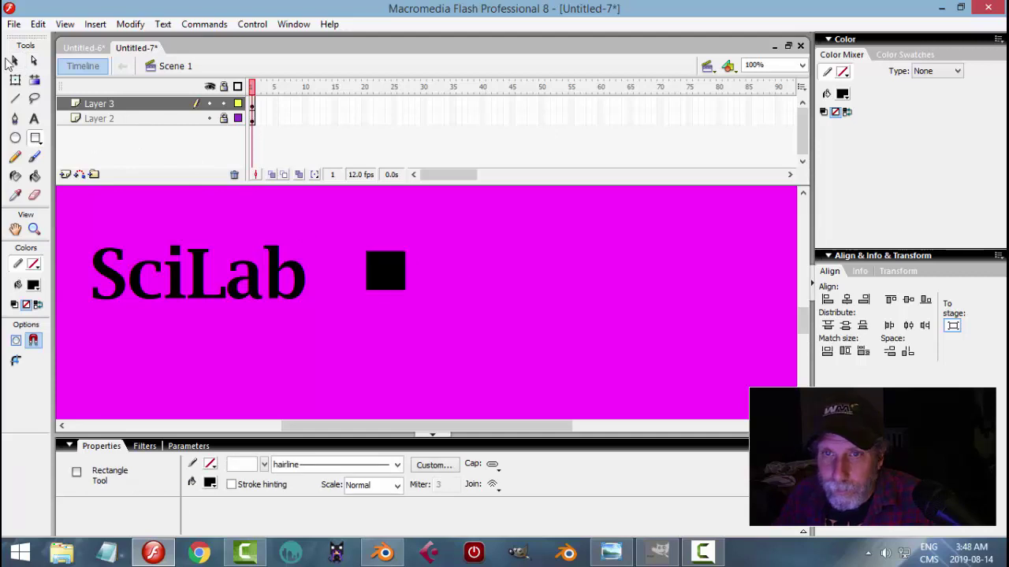
- Rotate the black square into a diamond and duplicate it into a downward-pointing group of three separate diamonds
click(10, 60)
click(389, 263)
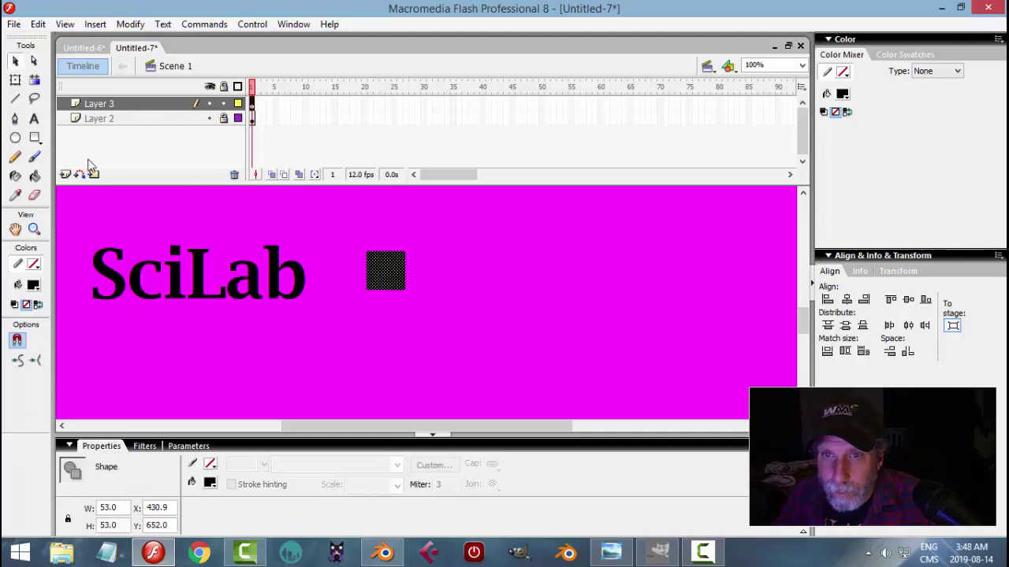
click(14, 80)
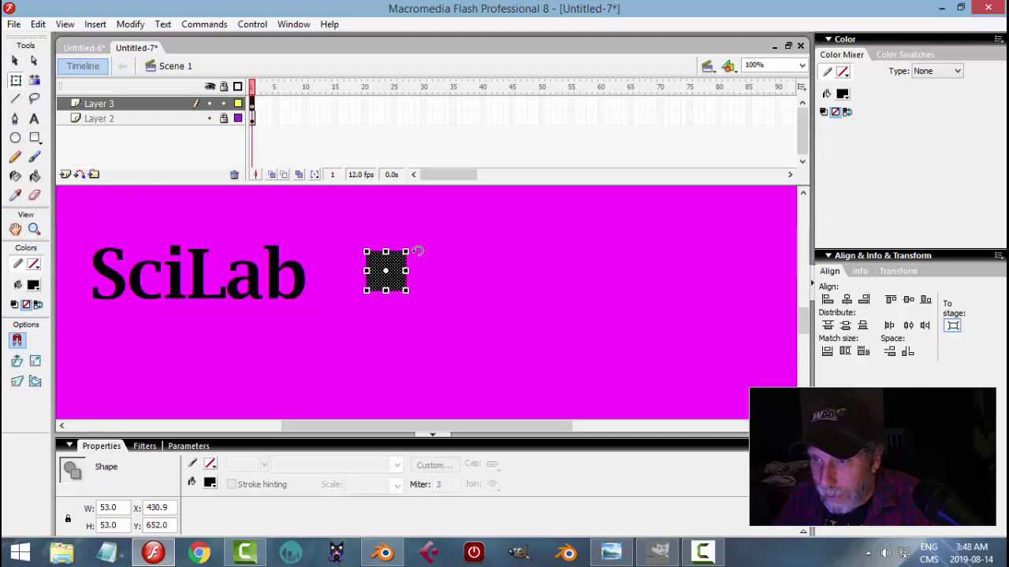
shift+drag(418, 251, 419, 311)
click(15, 60)
click(496, 306)
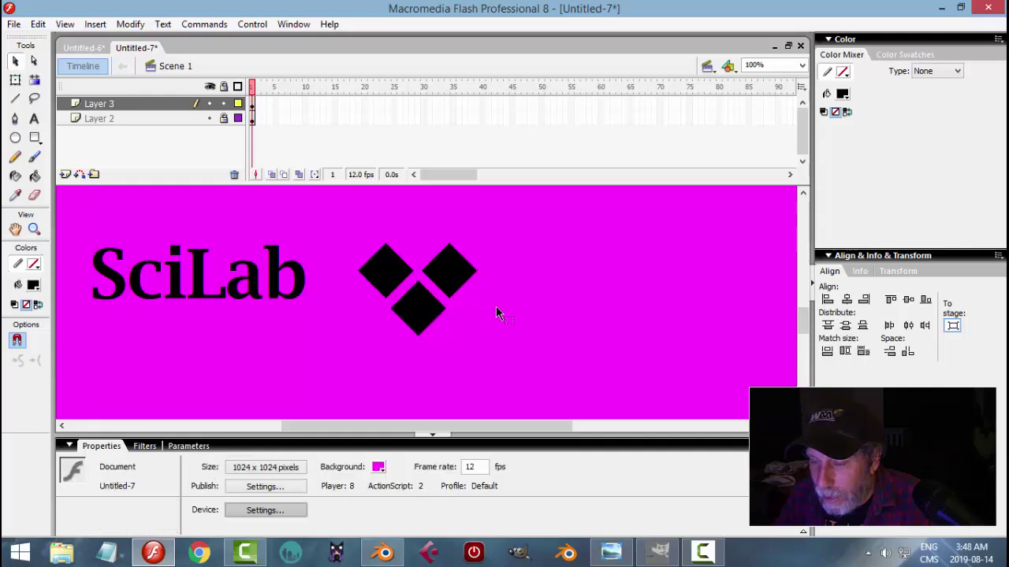
- Rotate the three-diamond group to point right, shrink it to about 82 by 105 pixels and place it just after the SciLab text
drag(340, 226, 517, 349)
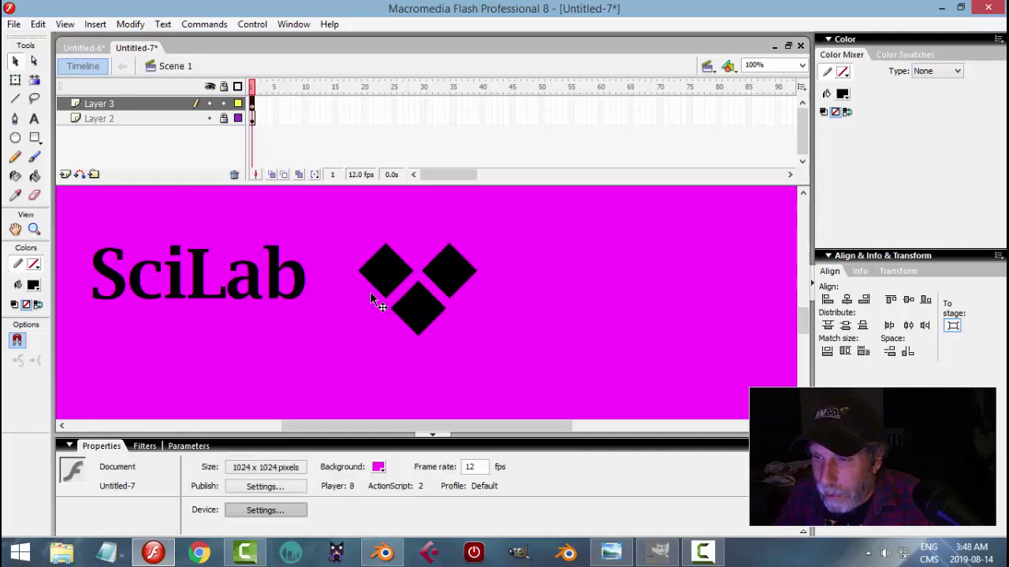
click(24, 81)
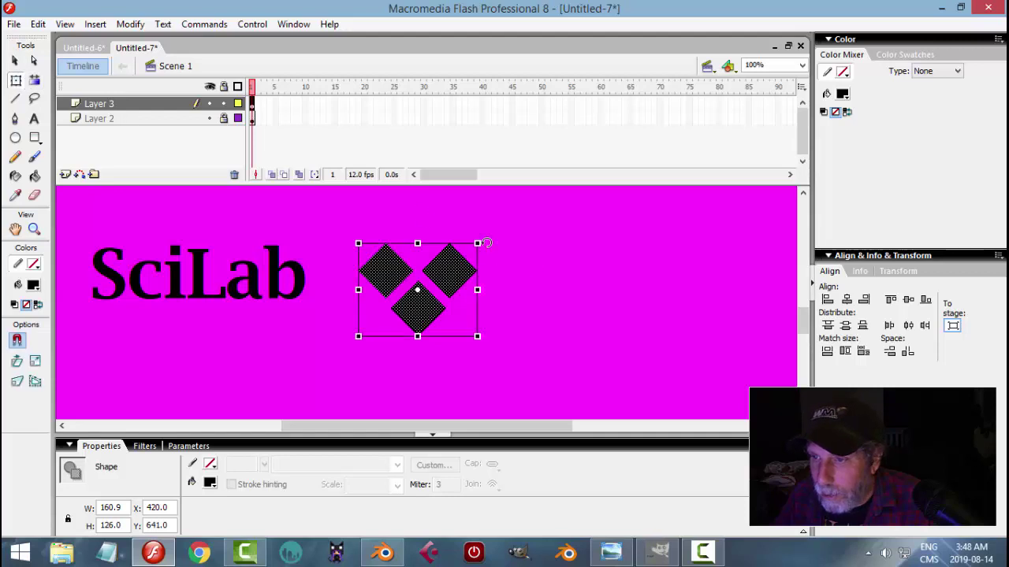
drag(477, 244, 356, 243)
drag(418, 311, 376, 285)
click(450, 271)
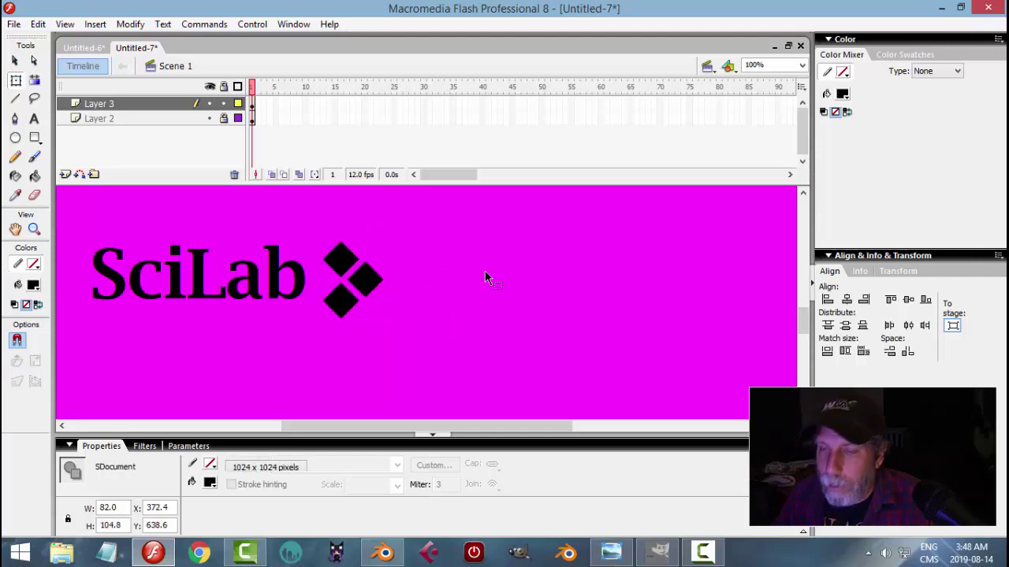
- Export the artwork over SciLabDesk_video_TEXT.png as a 1024 x 1024 PNG, 24 bit with alpha channel
click(13, 24)
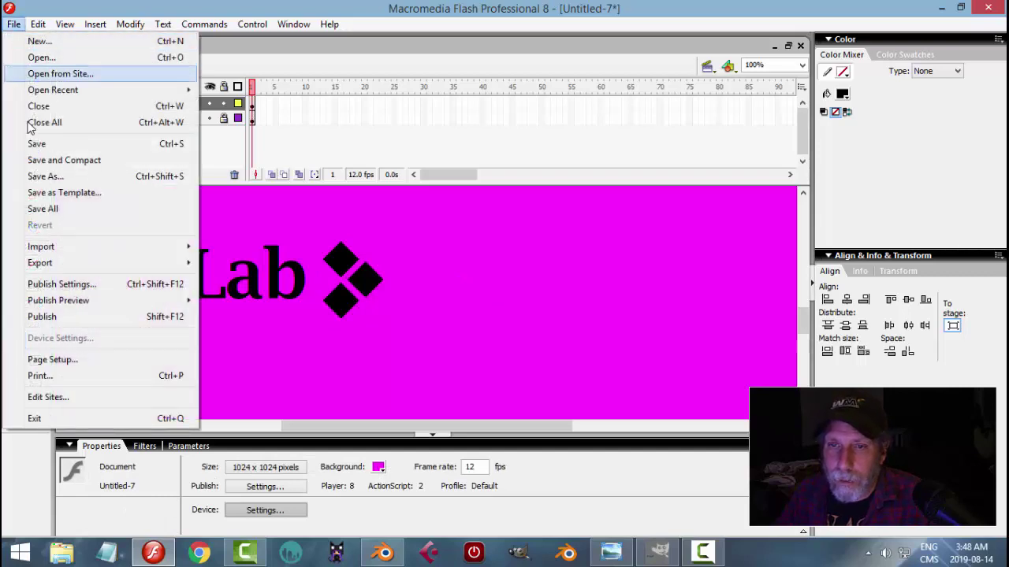
mouse_move(93, 261)
click(242, 263)
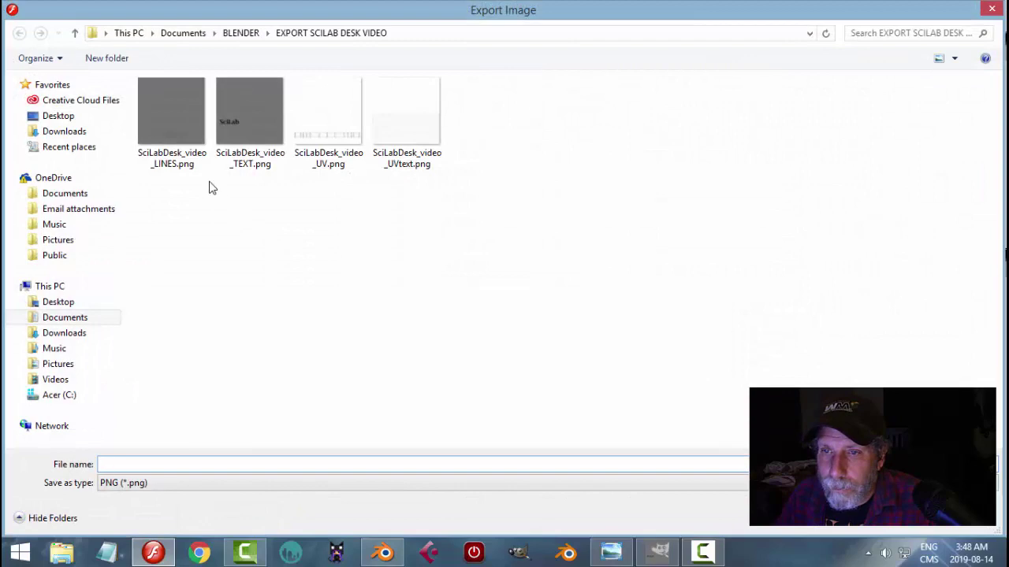
click(250, 133)
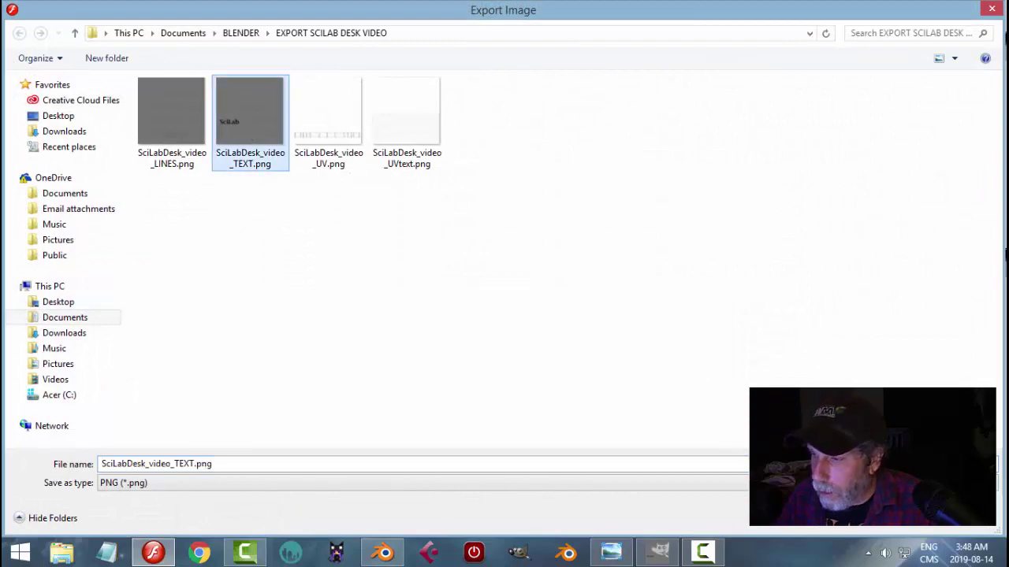
click(879, 518)
click(547, 281)
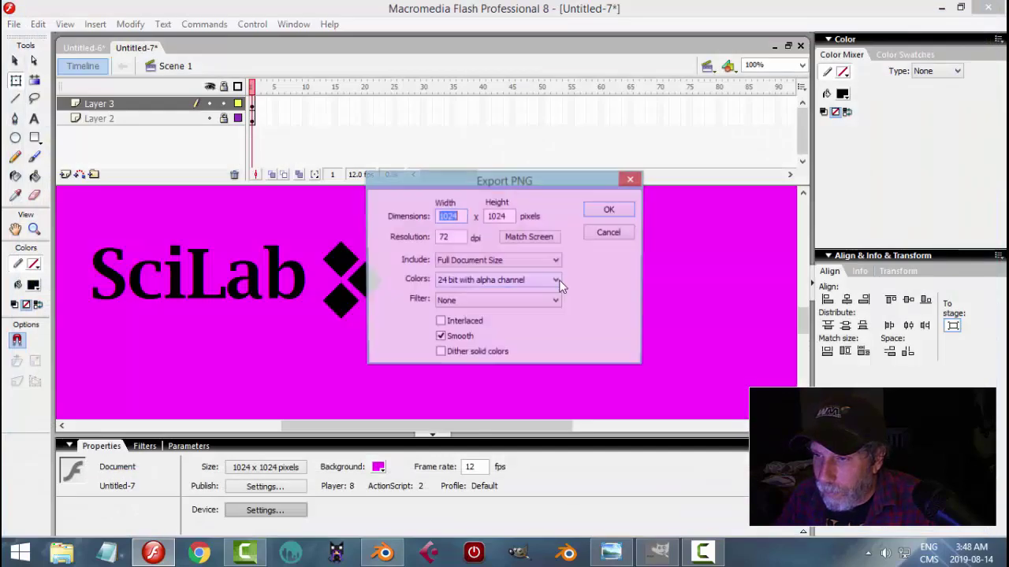
click(602, 211)
- Switch to GIMP, close the old text image without saving and open the re-exported SciLabDesk_video_TEXT.png
click(658, 553)
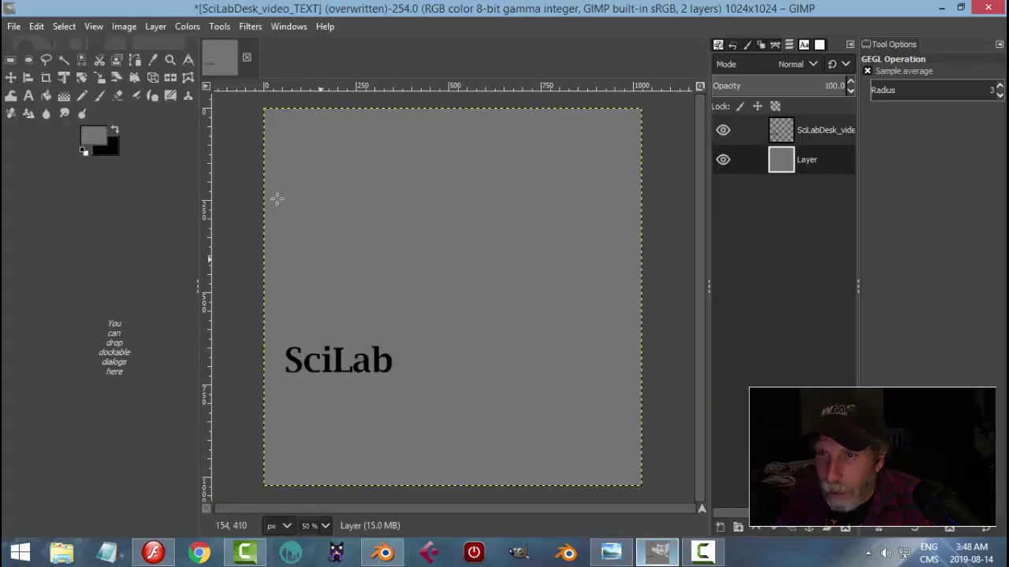
click(247, 57)
click(558, 379)
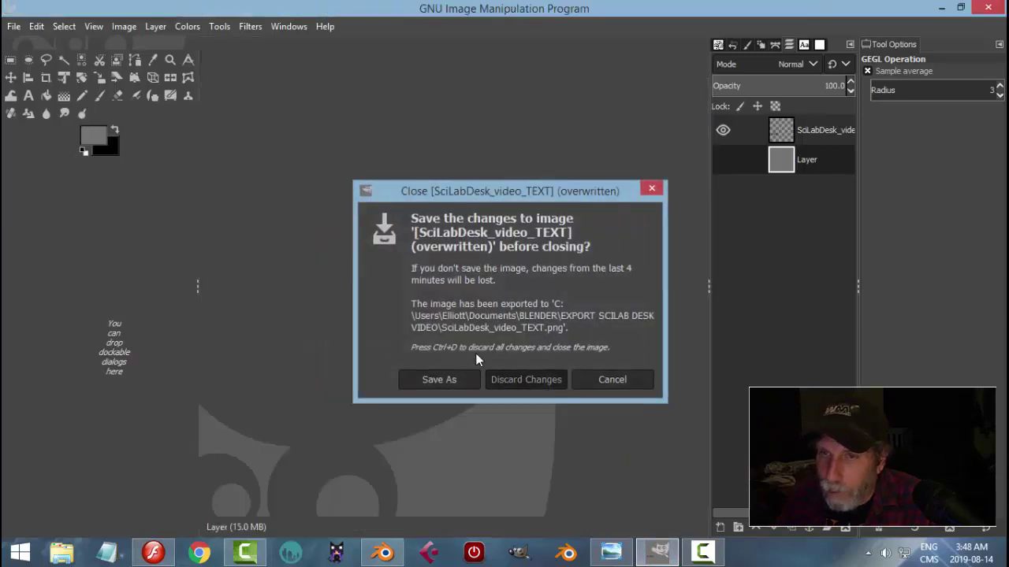
click(13, 26)
mouse_move(41, 131)
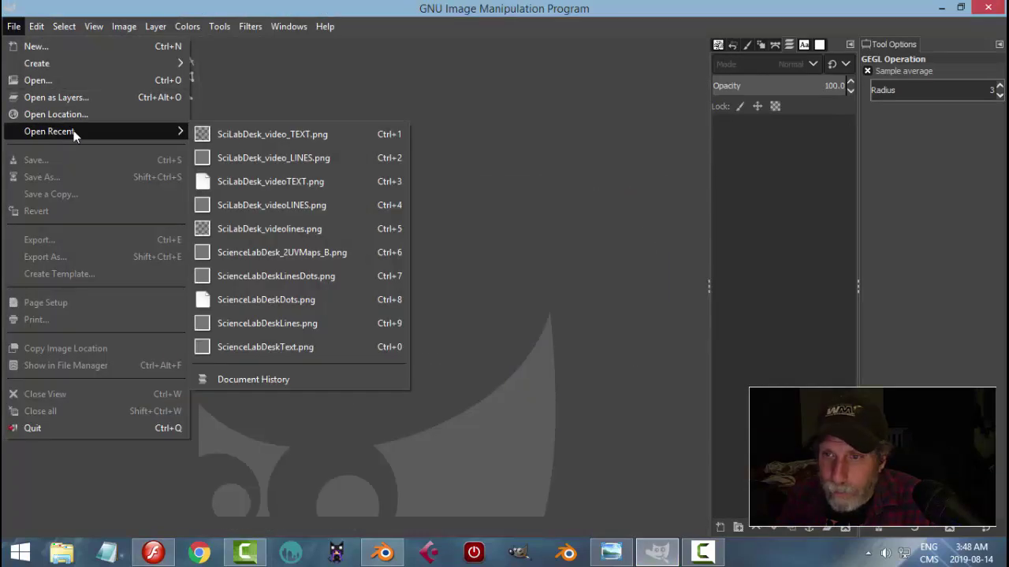
click(292, 131)
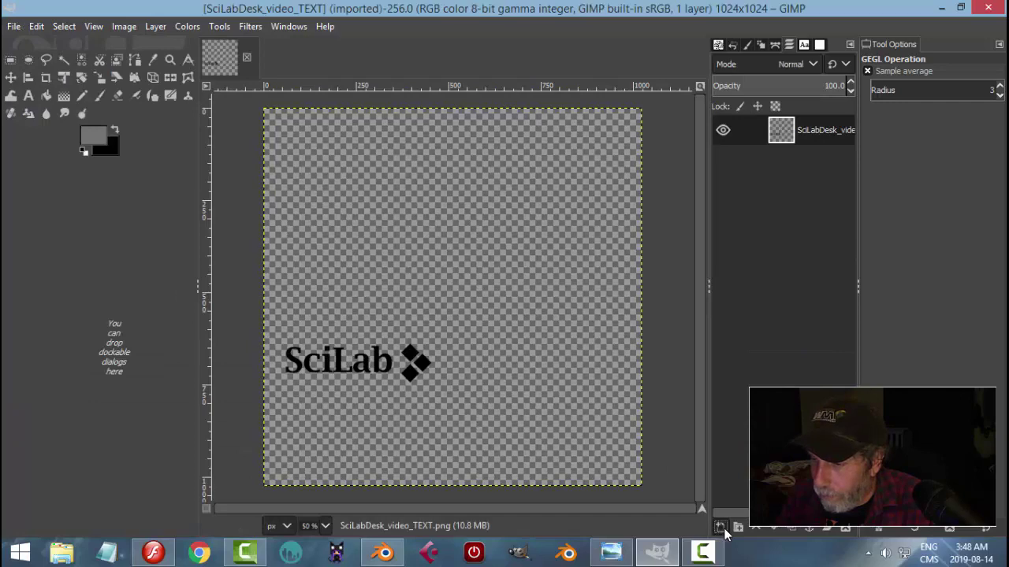
- Add a grey-filled layer beneath the SciLab artwork and overwrite SciLabDesk_video_TEXT.png
click(720, 527)
key(Return)
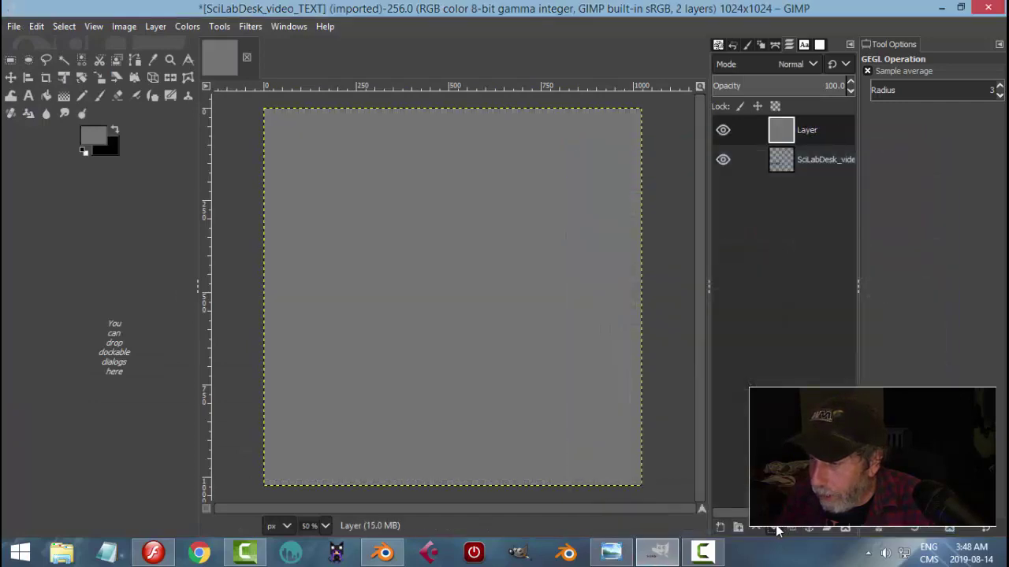
click(776, 530)
click(14, 26)
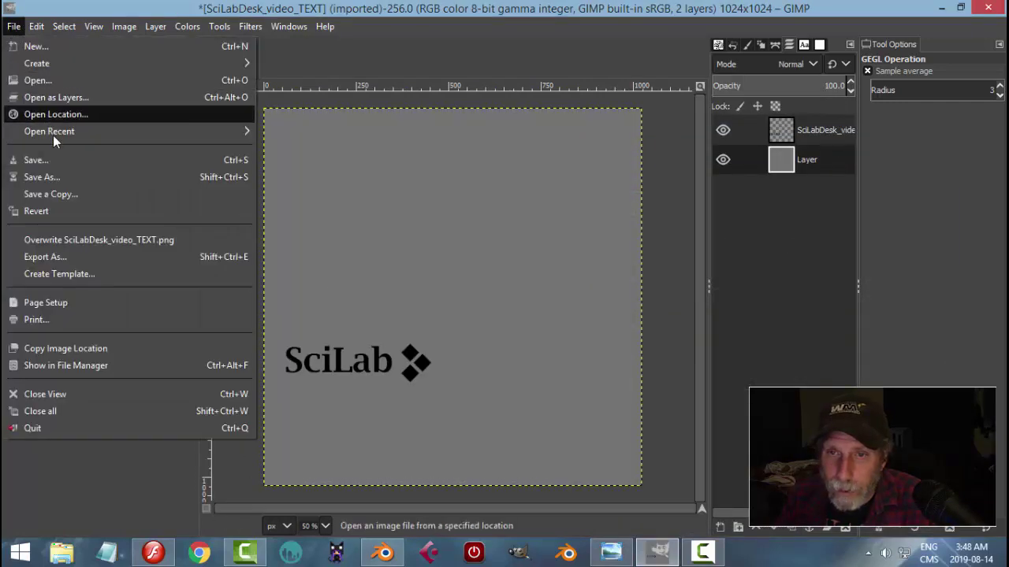
click(71, 239)
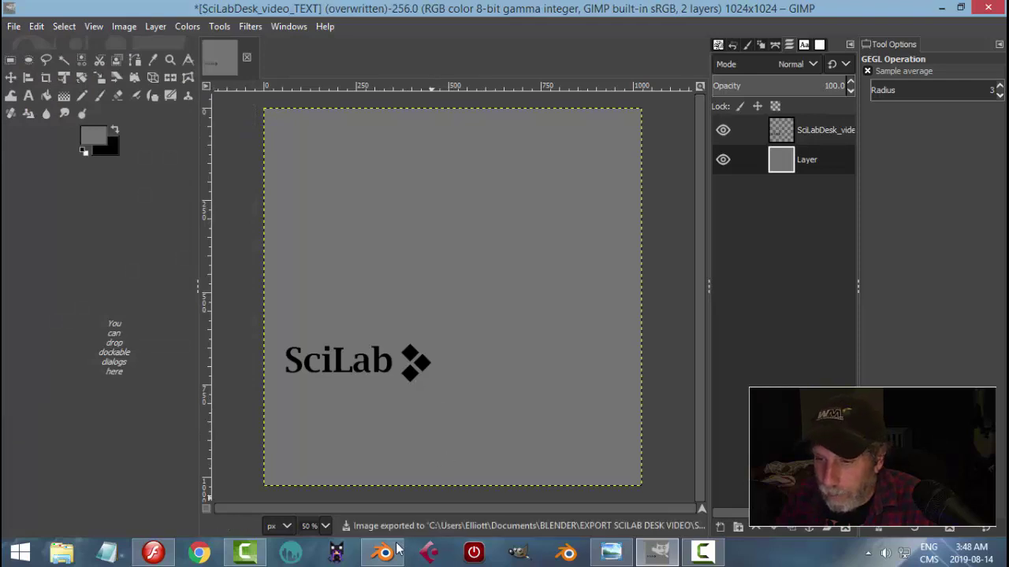
- Switch to Blender, refresh the rendered preview and examine the embossed SciLab text and diamond logo on the front panel
click(394, 552)
key(shift+z)
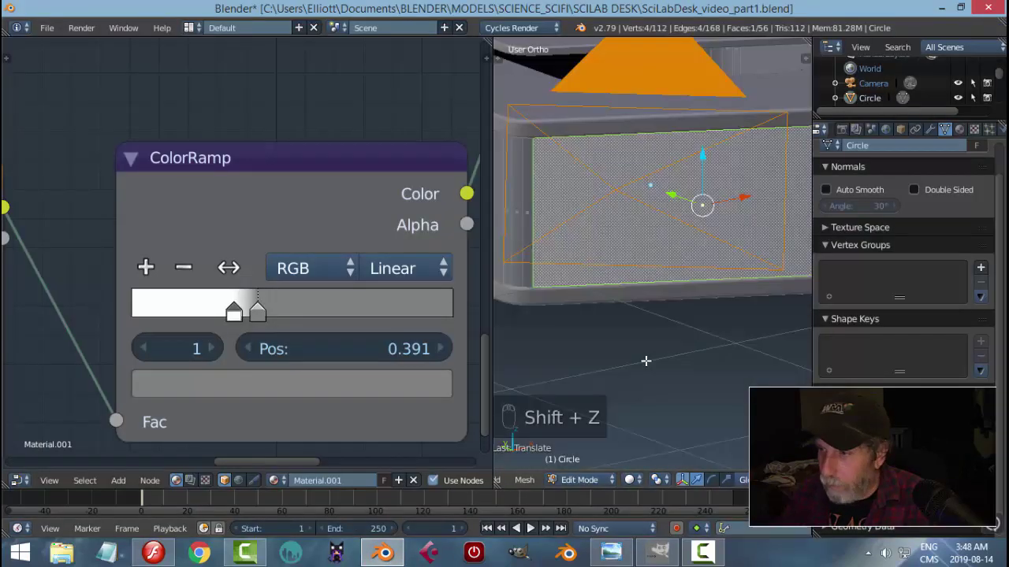
key(shift+z)
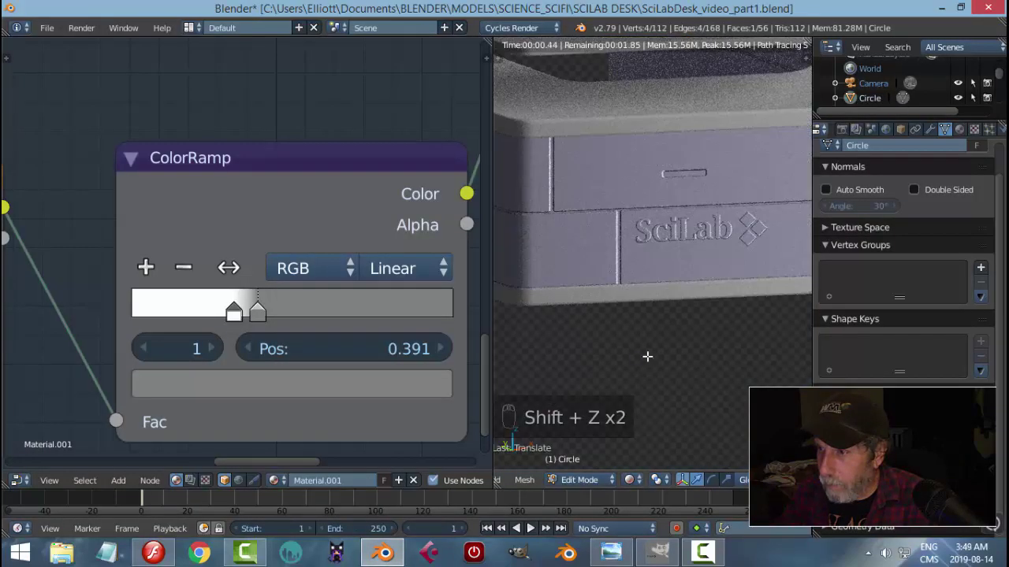
middle_drag(655, 350, 658, 339)
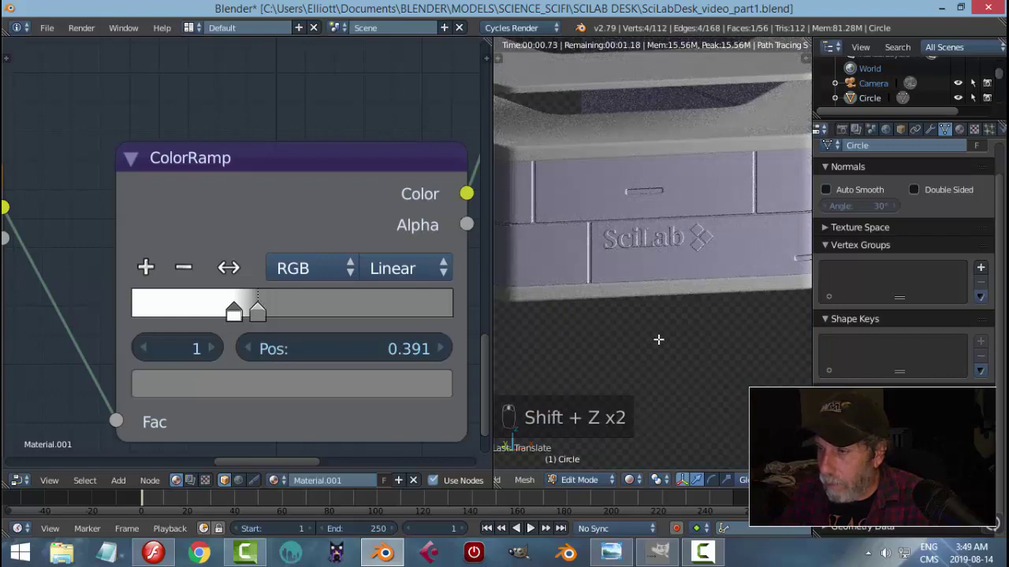
scroll(719, 275, up, 2)
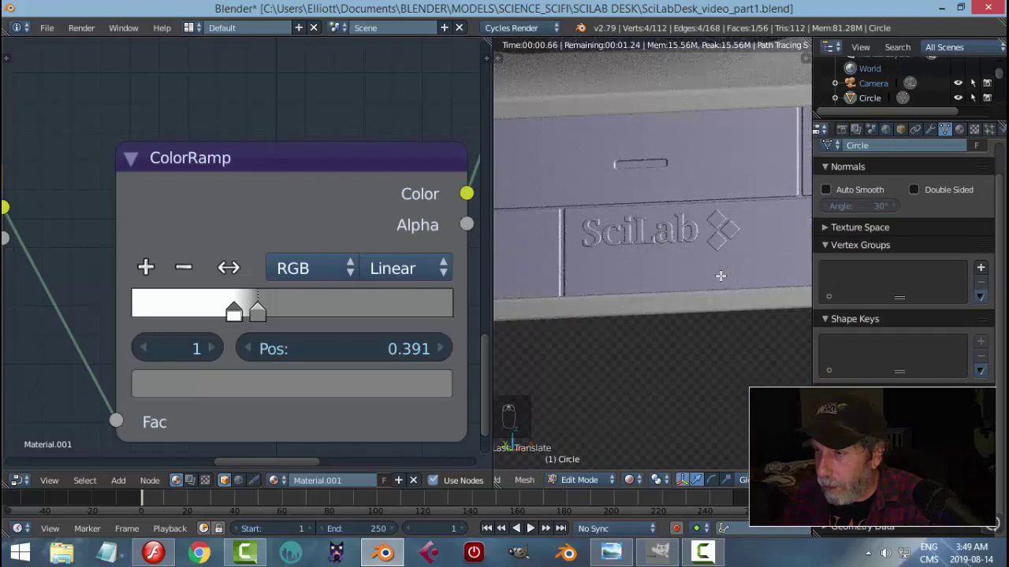
scroll(719, 275, down, 1)
scroll(332, 325, down, 2)
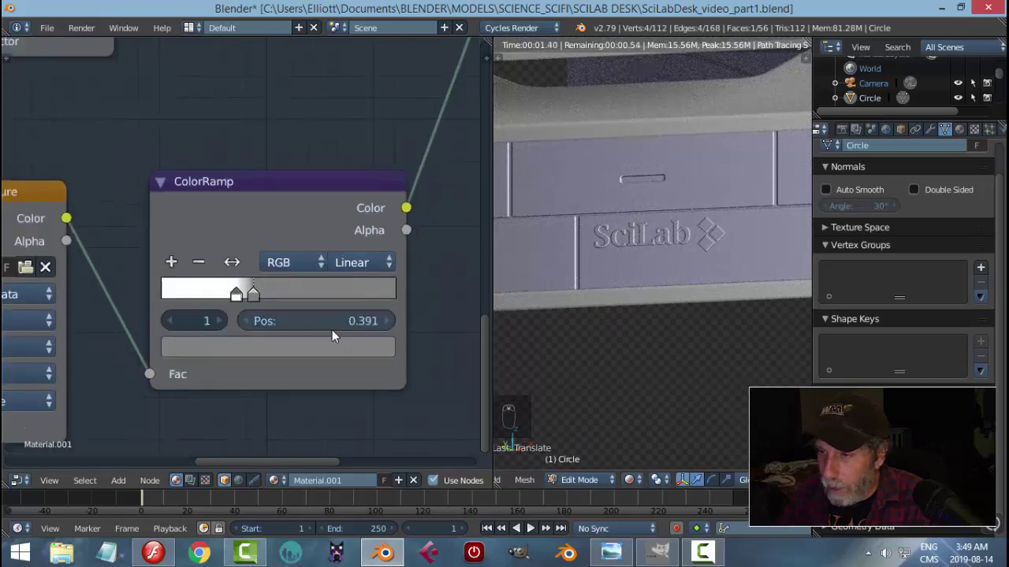
scroll(332, 330, down, 2)
key(shift+z)
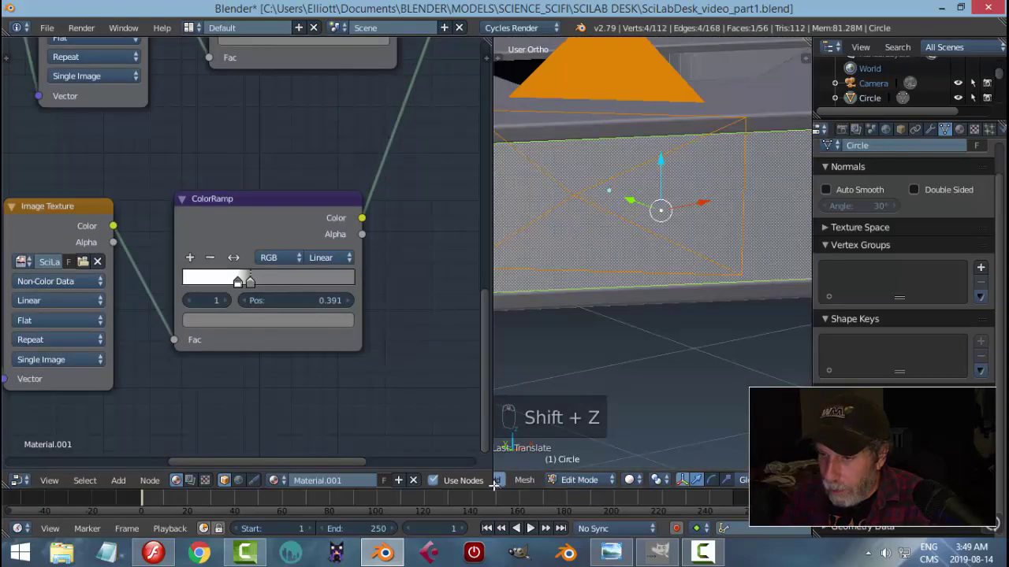
- Expand the 3D viewport over the node editor, return to Object Mode and frame the whole desk in the camera view
drag(495, 482, 457, 480)
scroll(548, 402, down, 3)
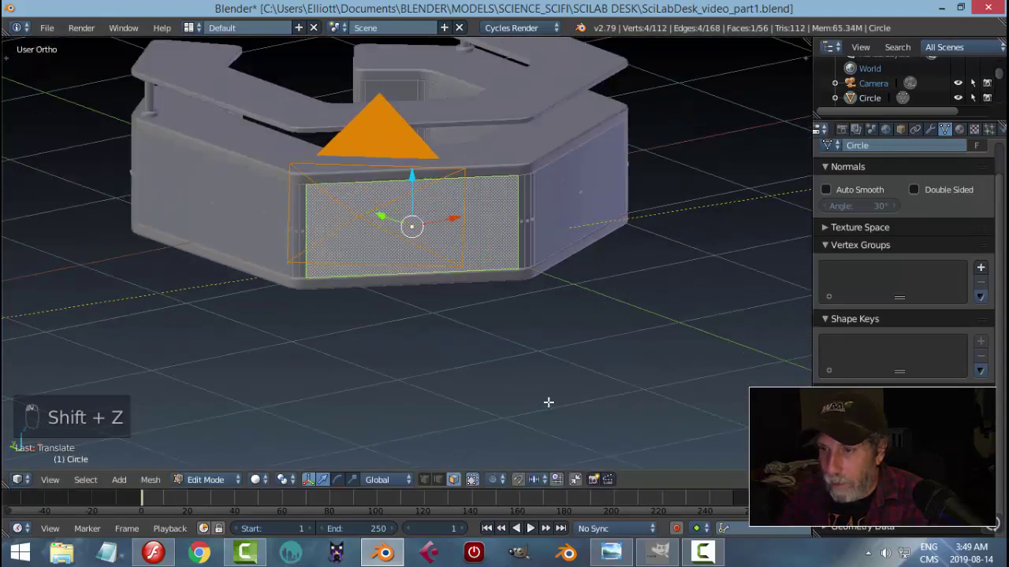
key(Tab)
click(462, 406)
key(KP_0)
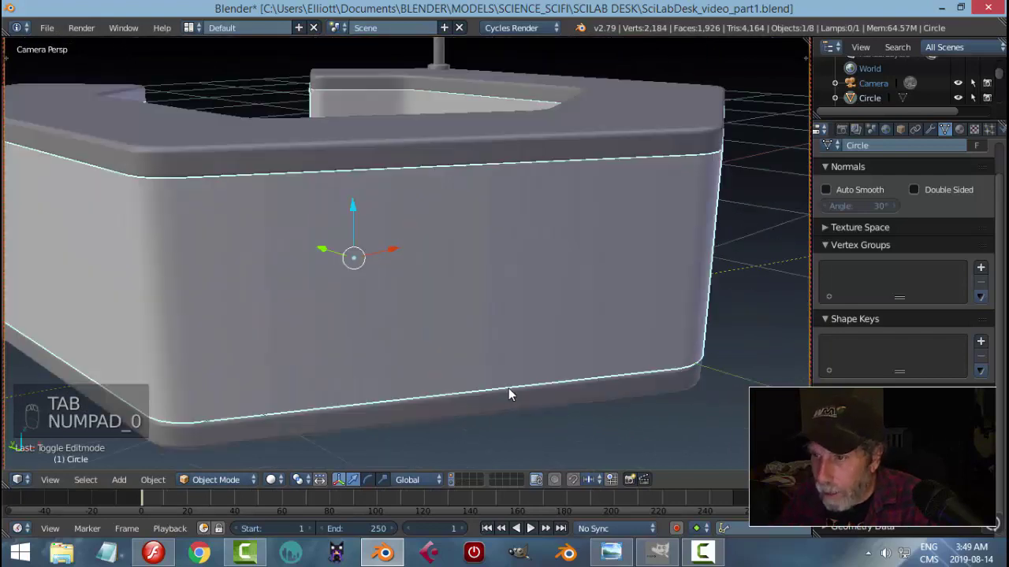
scroll(559, 384, up, 3)
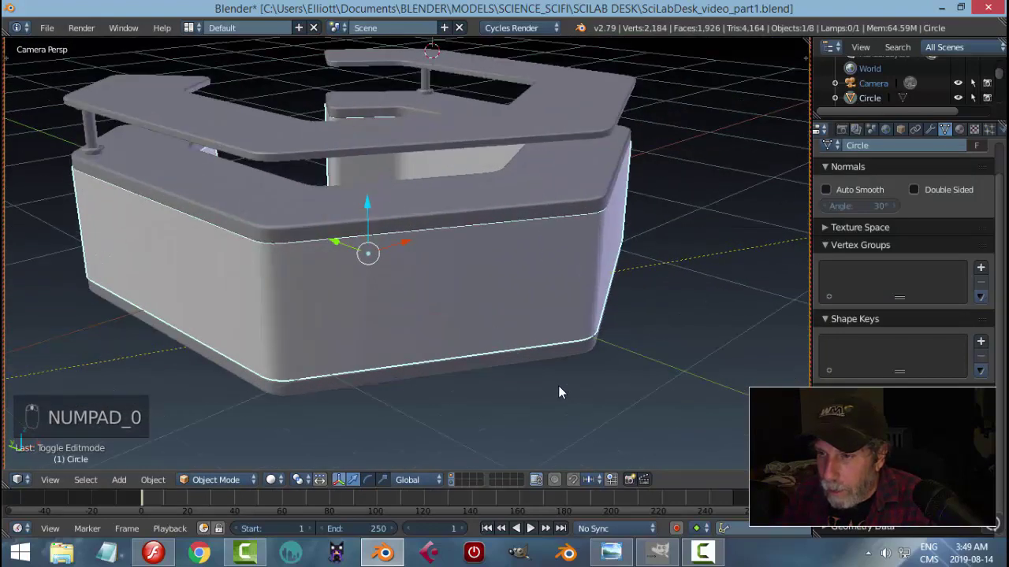
scroll(560, 386, down, 2)
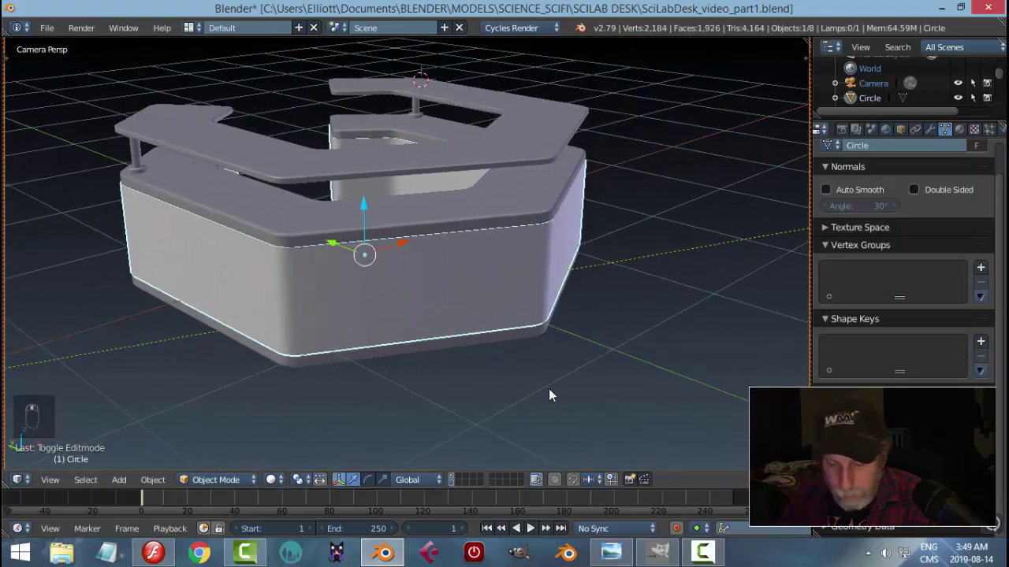
- Preview the desk in rendered shading, save the blend file and render the camera view
key(shift+z)
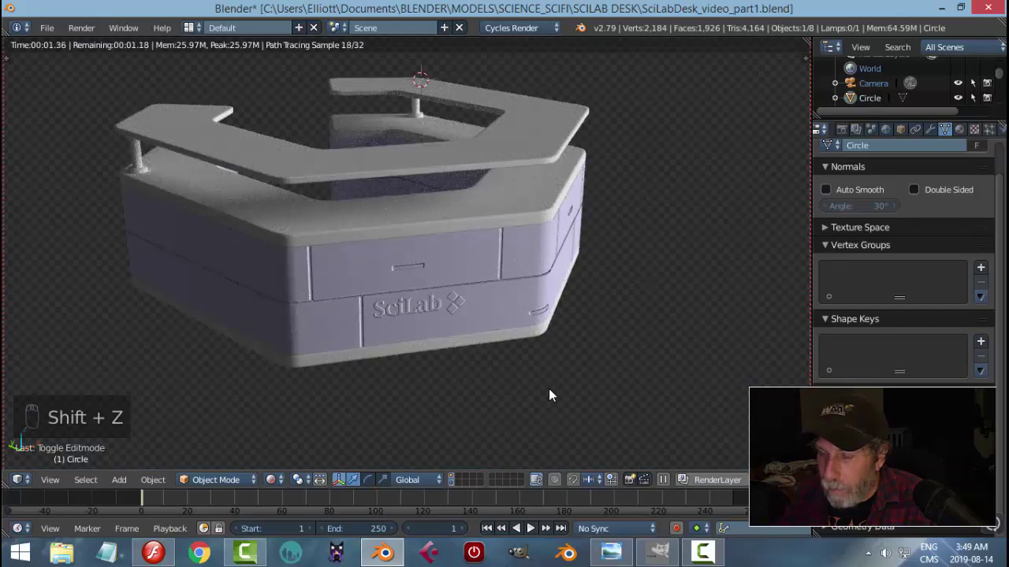
key(shift+z)
key(ctrl+s)
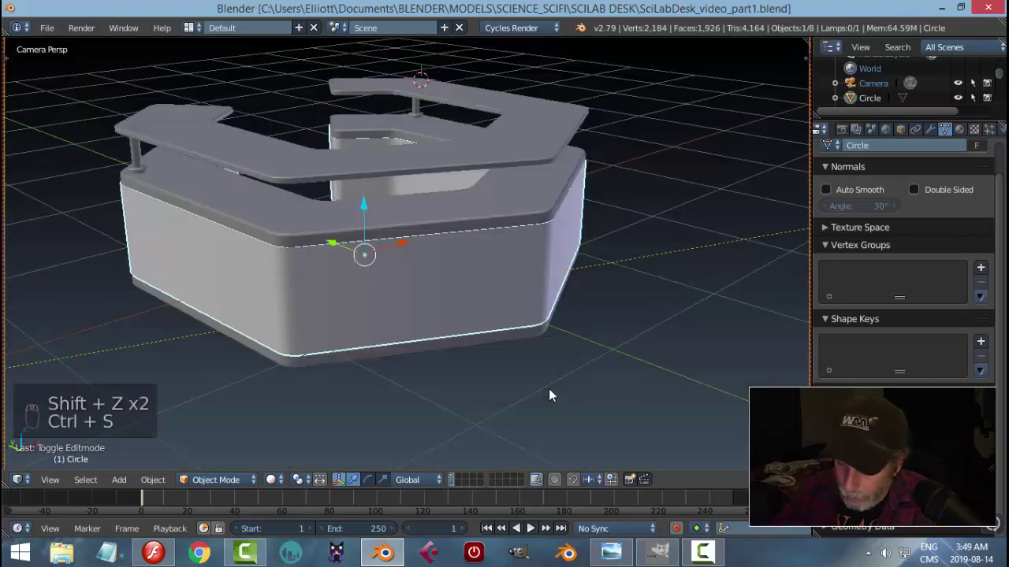
key(F12)
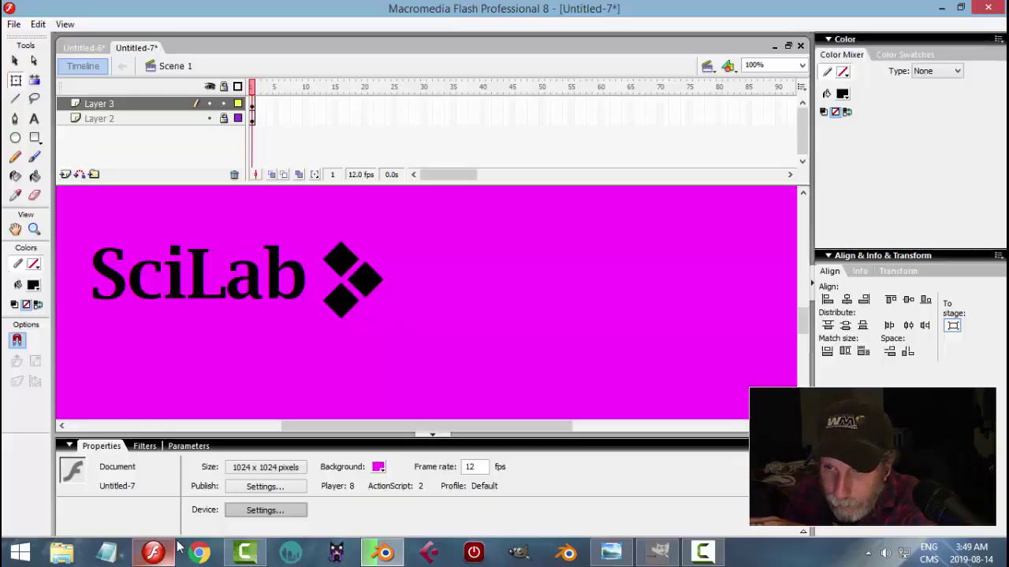
- Look at the panel-line artwork in Flash's Untitled-6 document, return to Blender to view the finished render and close it
key(alt+Tab)
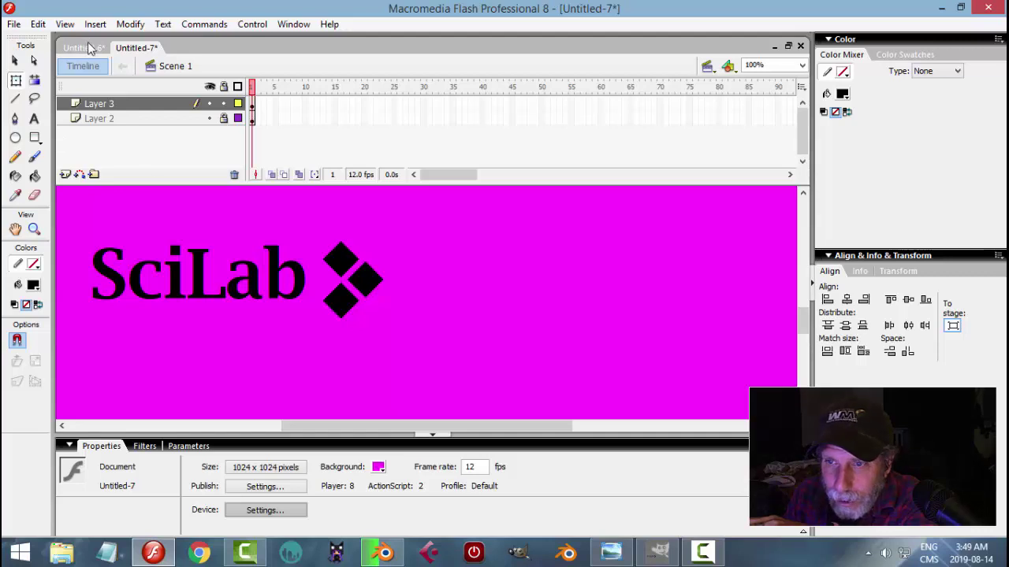
click(98, 49)
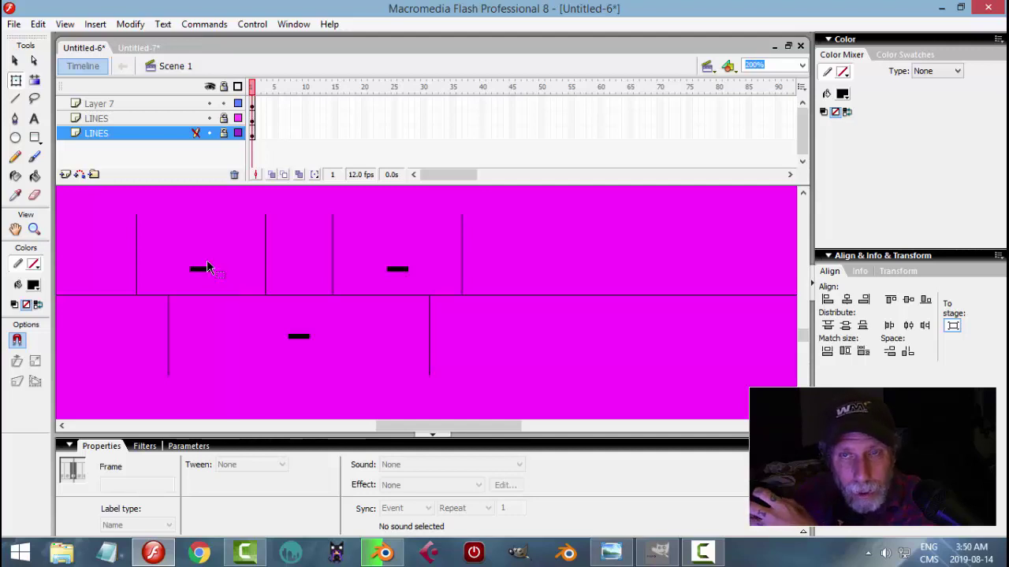
click(368, 549)
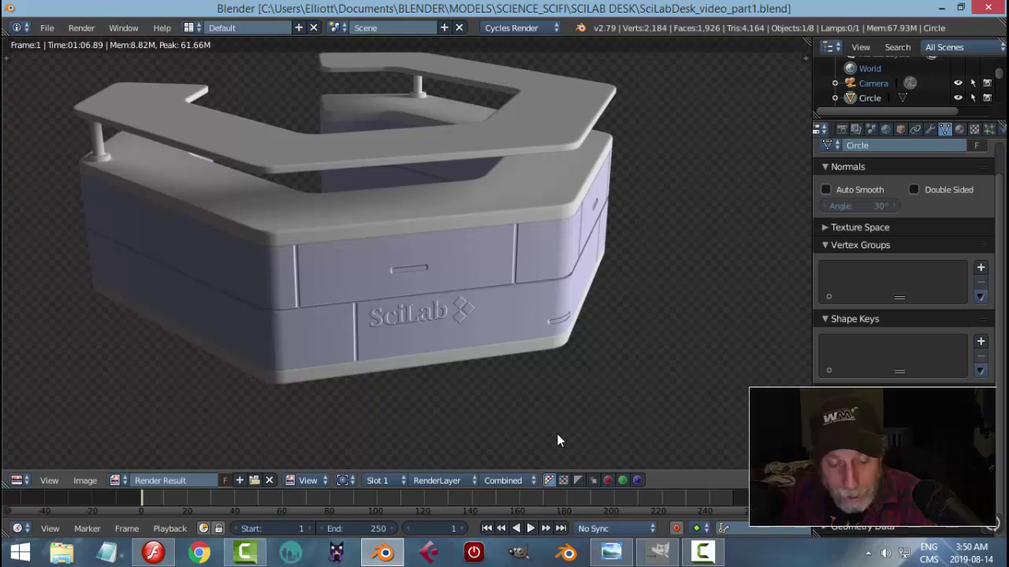
key(Escape)
- In Flash's Untitled-6 document, thicken the two upper handle bars to a height of 6 and the lower bar to 6.5
click(152, 552)
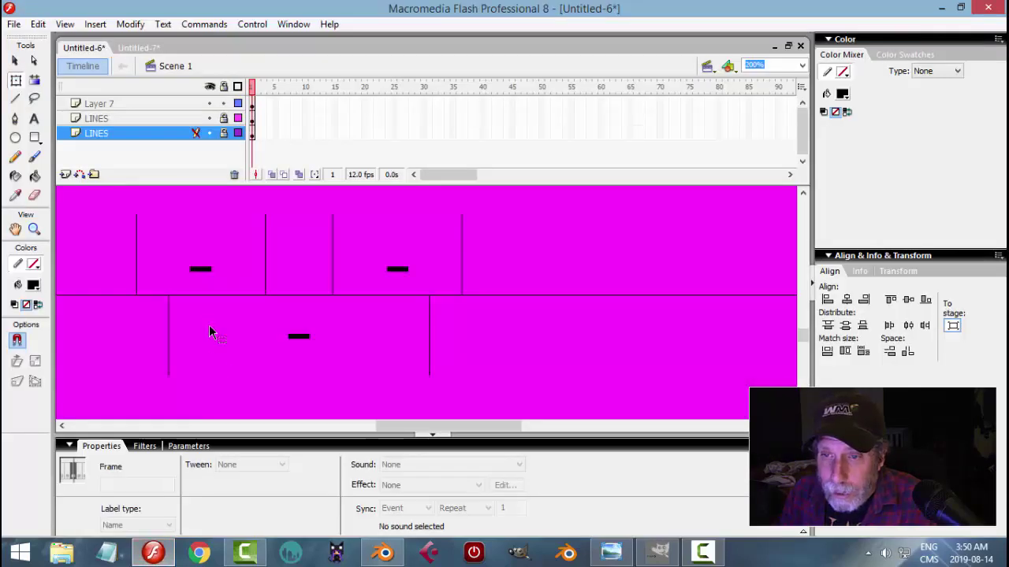
click(202, 268)
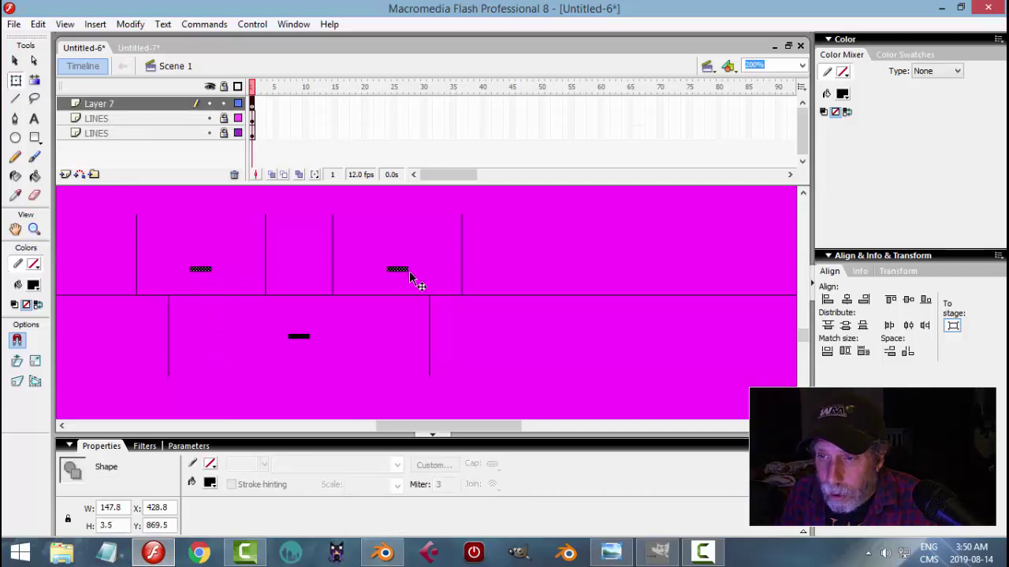
click(15, 82)
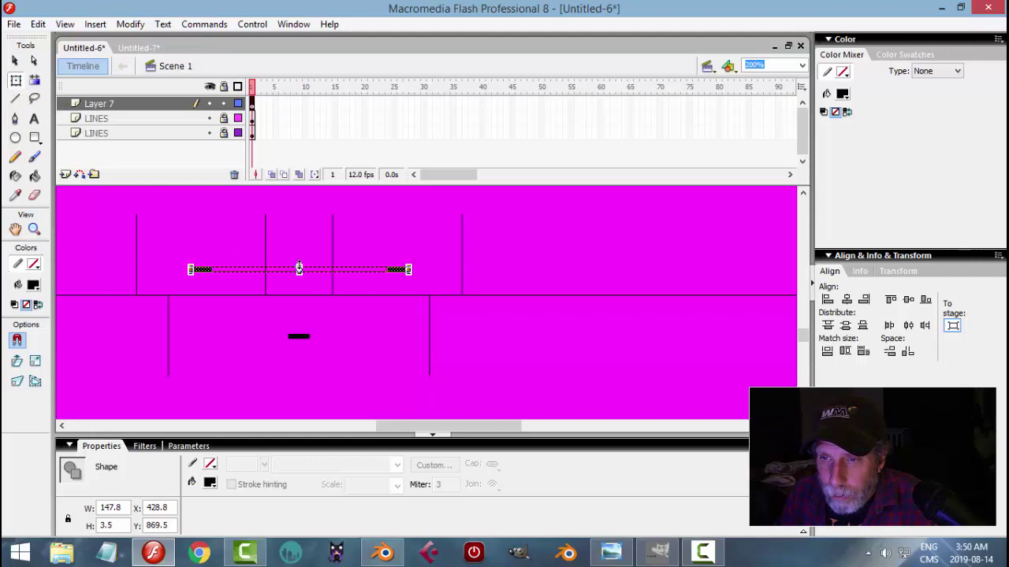
drag(299, 269, 300, 267)
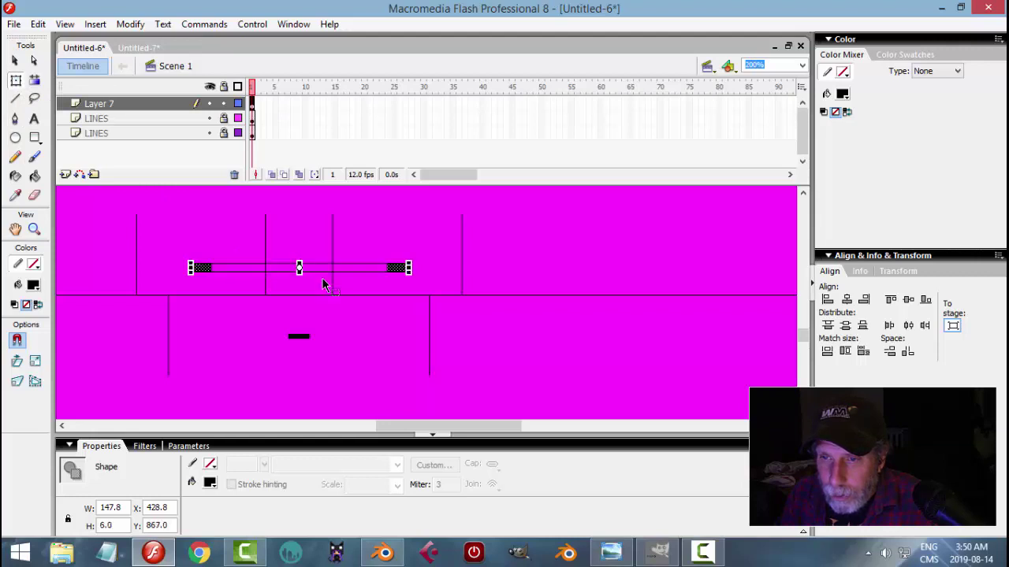
click(301, 338)
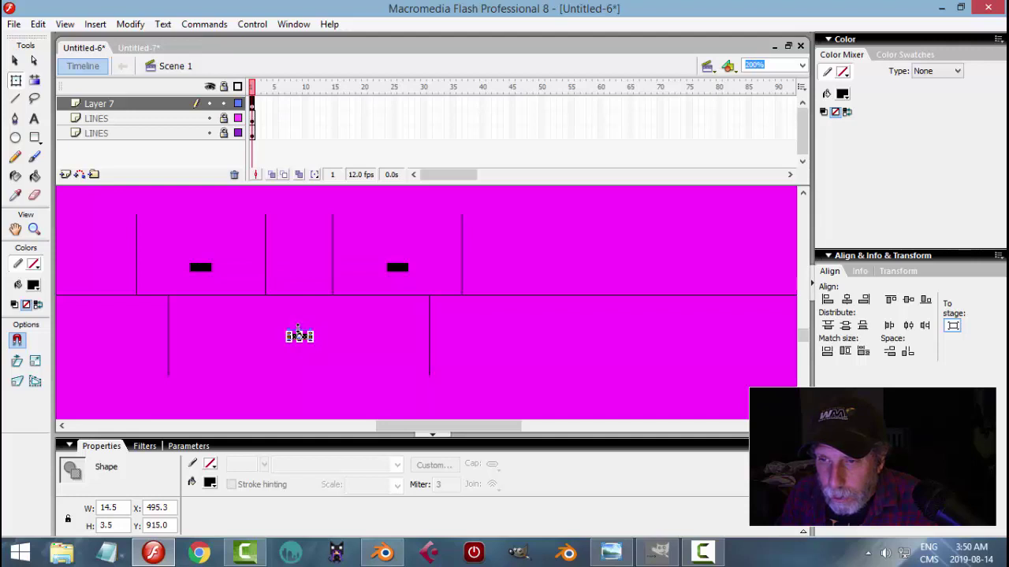
drag(298, 330, 298, 325)
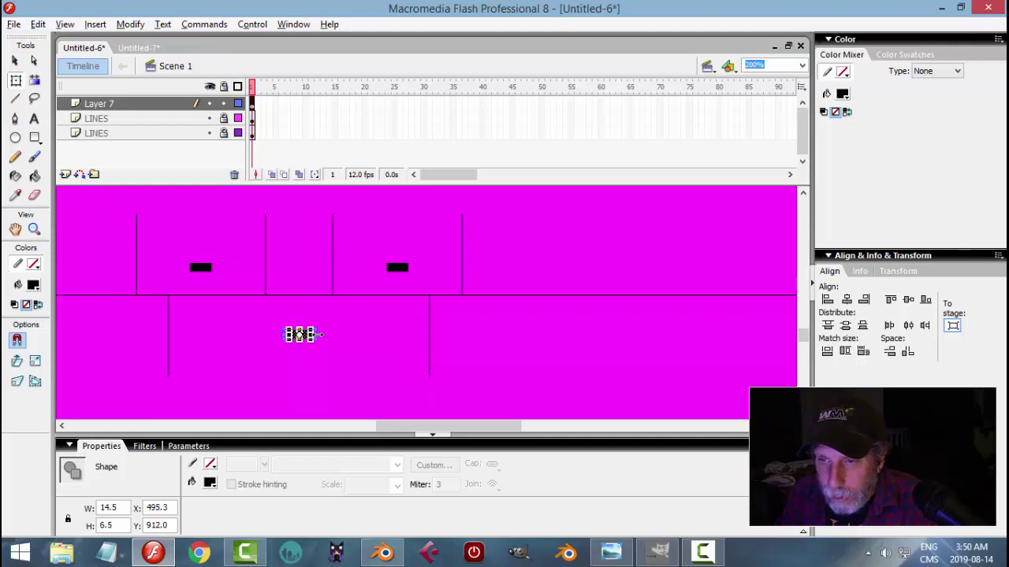
click(360, 329)
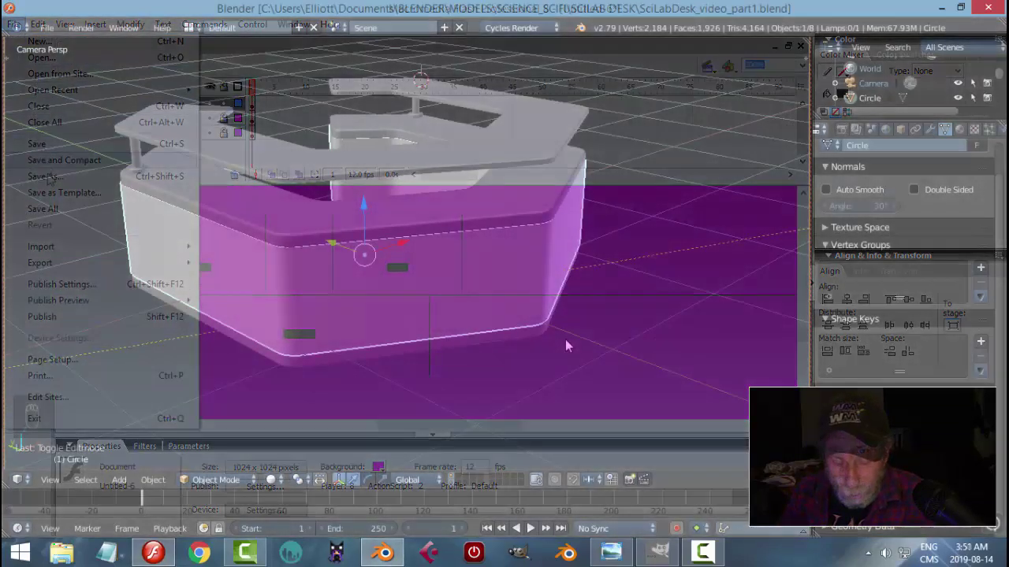
- Preview the updated handle slots in Blender's rendered shading, render the camera view and compare it with SciLabDeskWIP.png in Photo Viewer
key(shift+z)
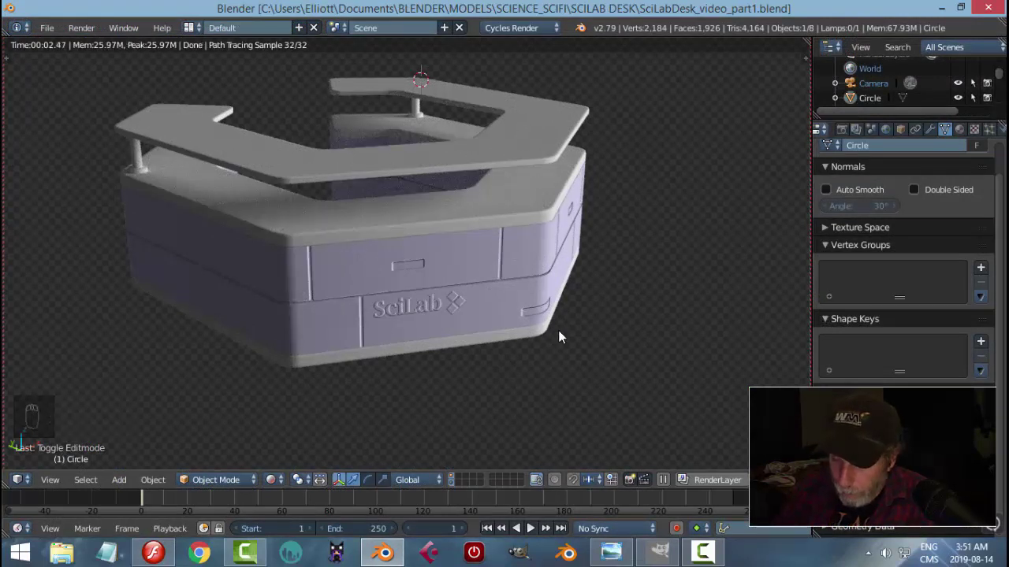
key(F12)
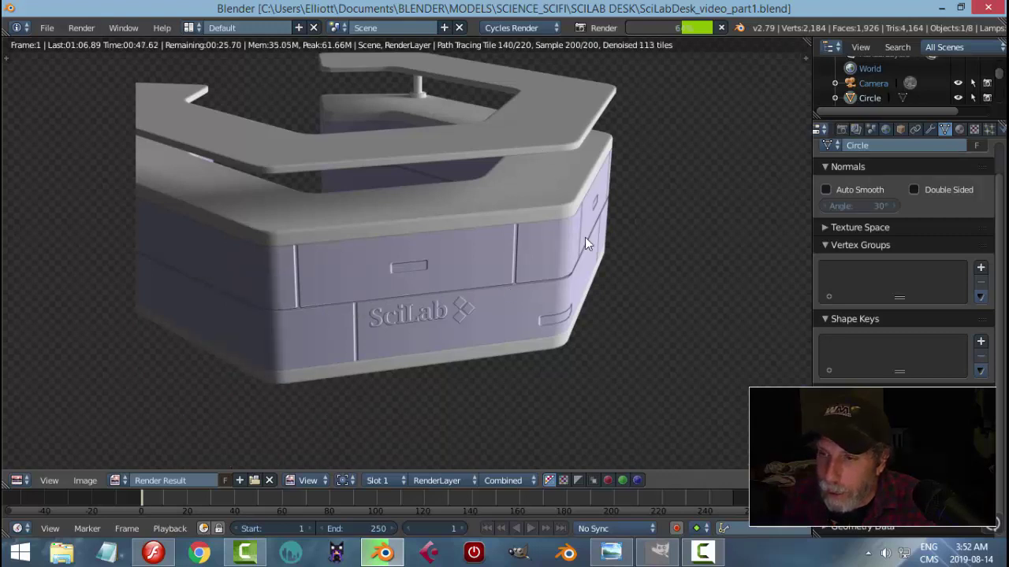
click(612, 551)
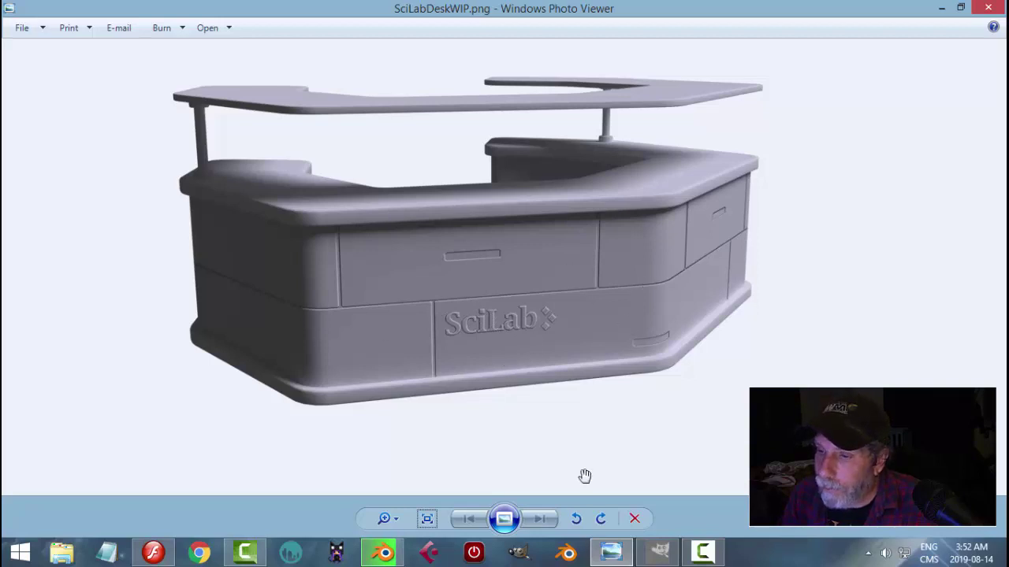
click(384, 551)
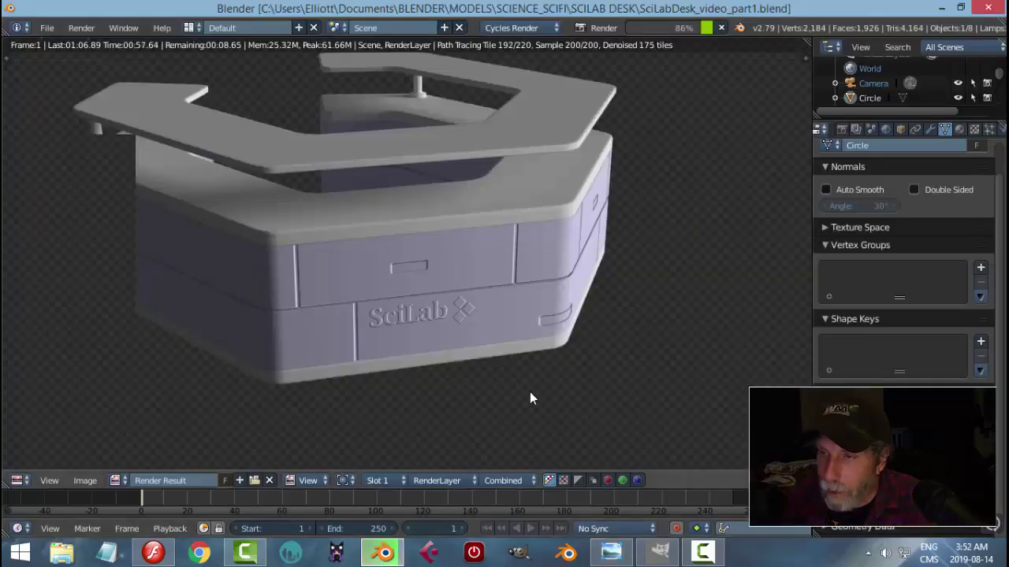